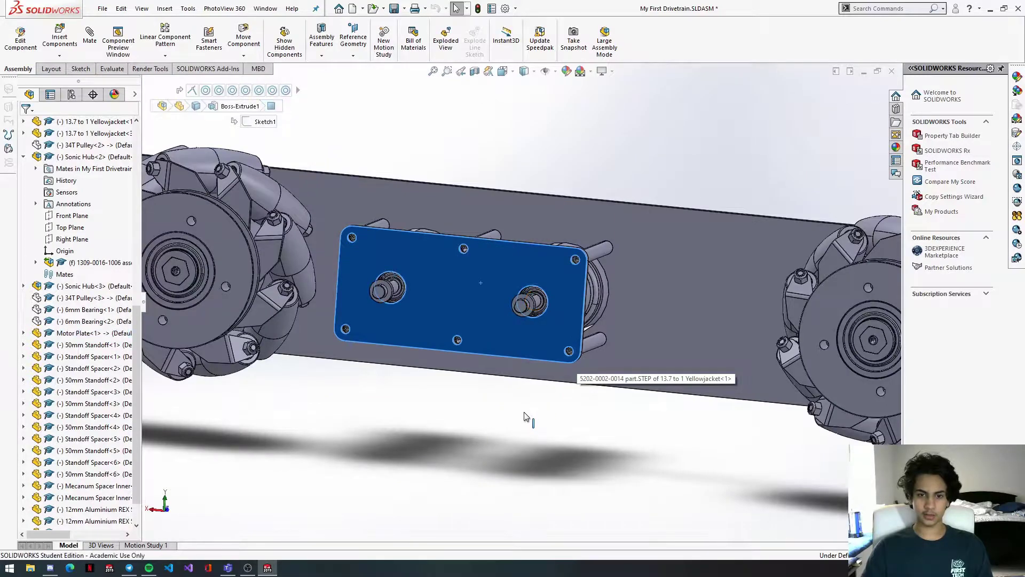
Step: Open the base sketch of the Motor Plate for editing within the drivetrain assembly
right_click(467, 286)
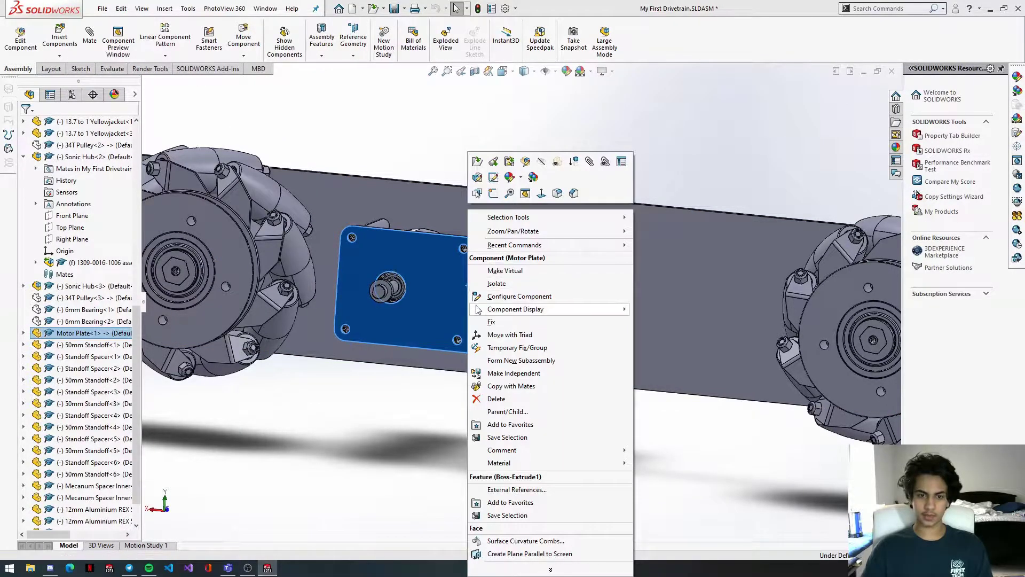
left_click(494, 179)
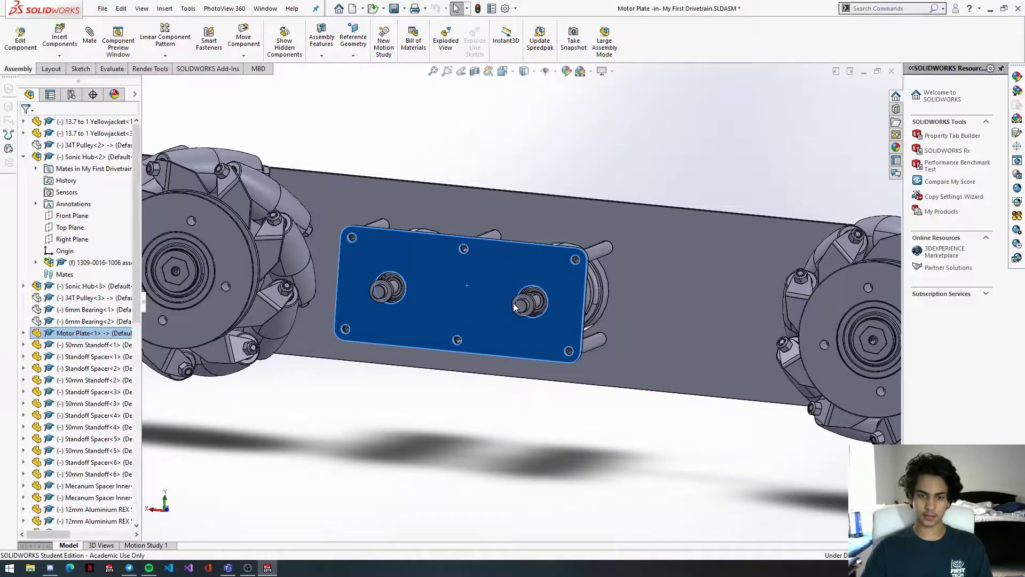
scroll(521, 294, "down", 5)
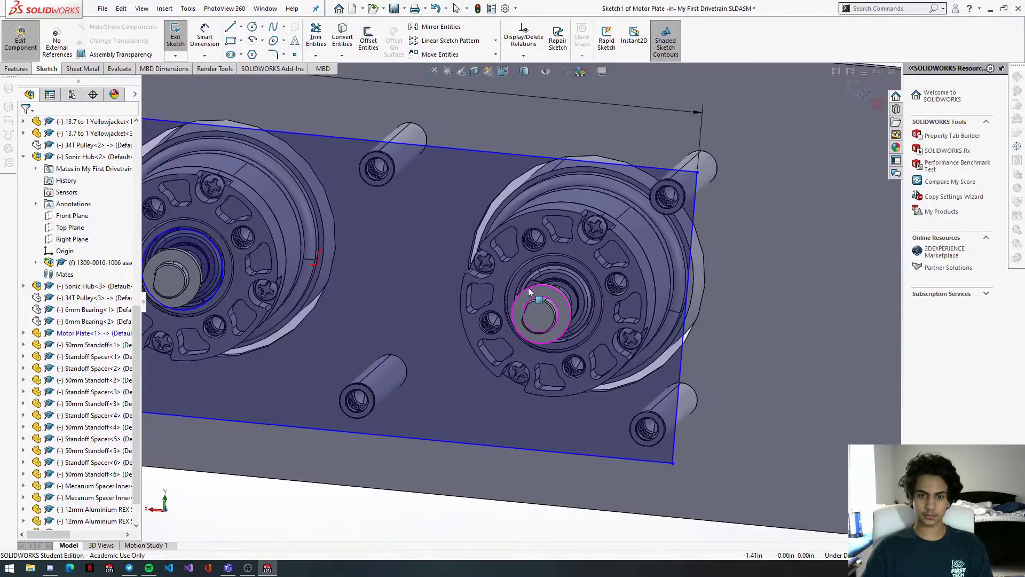
Step: Sketch a circle of 2 mm radius over the upper mounting hole of the right-hand motor
left_click(252, 27)
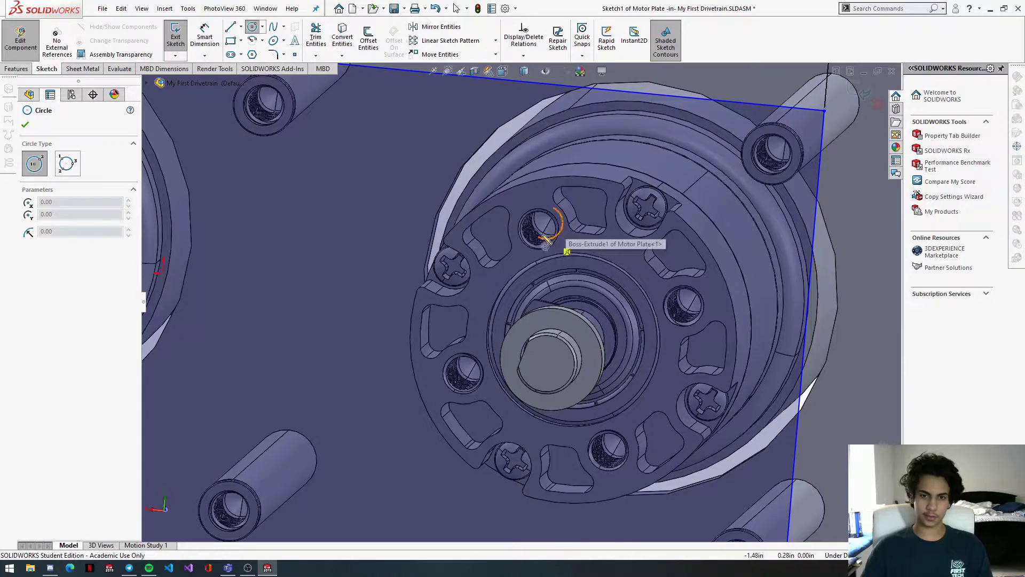
middle_click_drag(535, 232, 539, 223)
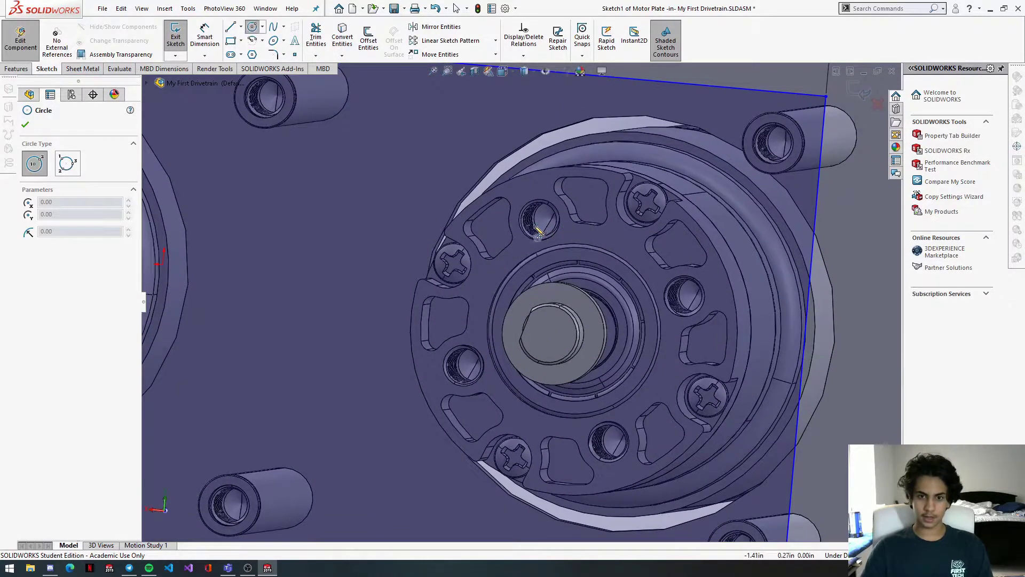
left_click(536, 220)
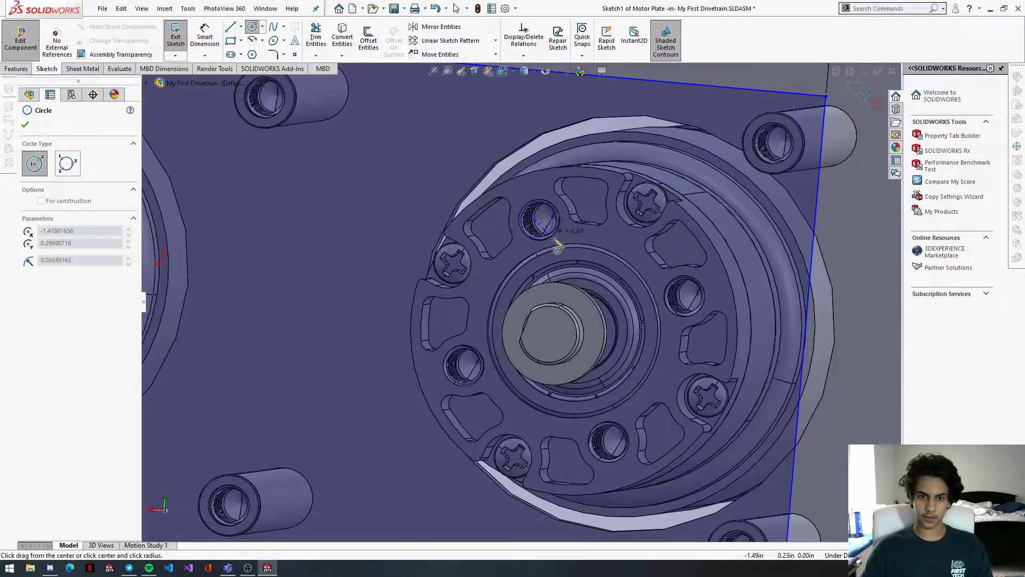
left_click(554, 238)
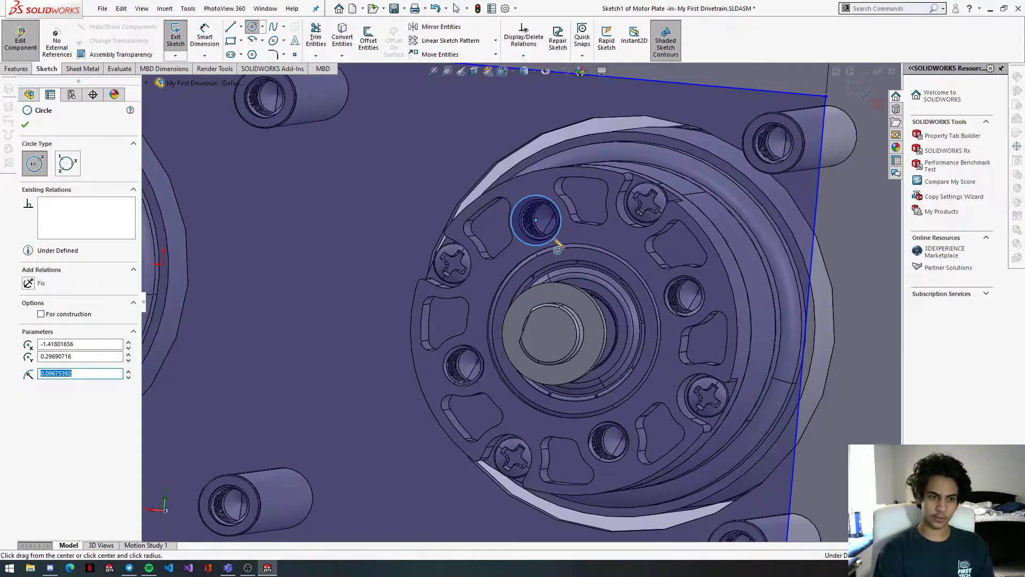
key("Return")
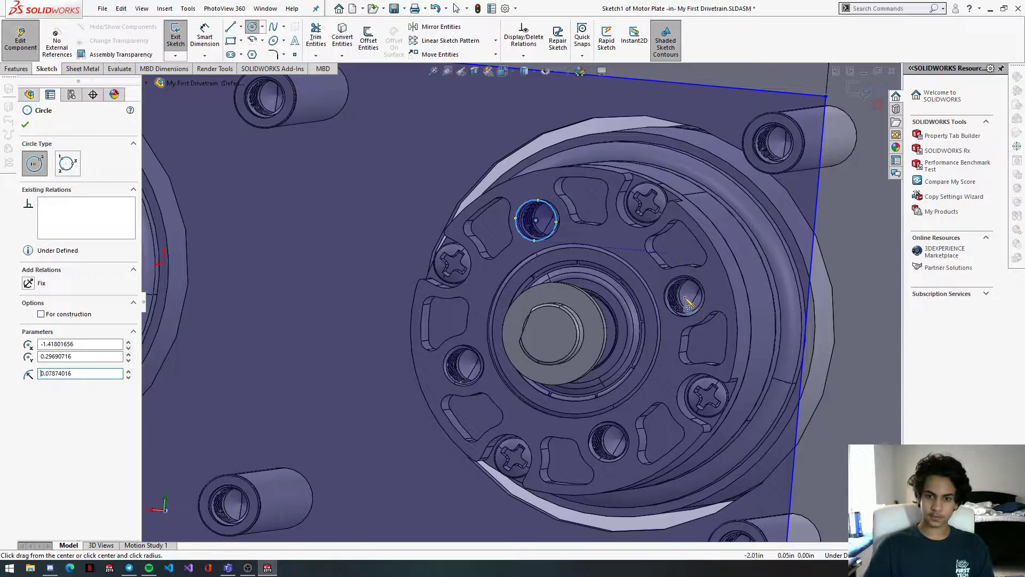
Step: Sketch 2 mm radius circles over the other three mounting holes of the right-hand motor
left_click(682, 296)
left_click(695, 309)
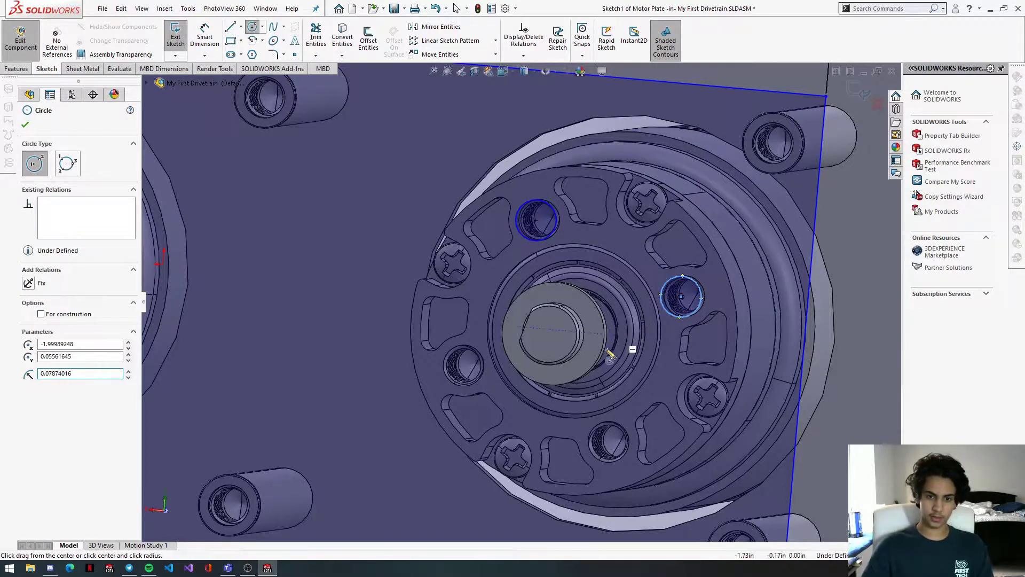
left_click(460, 366)
left_click(470, 378)
type("2mm")
key("Return")
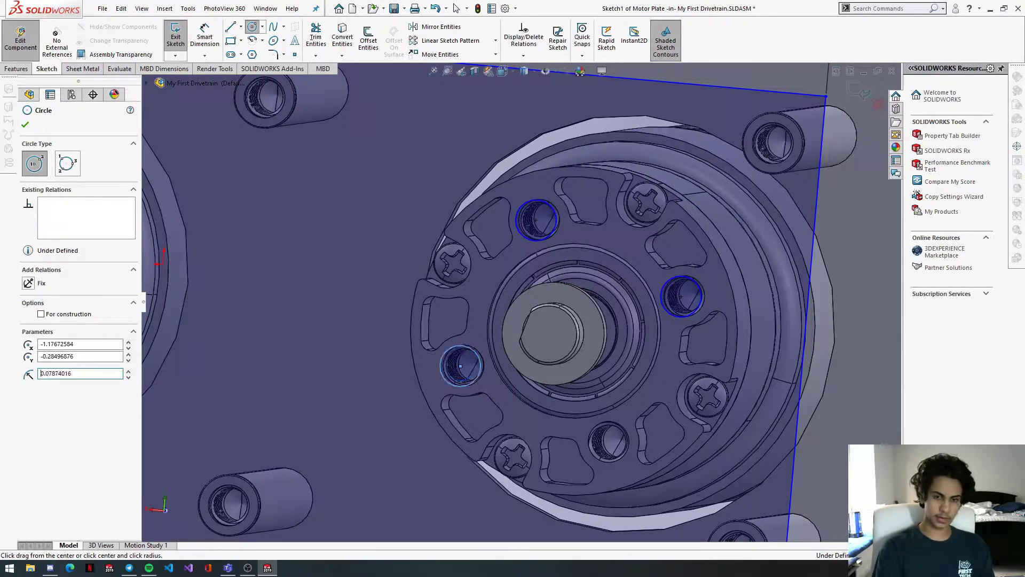
middle_click_drag(604, 446, 615, 444)
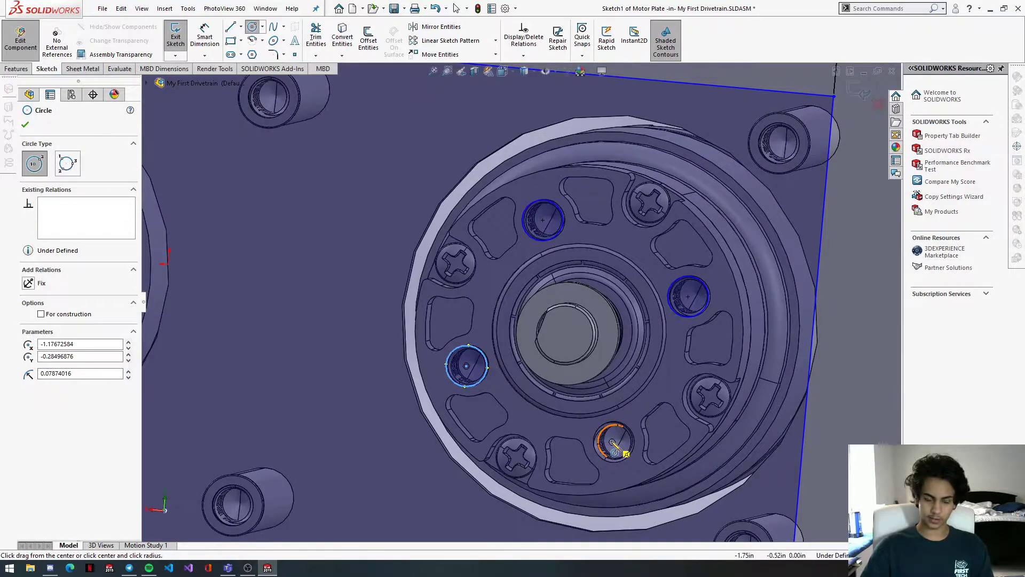
left_click(614, 447)
left_click(623, 453)
type("2mm")
key("Return")
Step: Sketch 2 mm radius circles over the two upper mounting holes of the left-hand motor
scroll(490, 347, "up", 5)
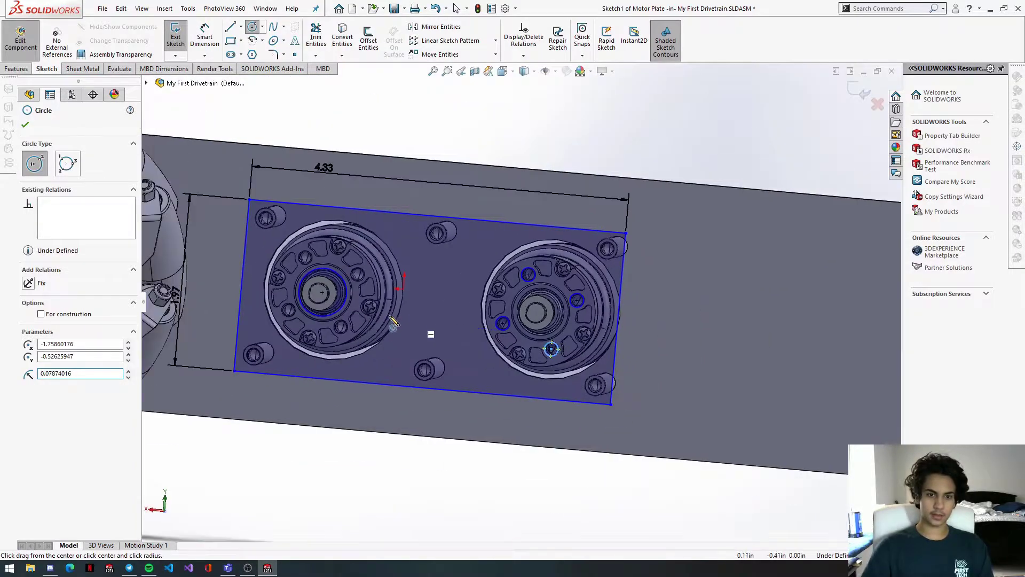
scroll(378, 267, "down", 2)
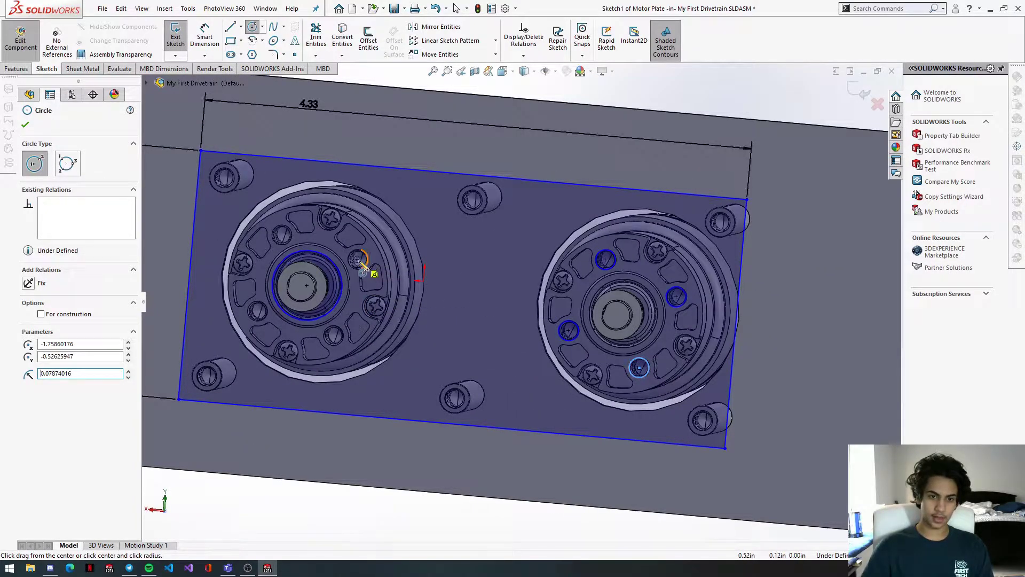
left_click(357, 259)
left_click(367, 270)
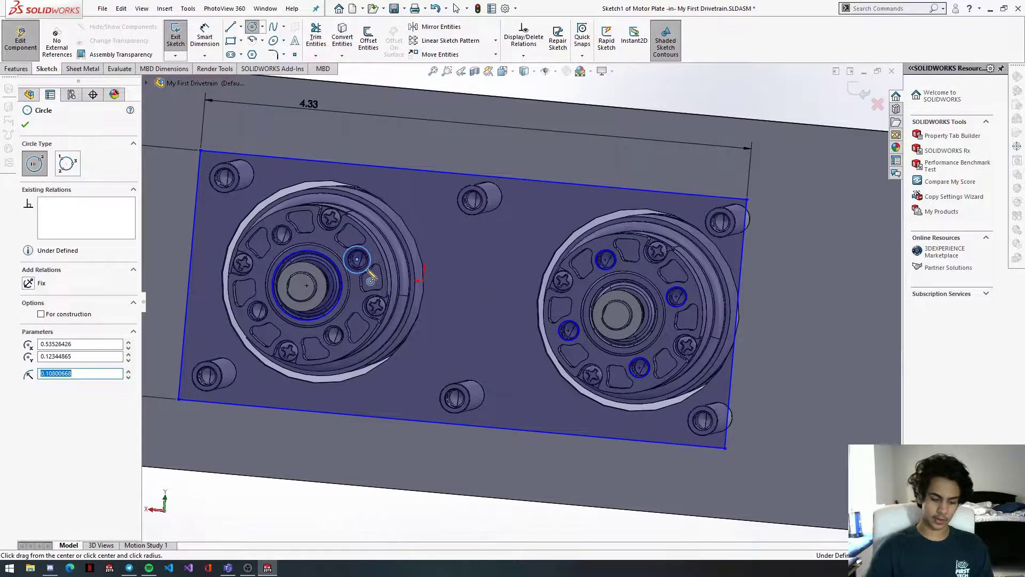
key("Return")
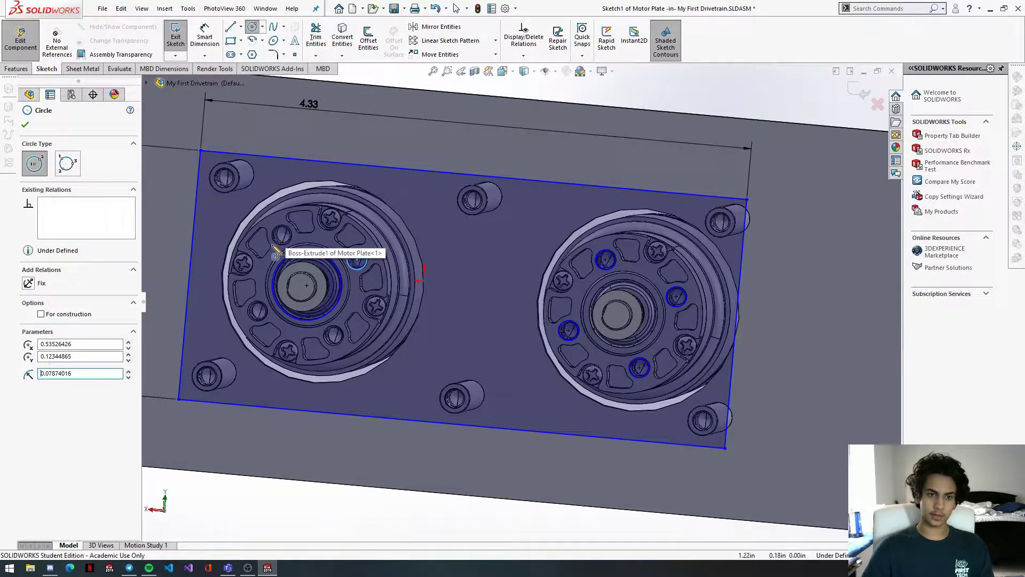
left_click_drag(281, 235, 292, 251)
type("26175043")
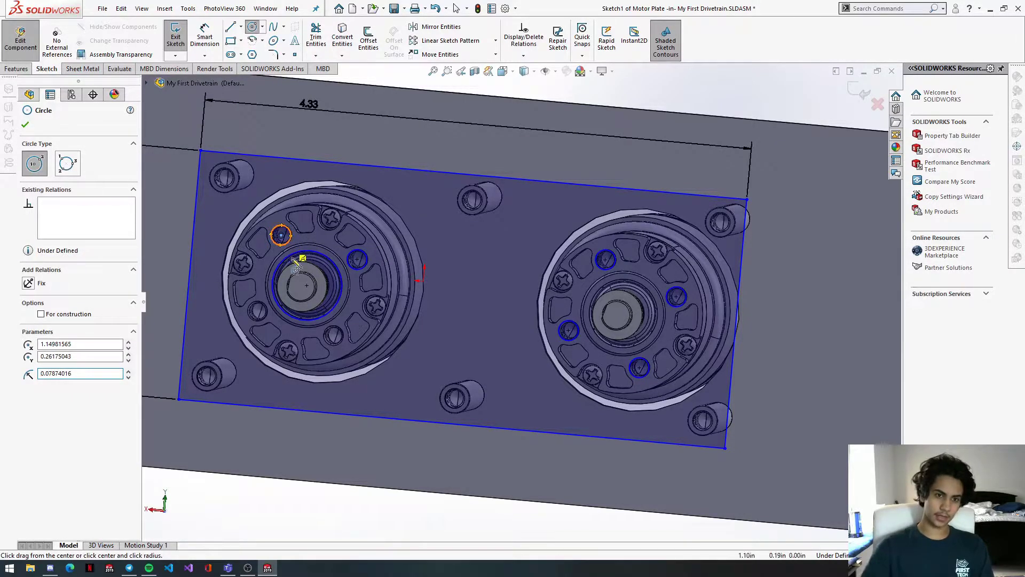
Step: Sketch 2 mm radius circles over the two lower mounting holes of the left-hand motor and finish the Circle command
left_click_drag(257, 312, 272, 330)
type("2")
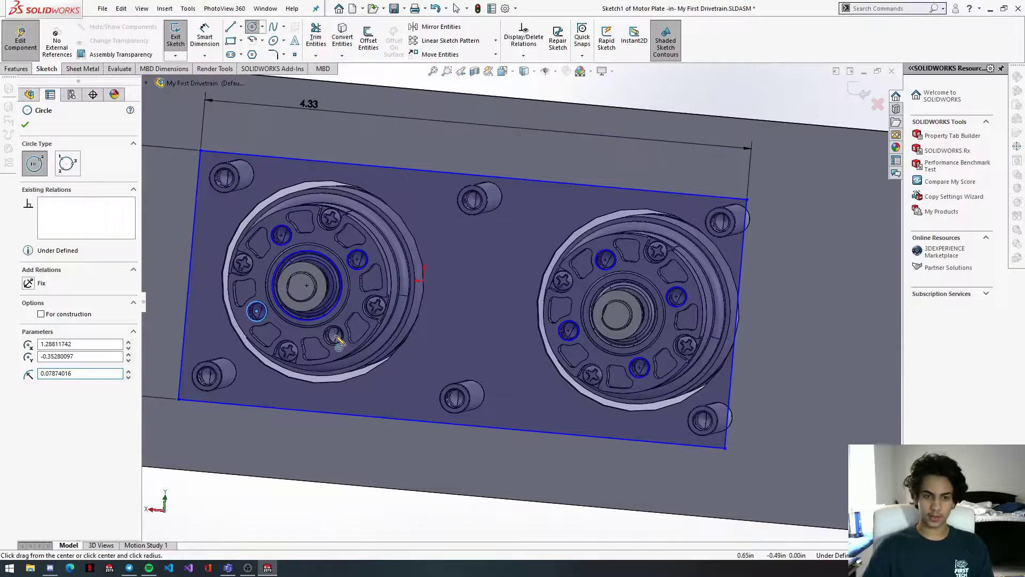
left_click_drag(333, 335, 343, 348)
type("2mm")
key("Return")
left_click(257, 29)
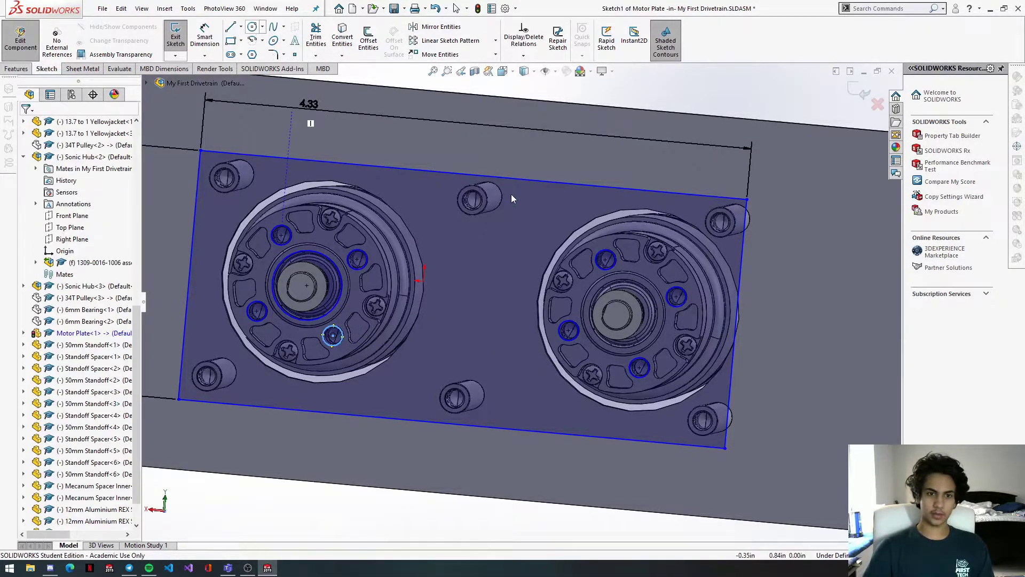
Step: Delete the coincident relations from the centre points of the left-hand motor's two upper hole circles and fix the points
left_click(355, 259)
right_click(79, 170)
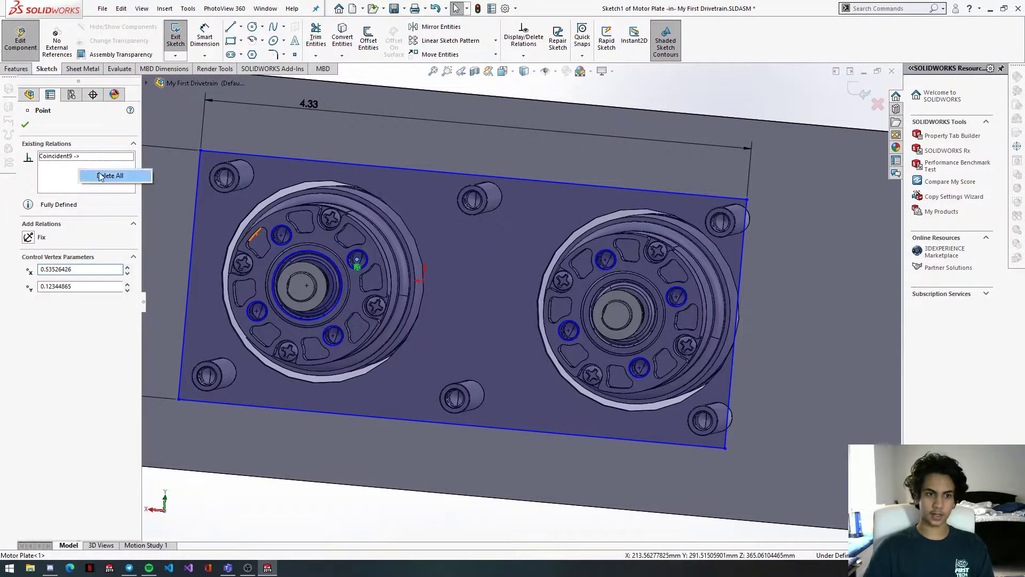
left_click(105, 177)
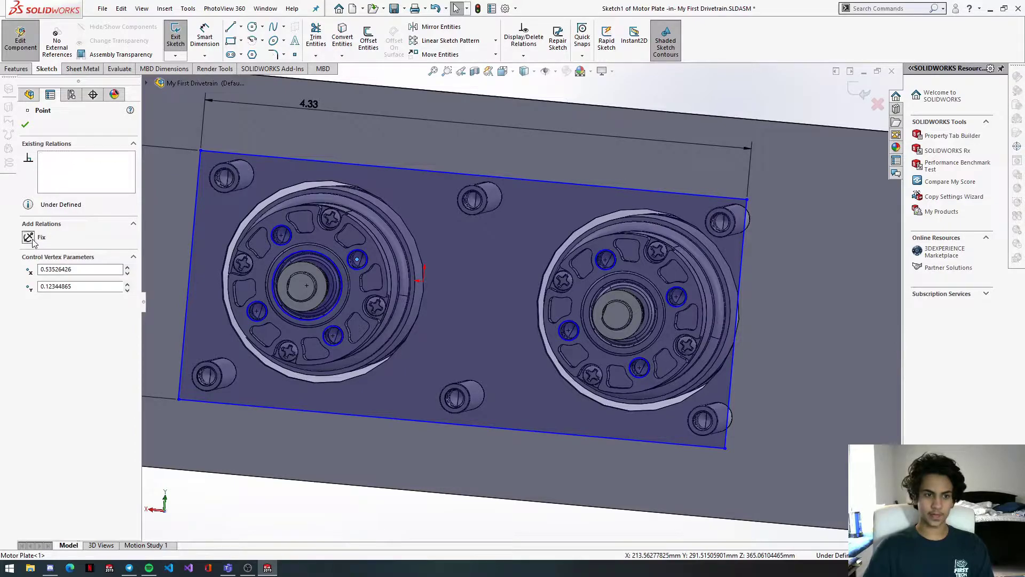
left_click_drag(281, 235, 280, 236)
right_click(78, 180)
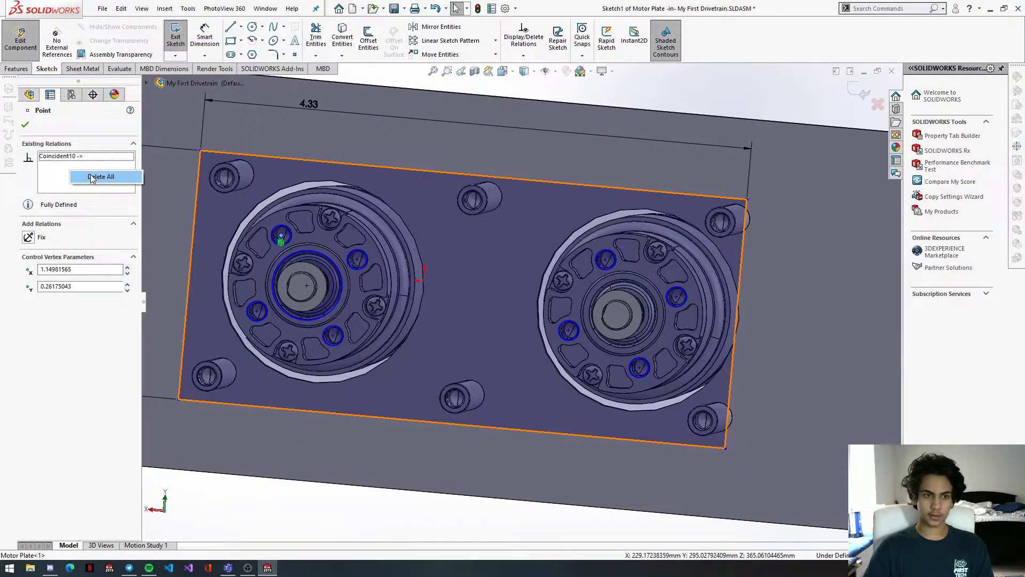
left_click(92, 178)
Step: Replace the coincident relations on the centres of the left-hand motor's two lower hole circles with Fix relations
left_click(256, 311)
right_click(102, 178)
left_click(106, 183)
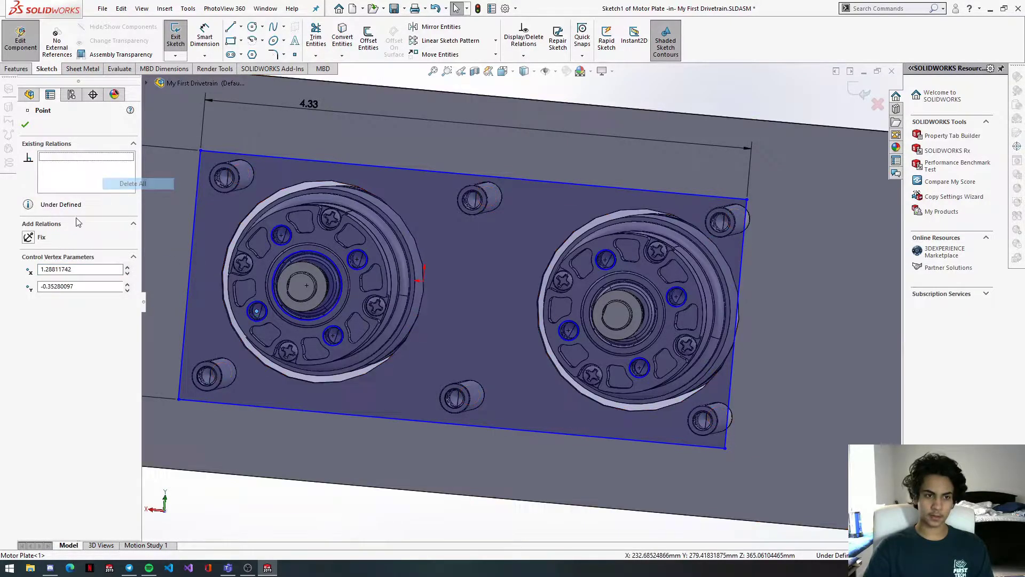
left_click(43, 238)
left_click(333, 335)
right_click(102, 183)
left_click(128, 188)
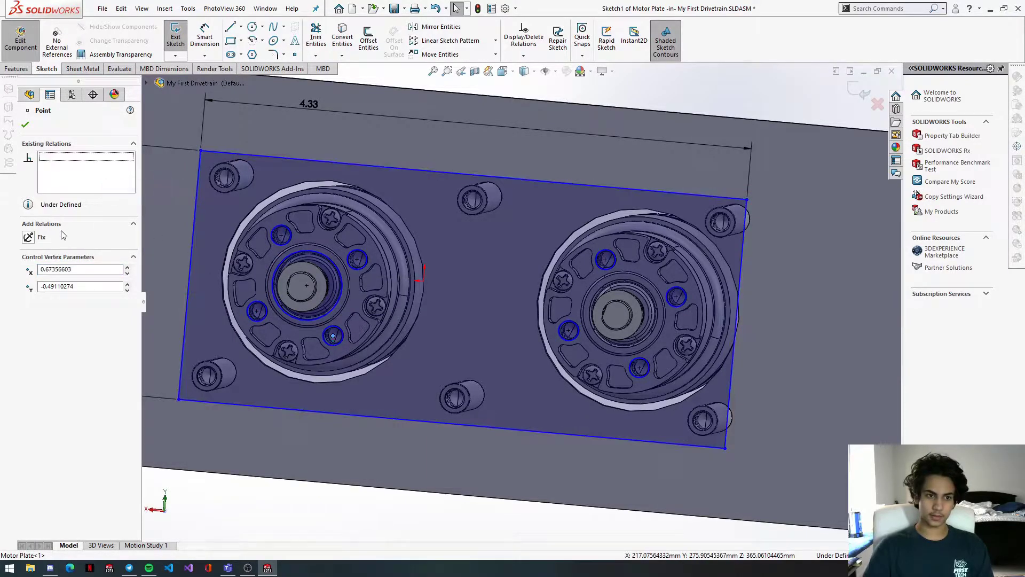
left_click(28, 237)
Step: Replace the coincident relations on the centres of the right-hand motor's two upper hole circles with Fix relations
left_click(604, 260)
right_click(90, 166)
left_click(106, 173)
left_click(29, 237)
left_click(677, 296)
right_click(119, 161)
left_click(136, 172)
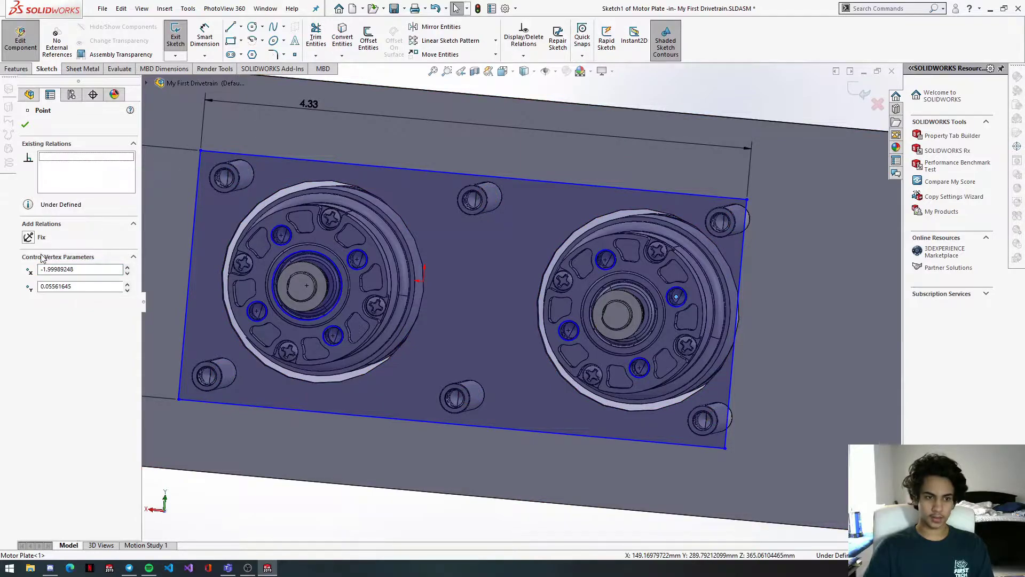
left_click(29, 237)
Step: Replace the coincident relations on the centres of the right-hand motor's two lower hole circles with Fix relations
left_click(568, 331)
right_click(83, 184)
left_click(109, 192)
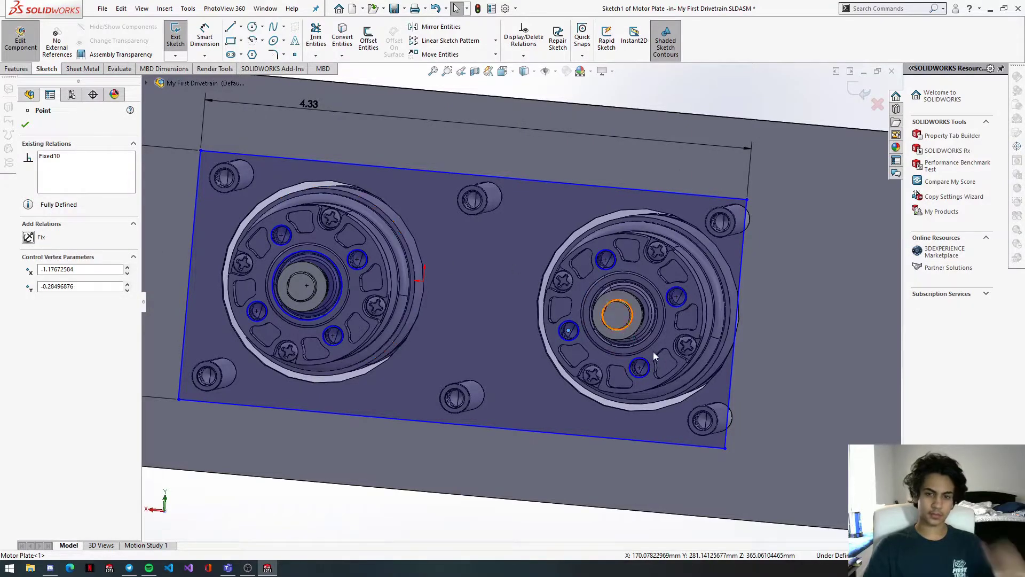
left_click(639, 367)
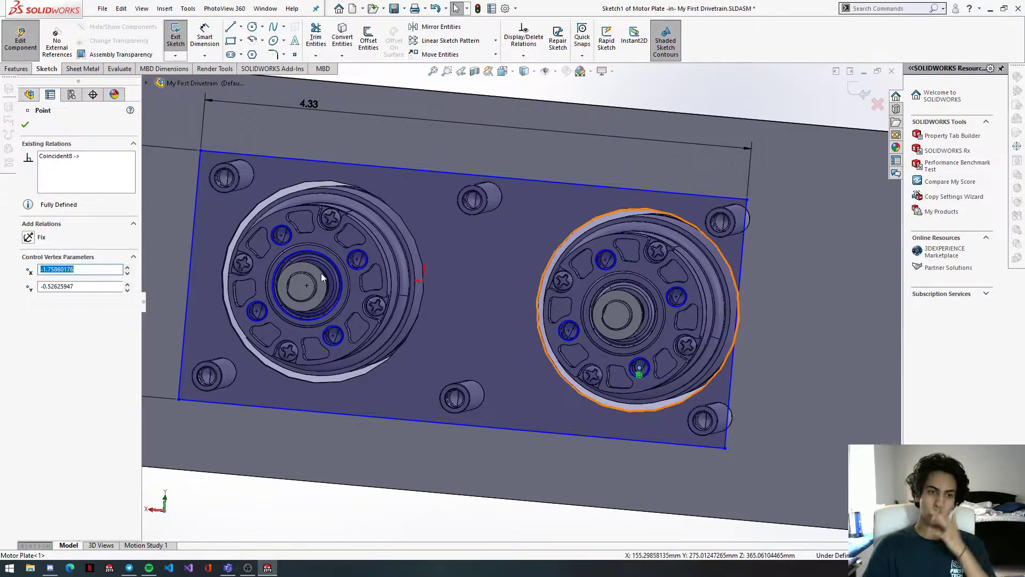
right_click(110, 171)
left_click(128, 181)
left_click(42, 238)
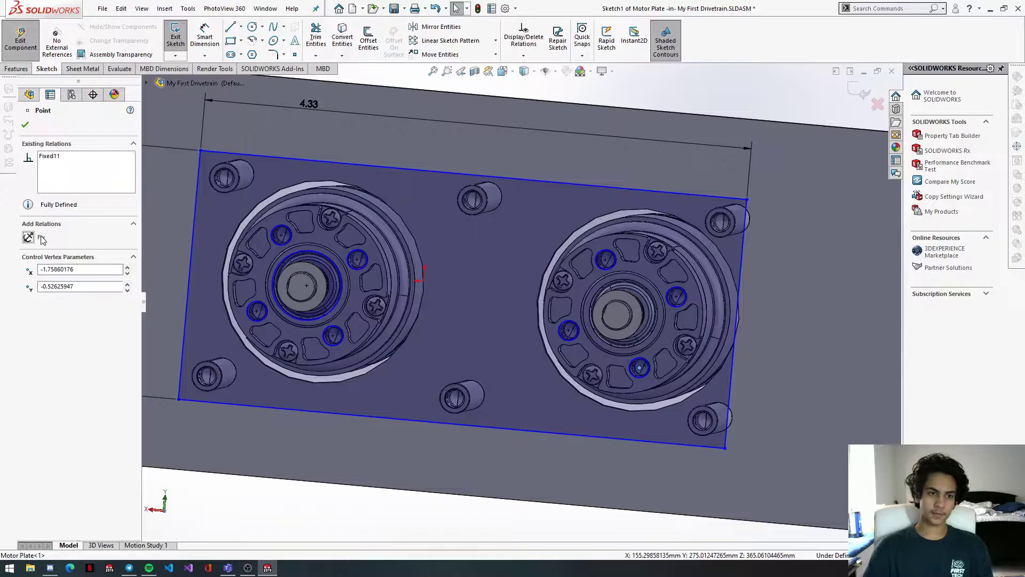
Step: Exit the Motor Plate sketch and return from part editing to the assembly
left_click(669, 135)
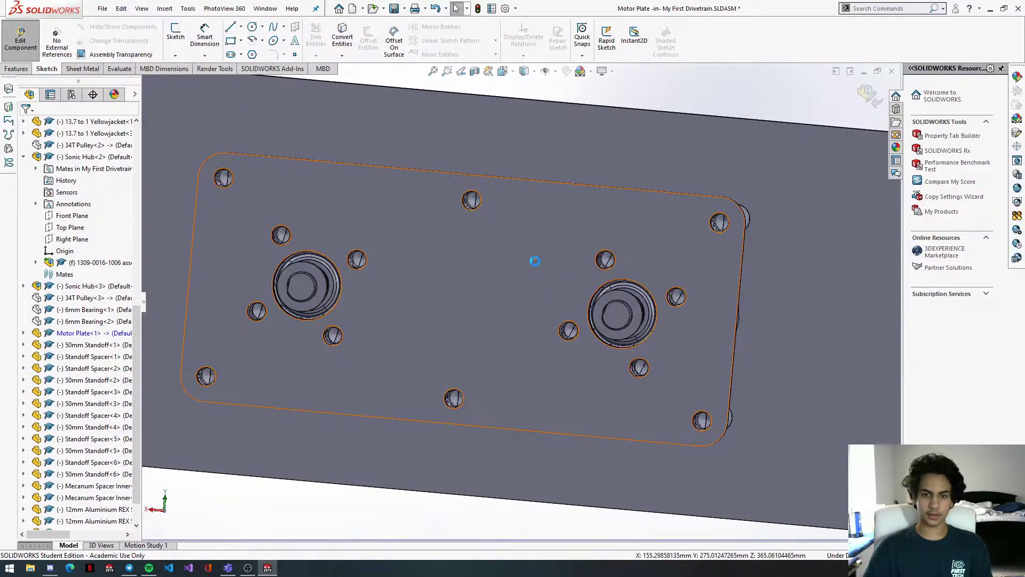
scroll(508, 261, "up", 5)
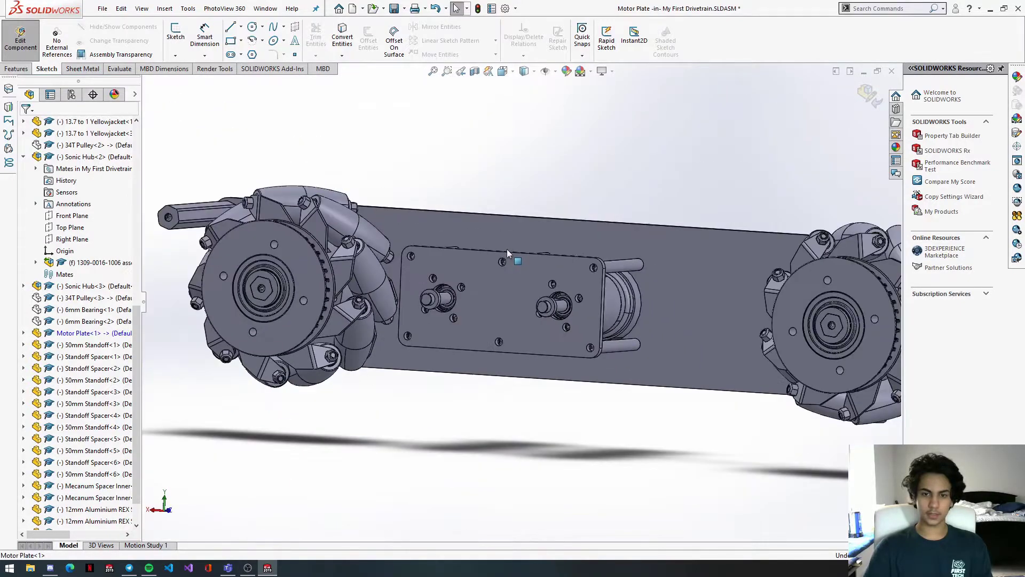
middle_click_drag(507, 249, 534, 269)
left_click(18, 50)
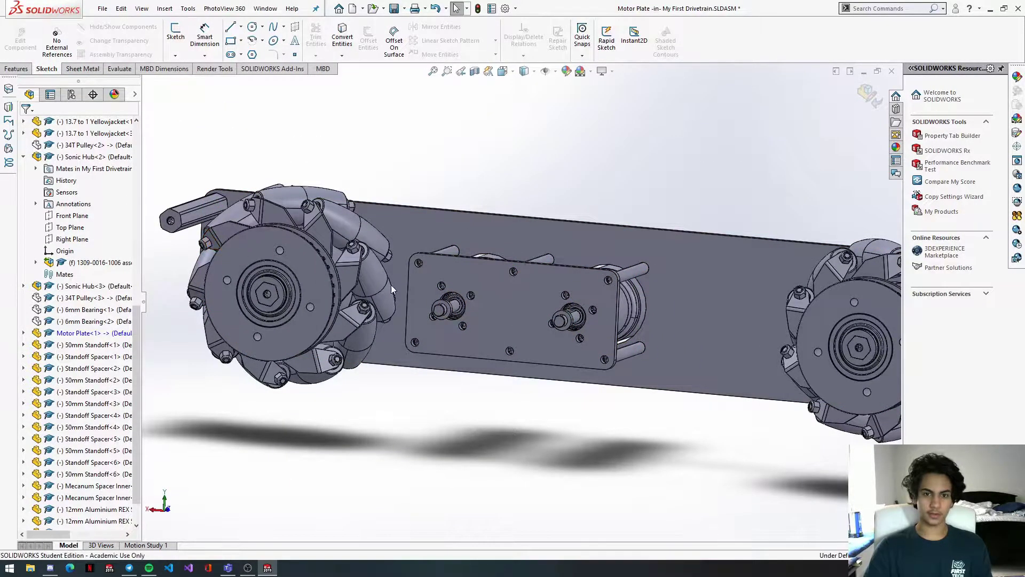
Step: Show the hidden 34T Pulley<3> and both 6mm Bearing components
scroll(495, 321, "up", 5)
scroll(483, 335, "down", 5)
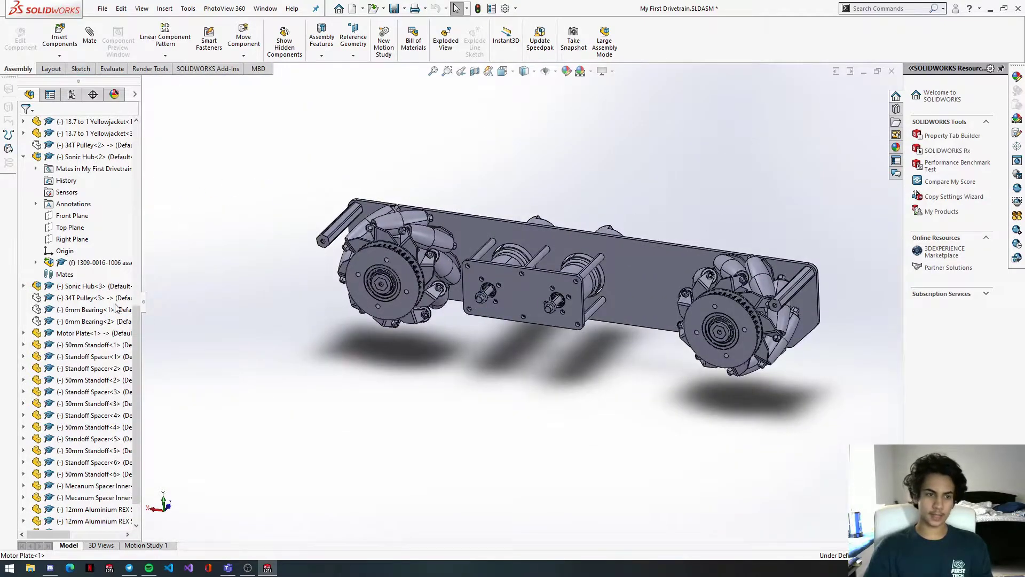
left_click(43, 300)
left_click(110, 268)
left_click(66, 299, "shift")
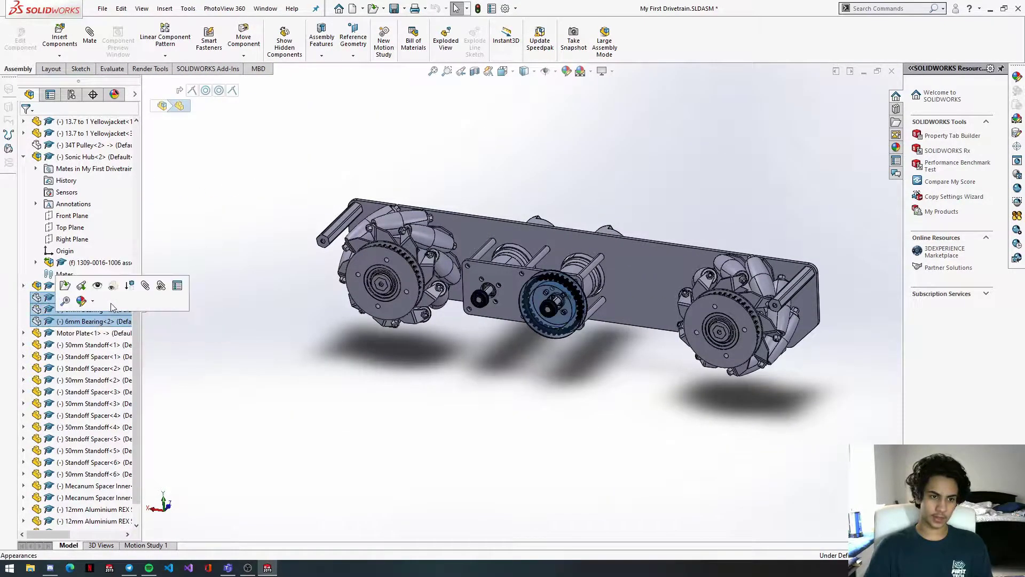
left_click(95, 287)
Step: Show the hidden 34T Pulley<2> on the left-hand motor shaft
scroll(61, 274, "up", 4)
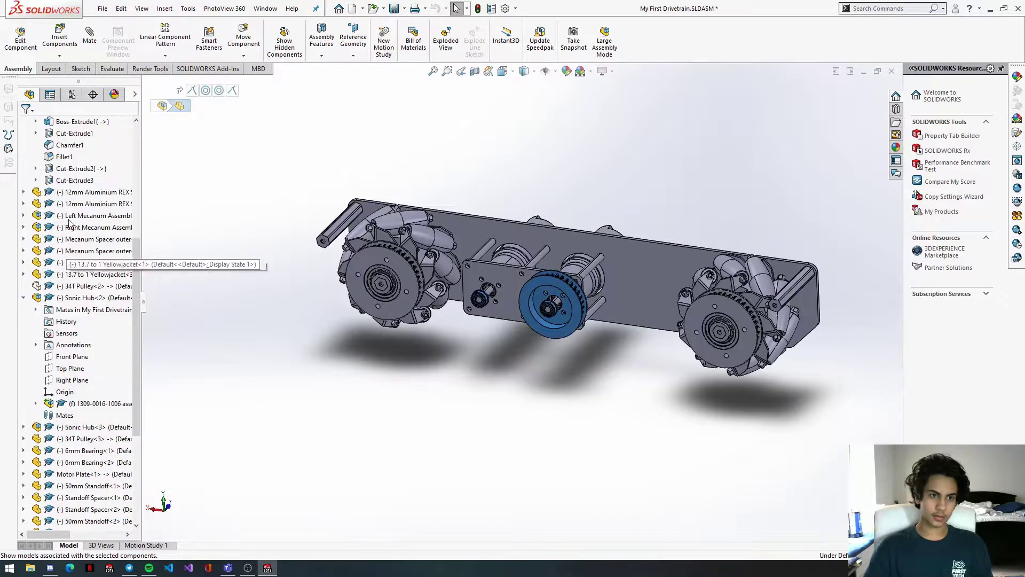
left_click(85, 285)
left_click(141, 258)
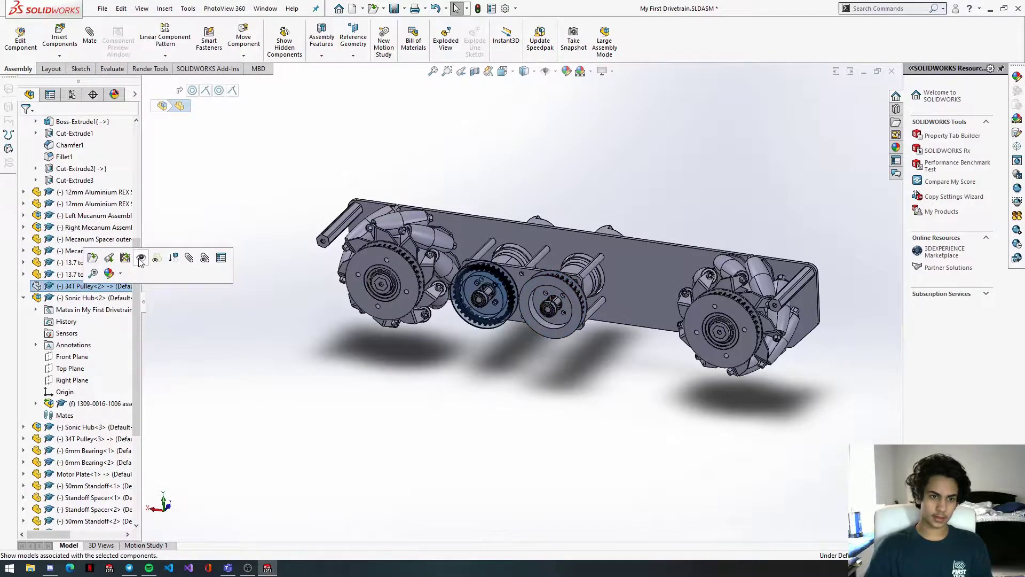
scroll(81, 227, "up", 7)
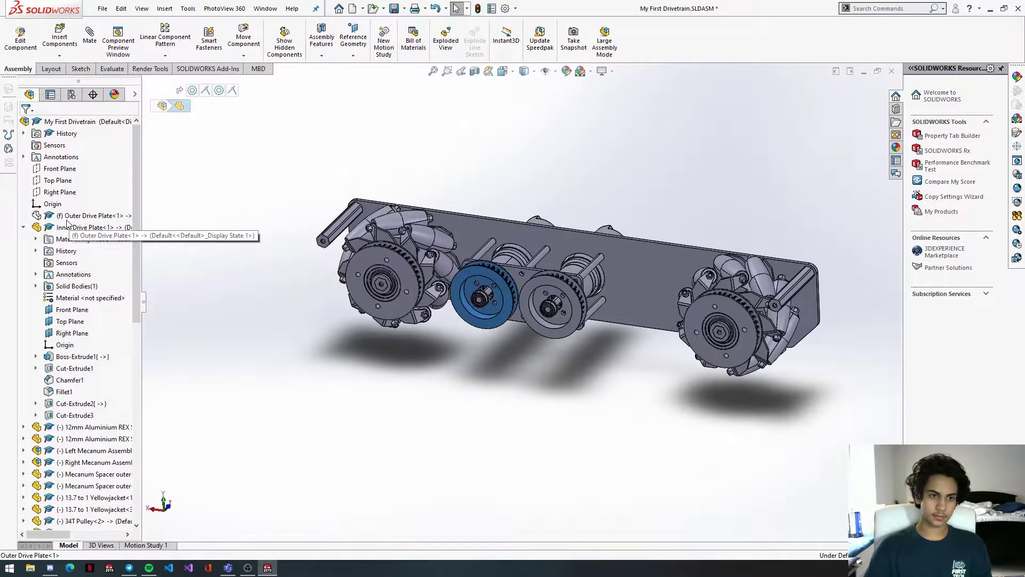
Step: Show the hidden Outer Drive Plate<1>
left_click(92, 216)
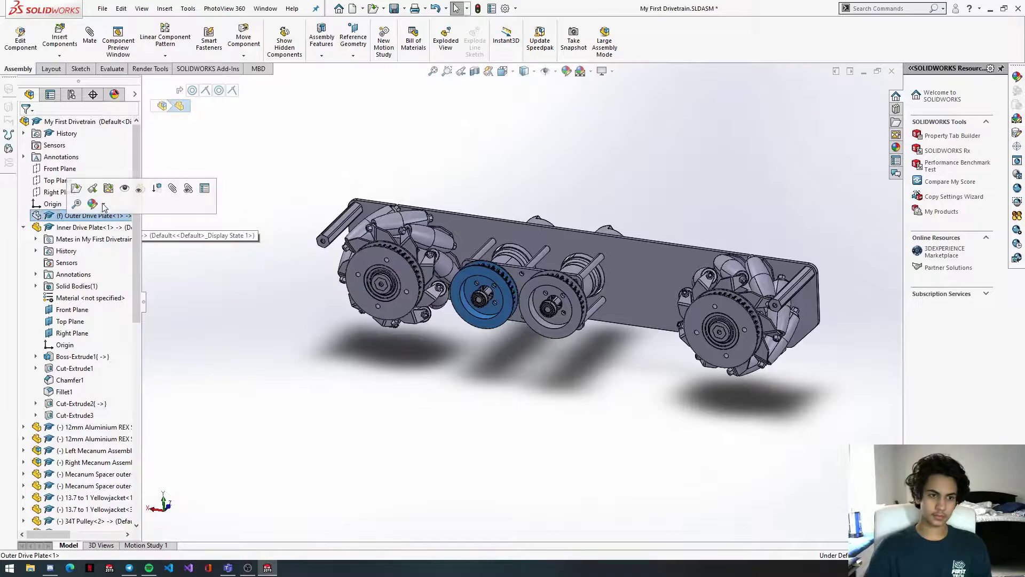
left_click(621, 406)
scroll(64, 333, "down", 12)
scroll(91, 235, "up", 10)
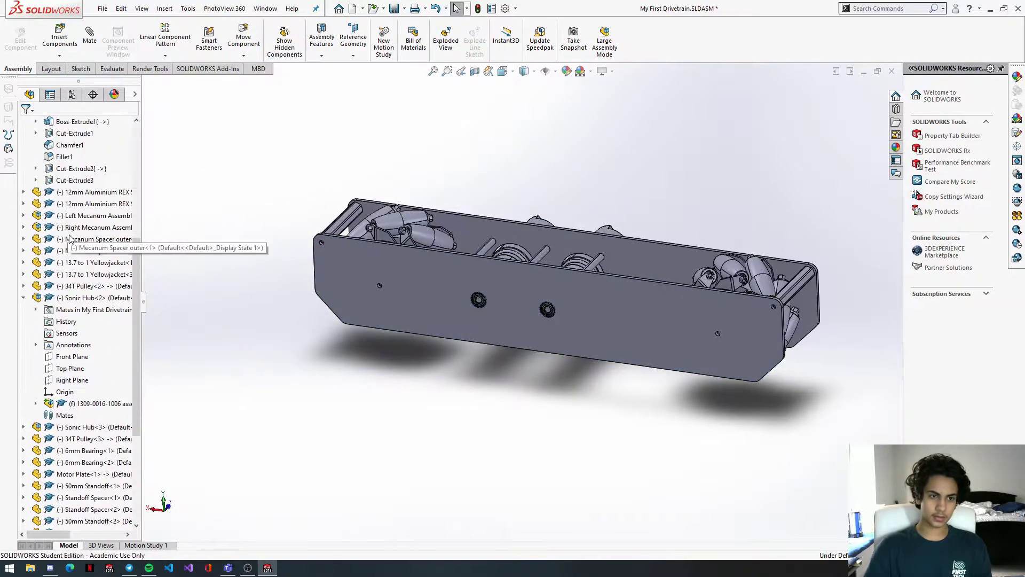
scroll(53, 377, "down", 2)
scroll(54, 376, "down", 2)
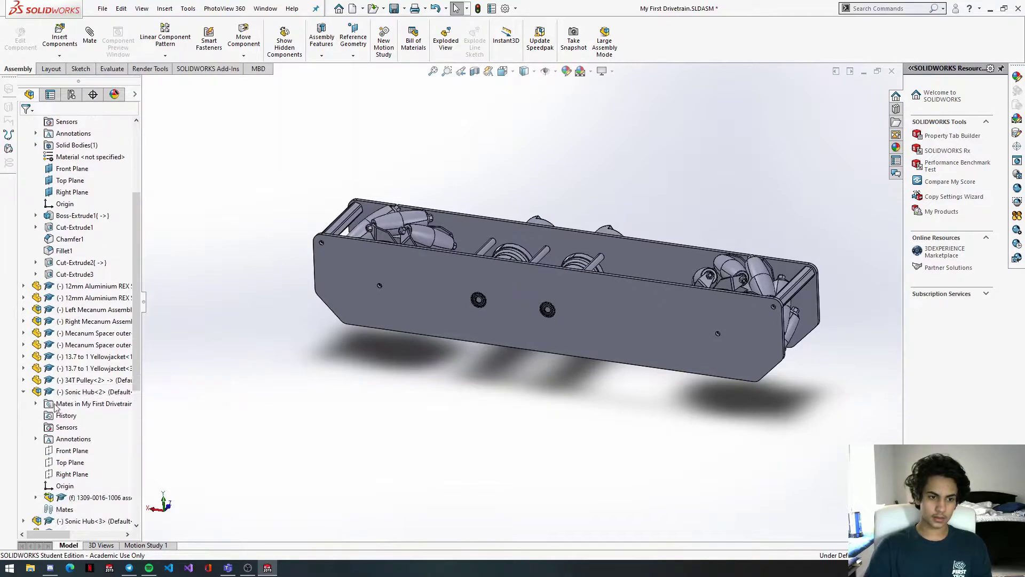
scroll(32, 406, "down", 2)
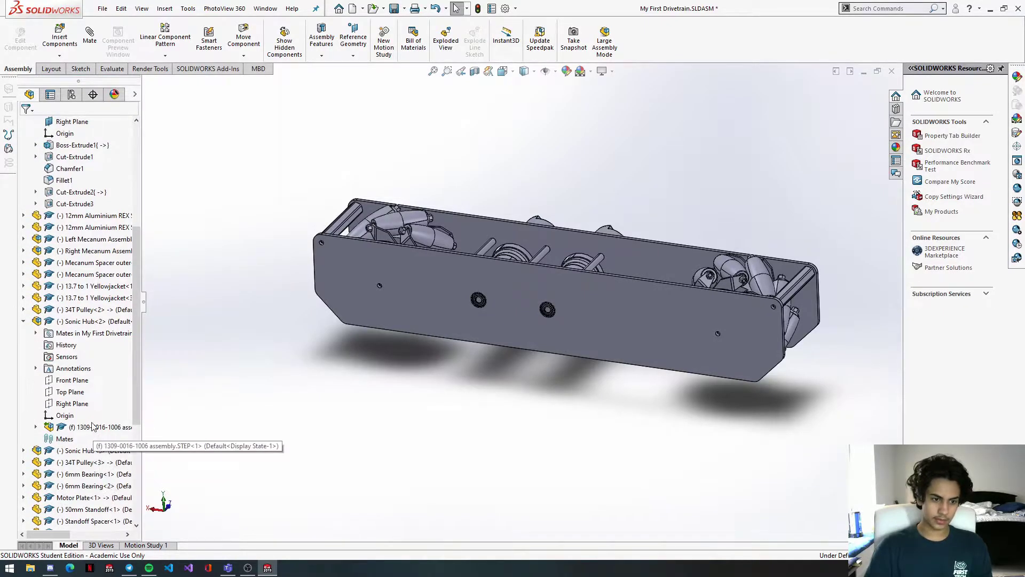
left_click(38, 427)
scroll(96, 363, "down", 2)
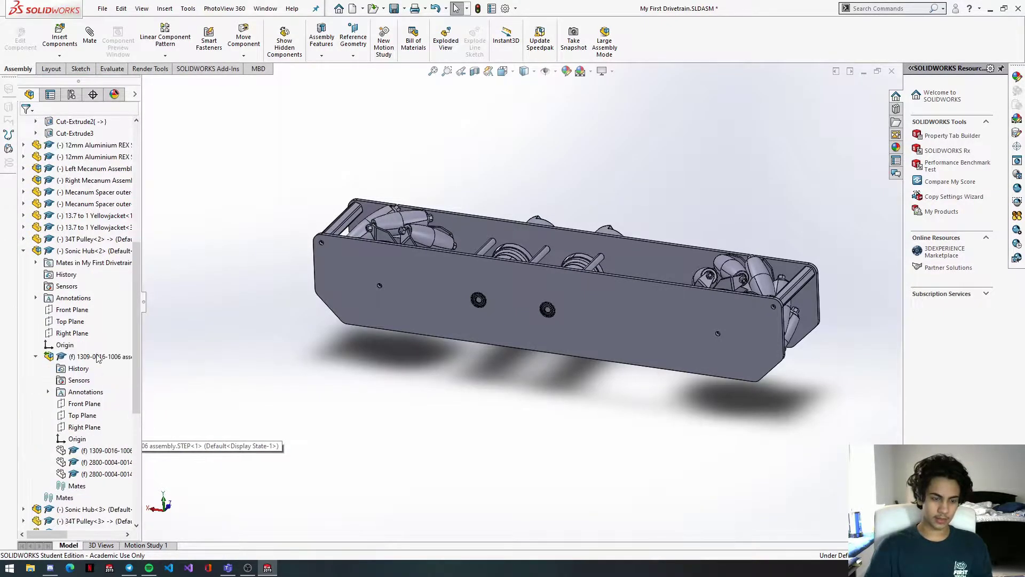
scroll(80, 363, "down", 2)
left_click(86, 380)
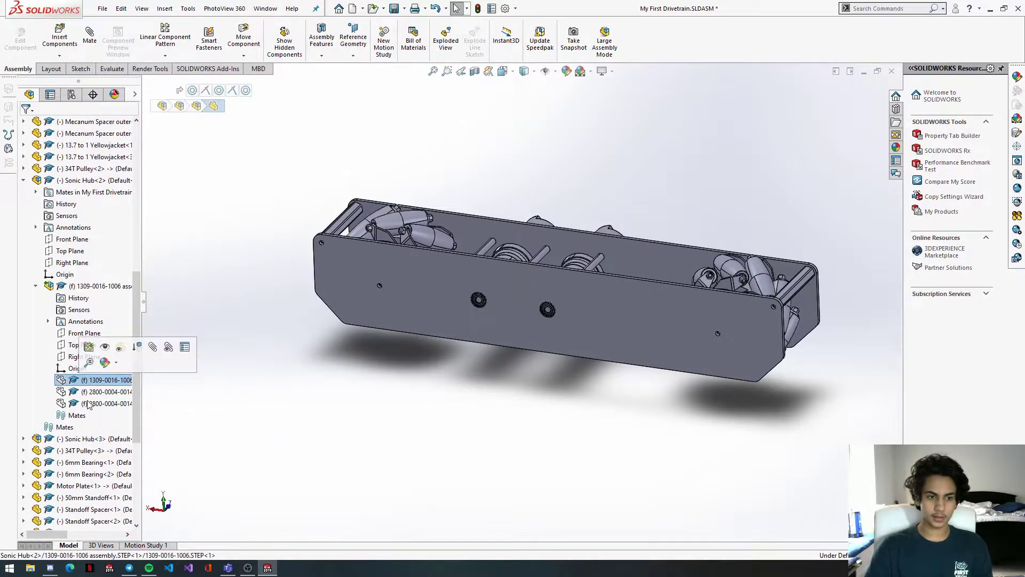
left_click(88, 404)
left_click(93, 379, "shift")
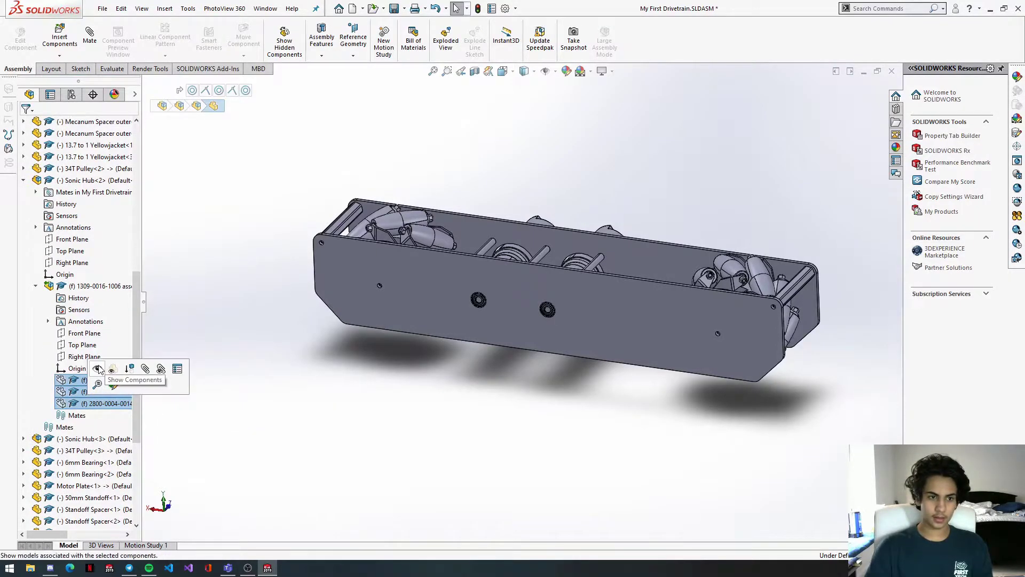
left_click(23, 180)
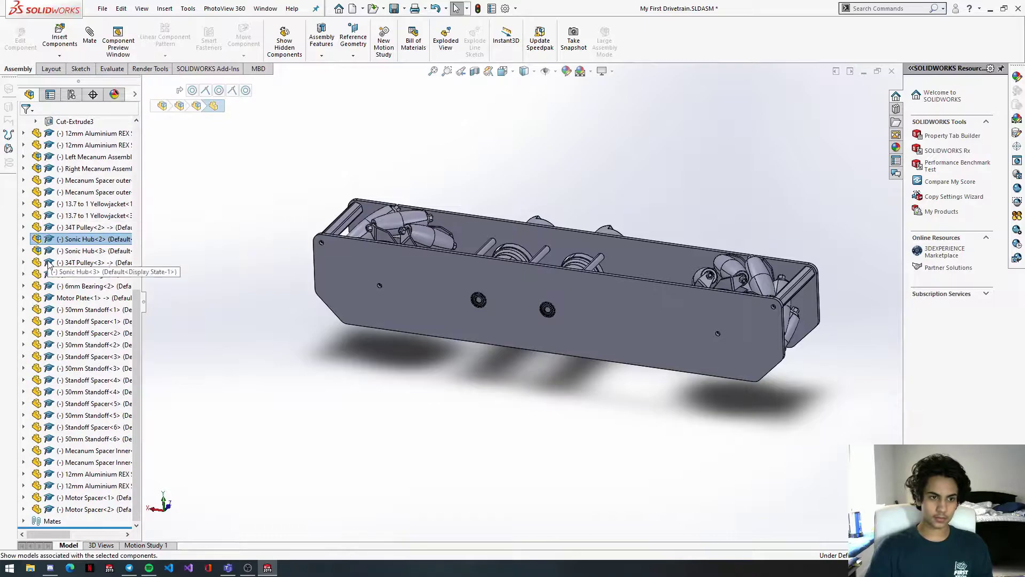
left_click(23, 251)
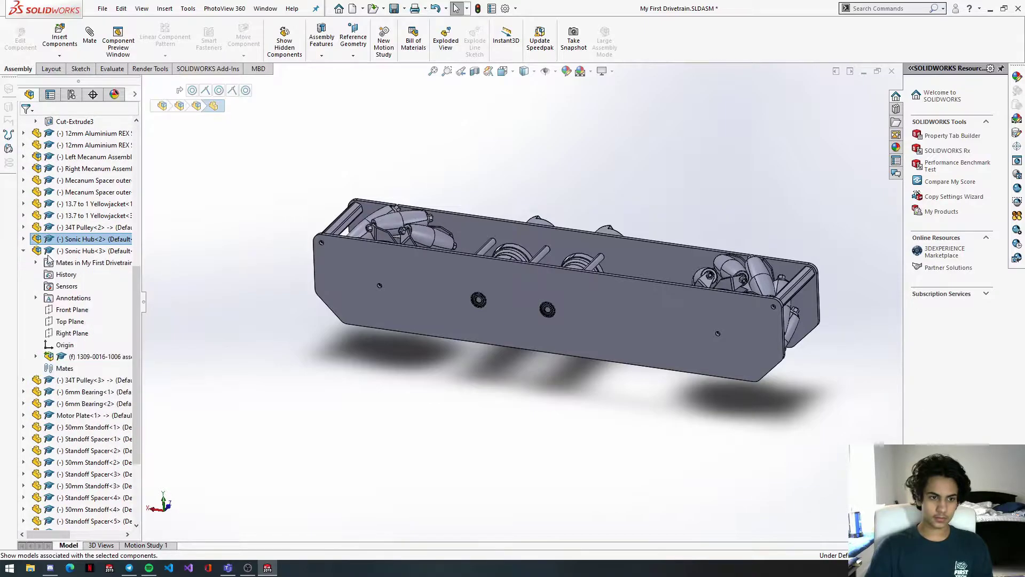
left_click(35, 356)
left_click(84, 403)
left_click(76, 453)
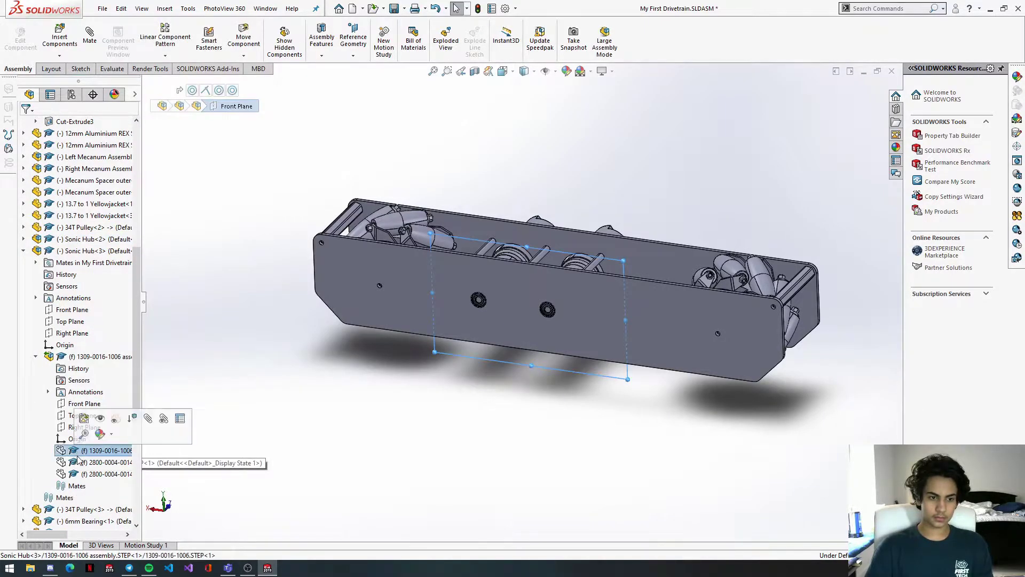
left_click(74, 464)
left_click(75, 450, "ctrl")
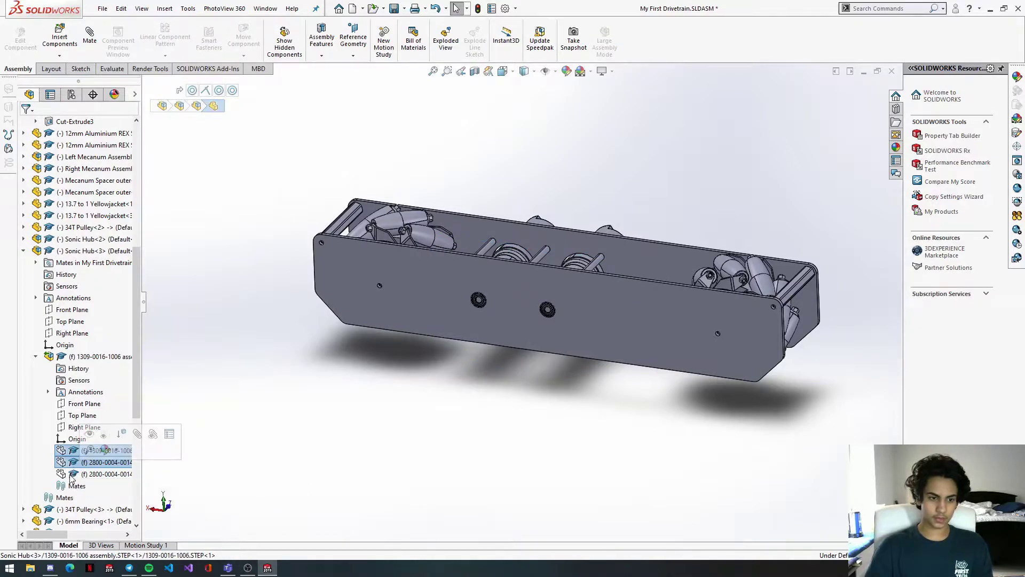
left_click(74, 474, "ctrl")
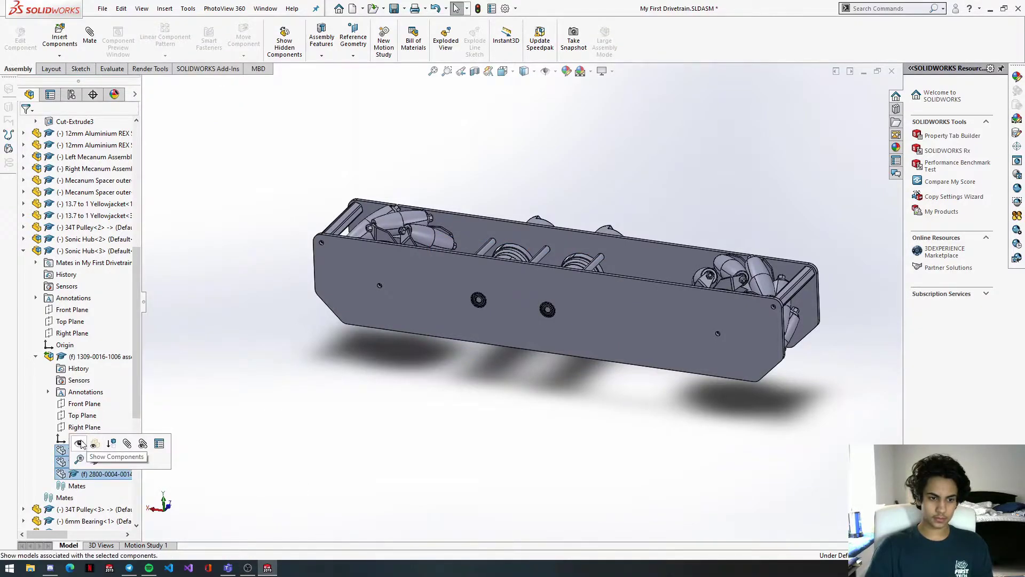
left_click(309, 402)
Step: Examine the complete drivetrain module from several angles, including the plates, wheels, pulleys and protruding motors
middle_click_drag(389, 334, 581, 263)
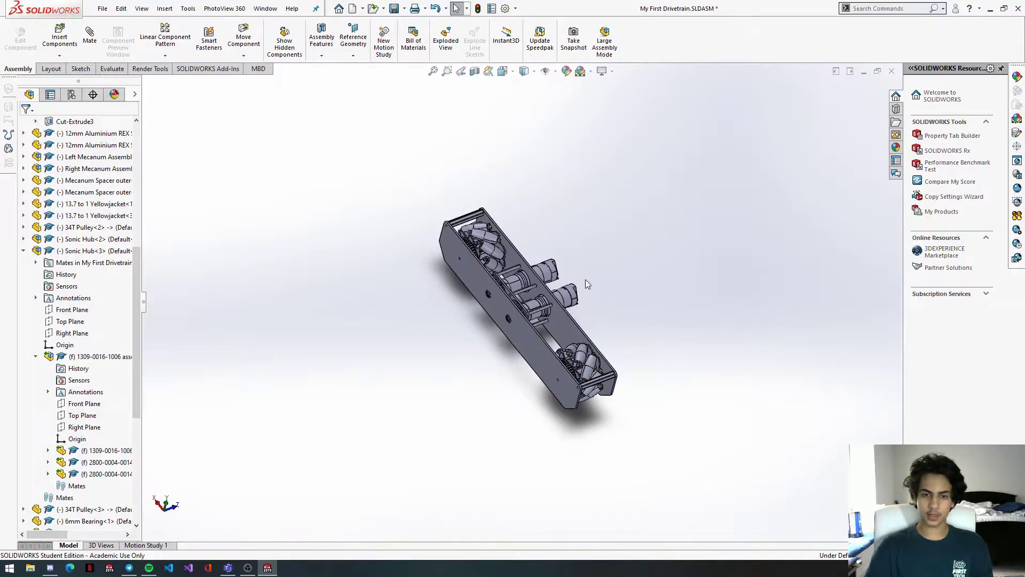
scroll(559, 249, "up", 2)
middle_click_drag(557, 258, 539, 220)
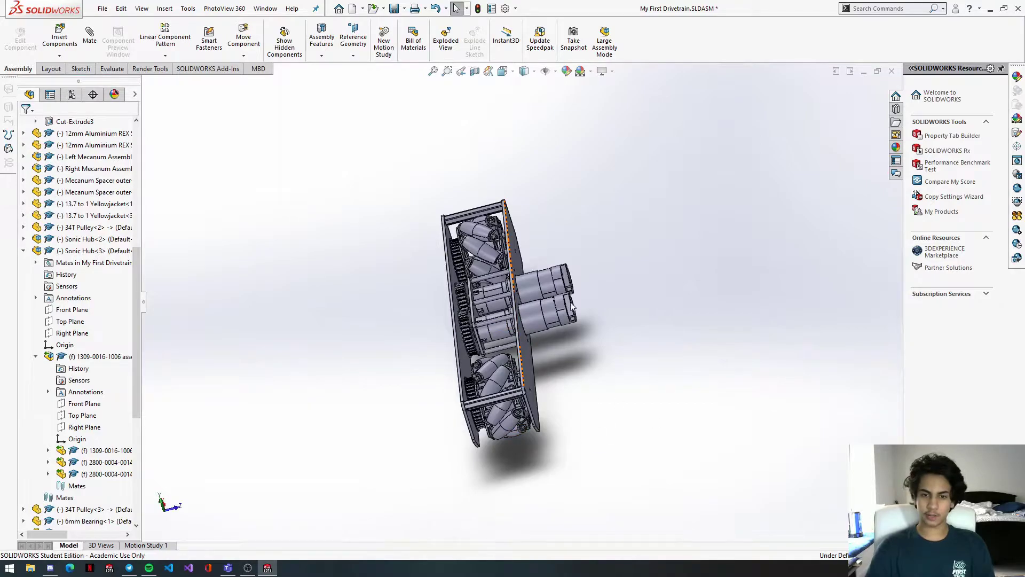
middle_click_drag(591, 339, 593, 428)
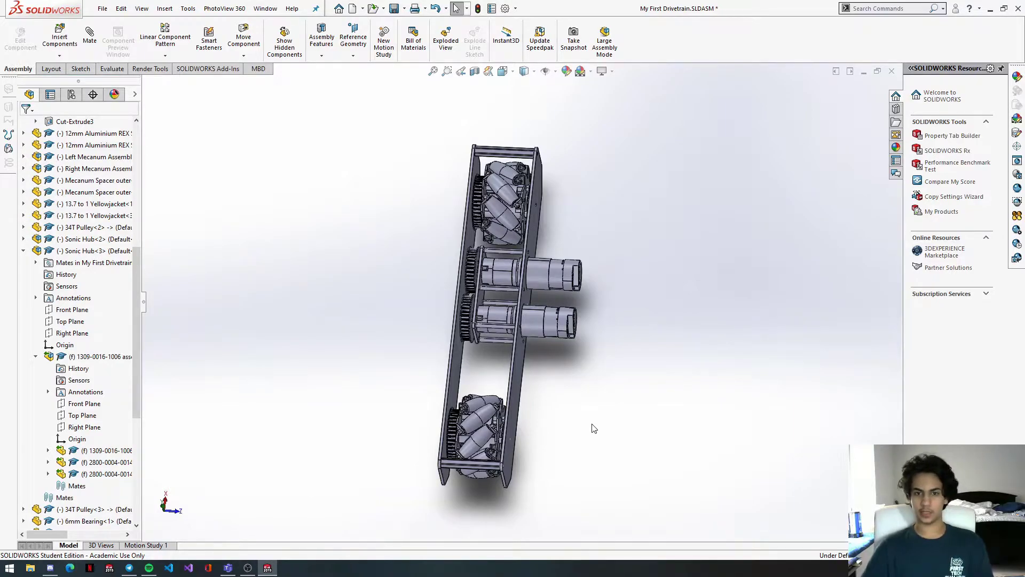
middle_click_drag(536, 189, 548, 210)
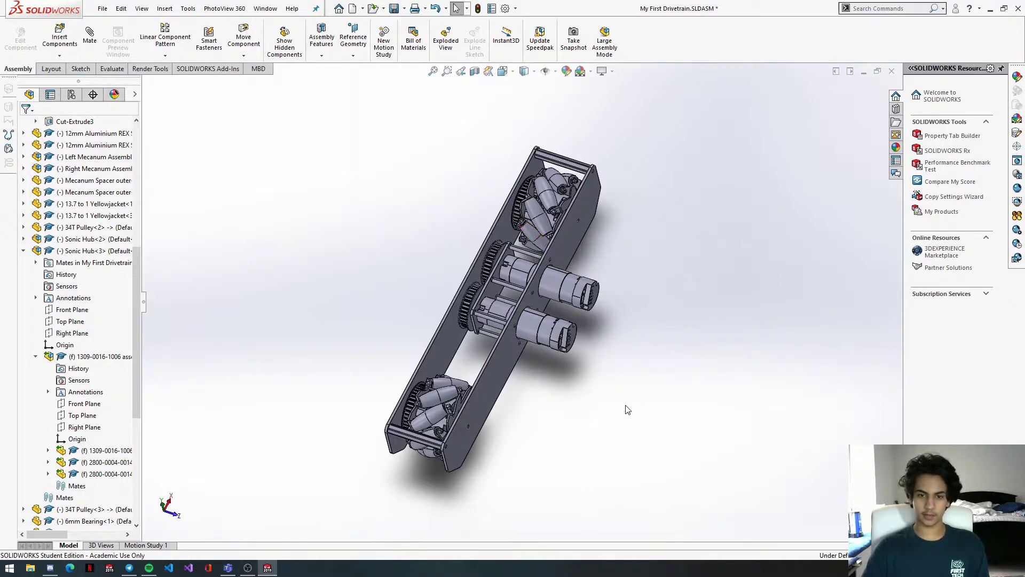
middle_click_drag(612, 305, 495, 349)
Step: Add a second copy of the Inner Drive Plate to the assembly, placed beyond the protruding ends of the motors
left_click(496, 349)
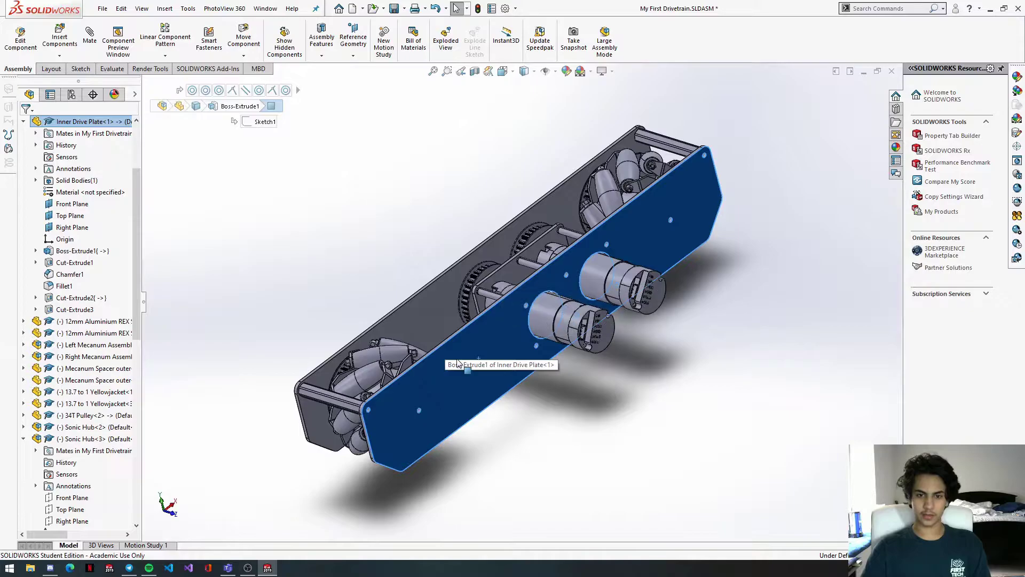
scroll(457, 363, "up", 2)
middle_click_drag(468, 314, 500, 194)
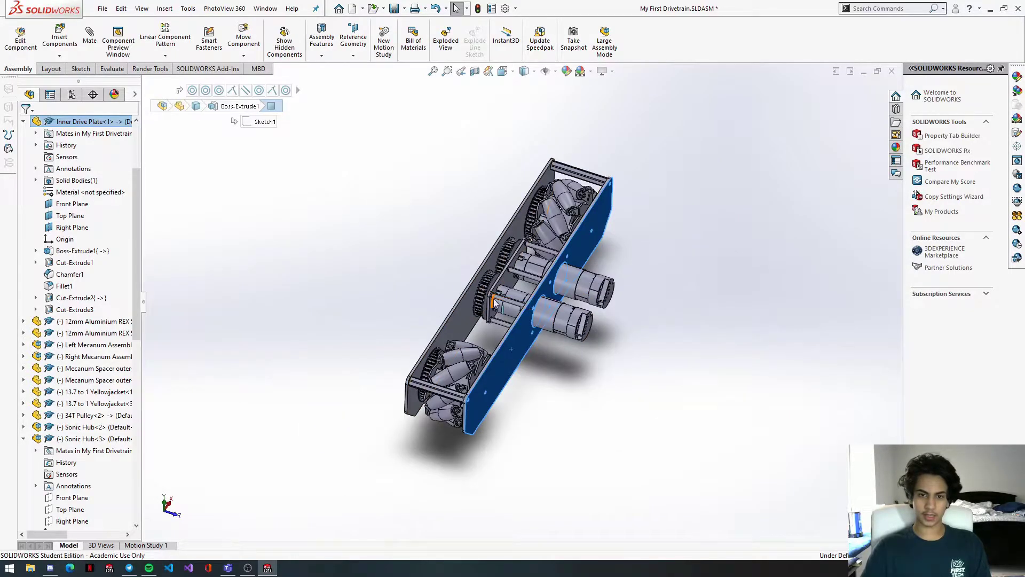
scroll(491, 350, "down", 4)
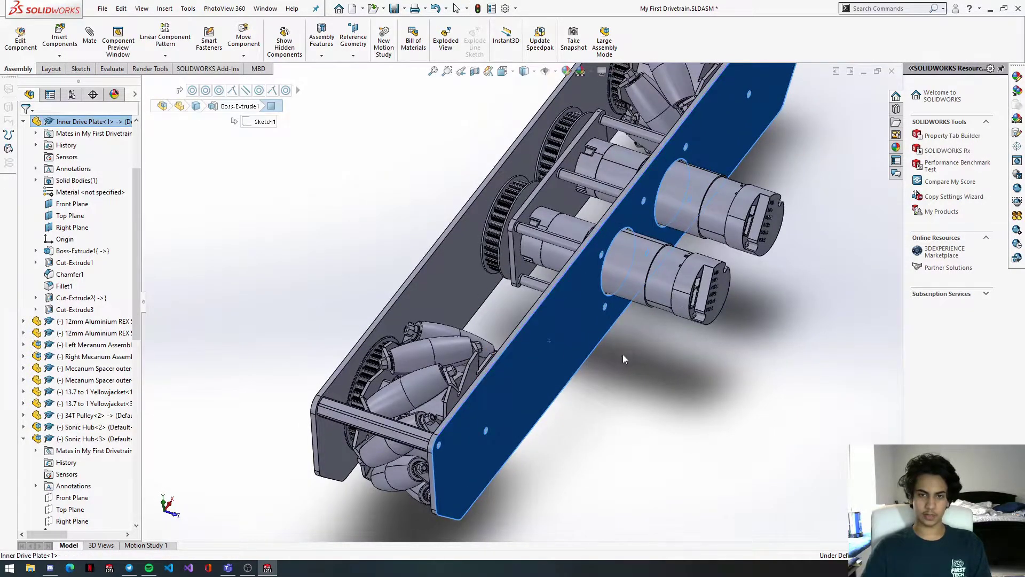
scroll(585, 331, "up", 2)
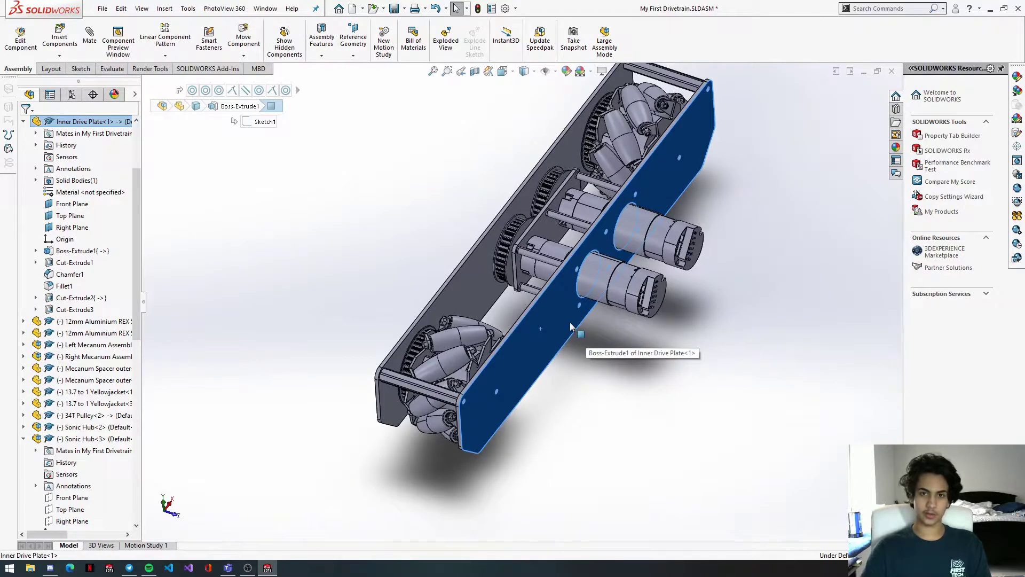
scroll(570, 326, "down", 2)
left_click(84, 121)
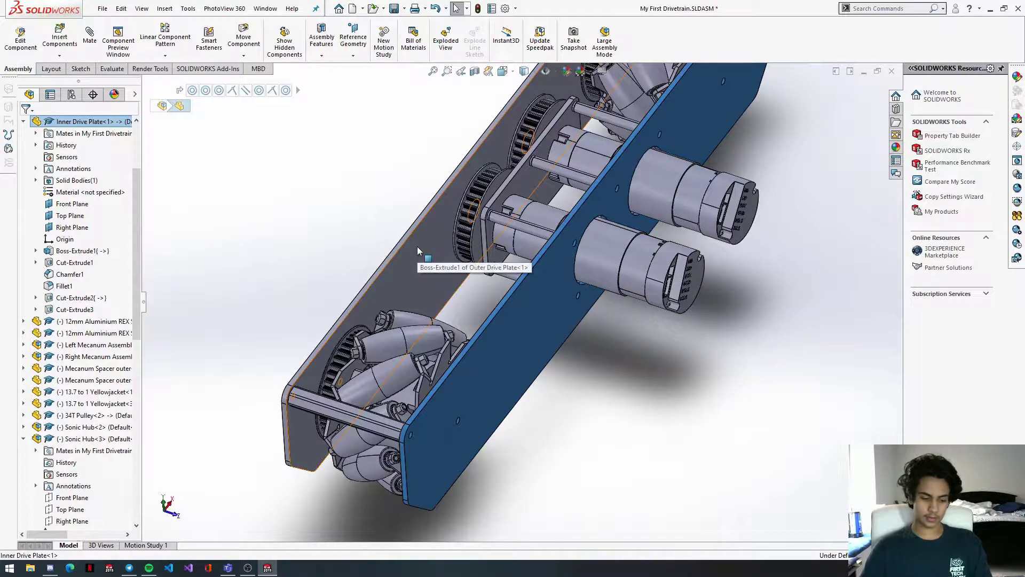
middle_click_drag(659, 276, 679, 284)
scroll(679, 284, "up", 2)
left_click(712, 321)
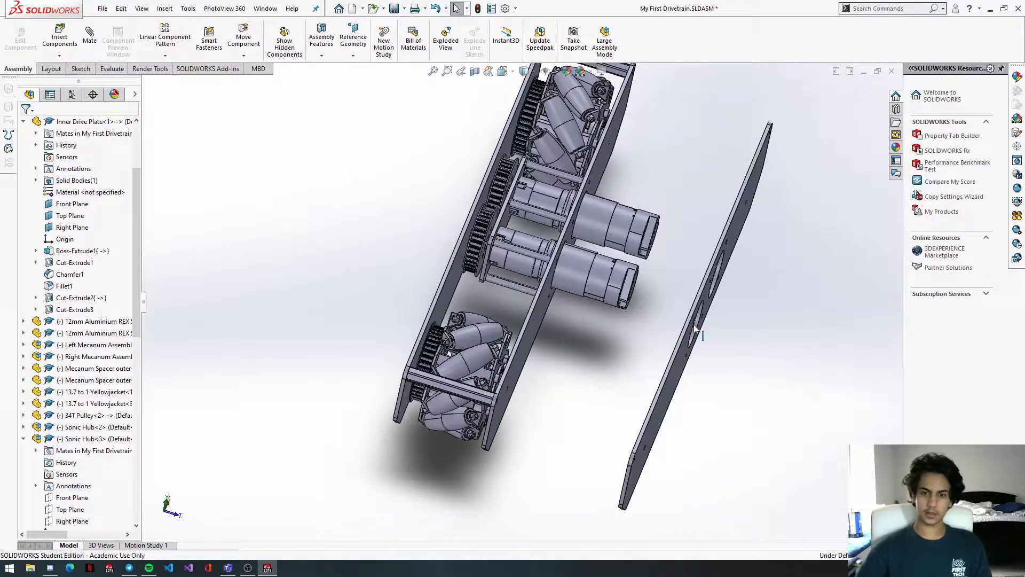
Step: Add a concentric mate between the near-end corner hole of the copied Inner Drive Plate and the matching hole of the original
scroll(675, 433, "down", 1)
middle_click_drag(649, 411, 495, 421)
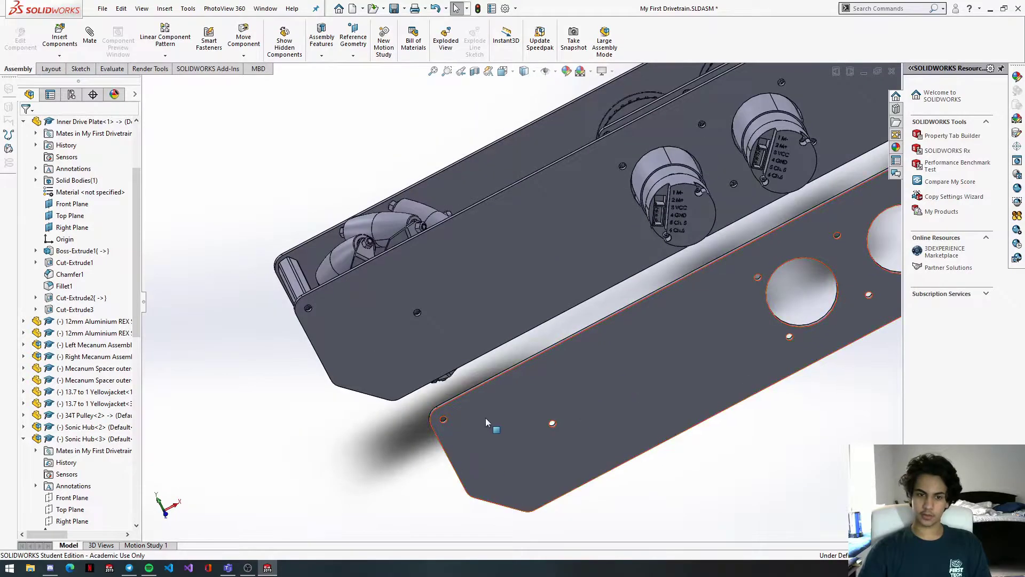
scroll(406, 401, "down", 5)
left_click(424, 383)
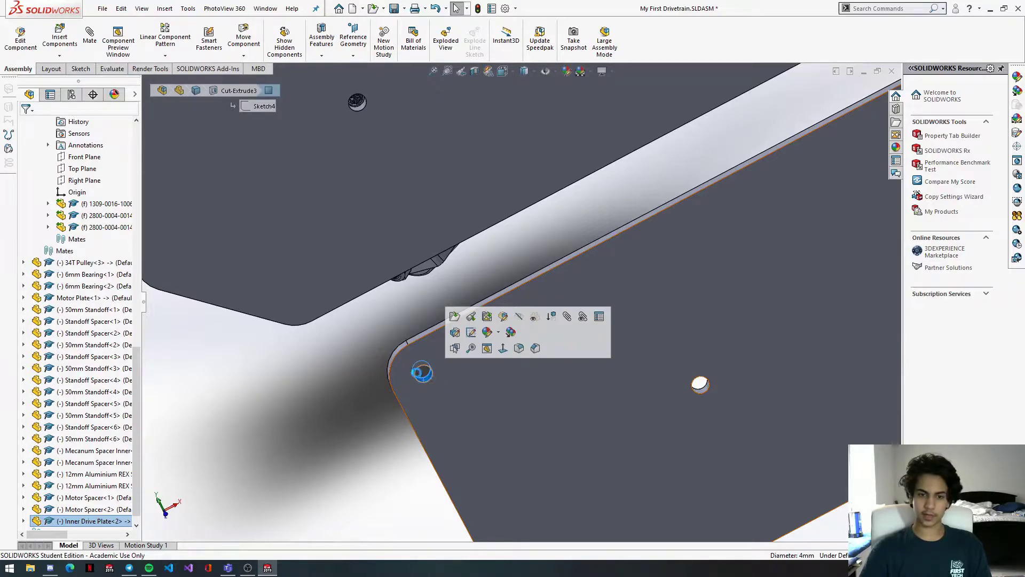
scroll(423, 365, "up", 5)
scroll(354, 236, "down", 3)
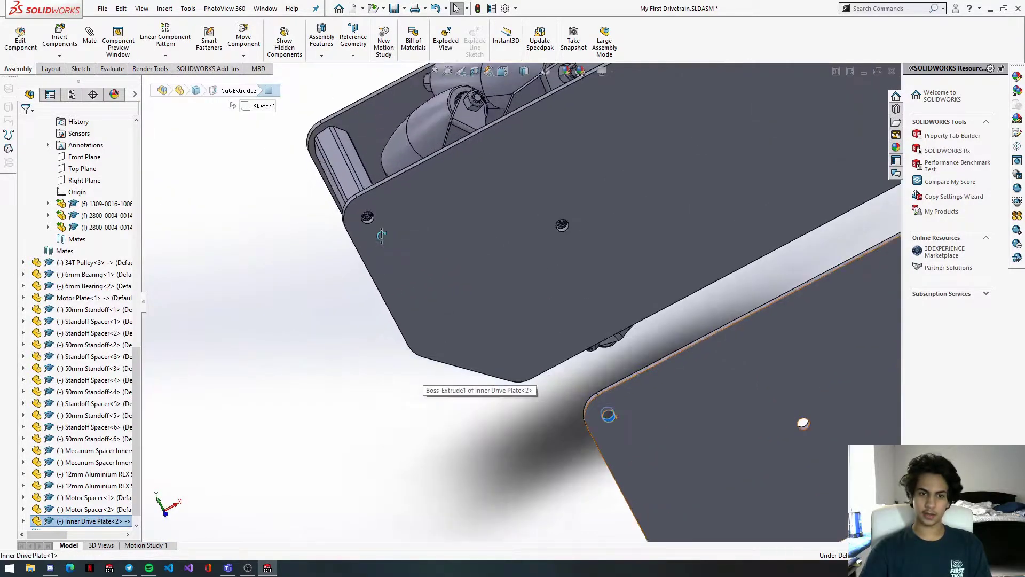
middle_click_drag(381, 235, 373, 228)
left_click(367, 216, "ctrl")
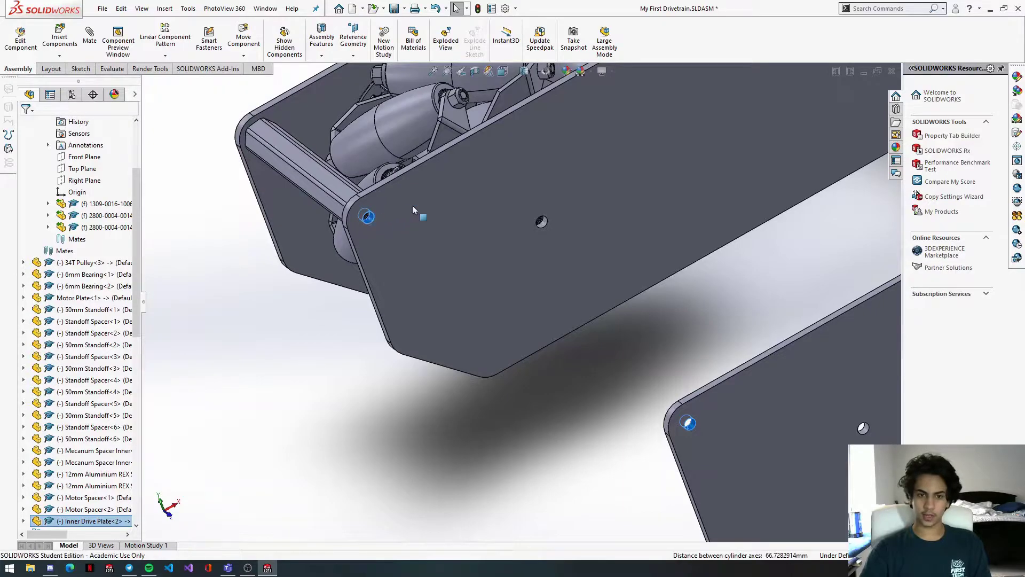
left_click(439, 210)
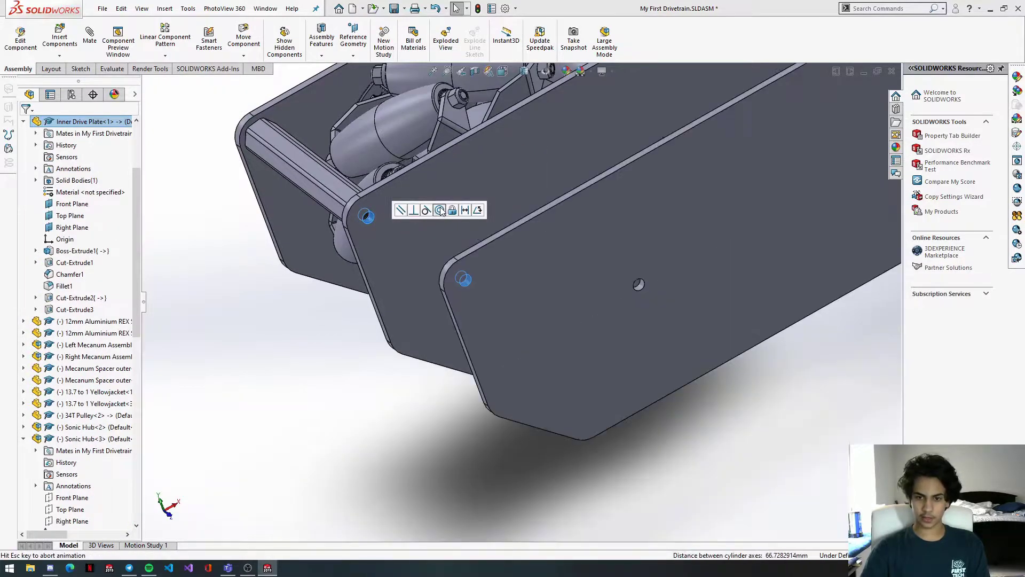
key("Escape")
Step: Add a second concentric mate between the far-end corner holes of the two Inner Drive Plates
middle_click_drag(668, 207, 753, 156)
scroll(789, 117, "down", 5)
scroll(735, 142, "up", 5)
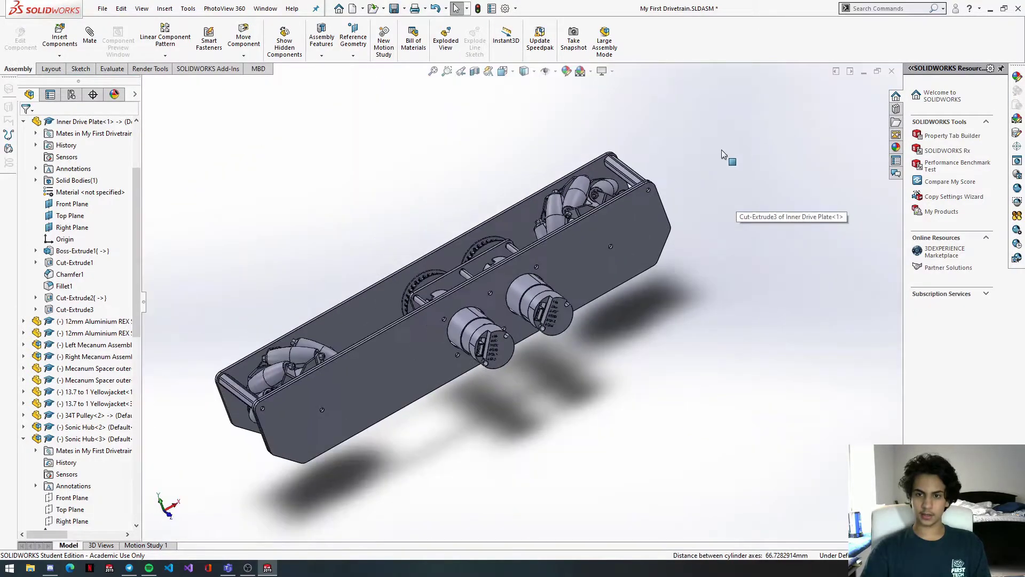
scroll(636, 199, "down", 8)
scroll(587, 251, "up", 2)
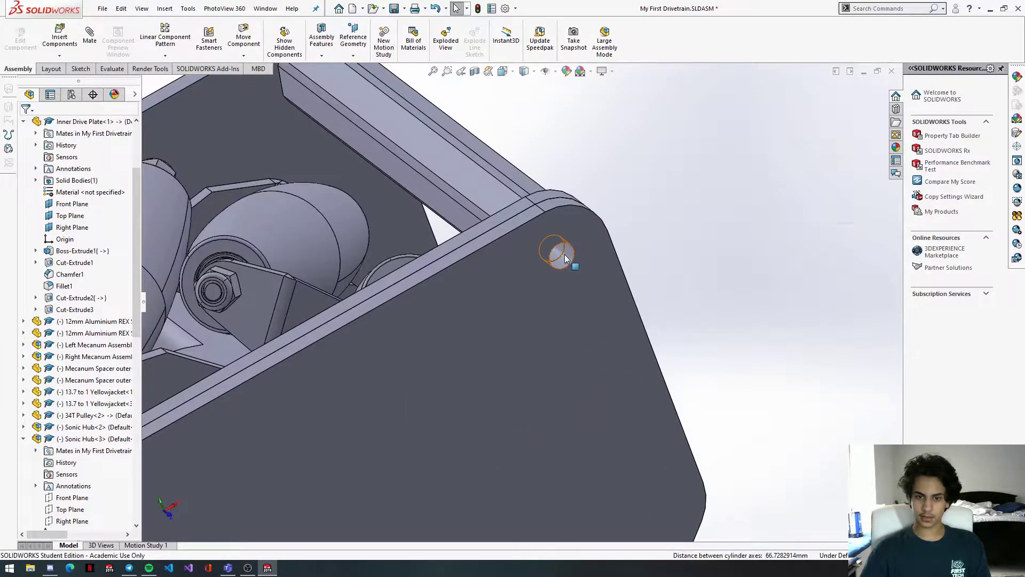
left_click(568, 259)
left_click(567, 259, "ctrl")
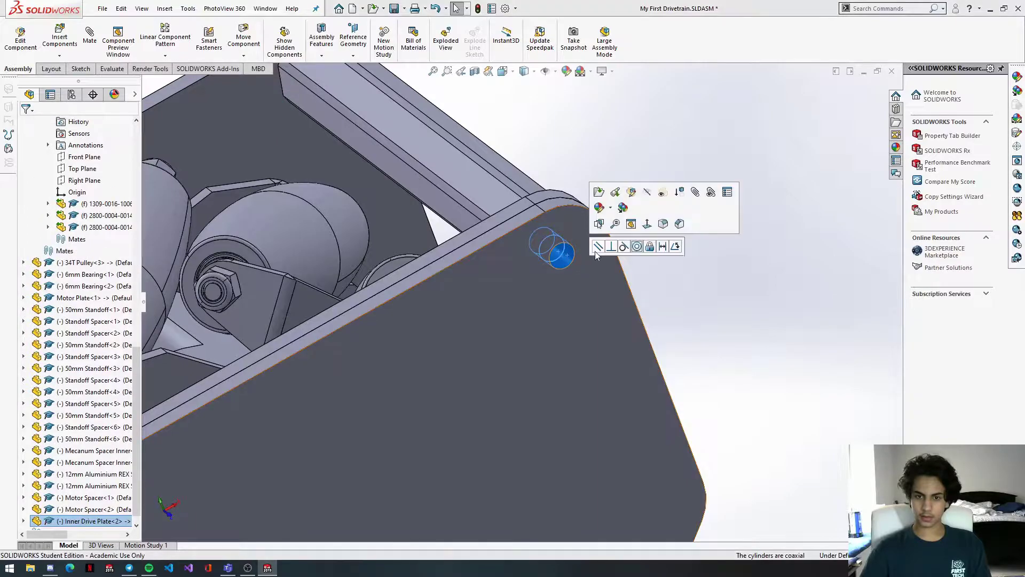
left_click(638, 246)
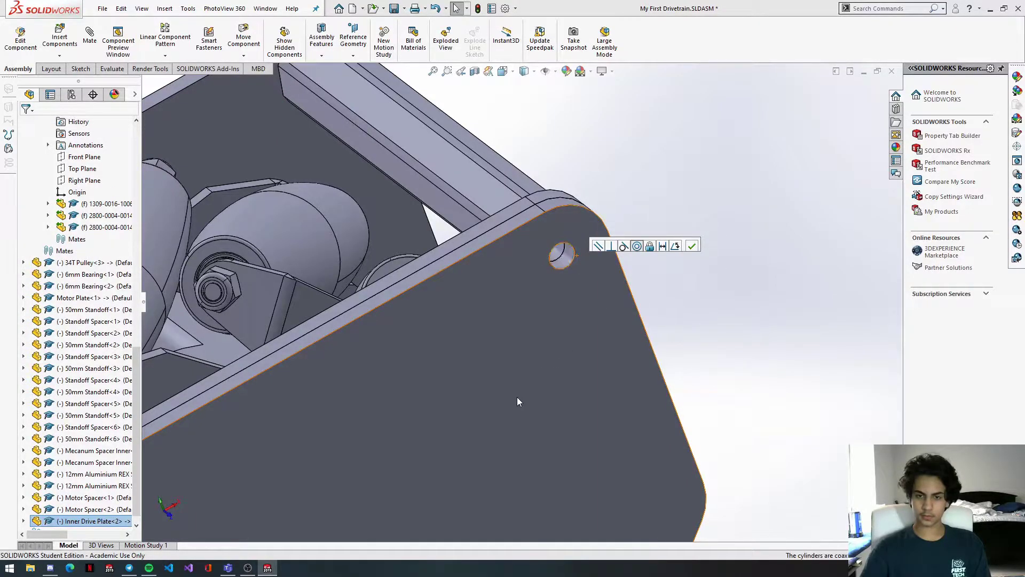
key("Escape")
Step: Slide the copied Inner Drive Plate outward along its mated hole axes, clear of the motor ends
scroll(517, 400, "down", 6)
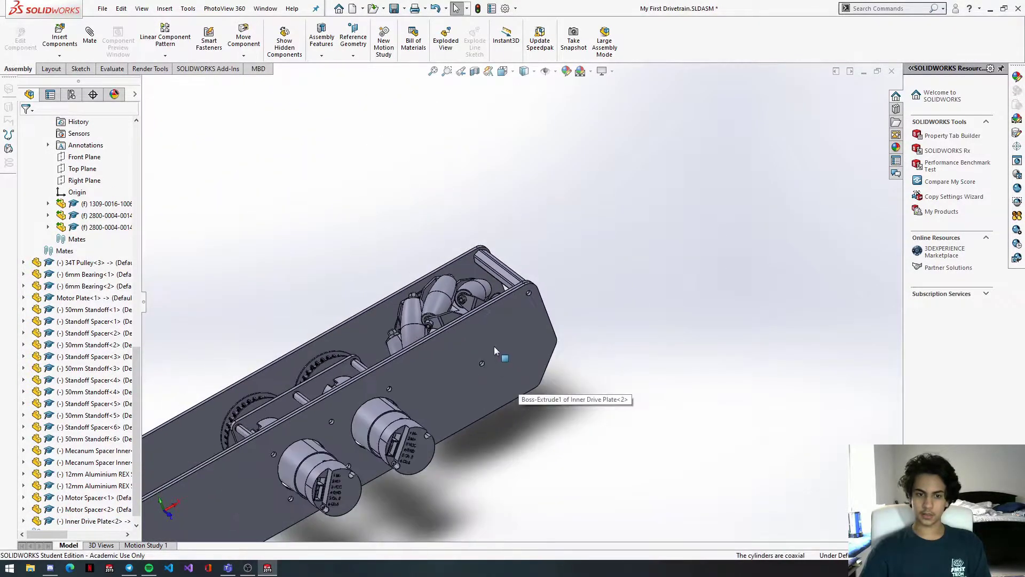
scroll(501, 365, "down", 5)
scroll(457, 372, "up", 1)
left_click(445, 367)
left_click_drag(470, 393, 511, 396)
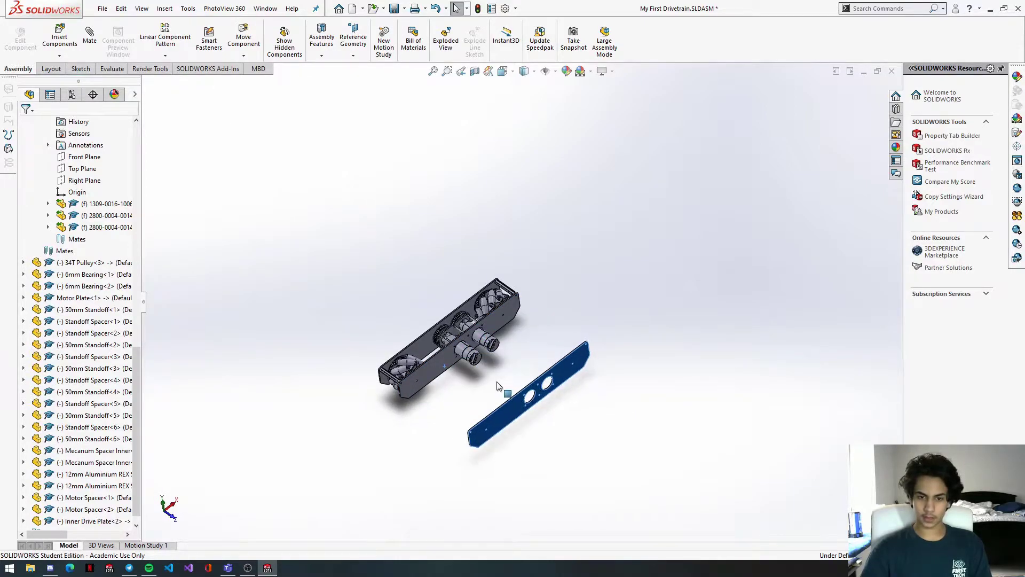
middle_click_drag(492, 382, 514, 333)
left_click(488, 337)
scroll(455, 356, "down", 3)
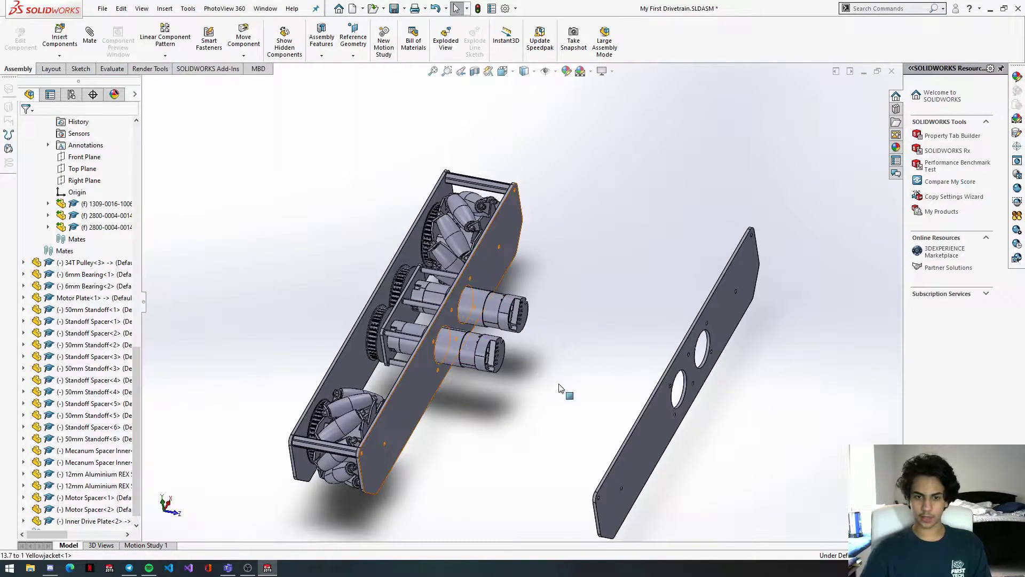
left_click(697, 441)
left_click_drag(704, 438, 623, 416)
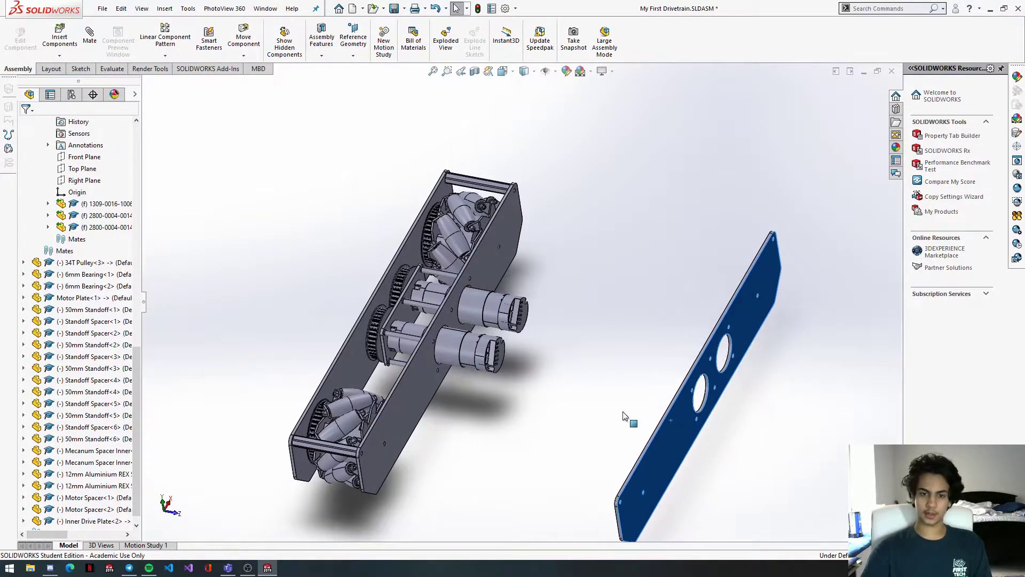
Step: Switch to the web browser and open the goBILDA website
middle_click_drag(639, 384, 639, 405)
left_click(635, 405)
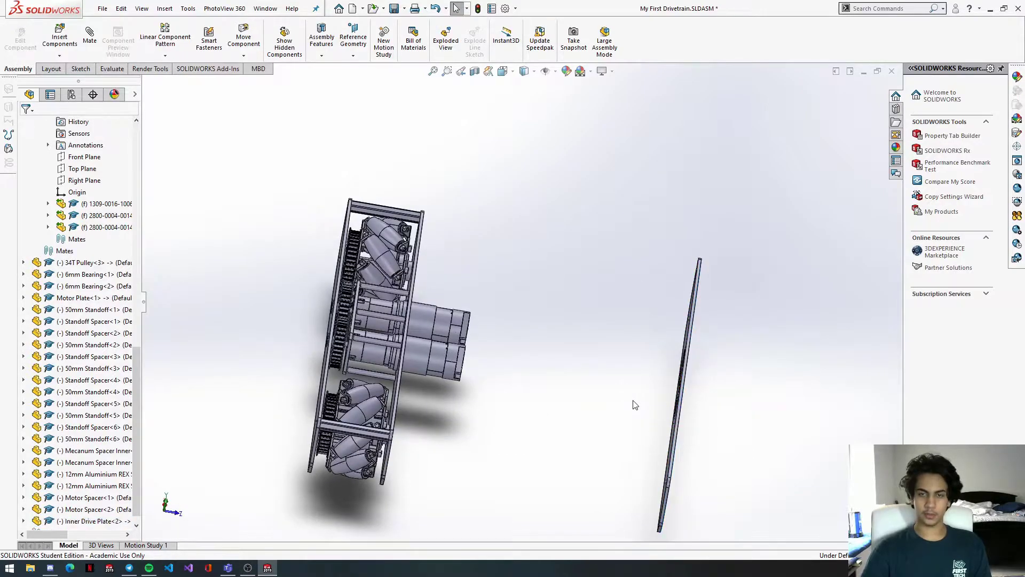
key("alt+Tab")
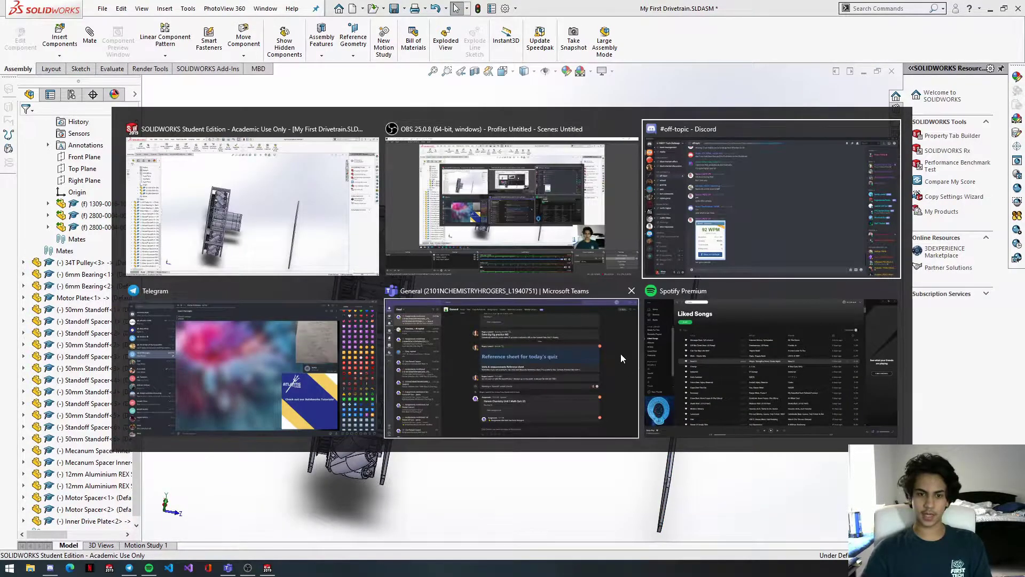
key("alt+Tab")
left_click(364, 224)
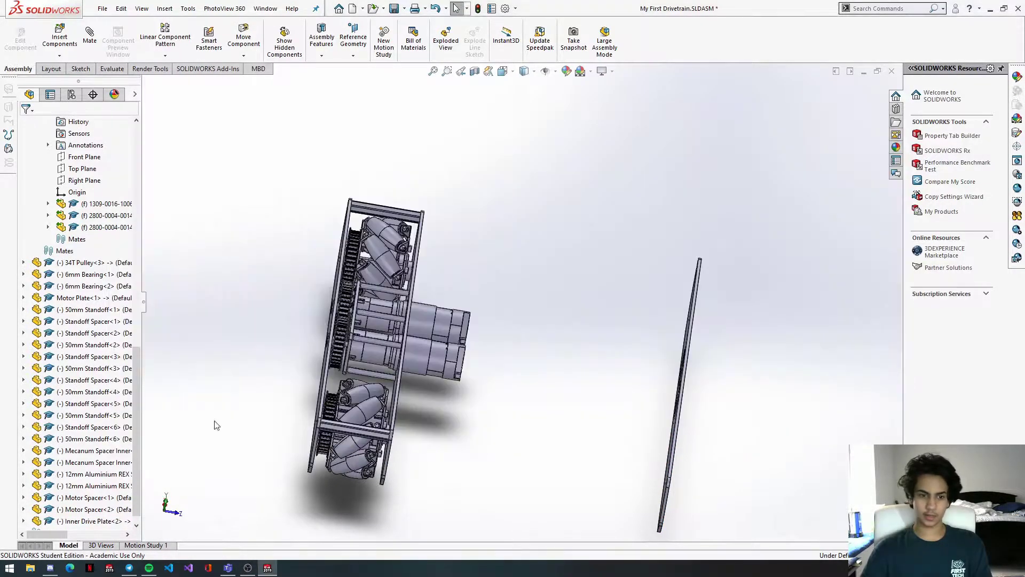
left_click(70, 567)
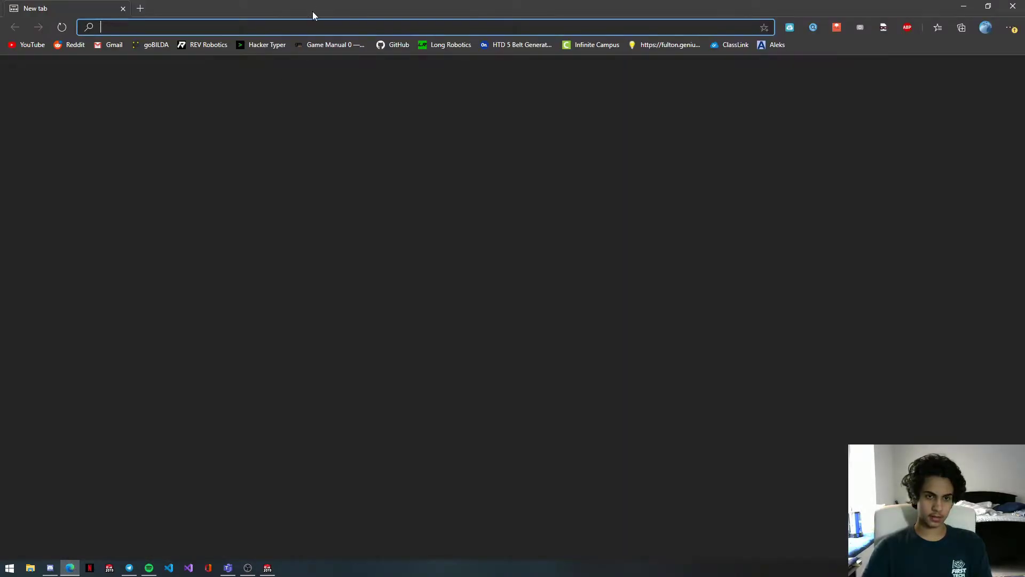
left_click(152, 44)
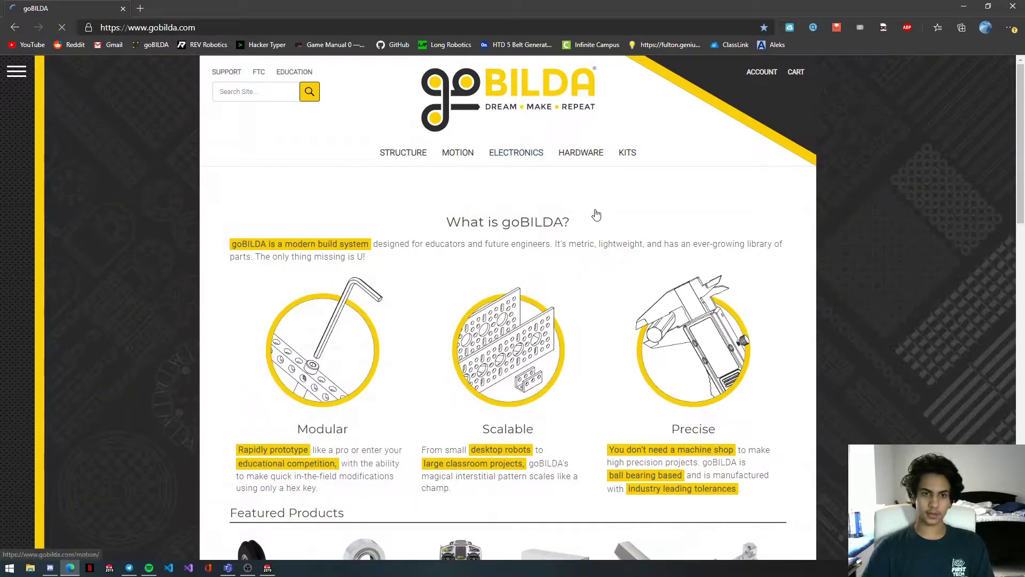
Step: Find the 1121 Series Low-Side U-Channel (11 Hole, 288mm Length) among the Structure products and download its STEP file
left_click(404, 160)
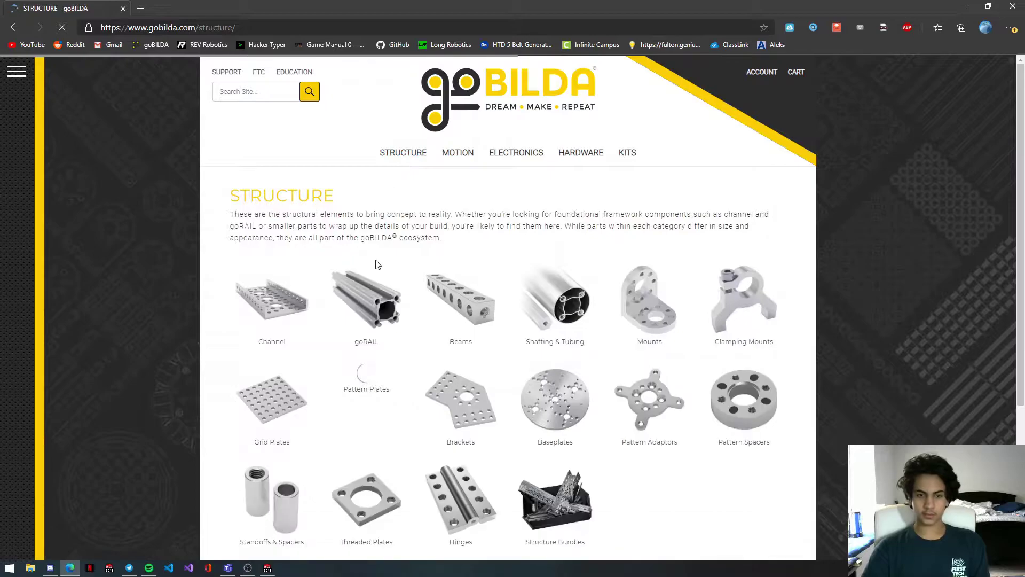
left_click(288, 296)
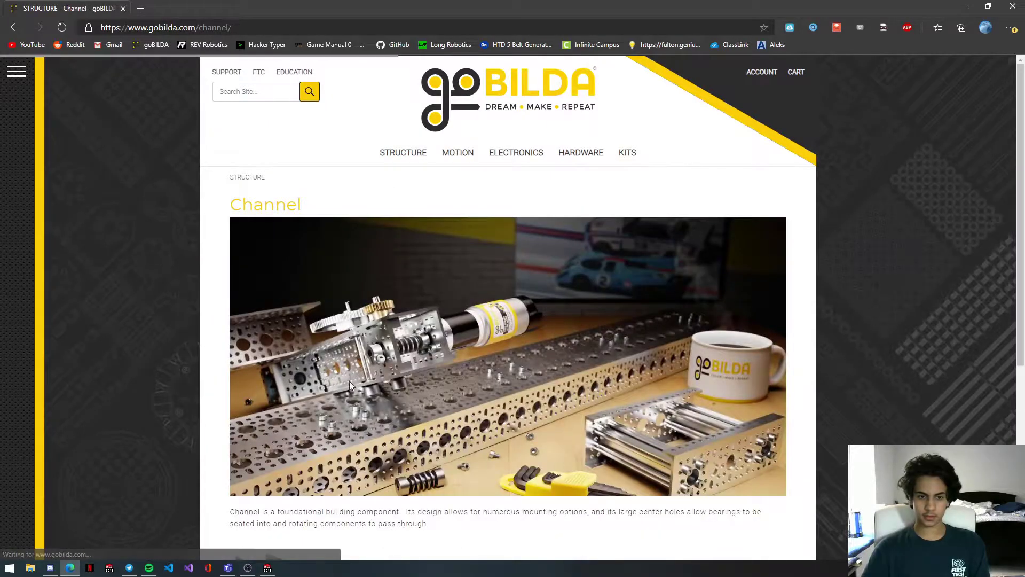
scroll(386, 377, "down", 4)
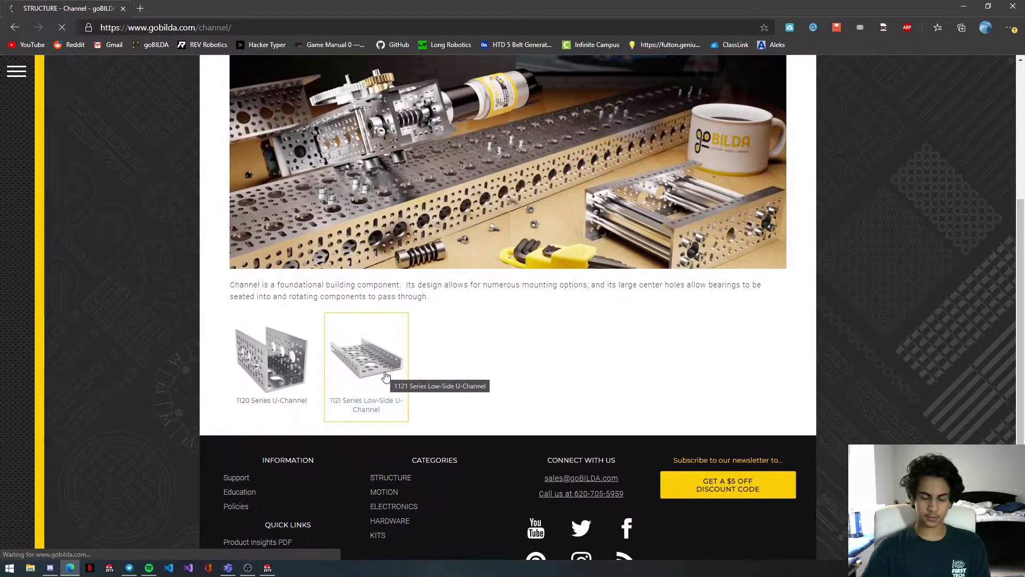
left_click(386, 376)
scroll(623, 448, "down", 4)
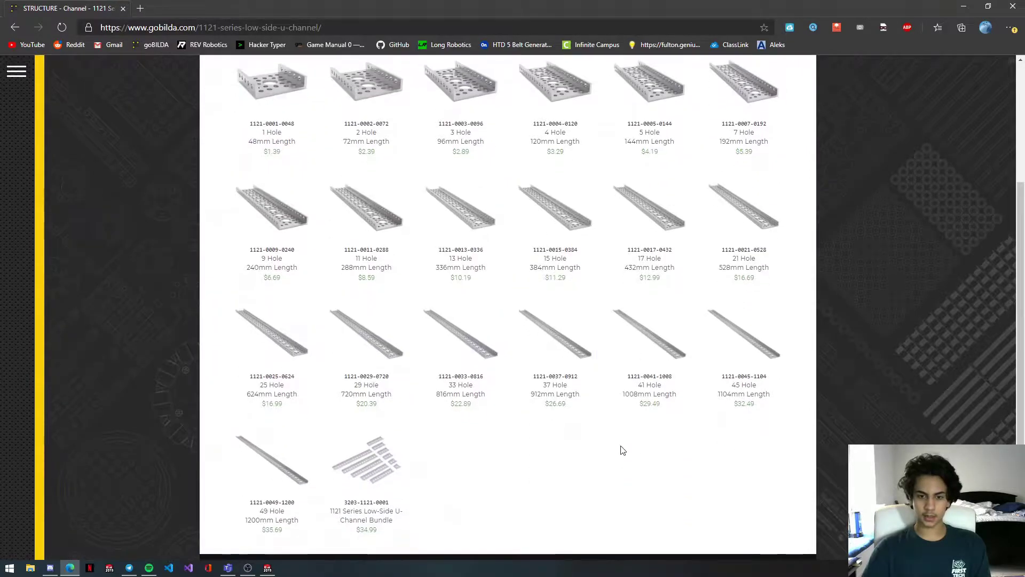
left_click(365, 268)
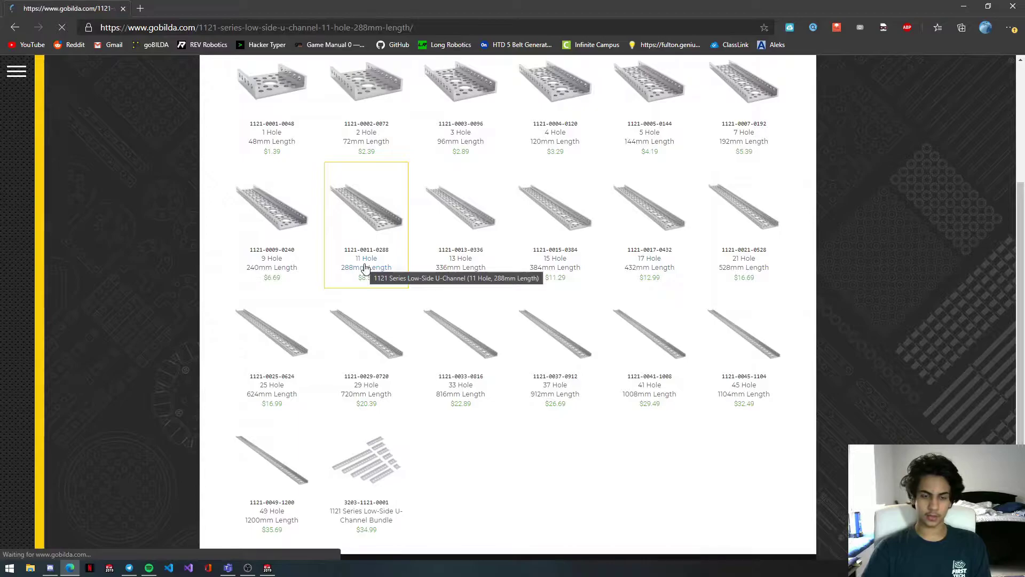
scroll(362, 270, "down", 6)
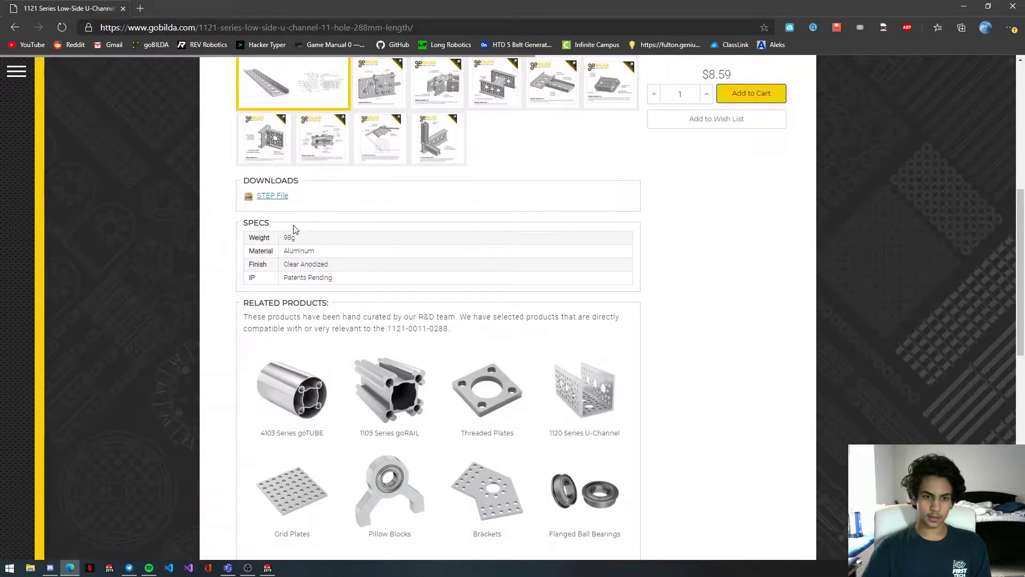
left_click(271, 197)
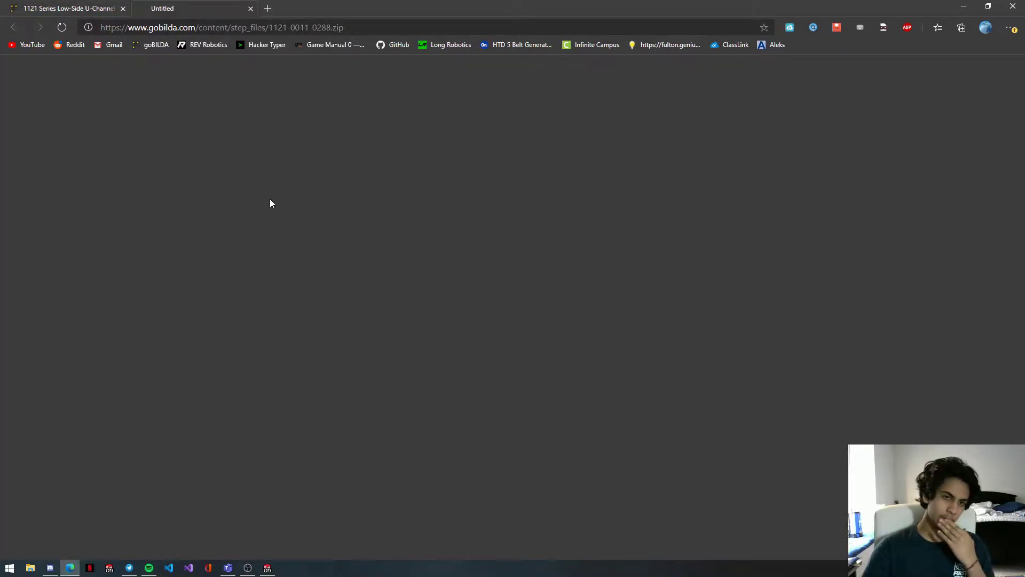
Step: Find the 1204 Series Gusseted Angle Mount (2-1) among the Structure mounts and open its product page
scroll(276, 203, "up", 5)
scroll(276, 203, "up", 2)
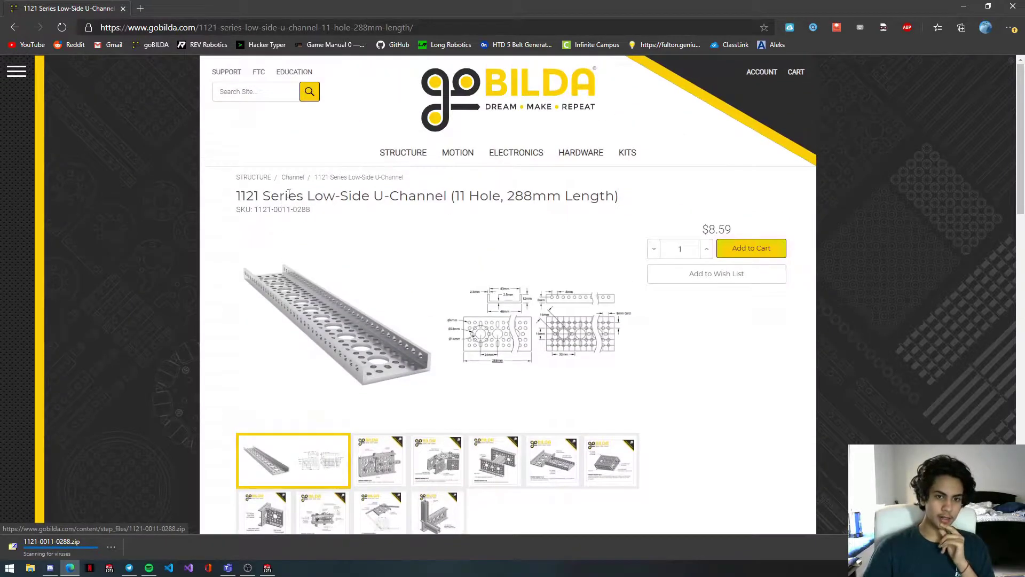
left_click(392, 154)
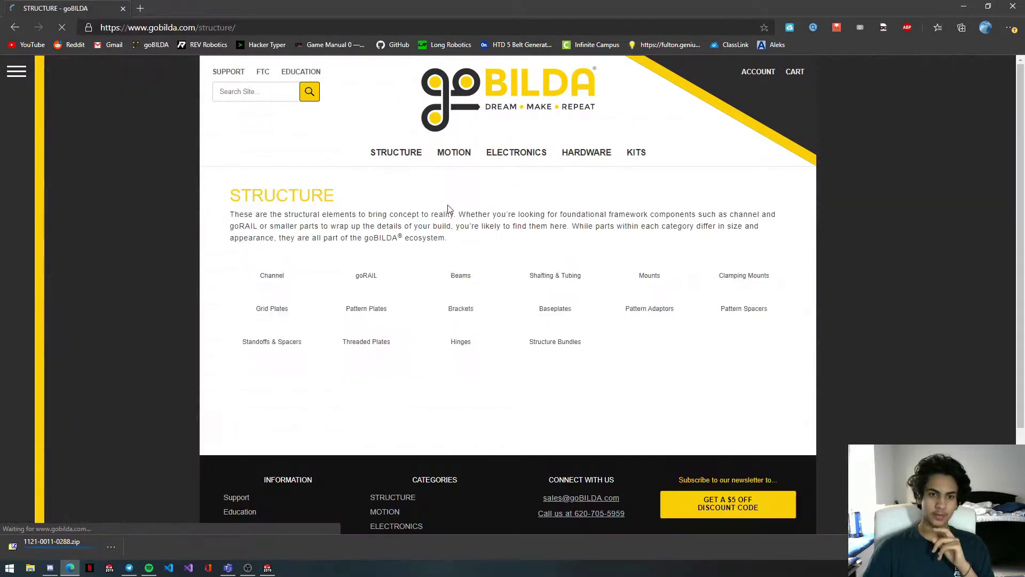
scroll(587, 277, "down", 1)
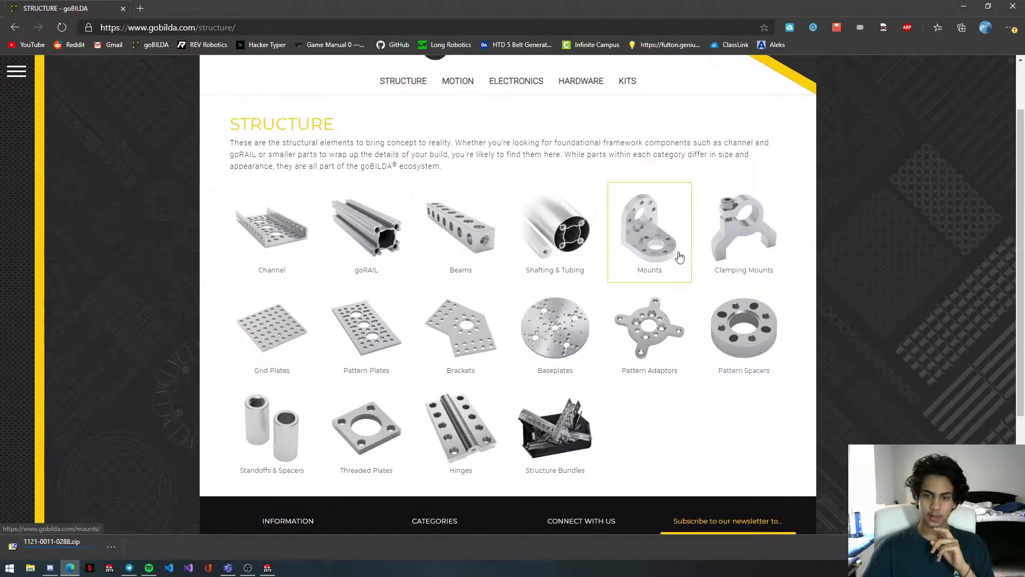
left_click(639, 247)
scroll(640, 247, "down", 2)
scroll(639, 247, "up", 1)
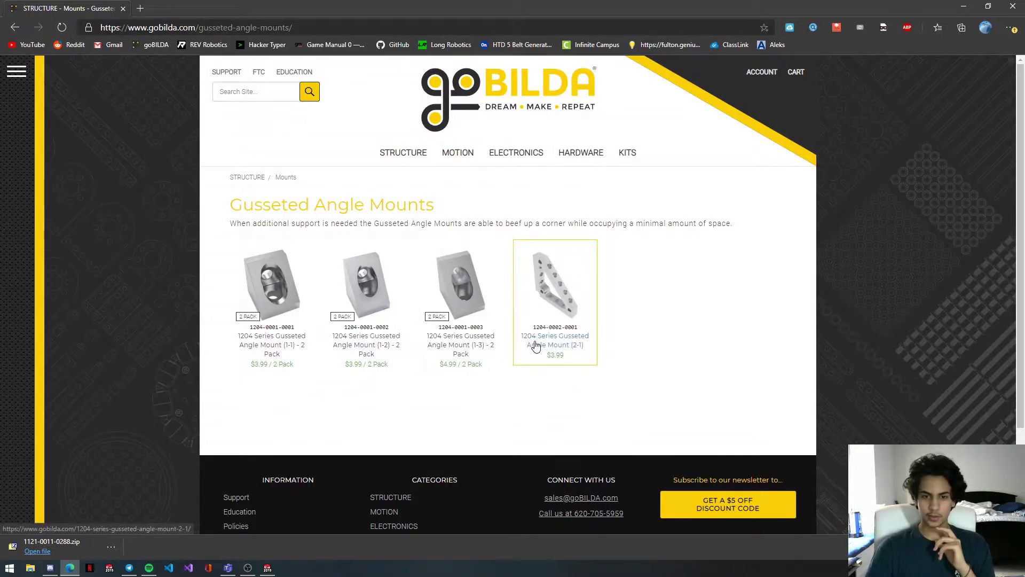
left_click(551, 292)
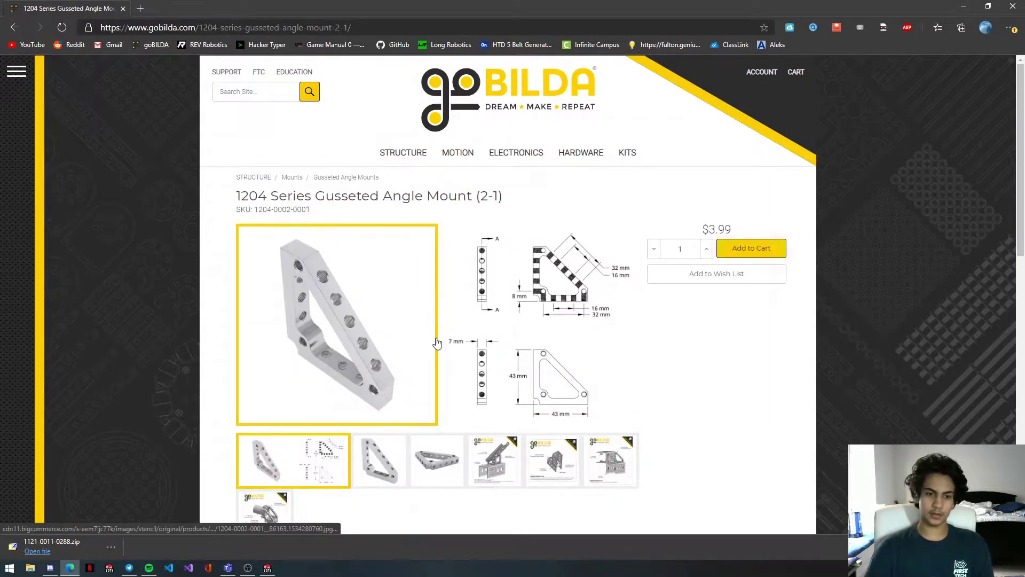
Step: Download the STEP file of the 1204 Series Gusseted Angle Mount (2-1)
scroll(435, 343, "down", 10)
middle_click(324, 155)
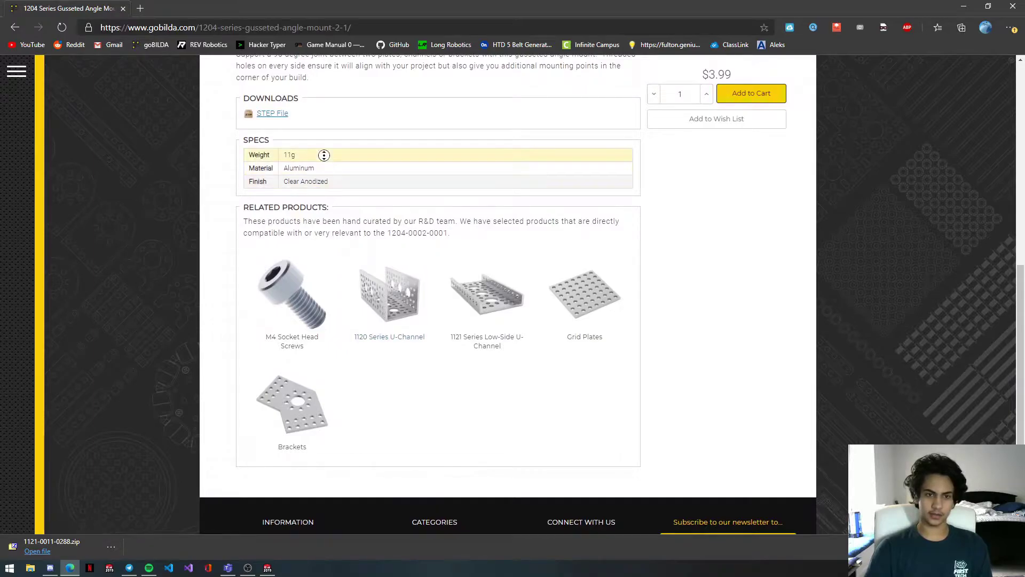
scroll(361, 324, "up", 4)
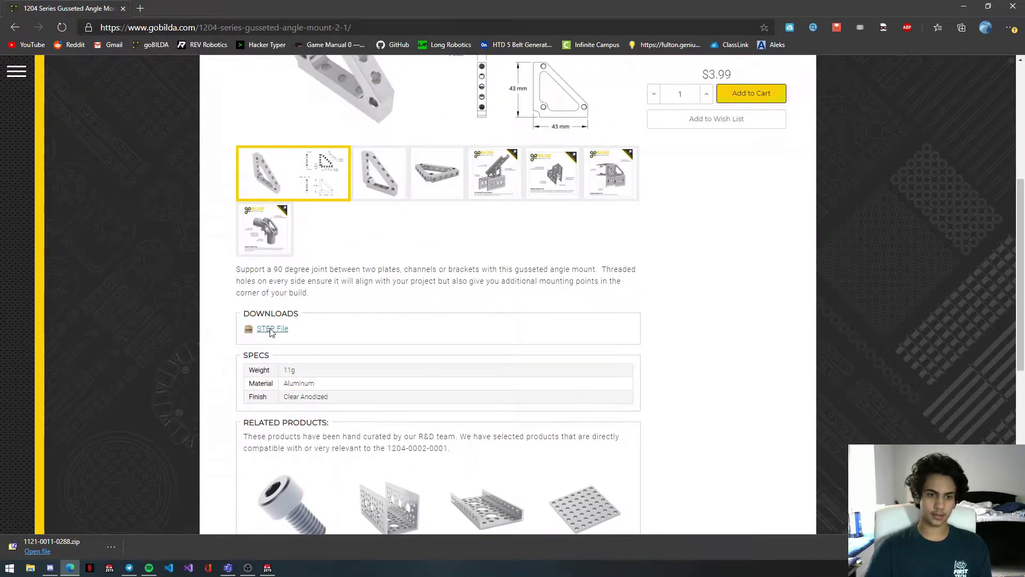
left_click(272, 329)
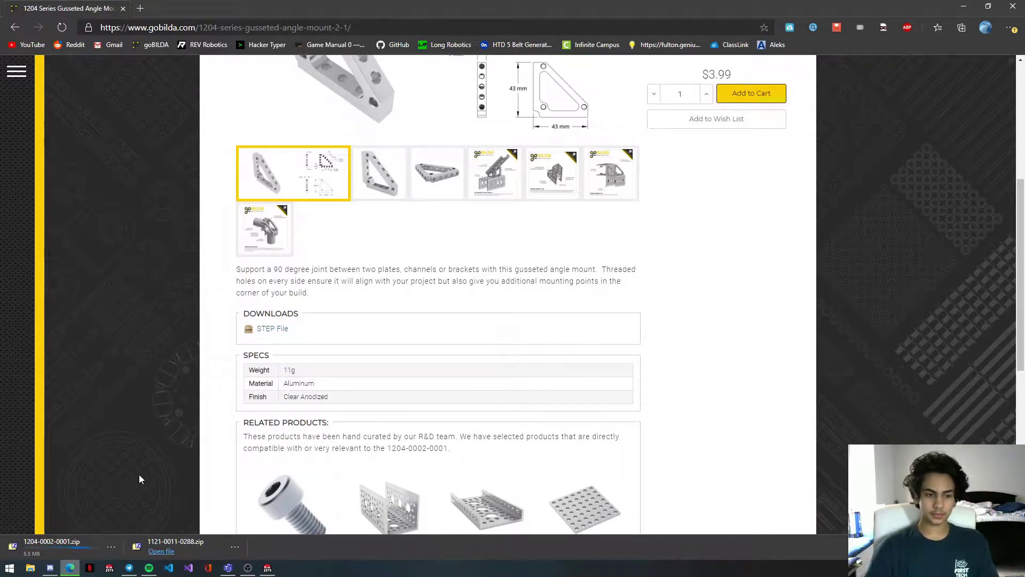
Step: Open 1121-0011-0288.STEP from the downloaded zip in SOLIDWORKS, close the archive window and decline Import Diagnostics
left_click(219, 547)
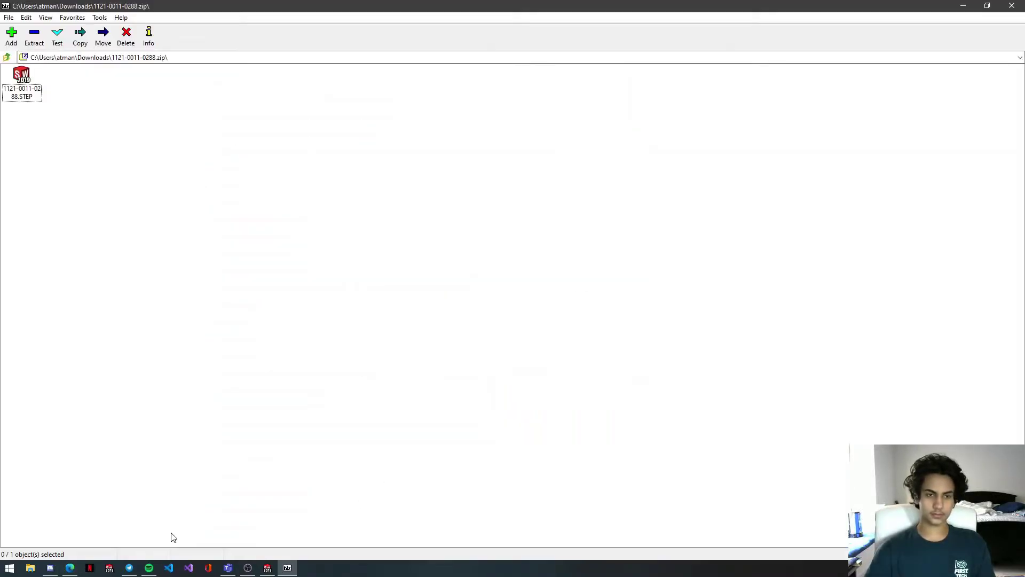
double_click(24, 97)
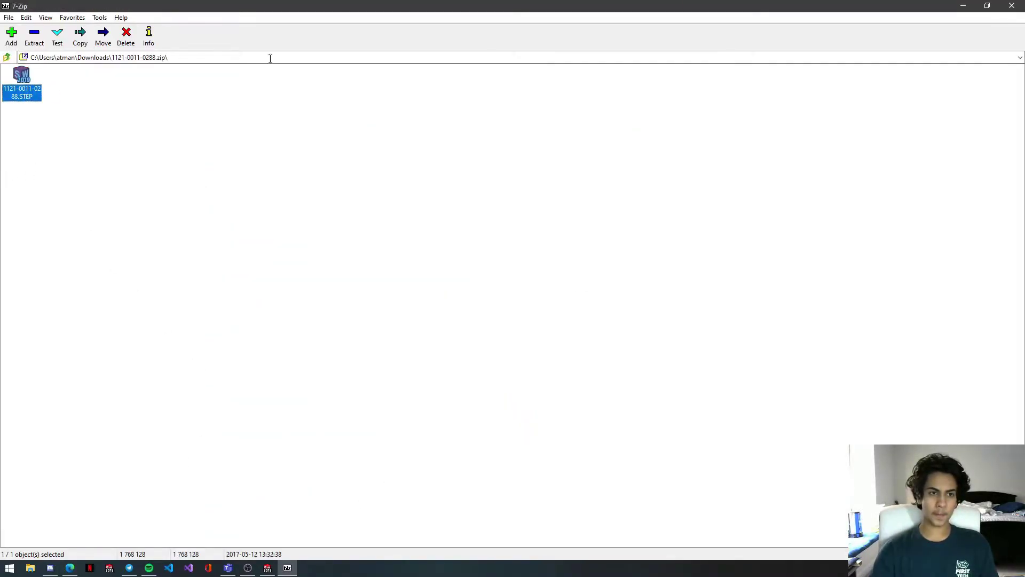
left_click(1012, 6)
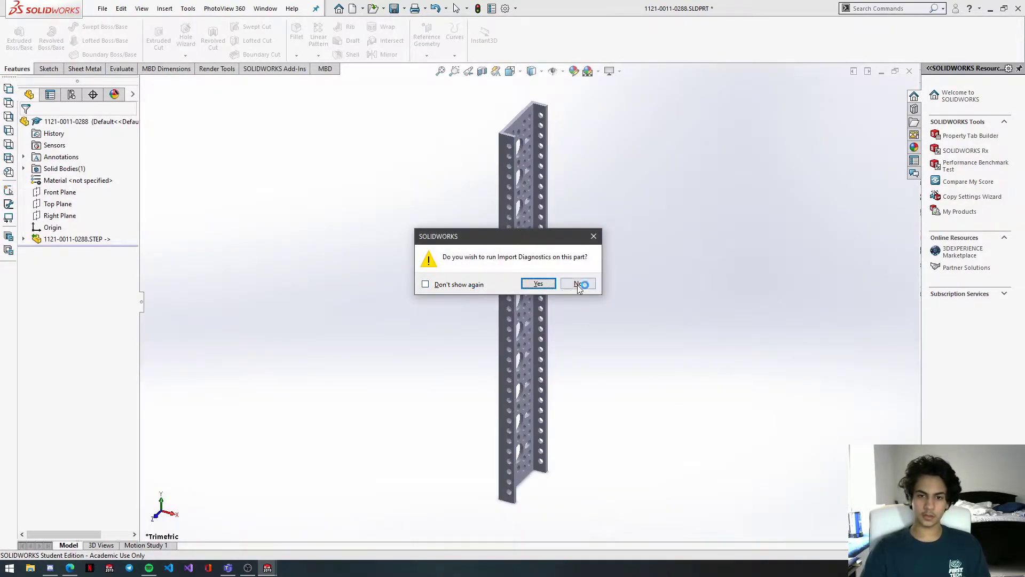
left_click(577, 283)
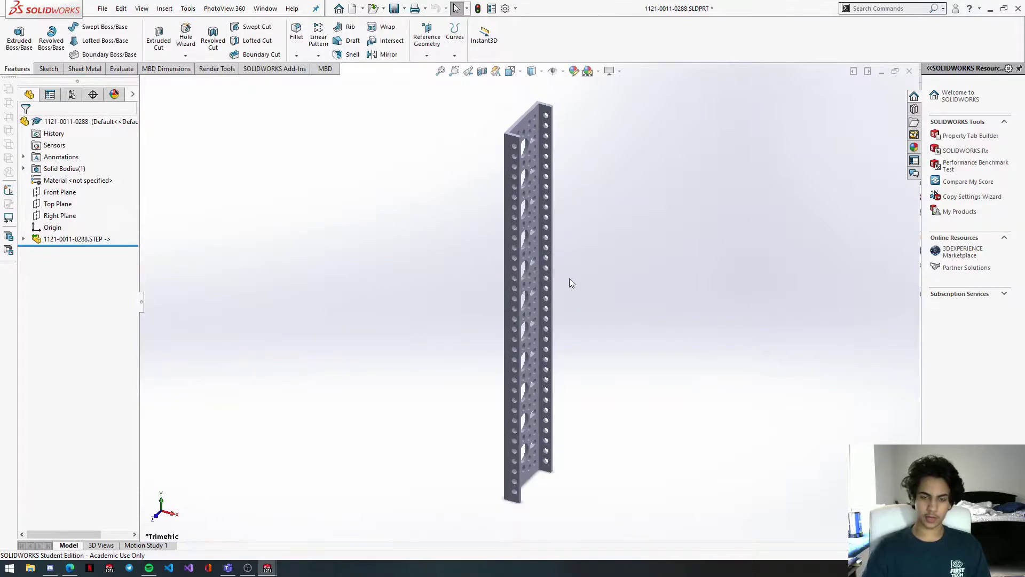
Step: Begin saving the imported channel as a part and name the file "11 hole lowside u channel"
middle_click_drag(569, 278, 507, 309)
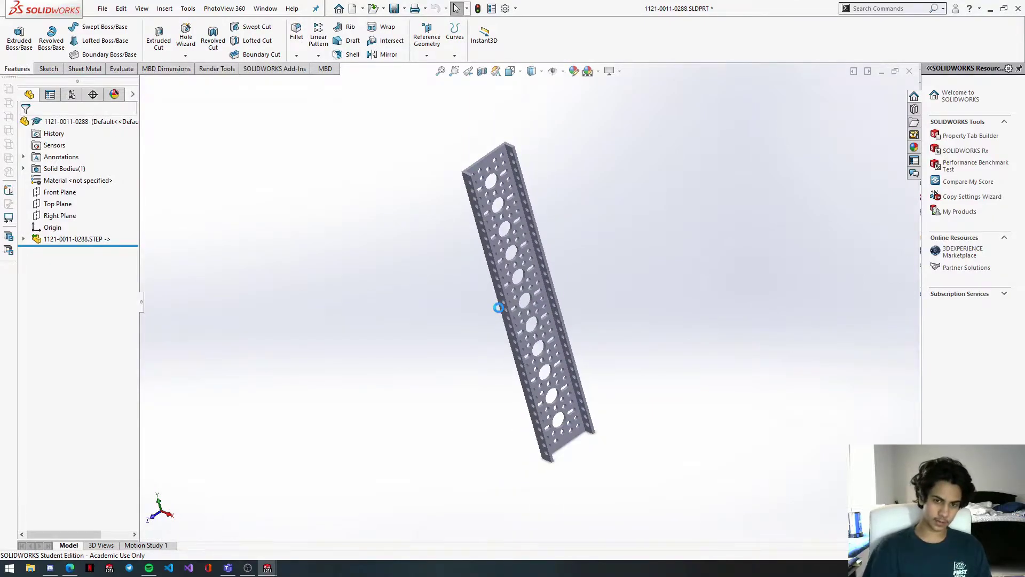
key("ctrl+s")
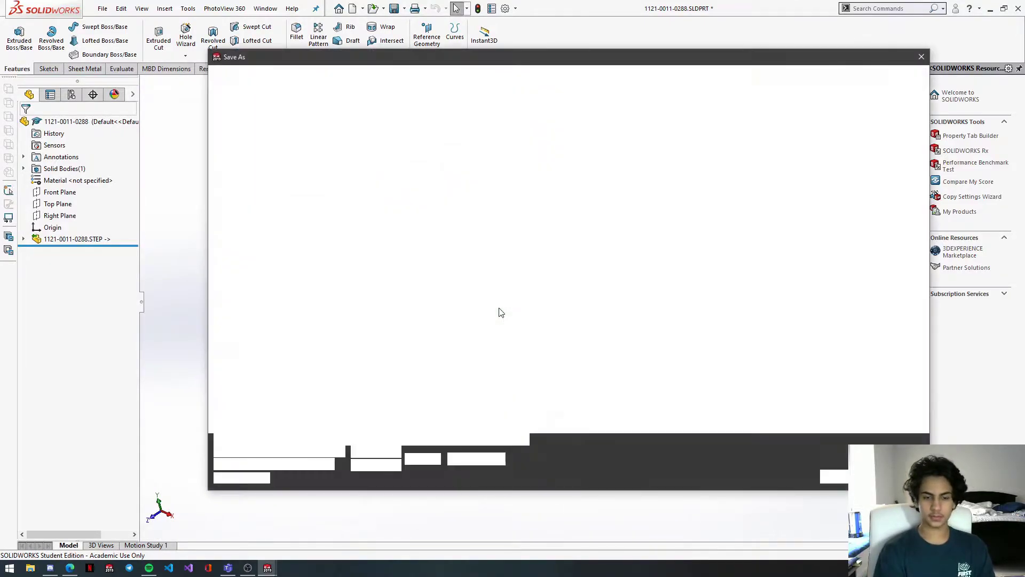
type("1")
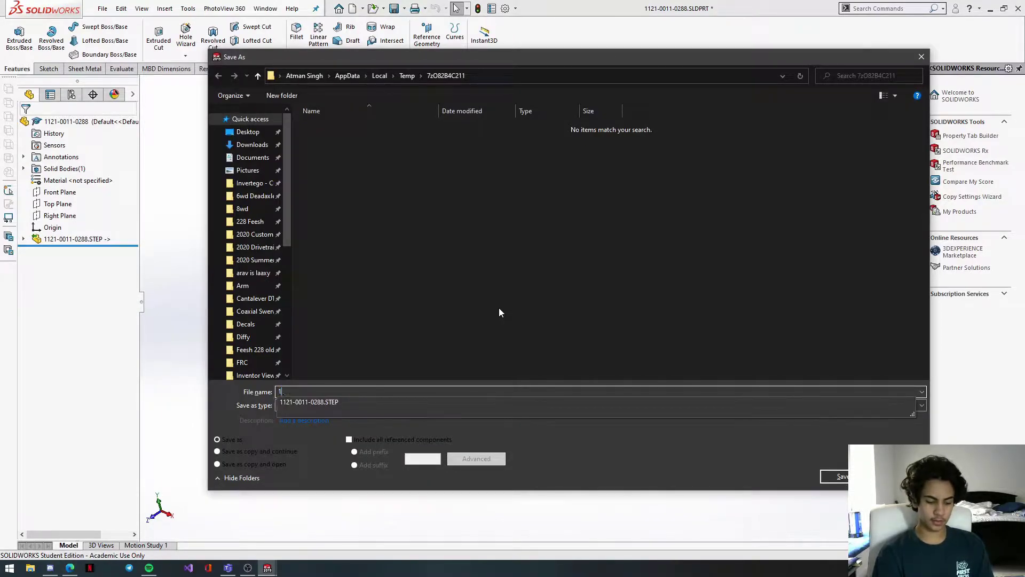
type("1 hole lowside u channe;")
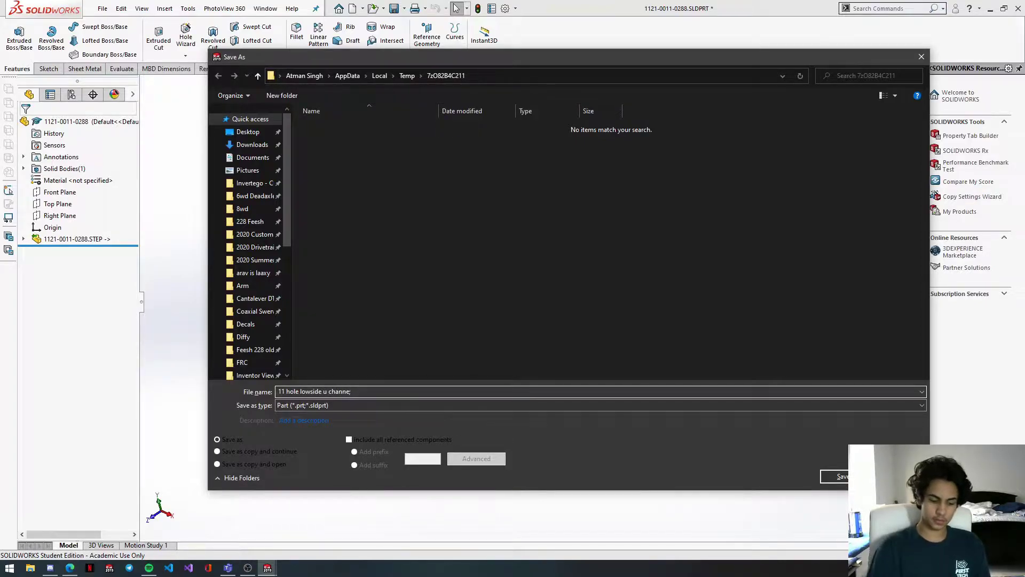
Step: Save the channel part in Documents > ATLANTIS > Design > Solidworks Tutorials > Drivetrain Tutorial > Part and close its window
left_click(248, 159)
left_click(354, 159)
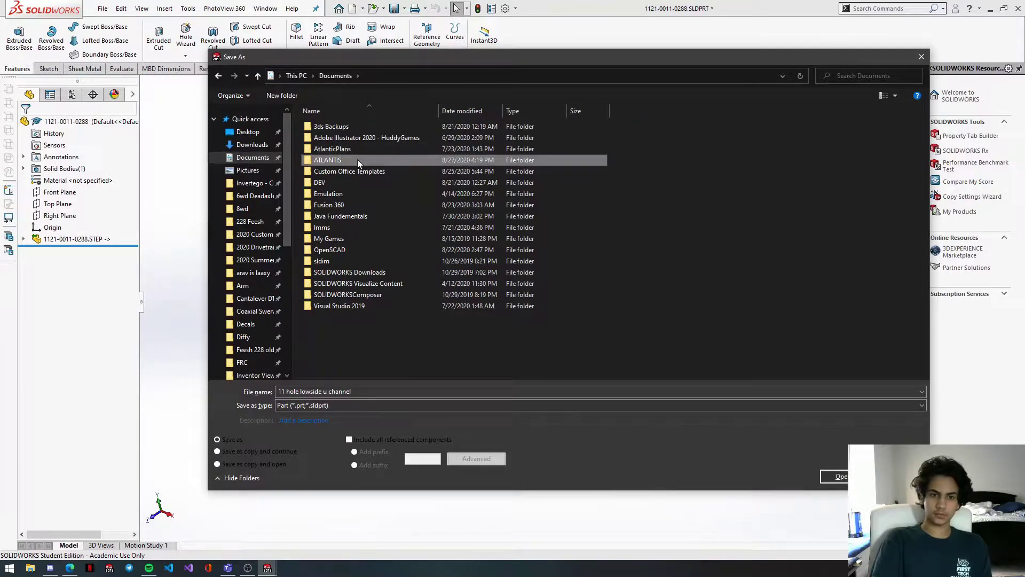
double_click(357, 159)
double_click(338, 133)
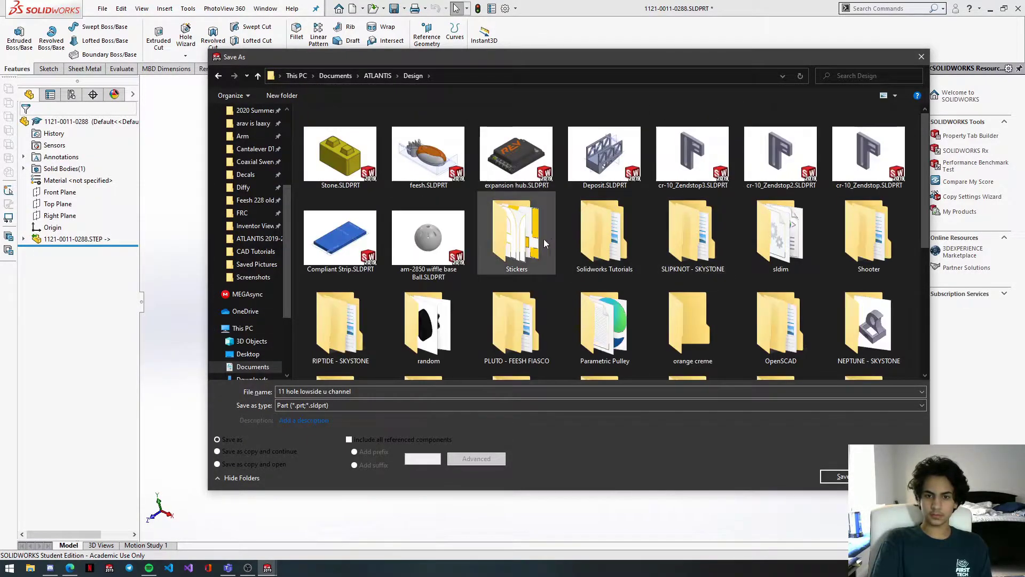
double_click(612, 238)
double_click(373, 149)
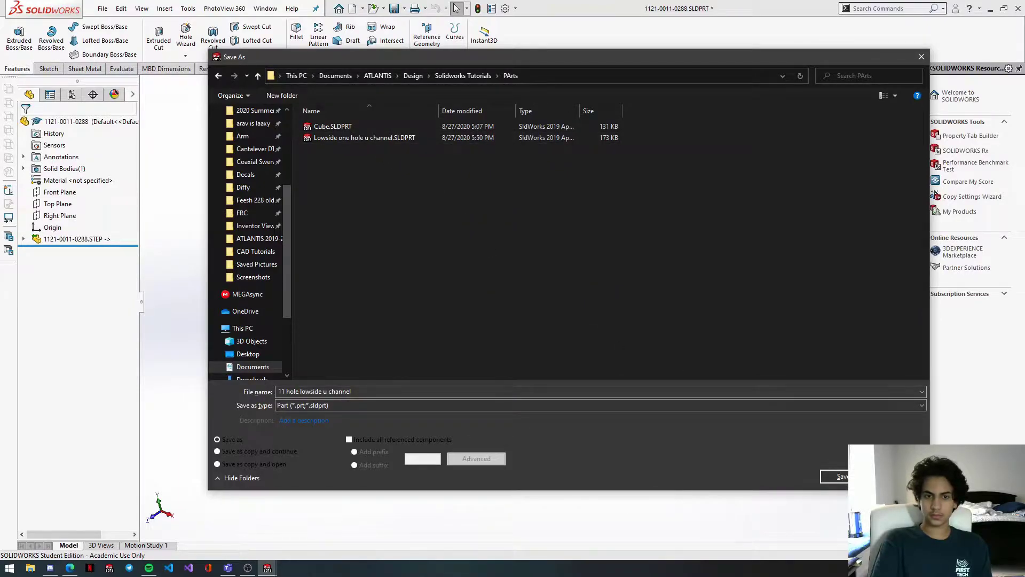
left_click(459, 75)
double_click(361, 138)
double_click(353, 148)
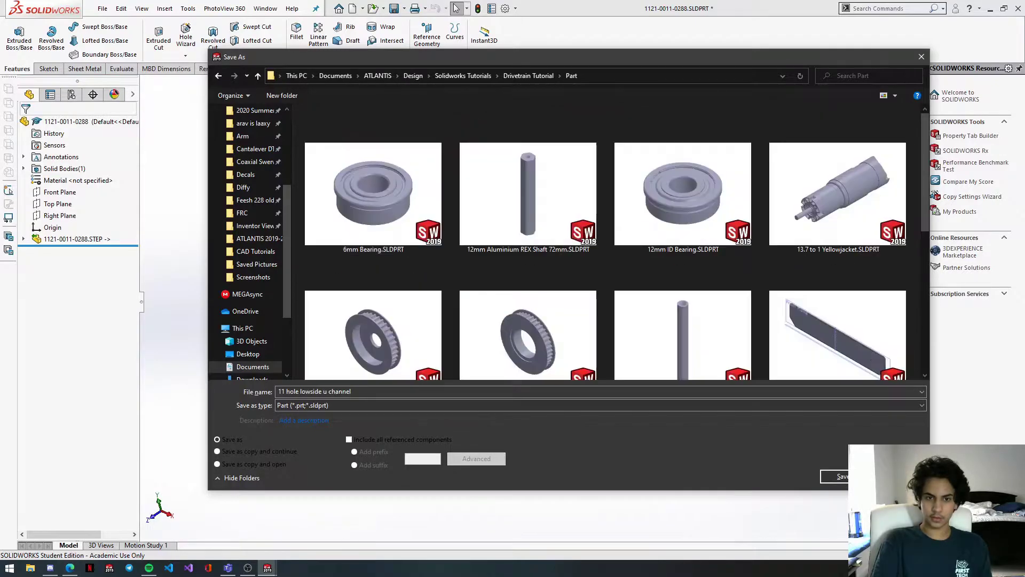
left_click(844, 479)
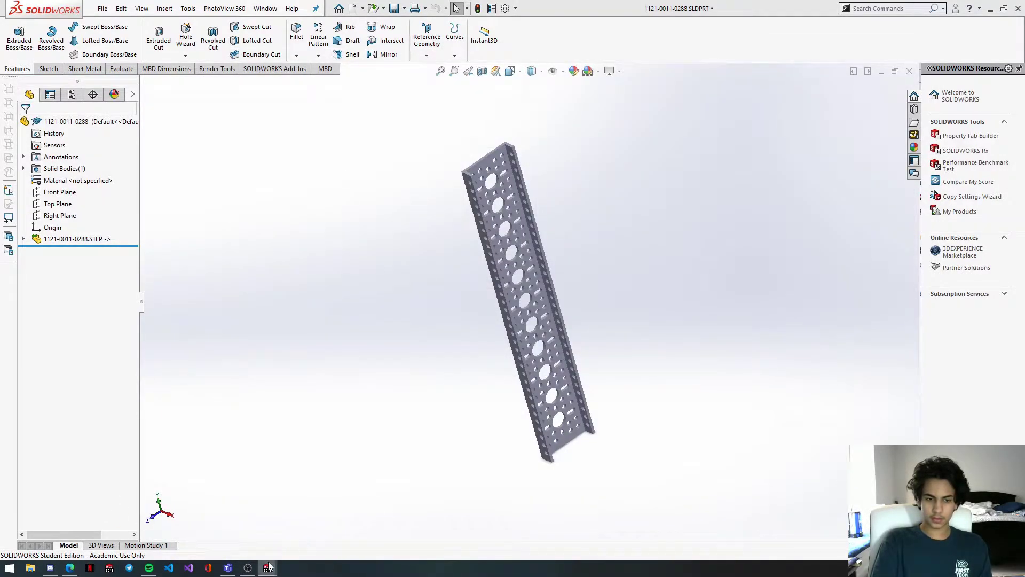
mouse_move(268, 568)
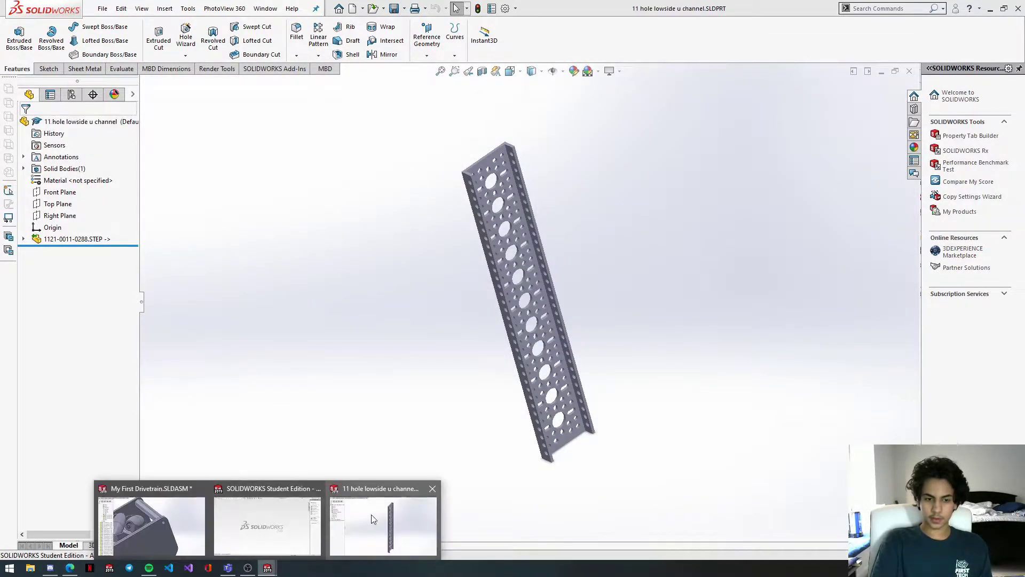
left_click(432, 489)
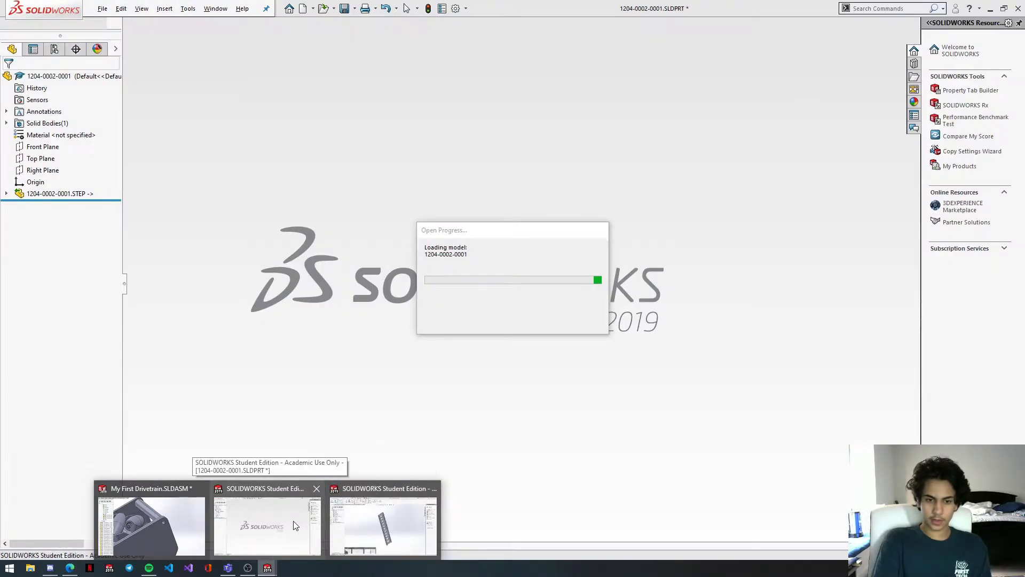
left_click(294, 520)
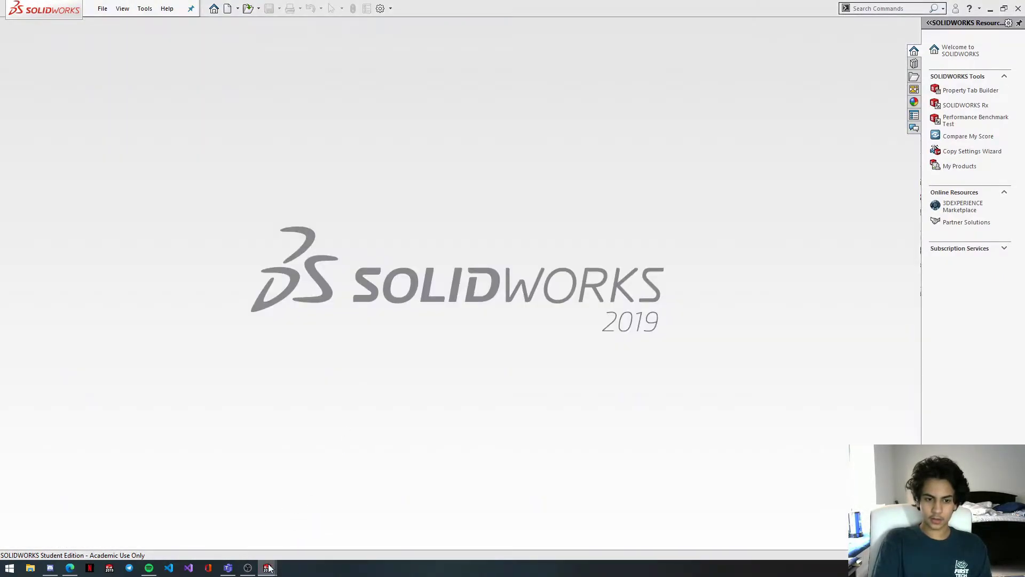
mouse_move(268, 567)
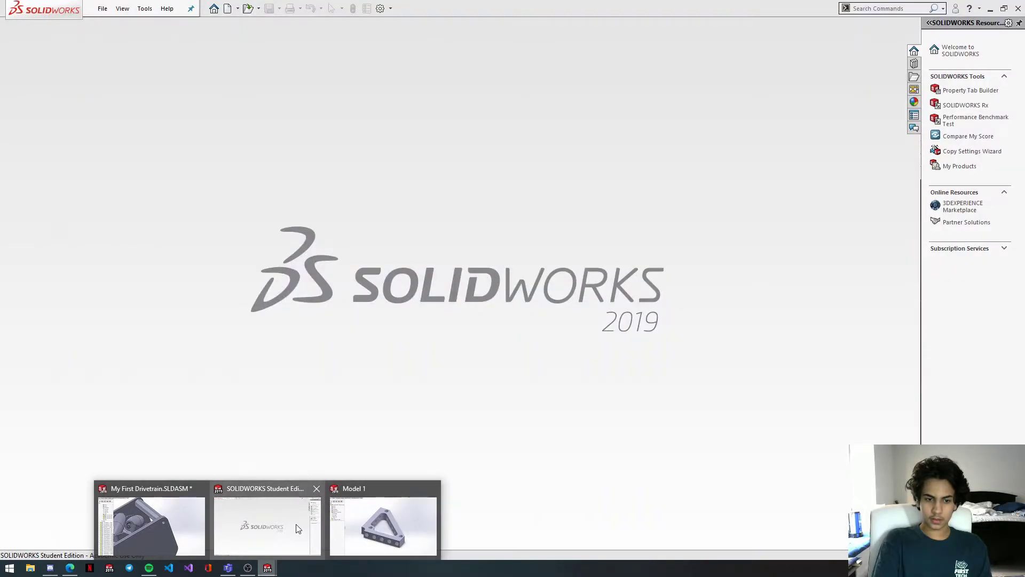
left_click(296, 524)
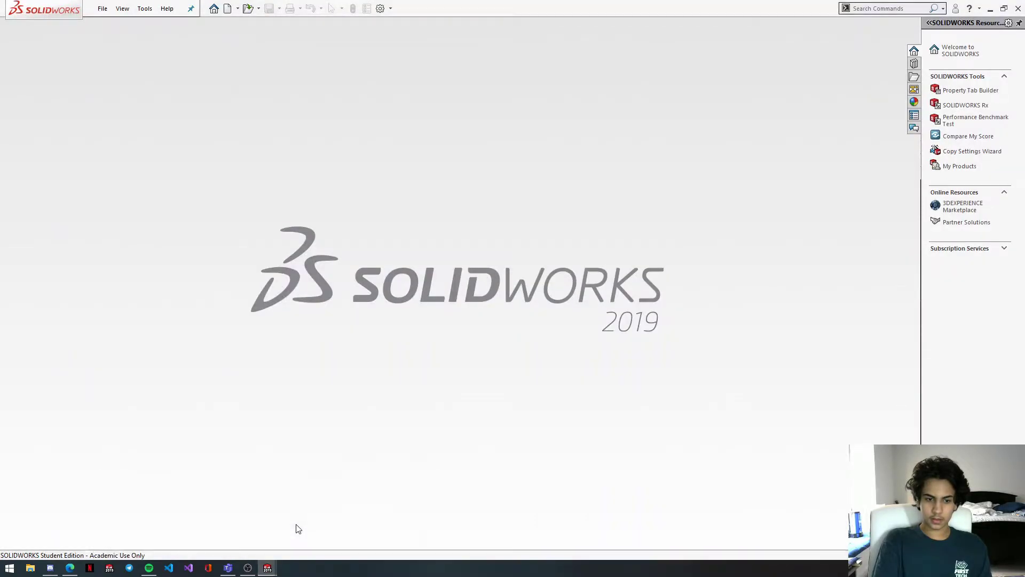
left_click(267, 567)
left_click(317, 491)
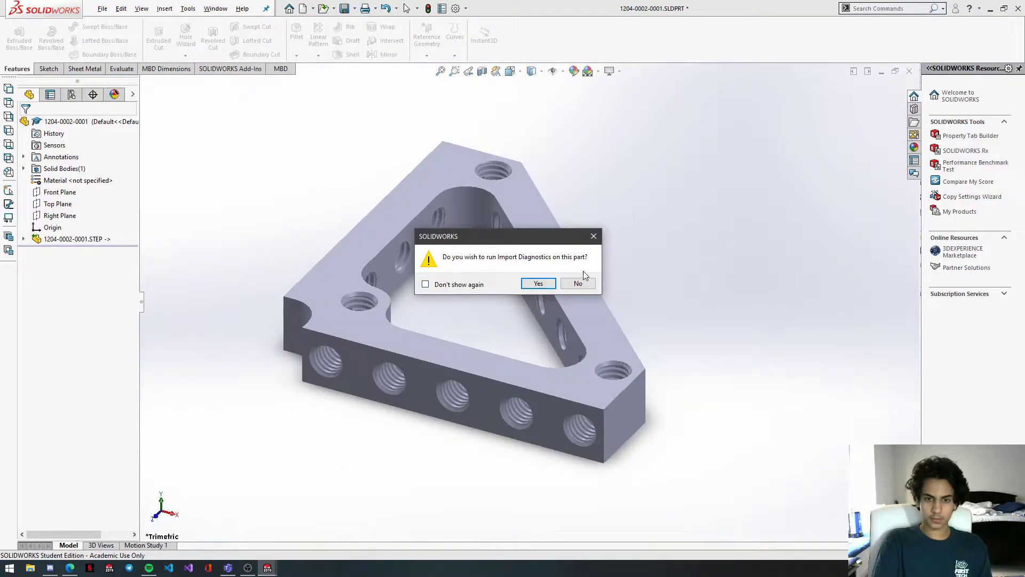
left_click(578, 282)
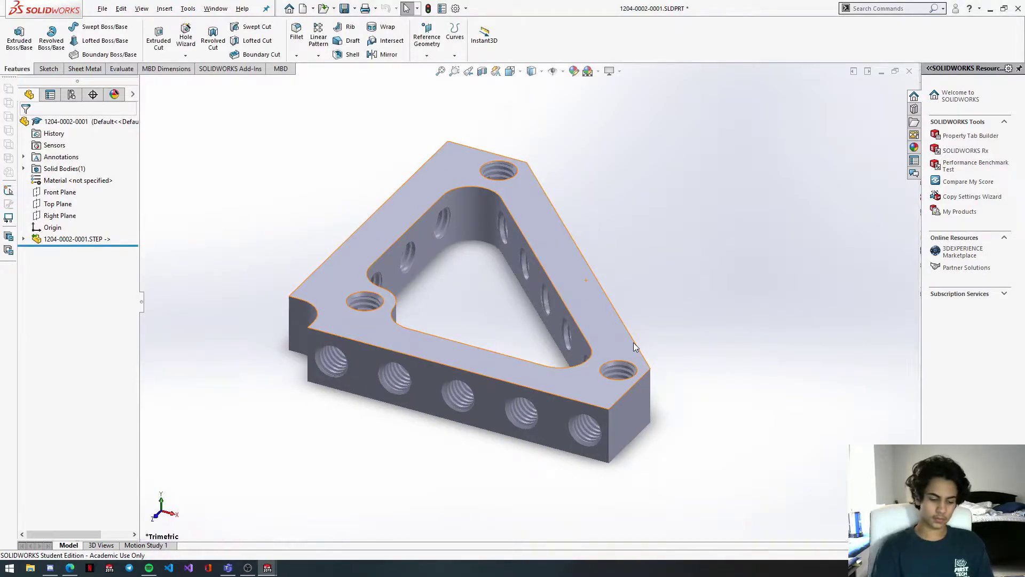
Step: Save the imported mount as "Angle Bracket" in Documents > ATLANTIS > Design > Solidworks Tutorials > Drivetrain Tutorial > Part
key("ctrl+s")
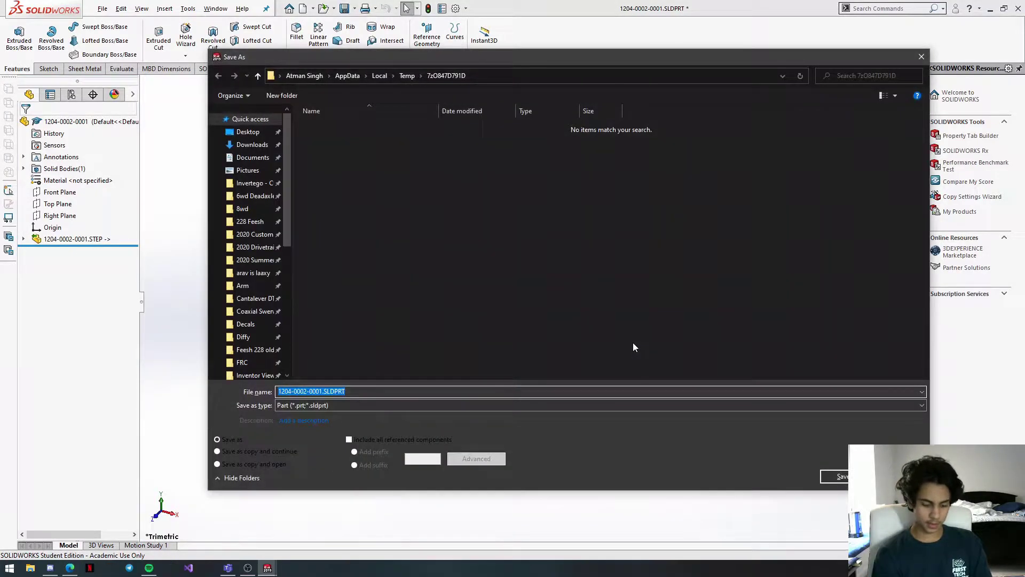
type("Angle Bracket")
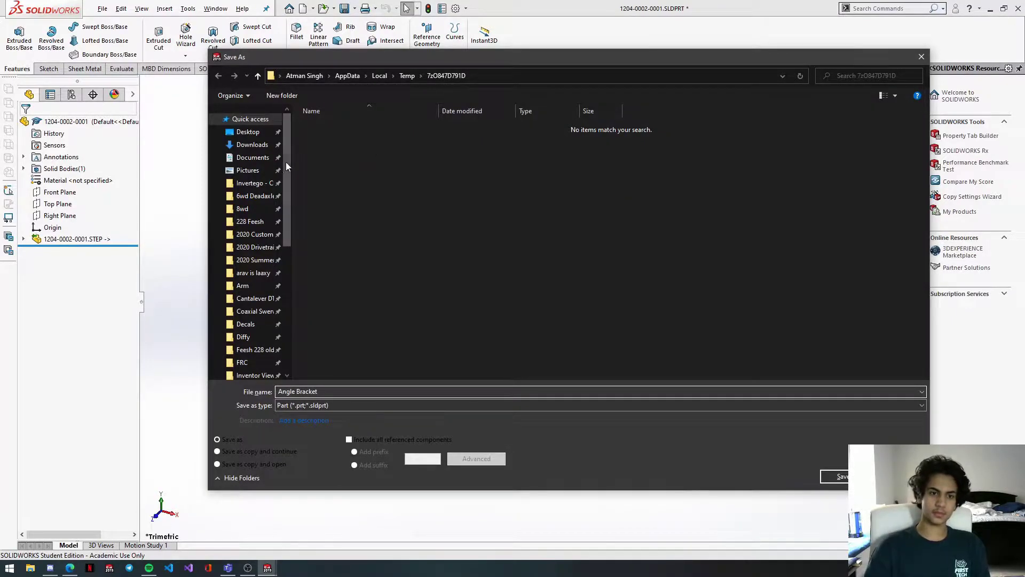
left_click(253, 158)
double_click(355, 159)
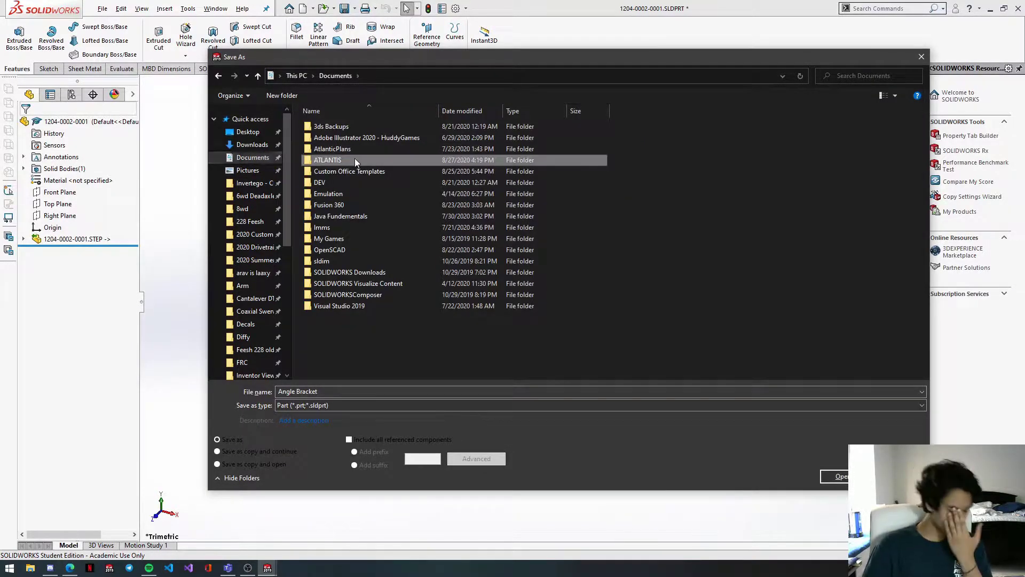
double_click(344, 140)
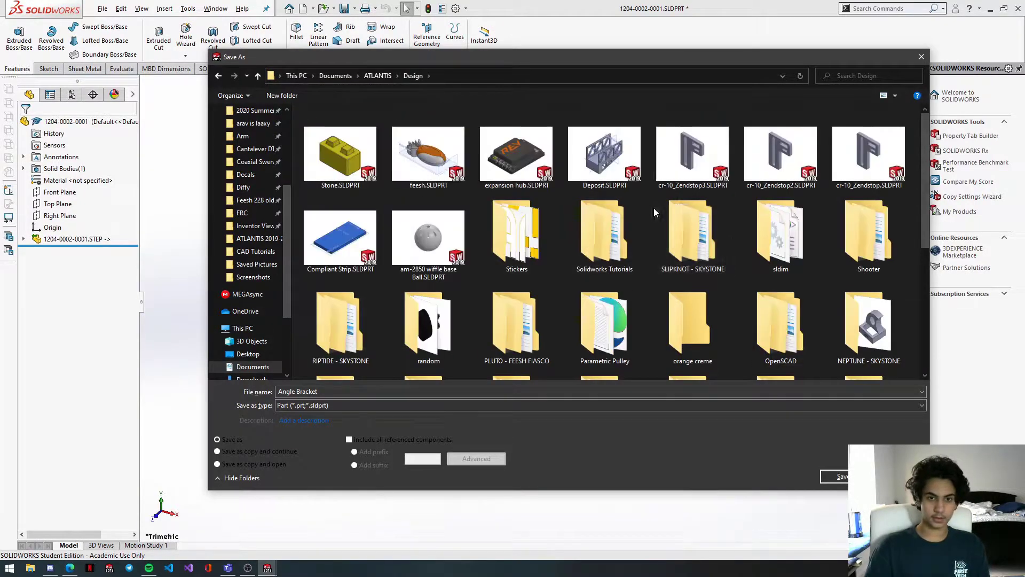
double_click(593, 242)
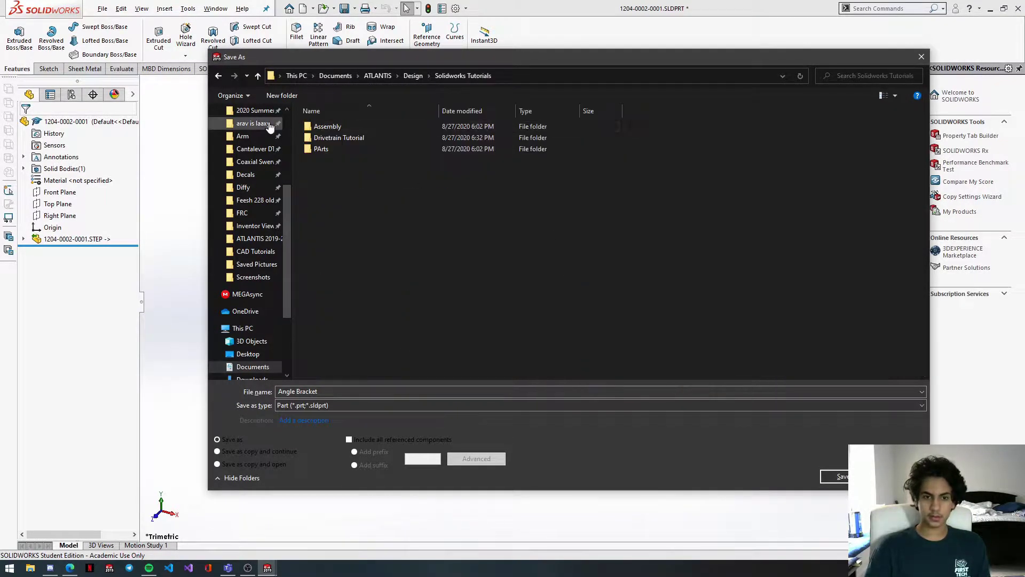
left_click(343, 125)
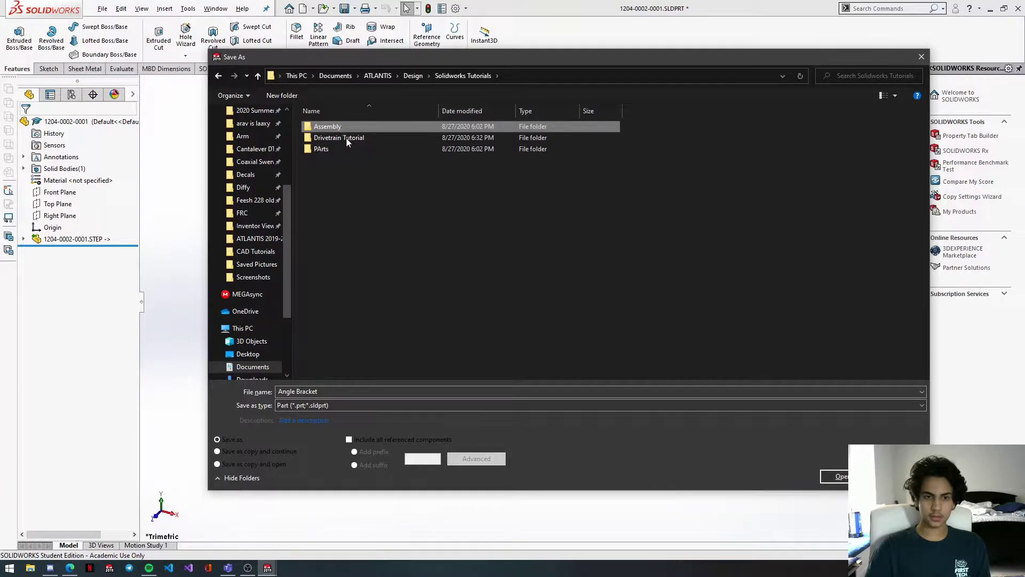
left_click(345, 138)
double_click(345, 139)
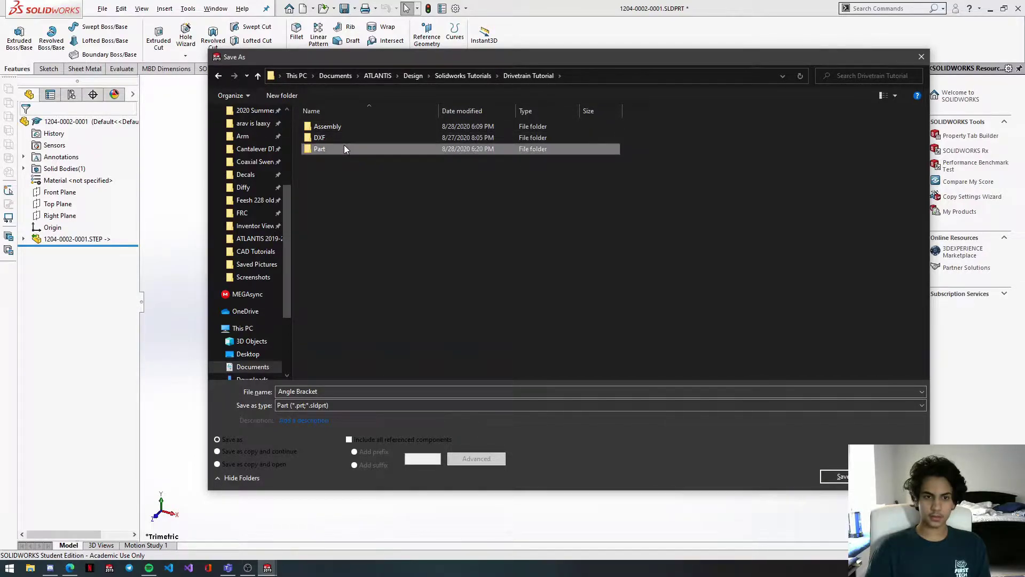
double_click(344, 146)
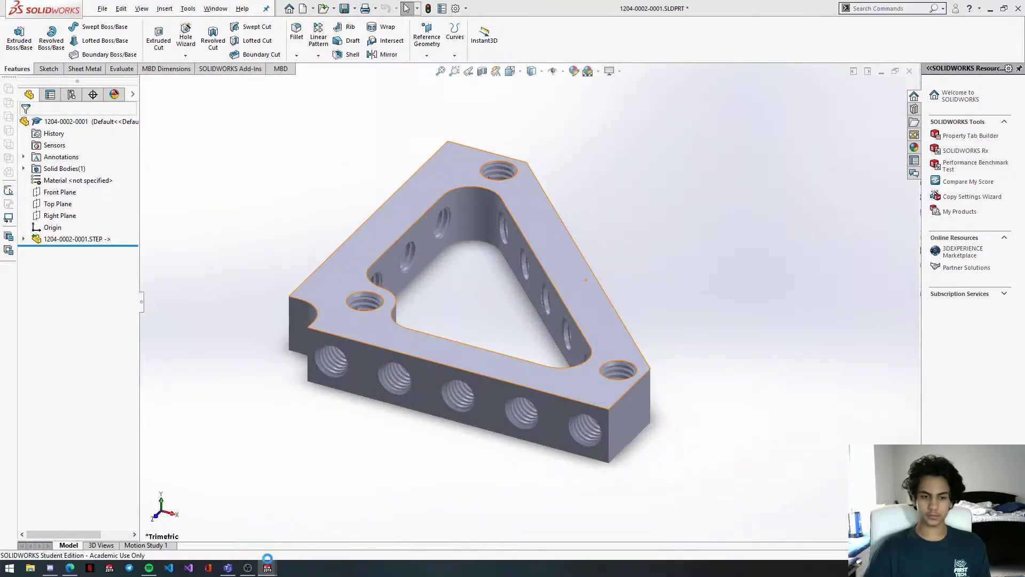
Step: Close the extra SOLIDWORKS window used for the import and return to the My First Drivetrain assembly
mouse_move(273, 569)
mouse_move(372, 497)
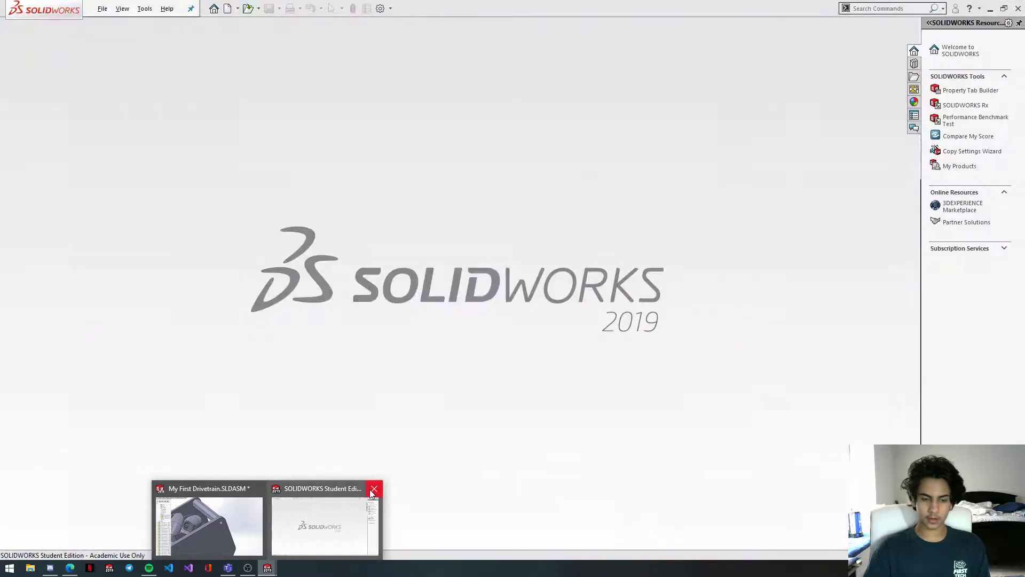
left_click(374, 489)
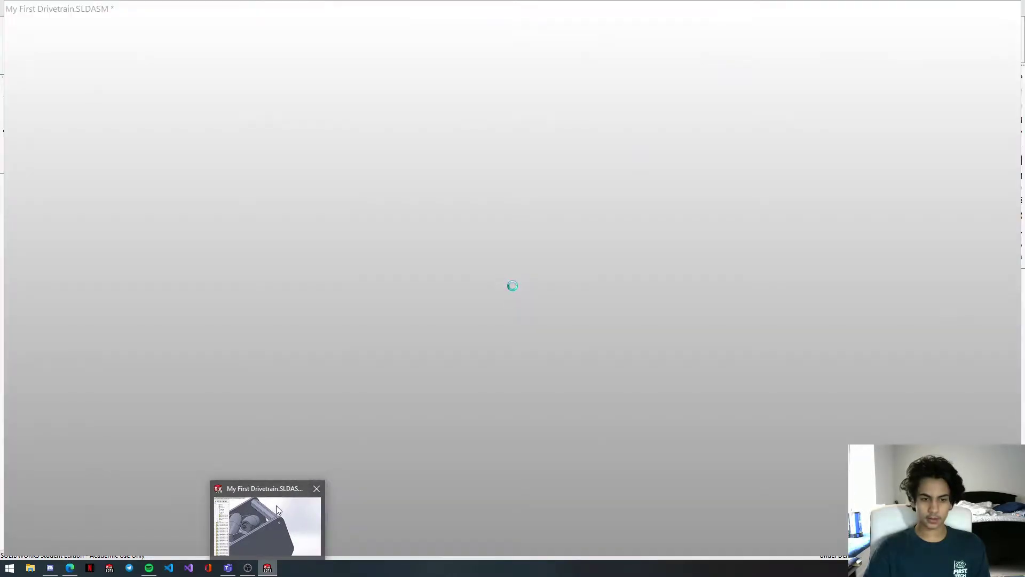
left_click(277, 505)
Step: Insert the 11 hole lowside u channel from the Drivetrain Tutorial > Part folder and place it near the drivetrain's inner plate
middle_click_drag(441, 405, 401, 382)
left_click(70, 37)
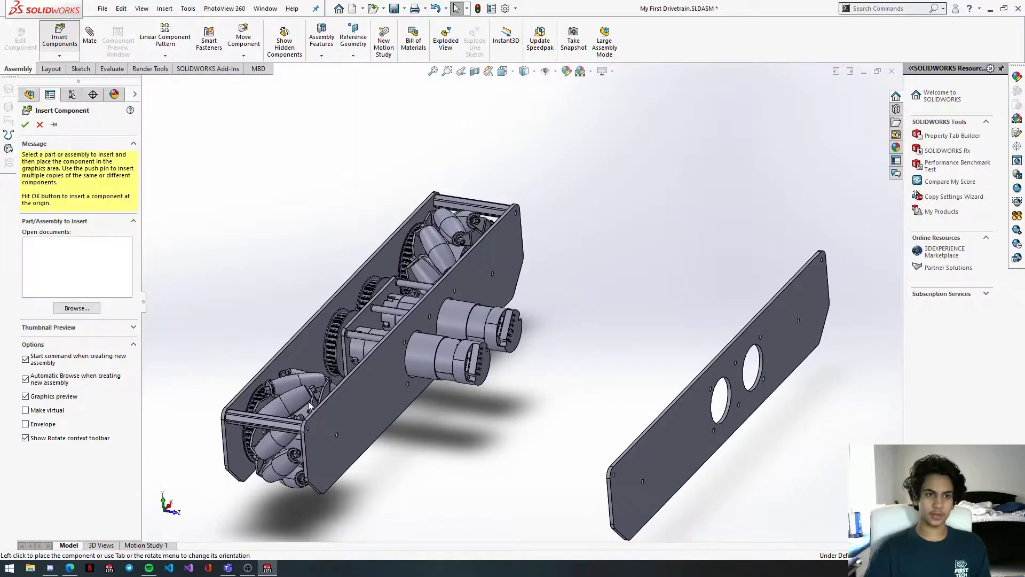
left_click(84, 309)
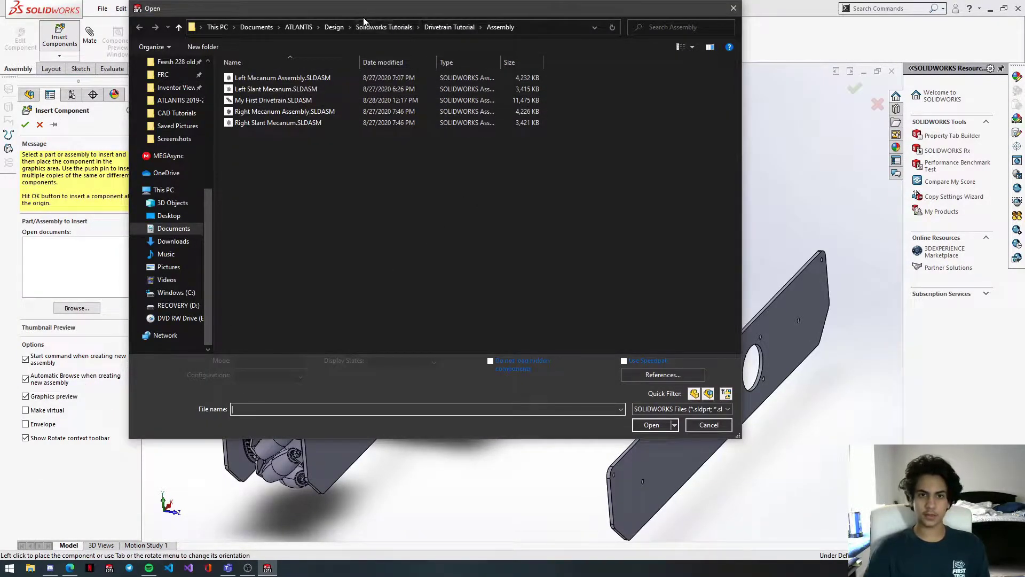
left_click(467, 27)
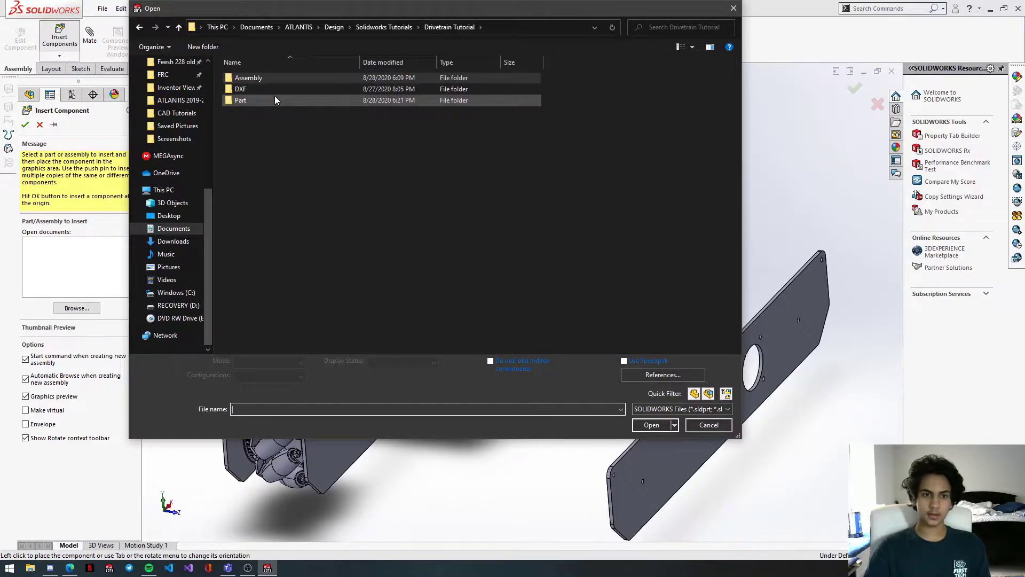
double_click(278, 99)
scroll(534, 267, "down", 2)
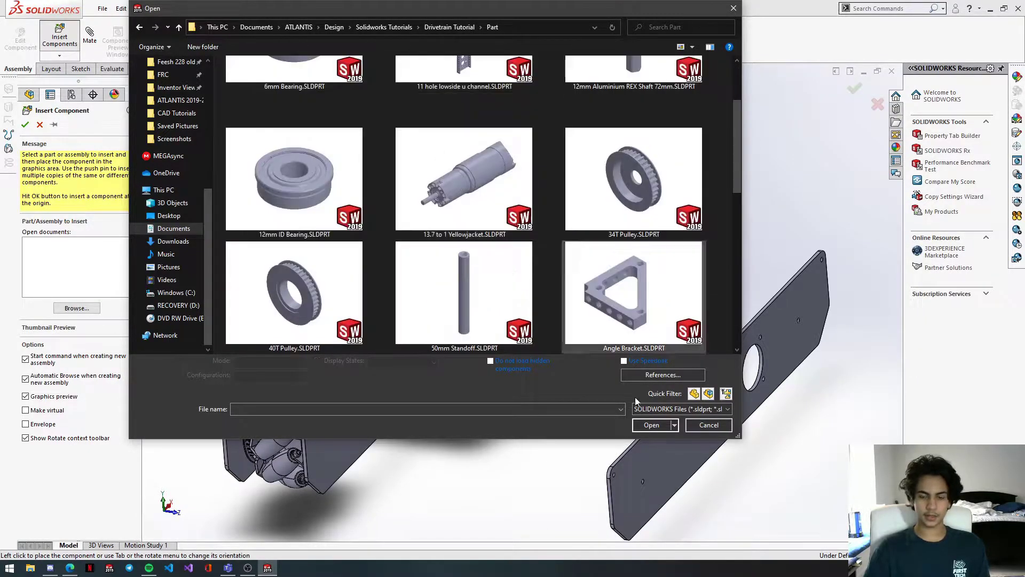
scroll(448, 278, "down", 10)
scroll(448, 259, "up", 10)
scroll(448, 256, "down", 1)
scroll(449, 214, "up", 1)
double_click(451, 167)
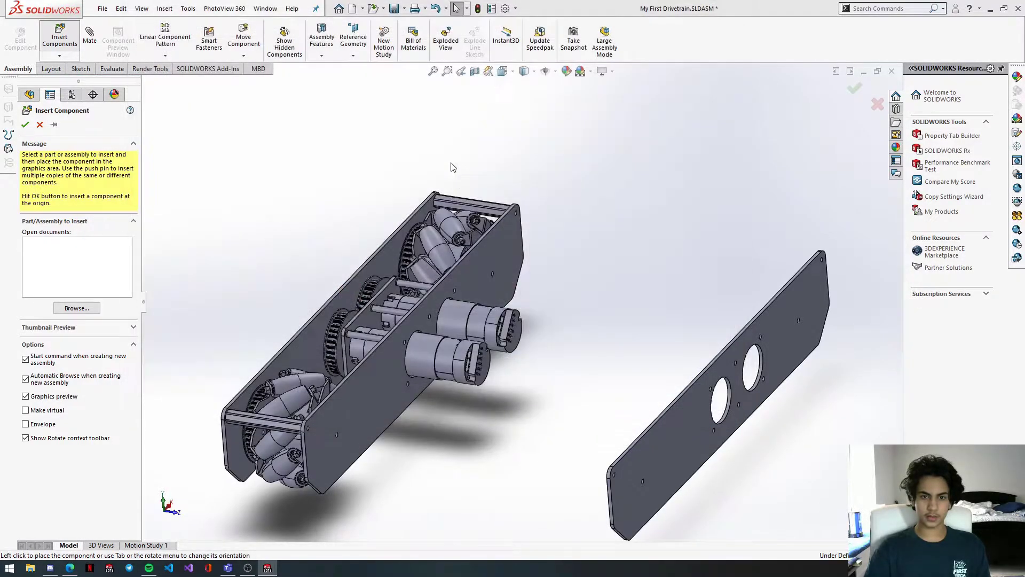
left_click(463, 203)
Step: Mate the channel's end face coincident with the motor-side face of the first Inner Drive Plate
scroll(487, 222, "down", 2)
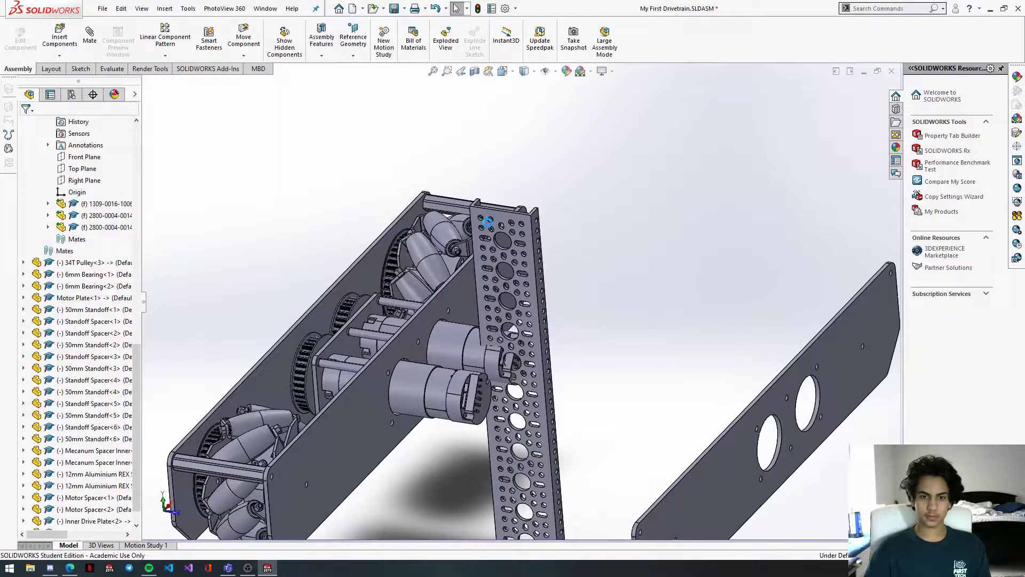
scroll(483, 221, "down", 5)
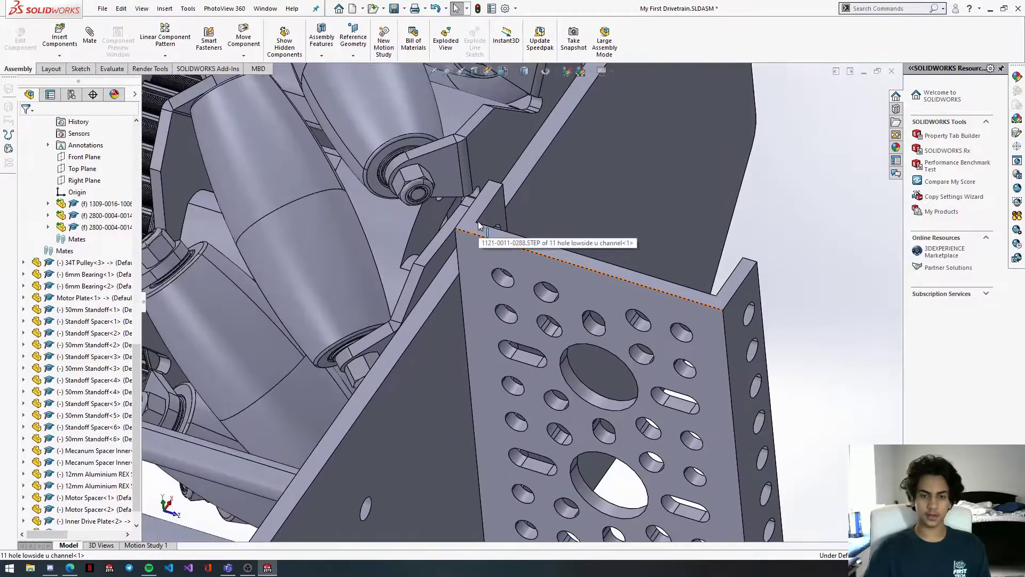
left_click(472, 213)
scroll(591, 319, "up", 10)
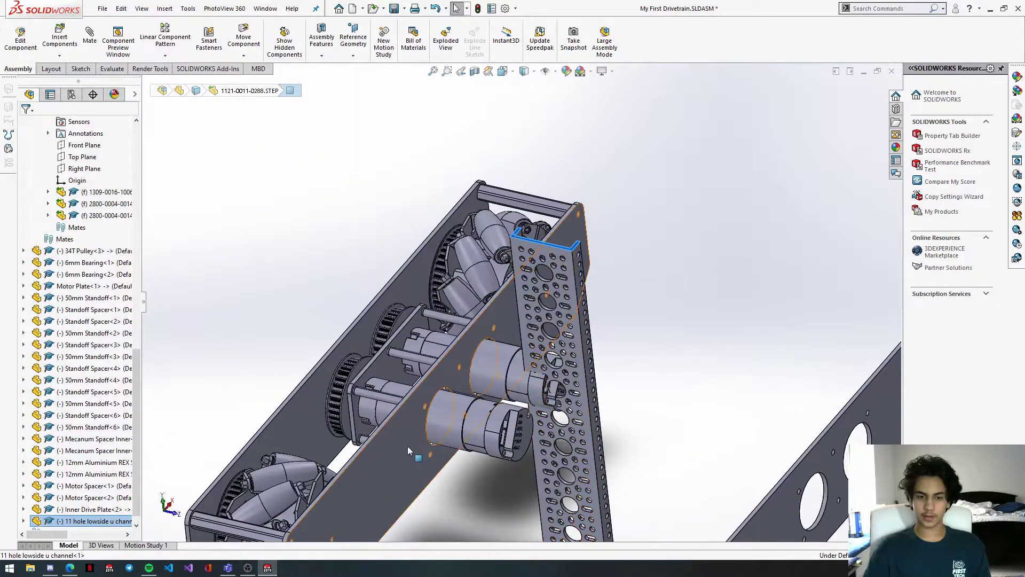
left_click(408, 446)
left_click(437, 436)
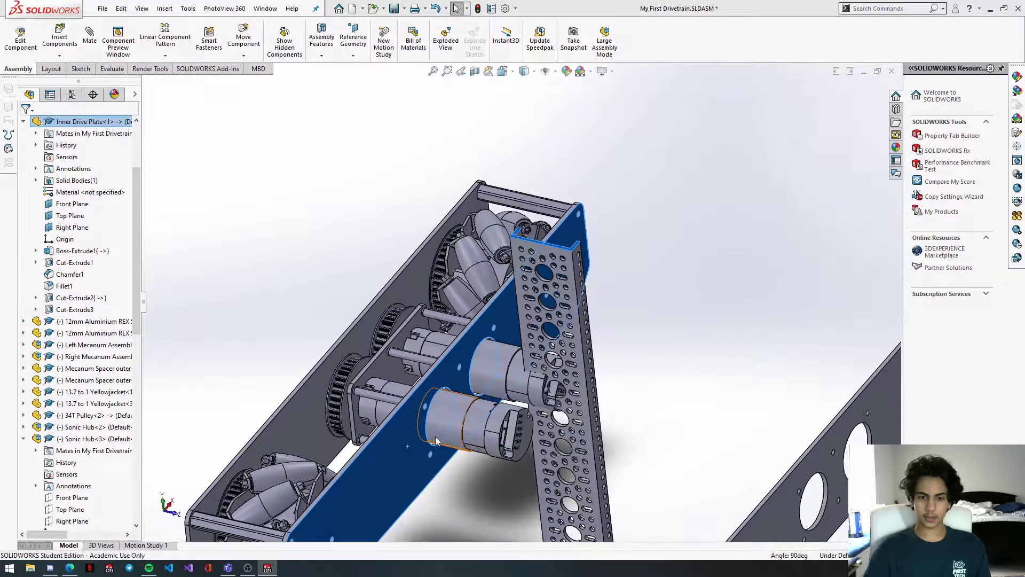
middle_click_drag(448, 432, 525, 411)
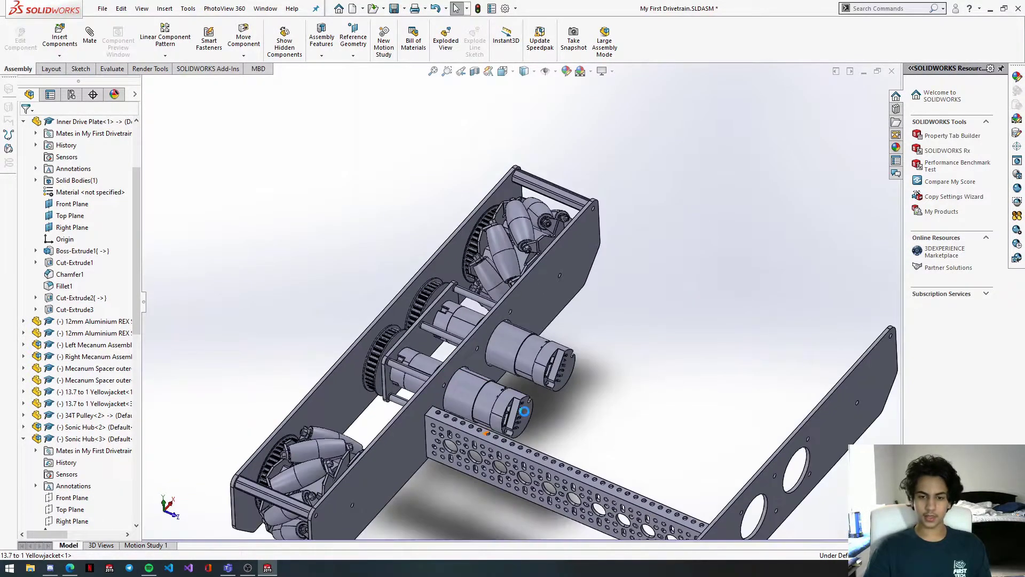
Step: Mate the second Inner Drive Plate's inward face coincident with the free end face of the U channel
middle_click_drag(574, 437, 412, 399)
left_click(412, 399)
middle_click_drag(359, 344, 311, 395)
scroll(485, 398, "down", 5)
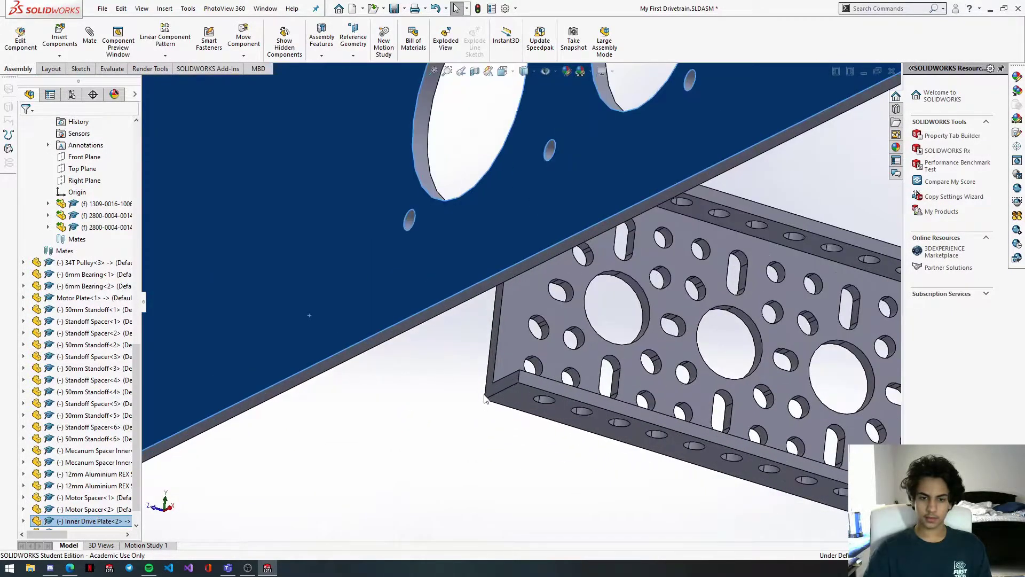
left_click(489, 391)
middle_click_drag(497, 374, 381, 414)
scroll(597, 290, "up", 5)
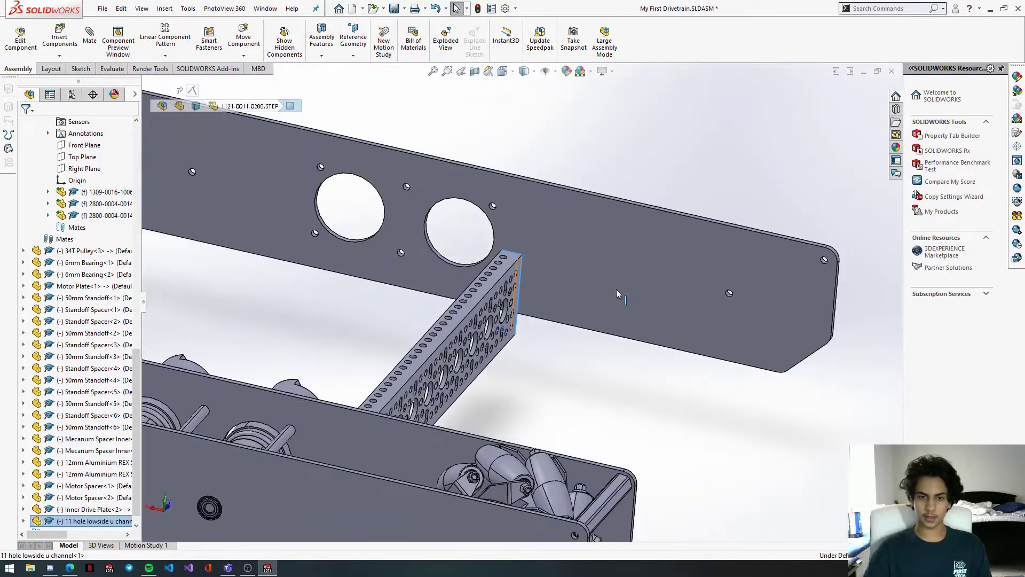
left_click(592, 290, "ctrl")
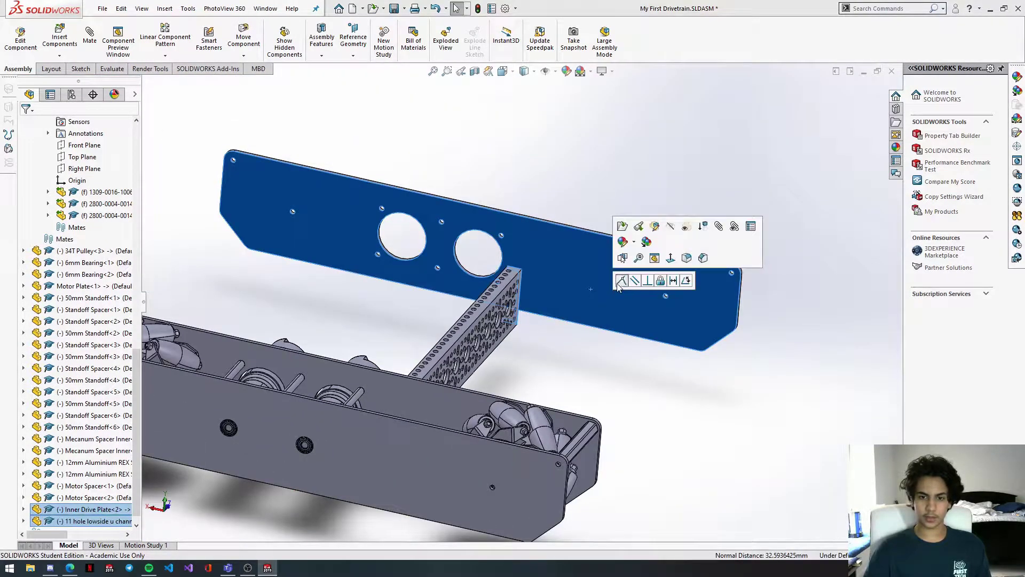
Step: Reposition the U channel between the two Inner Drive Plates by sliding it along their faces
middle_click_drag(551, 293, 480, 307)
scroll(410, 300, "down", 4)
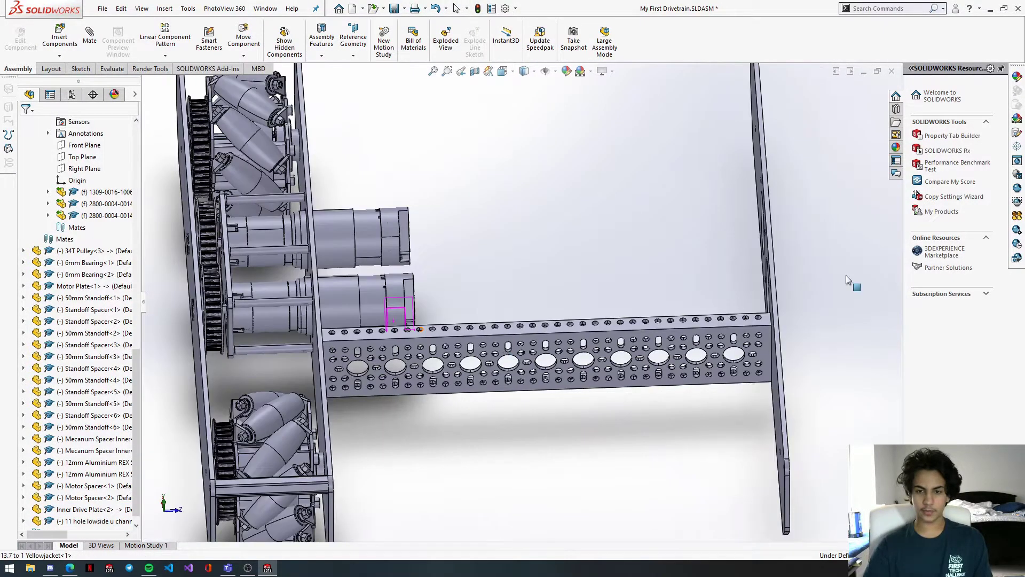
middle_click_drag(780, 378, 752, 391)
middle_click_drag(639, 363, 577, 363)
scroll(421, 327, "down", 2)
left_click_drag(413, 322, 399, 284)
key("Escape")
Step: Copy the 11 hole lowside u channel and paste a second instance into the assembly
left_click(100, 525)
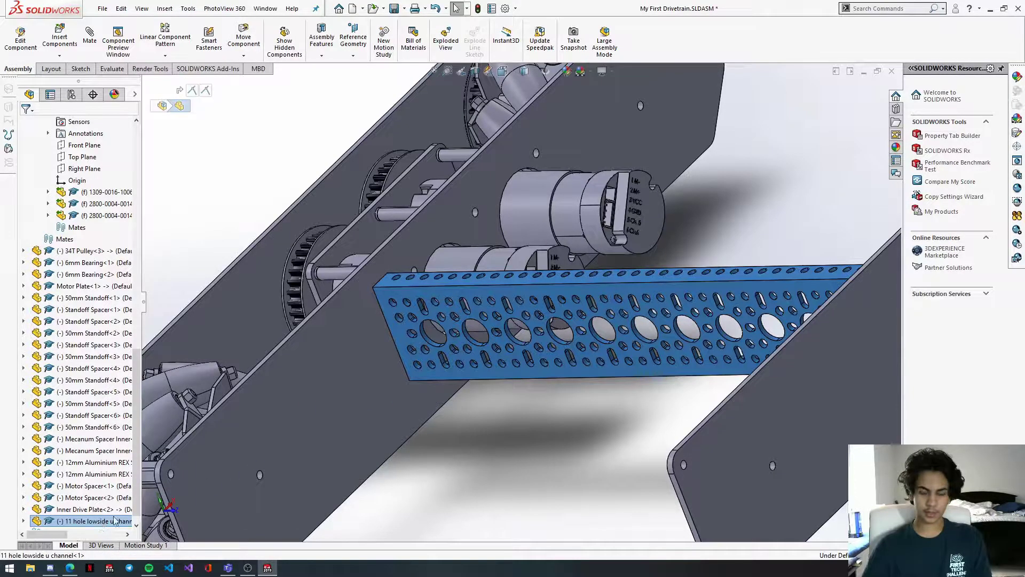
middle_click_drag(684, 240, 681, 208)
scroll(680, 207, "up", 2)
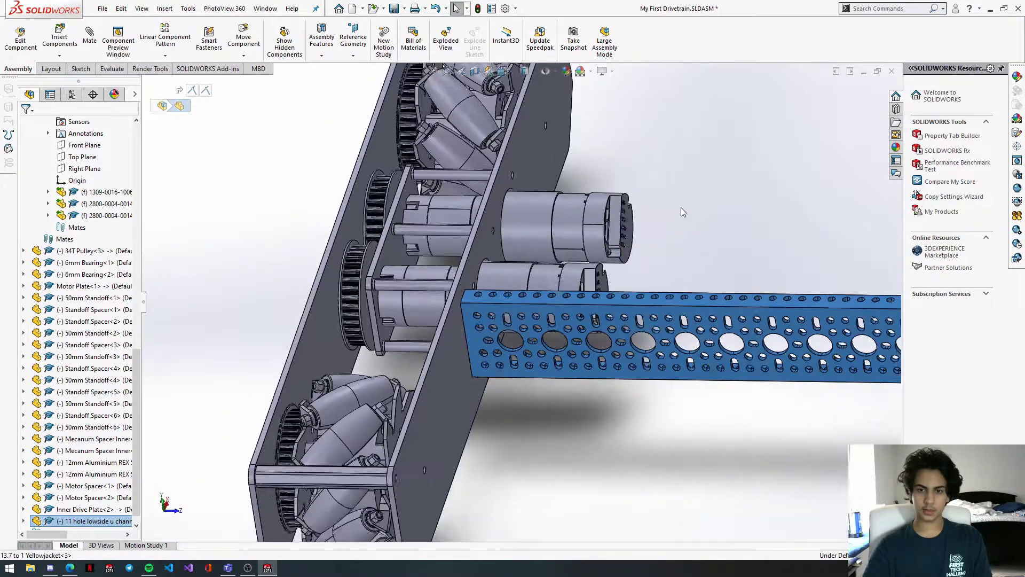
key("ctrl+v")
scroll(681, 207, "down", 5)
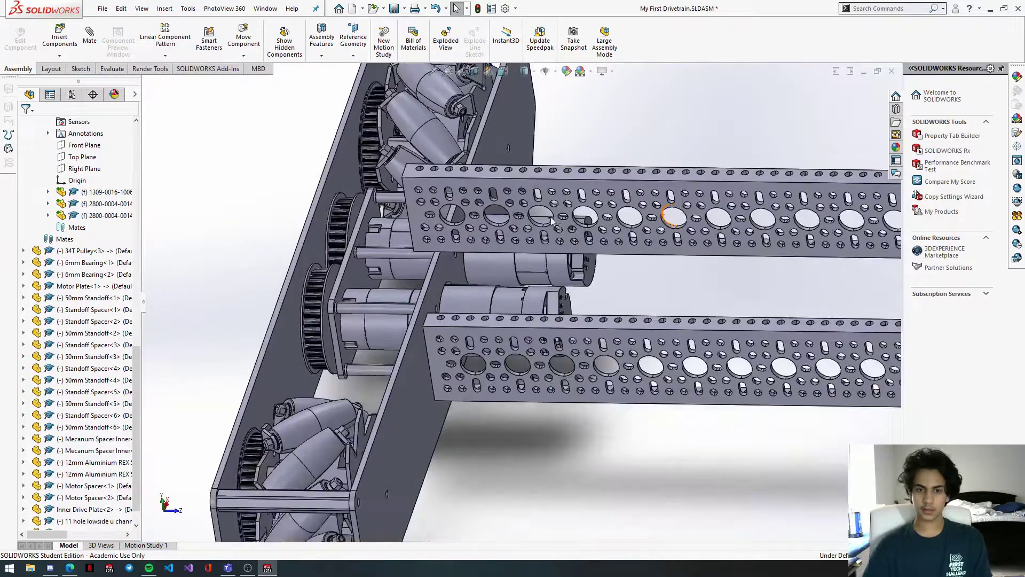
Step: Mate the second channel's end face coincident with the motor-side face of the first Inner Drive Plate
middle_click_drag(558, 237, 641, 251)
left_click(197, 146)
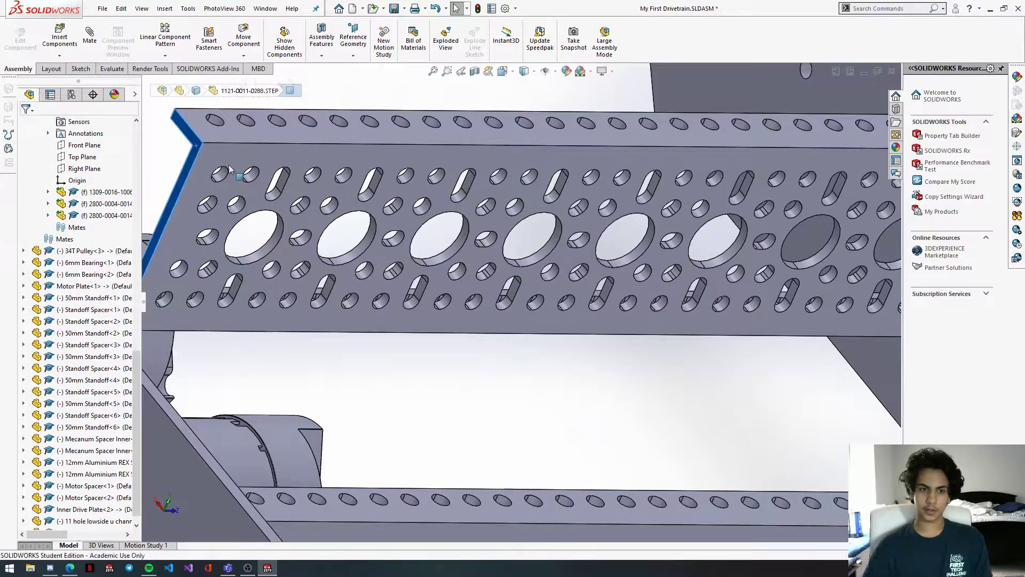
key("ctrl+shift+z")
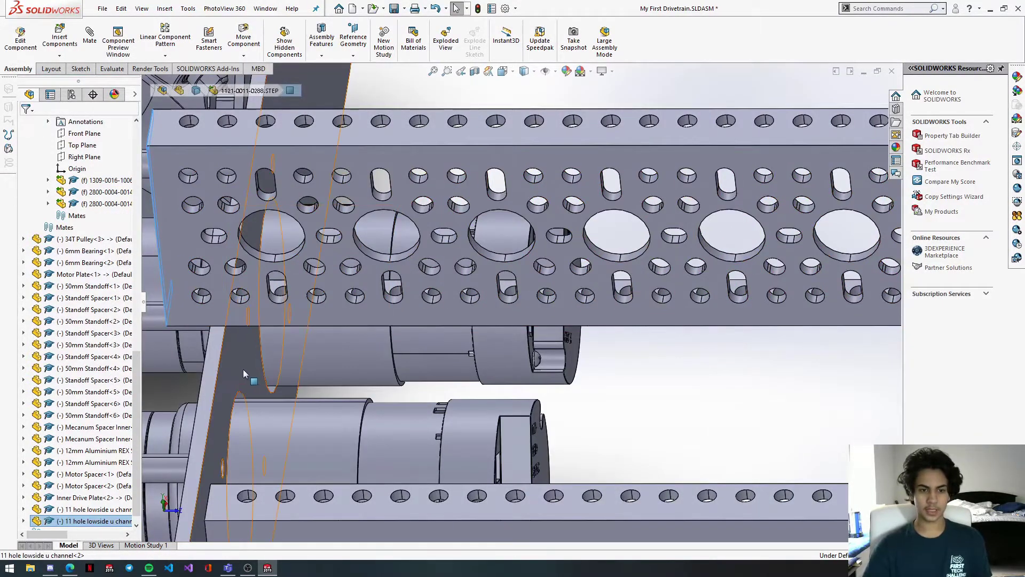
left_click(239, 367)
left_click(270, 361)
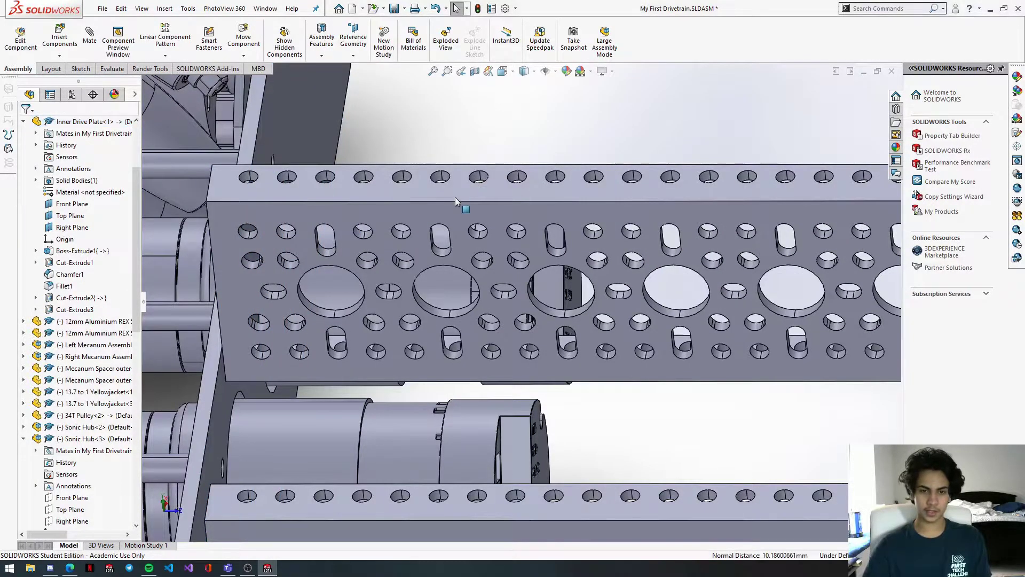
Step: Examine the second channel's far end where it meets the opposite Inner Drive Plate
scroll(455, 197, "up", 7)
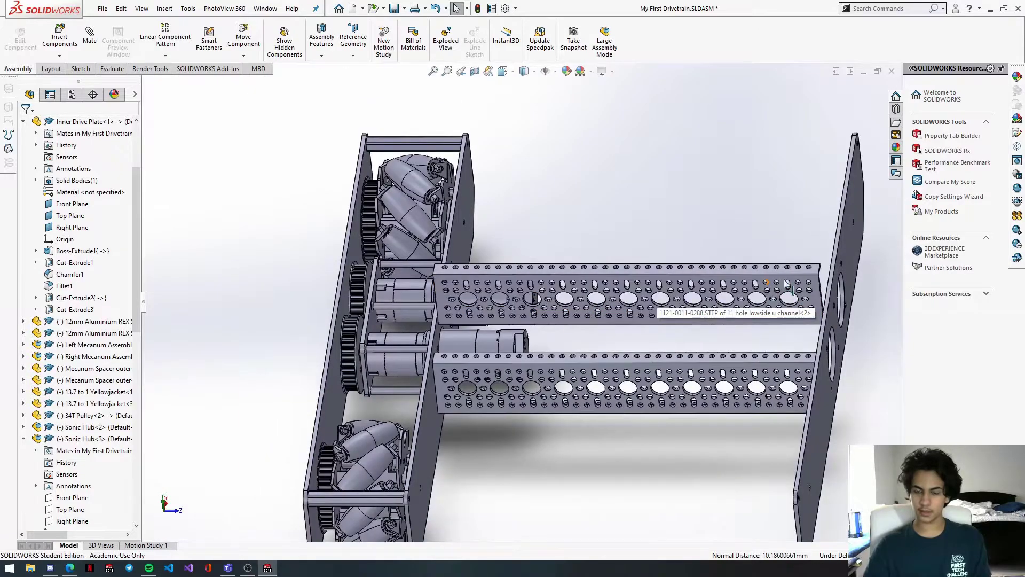
scroll(782, 280, "down", 2)
middle_click_drag(742, 278, 785, 297)
scroll(792, 297, "down", 3)
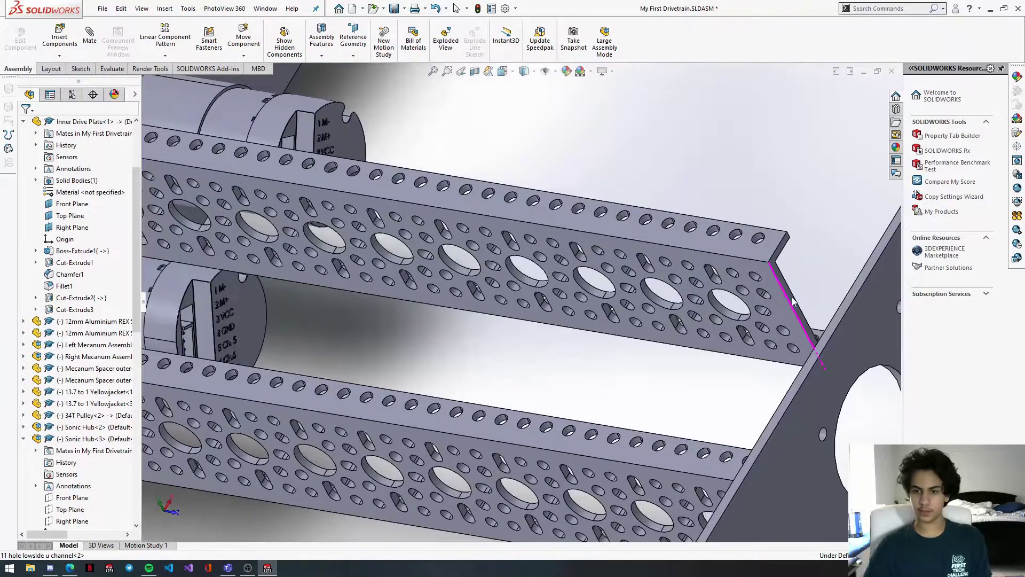
key("ctrl+shift+z")
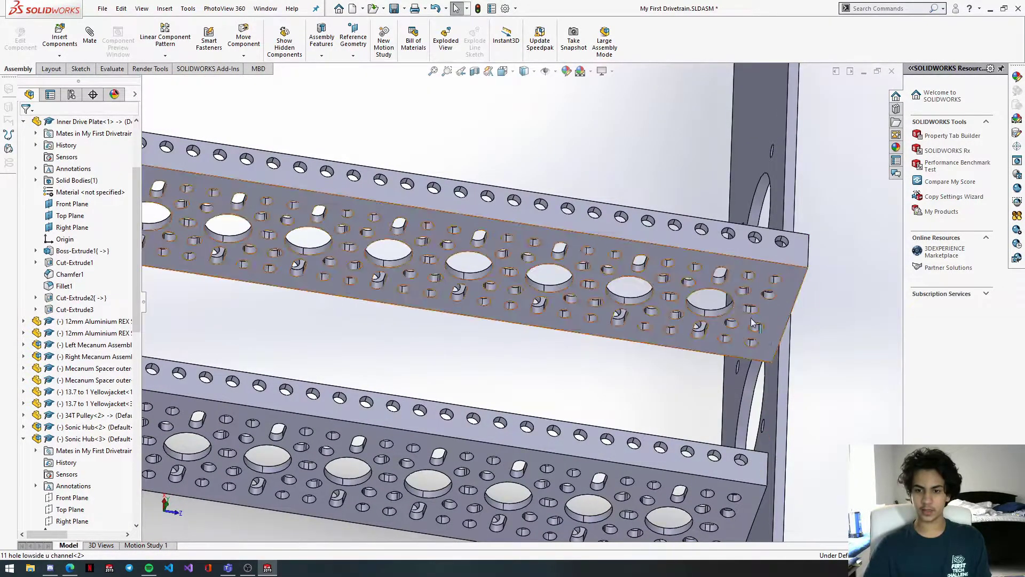
key("ctrl+shift+z")
left_click(792, 328)
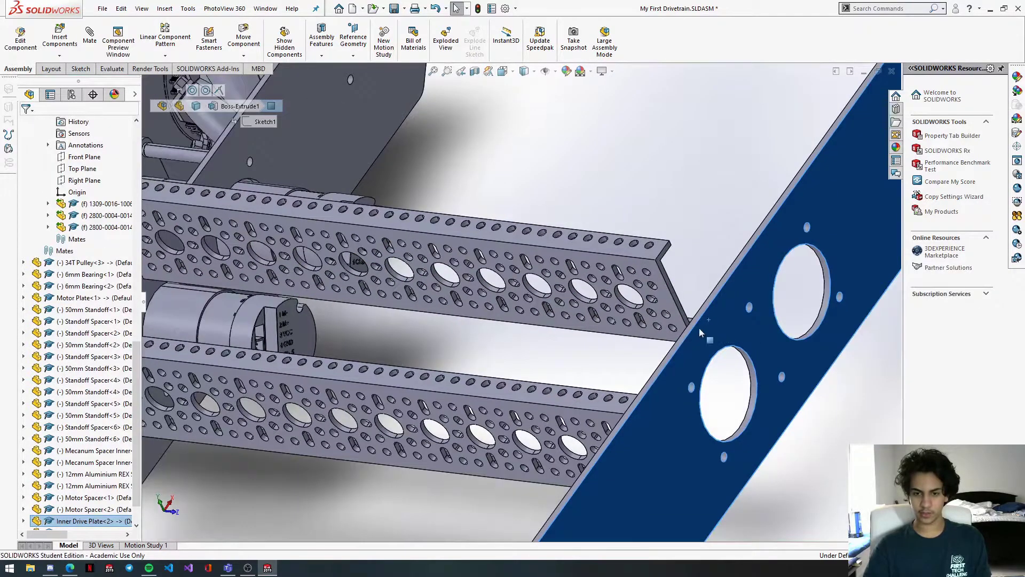
key("ctrl+shift+z")
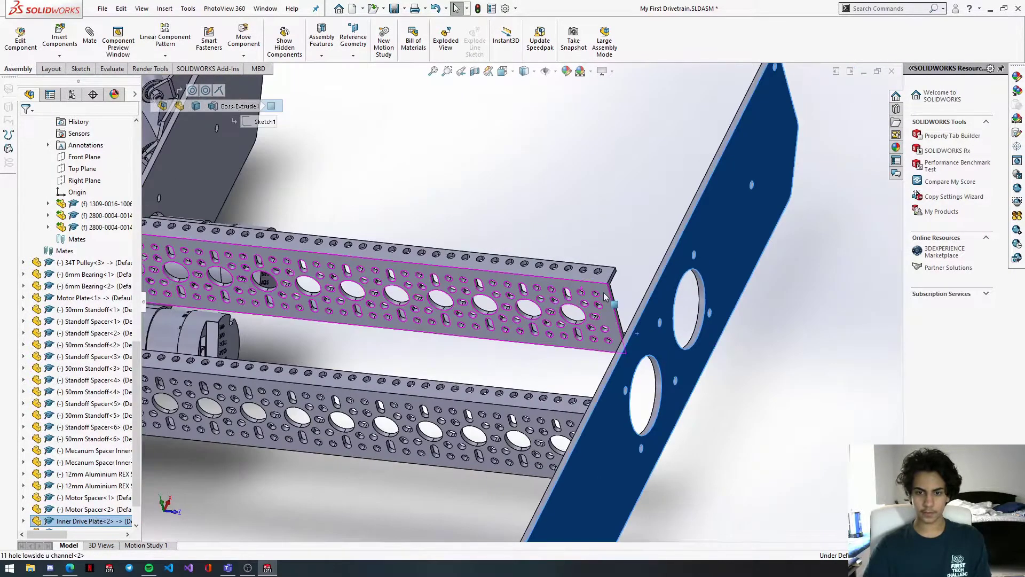
Step: Mate the large perforated faces of the two 11 hole lowside u channels parallel
left_click(600, 302)
key("ctrl+shift+z")
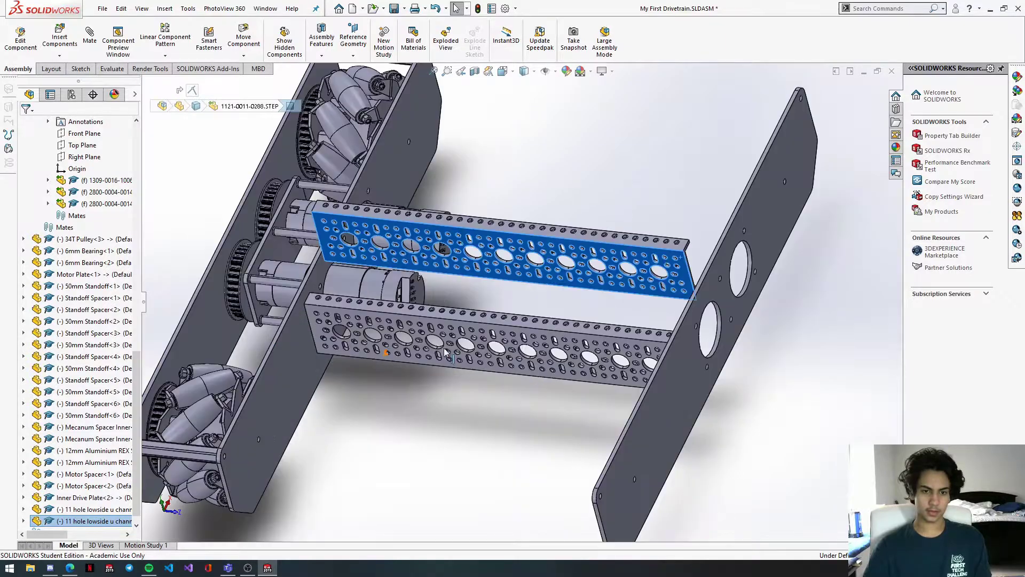
middle_click_drag(445, 264, 462, 217)
scroll(338, 371, "up", 1)
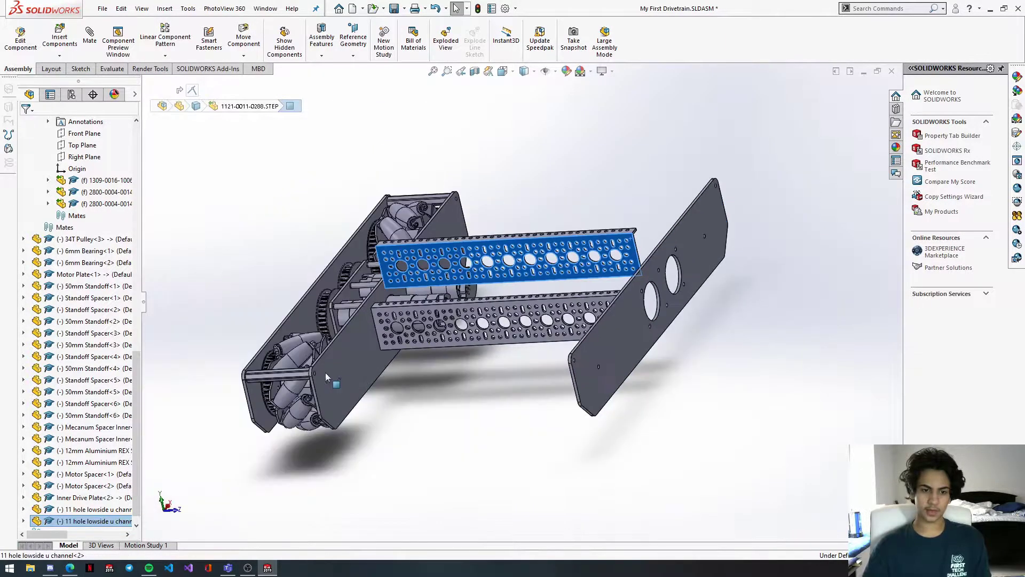
scroll(378, 382, "down", 1)
scroll(377, 382, "up", 6)
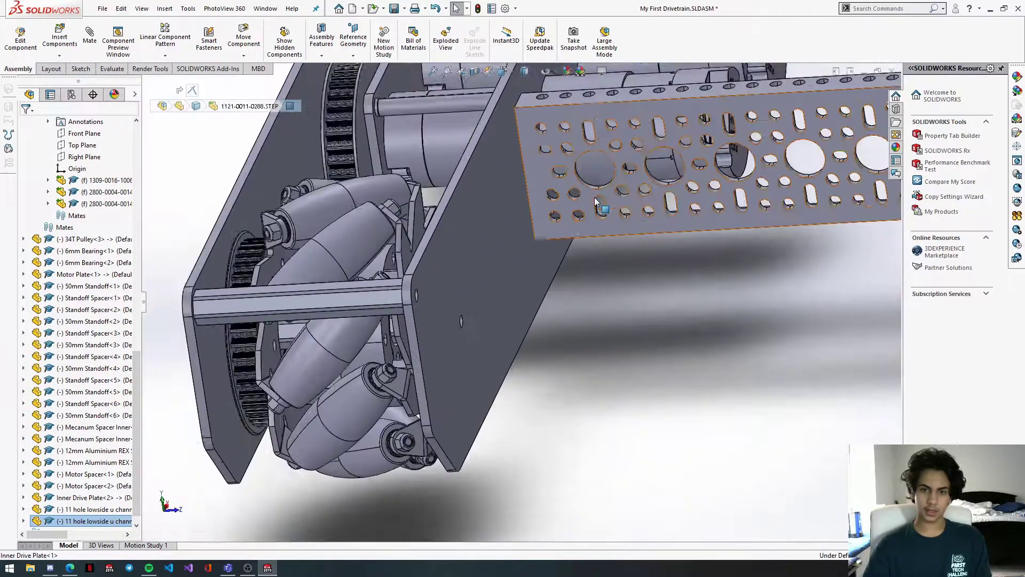
scroll(594, 197, "down", 2)
left_click(536, 190, "ctrl")
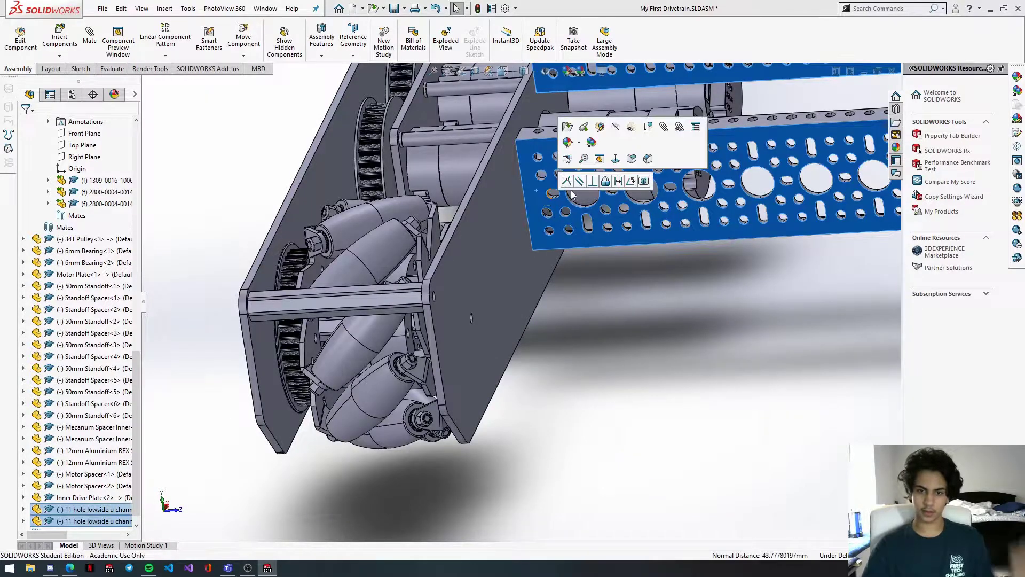
left_click(579, 181)
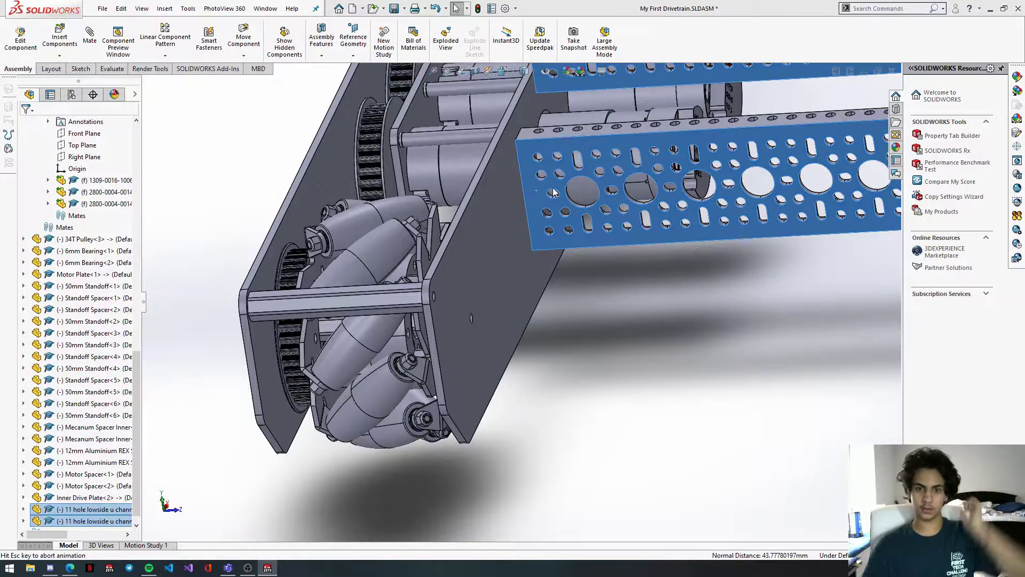
key("Escape")
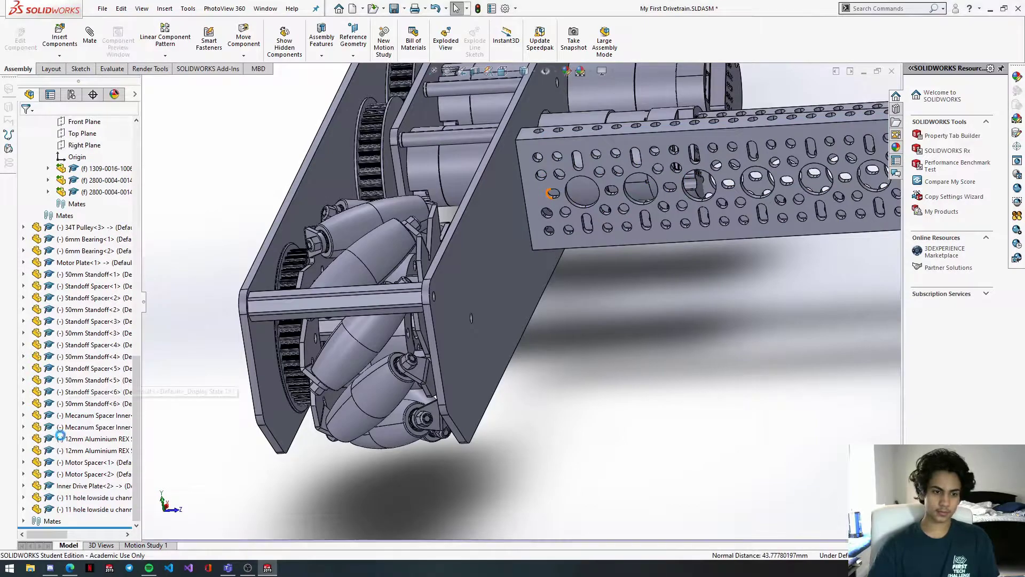
Step: Flip the alignment of the parallel mate between the two channels
left_click(23, 521)
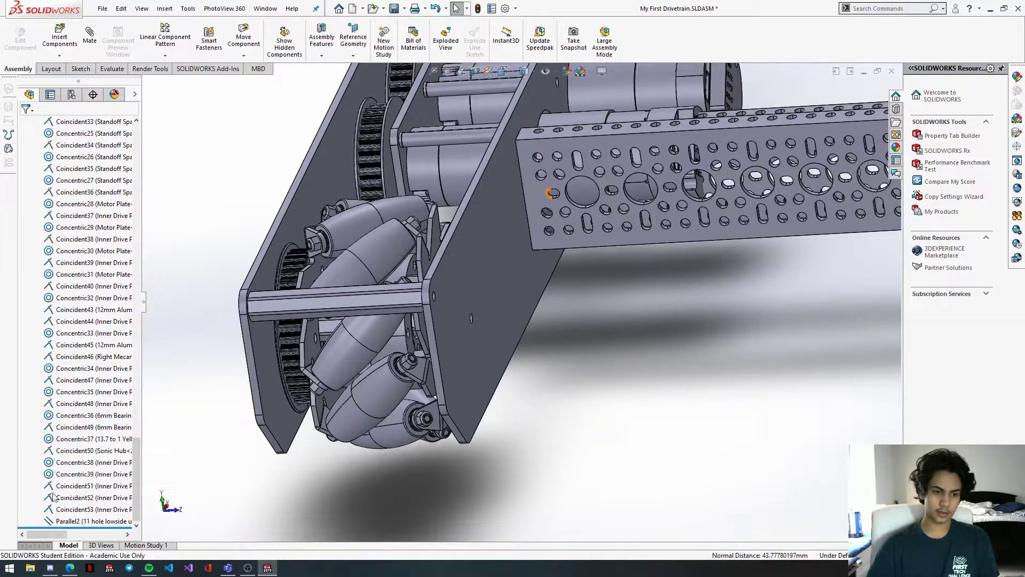
left_click(63, 521)
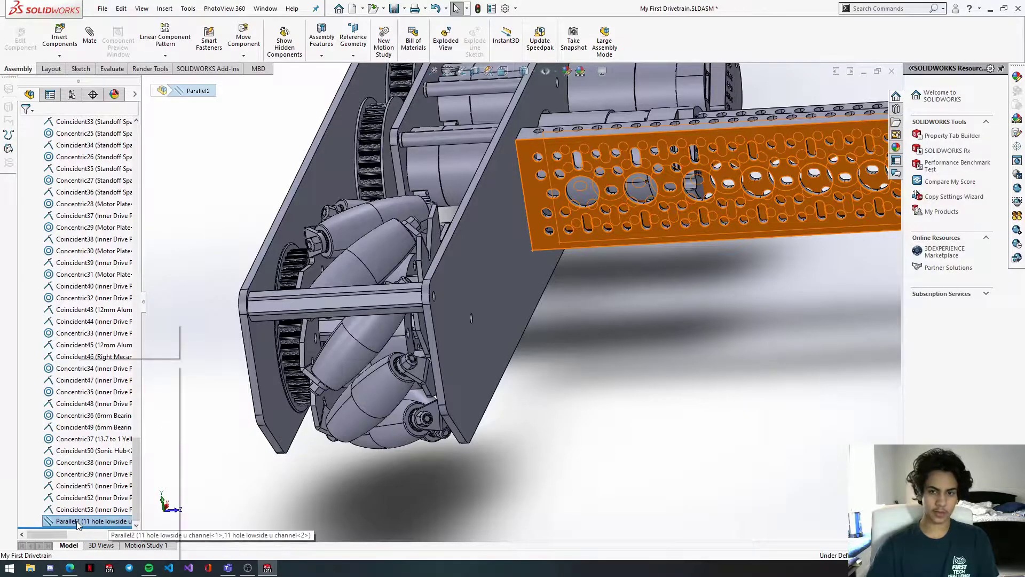
right_click(78, 525)
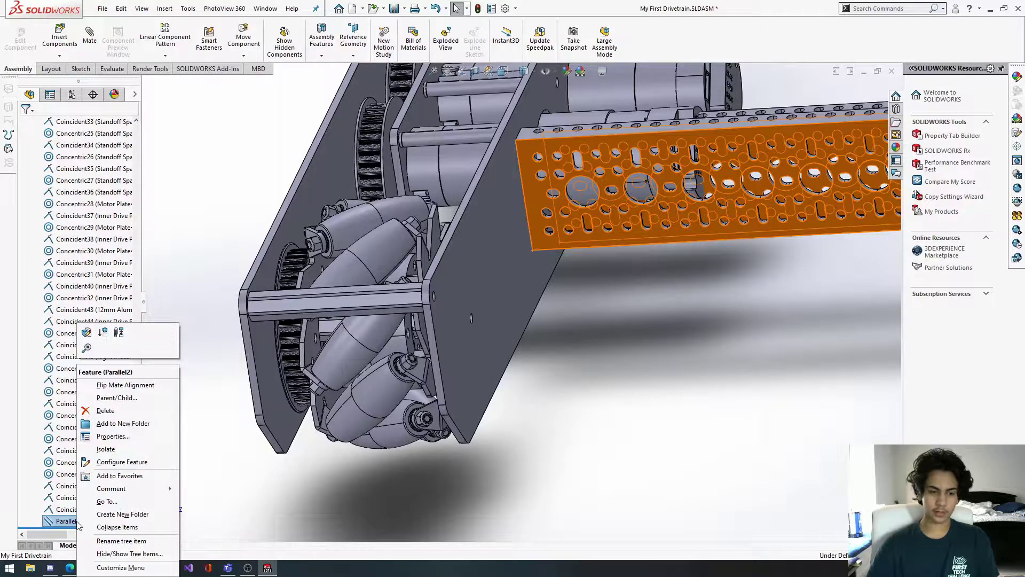
left_click(135, 385)
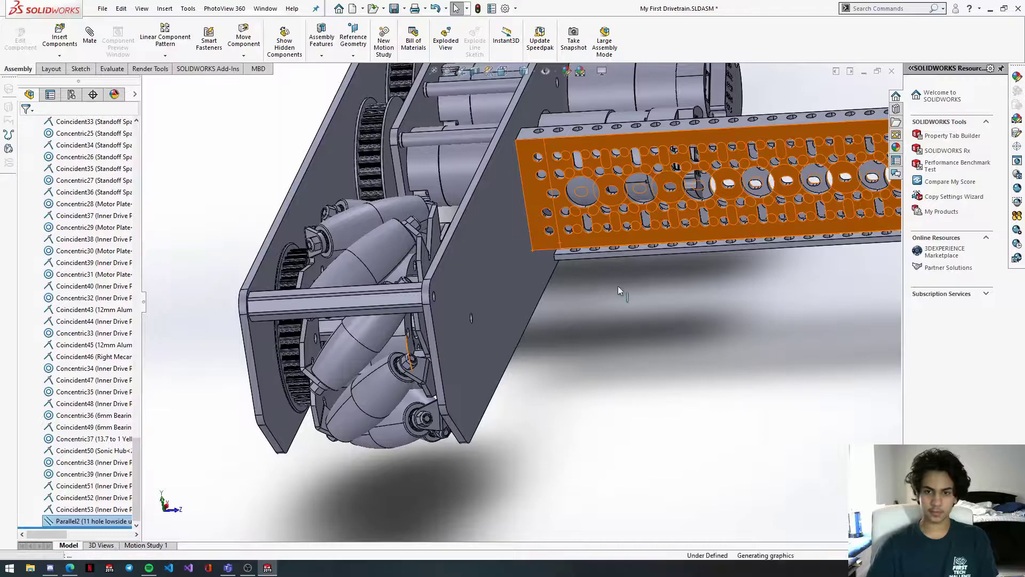
left_click(596, 275)
Step: Reposition the flipped channel and mate its upper flange face coincident with the other channel's upper flange face
middle_click_drag(595, 276, 649, 290)
left_click_drag(663, 281, 659, 171)
middle_click_drag(659, 171, 573, 141)
scroll(573, 141, "down", 2)
scroll(572, 146, "up", 4)
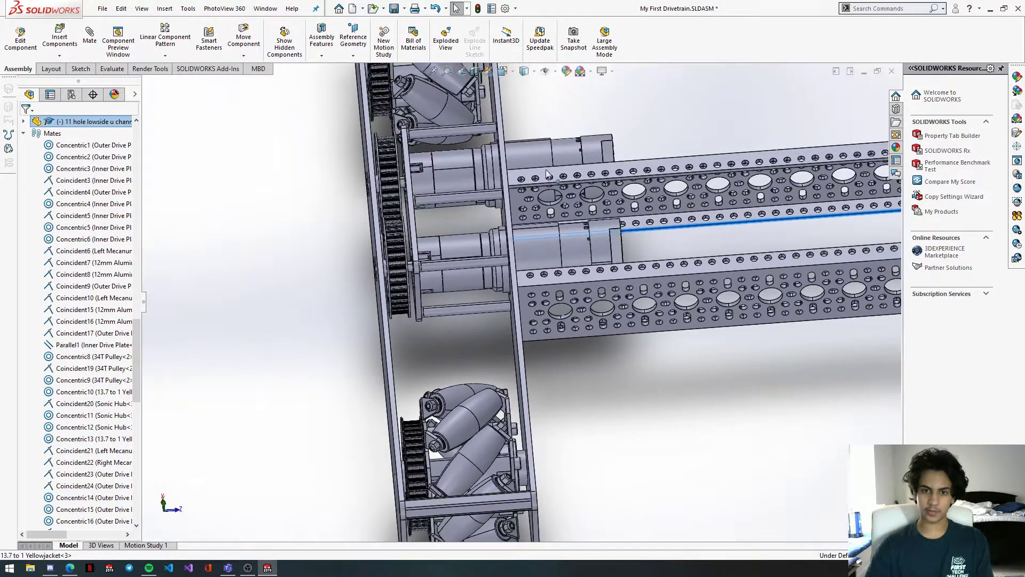
left_click(522, 178)
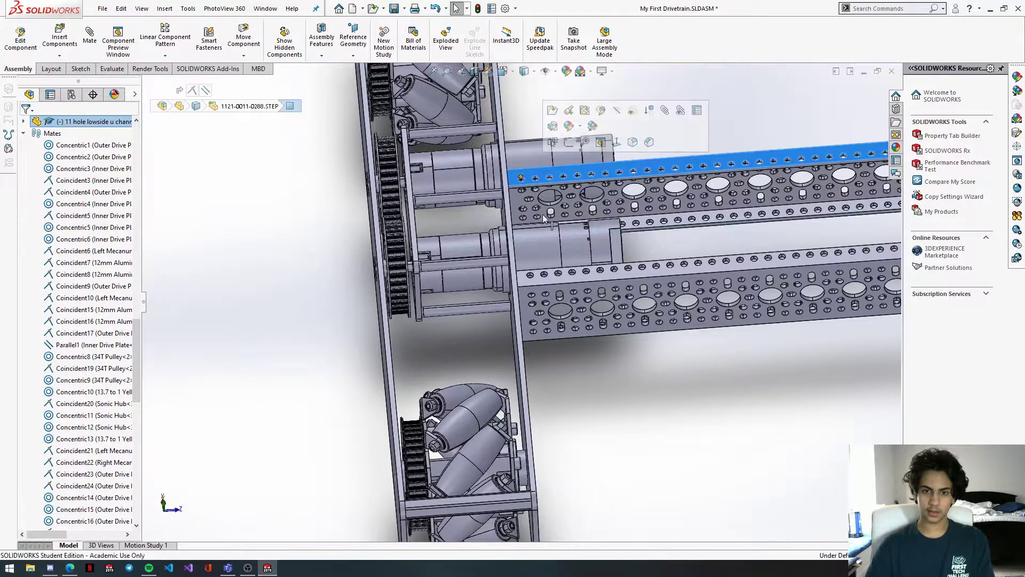
left_click(547, 278, "ctrl")
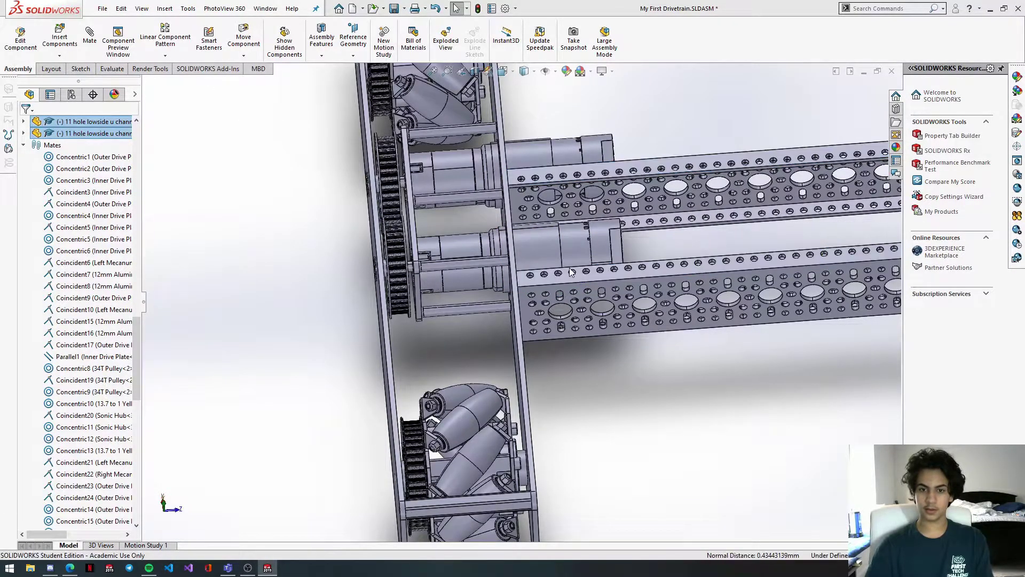
Step: Slide the rear channel along the Inner Drive Plates past the motors so both motors sit between the channels
middle_click_drag(581, 286, 658, 174)
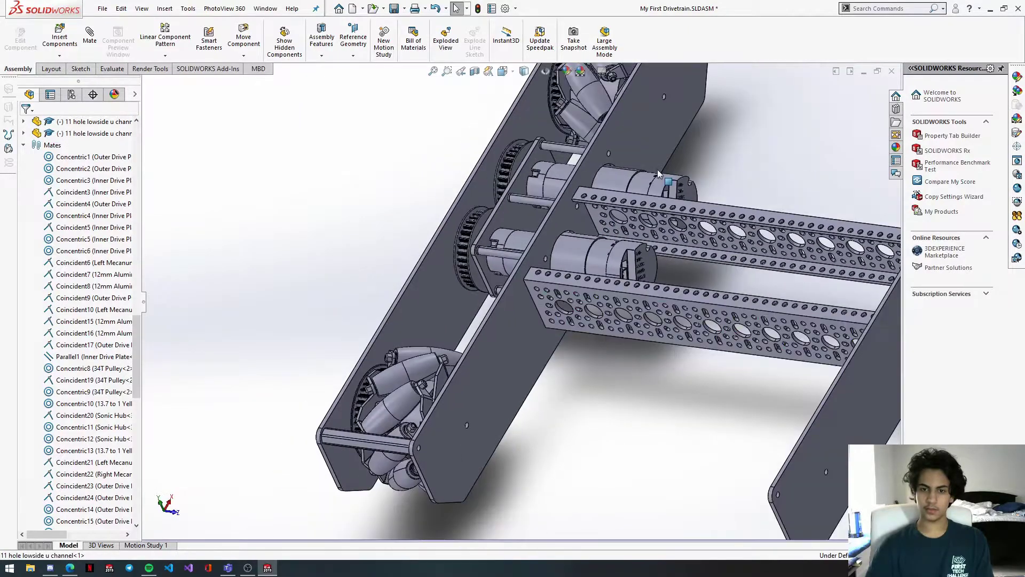
left_click(711, 211)
left_click_drag(711, 212, 755, 152)
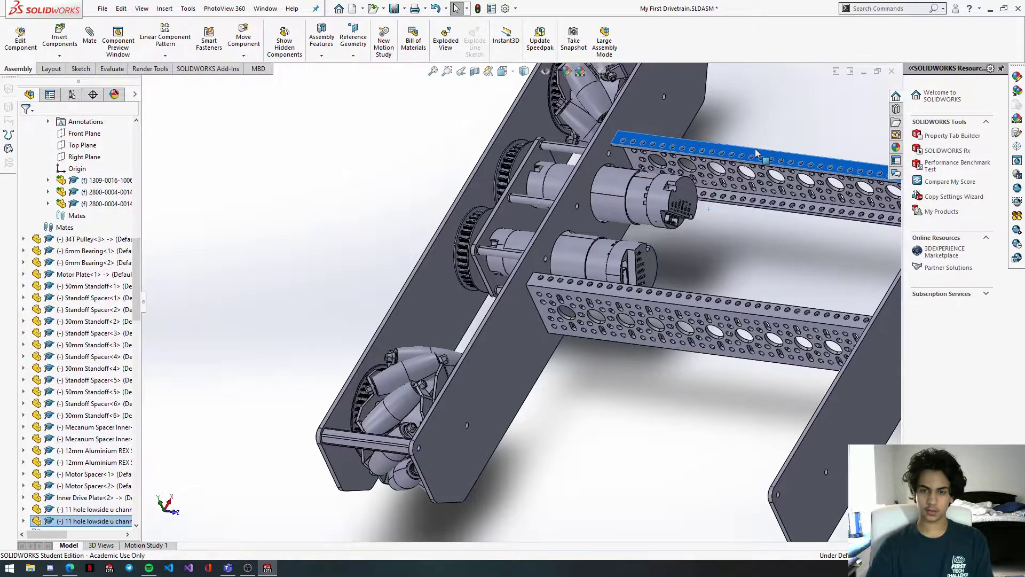
middle_click_drag(680, 197, 748, 288)
scroll(731, 294, "up", 3)
left_click(715, 325)
scroll(715, 325, "up", 2)
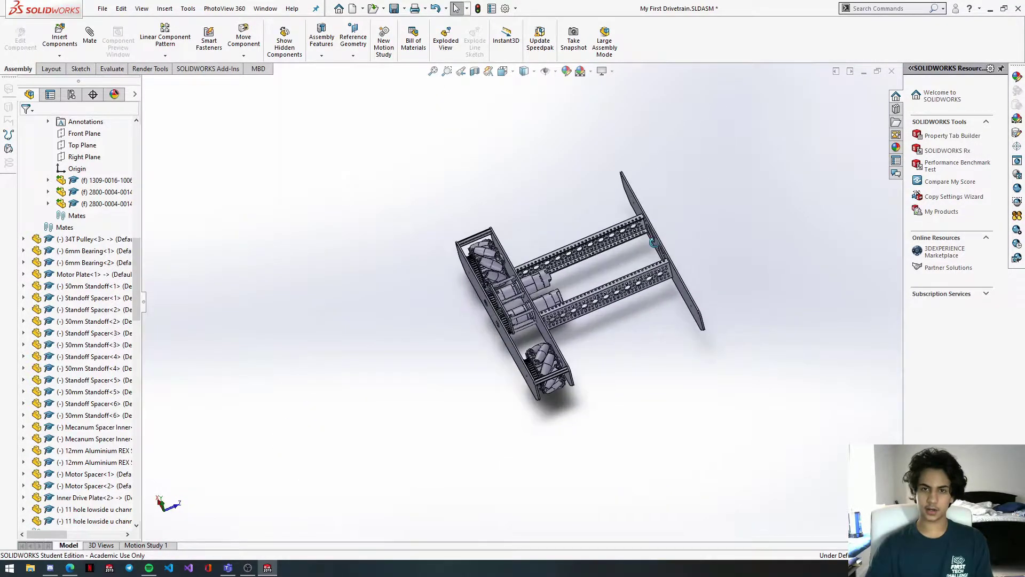
middle_click_drag(653, 243, 612, 279)
scroll(612, 279, "down", 2)
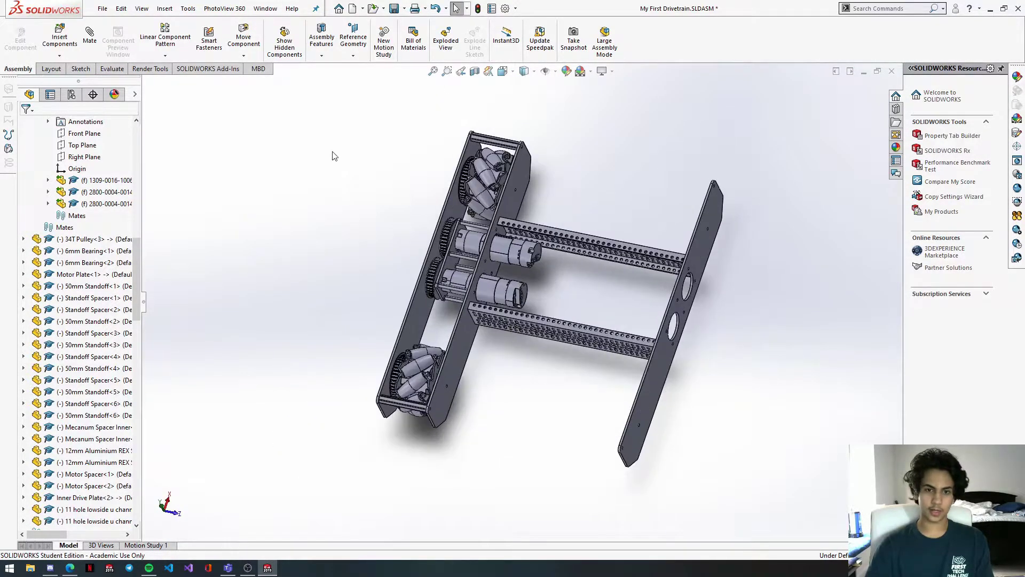
Step: Insert the Angle Bracket part into the assembly beside the front channel
left_click(62, 40)
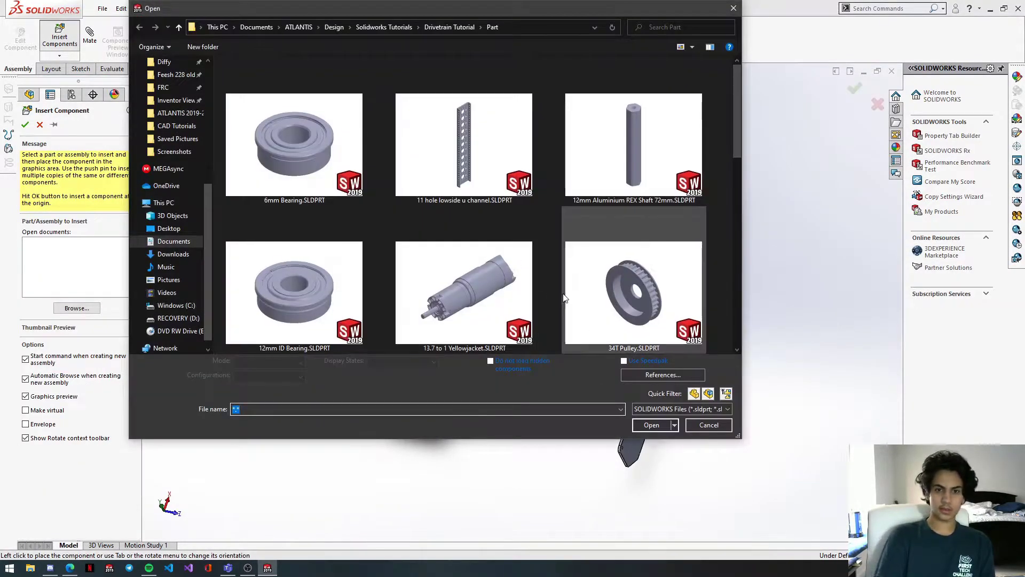
scroll(539, 293, "down", 3)
scroll(539, 291, "up", 2)
scroll(537, 292, "down", 1)
scroll(537, 293, "up", 1)
double_click(647, 259)
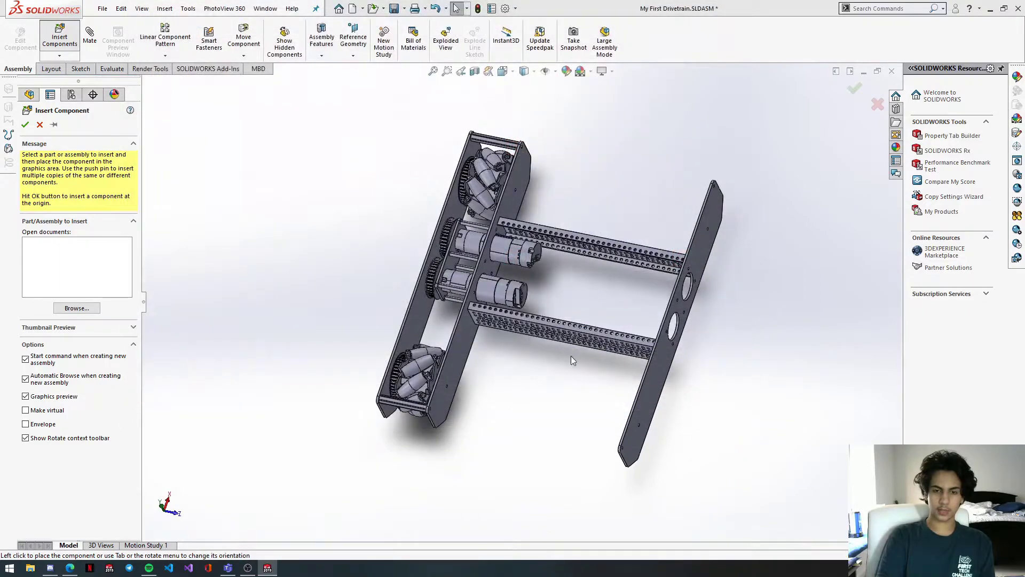
left_click(524, 367)
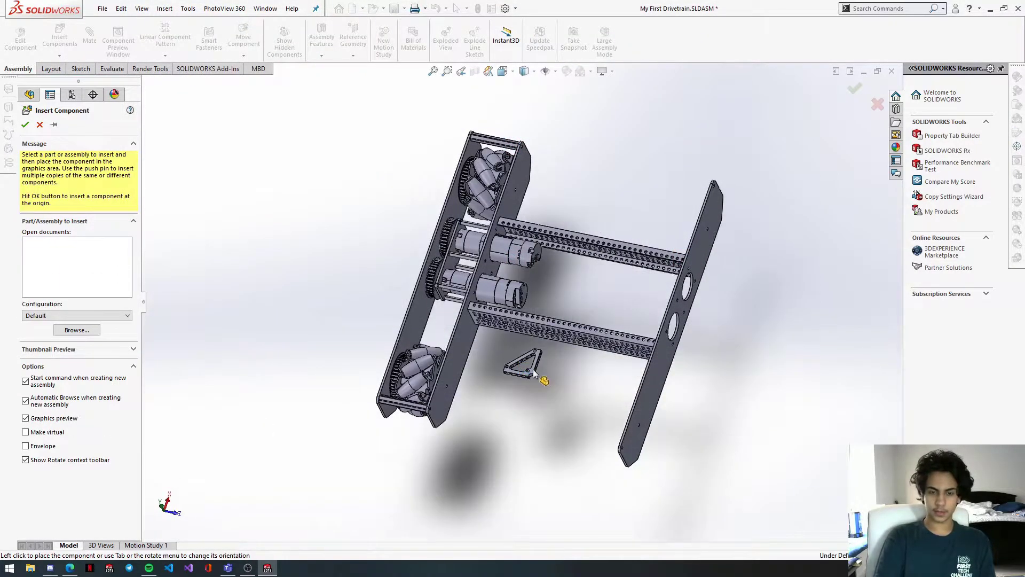
Step: Copy the Angle Bracket and place several more instances beside the front channel
scroll(529, 364, "down", 4)
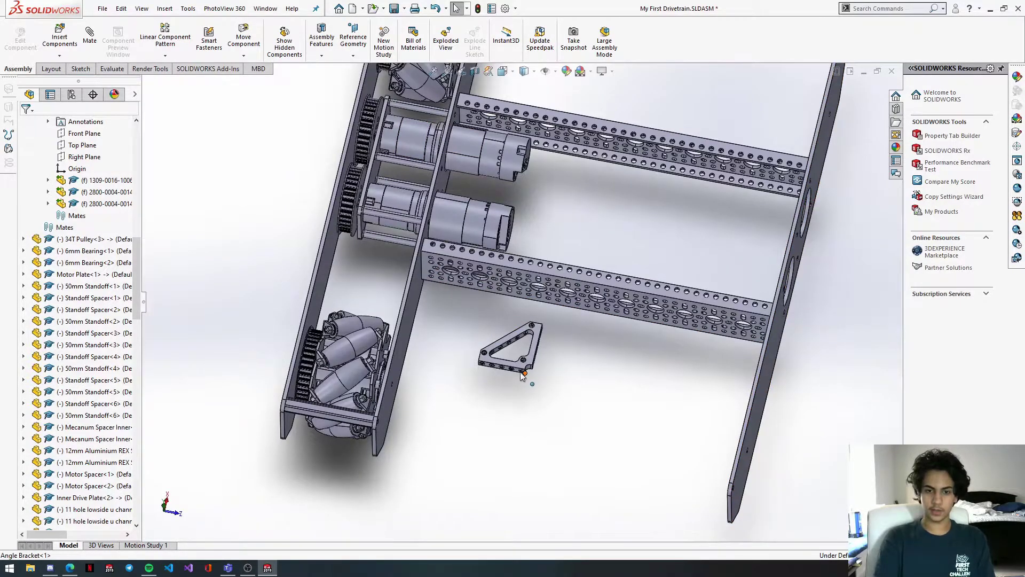
middle_click_drag(521, 372, 525, 337, "ctrl")
left_click(541, 307)
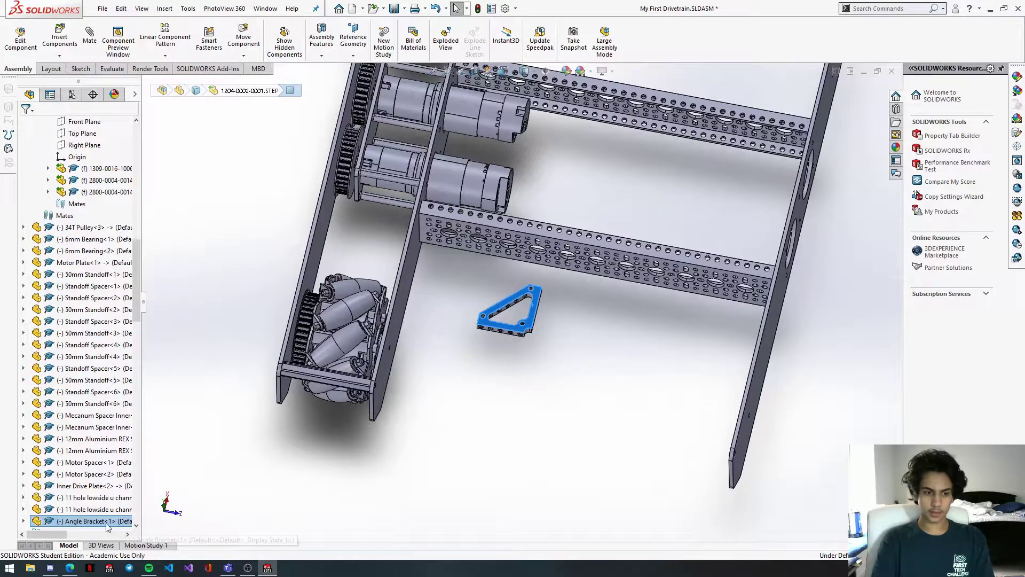
left_click(594, 368)
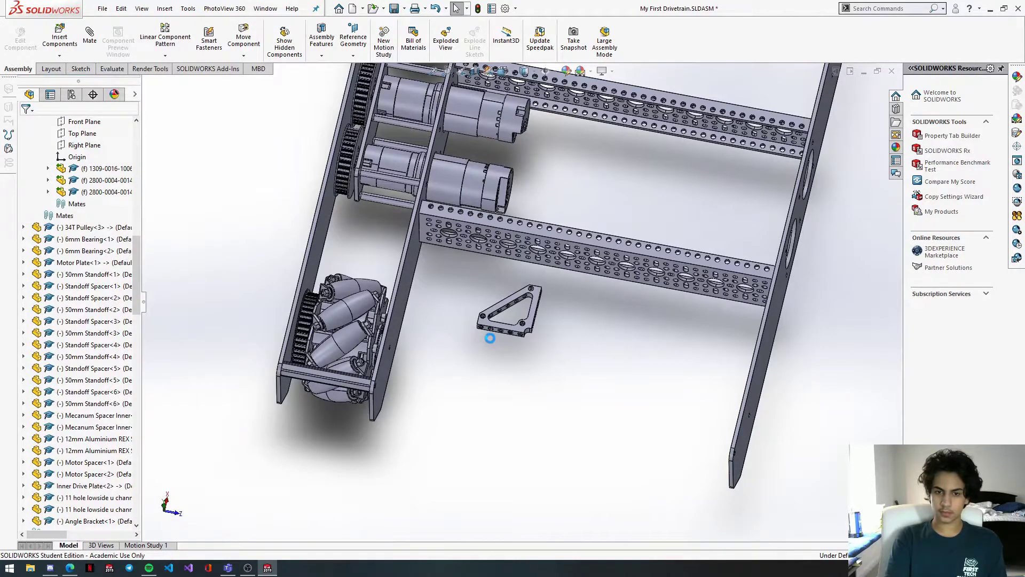
left_click(490, 338)
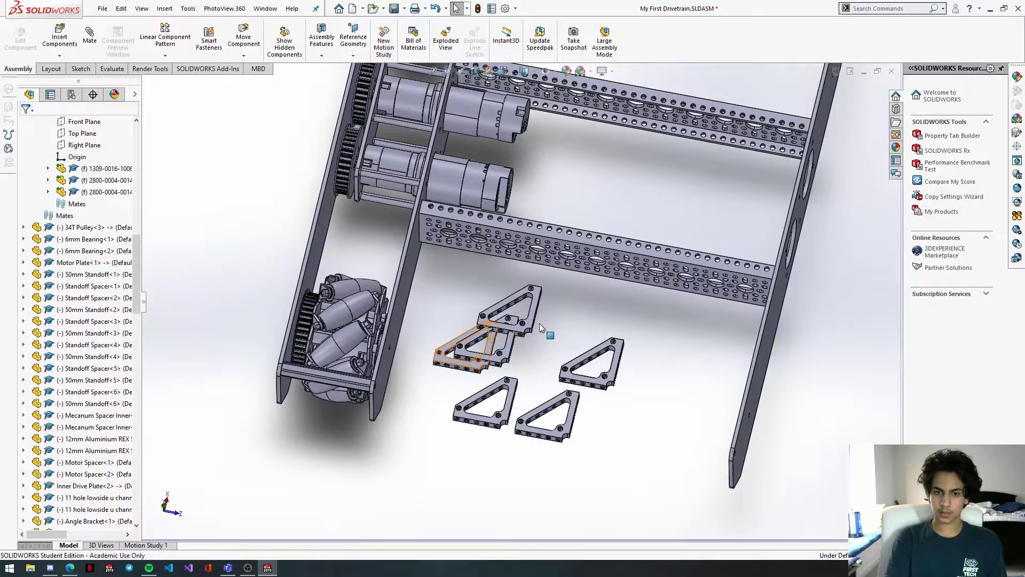
Step: Mate the first Angle Bracket's short three-hole side face coincident with the second channel's large perforated face
scroll(483, 326, "down", 10)
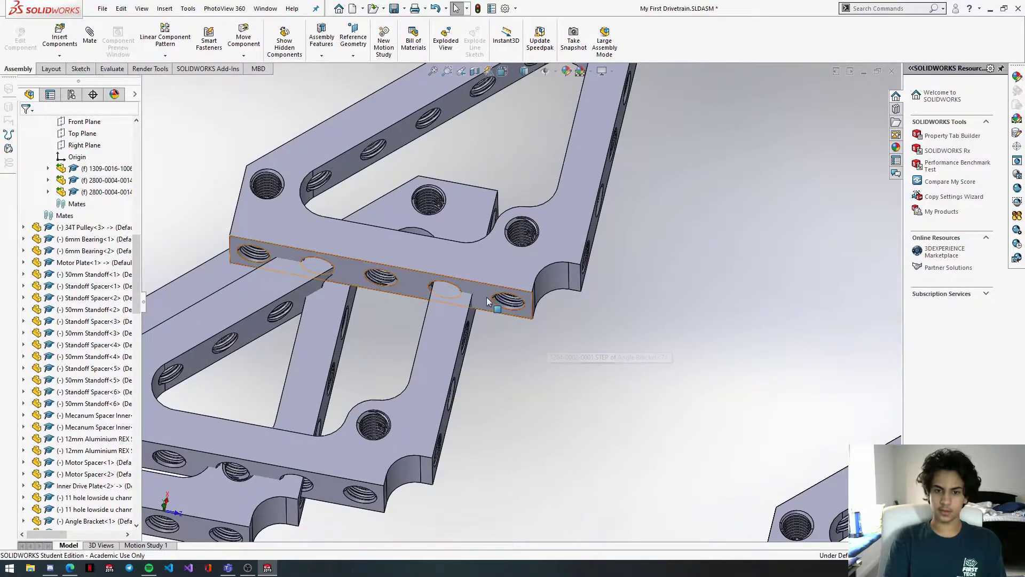
left_click(486, 297)
scroll(536, 313, "up", 7)
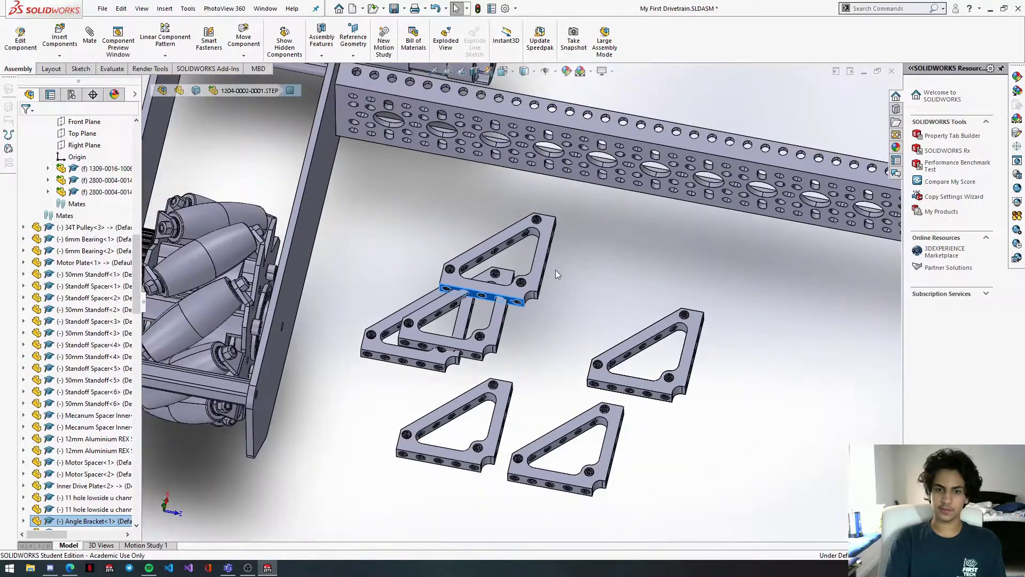
middle_click_drag(562, 196, 520, 312)
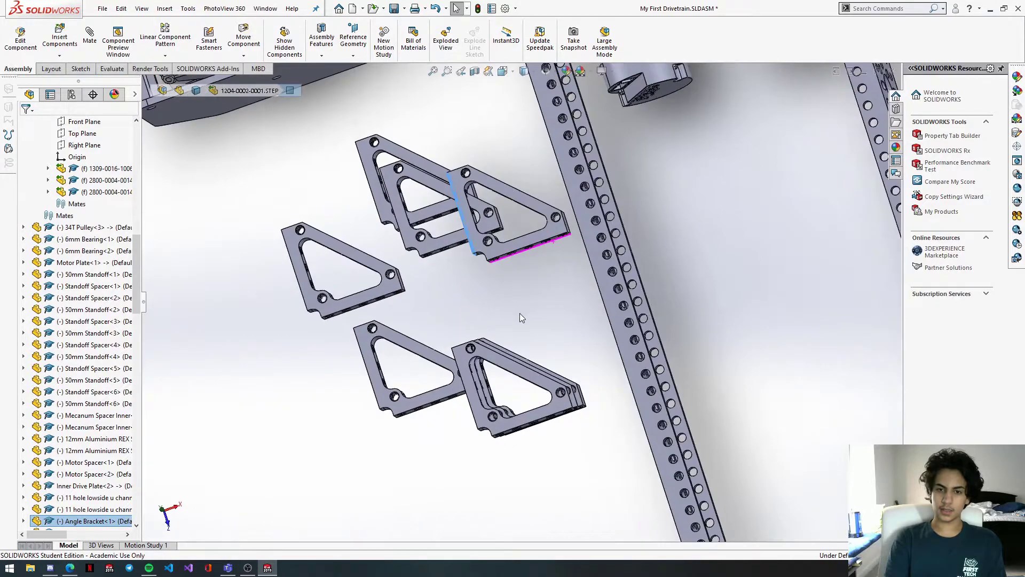
scroll(520, 313, "up", 3)
scroll(805, 165, "down", 1)
middle_click_drag(639, 192, 728, 158)
scroll(729, 159, "down", 2)
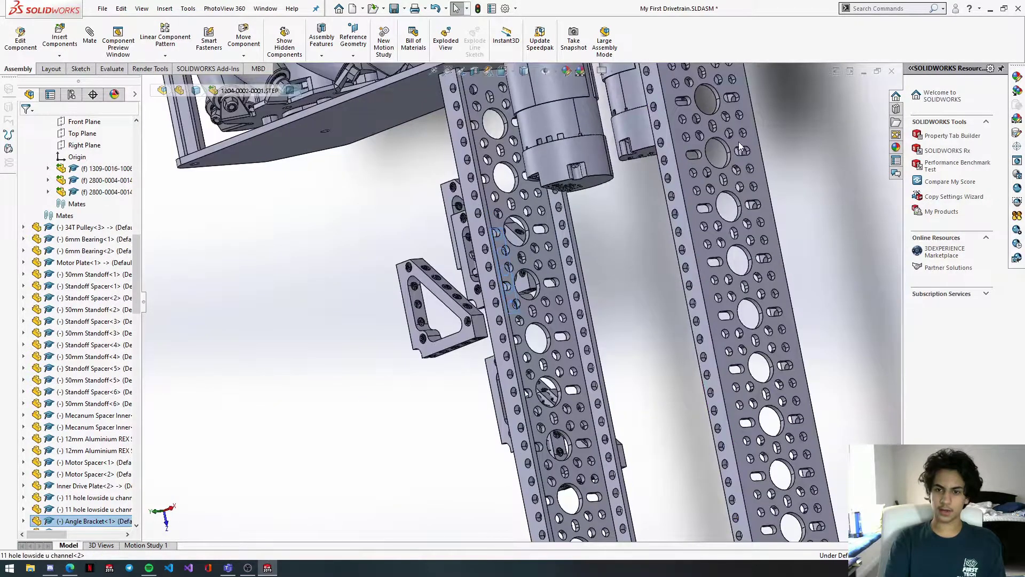
left_click(741, 143)
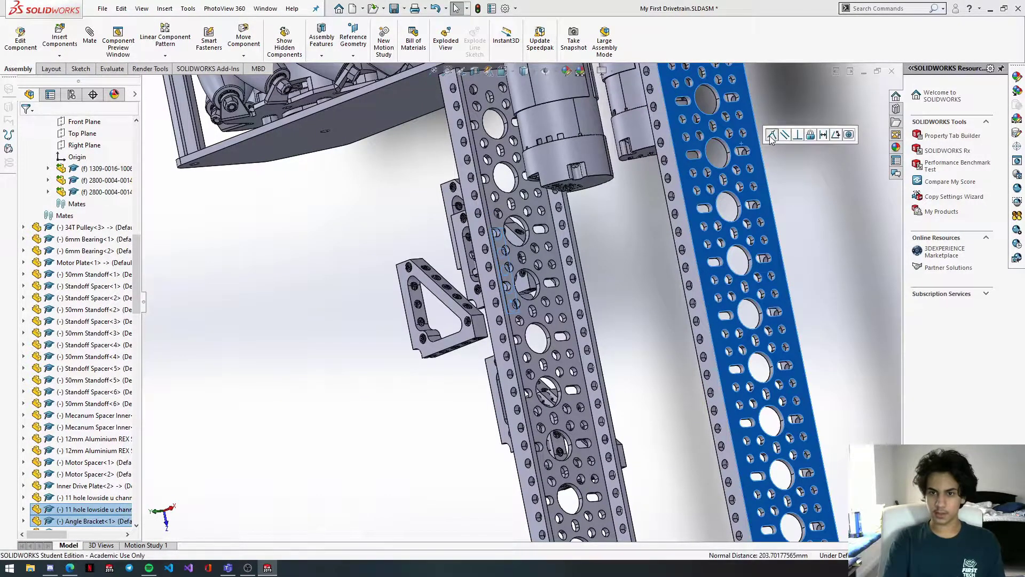
left_click(771, 136)
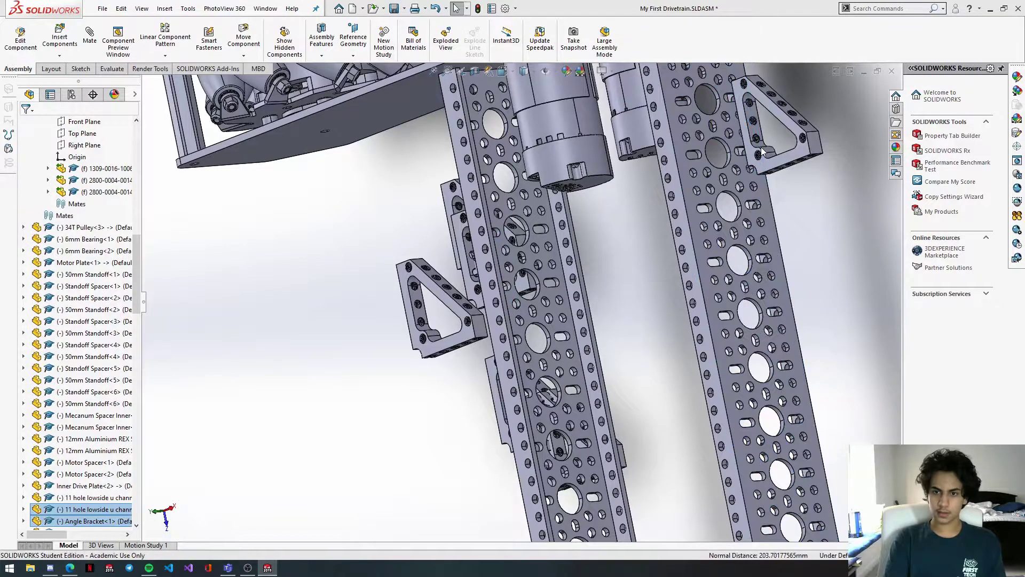
Step: Mate one end hole of the first Angle Bracket's five-hole face concentric with the fifth edge-row opening from the second channel's end
scroll(760, 147, "down", 3)
scroll(661, 134, "down", 3)
middle_click_drag(660, 133, 695, 198)
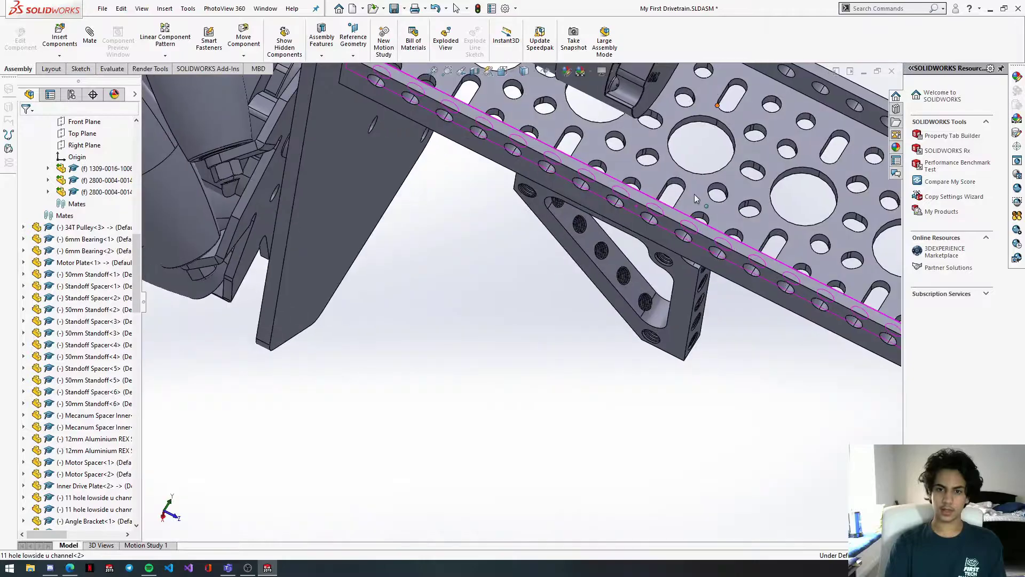
middle_click_drag(652, 313, 548, 242)
scroll(534, 211, "down", 3)
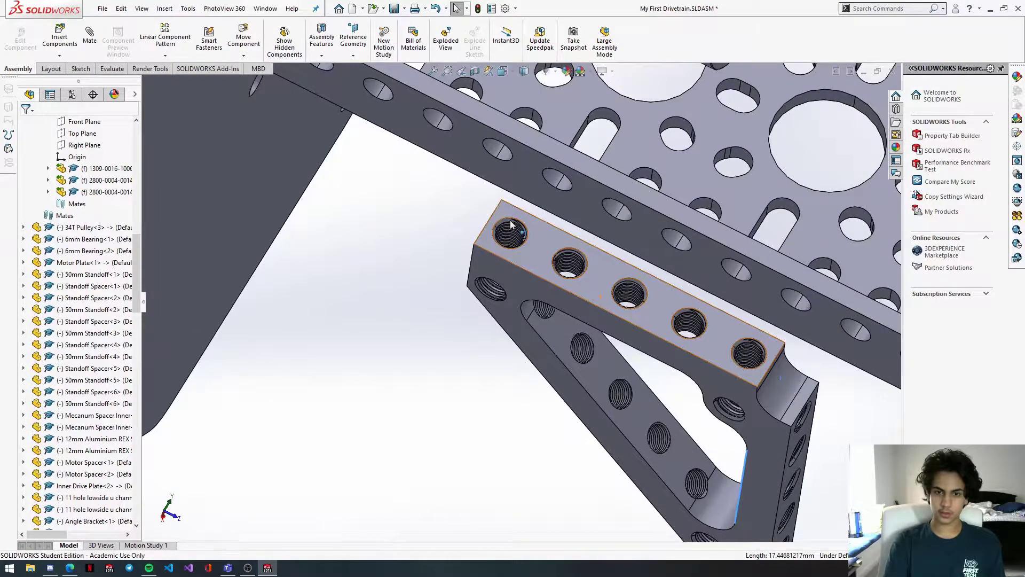
left_click(509, 224)
scroll(520, 224, "up", 5)
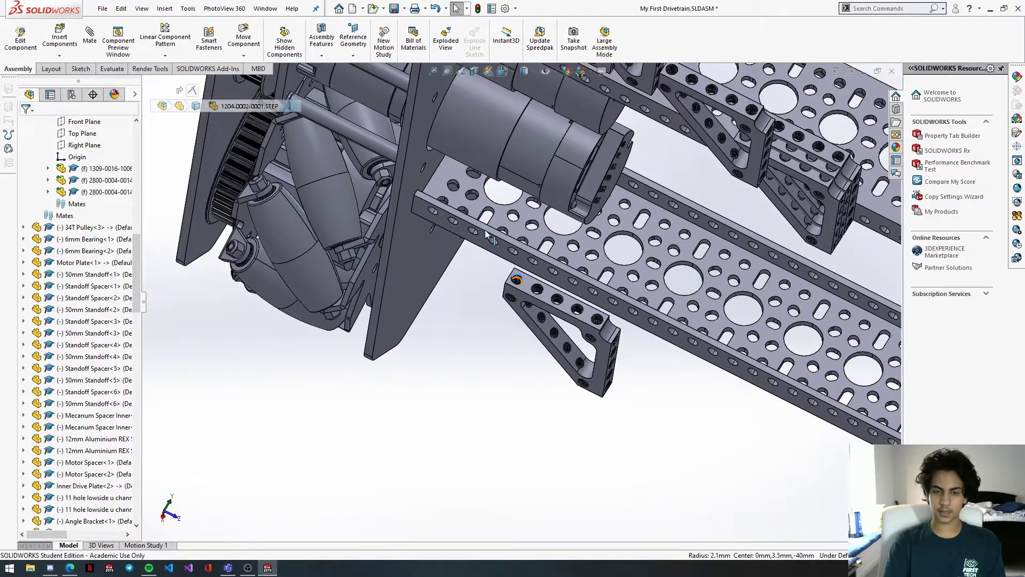
scroll(532, 227, "down", 5)
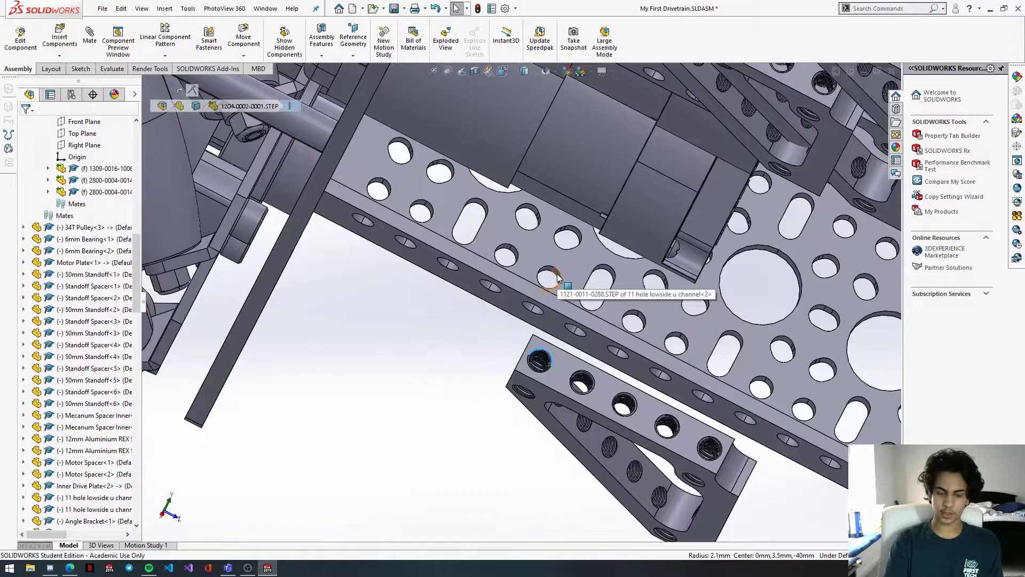
left_click(555, 276, "ctrl")
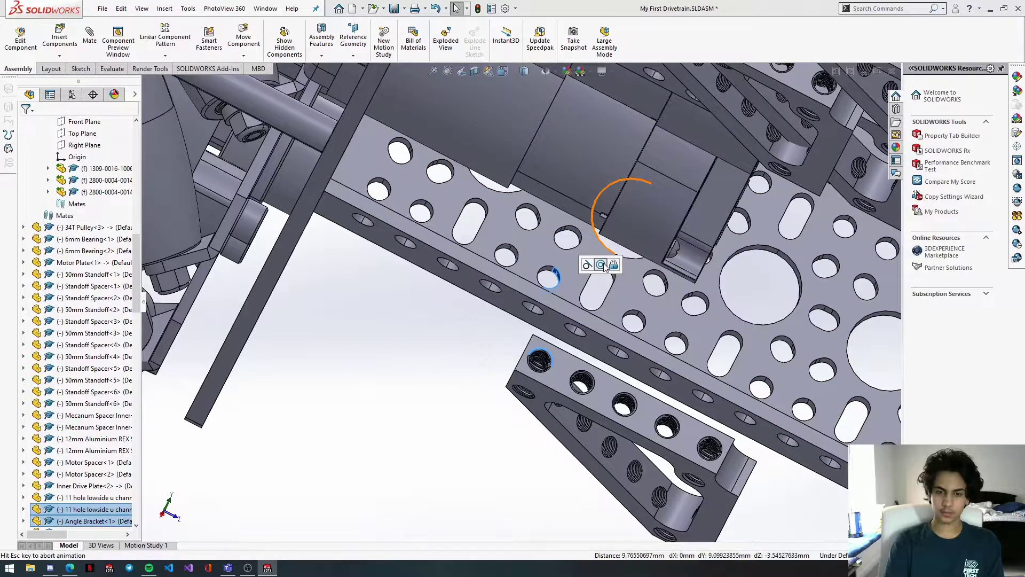
left_click(602, 265)
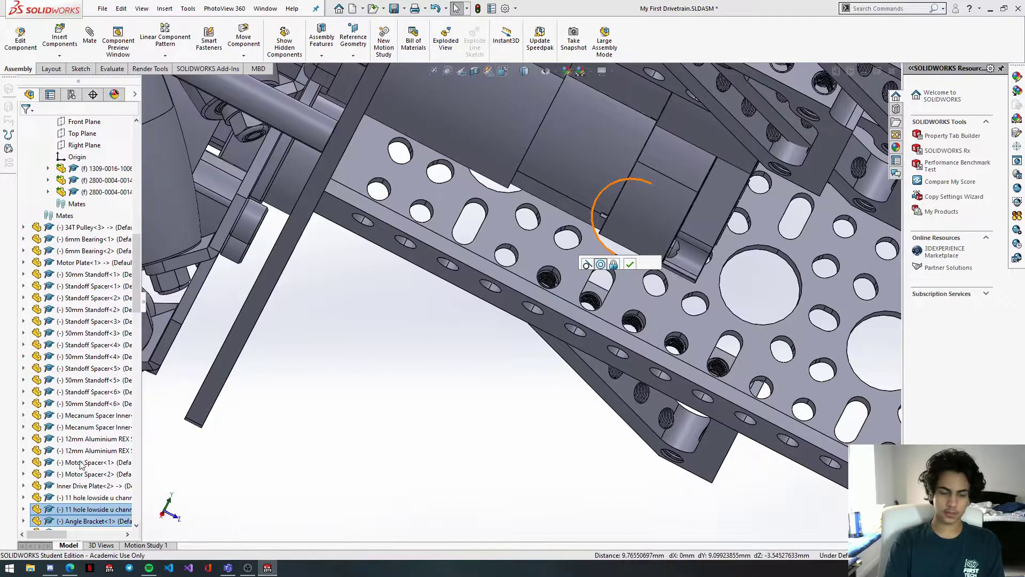
key("Return")
Step: Mate the hole at the other end of the bracket's five-hole face concentric with the channel's outermost corner hole
mouse_move(733, 445)
left_mouse_down()
mouse_move(725, 480)
mouse_move(727, 454)
left_mouse_up()
scroll(726, 453, "down", 5)
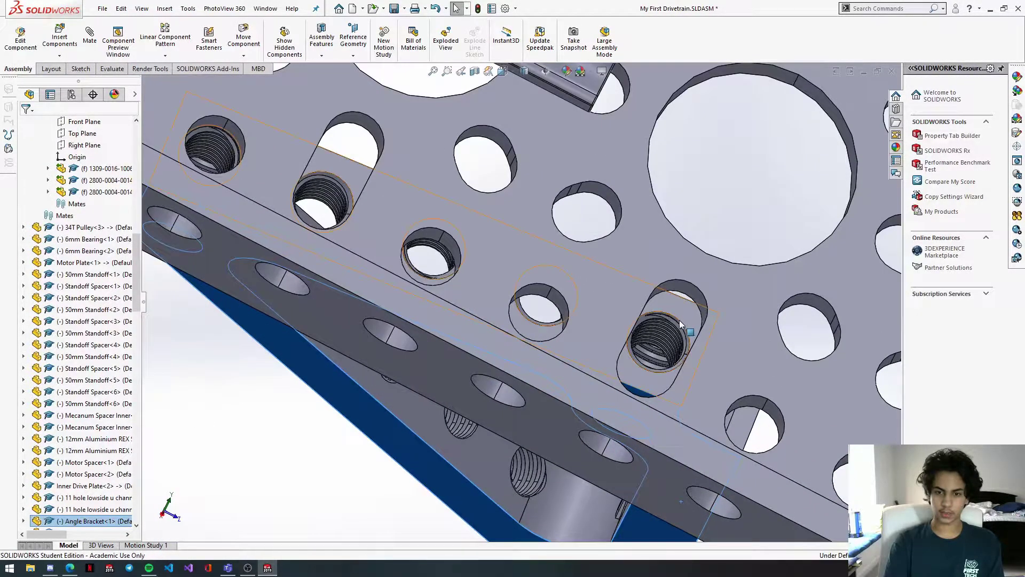
left_click(680, 326)
scroll(681, 326, "up", 8)
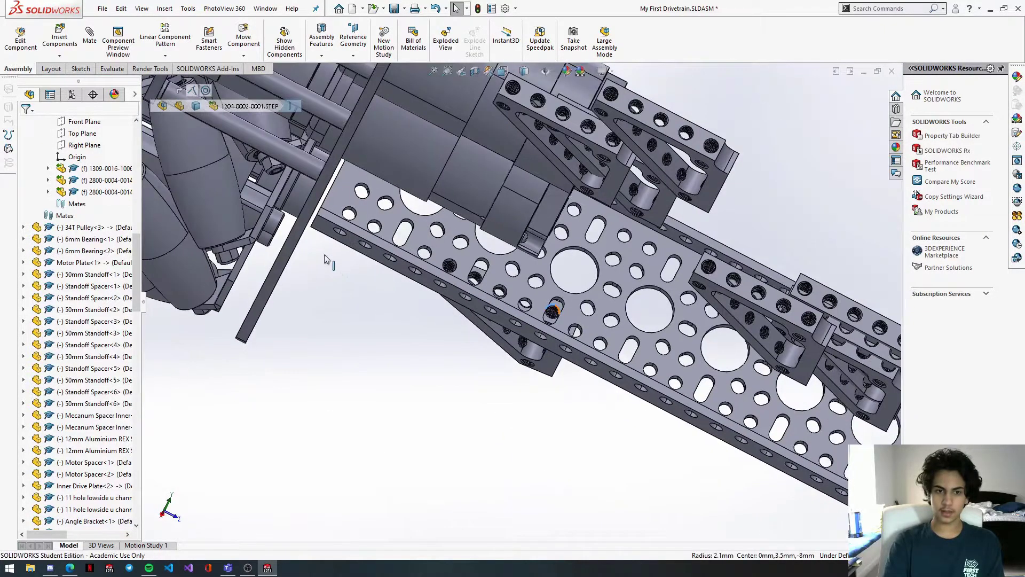
middle_click_drag(326, 257, 314, 236)
scroll(315, 224, "down", 1)
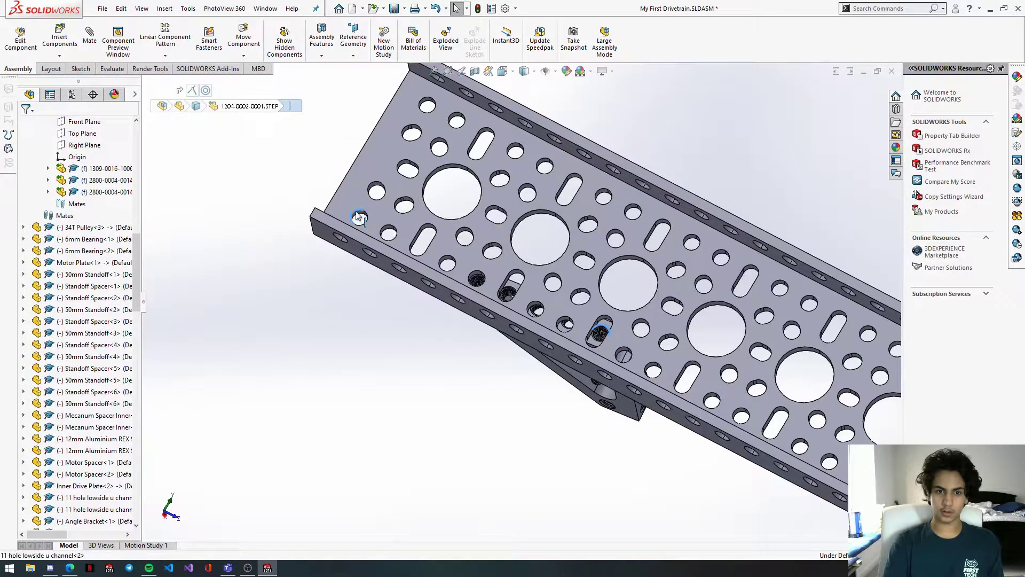
left_click(359, 216, "ctrl")
left_click(399, 203)
scroll(479, 338, "up", 3)
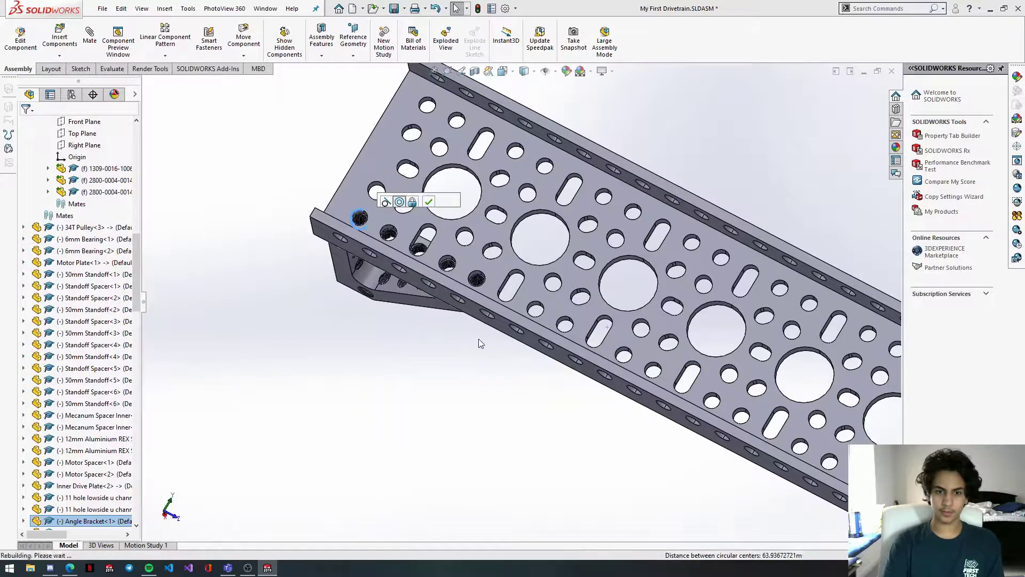
left_click(481, 352)
Step: Move the displaced channels back into place between the two Inner Drive Plates
middle_click_drag(482, 348, 422, 404)
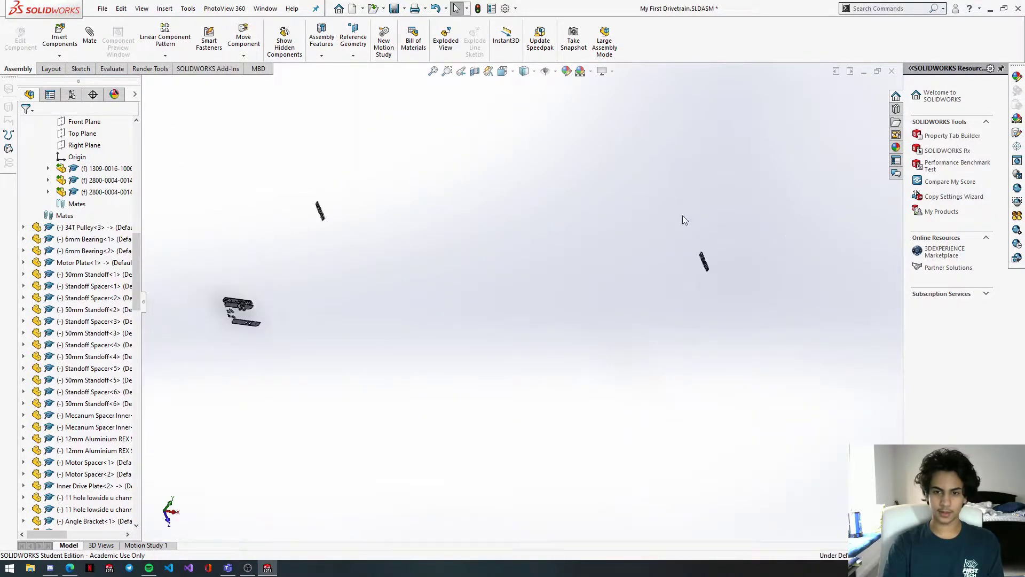
left_click(703, 264)
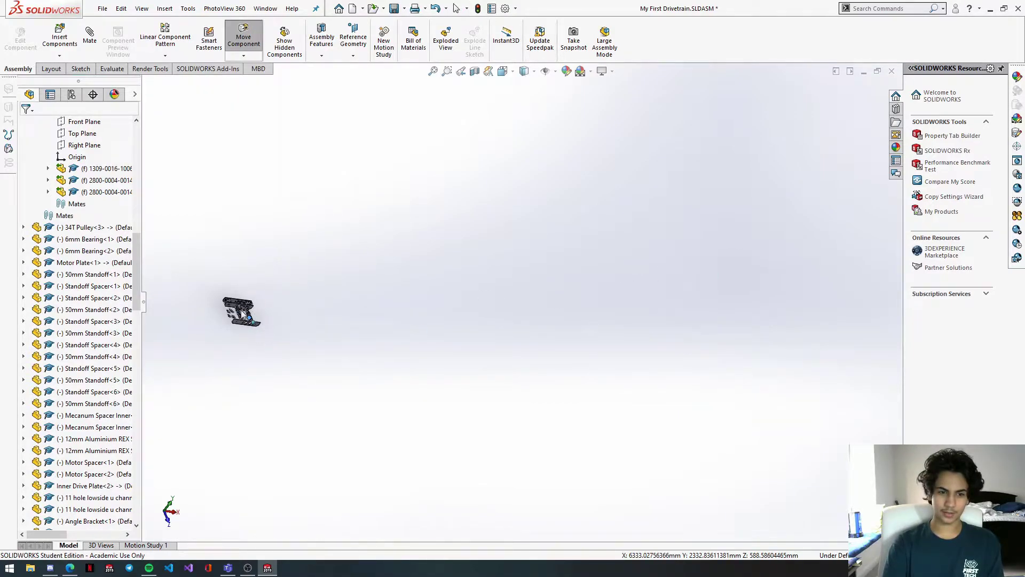
scroll(274, 315, "down", 10)
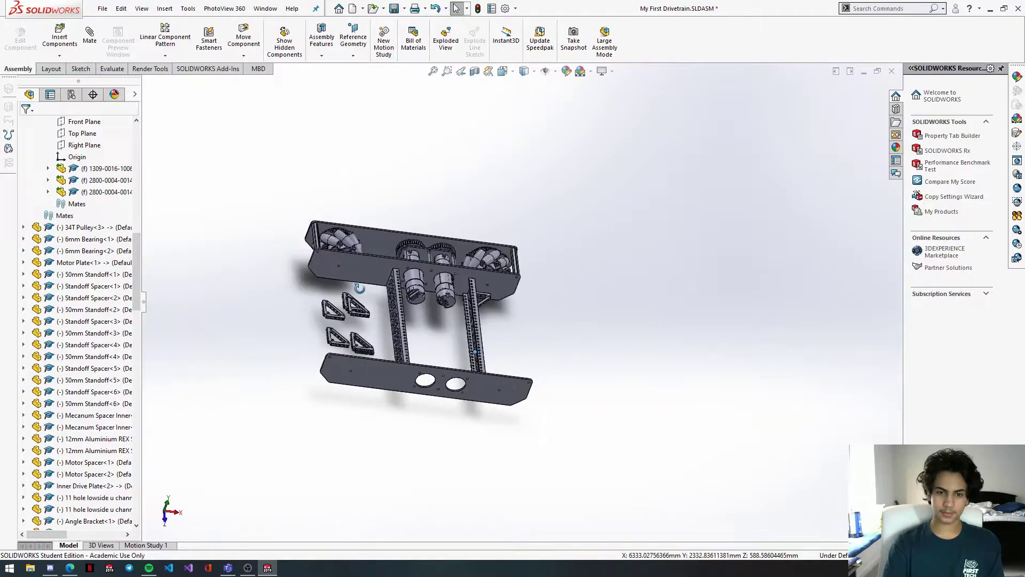
scroll(464, 297, "down", 5)
middle_click_drag(485, 283, 491, 345)
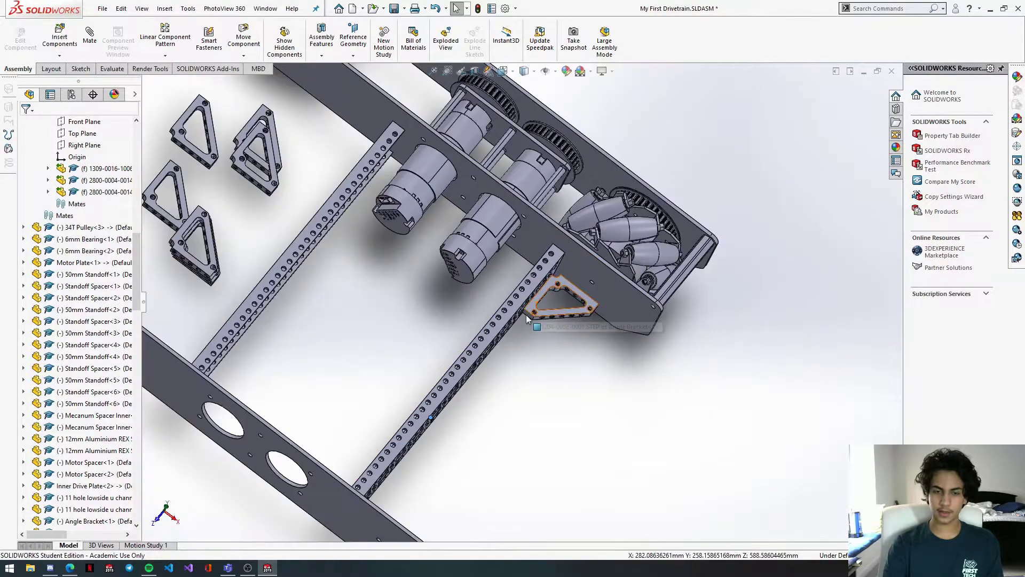
scroll(527, 319, "up", 6)
scroll(374, 249, "down", 6)
mouse_move(378, 249)
middle_mouse_down()
mouse_move(322, 249)
mouse_move(368, 264)
middle_mouse_up()
scroll(380, 272, "down", 6)
left_click(392, 270)
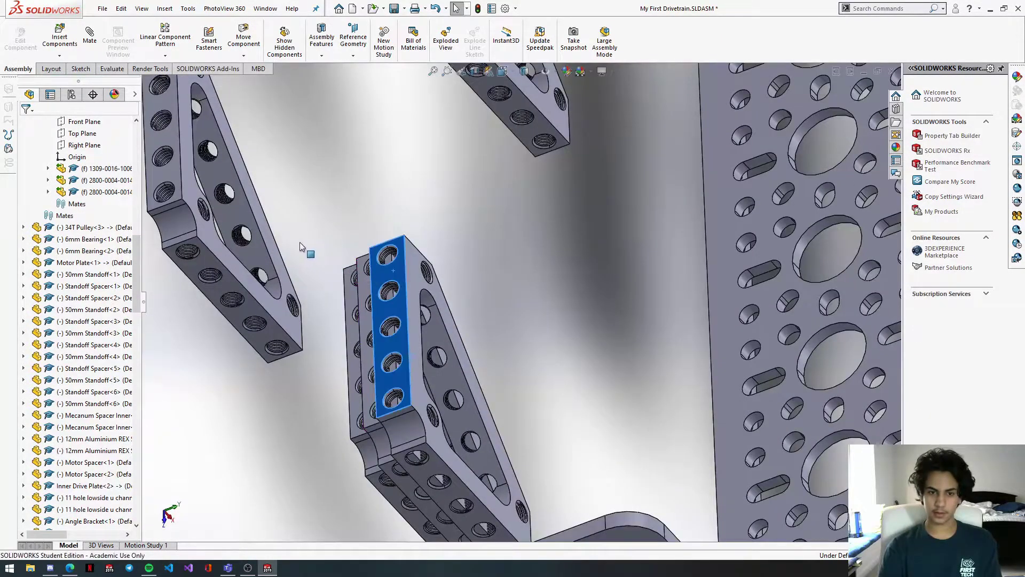
scroll(302, 245, "up", 10)
scroll(642, 311, "down", 8)
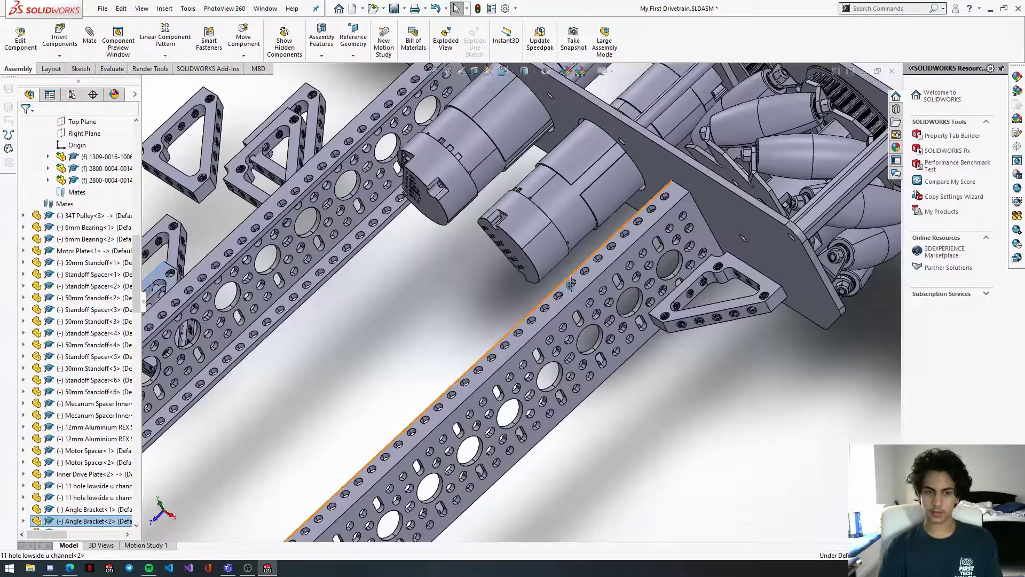
middle_click_drag(571, 284, 428, 292)
scroll(427, 293, "up", 5)
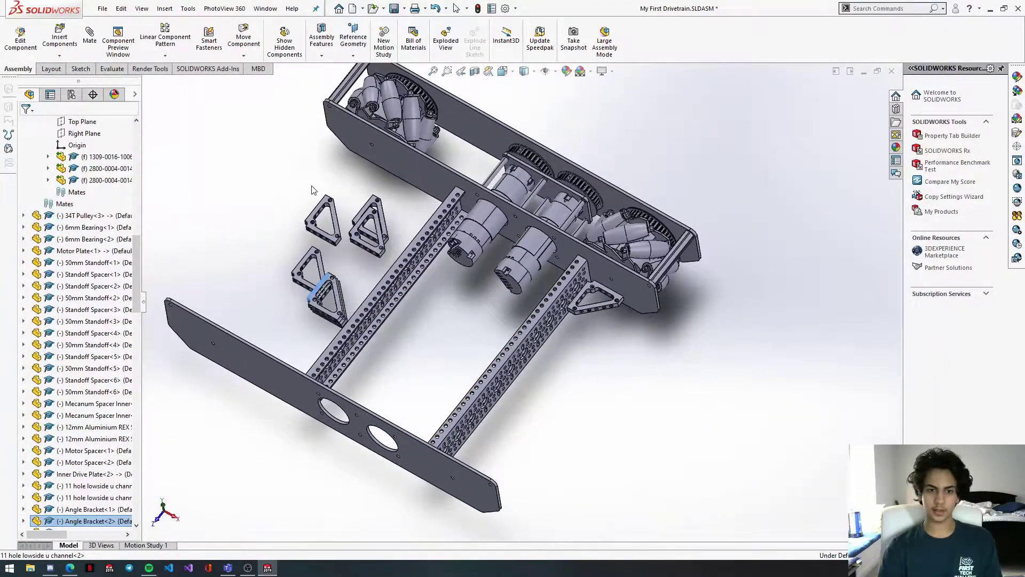
middle_click_drag(315, 180, 297, 173)
Step: Delete all the loose Angle Bracket copies beside the front channel, keeping only the bracket mated to the second channel
left_click_drag(295, 167, 357, 316)
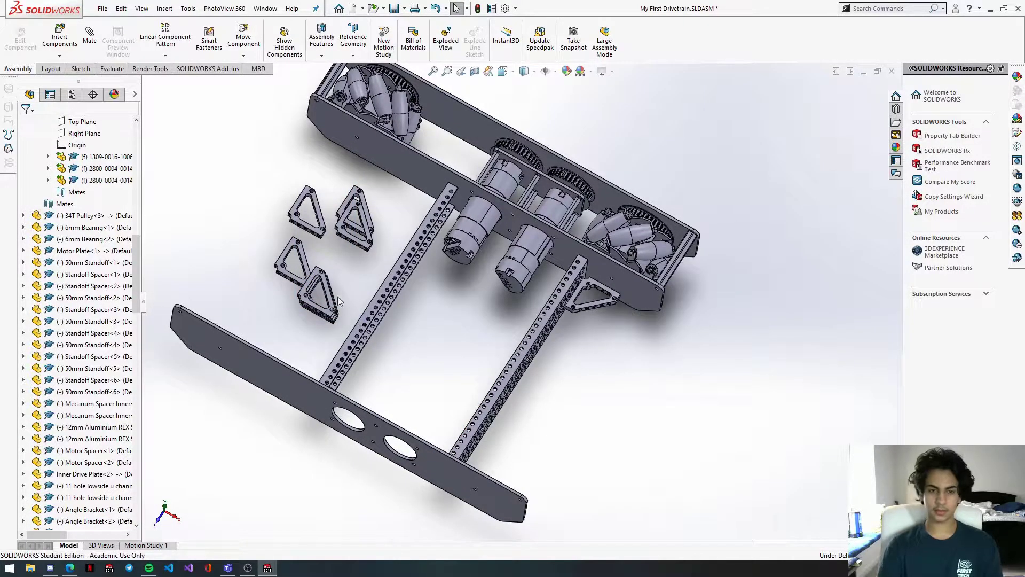
left_click_drag(312, 278, 361, 319)
key("Delete")
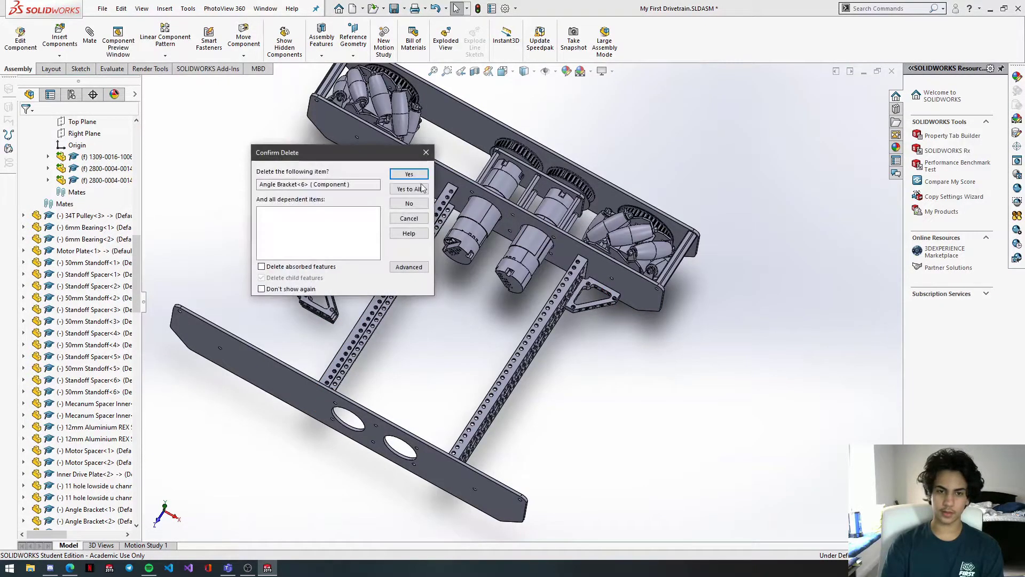
left_click(411, 177)
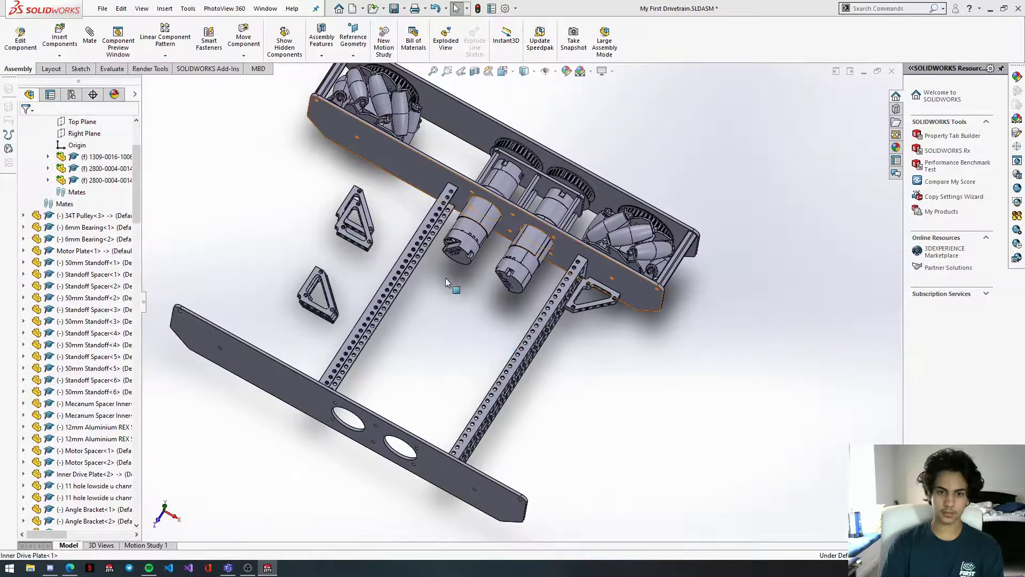
left_click(413, 178)
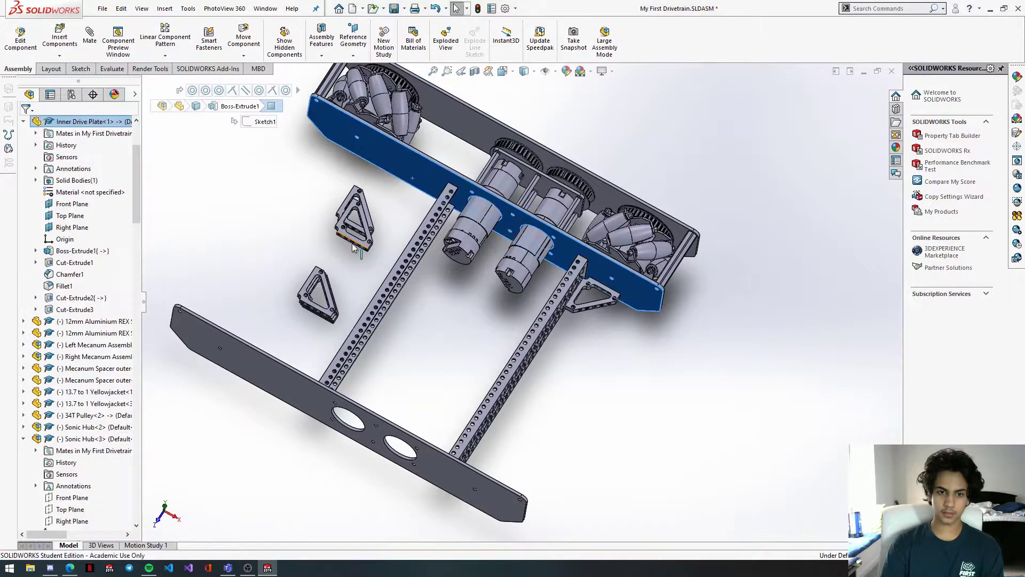
left_click(353, 242)
key("Delete")
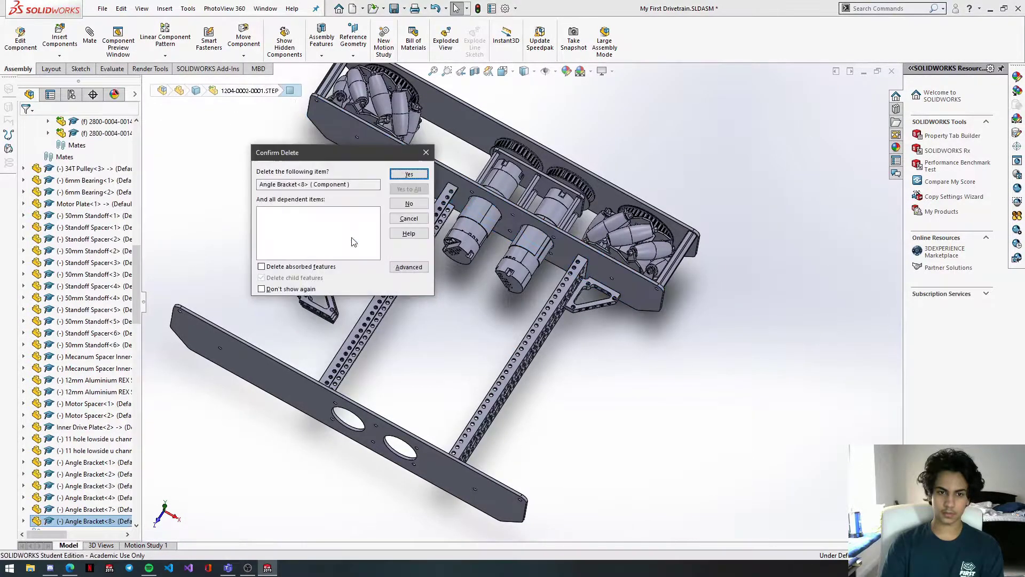
left_click(400, 175)
middle_click_drag(322, 235, 280, 192)
left_click_drag(276, 188, 370, 374)
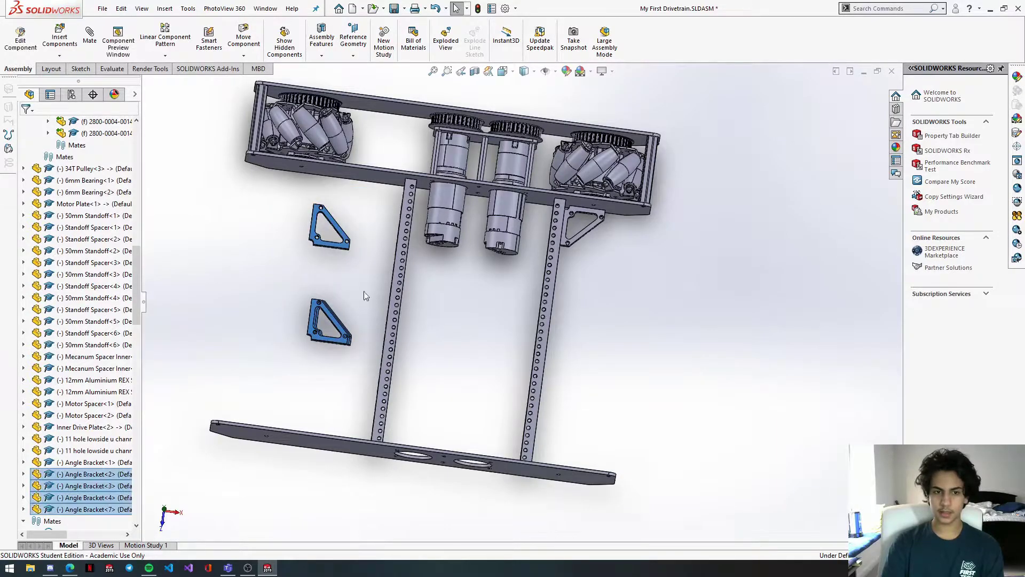
key("Delete")
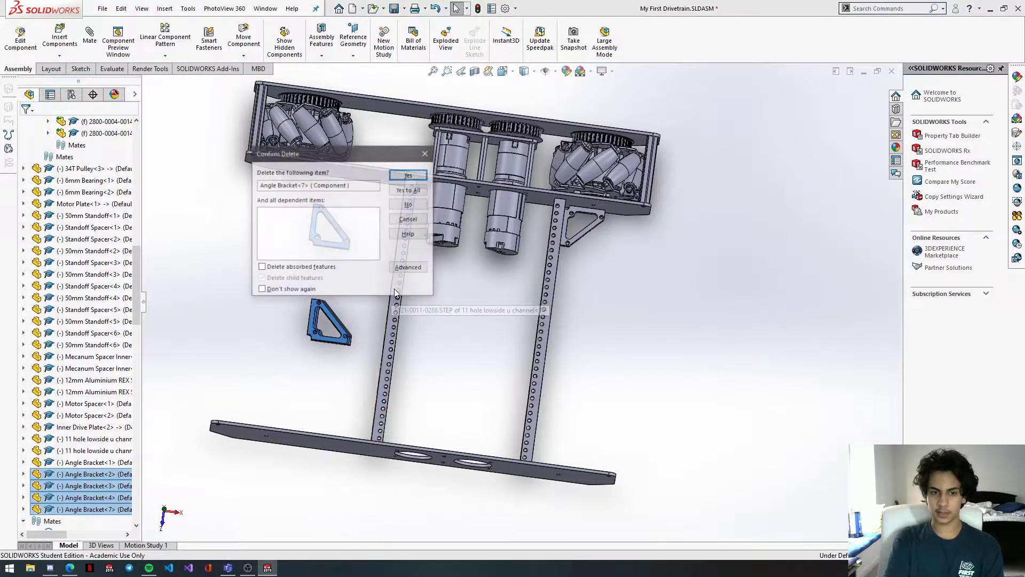
left_click(409, 189)
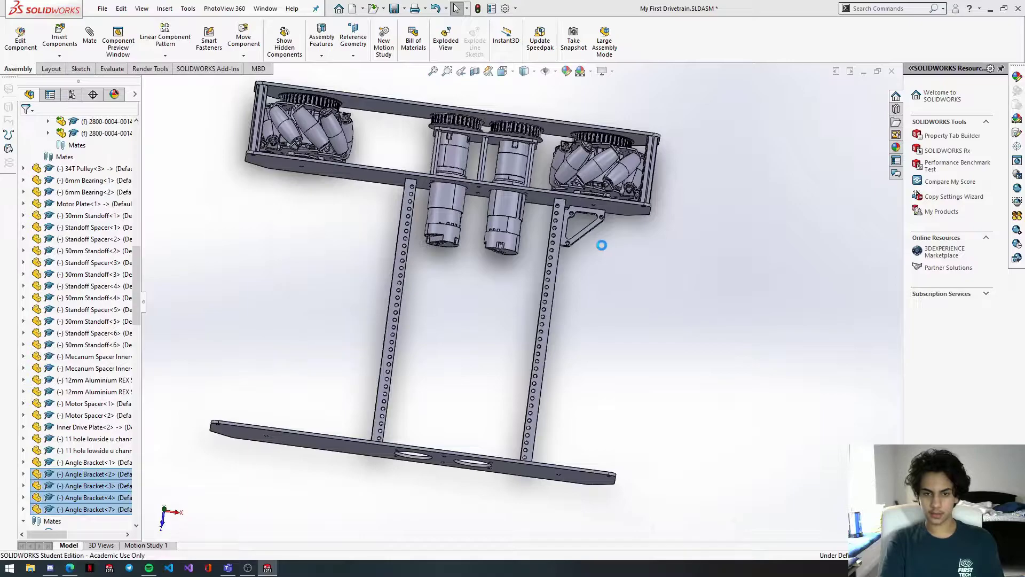
Step: Copy the mated Angle Bracket and position the new instance next to it, beside the second channel
scroll(593, 235, "down", 3)
scroll(568, 229, "down", 3)
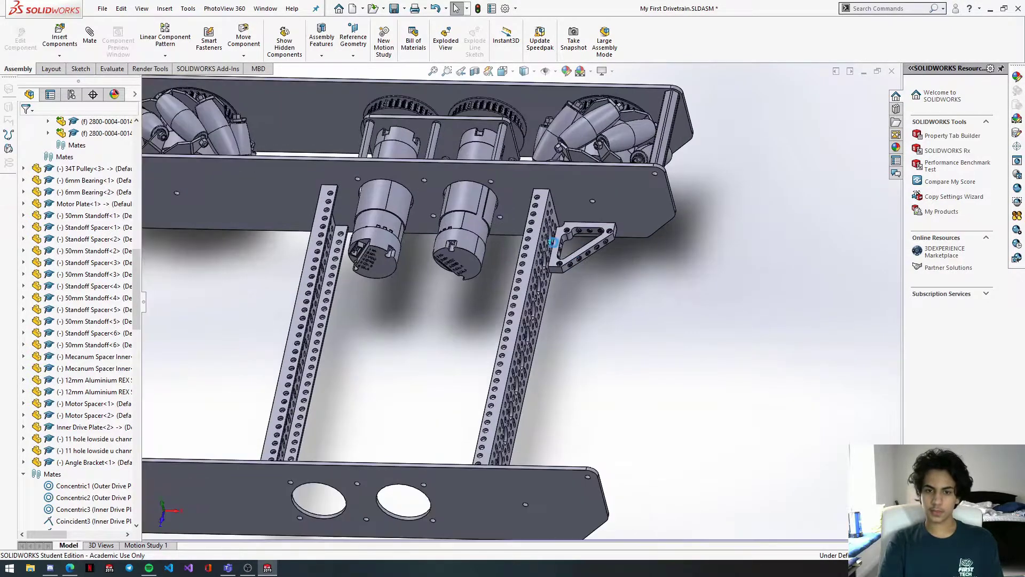
scroll(561, 245, "down", 2)
left_click(561, 246)
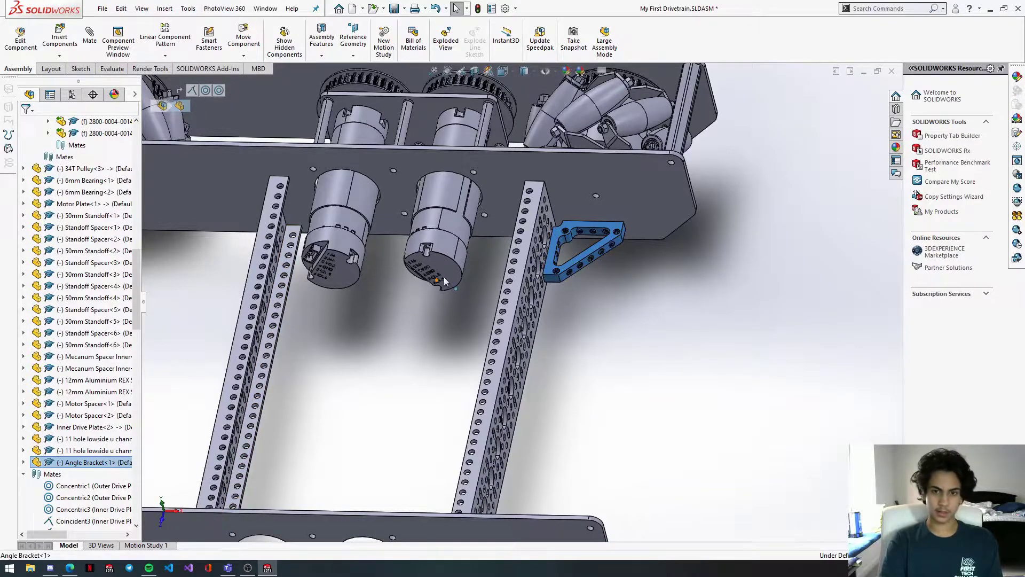
left_click(576, 203)
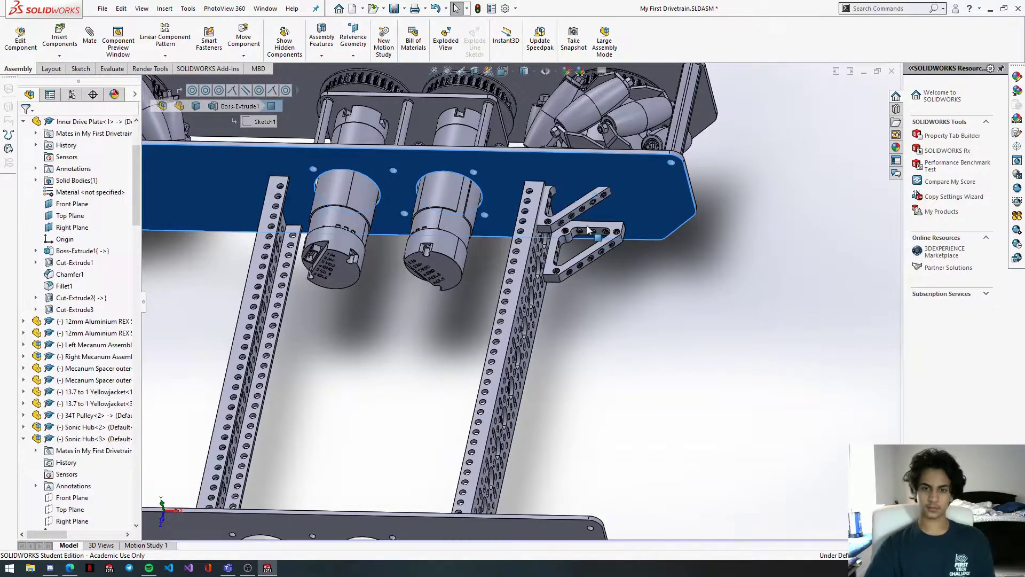
scroll(584, 235, "down", 6)
left_click(538, 245)
left_click_drag(538, 245, 487, 247)
Step: Mate the end hole of the copied Angle Bracket's five-hole face, farthest from the Inner Drive Plate, concentric with a channel edge-row hole
scroll(501, 246, "down", 10)
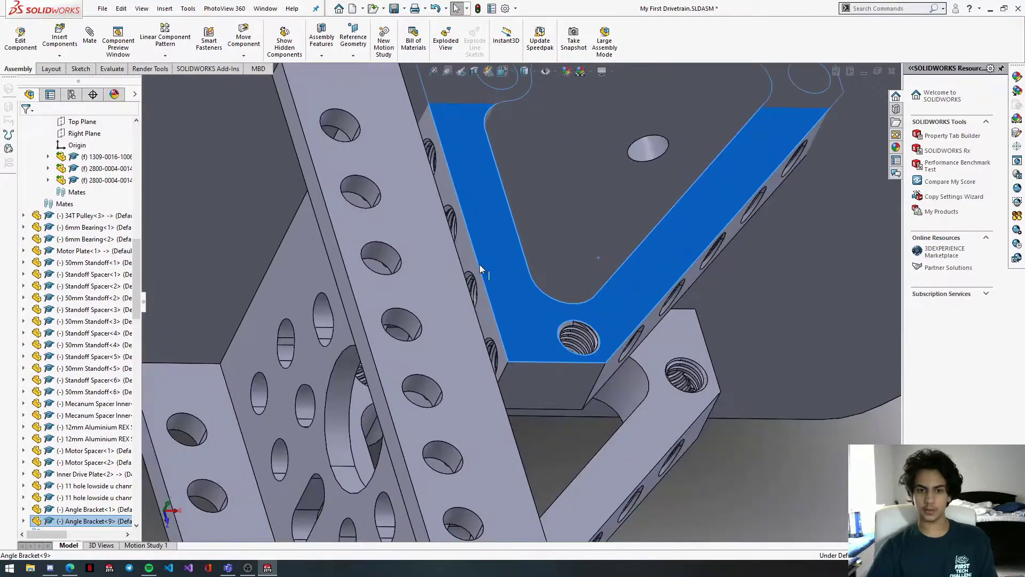
left_click(492, 357)
middle_click_drag(540, 375, 470, 389)
scroll(488, 372, "up", 4)
scroll(469, 389, "down", 3)
left_click(483, 373, "ctrl")
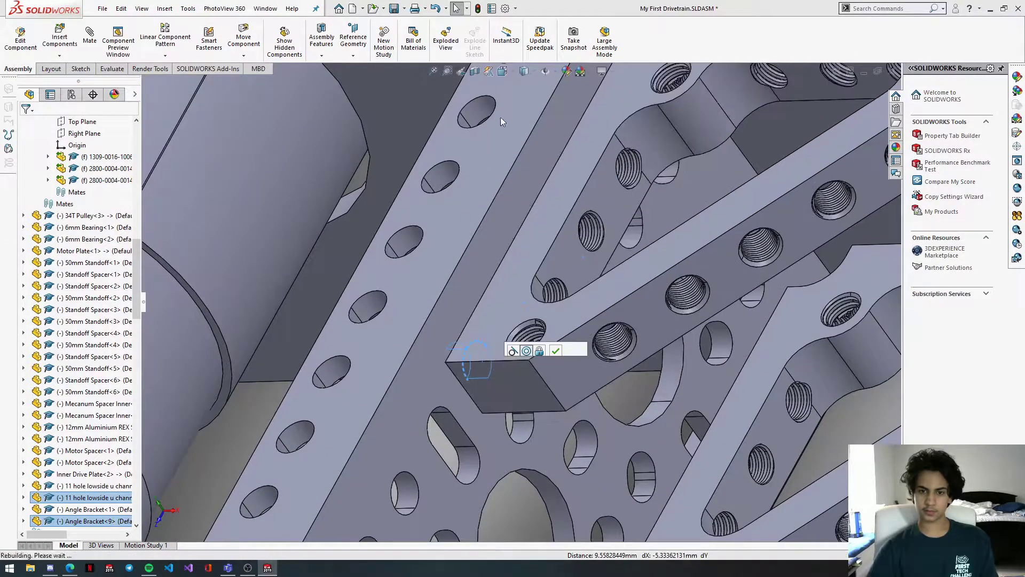
scroll(622, 138, "up", 1)
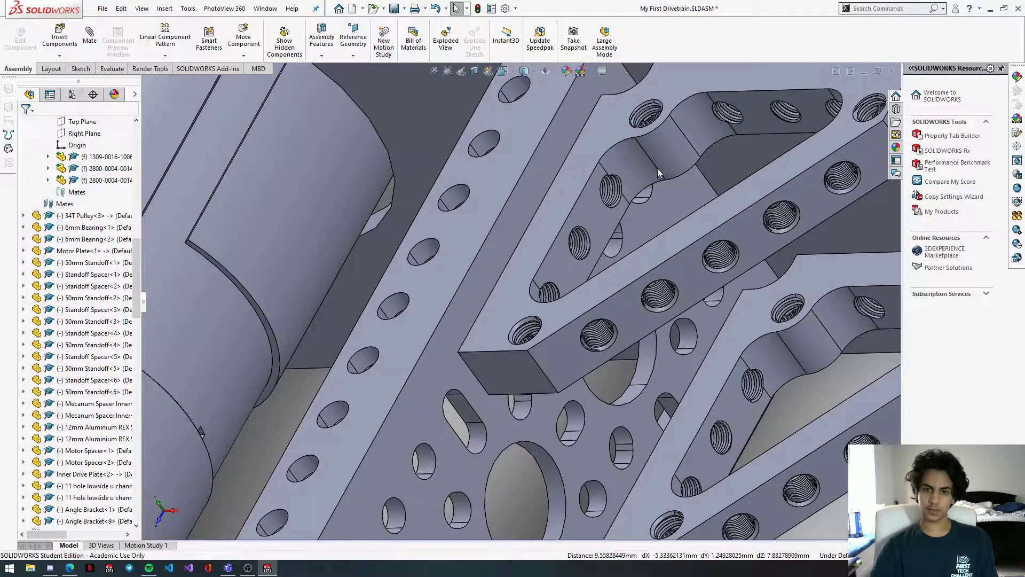
Step: Pull the copied bracket away from the channel and mate its other end hole concentric with the channel's outermost corner hole
middle_click_drag(655, 168, 646, 178)
scroll(646, 178, "up", 3)
left_click_drag(576, 219, 674, 211)
middle_click_drag(675, 211, 658, 216)
scroll(628, 221, "down", 4)
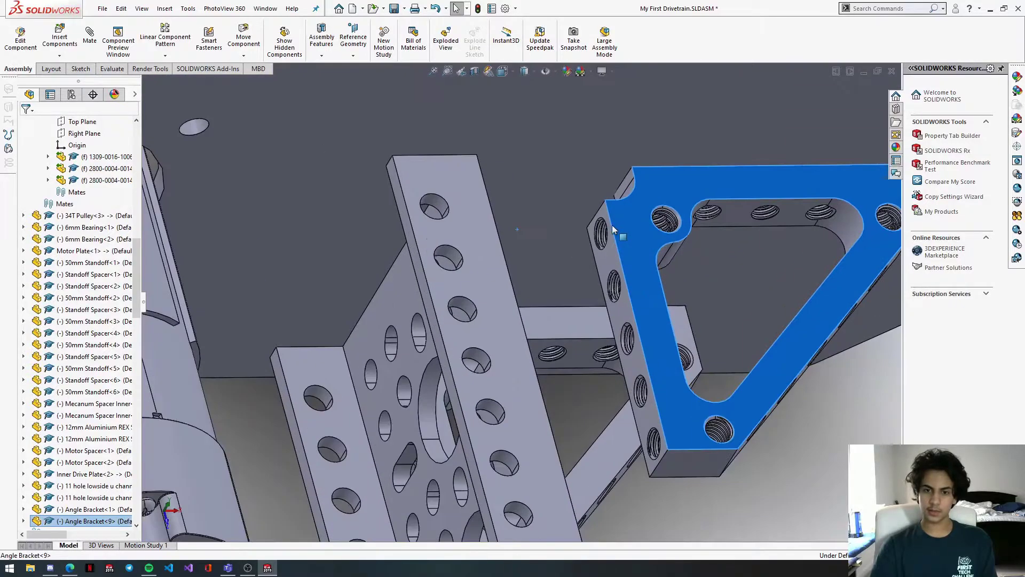
left_click(583, 227)
middle_click_drag(600, 227, 480, 258)
left_click(481, 258, "ctrl")
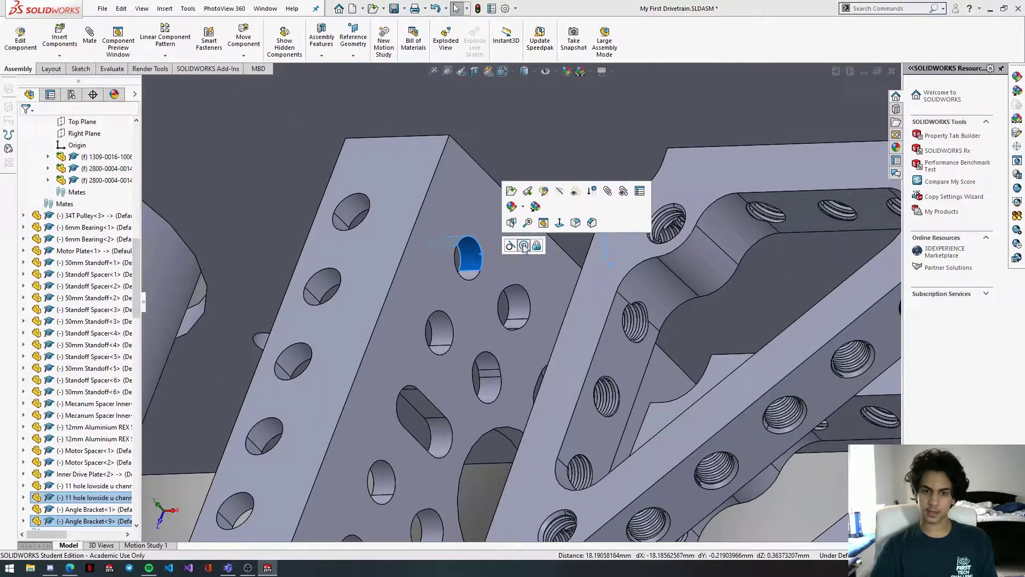
left_click(524, 246)
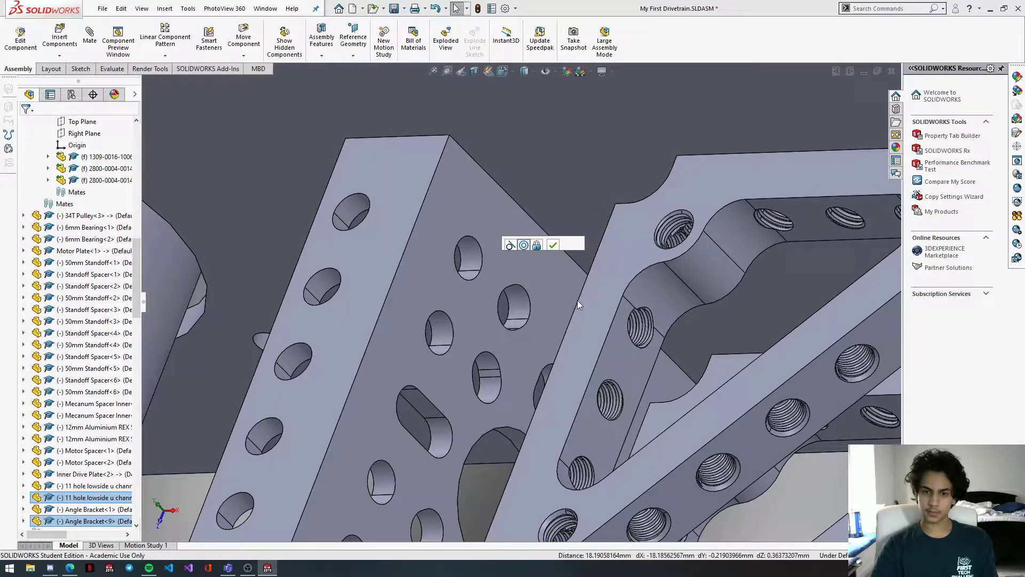
key("Return")
Step: Mate the copied Angle Bracket's five-hole face coincident with the holed web face of the second channel
middle_click_drag(597, 297, 781, 308)
left_click(780, 308)
scroll(761, 299, "down", 3)
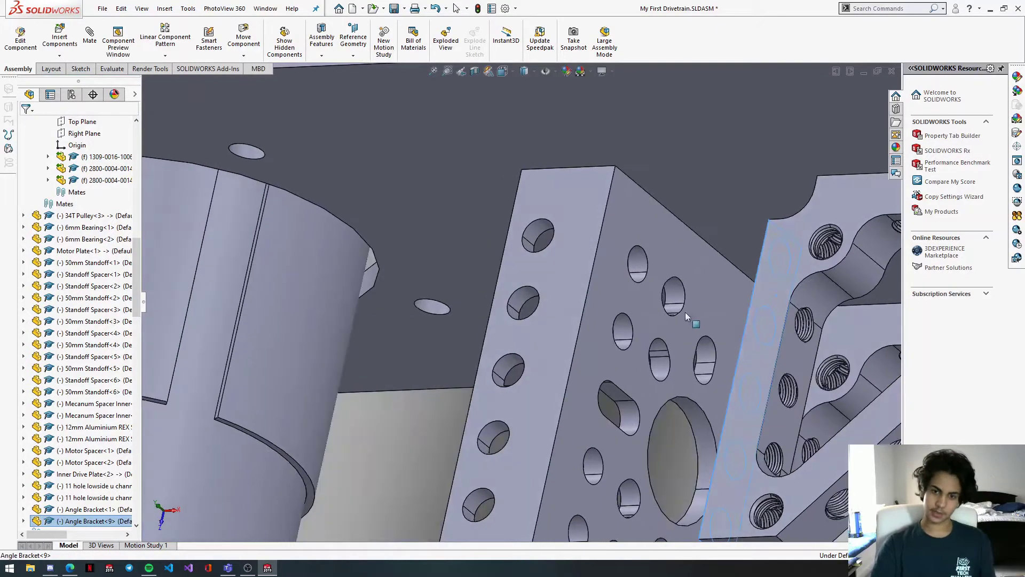
left_click(601, 292, "ctrl")
left_click(630, 283)
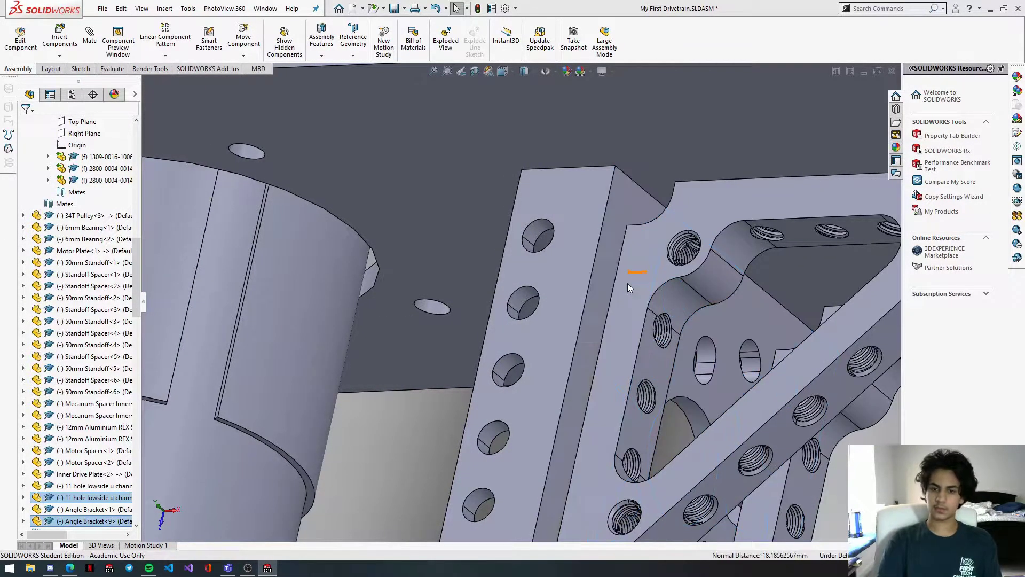
Step: Paste another Angle Bracket below the second channel's opposite end, near the other Inner Drive Plate
scroll(628, 288, "up", 10)
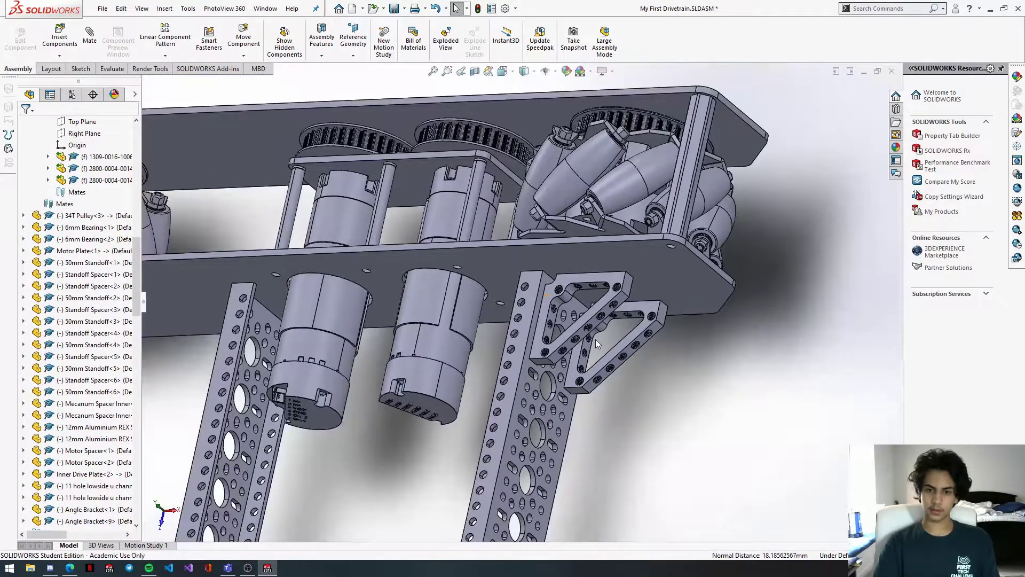
scroll(587, 352, "up", 5)
middle_click_drag(580, 369, 417, 464)
scroll(408, 468, "down", 3)
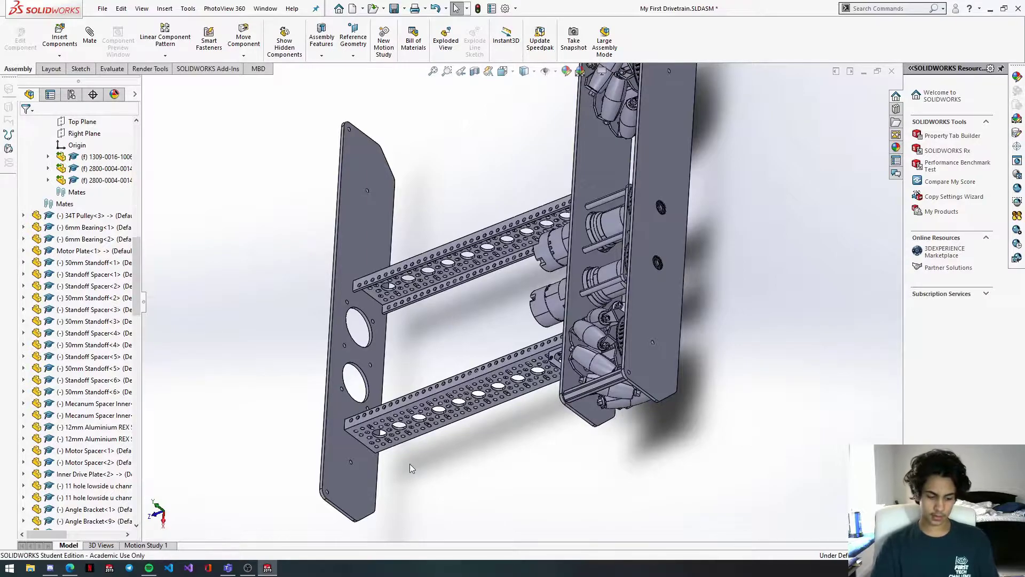
key("ctrl+v")
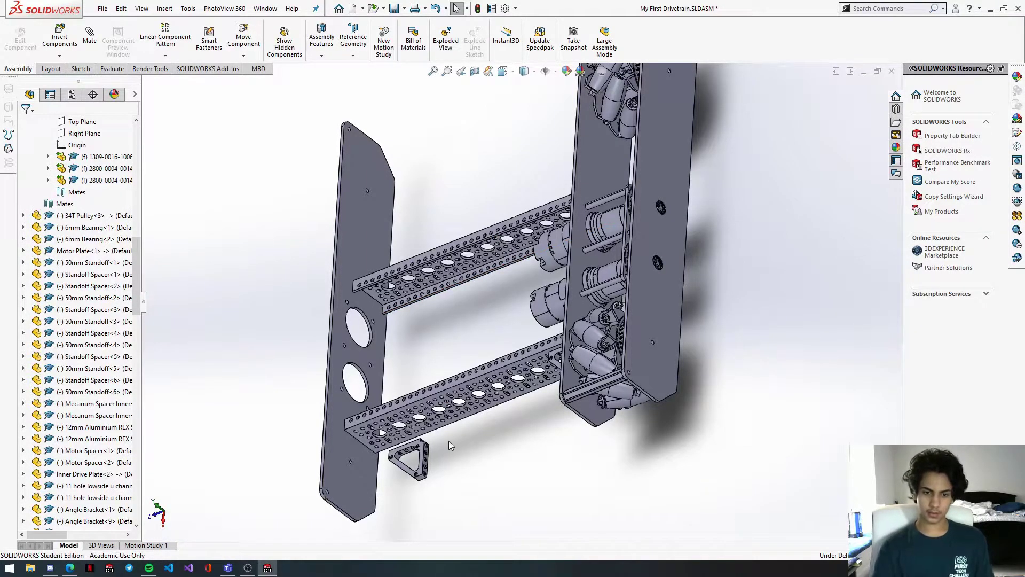
Step: Mate the pasted bracket's outer five-hole face coincident with the inner face of the Inner Drive Plate
scroll(449, 440, "down", 5)
left_click(401, 436)
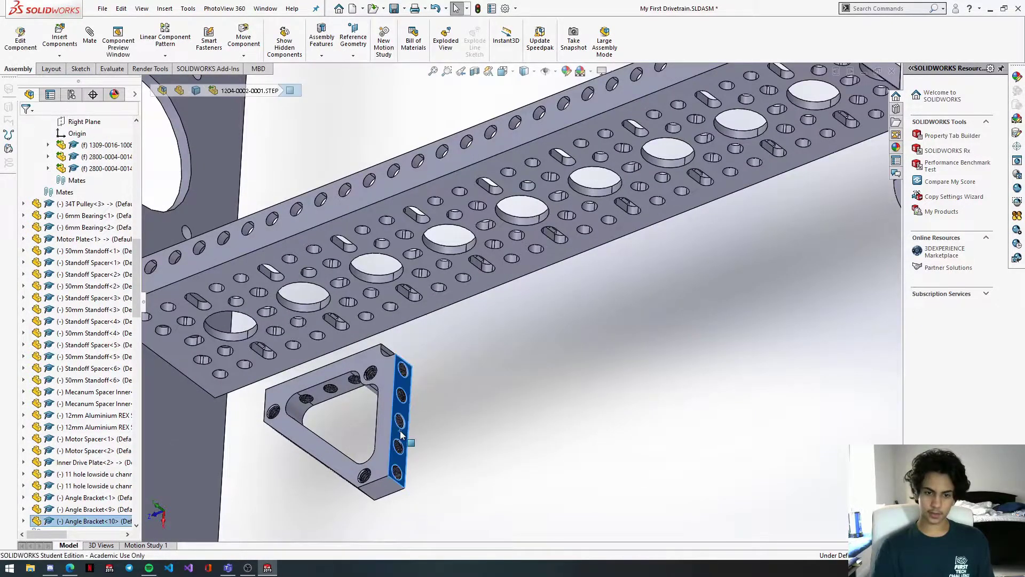
scroll(399, 431, "up", 5)
left_click(283, 400, "ctrl")
left_click(314, 392)
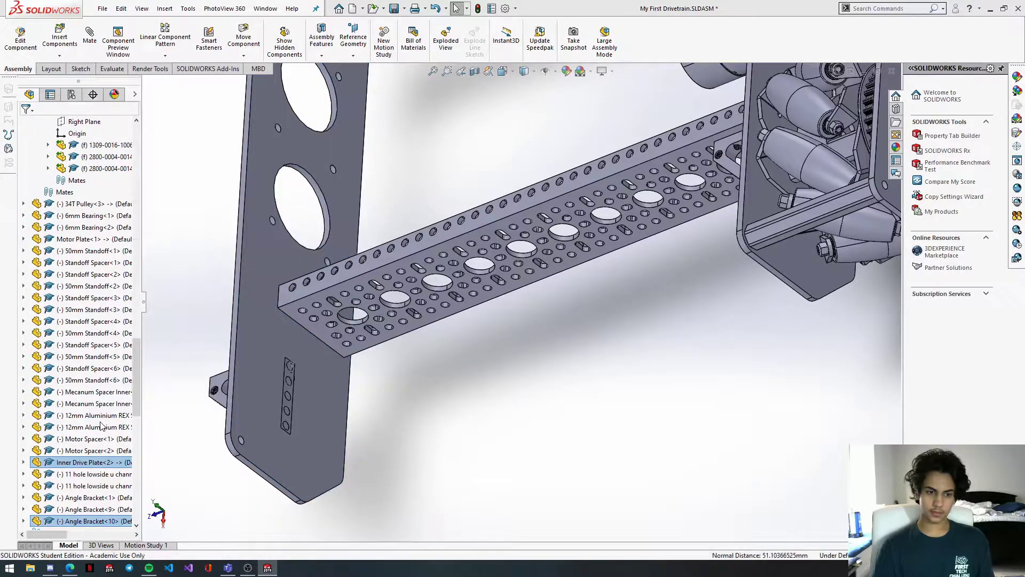
Step: Flip the alignment of the newest coincident mate so the bracket sits on the channel side of the Inner Drive Plate
scroll(98, 427, "down", 15)
right_click(105, 529)
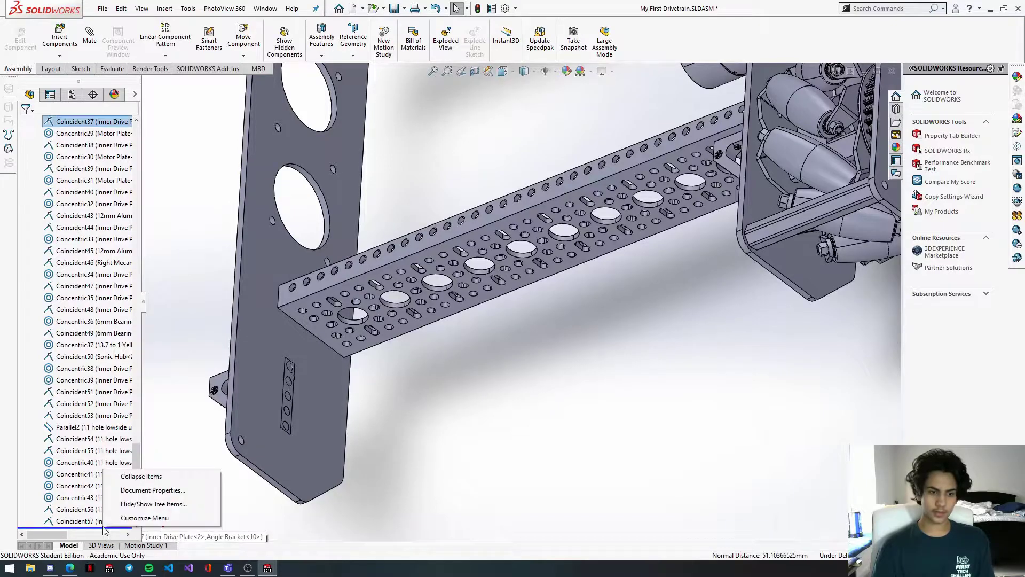
left_click(86, 521)
right_click(76, 521)
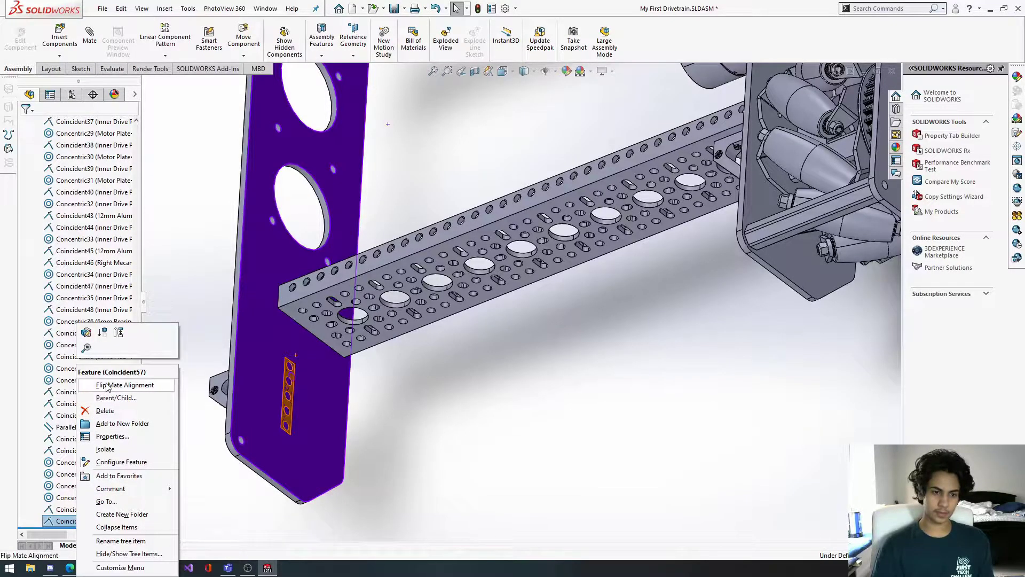
left_click(125, 385)
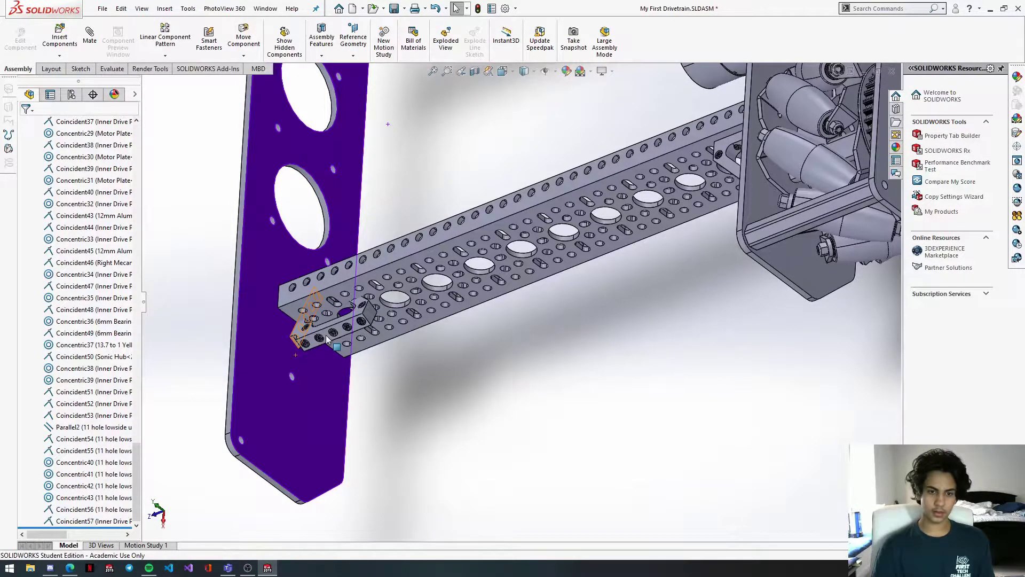
Step: Mate the new bracket's other perpendicular five-hole face coincident with the channel's holed web face
scroll(327, 338, "down", 5)
middle_click_drag(398, 321, 396, 327)
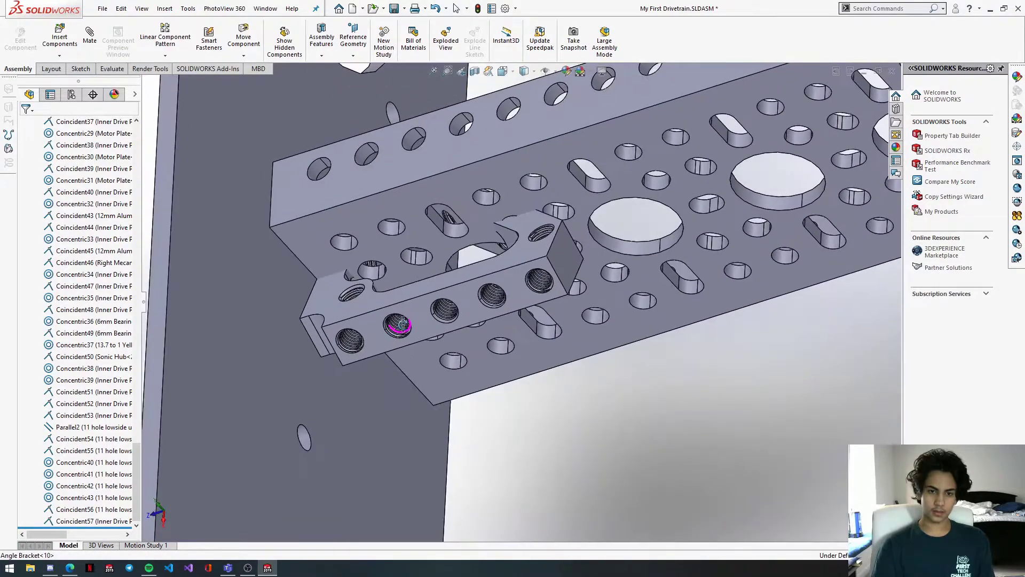
left_click(372, 337)
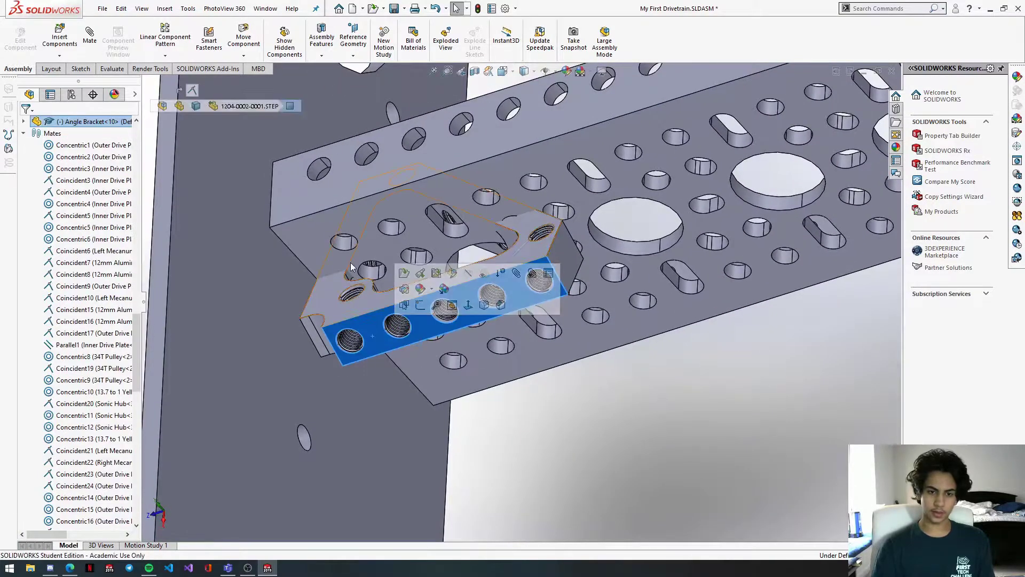
left_click(377, 221, "ctrl")
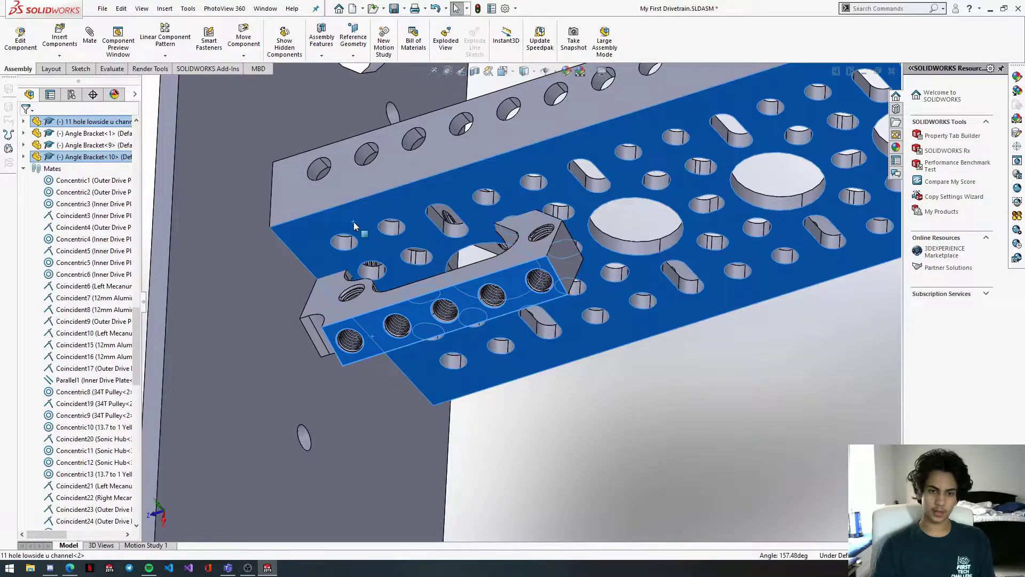
left_click(383, 213)
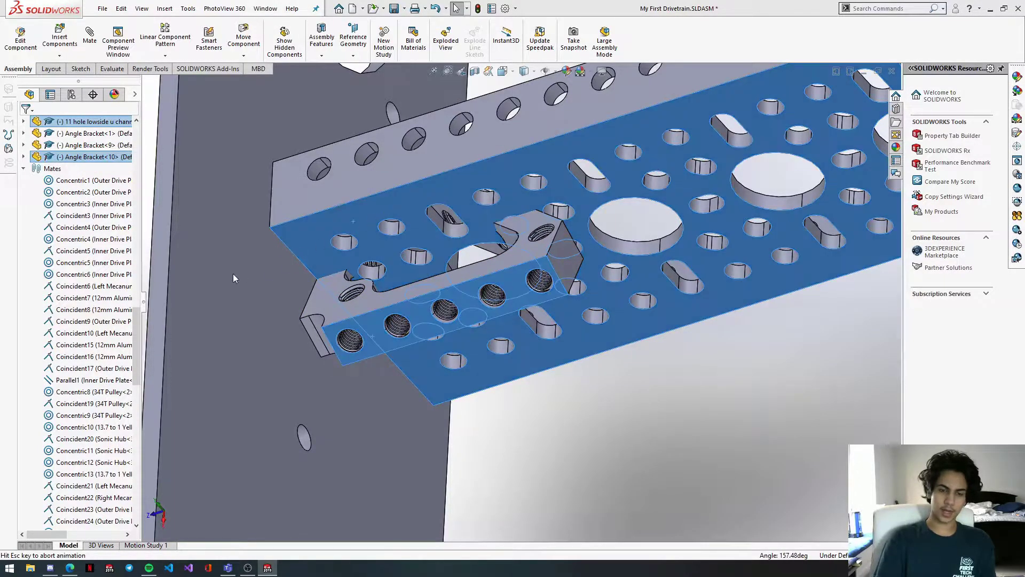
Step: Flip the alignment of the bracket-to-channel coincident mate so the bracket lies outside the channel's web face
scroll(124, 303, "down", 20)
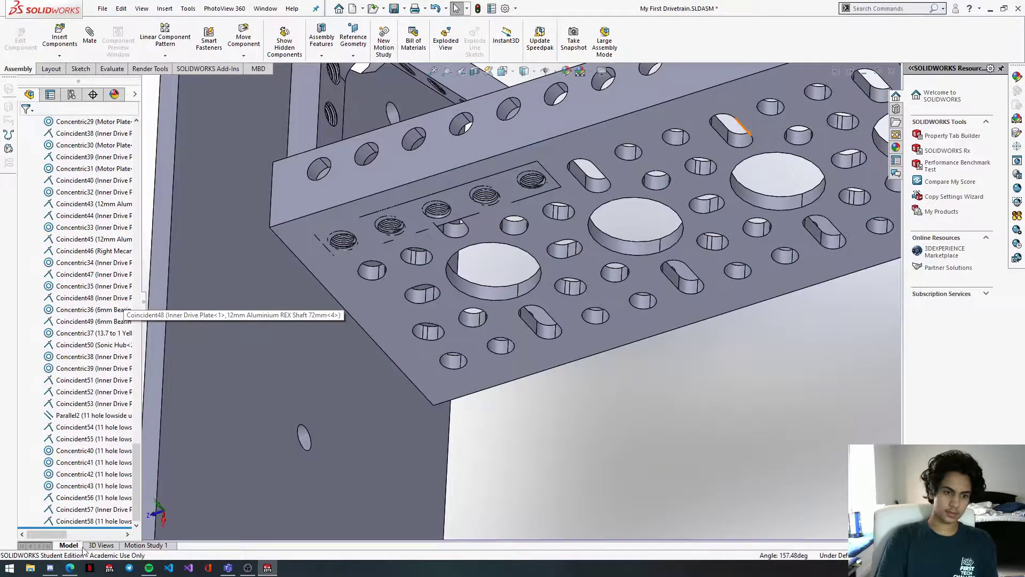
right_click(90, 520)
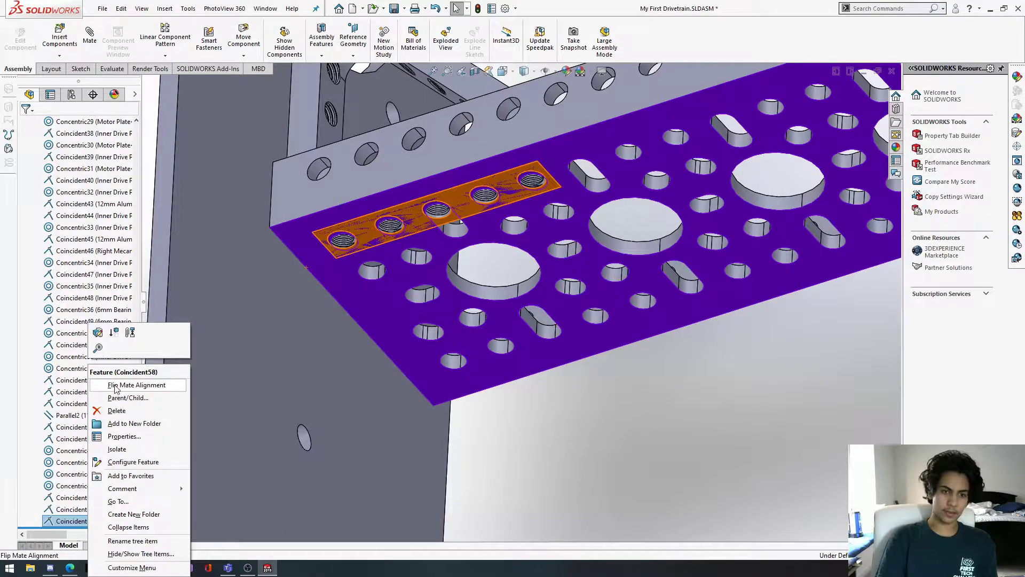
left_click(116, 385)
Step: Mate the bracket's end hole farthest from the Inner Drive Plate concentric with an edge-row hole in the channel web
middle_click_drag(426, 311, 392, 275)
left_click(390, 271)
middle_click_drag(377, 232, 326, 146)
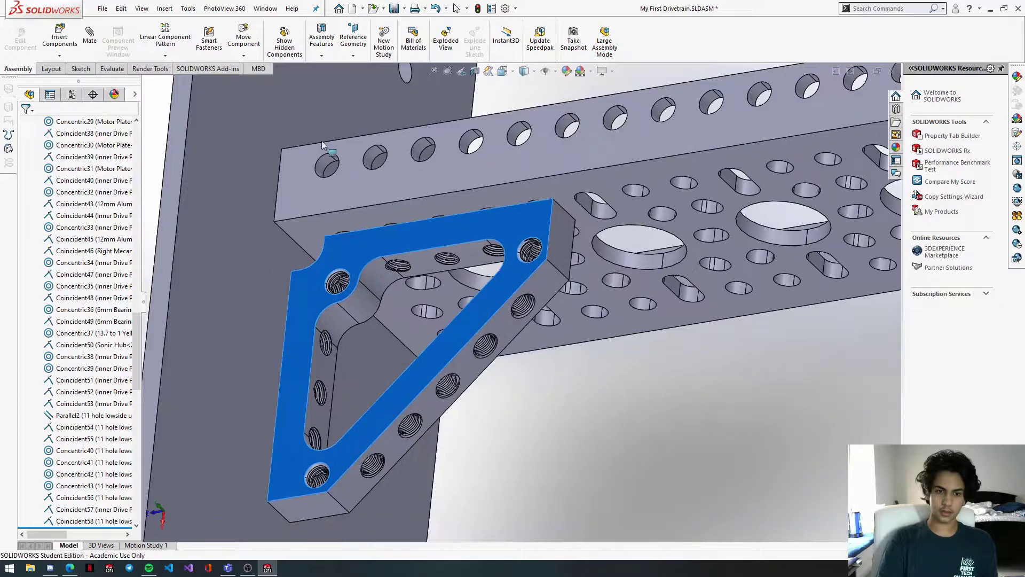
key("ctrl+8")
scroll(423, 240, "down", 2)
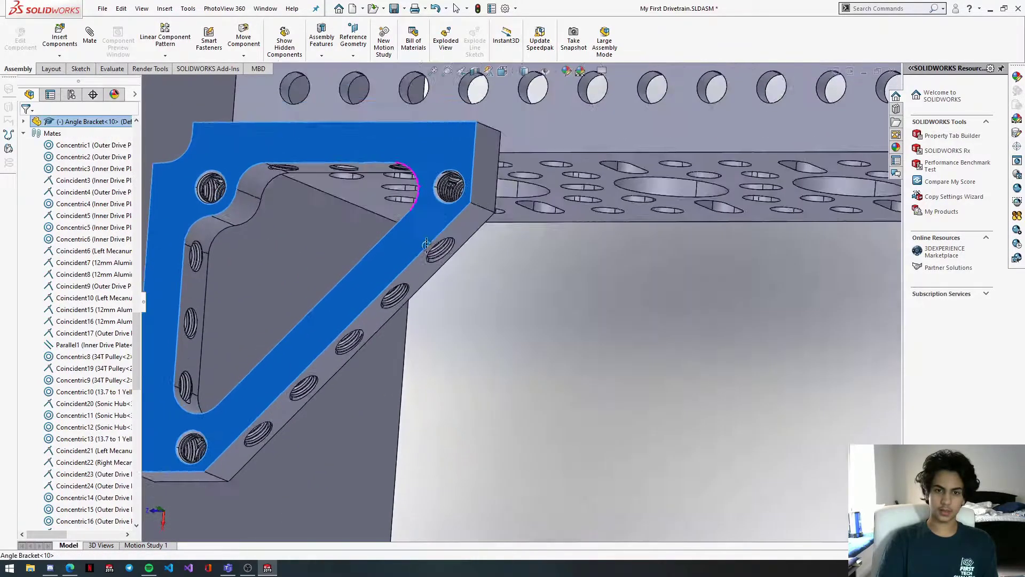
middle_click_drag(424, 240, 427, 286)
scroll(447, 73, "down", 3)
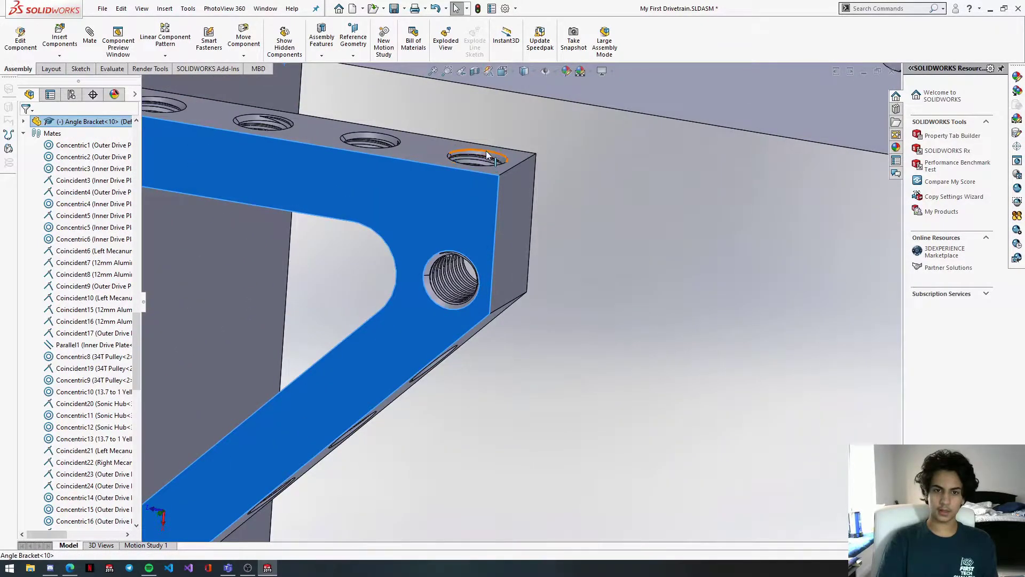
left_click(486, 155)
middle_click_drag(604, 427, 573, 340)
scroll(574, 340, "up", 1)
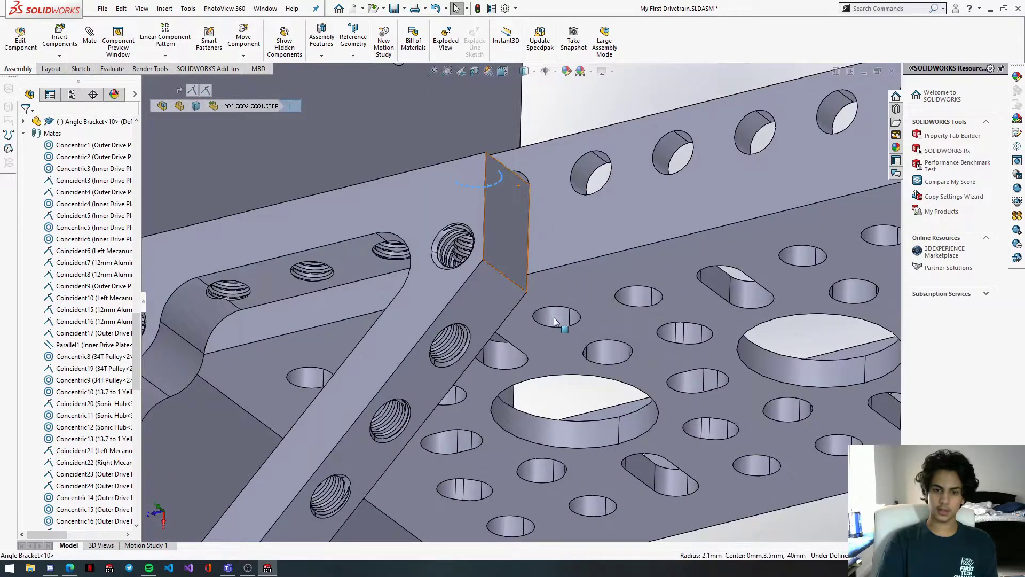
left_click(636, 295, "ctrl")
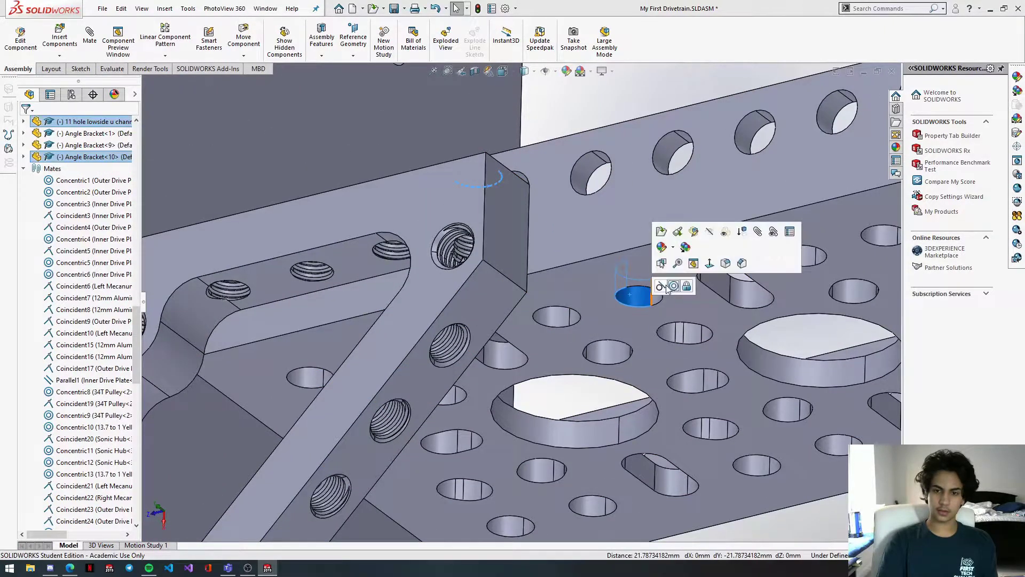
left_click(672, 286)
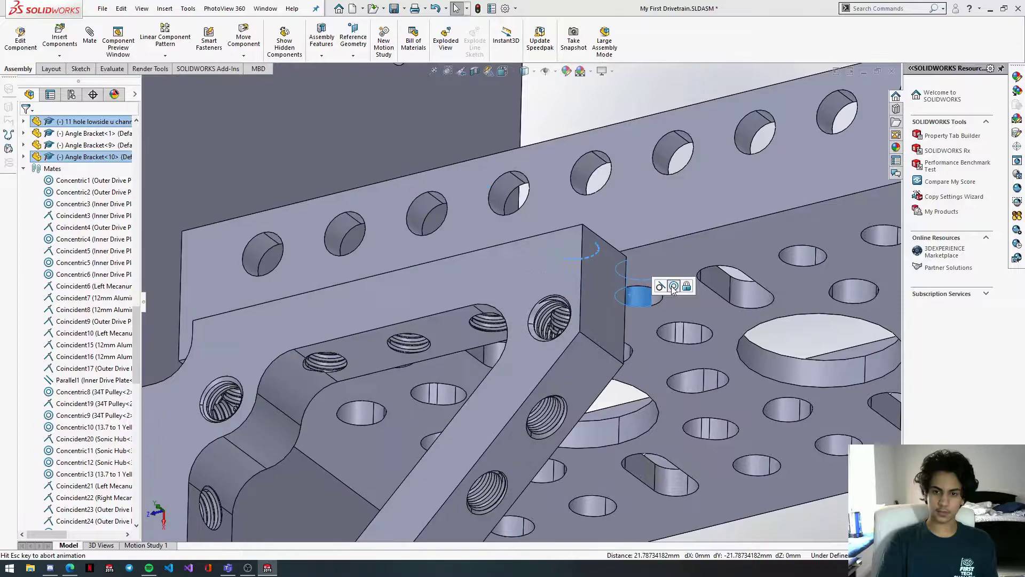
Step: Inspect how the mated Angle Bracket sits against the channel web and the Inner Drive Plate from several angles
scroll(532, 351, "up", 4)
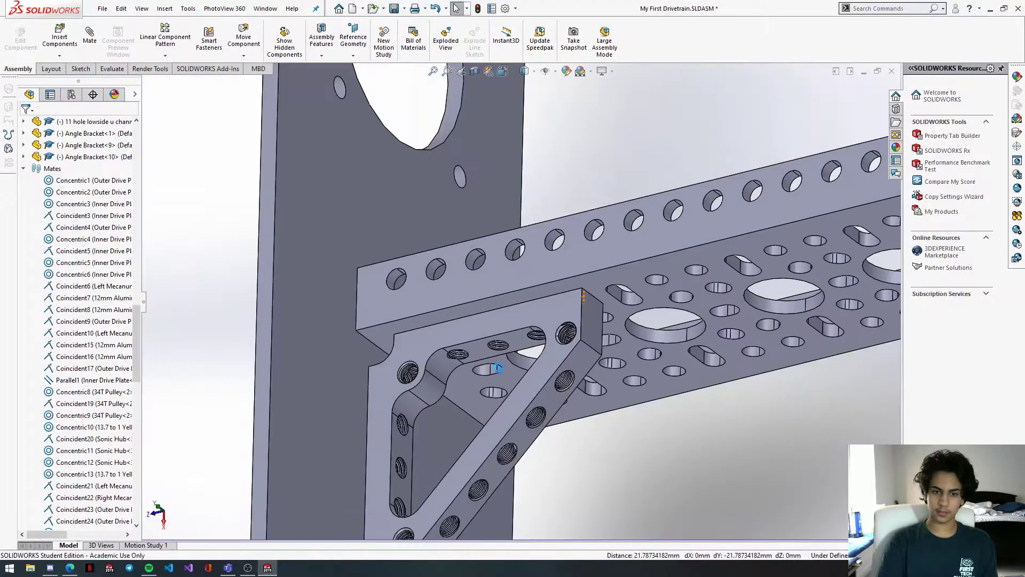
middle_click_drag(501, 380, 558, 340)
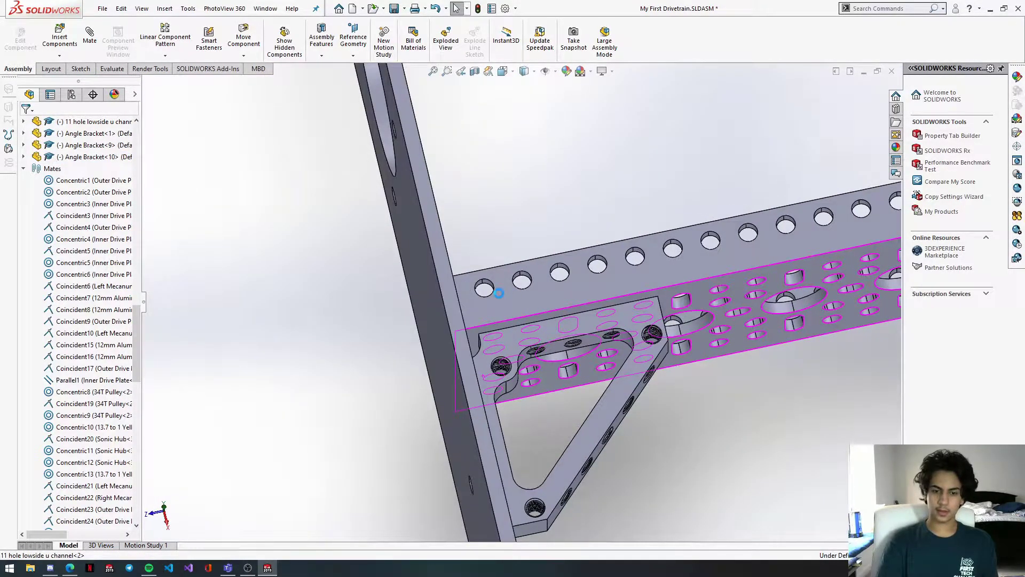
middle_click_drag(548, 425, 551, 430)
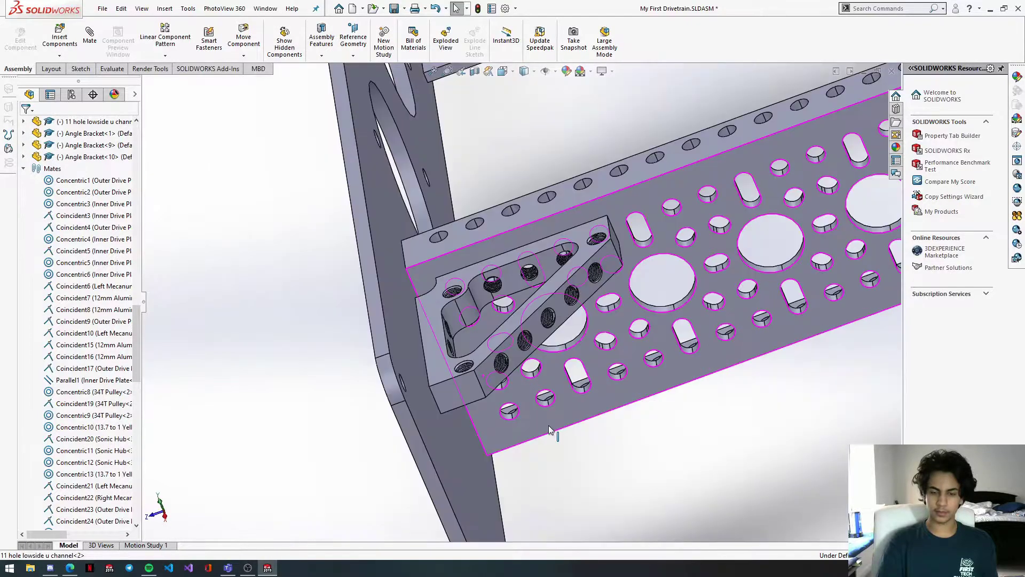
scroll(551, 431, "up", 1)
middle_click_drag(484, 376, 485, 390)
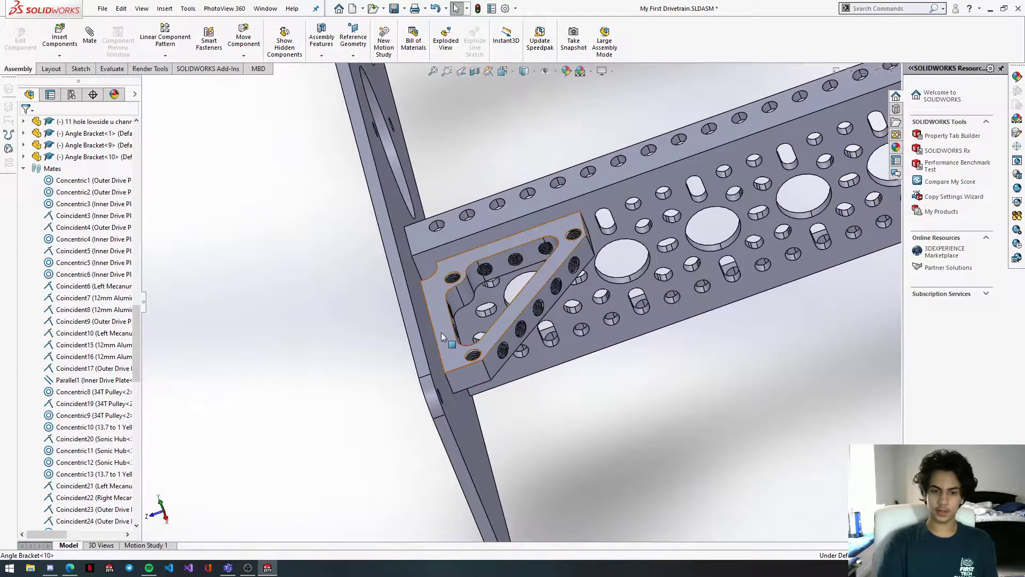
middle_click_drag(443, 353, 412, 328)
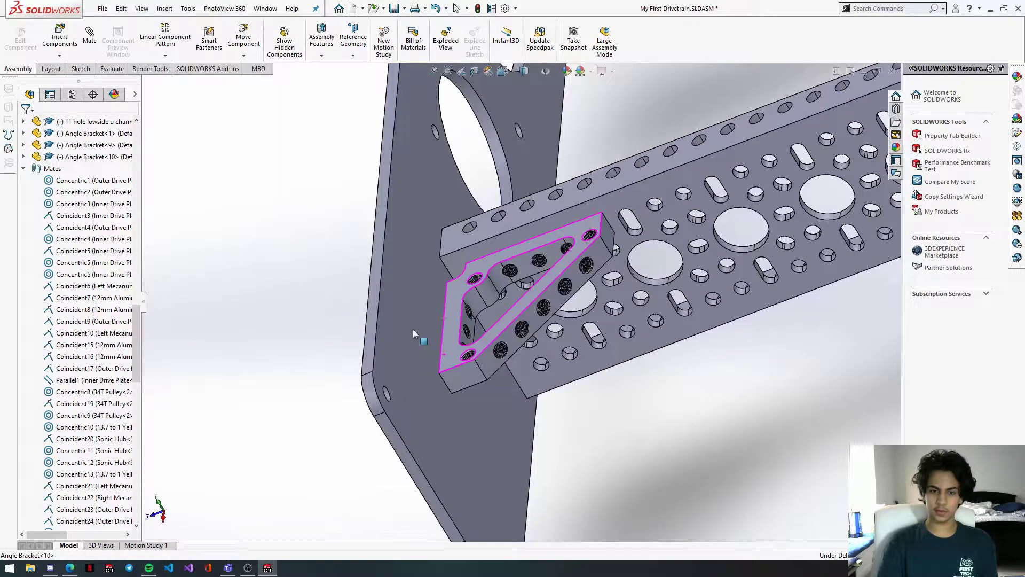
middle_click_drag(514, 254, 511, 259)
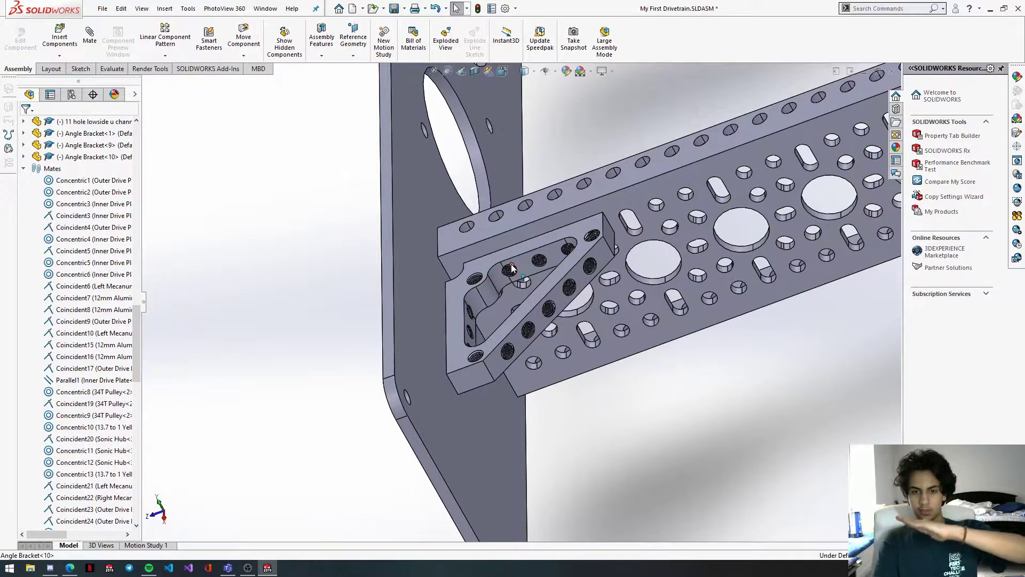
scroll(498, 264, "up", 6)
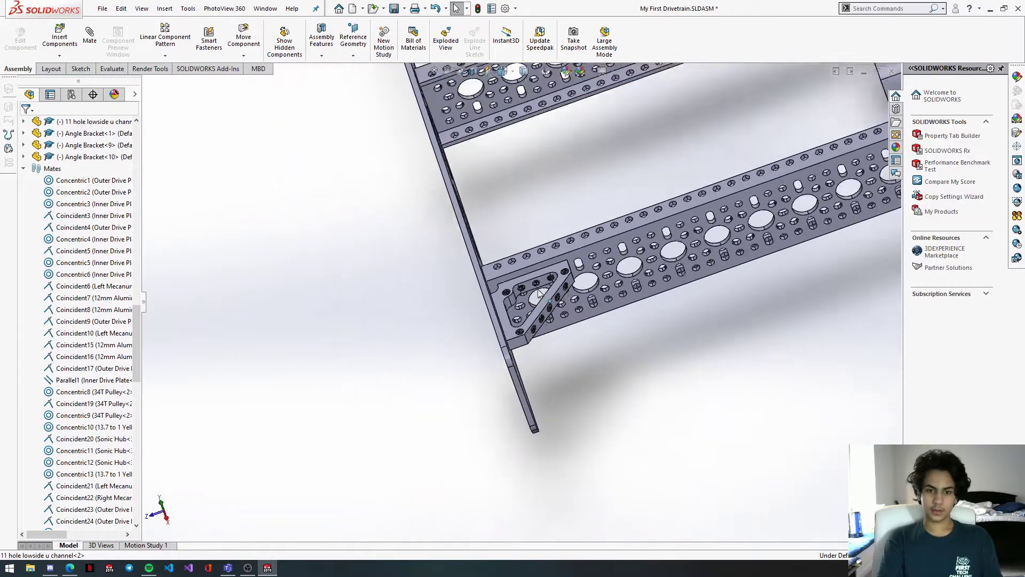
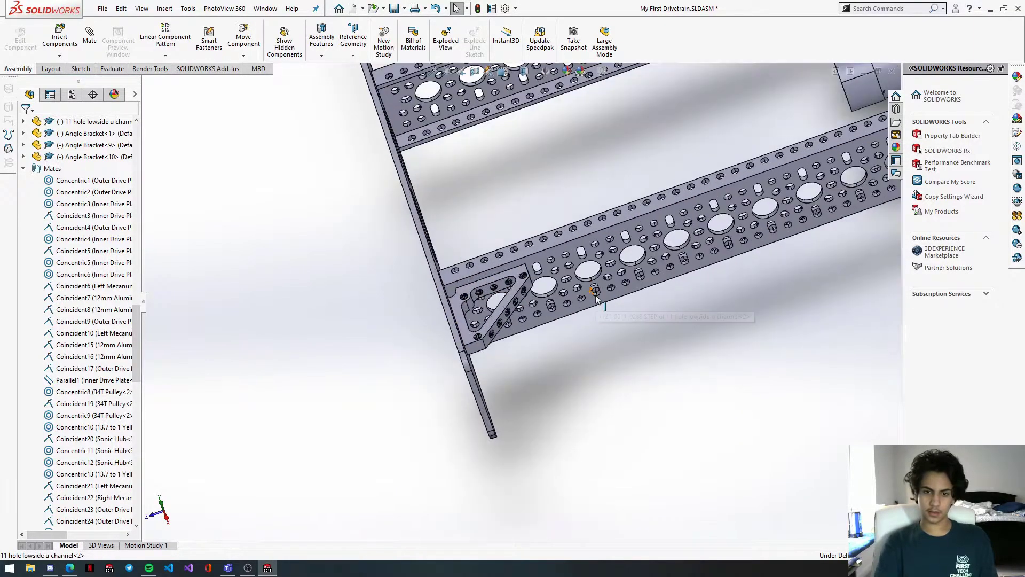
Step: Copy the mated Angle Bracket and place the new instance beside it, below the channel end
scroll(540, 284, "down", 4)
scroll(556, 286, "down", 3)
left_click(436, 309)
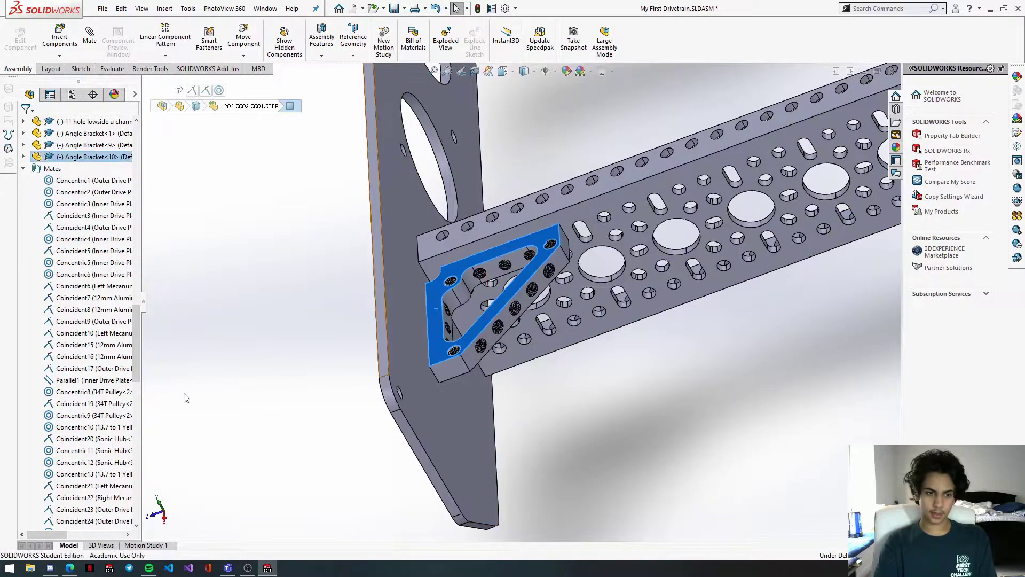
left_click(68, 157)
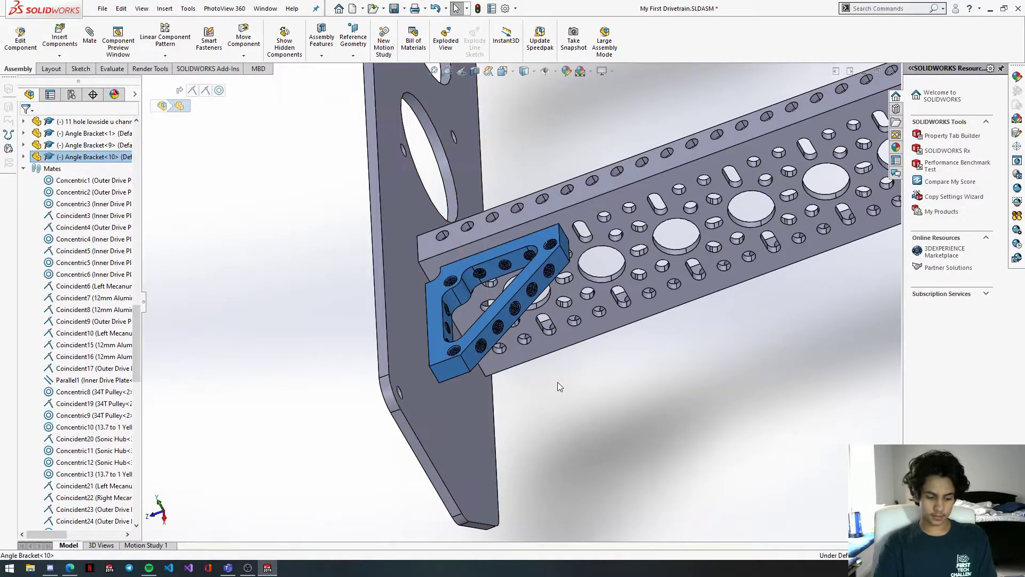
left_click(522, 396)
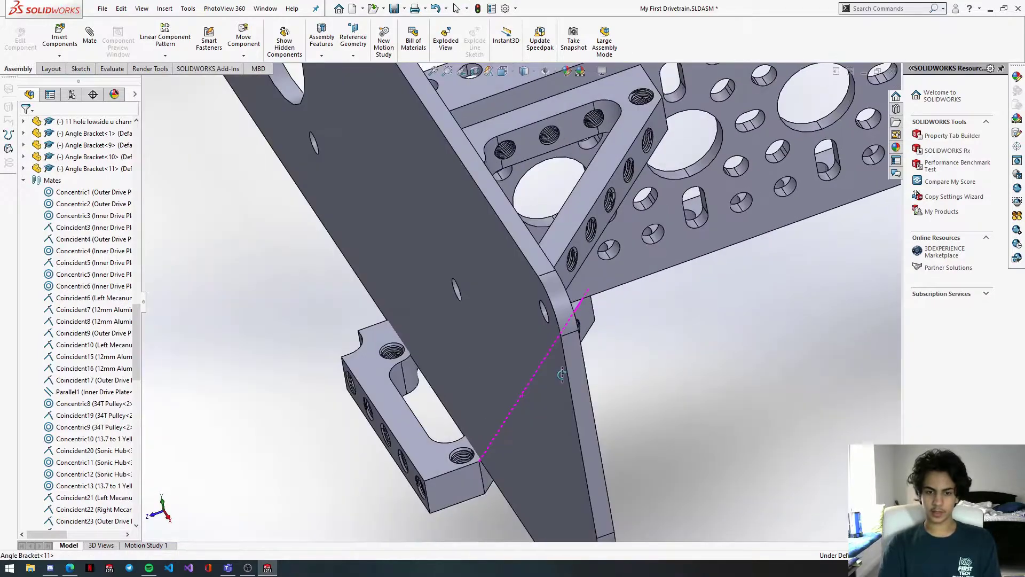
Step: Mate the newest bracket's five-hole face coincident with the inner face of the Inner Drive Plate
middle_click_drag(350, 409, 350, 373)
left_click(353, 375)
left_click(385, 366)
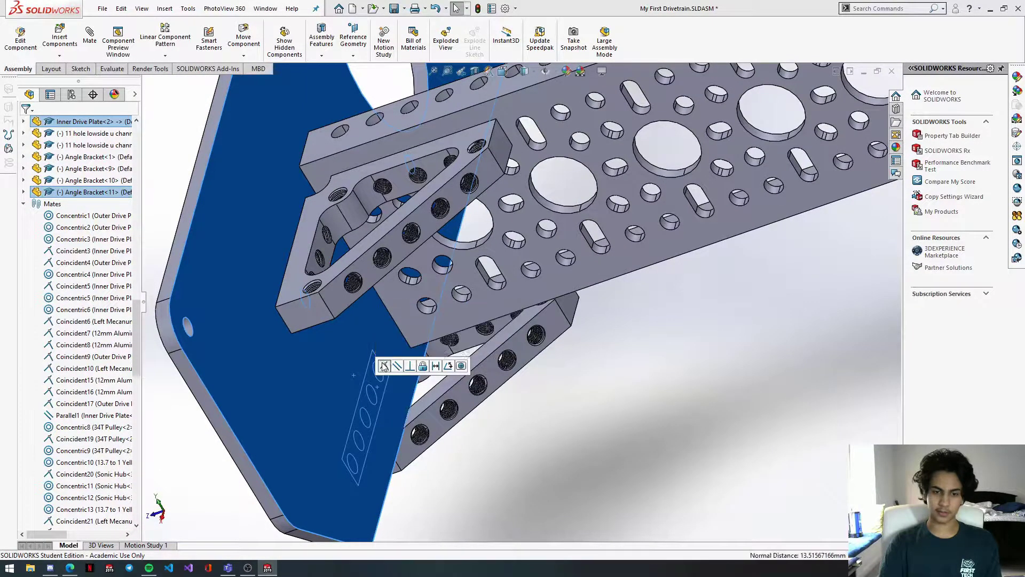
middle_click_drag(454, 379, 506, 311)
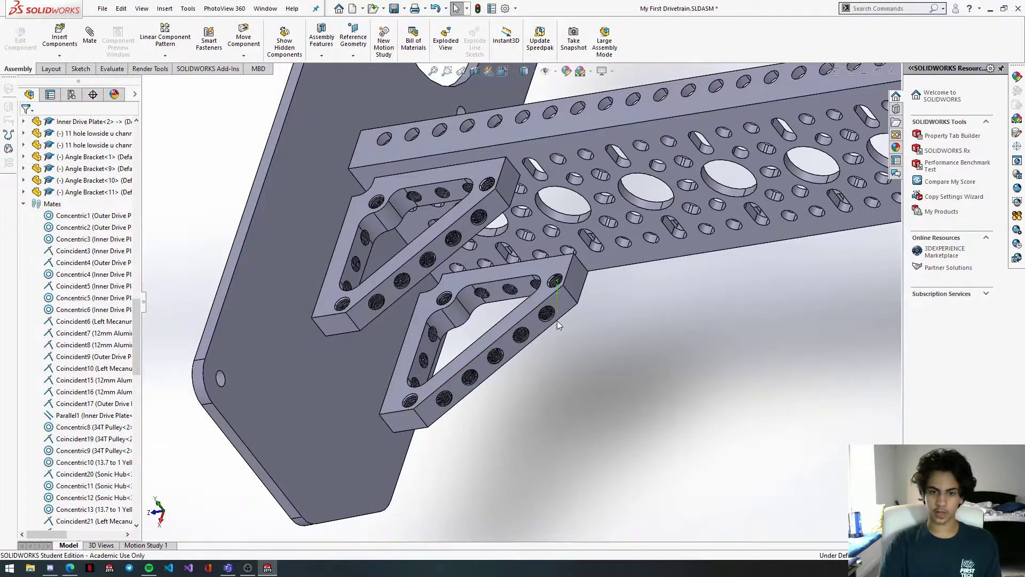
Step: Mate the newest Angle Bracket's other five-hole face coincident with the outer face of the channel web
left_click_drag(519, 321, 505, 473)
middle_click_drag(491, 366, 472, 448)
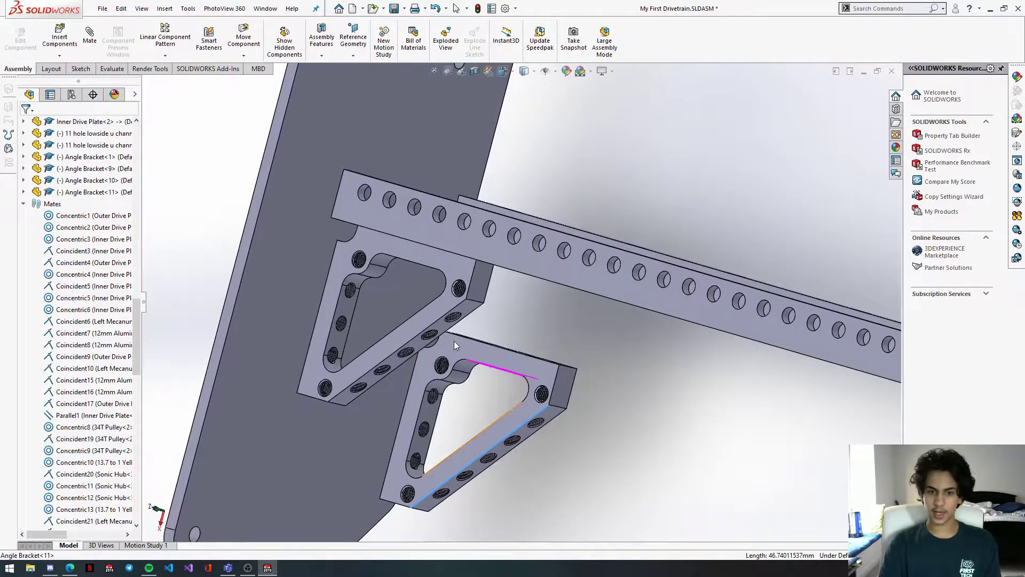
scroll(454, 341, "down", 4)
middle_click_drag(454, 340, 523, 279)
left_click(517, 317)
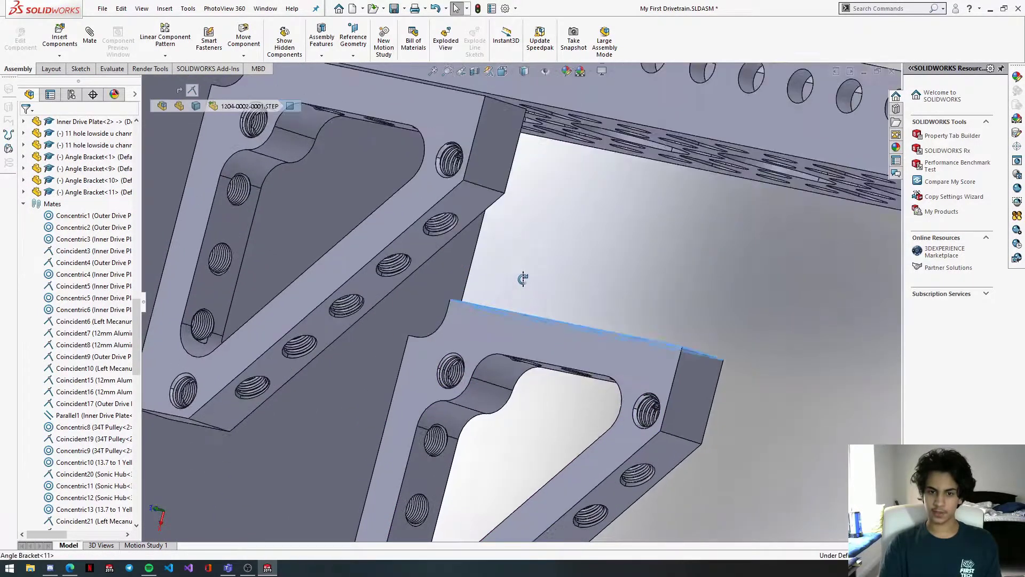
scroll(531, 223, "up", 4)
middle_click_drag(531, 223, 568, 225)
left_click(566, 221, "ctrl")
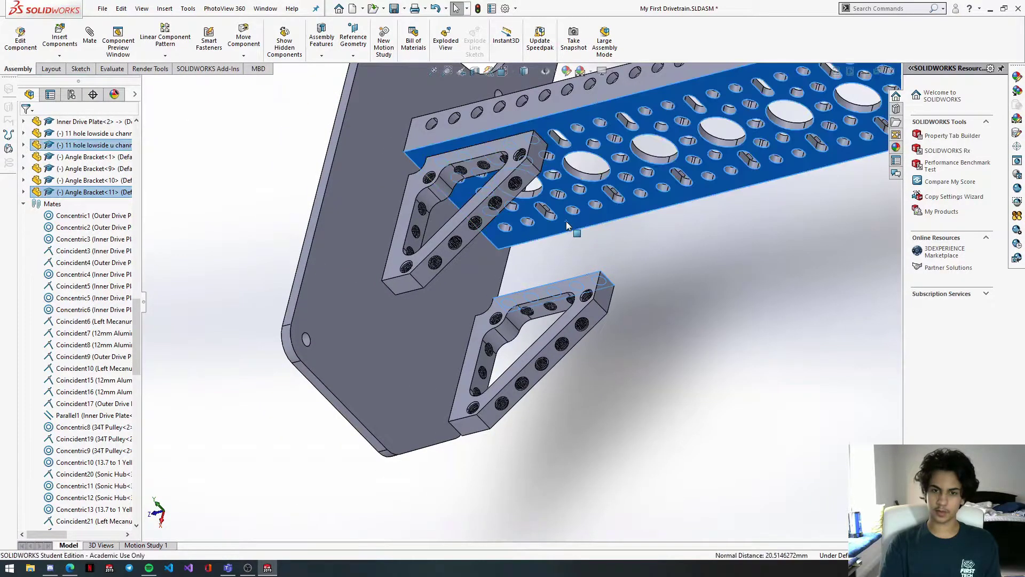
left_click(597, 213)
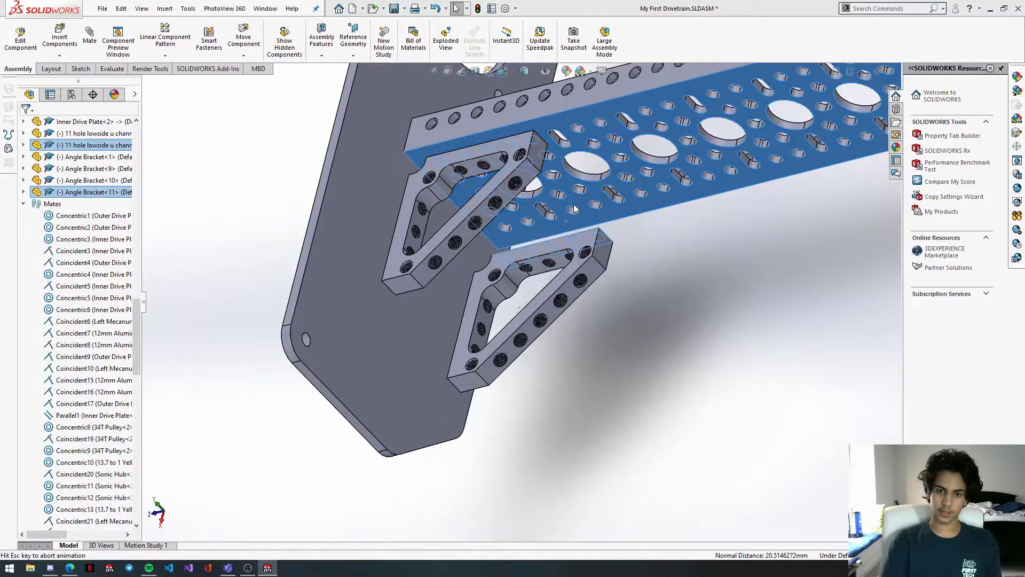
Step: Mate the bracket's end hole farthest from the Inner Drive Plate concentric with the matching edge-row hole in the channel web
middle_click_drag(559, 224, 566, 373)
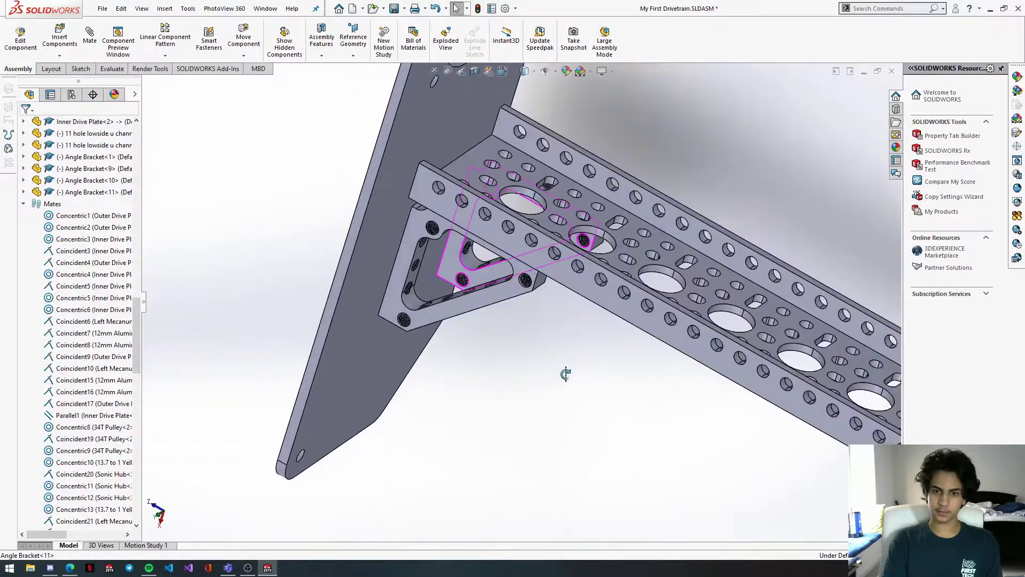
scroll(588, 209, "down", 6)
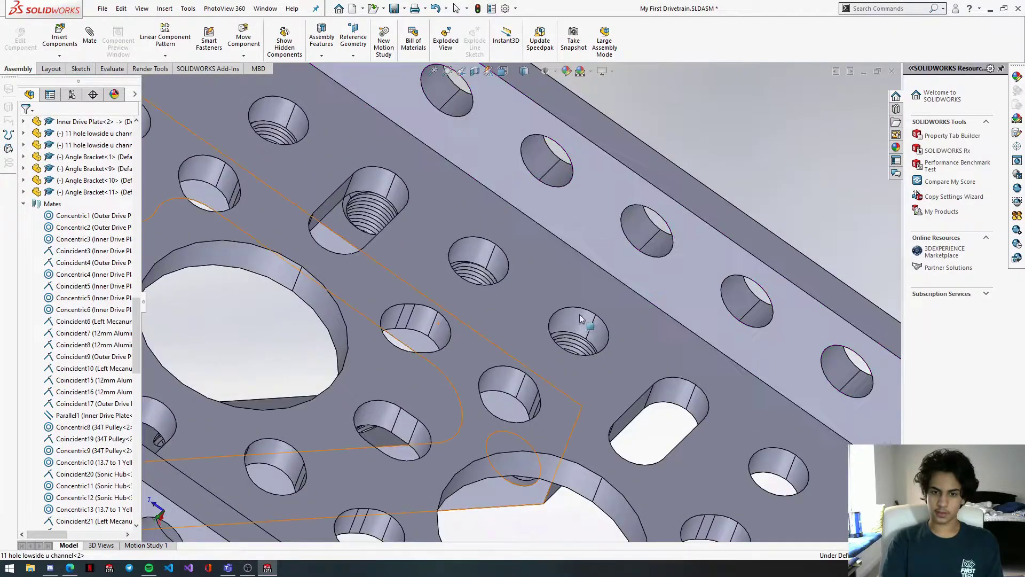
left_click(571, 355)
left_click_drag(582, 354, 584, 356)
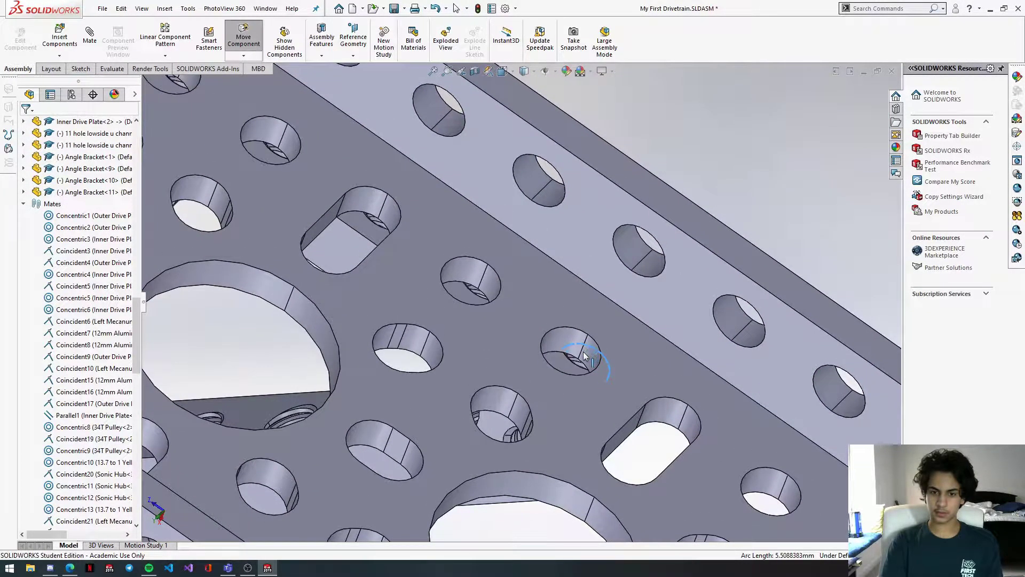
left_click(575, 369)
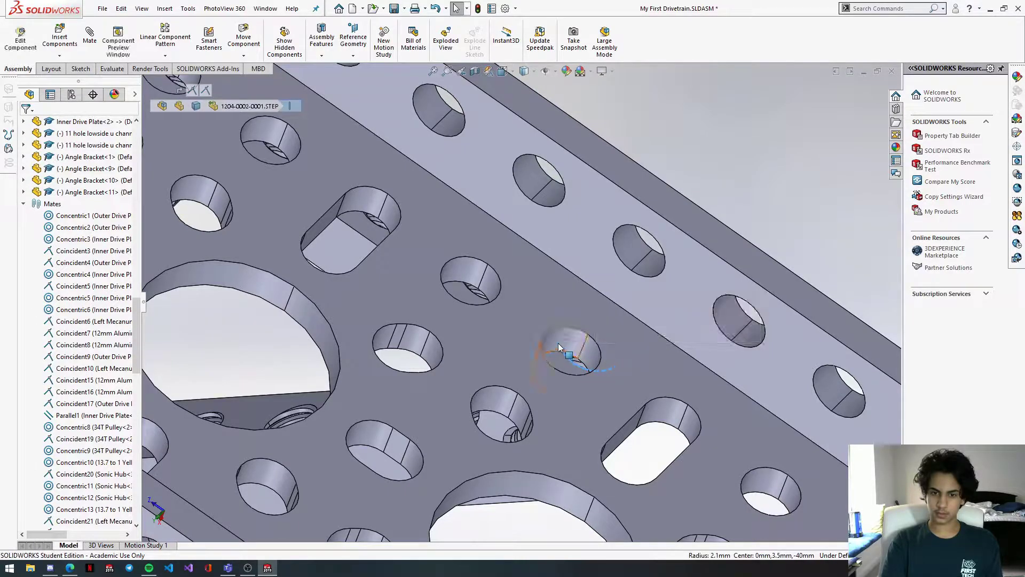
left_click(558, 346, "ctrl")
left_click(601, 335)
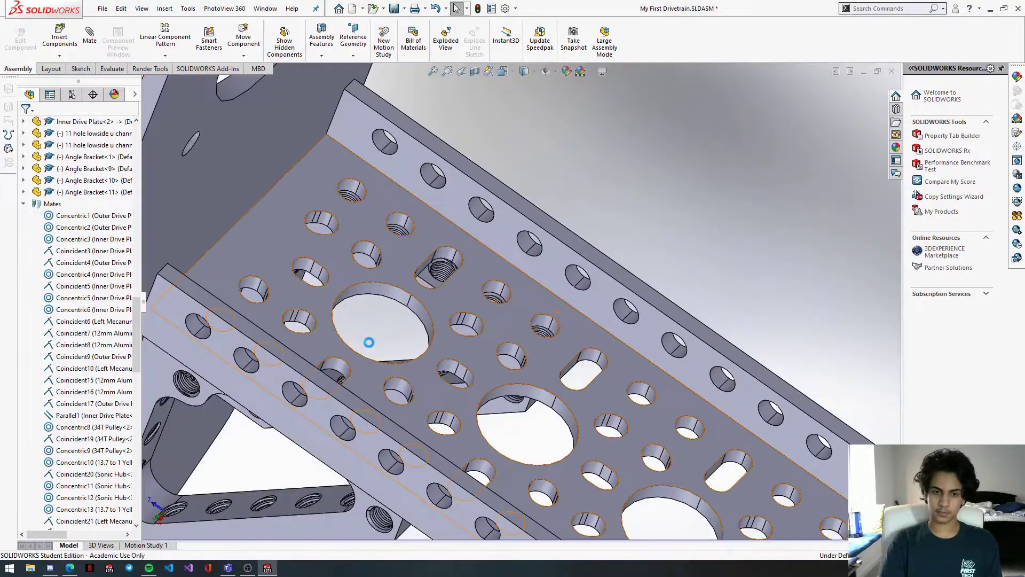
Step: Add another Angle Bracket copy at the other channel's end and mate its five-hole face coincident with the channel web's outer face
scroll(446, 226, "up", 10)
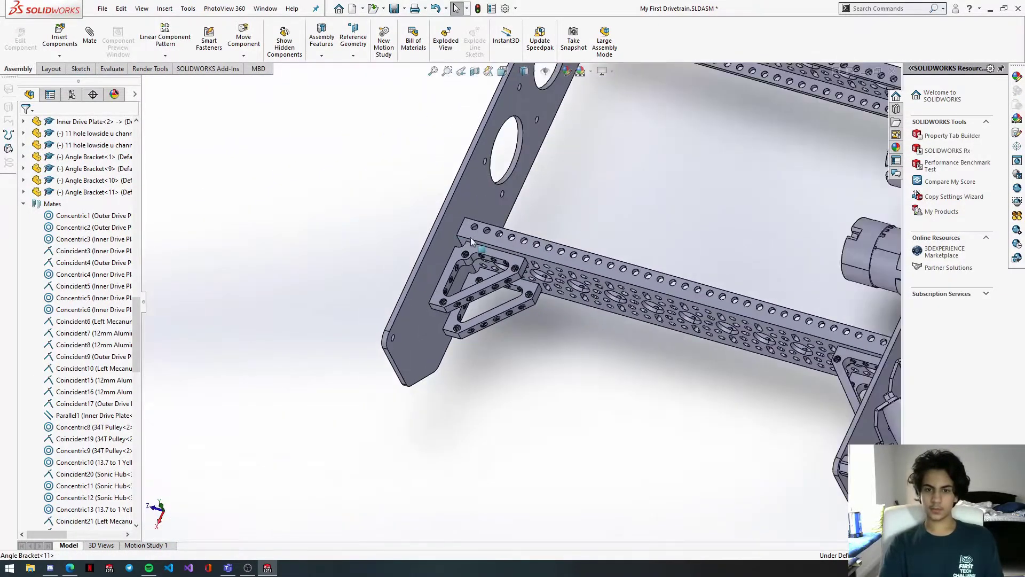
middle_click_drag(517, 209, 592, 303)
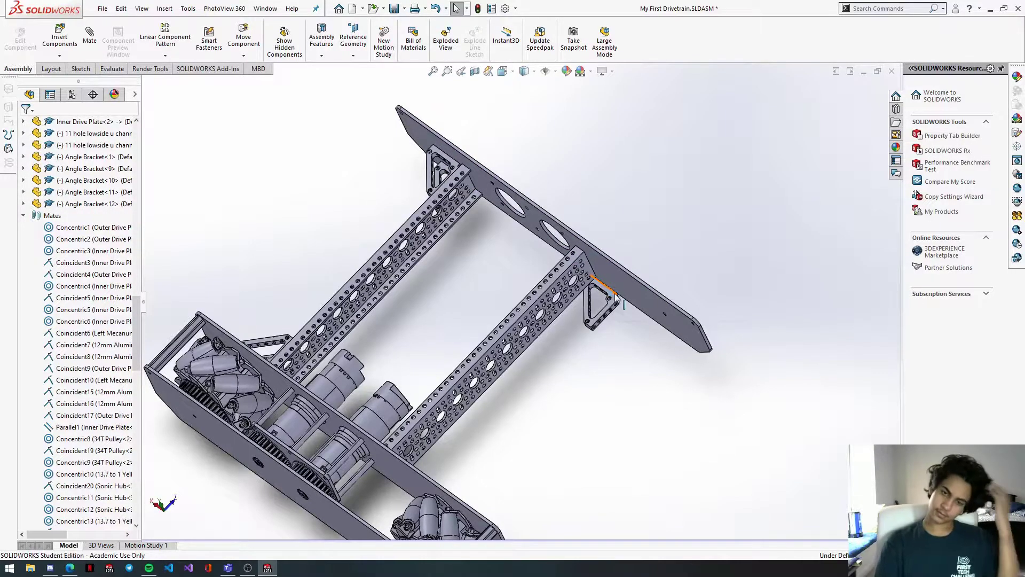
scroll(546, 322, "down", 5)
scroll(561, 321, "down", 3)
left_click(577, 318)
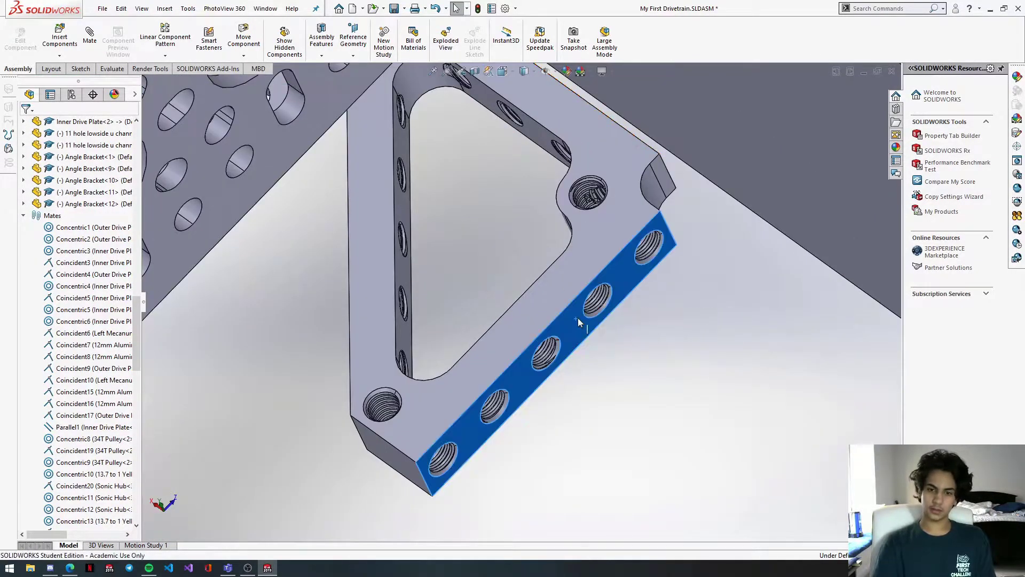
scroll(456, 217, "up", 3)
left_click(447, 221, "ctrl")
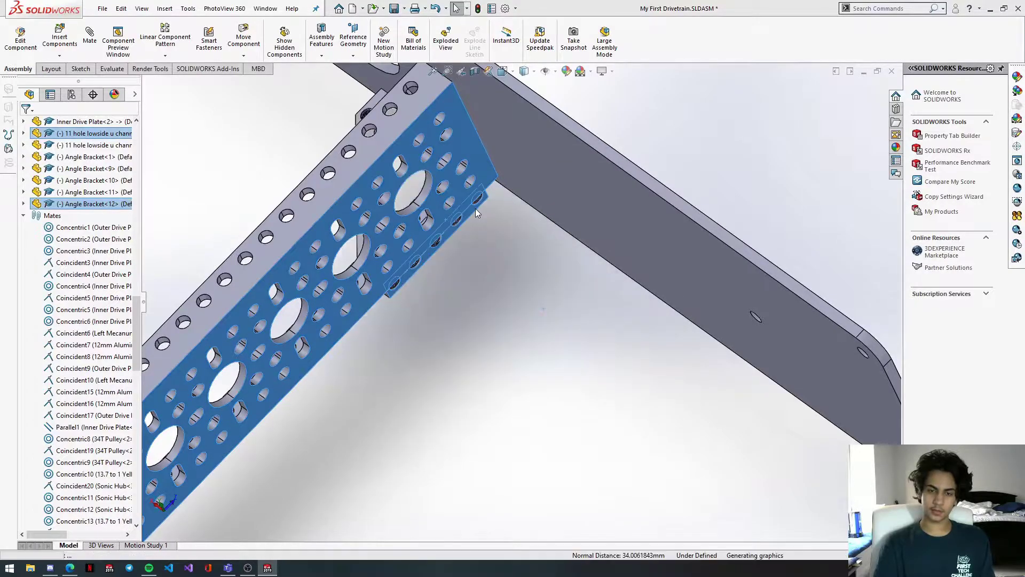
Step: Flip the alignment of the coincident mate between the newest Angle Bracket and the channel web
scroll(69, 303, "down", 20)
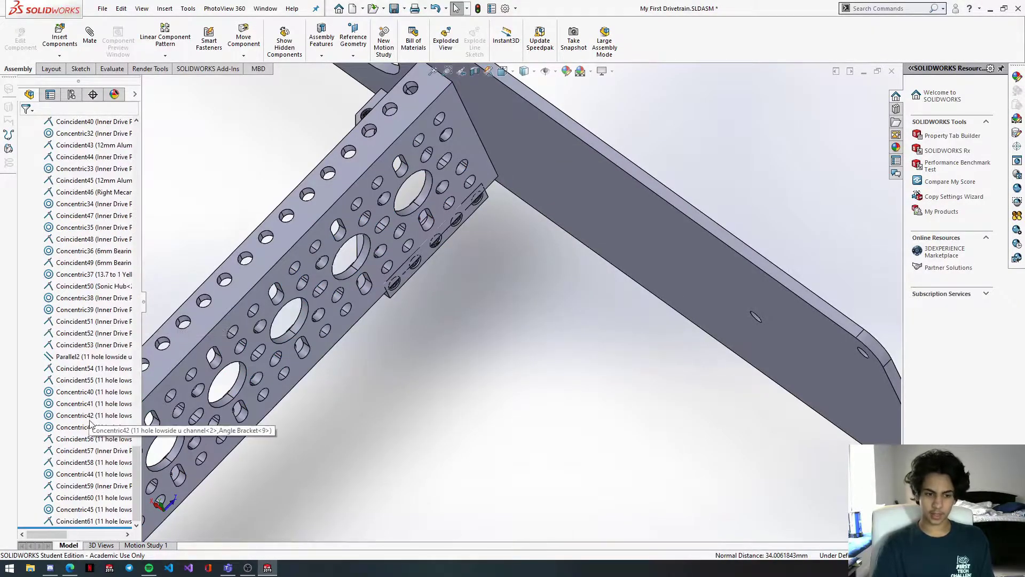
right_click(106, 530)
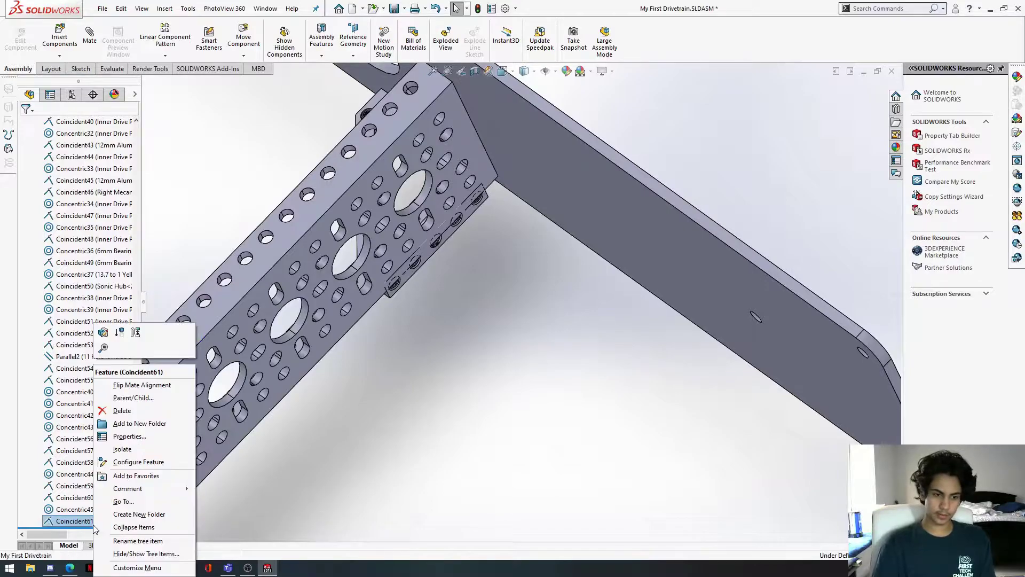
left_click(131, 394)
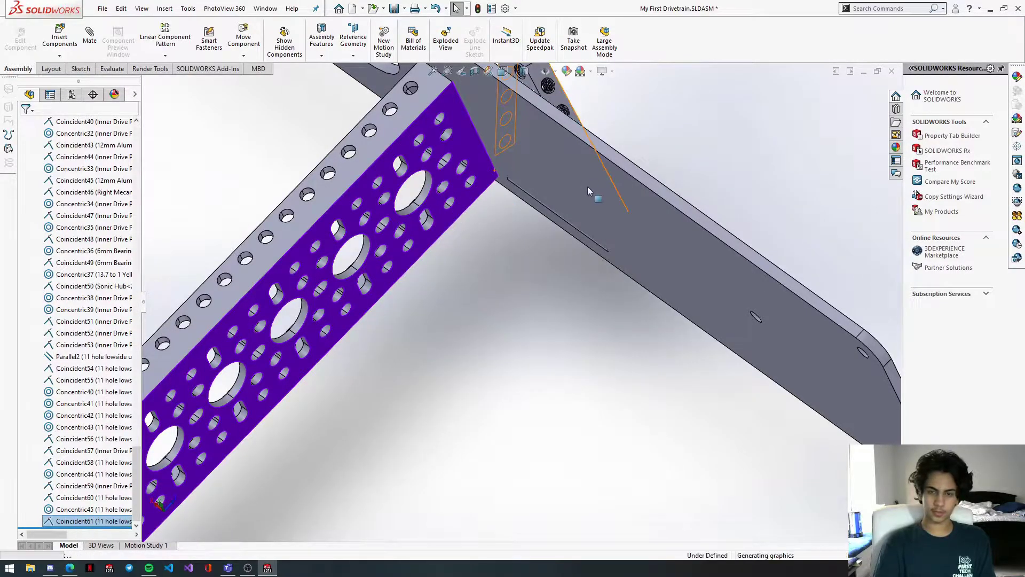
Step: Mate the flipped bracket's other five-hole face coincident with the inner face of the Inner Drive Plate
scroll(588, 181, "up", 3)
middle_click_drag(540, 195, 396, 192)
scroll(546, 231, "down", 7)
left_click(585, 255)
middle_click_drag(585, 254, 546, 255)
scroll(521, 299, "up", 7)
middle_click_drag(469, 306, 522, 320)
left_click(512, 309, "ctrl")
left_click(542, 301)
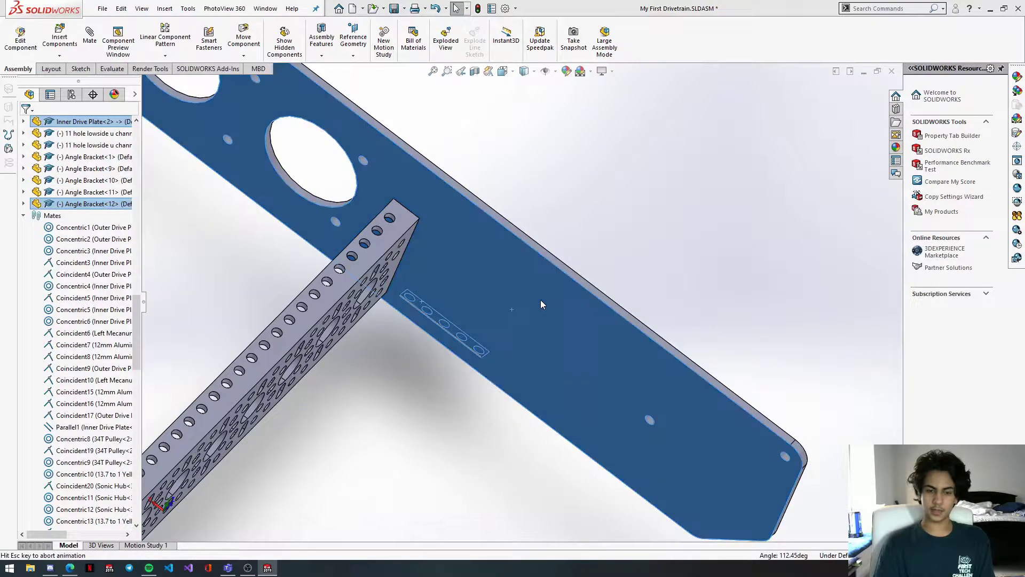
Step: Flip the alignment of the newest coincident mate between the Angle Bracket and the Inner Drive Plate
middle_click_drag(416, 345, 487, 309)
scroll(107, 333, "down", 20)
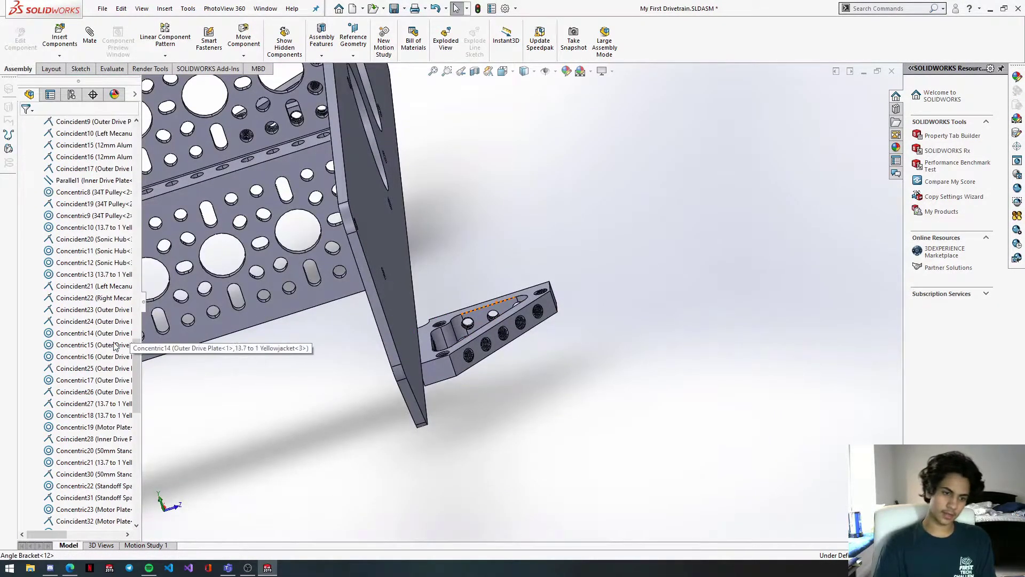
right_click(118, 510)
left_click(107, 510)
right_click(107, 518)
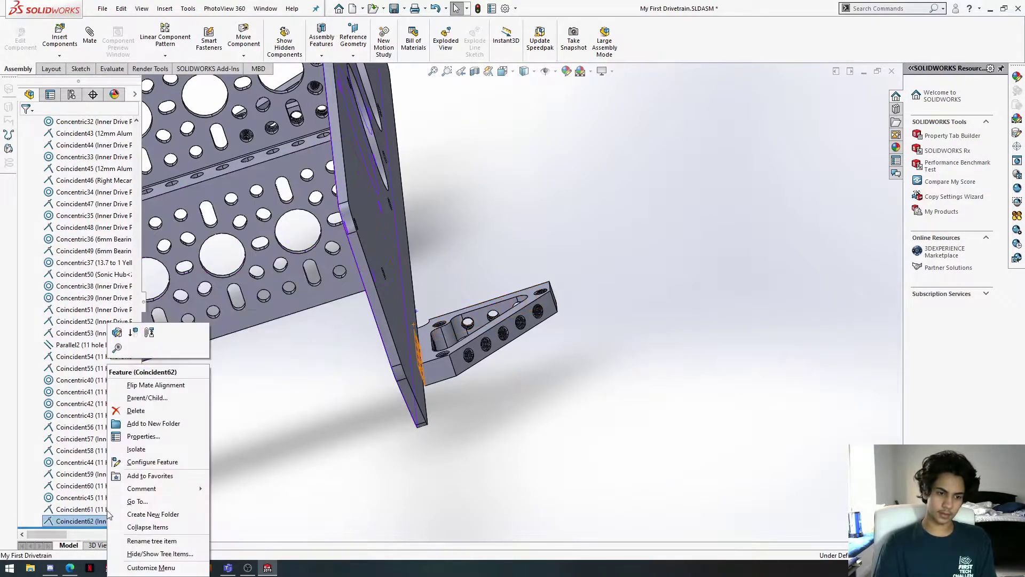
left_click(140, 386)
Step: Mate the bracket's web-side end hole farthest from the Inner Drive Plate concentric with an edge-row hole in the second channel's web
middle_click_drag(353, 329, 501, 257)
scroll(373, 320, "down", 3)
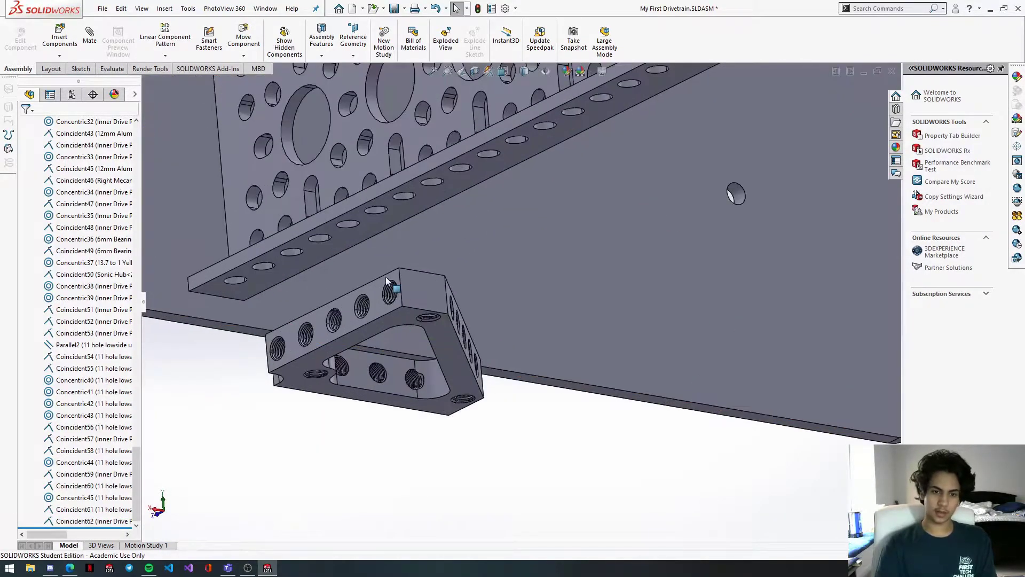
scroll(388, 289, "down", 3)
left_click(419, 291)
middle_click_drag(419, 291, 296, 263)
scroll(522, 176, "up", 3)
left_click(502, 202, "ctrl")
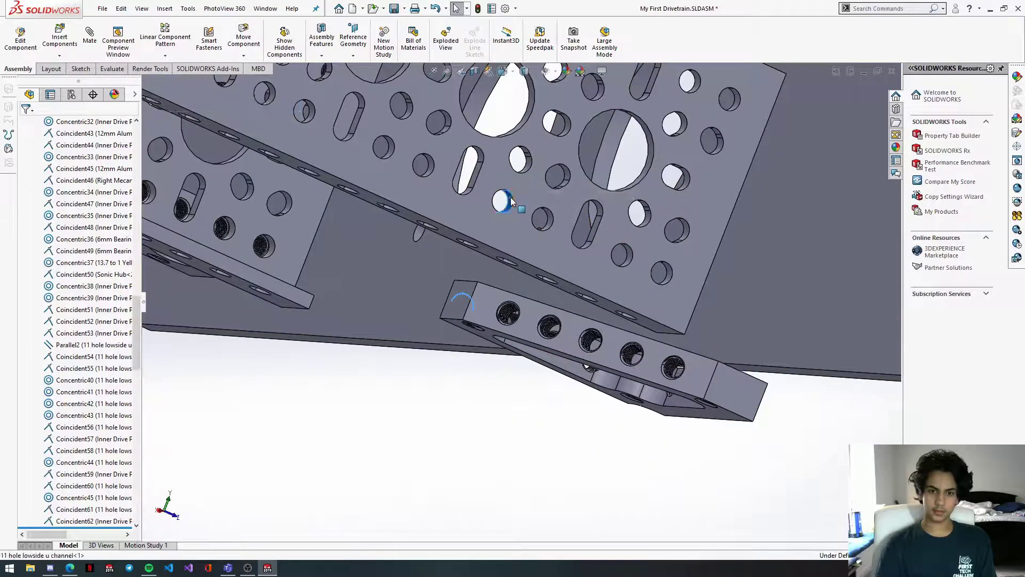
left_click(555, 189)
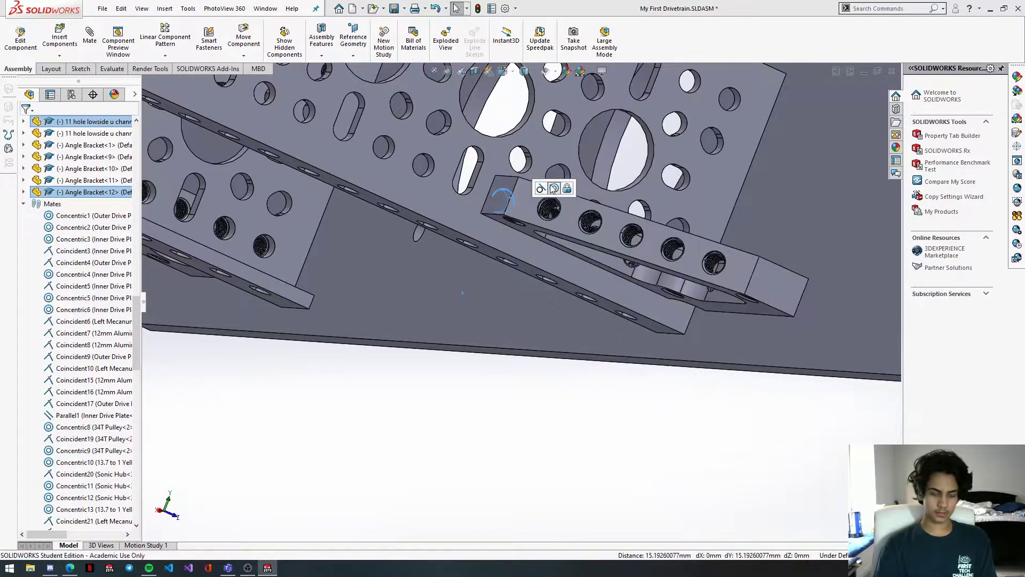
Step: Copy the mated Angle Bracket and place the new instance near the same channel end
left_click(518, 212)
key("z")
key("z")
key("z")
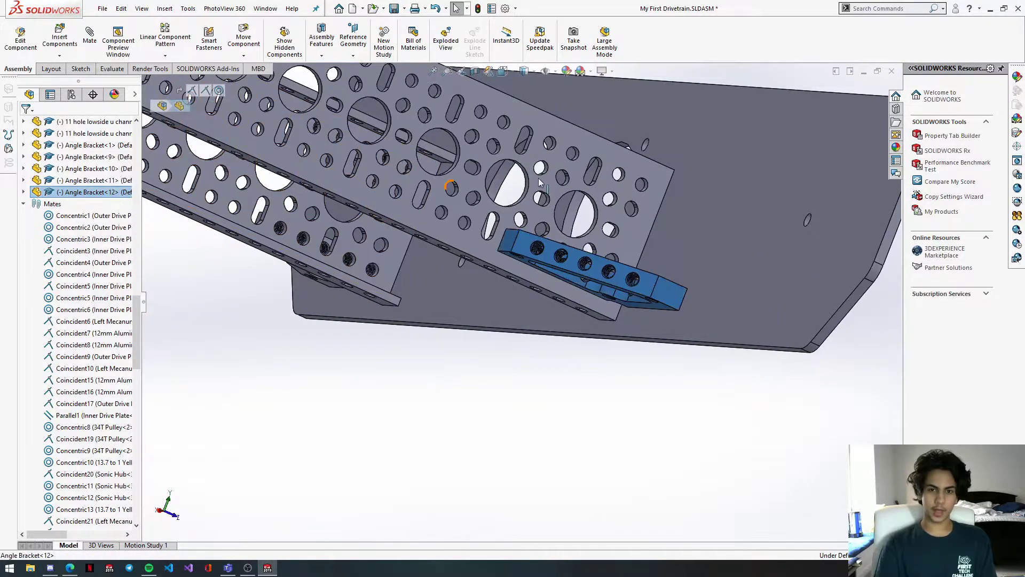
left_click(645, 165)
Step: Mate the new bracket copy's five-hole face coincident with the outer face of the second channel's web
middle_click_drag(609, 181, 629, 232)
scroll(551, 129, "down", 3)
middle_click_drag(552, 131, 361, 102)
left_click(481, 125)
left_click(488, 114)
scroll(525, 190, "up", 1)
left_click(493, 243)
left_click(523, 246, "ctrl")
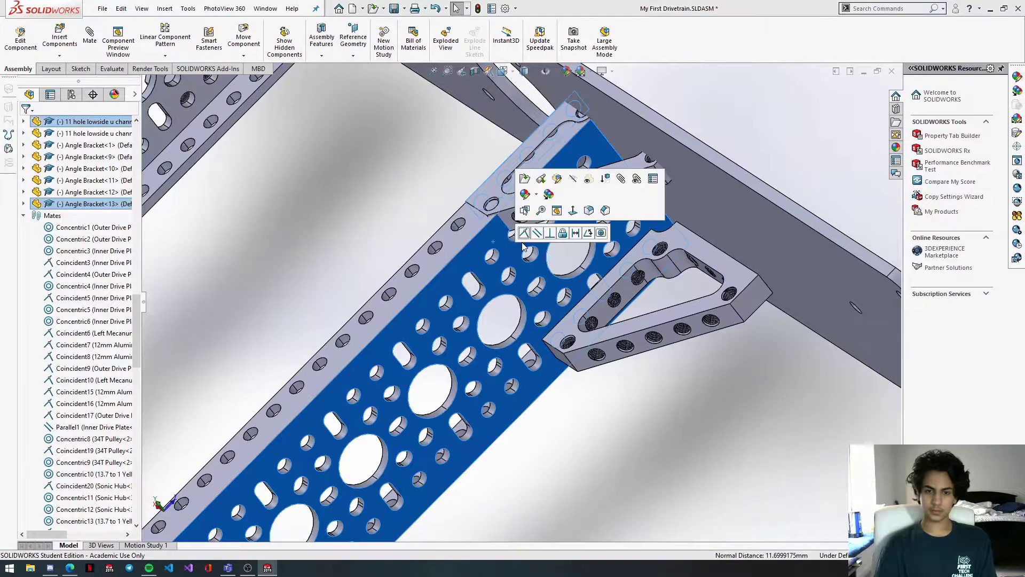
left_click(524, 233)
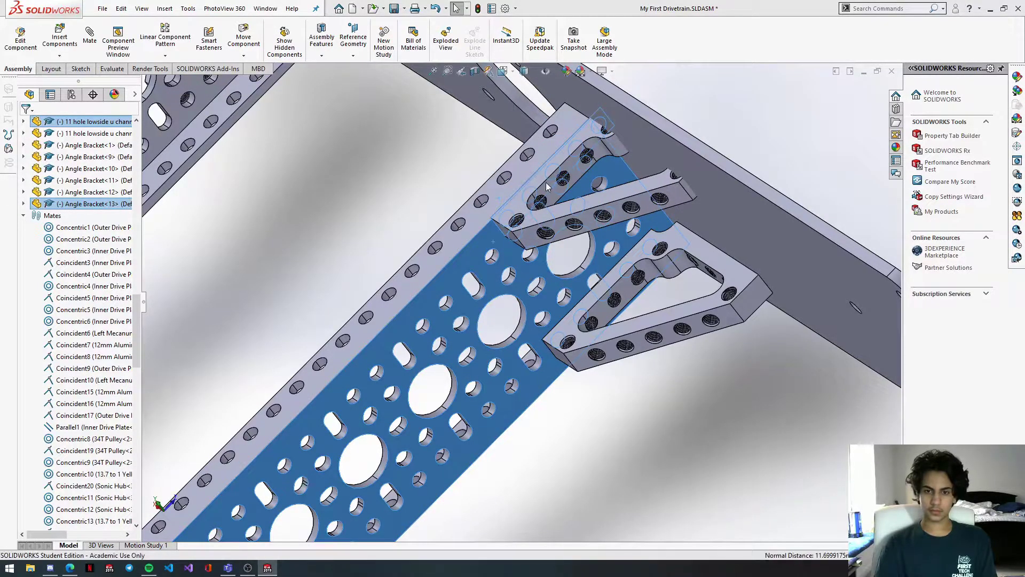
Step: Mate the new bracket copy's other five-hole face coincident with the inner face of the Inner Drive Plate
middle_click_drag(595, 200, 603, 213)
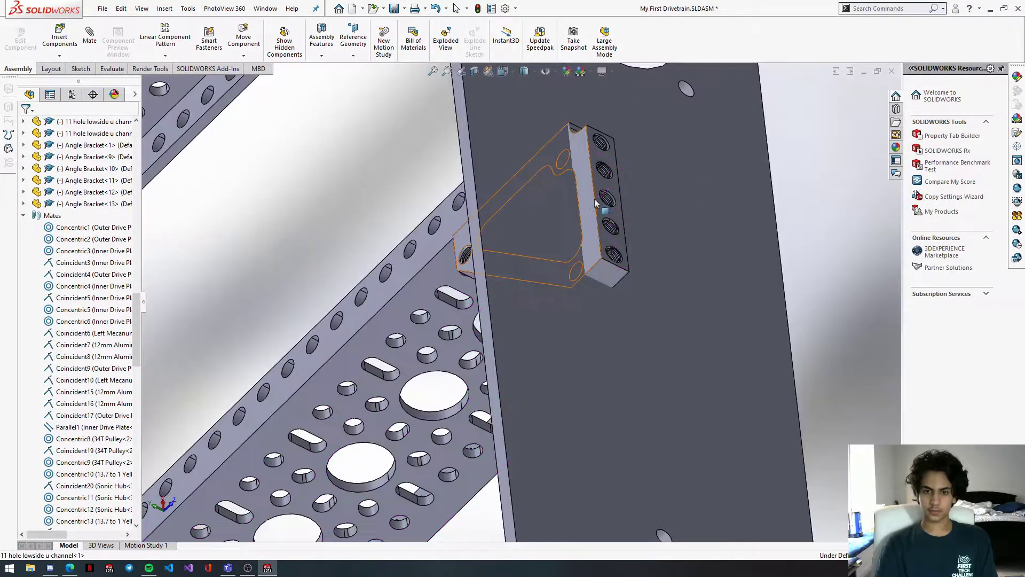
left_click(611, 187)
middle_click_drag(466, 252, 593, 180)
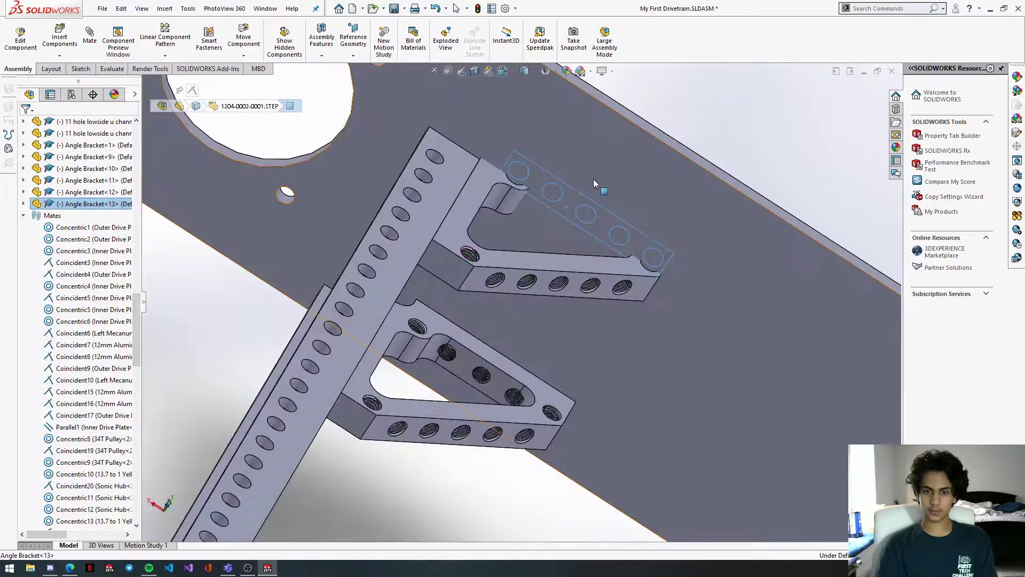
left_click(594, 179, "ctrl")
left_click(622, 171)
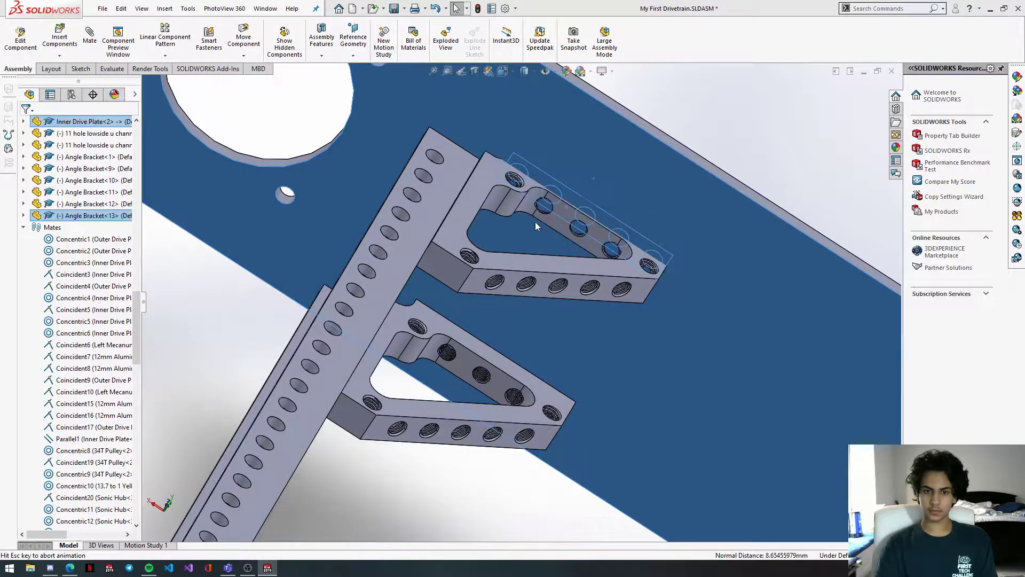
Step: Mate the new bracket copy's end hole farthest from the Inner Drive Plate concentric with the adjacent channel web hole
middle_click_drag(496, 252, 462, 299)
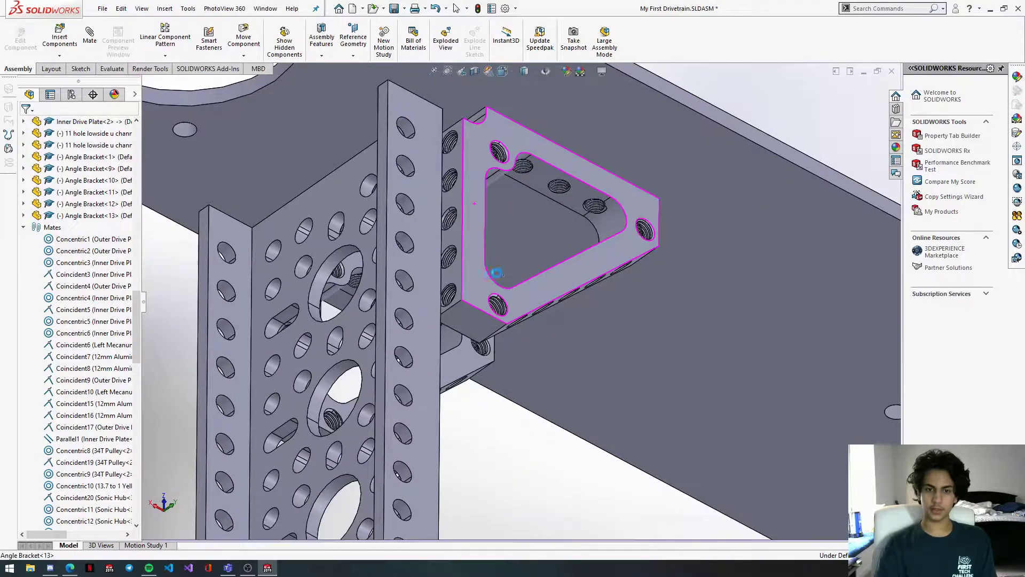
scroll(462, 298, "down", 5)
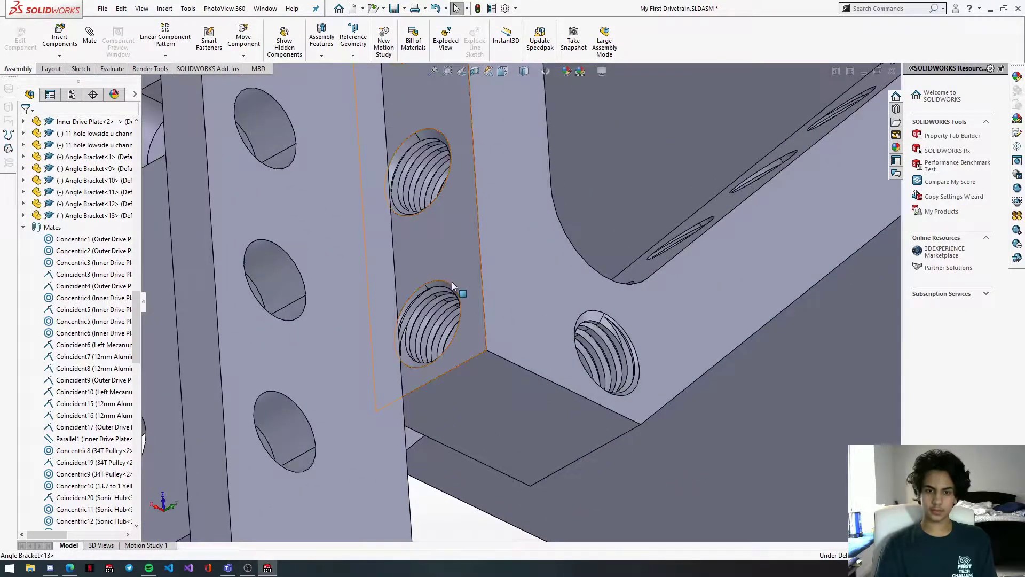
left_click(449, 283)
middle_click_drag(449, 283, 349, 235)
scroll(502, 334, "up", 5)
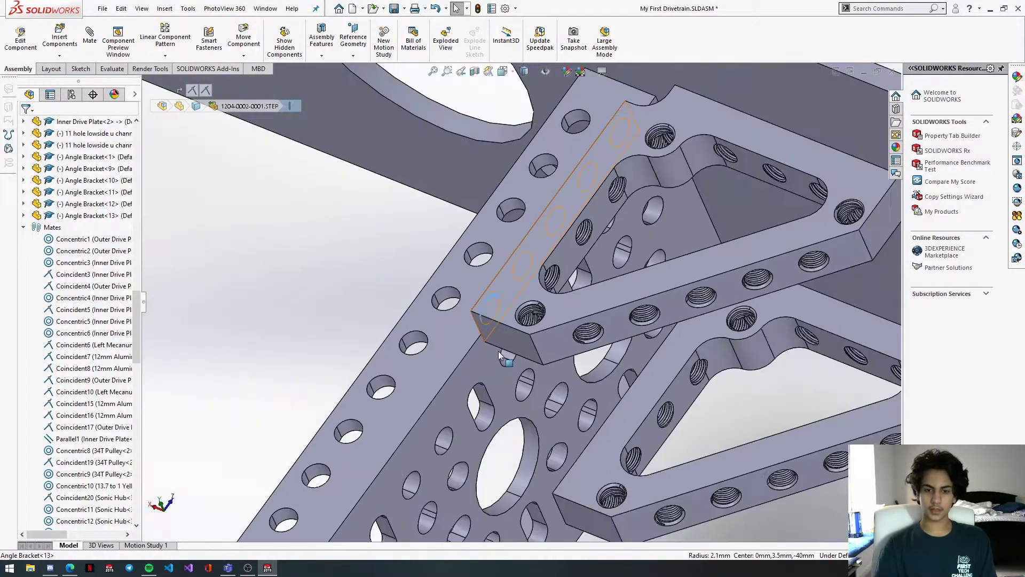
left_click(511, 358, "ctrl")
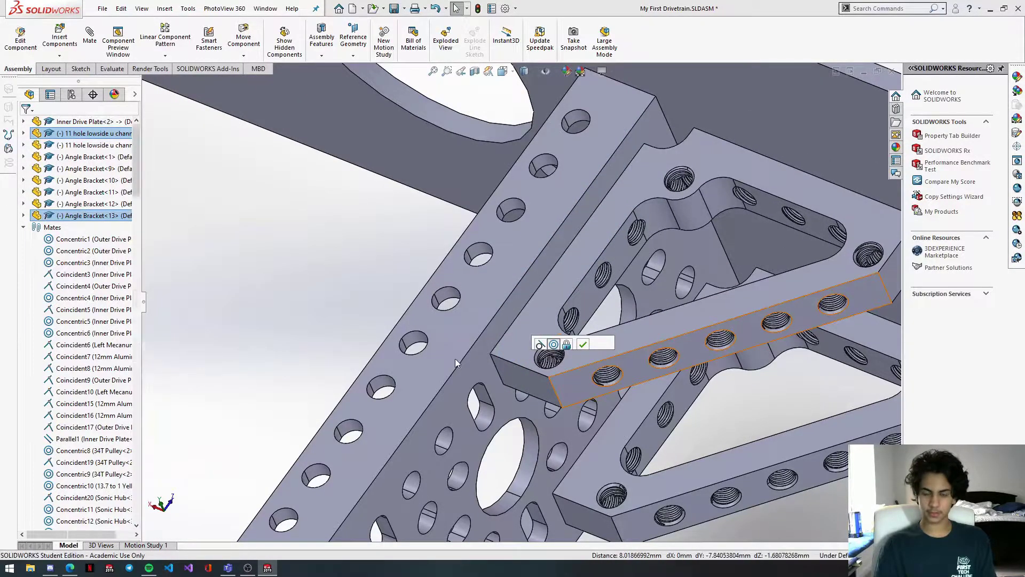
Step: Insert another copy of the angle bracket near the lower U-channel's end at the inner drive plate
scroll(462, 358, "up", 1)
scroll(462, 359, "up", 7)
middle_click_drag(430, 471, 354, 492)
scroll(356, 428, "up", 4)
scroll(357, 429, "down", 4)
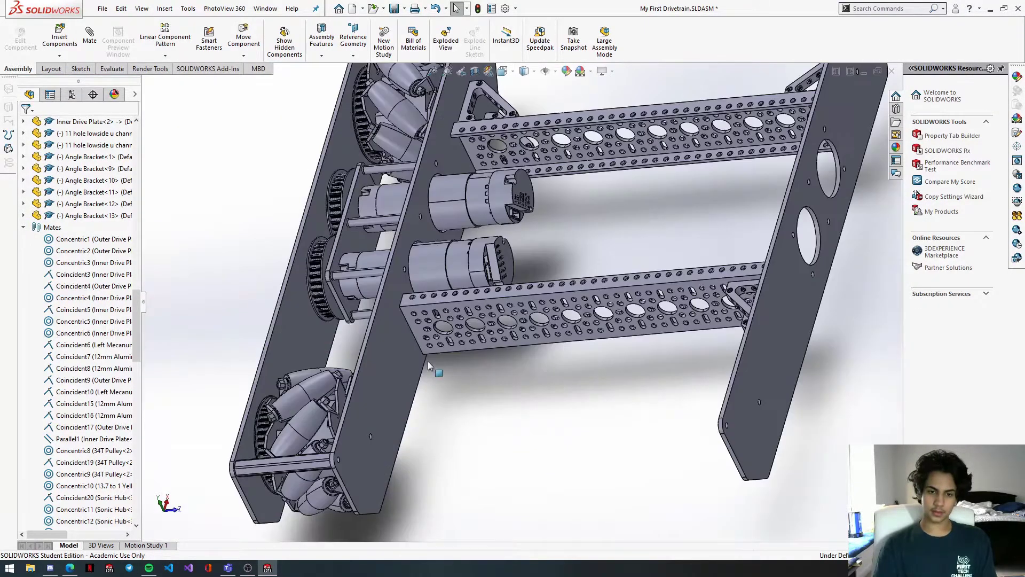
left_click(428, 361)
scroll(460, 380, "down", 6)
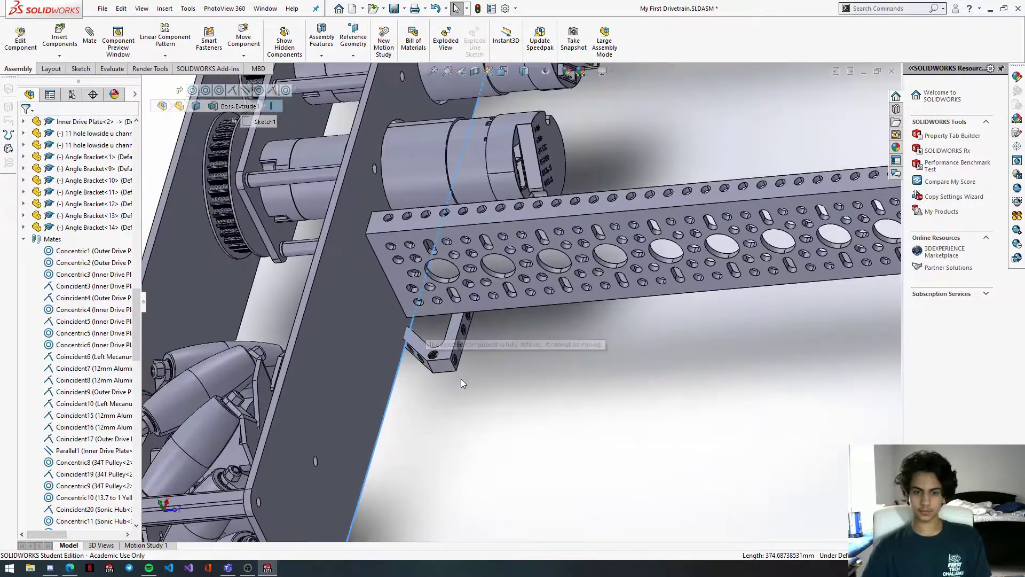
Step: Mate the new angle bracket's five-hole side face coincident with the inner drive plate's face
left_click(454, 277)
middle_click_drag(473, 258, 507, 248)
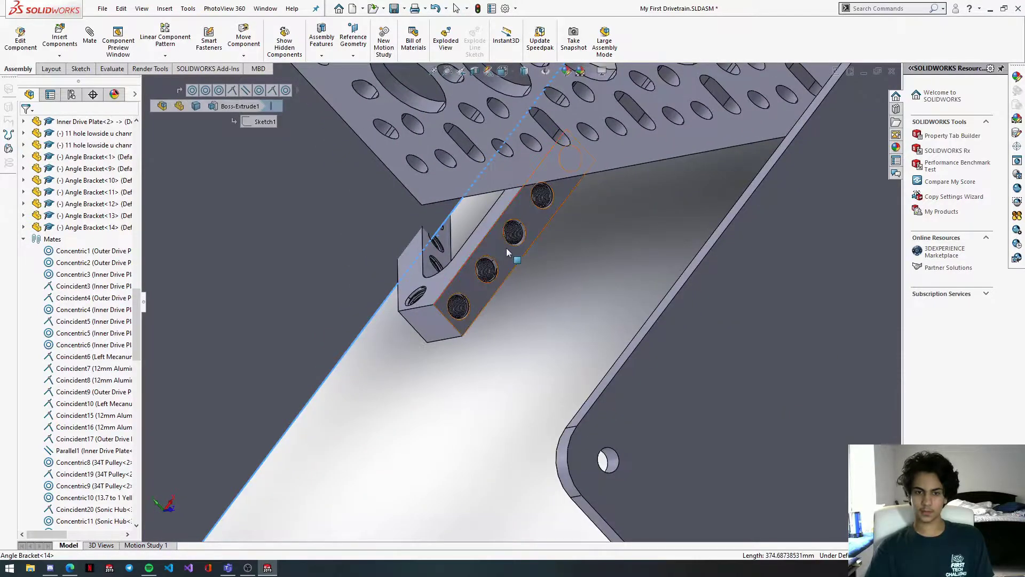
left_click(502, 247)
left_click(357, 211, "ctrl")
left_click(388, 201)
Step: Flip the alignment of the coincident mate between the new angle bracket and the inner drive plate
left_click_drag(136, 204, 135, 537)
left_click_drag(137, 200, 158, 528)
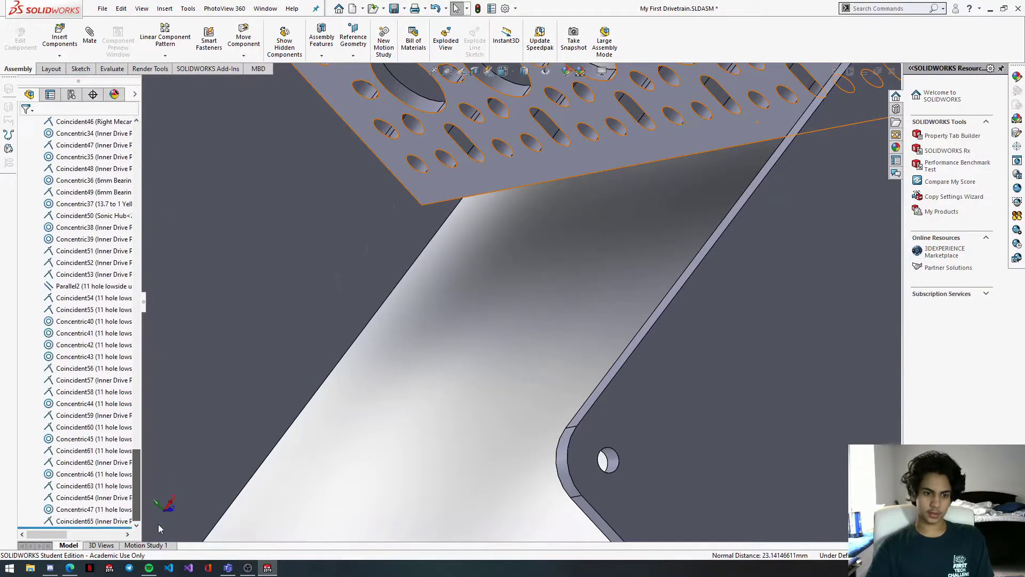
right_click(100, 521)
left_click(130, 389)
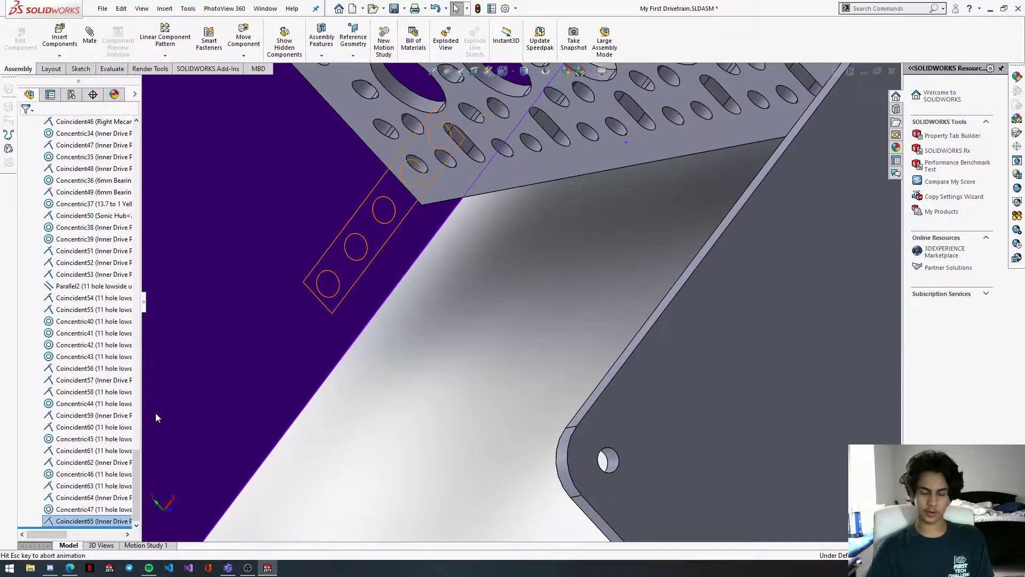
key("Escape")
Step: Mate the bracket's other five-hole face coincident with the U-channel's perforated face and flip that mate's alignment
middle_click_drag(487, 189, 494, 104)
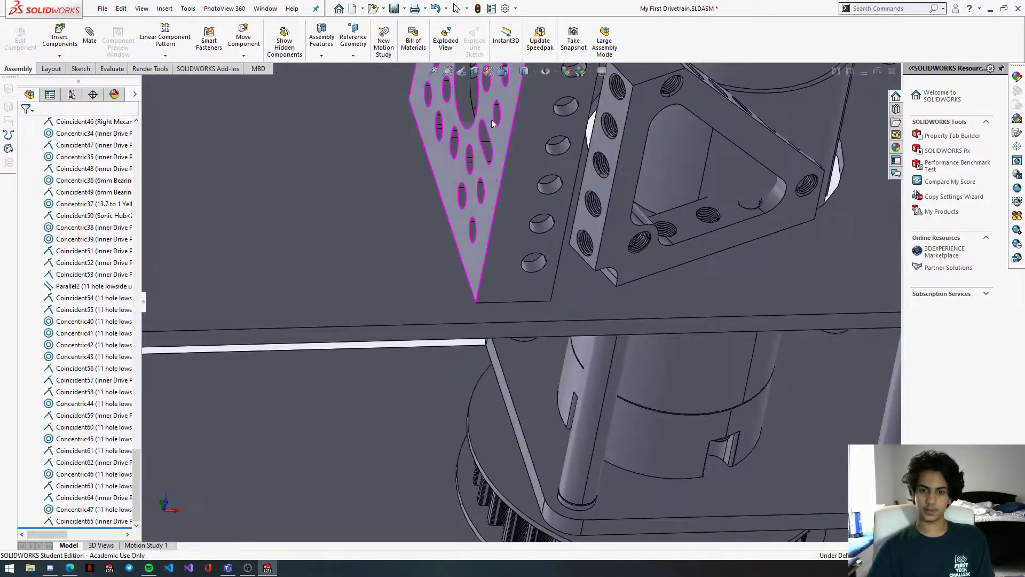
left_click(601, 184)
left_click(488, 195, "ctrl")
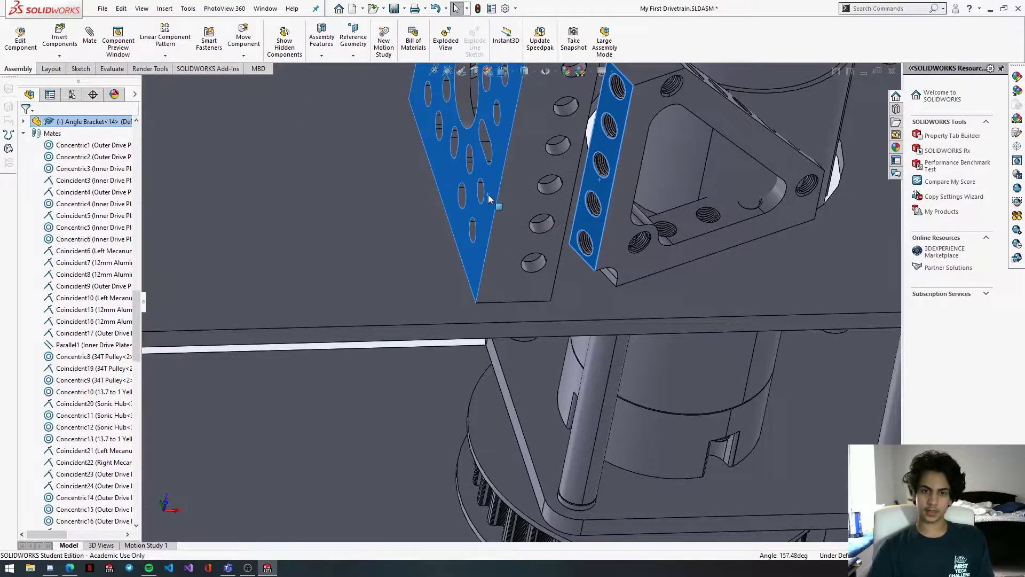
left_click(520, 186)
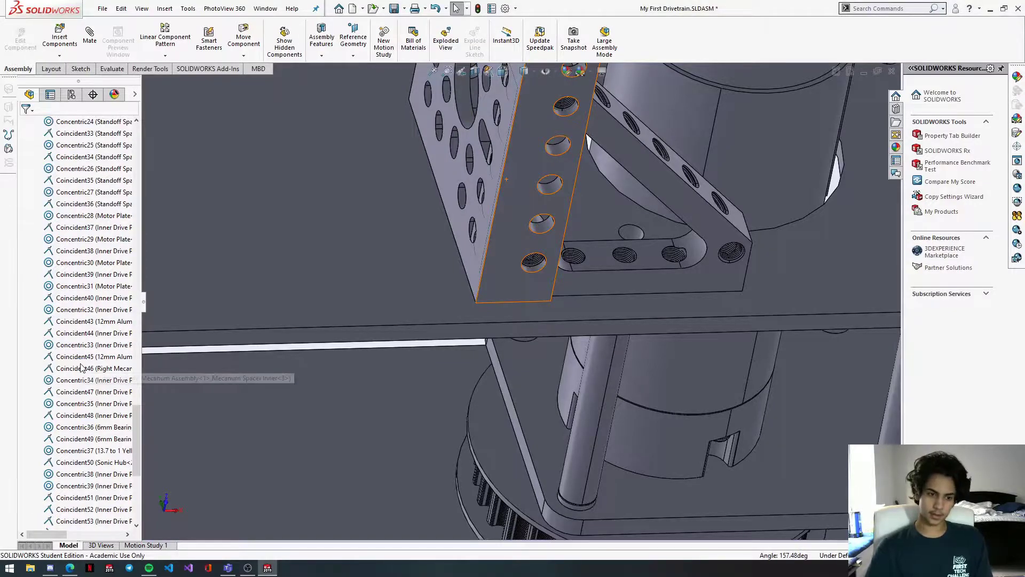
right_click(98, 522)
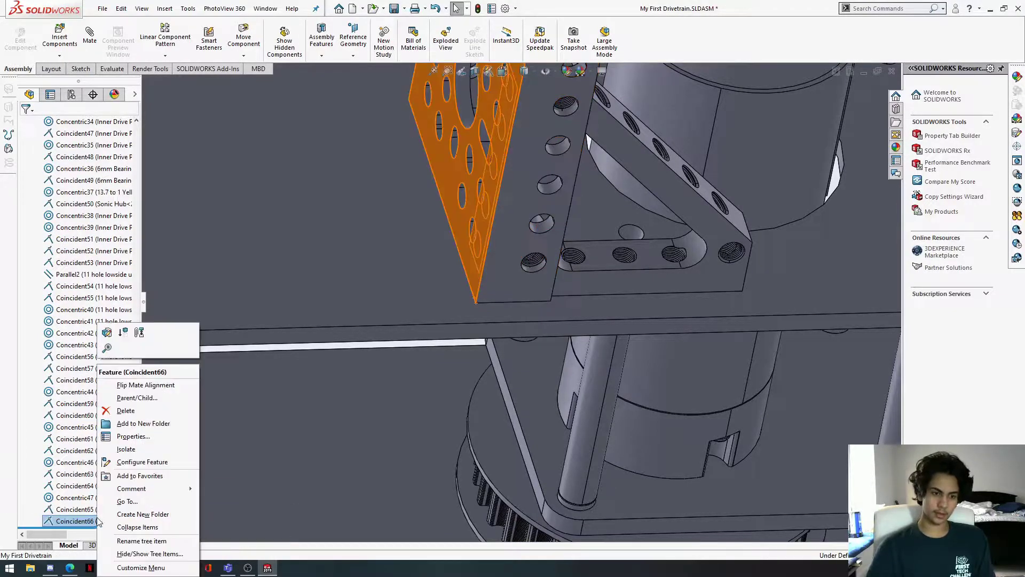
left_click(144, 386)
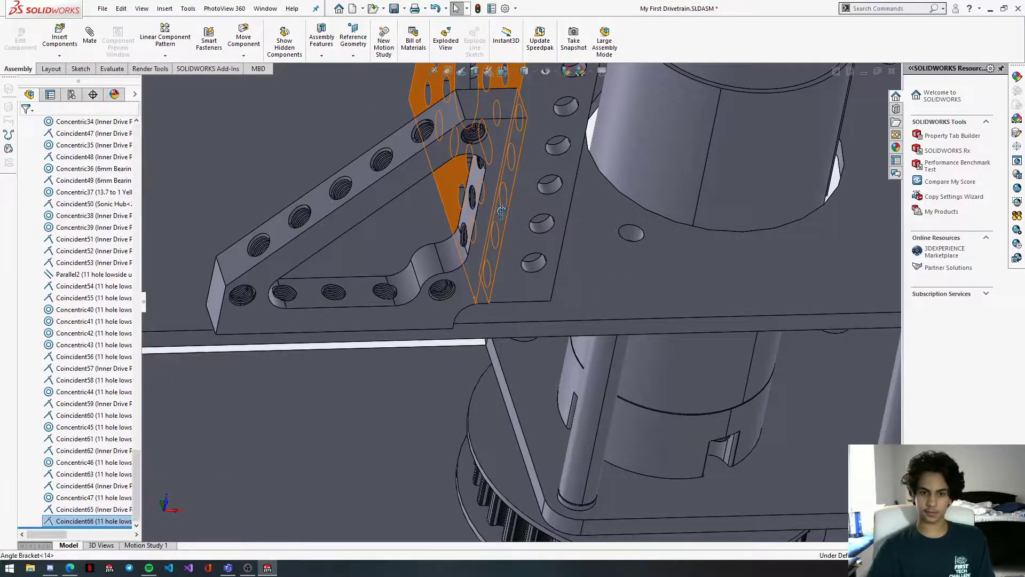
Step: Add a concentric mate between the angle bracket's end hole and a small hole in the U-channel's perforated face
middle_click_drag(525, 231, 514, 176)
scroll(454, 134, "down", 2)
left_click(452, 141)
scroll(494, 181, "up", 5)
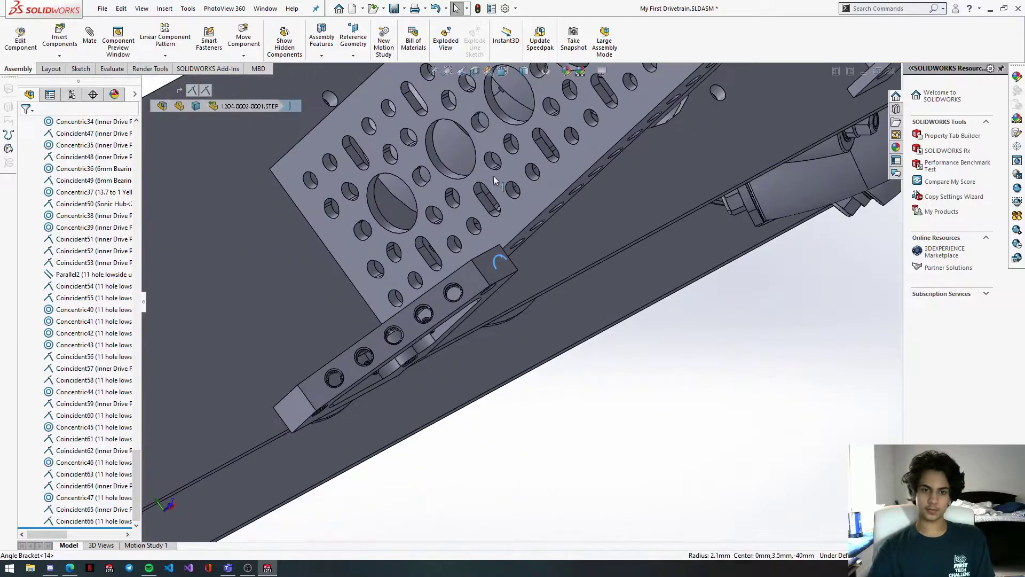
left_click(475, 227, "ctrl")
left_click(517, 220)
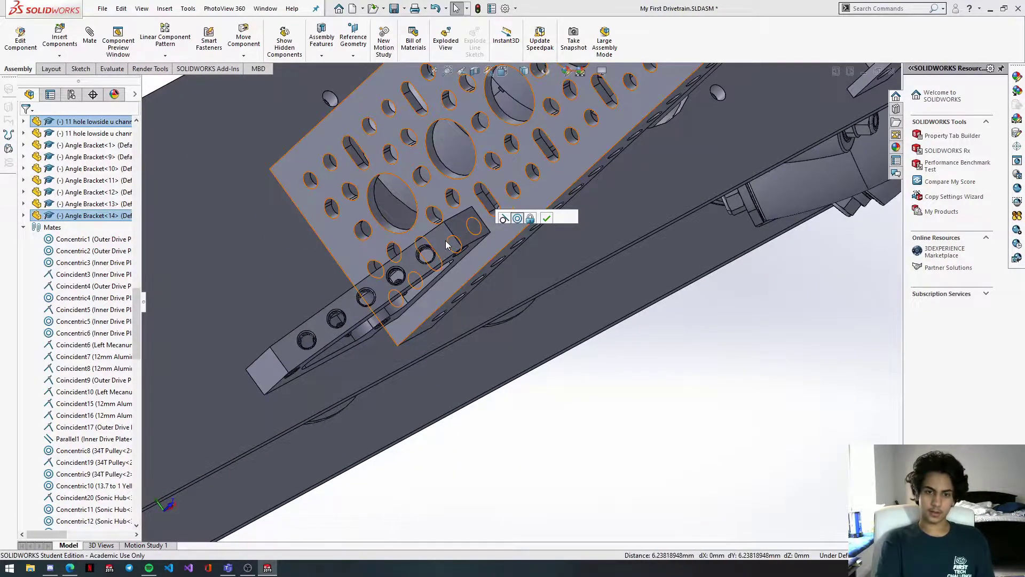
Step: Copy the mated angle bracket and paste another instance into the assembly
left_click(447, 244)
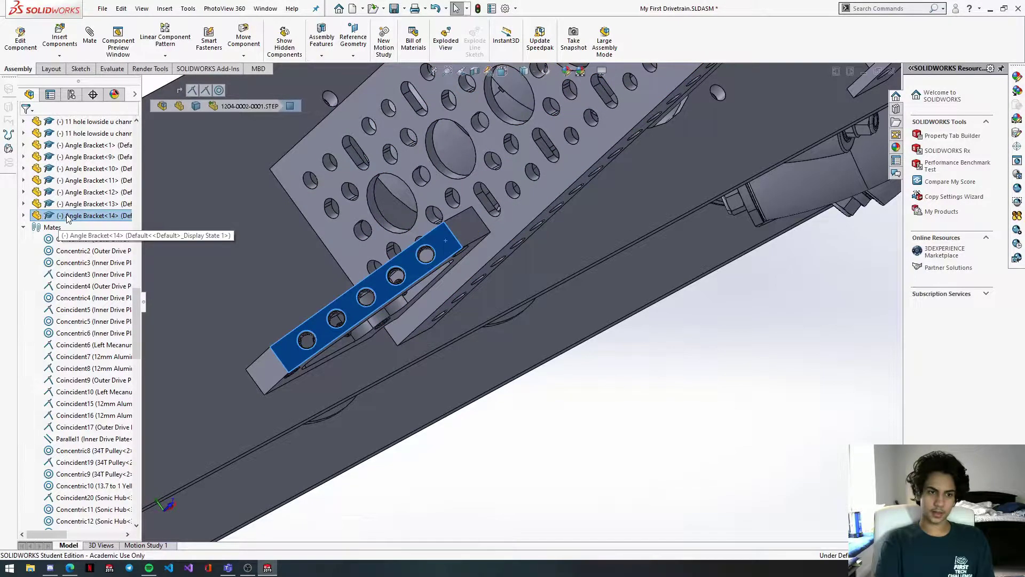
scroll(320, 202, "down", 2)
left_click(301, 178)
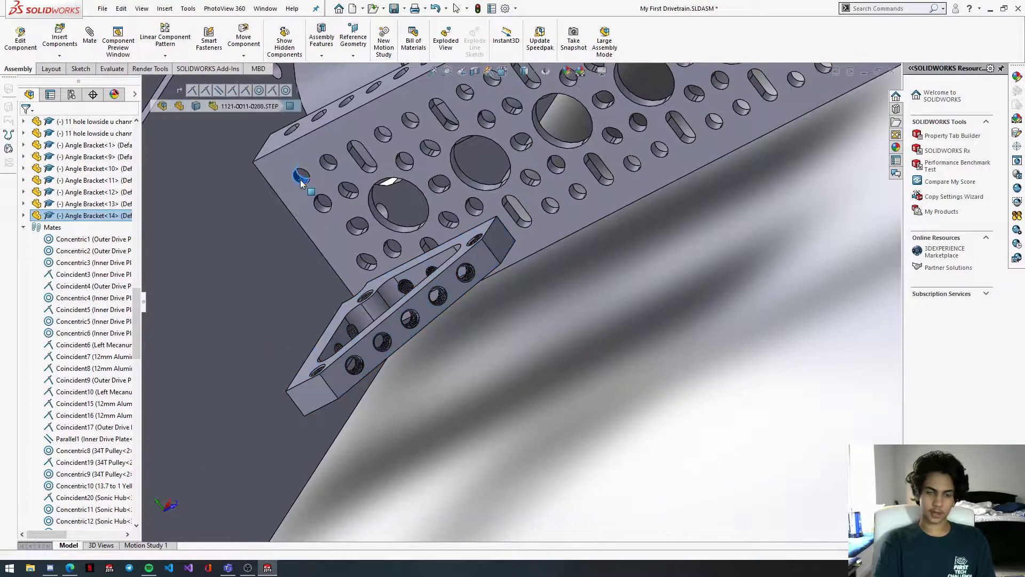
key("ctrl+v")
Step: Mate the pasted angle bracket's five-hole face coincident with the inner drive plate's face beside the U-channel
middle_click_drag(332, 210, 358, 215)
left_click(228, 246)
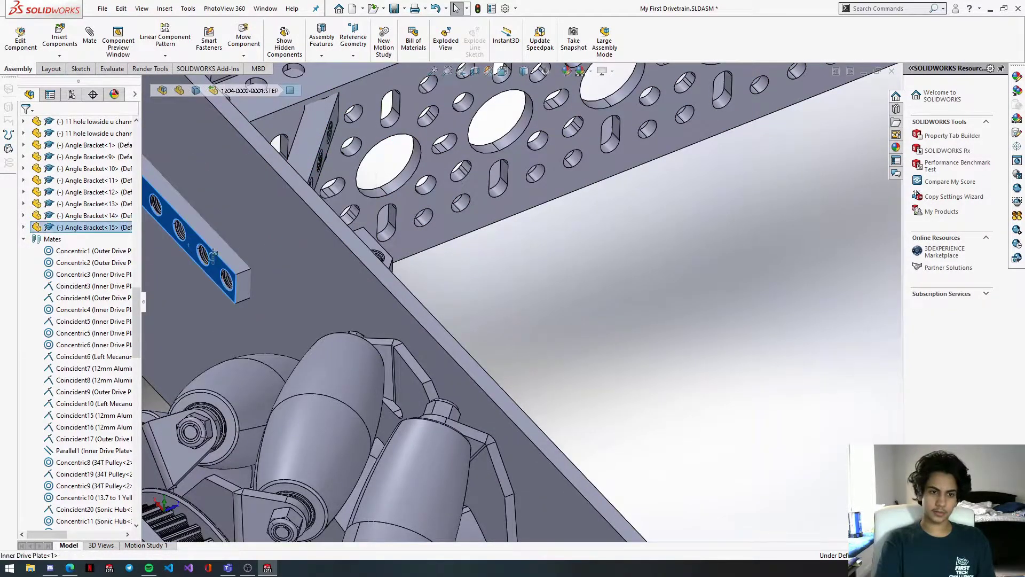
middle_click_drag(228, 246, 356, 240)
left_click(360, 213)
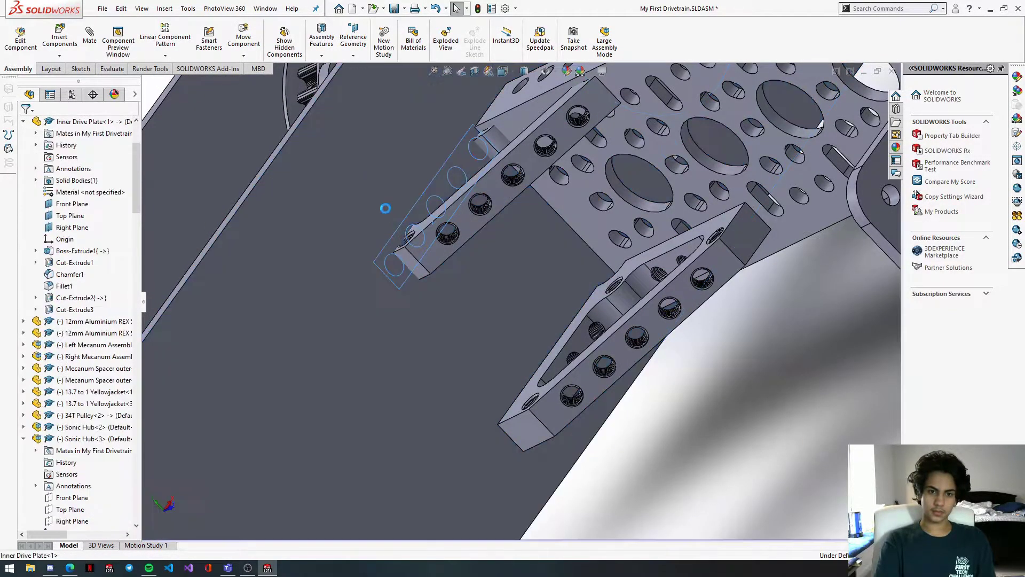
left_click(345, 264)
middle_click_drag(345, 264, 439, 286)
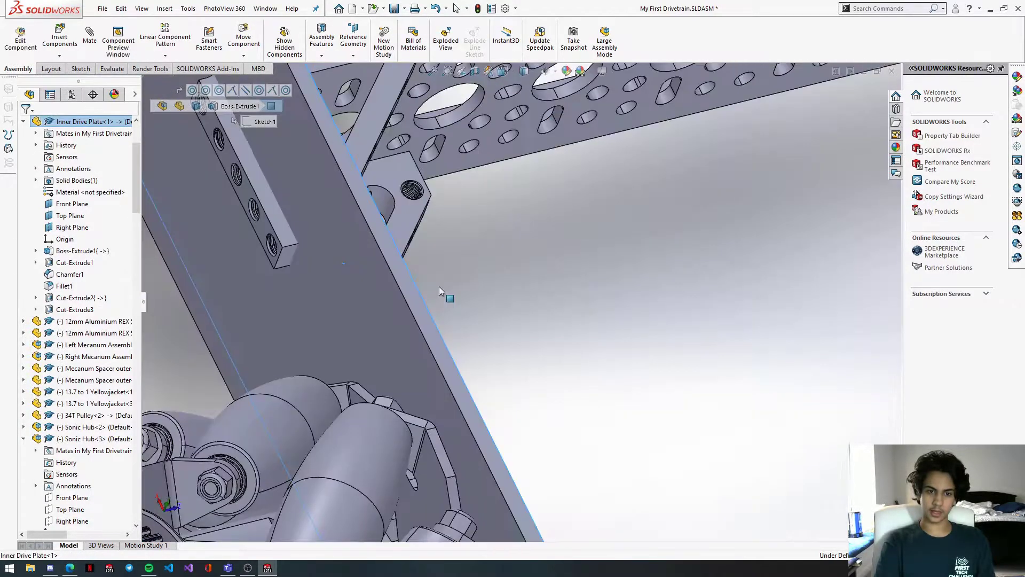
left_click(266, 236)
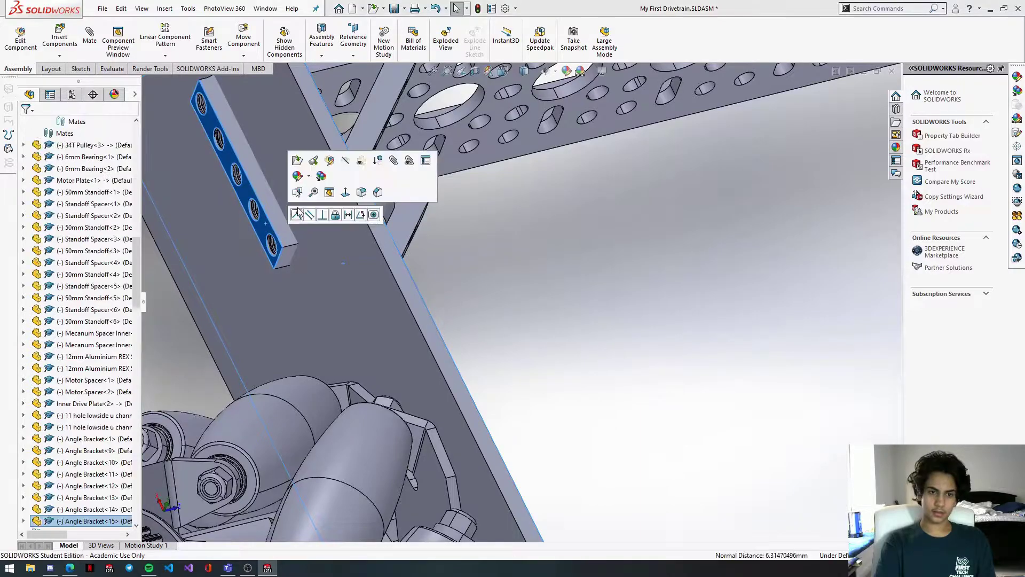
left_click(298, 214)
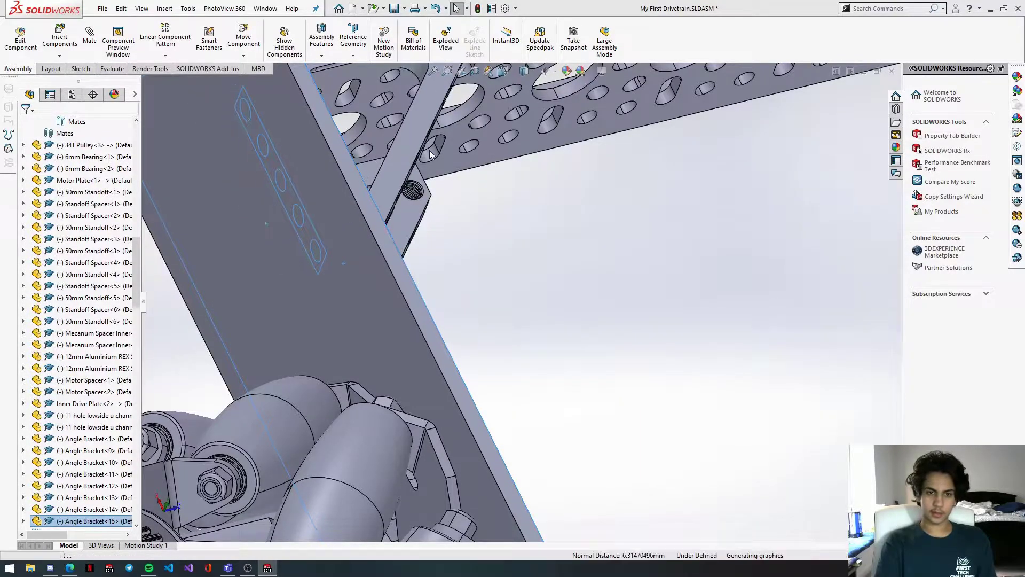
Step: Reposition the pasted bracket and mate its free five-hole face coincident with the U-channel's perforated face
left_click(426, 233)
middle_click_drag(426, 234, 425, 249)
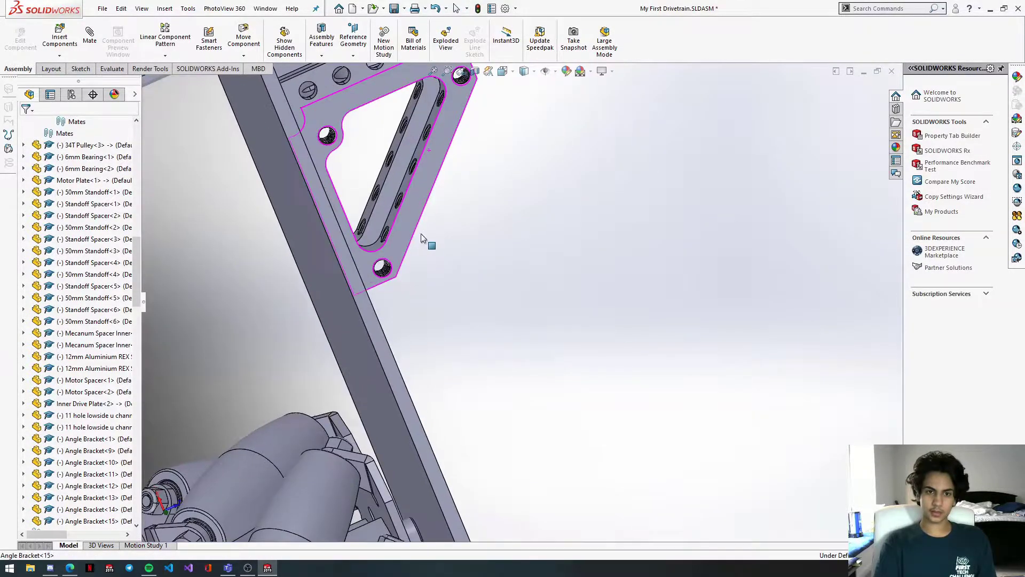
scroll(422, 235, "up", 1)
left_click(399, 131)
scroll(398, 131, "down", 5)
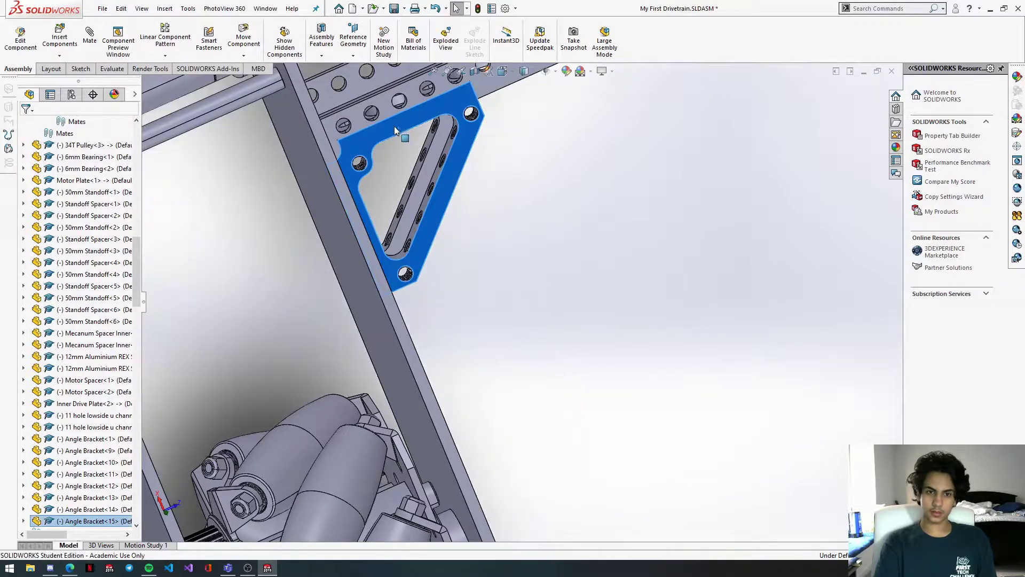
left_click(401, 139)
left_click_drag(437, 165, 466, 208)
left_click(447, 198)
middle_click_drag(447, 198, 393, 131)
scroll(643, 189, "up", 2)
left_click(654, 201, "ctrl")
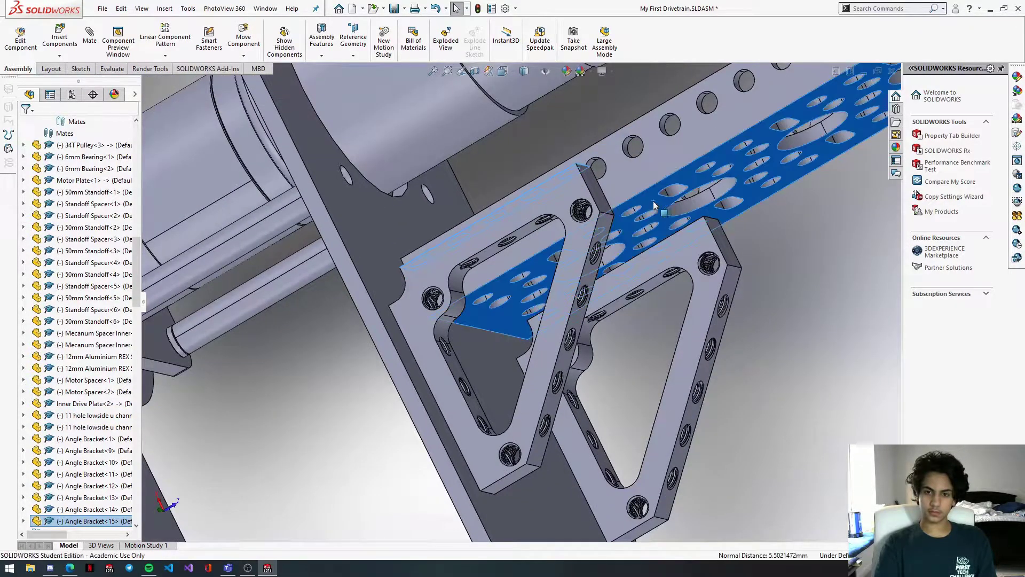
left_click(679, 195)
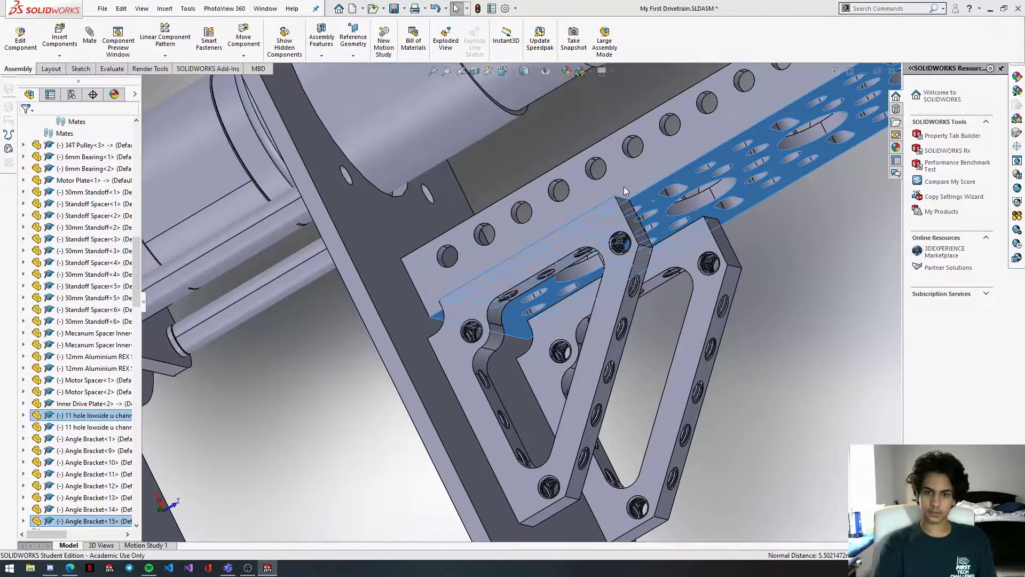
Step: Make the pasted bracket's end hole concentric with a matching small hole in the U-channel, beside the first bracket
middle_click_drag(645, 239, 502, 195)
scroll(643, 214, "down", 2)
left_click(610, 209)
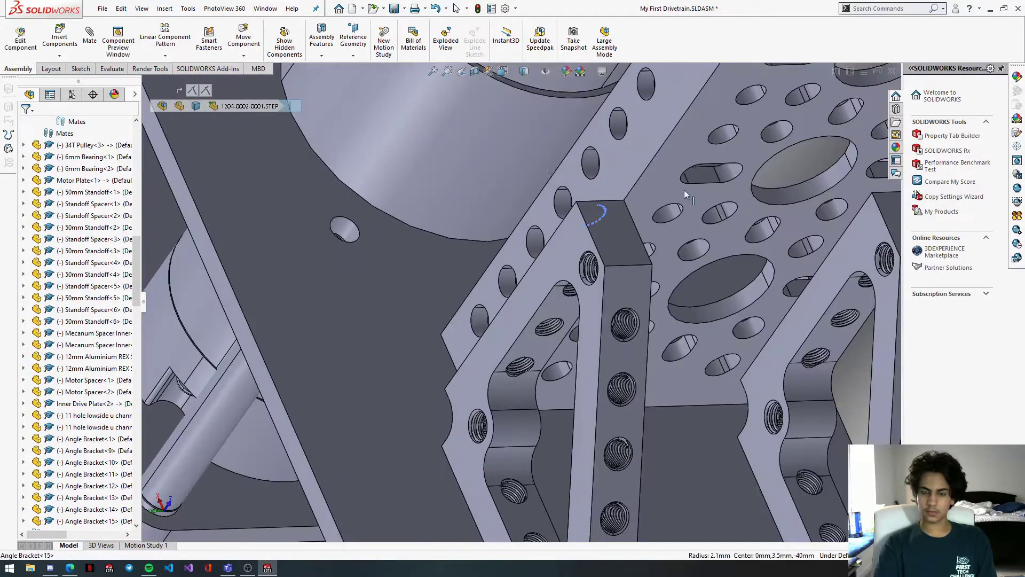
left_click(670, 216, "ctrl")
left_click(705, 210)
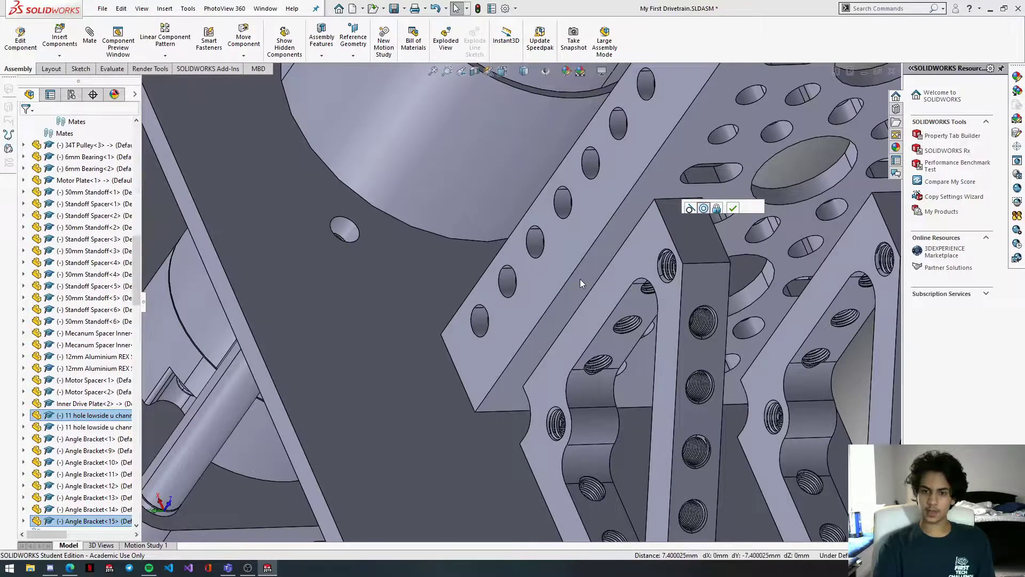
key("Return")
Step: Move the lower U-channel with its brackets along the inner drive plate toward the standoff hole beside the motor
scroll(580, 279, "up", 3)
scroll(579, 279, "up", 5)
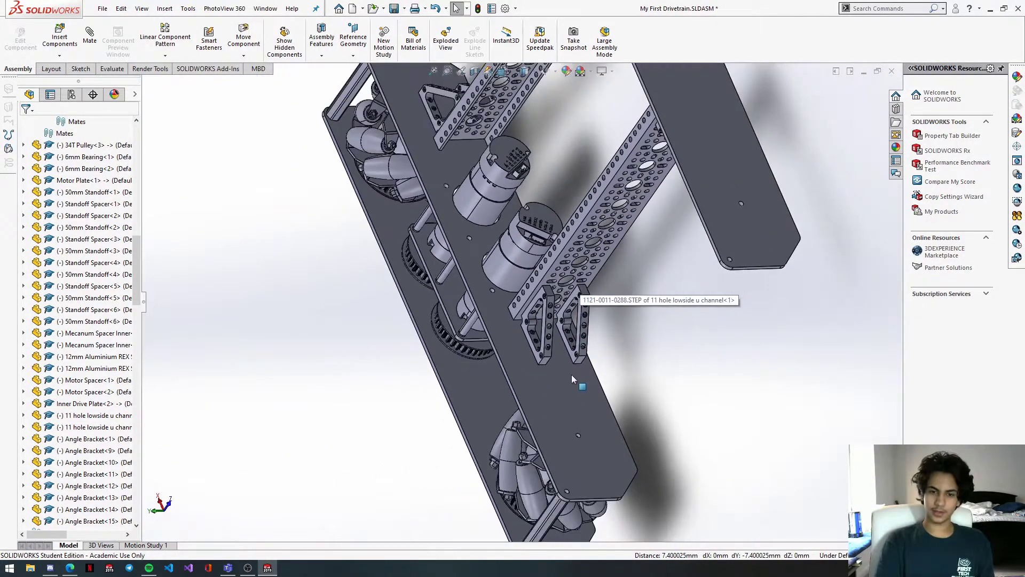
middle_click_drag(649, 303, 545, 356)
scroll(612, 284, "down", 3)
middle_click_drag(611, 280, 597, 318)
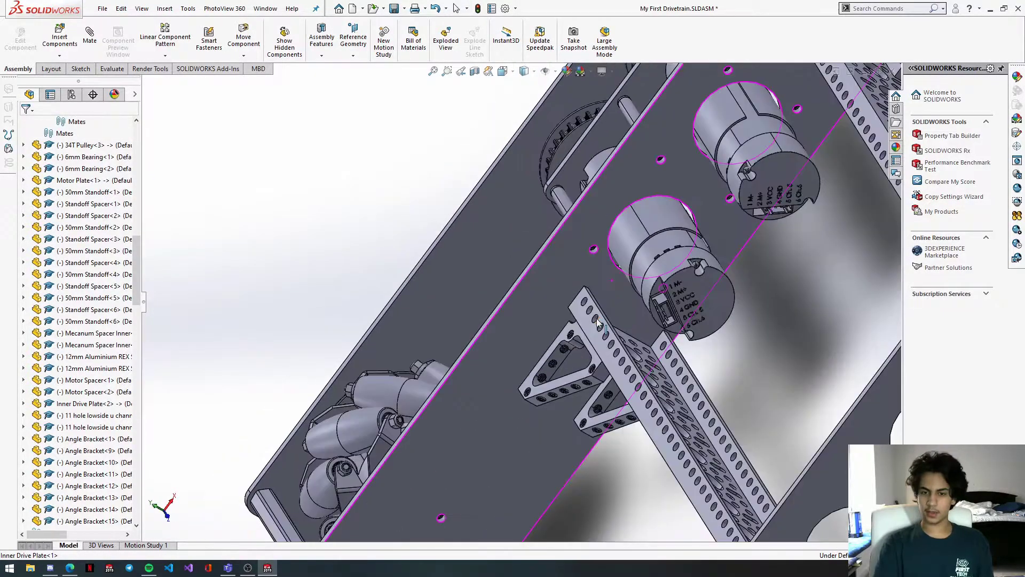
left_click(591, 316)
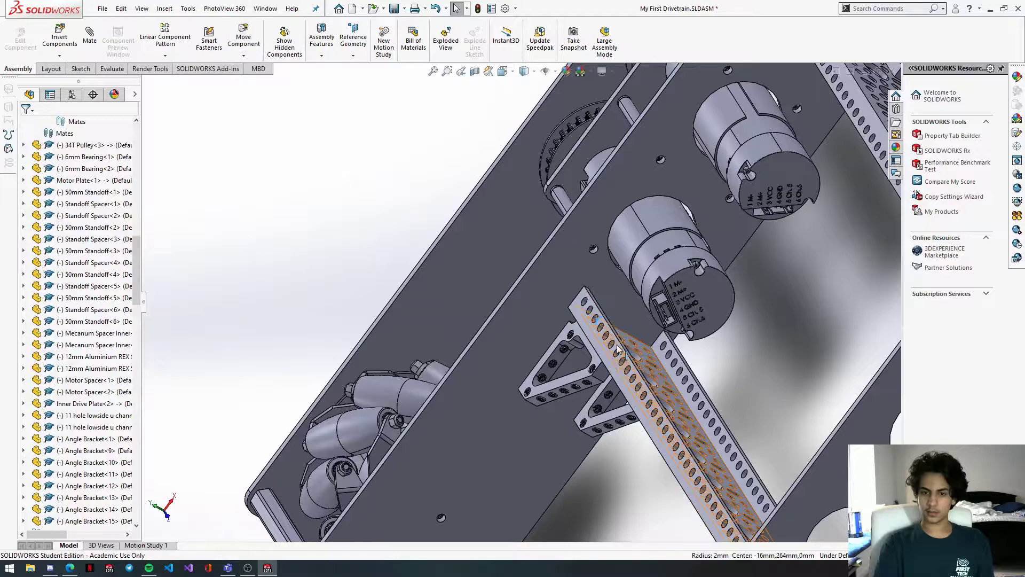
left_click(591, 336)
left_click_drag(591, 334, 587, 302)
Step: Examine the spacing between the lower U-channel's flange and the nearby standoff hole in the inner drive plate
mouse_move(584, 280)
middle_mouse_down()
mouse_move(590, 263)
mouse_move(572, 270)
middle_mouse_up()
scroll(592, 256, "down", 4)
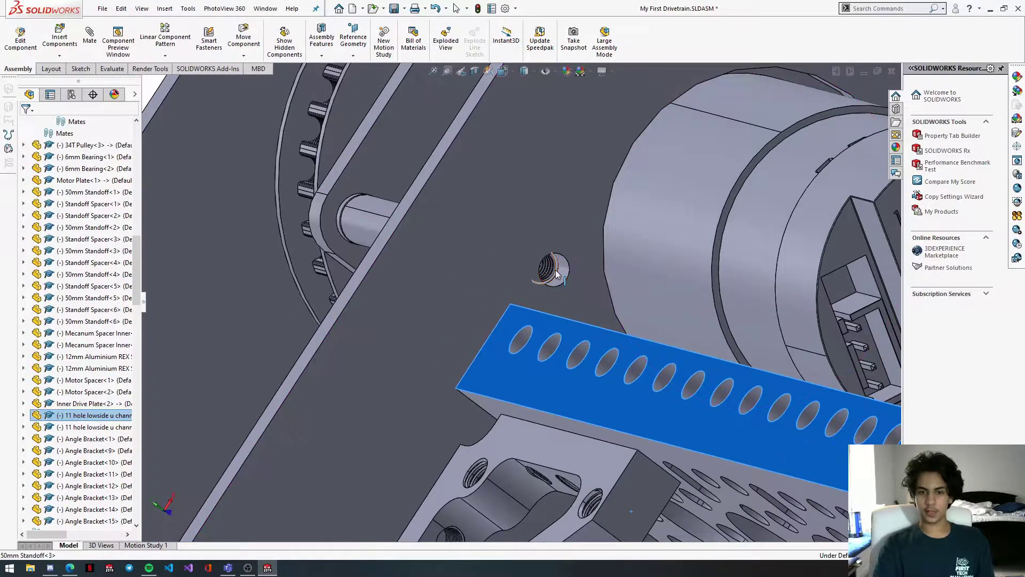
left_click(569, 270)
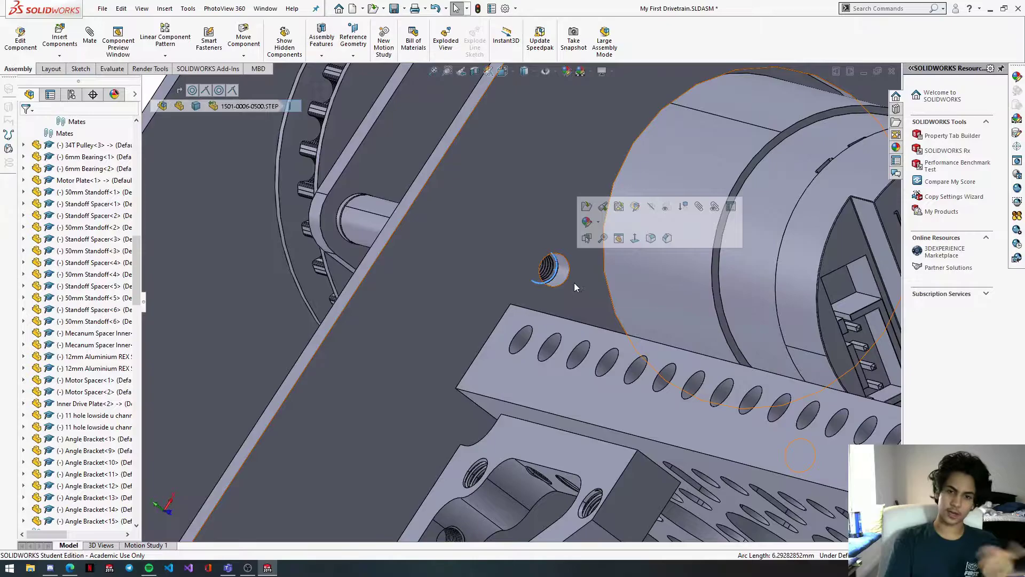
middle_click_drag(584, 315, 488, 292)
scroll(569, 338, "up", 3)
scroll(651, 395, "up", 7)
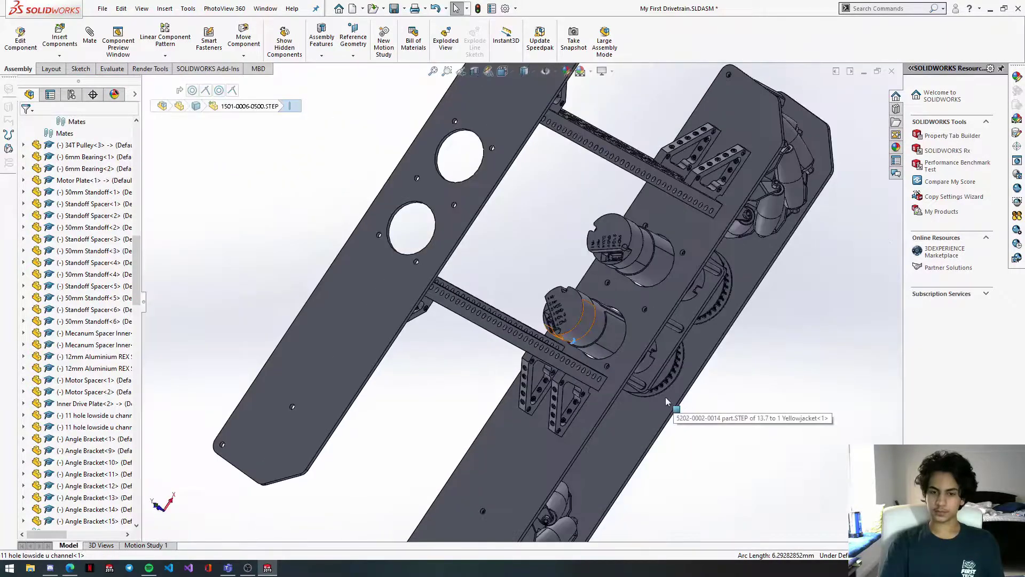
scroll(604, 398, "down", 6)
middle_click_drag(604, 397, 633, 399)
scroll(625, 399, "down", 3)
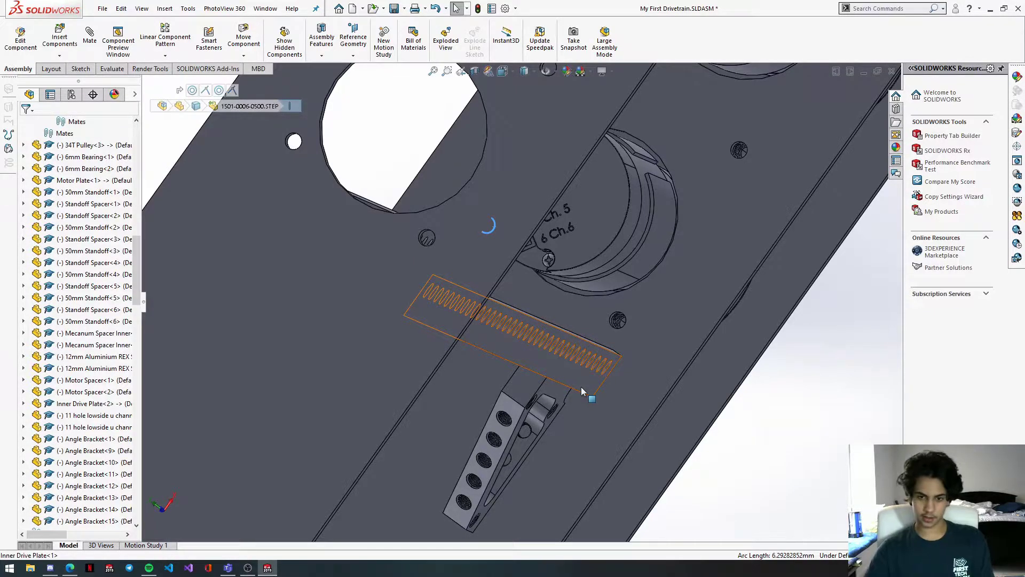
scroll(582, 391, "up", 3)
Step: Measure the distance from the standoff hole's edge to the lower U-channel's flange face
left_click(90, 37)
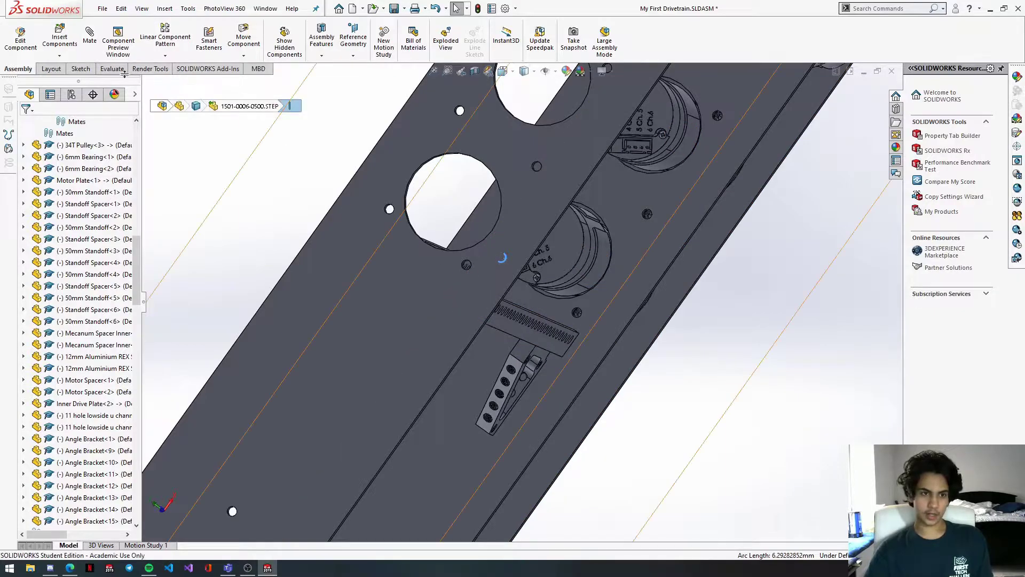
left_click(114, 70)
left_click(150, 37)
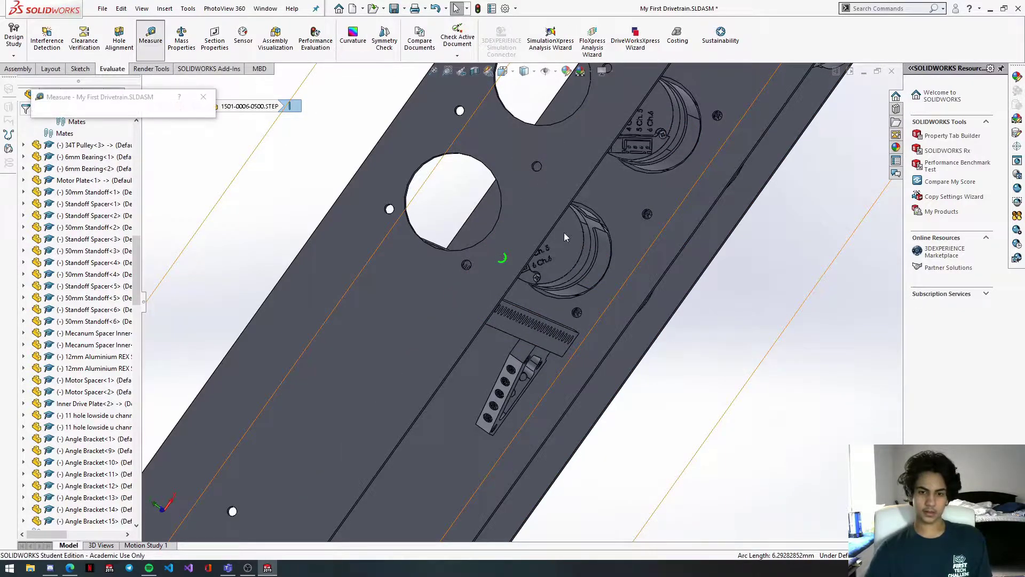
left_click(533, 341)
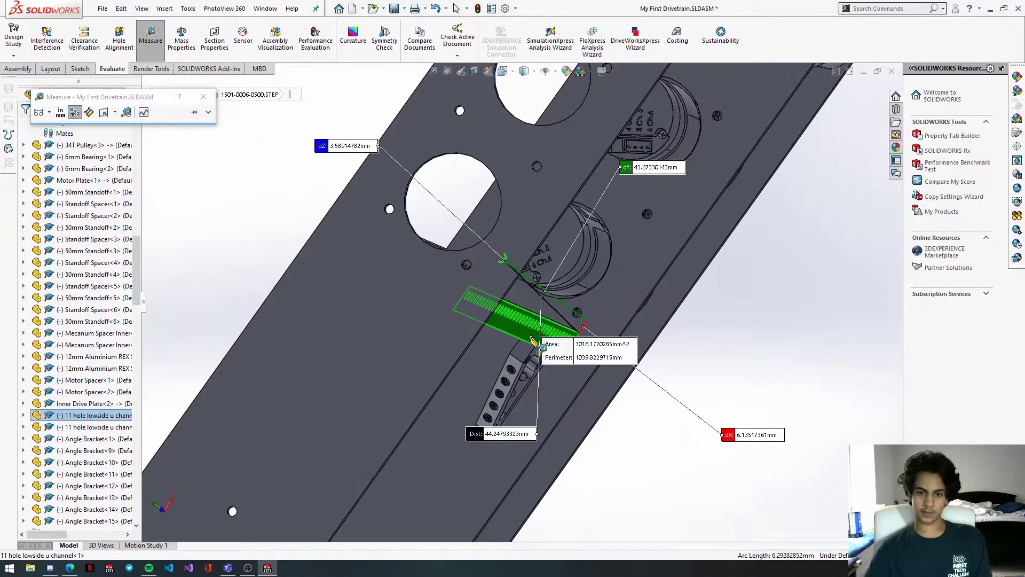
Step: Measure the distance between the outer faces of the lower U-channel's two flanges
middle_click_drag(549, 346, 630, 365)
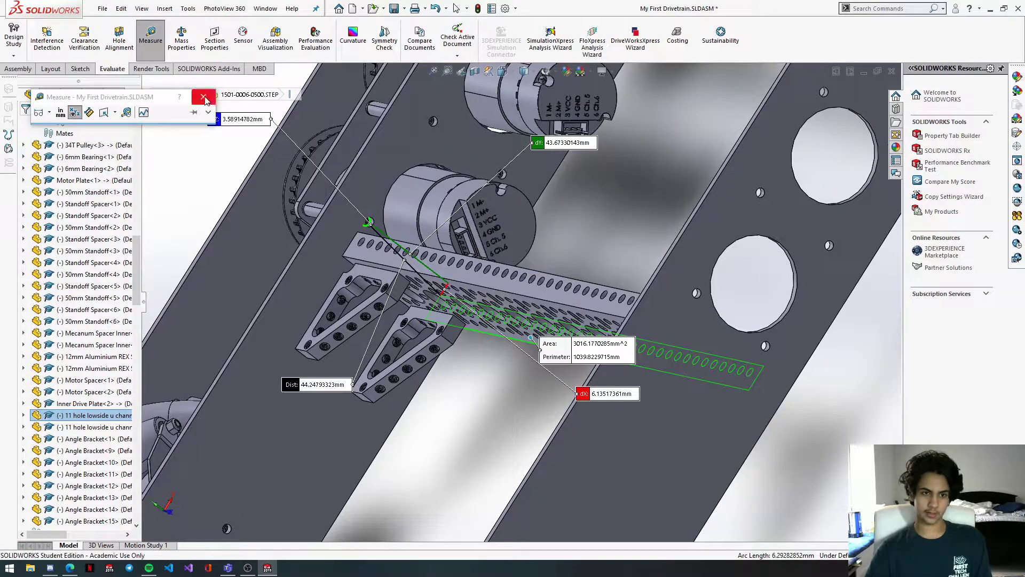
left_click(205, 99)
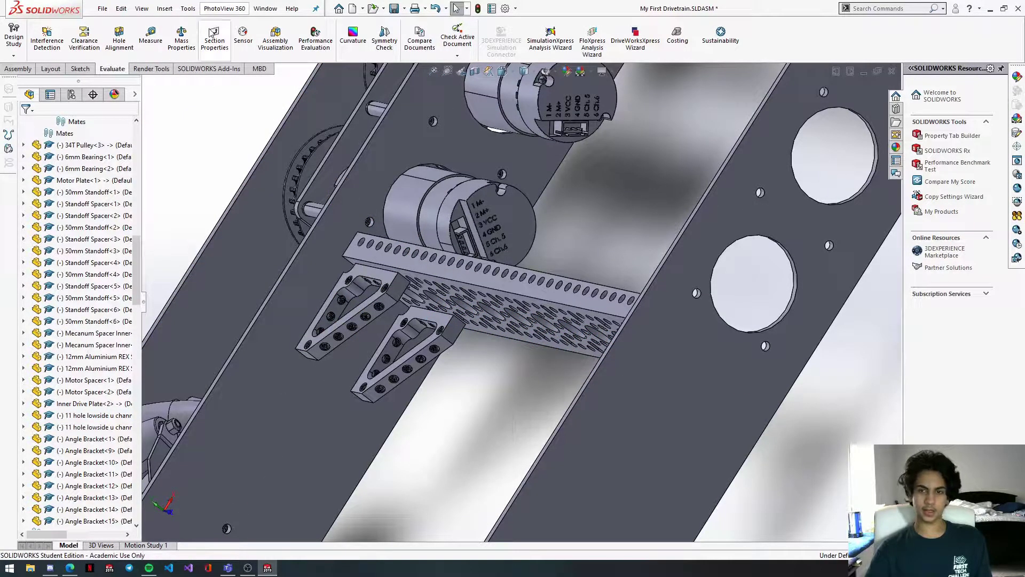
left_click(150, 37)
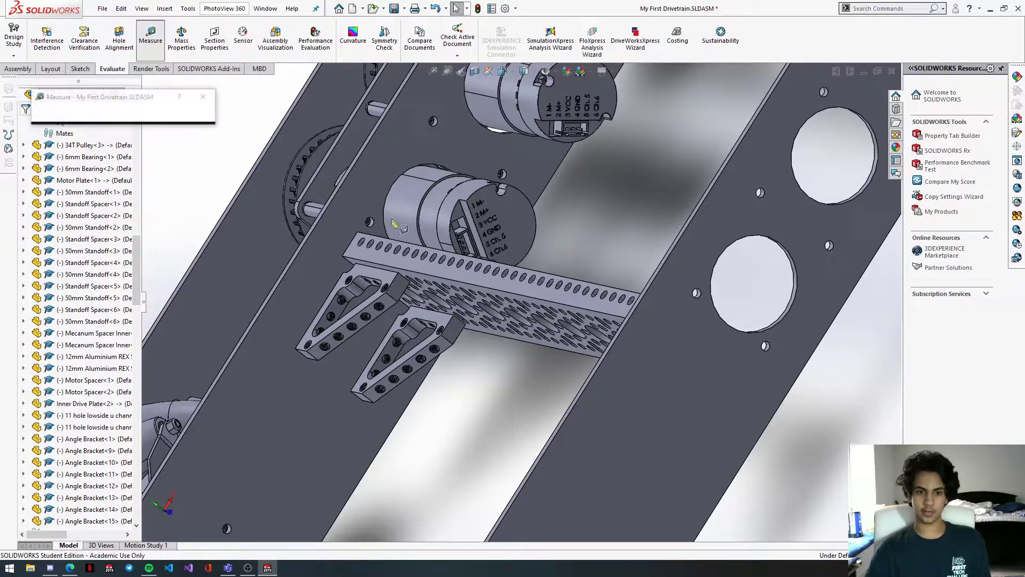
left_click(393, 260)
middle_click_drag(394, 260, 430, 311)
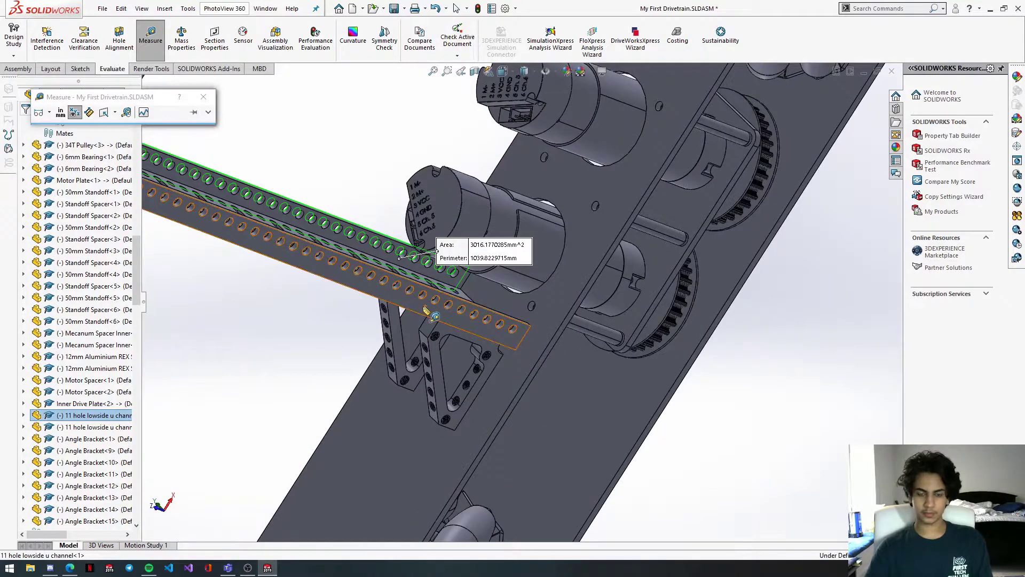
left_click(419, 301)
middle_click_drag(389, 270, 350, 315)
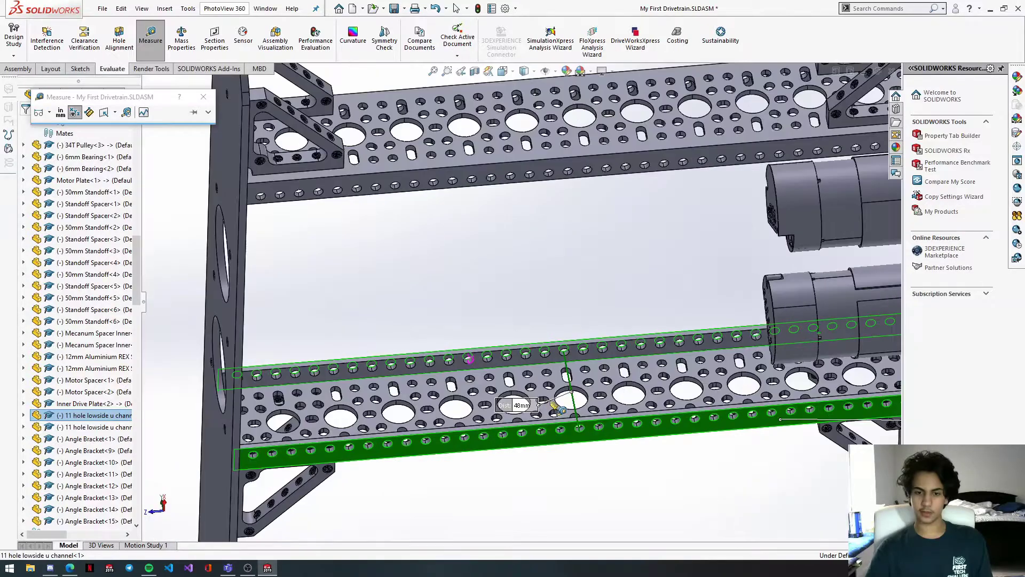
scroll(544, 401, "down", 1)
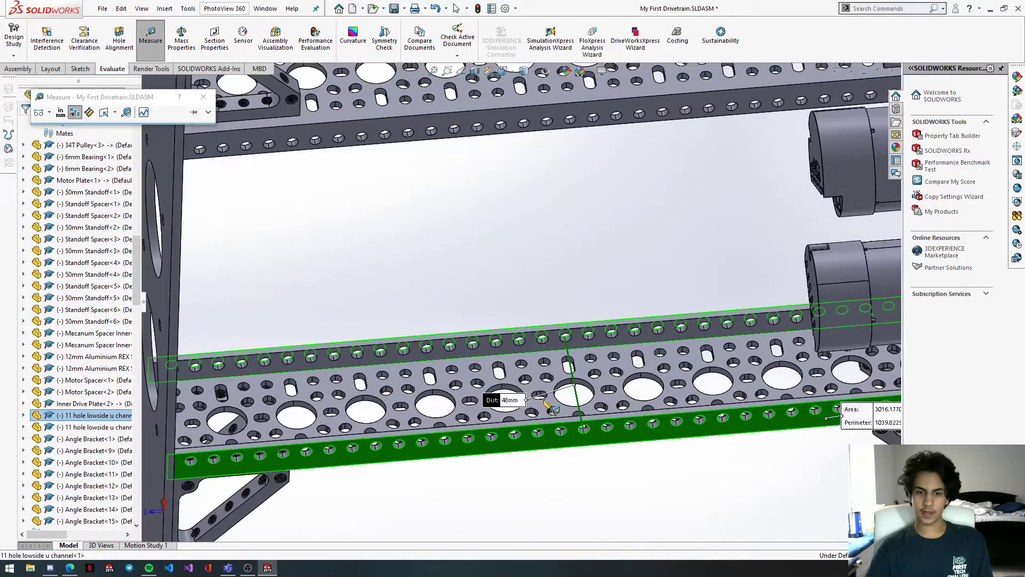
left_click(203, 96)
middle_click_drag(544, 253, 667, 306)
scroll(534, 331, "up", 8)
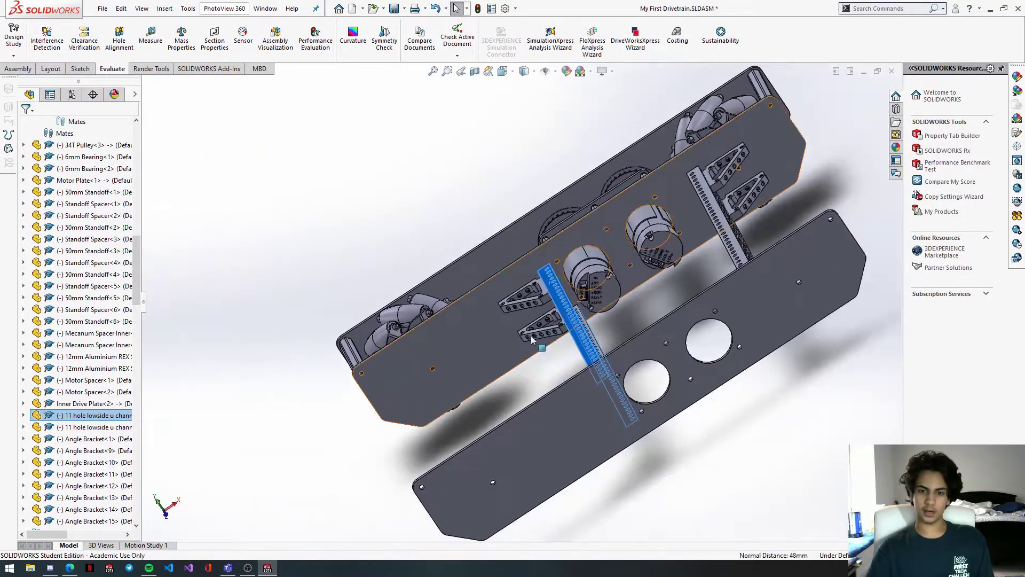
Step: Switch to the web browser, calculate 80-48 in a new tab, and return to the drivetrain assembly
left_click(498, 344)
middle_click_drag(556, 318, 508, 270)
middle_click_drag(501, 395, 320, 415)
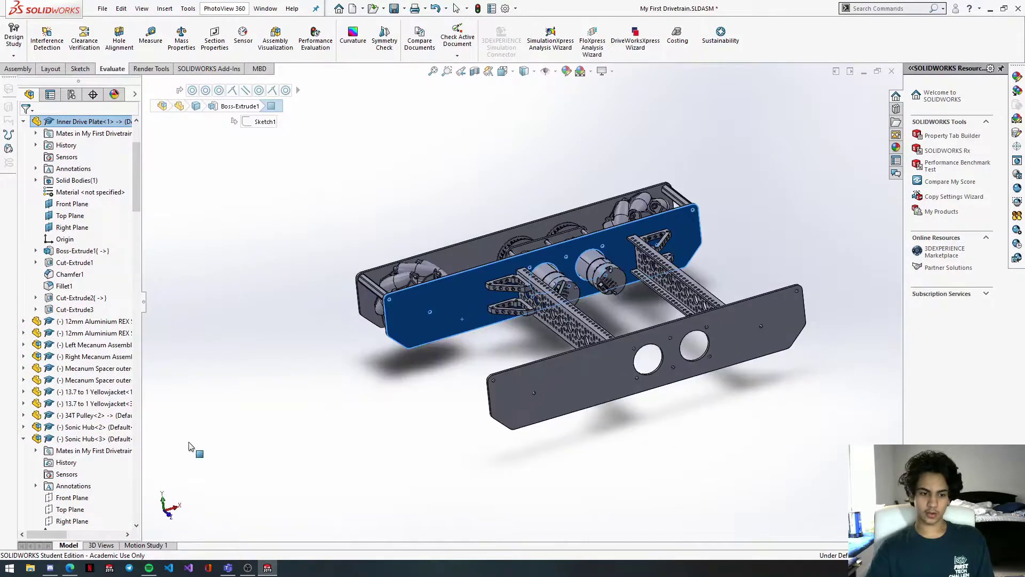
left_click(71, 569)
key("ctrl+t")
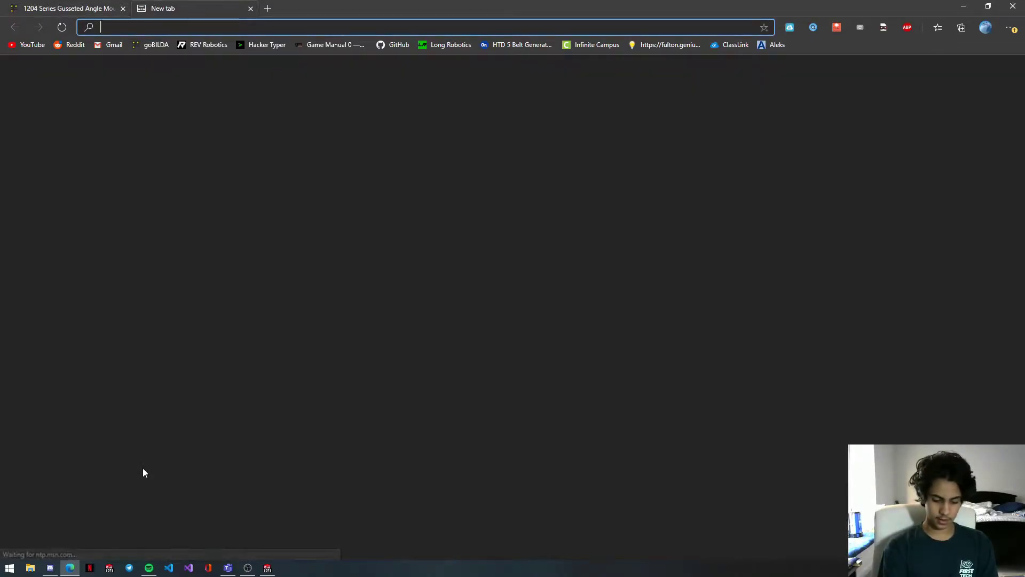
type("80-3")
key("BackSpace")
type("45")
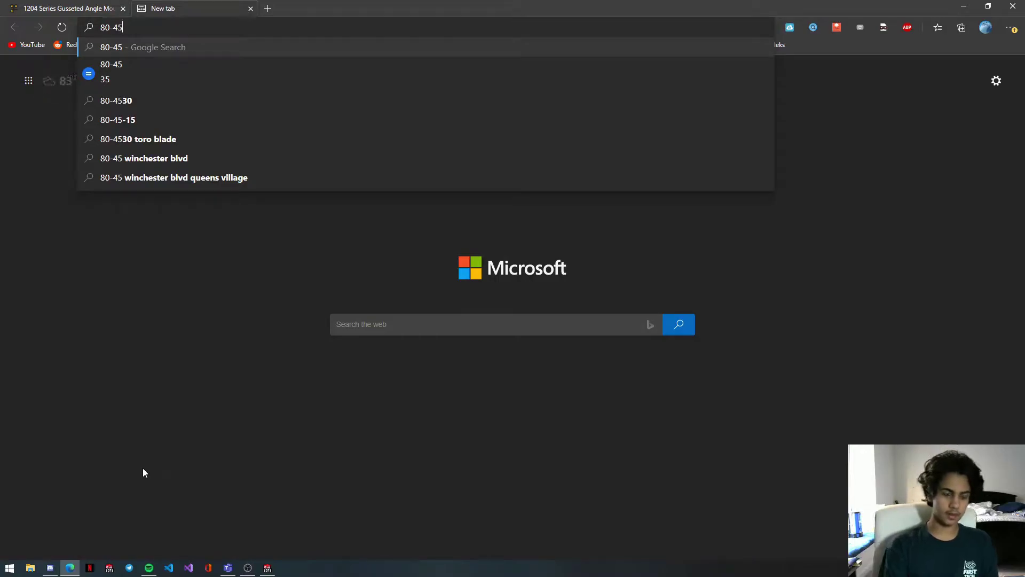
key("BackSpace")
type("8")
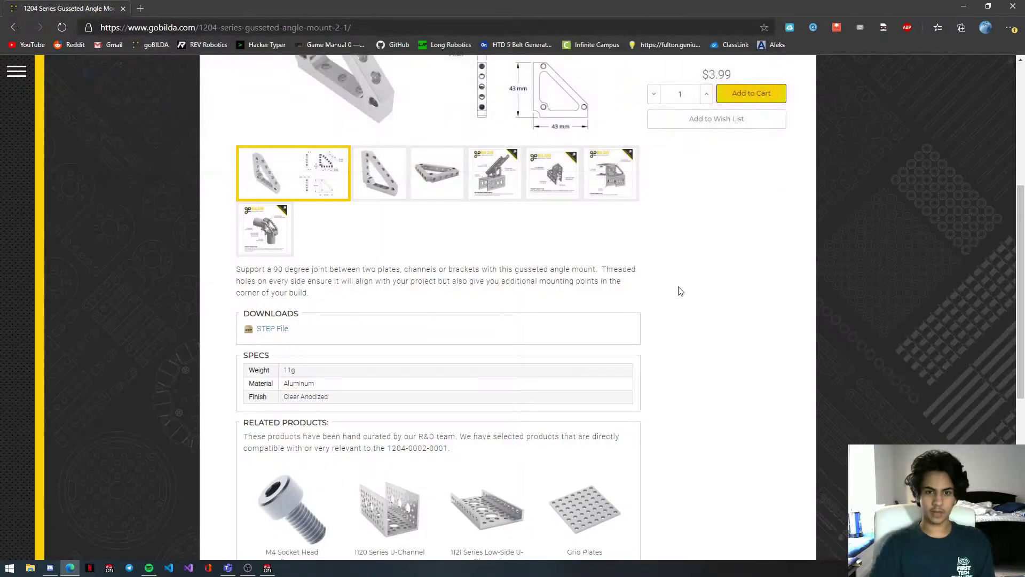
key("alt+Tab")
Step: Add a 16 mm distance mate between the lower U-channel's upper flange face and the inner drive plate's top edge face
middle_click_drag(592, 298, 511, 327)
left_click(527, 250)
scroll(529, 262, "down", 3)
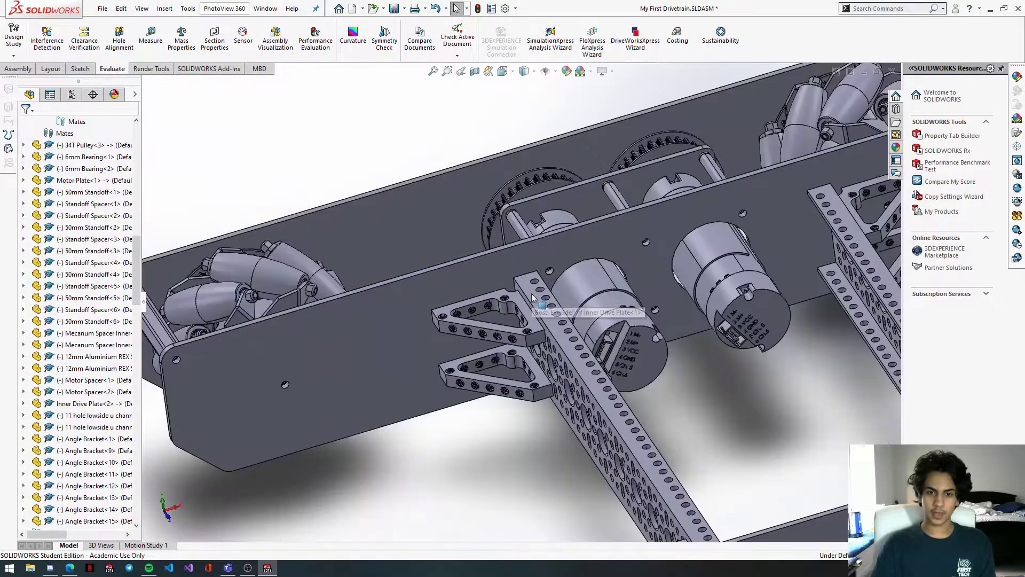
left_click(527, 281)
scroll(526, 280, "down", 4)
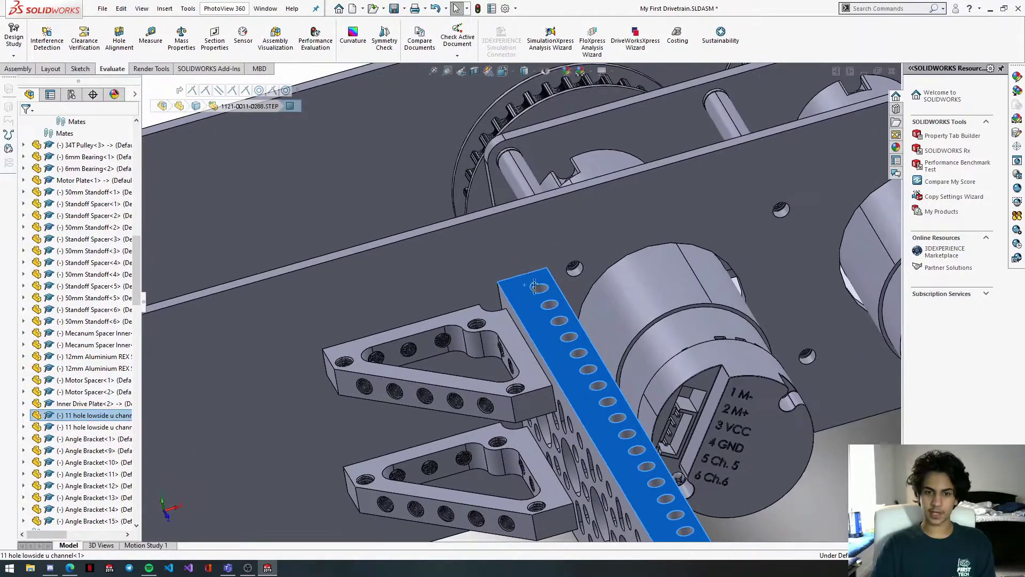
middle_click_drag(527, 283, 510, 218)
left_click(502, 213, "ctrl")
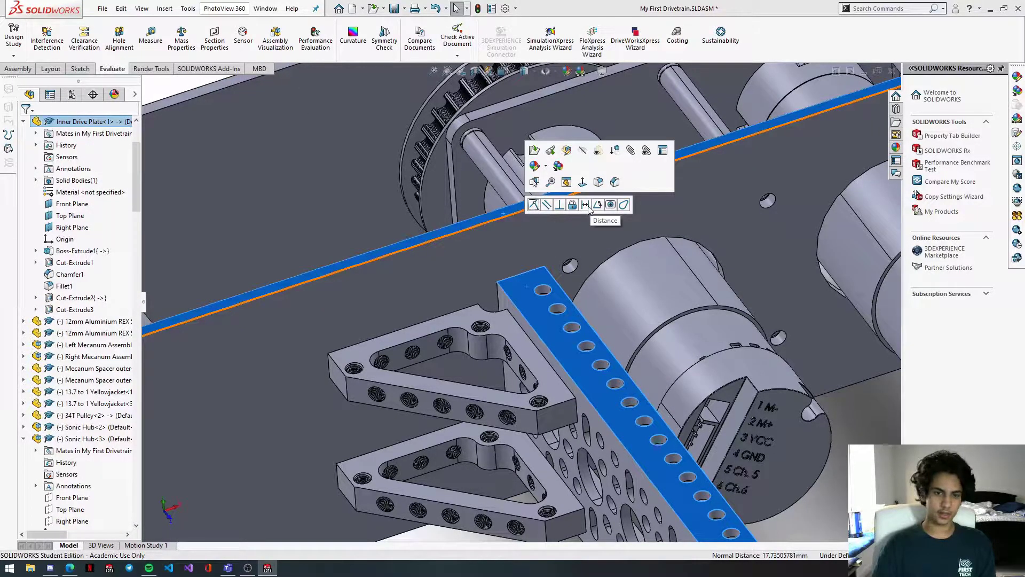
left_click(587, 206)
type("16mm")
key("Return")
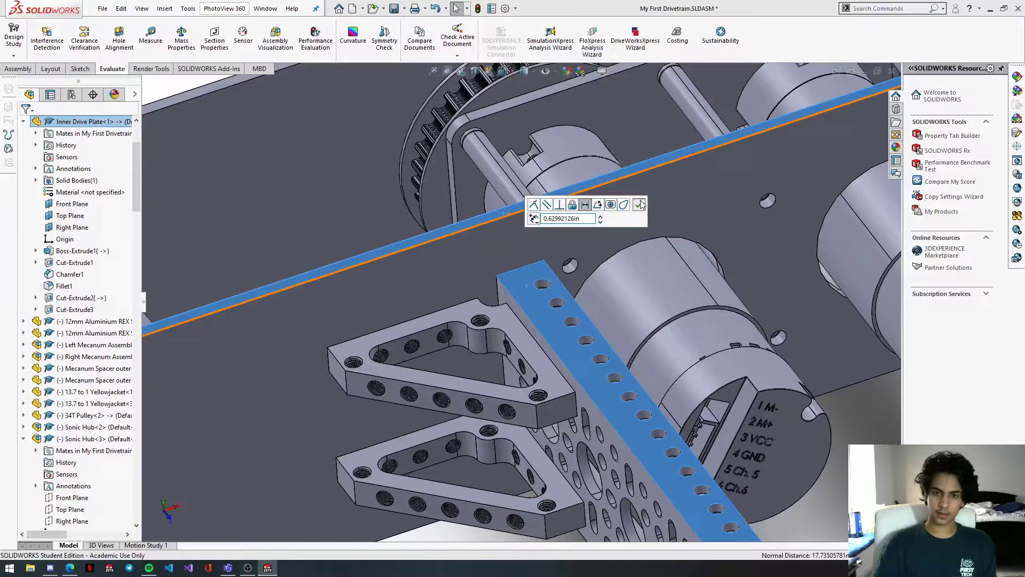
Step: Slide the distance-mated U-channel with its brackets slightly along the inner drive plate toward the nearby motor
scroll(597, 300, "up", 1)
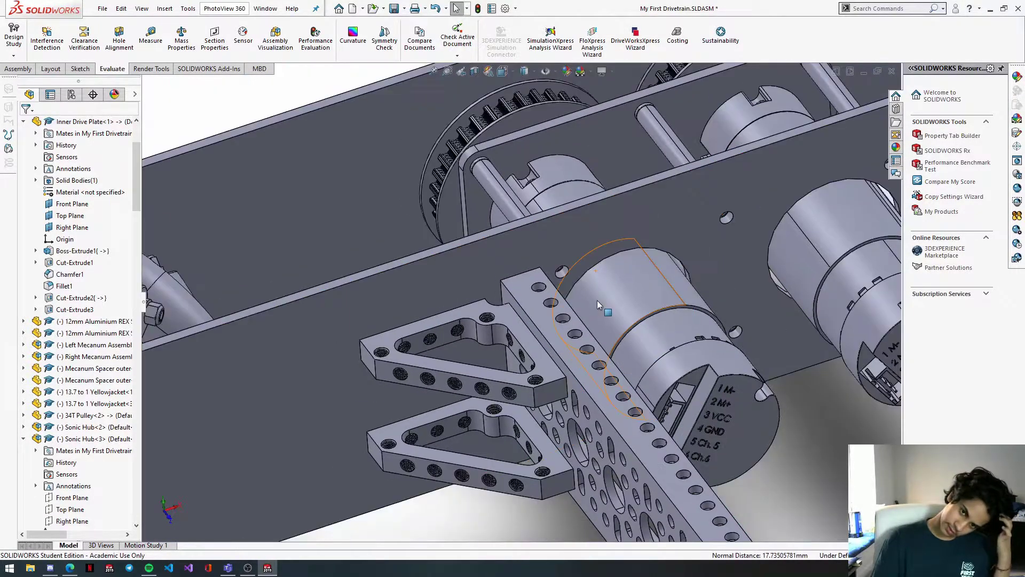
scroll(597, 300, "up", 1)
middle_click_drag(590, 306, 562, 293)
scroll(533, 304, "down", 3)
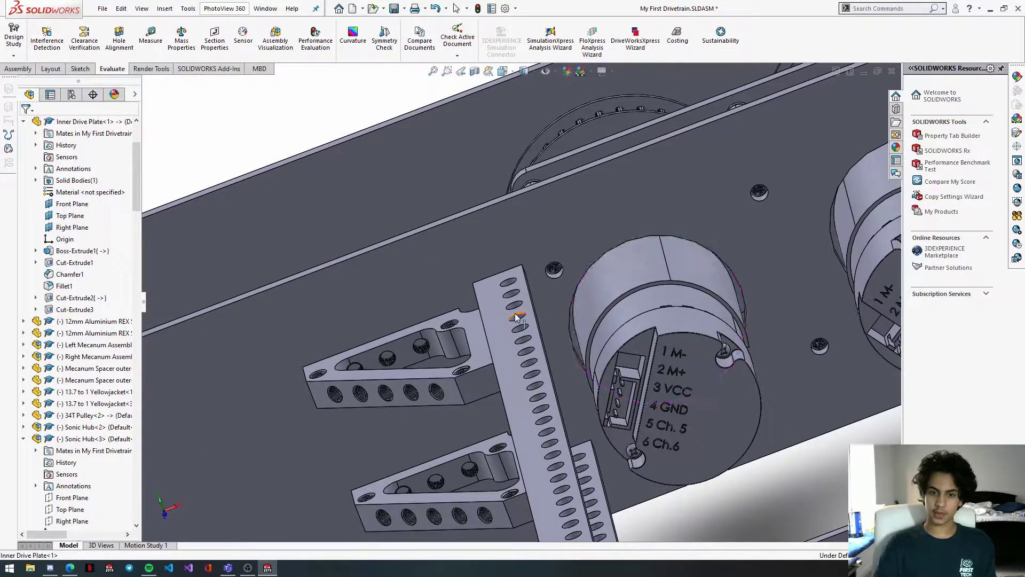
left_click_drag(520, 314, 530, 313)
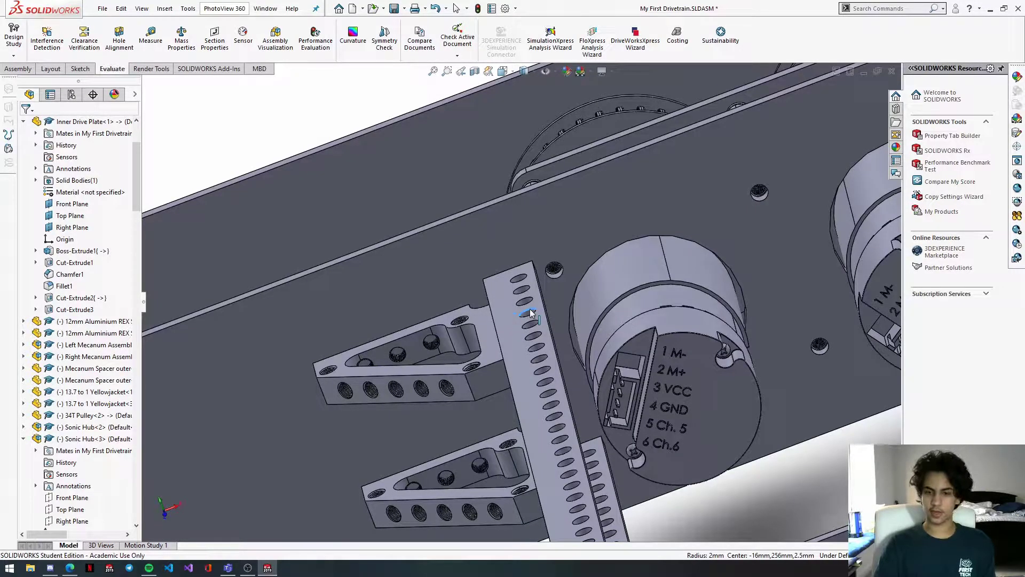
scroll(570, 306, "up", 1)
middle_click(570, 306)
middle_click_drag(570, 306, 594, 384)
scroll(595, 384, "up", 1)
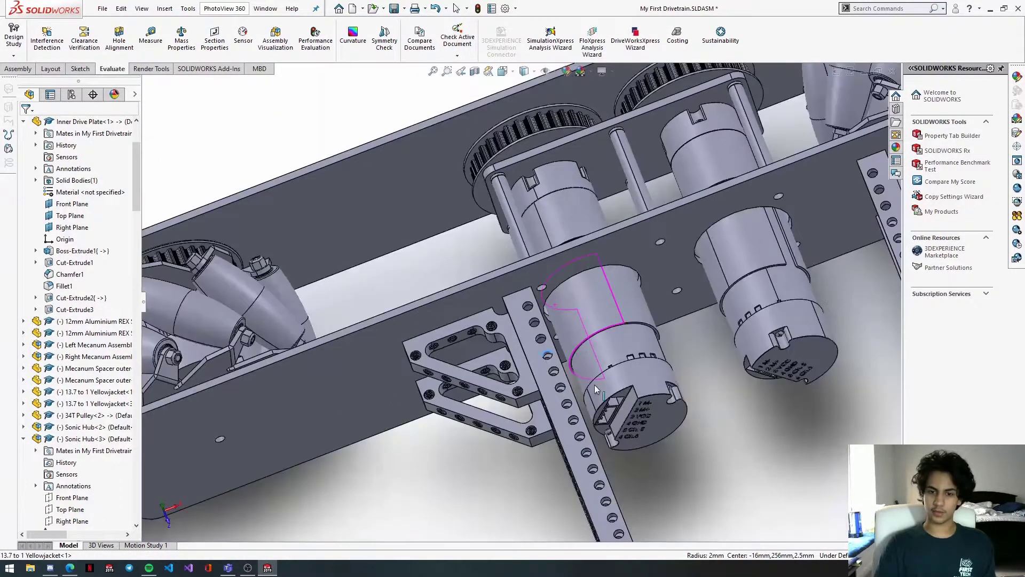
Step: Slide the other U-channel with its brackets along the inner drive plate closer to its neighbouring motor
scroll(595, 384, "up", 5)
left_click_drag(721, 289, 666, 283)
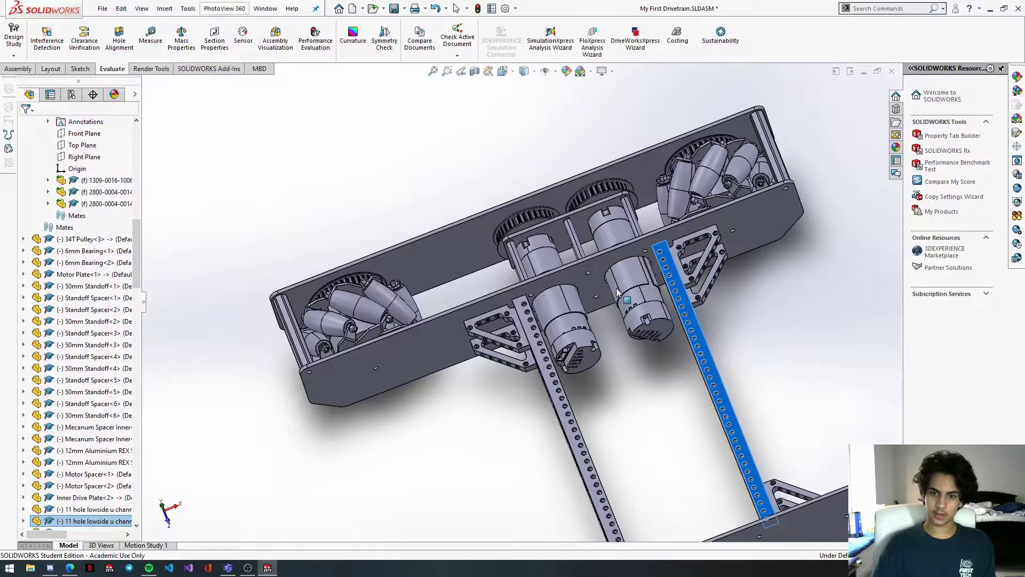
scroll(529, 320, "down", 5)
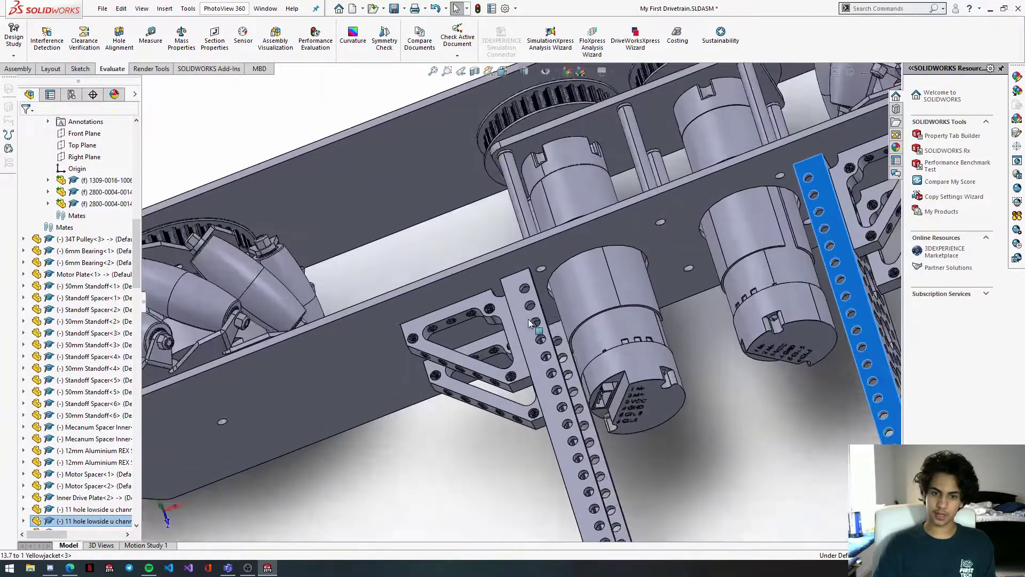
scroll(527, 319, "down", 2)
left_click(520, 316)
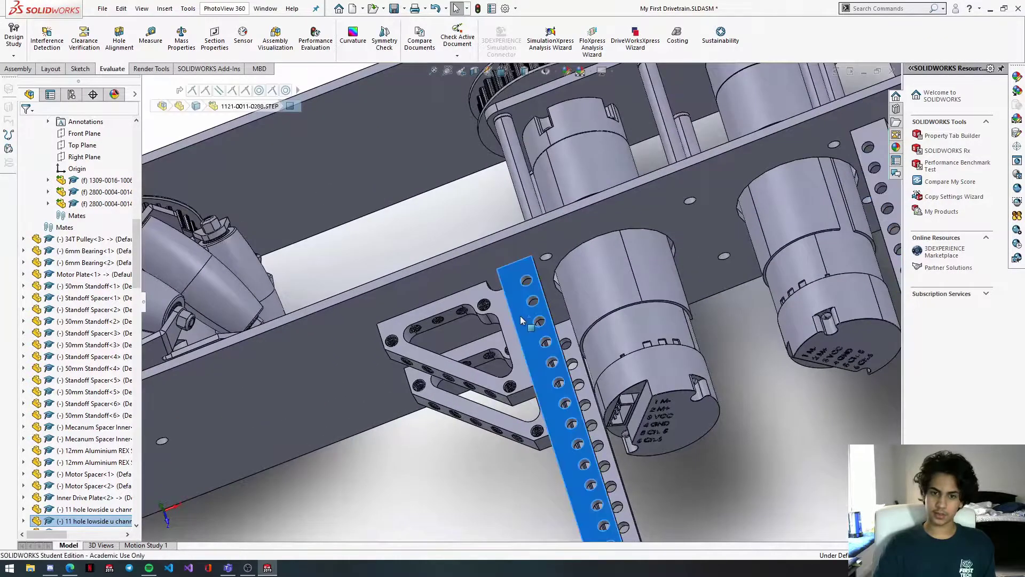
left_click(726, 331)
scroll(723, 331, "up", 7)
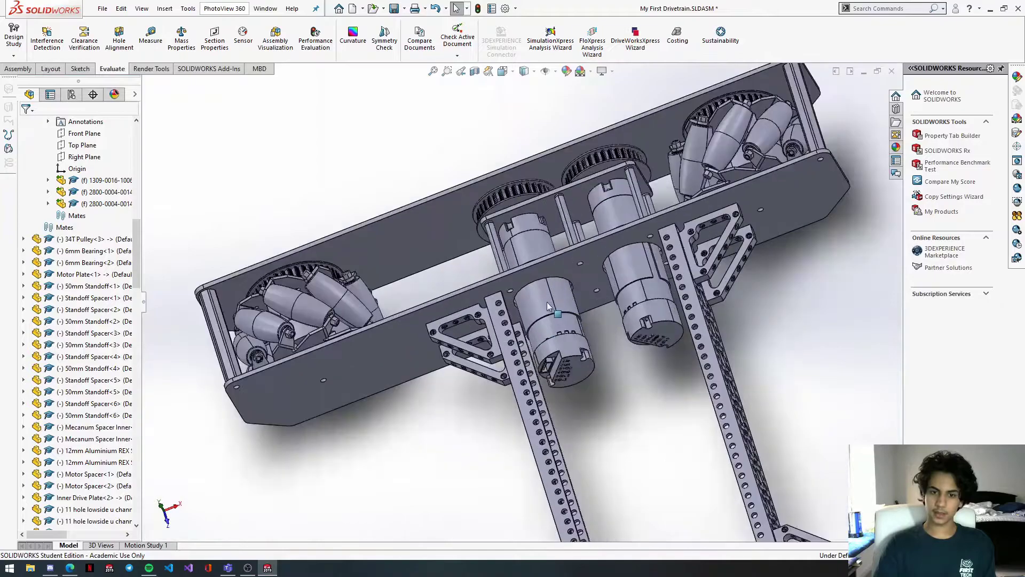
Step: Add a 7.15 in distance mate between the first U-channel's bracket-side web face and the inner drive plate's end face on that side
middle_click_drag(548, 306, 594, 159)
scroll(543, 361, "down", 6)
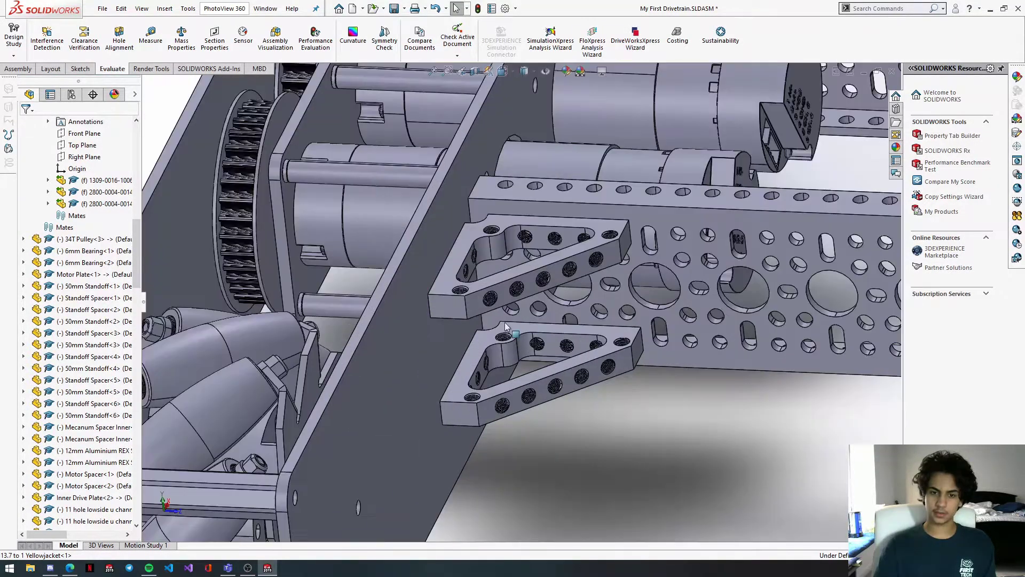
left_click(499, 297)
middle_click_drag(499, 298, 497, 288)
scroll(500, 293, "up", 3)
scroll(383, 387, "down", 2)
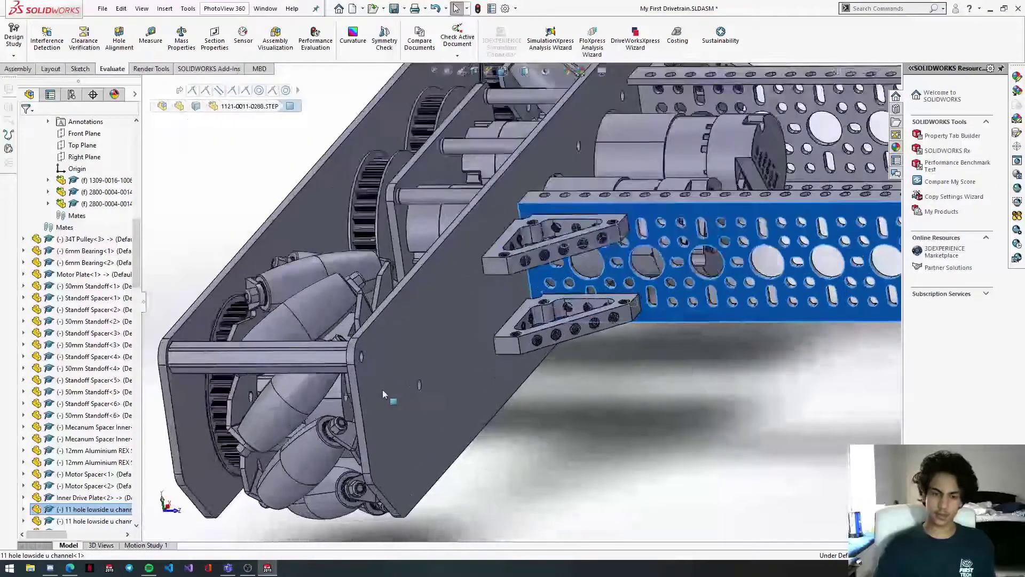
left_click(359, 383)
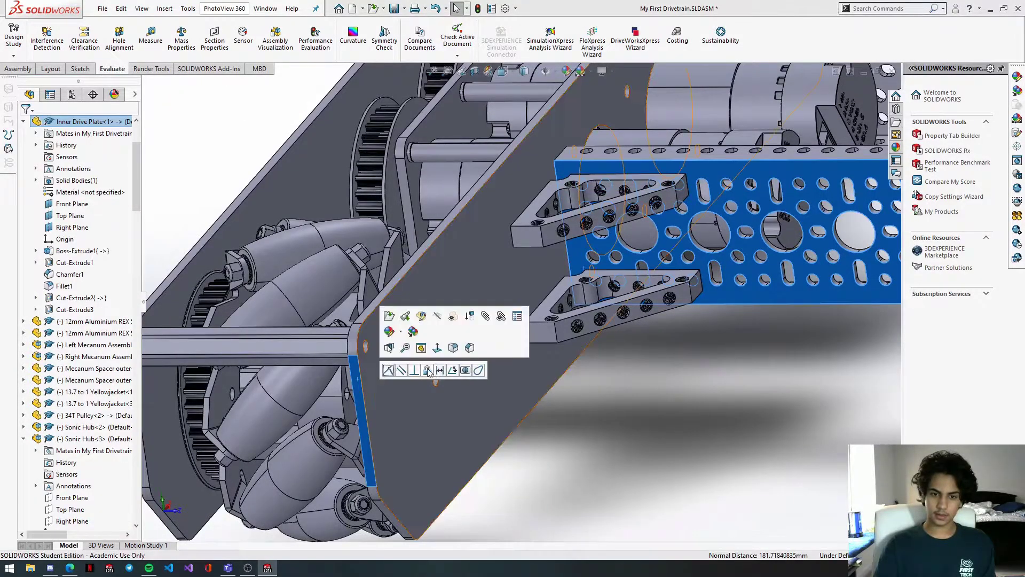
left_click(441, 371)
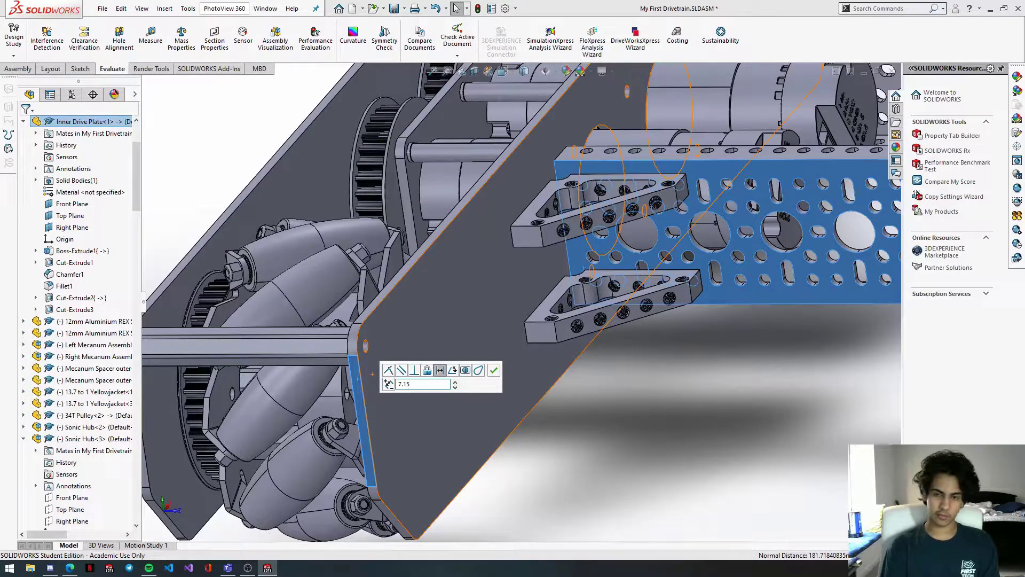
type("in")
key("Return")
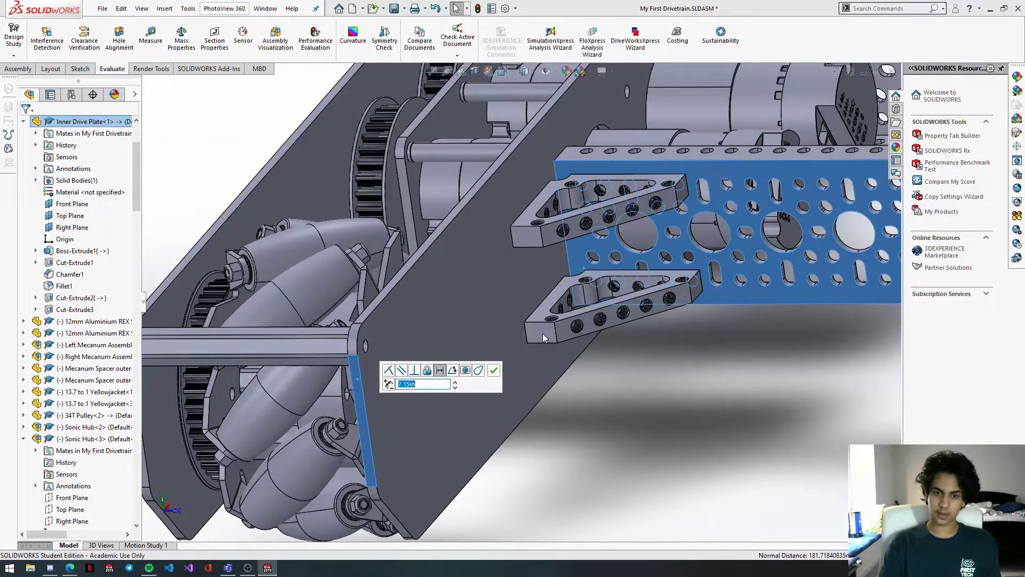
left_click(492, 371)
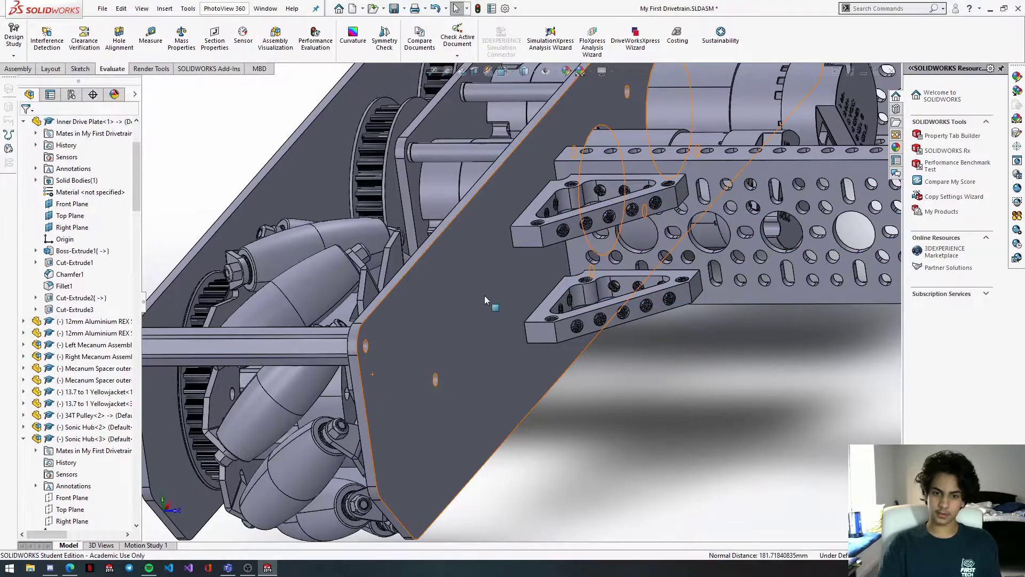
Step: Add a 4.5 in distance mate between the second U-channel's bracket-side web face and the inner drive plate's opposite end face
scroll(446, 363, "up", 5)
middle_click_drag(446, 363, 634, 241)
scroll(664, 275, "down", 3)
left_click(635, 243)
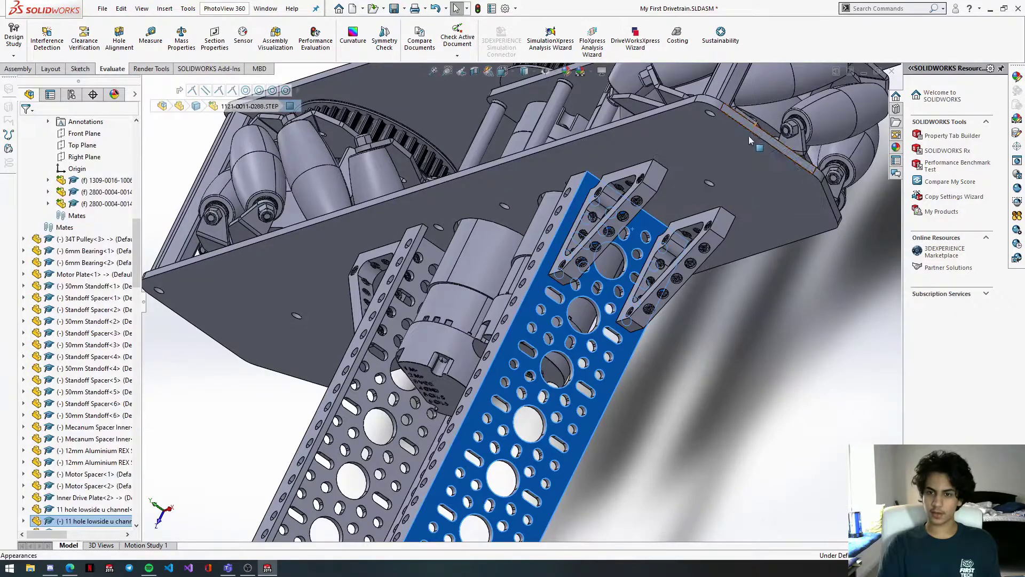
left_click(751, 132, "ctrl")
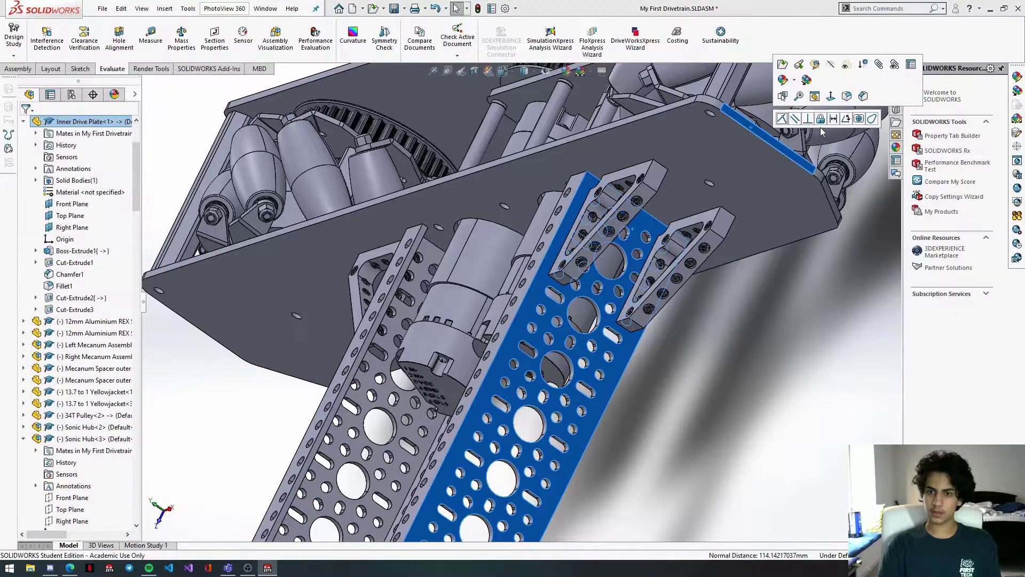
left_click(834, 118)
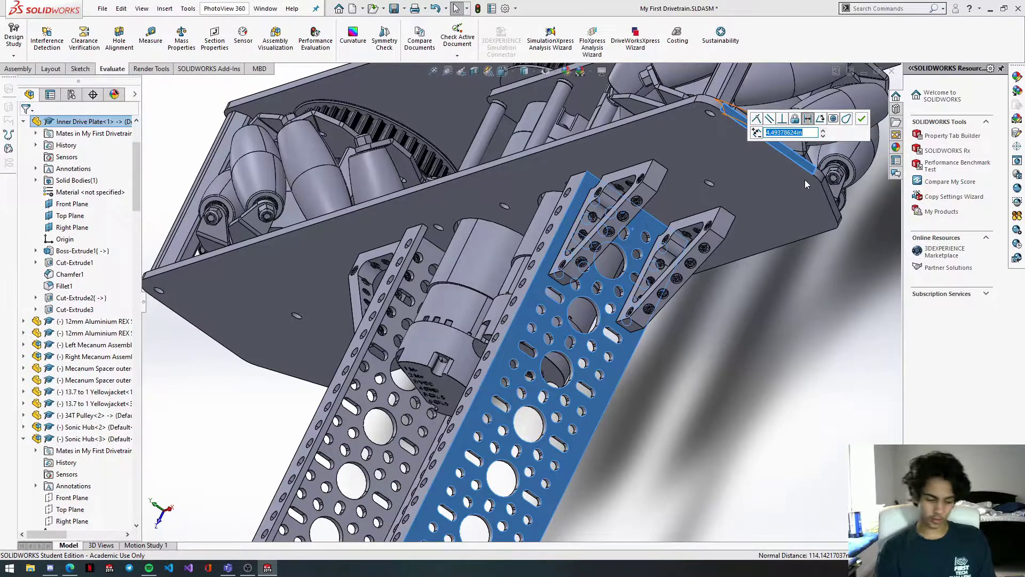
type("4.5")
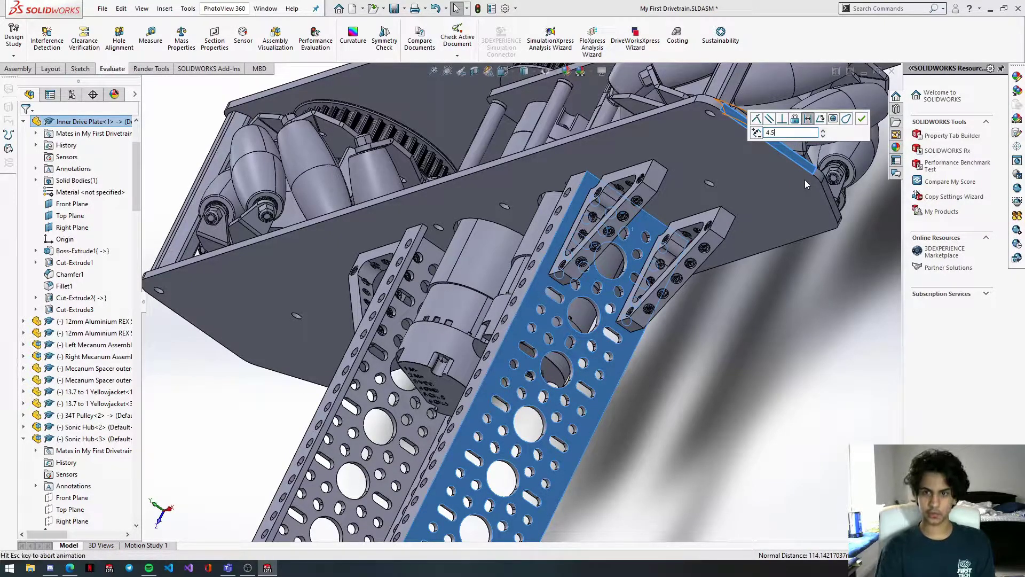
key("Return")
left_click(863, 119)
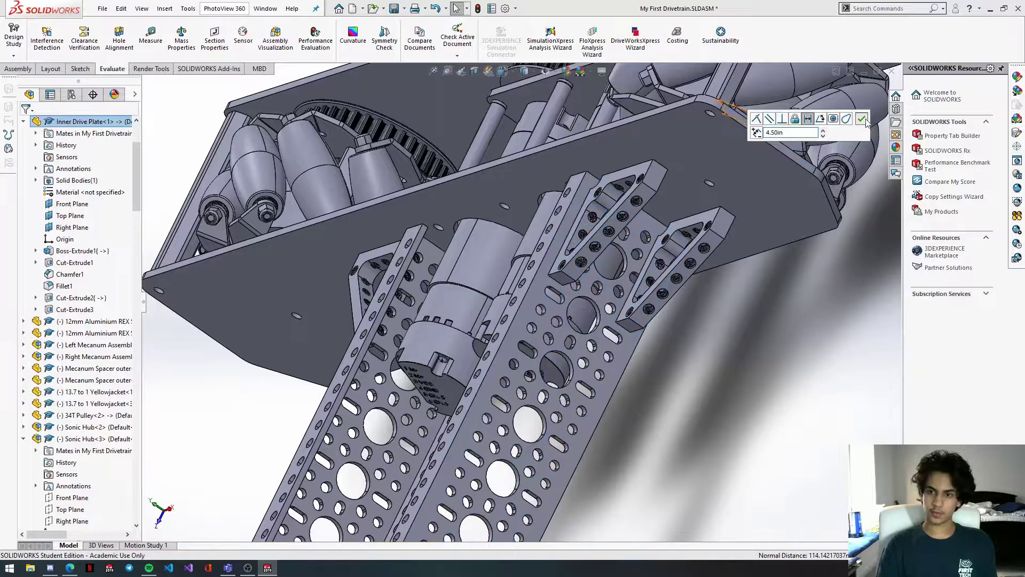
middle_click_drag(596, 239, 658, 229)
scroll(579, 249, "up", 2)
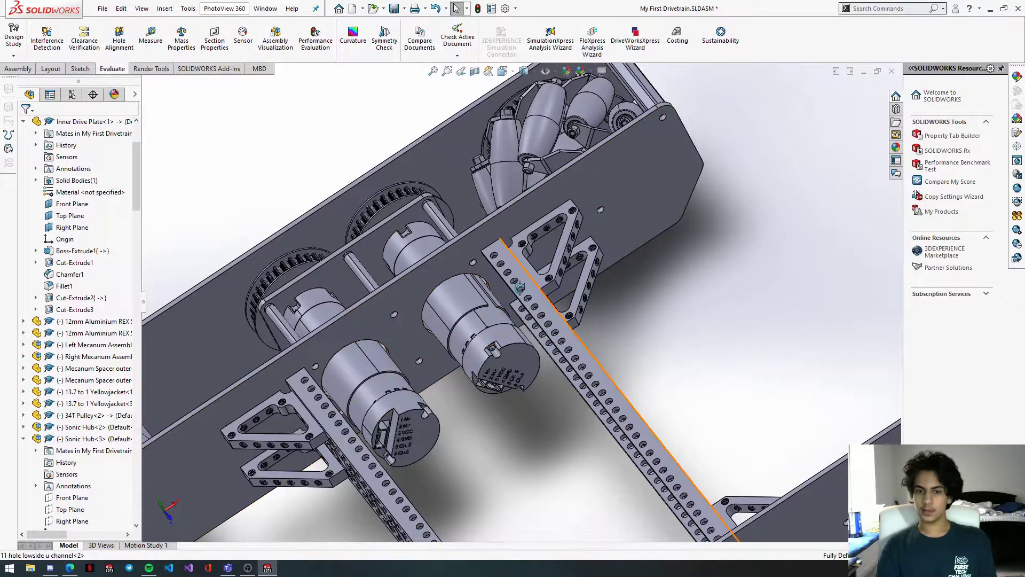
Step: Inspect how the U-channels and their angle brackets sit against the inner drive plate and its end edge
scroll(520, 288, "up", 2)
left_click(531, 270)
scroll(540, 286, "down", 3)
middle_click_drag(541, 285, 606, 215)
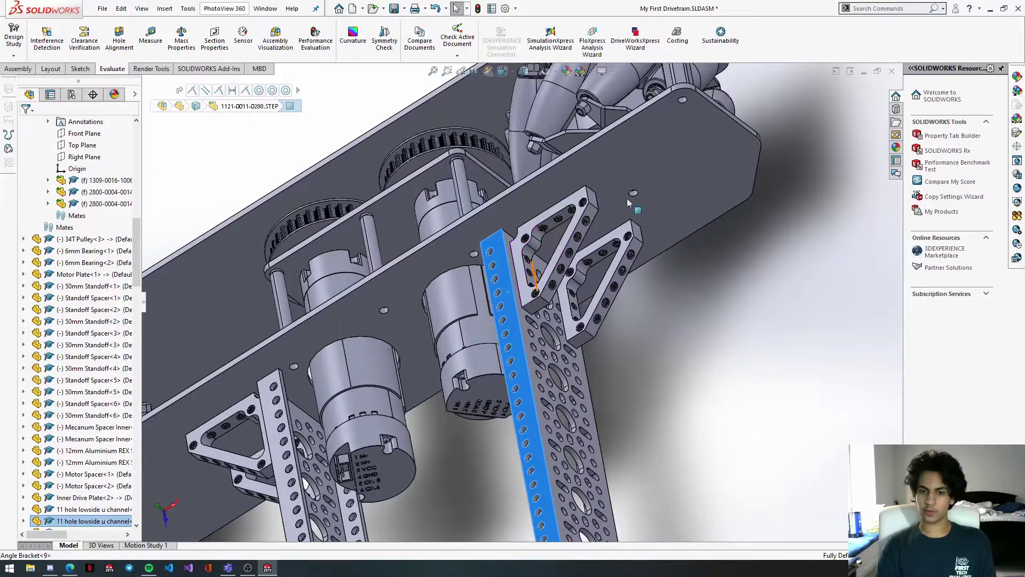
left_click(738, 123)
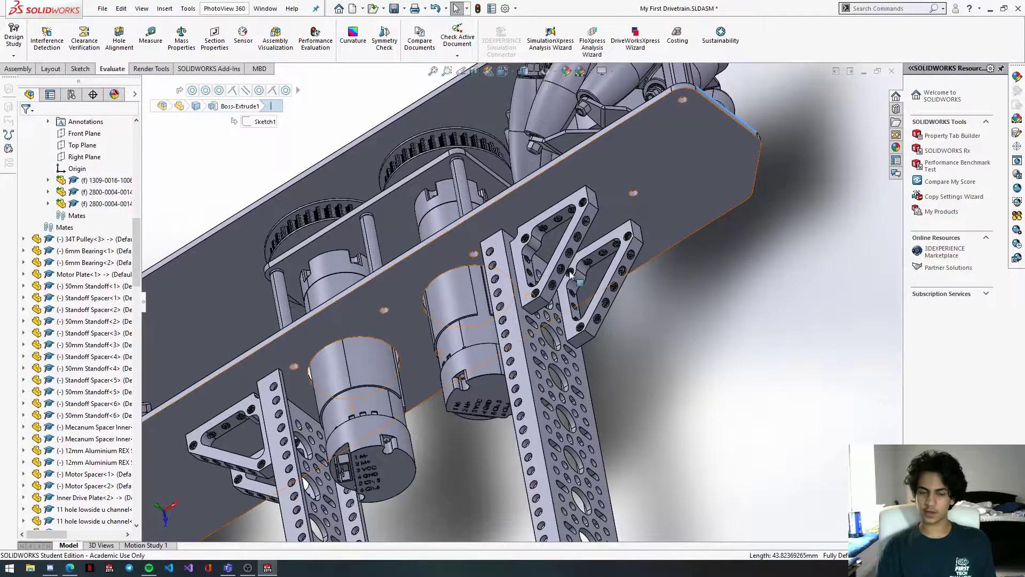
middle_click_drag(516, 342, 537, 293)
scroll(536, 293, "up", 6)
middle_click_drag(466, 362, 479, 354)
left_click(479, 354)
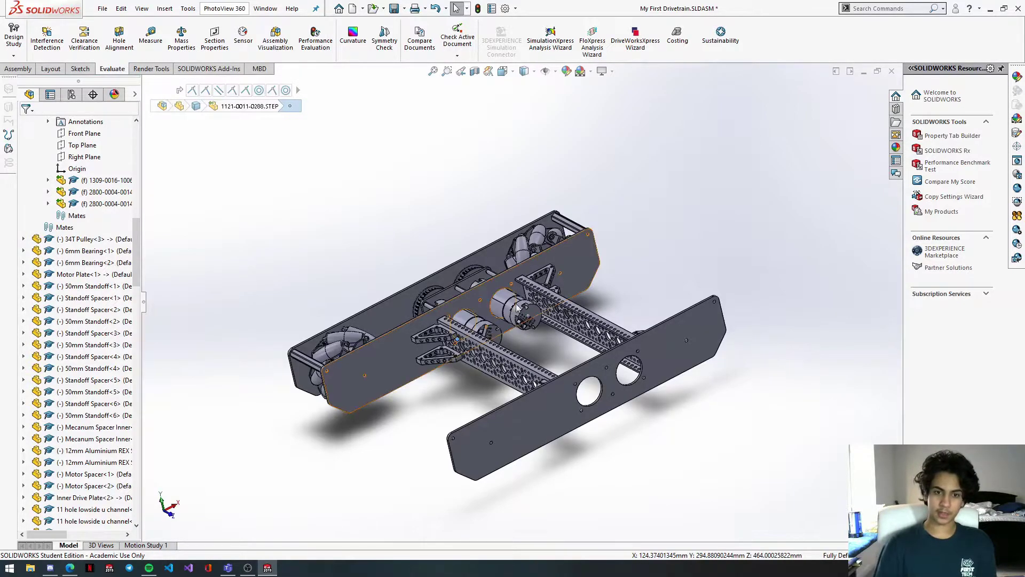
Step: Open the inner drive plate's Boss-Extrude1 sketch for in-context editing
middle_click_drag(456, 424, 436, 323)
scroll(446, 311, "down", 3)
scroll(436, 322, "down", 5)
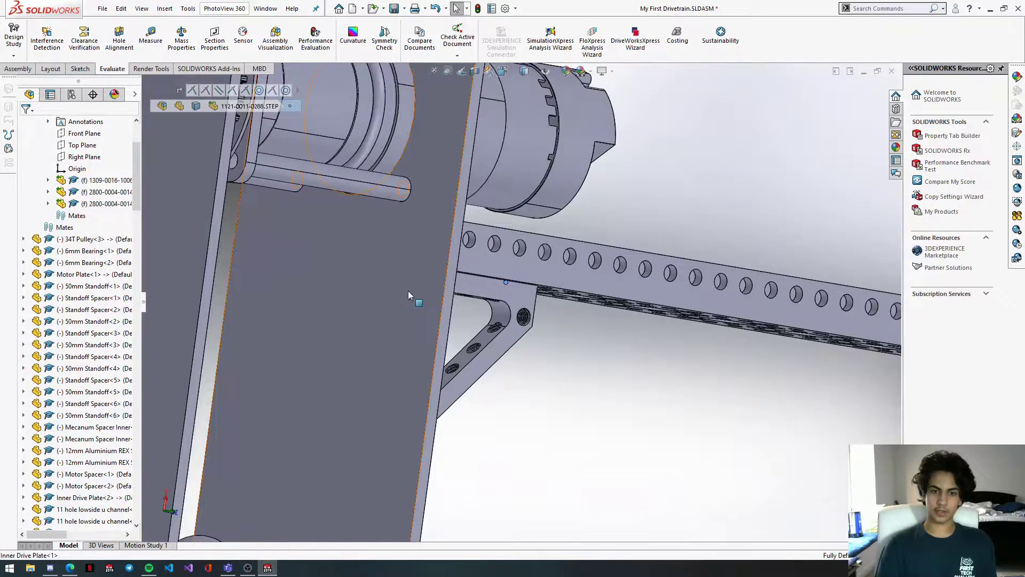
left_click(412, 297)
right_click(412, 298)
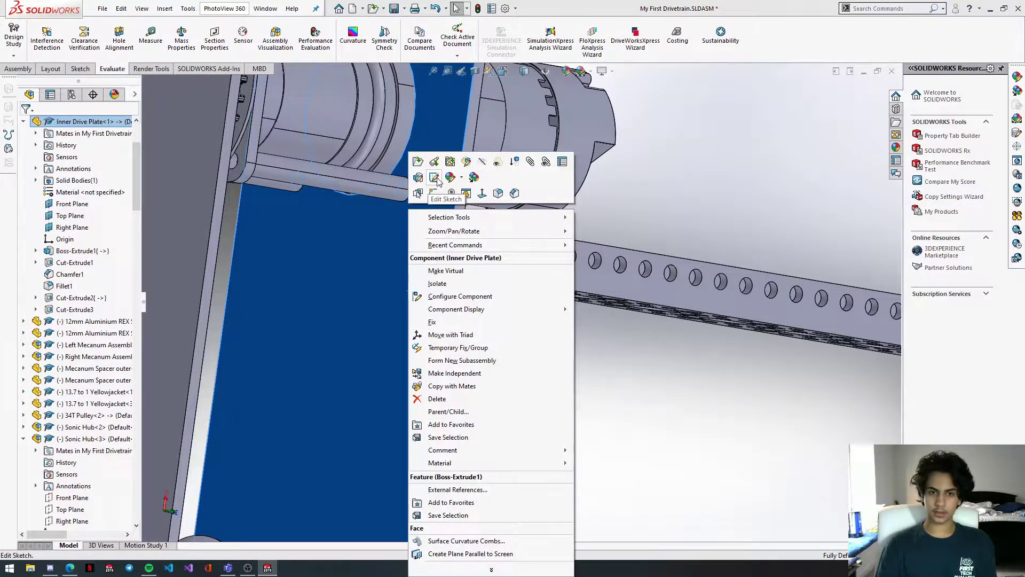
left_click(435, 178)
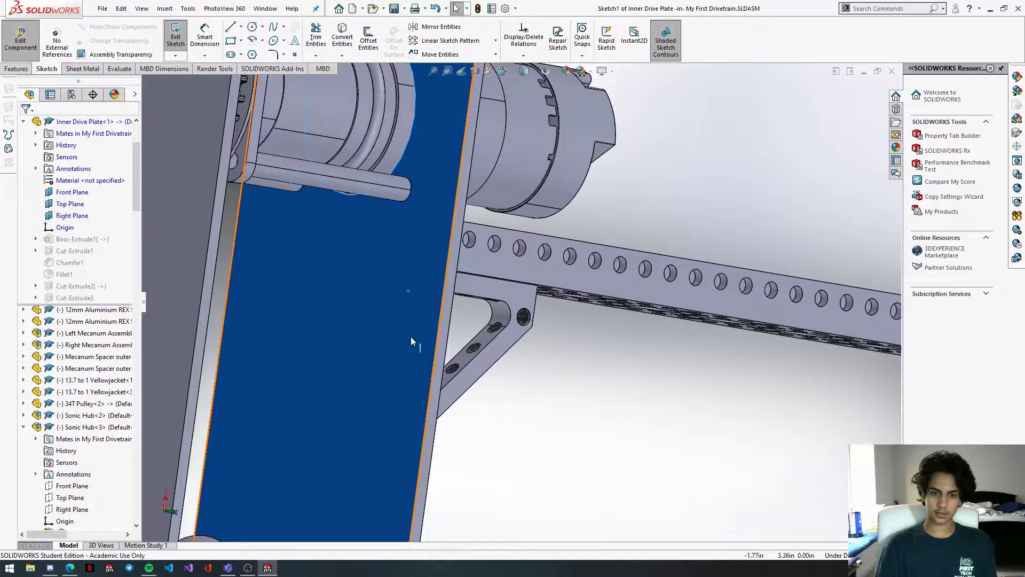
Step: Sketch 2 mm radius circles on the holes nearest the U-channel in both angle brackets of the first channel
mouse_move(412, 340)
middle_mouse_down()
mouse_move(409, 300)
mouse_move(396, 331)
mouse_move(365, 324)
mouse_move(324, 268)
middle_mouse_up()
scroll(324, 268, "up", 4)
mouse_move(370, 313)
middle_mouse_down()
mouse_move(434, 316)
mouse_move(454, 302)
middle_mouse_up()
scroll(451, 292, "down", 6)
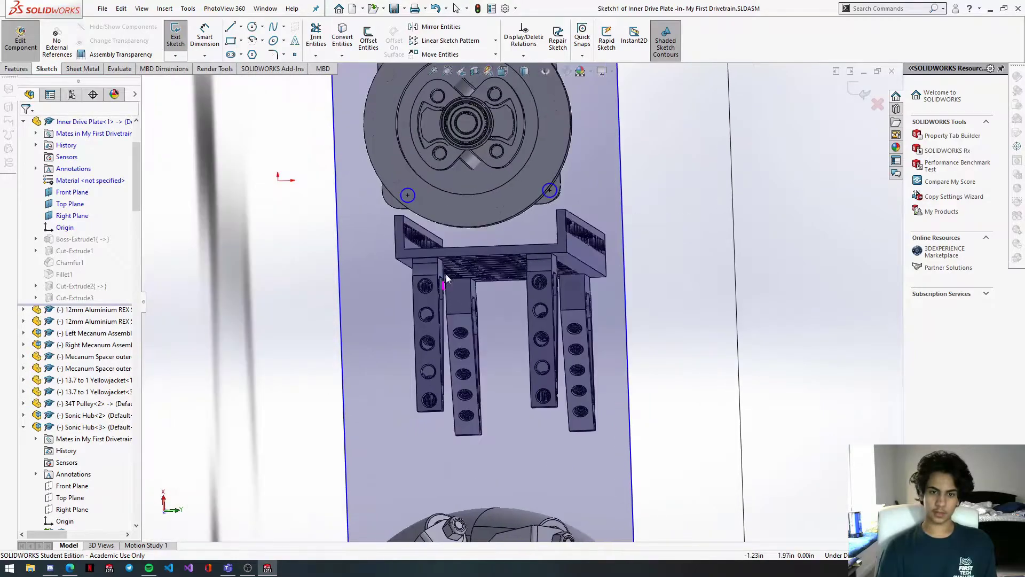
left_click(253, 27)
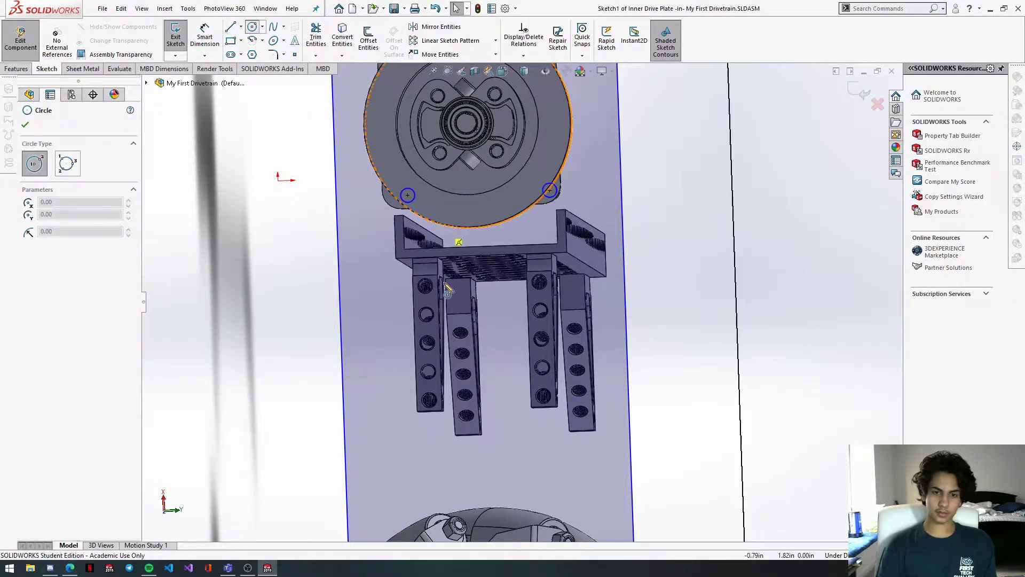
scroll(430, 293, "down", 2)
left_click(428, 300)
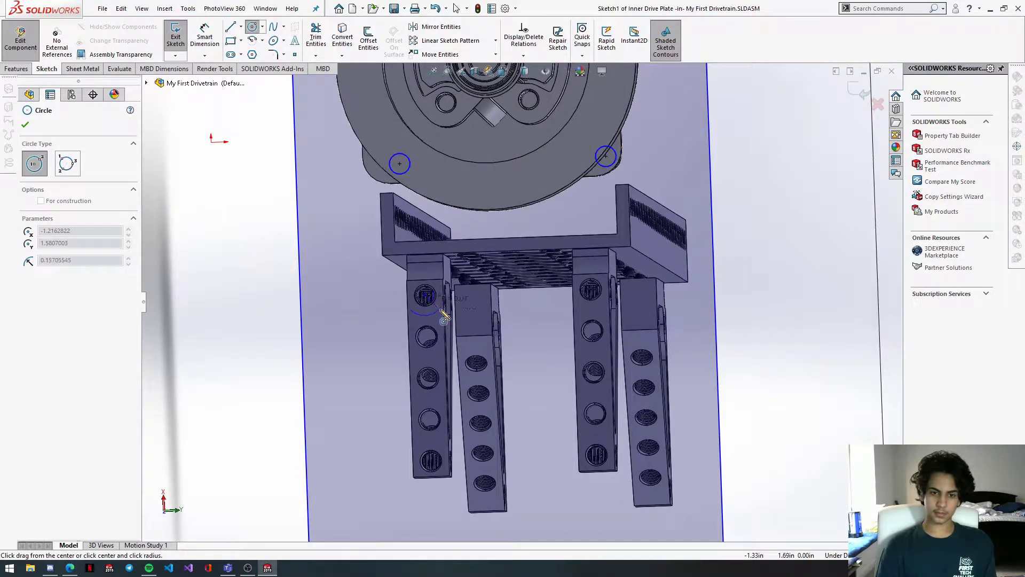
left_click(393, 348)
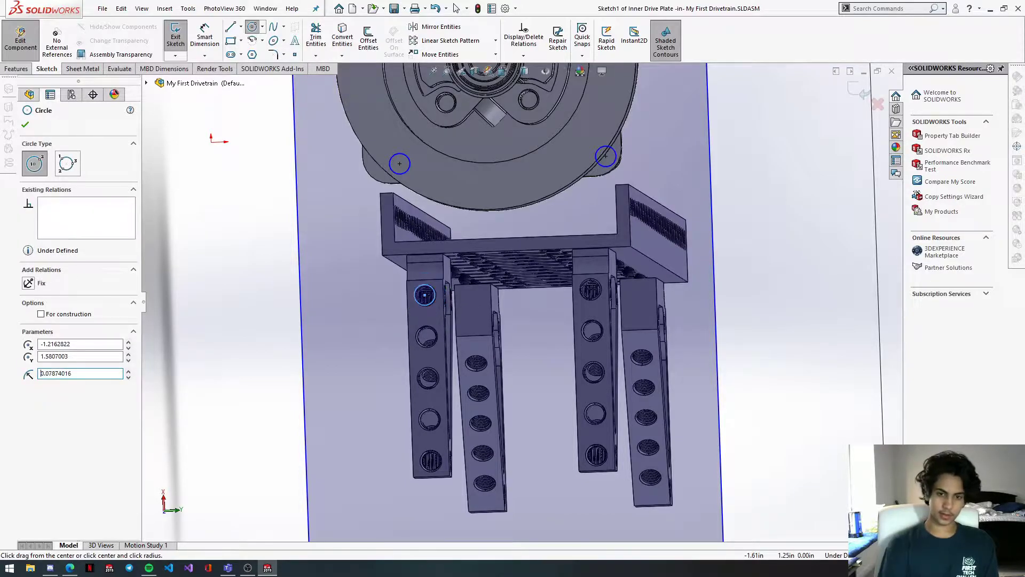
left_click(590, 289)
left_click(601, 305)
key("Return")
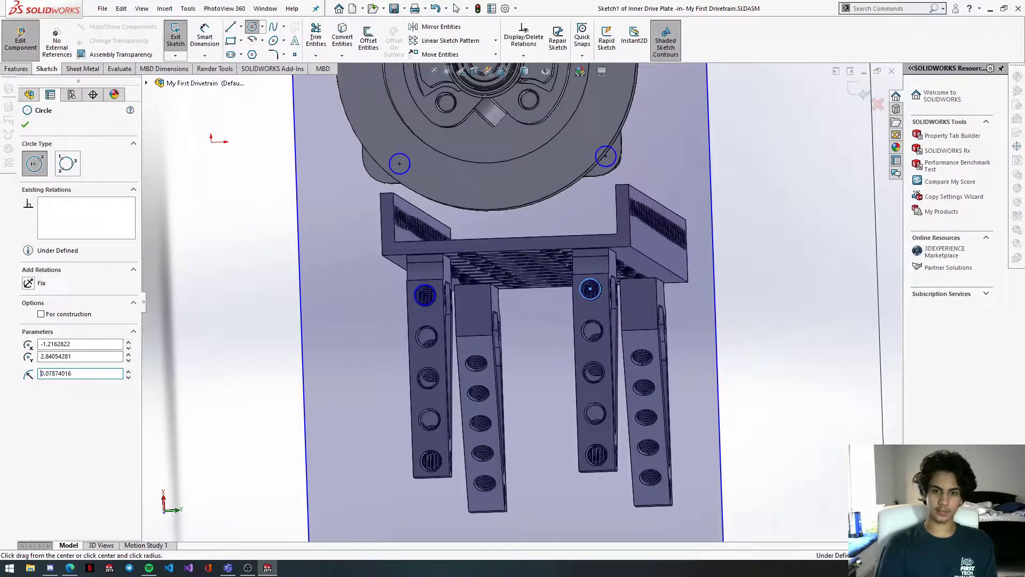
Step: Sketch 2 mm radius circles on the holes farthest from the U-channel in the same two angle brackets
left_click(595, 455)
left_click(608, 464)
type("2mm")
key("Return")
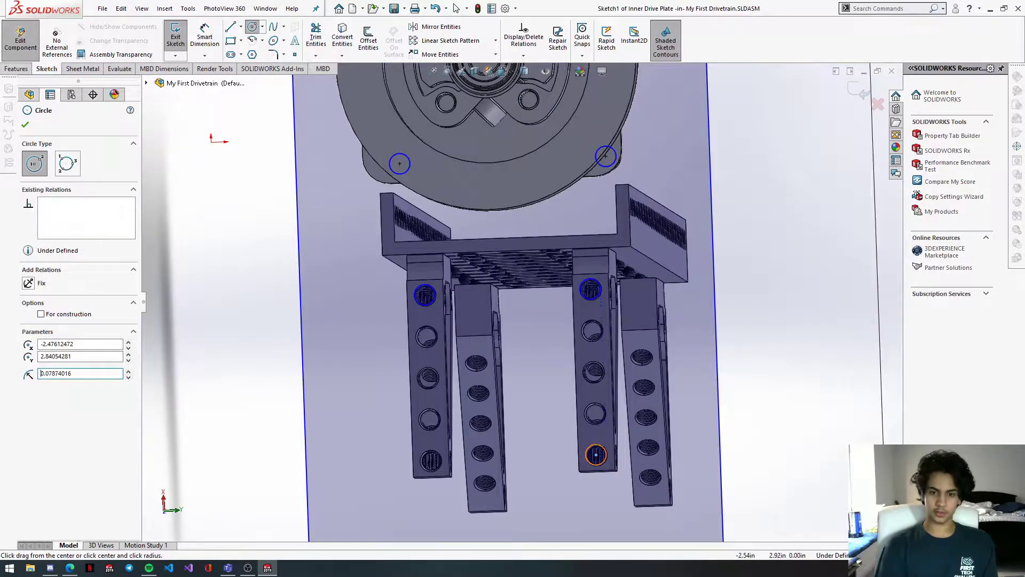
left_click(430, 460)
left_click(443, 464)
type("2mm")
key("Return")
Step: Sketch a 2 mm radius circle on the hole nearest the other U-channel in one of its angle brackets, behind the mecanum wheel
scroll(520, 302, "up", 5)
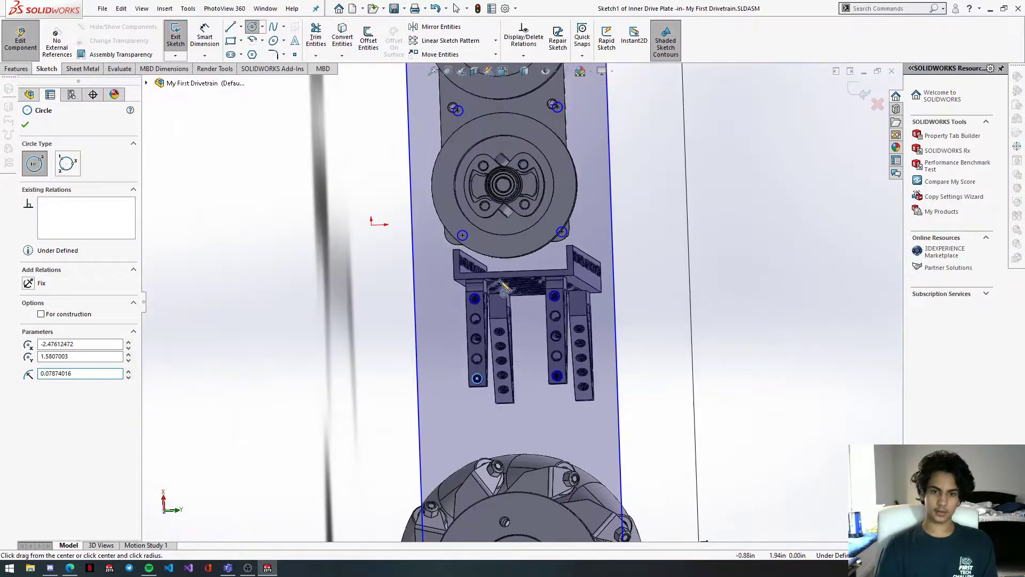
scroll(489, 155, "down", 3)
scroll(499, 155, "up", 6)
scroll(514, 215, "down", 2)
scroll(527, 205, "down", 6)
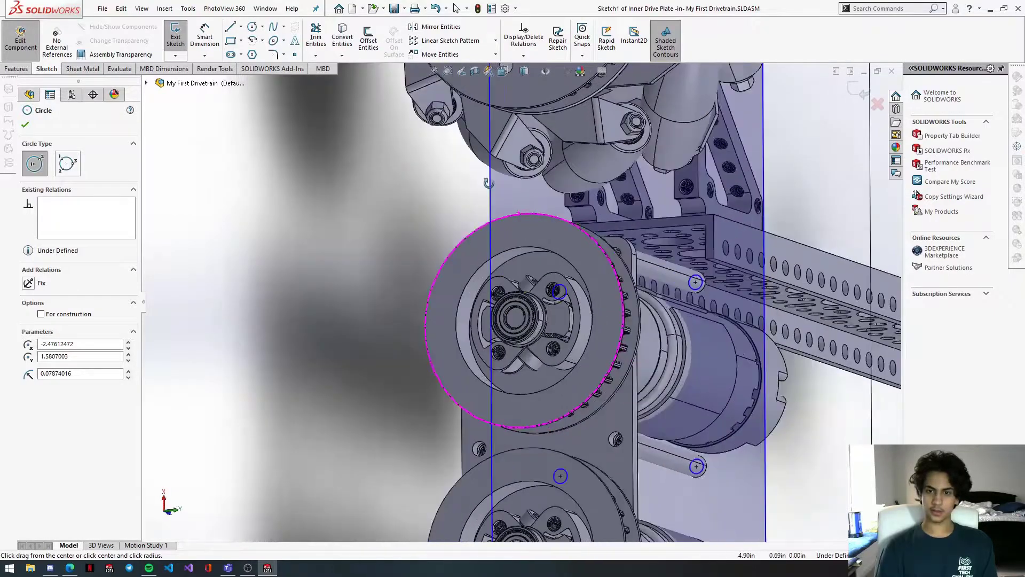
scroll(701, 194, "down", 2)
mouse_move(702, 193)
middle_mouse_down()
mouse_move(652, 188)
mouse_move(666, 182)
mouse_move(693, 204)
mouse_move(677, 213)
middle_mouse_up()
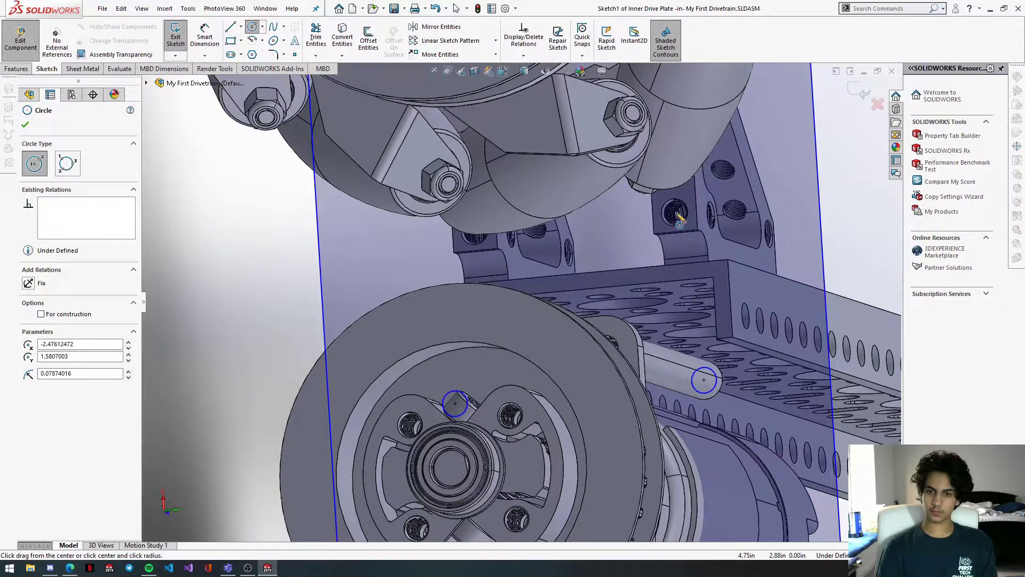
middle_click_drag(677, 214, 680, 220)
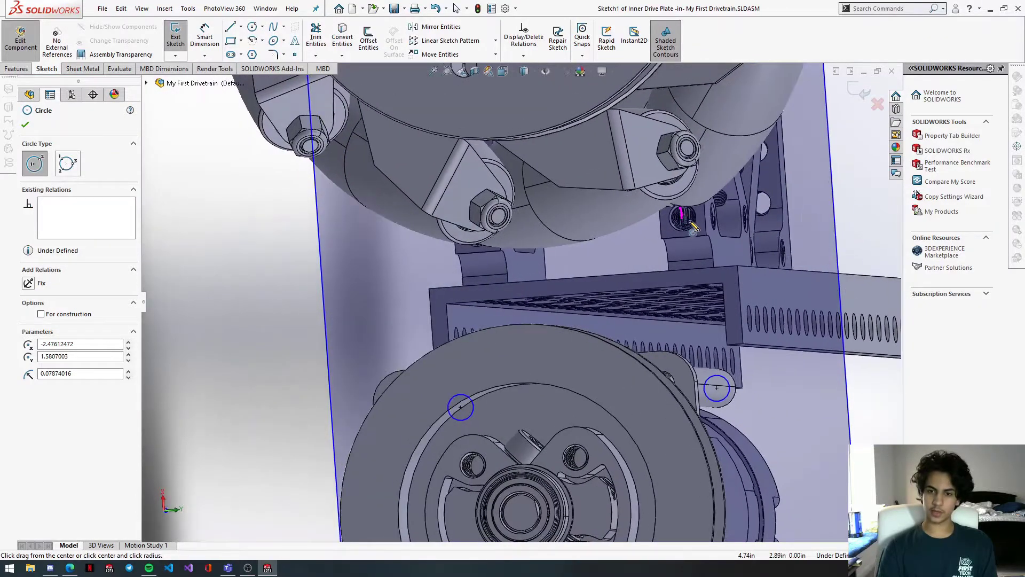
left_click(682, 219)
key("Return")
Step: Sketch a matching 2 mm radius circle on the channel-side hole of the neighbouring angle bracket
middle_click_drag(501, 277, 506, 243)
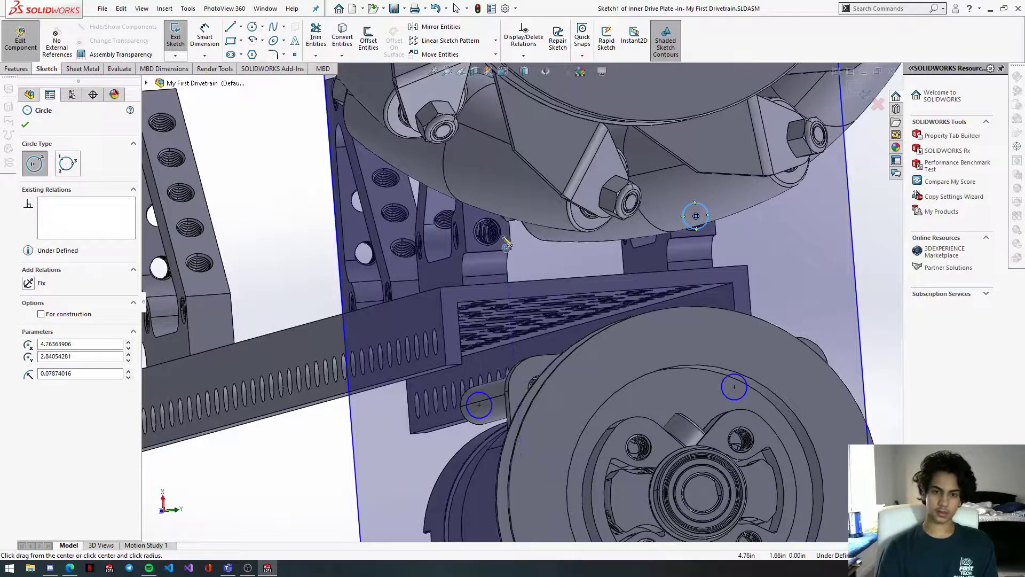
left_click(490, 232)
left_click(498, 250)
type("2mm")
key("Return")
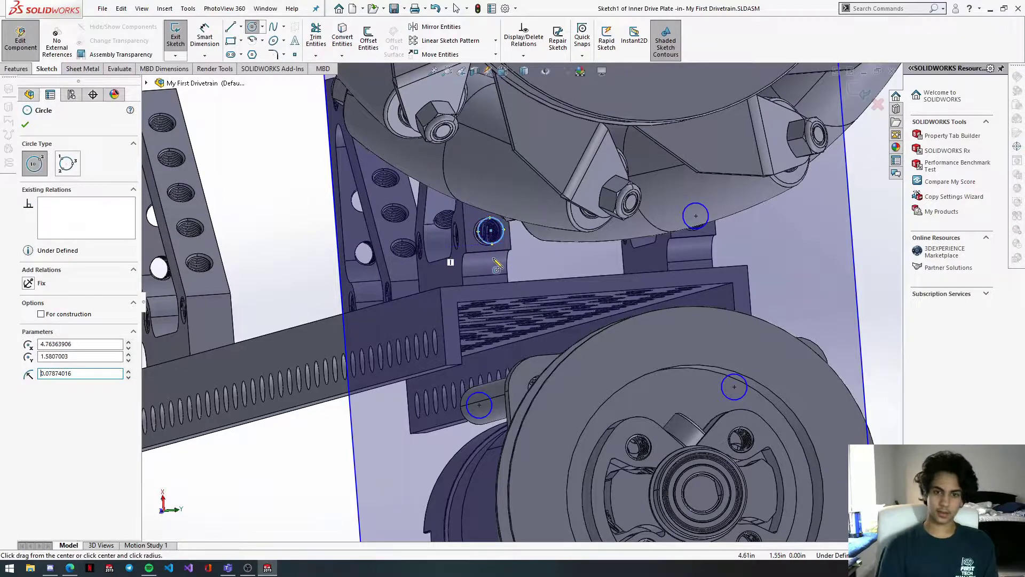
Step: Examine the far-end holes of these two angle brackets behind the mecanum wheel
middle_click_drag(477, 255, 469, 261)
scroll(492, 269, "up", 4)
middle_click_drag(732, 297, 276, 217)
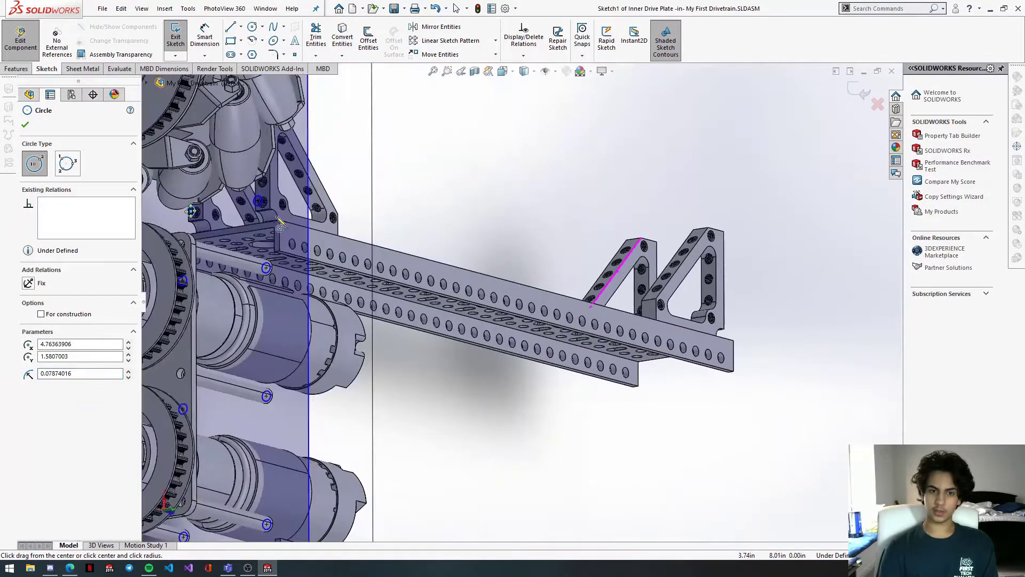
scroll(277, 217, "up", 1)
scroll(259, 183, "down", 4)
middle_click_drag(299, 177, 331, 182)
scroll(391, 136, "down", 3)
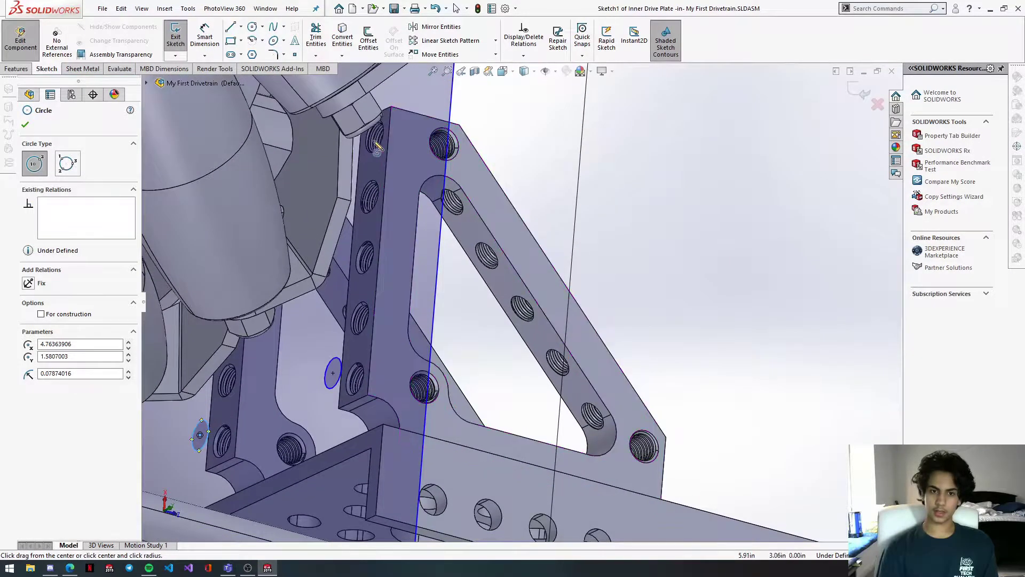
mouse_move(383, 143)
middle_mouse_down()
mouse_move(393, 142)
mouse_move(380, 153)
middle_mouse_up()
scroll(379, 152, "down", 4)
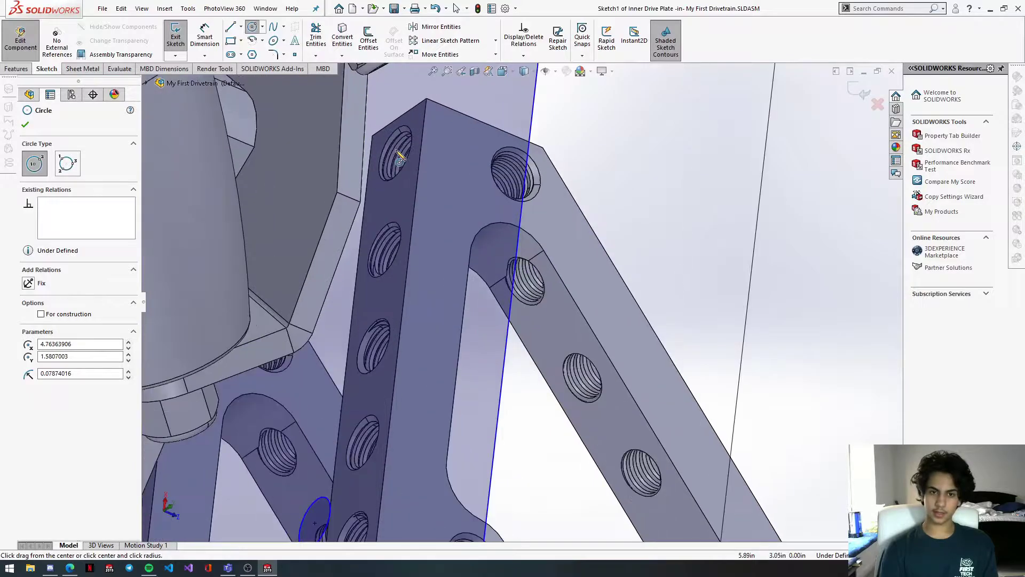
scroll(415, 165, "up", 8)
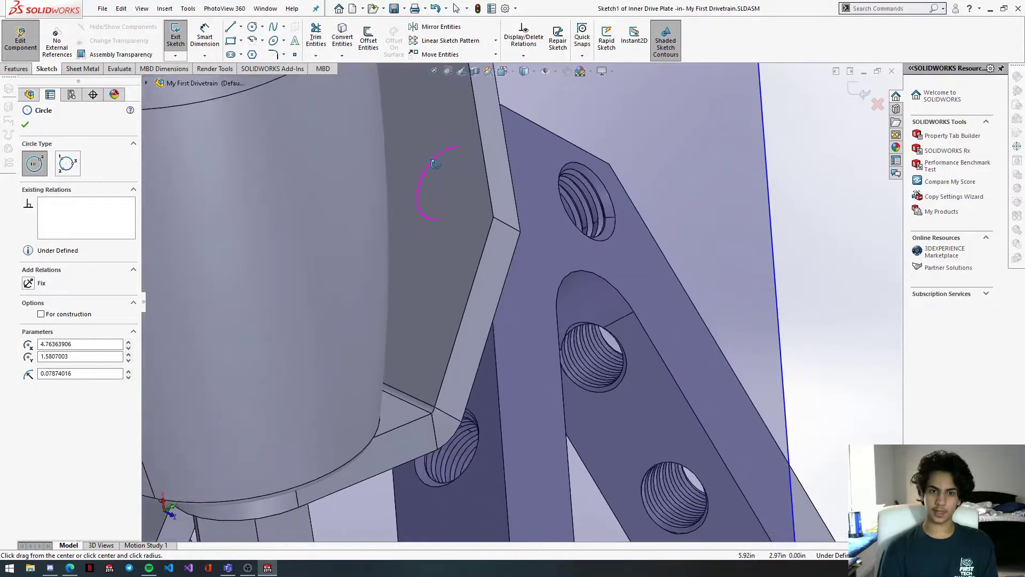
scroll(440, 228, "up", 3)
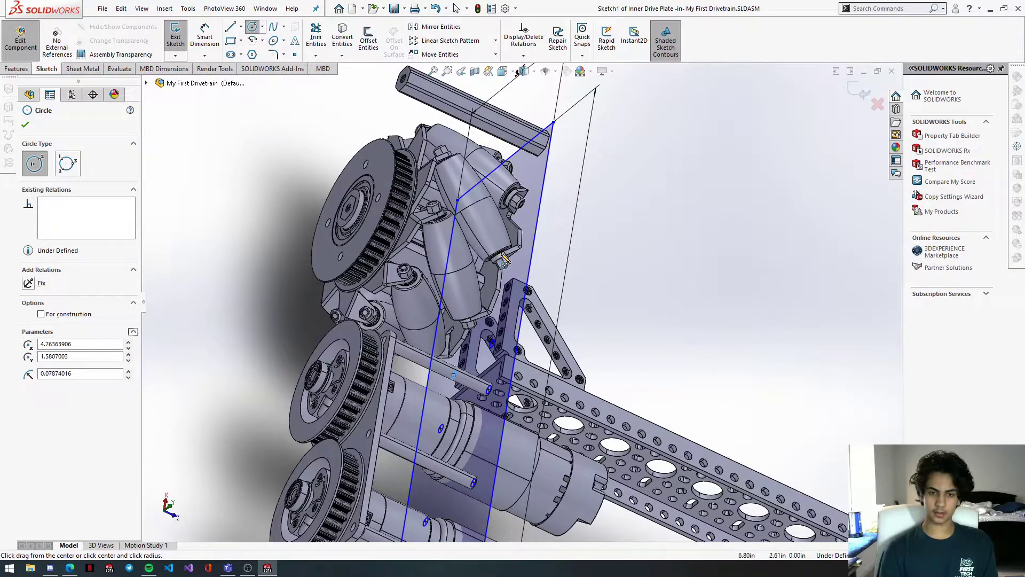
Step: Exit the drive plate sketch and hide the Left Mecanum Assembly that covers the bracket holes
left_click(249, 29)
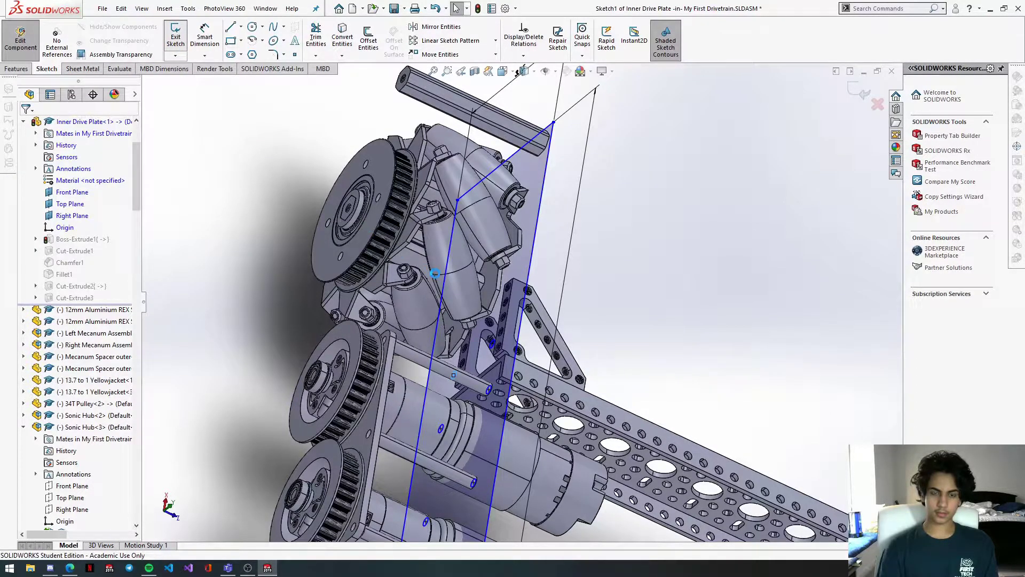
left_click(176, 37)
middle_click_drag(388, 286, 397, 289)
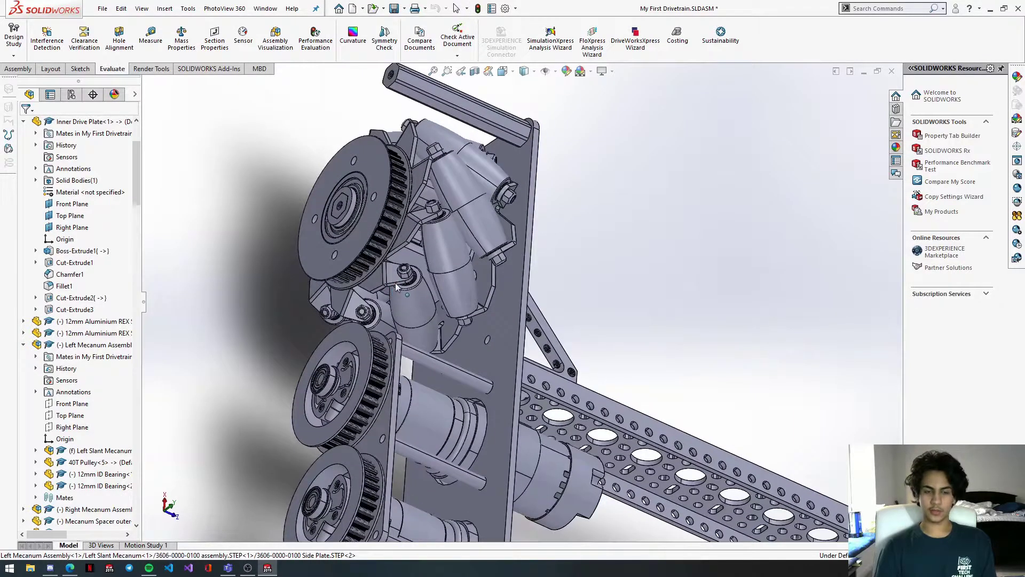
left_click(372, 189)
left_click(70, 346)
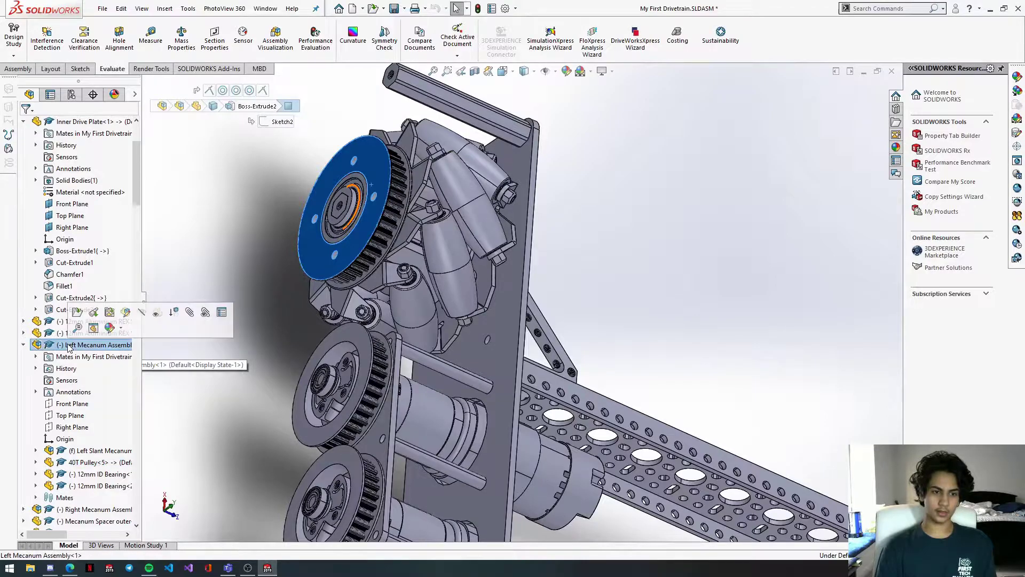
left_click(142, 315)
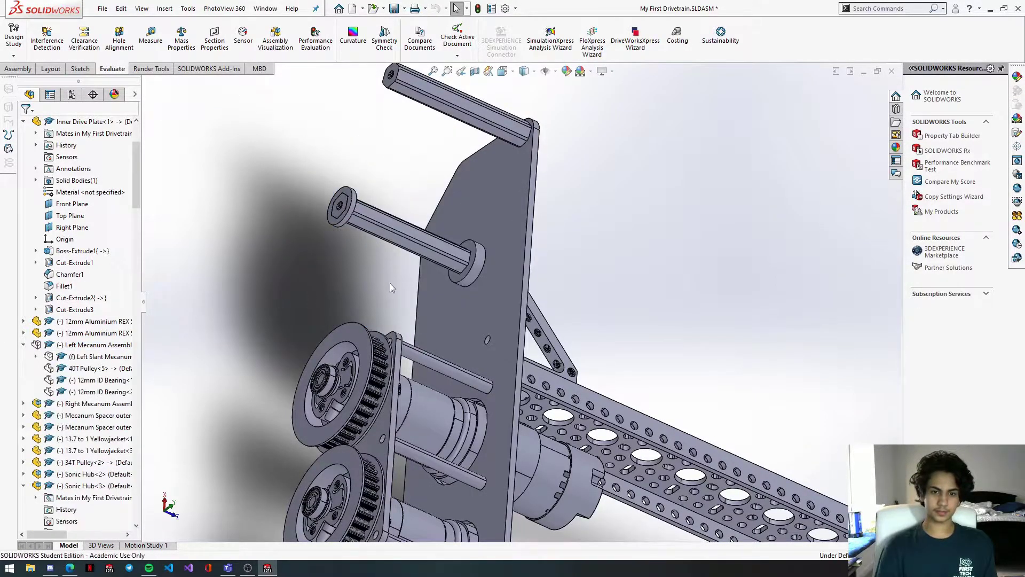
Step: Reopen the inner drive plate's base sketch and add 2 mm radius circles on the far-end holes of the second channel's two brackets
scroll(366, 290, "down", 5)
left_click(516, 332)
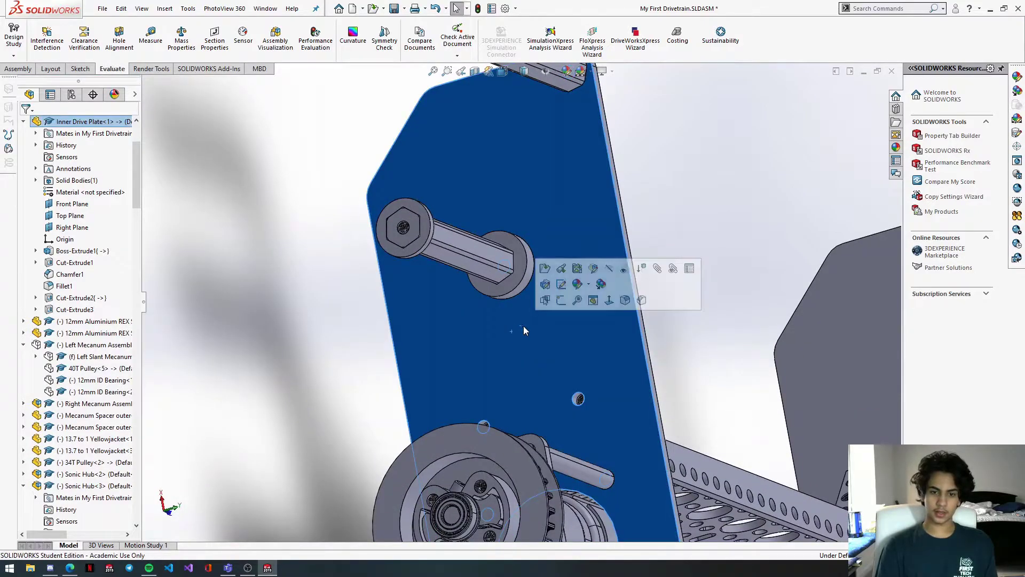
left_click(561, 284)
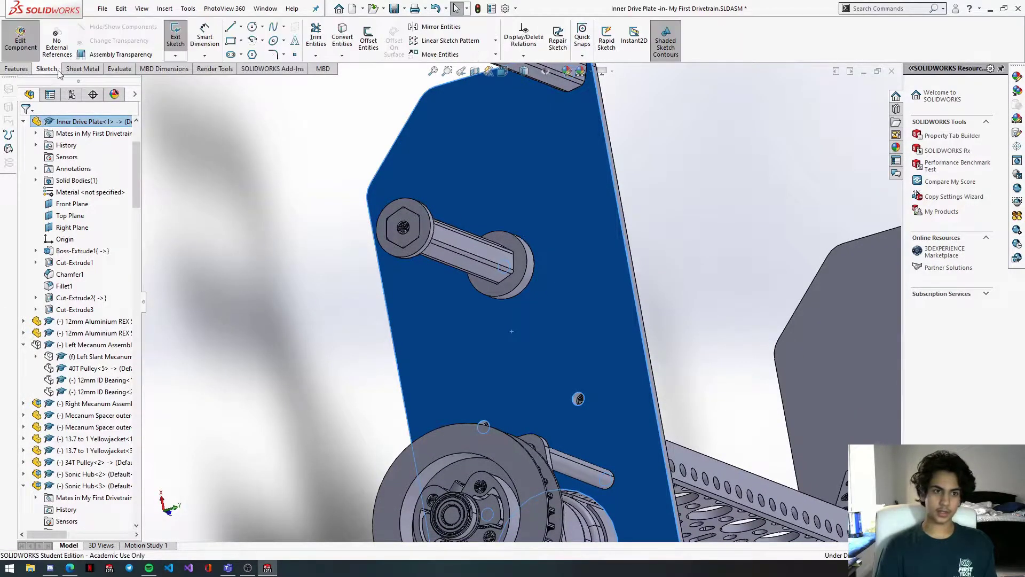
left_click(252, 27)
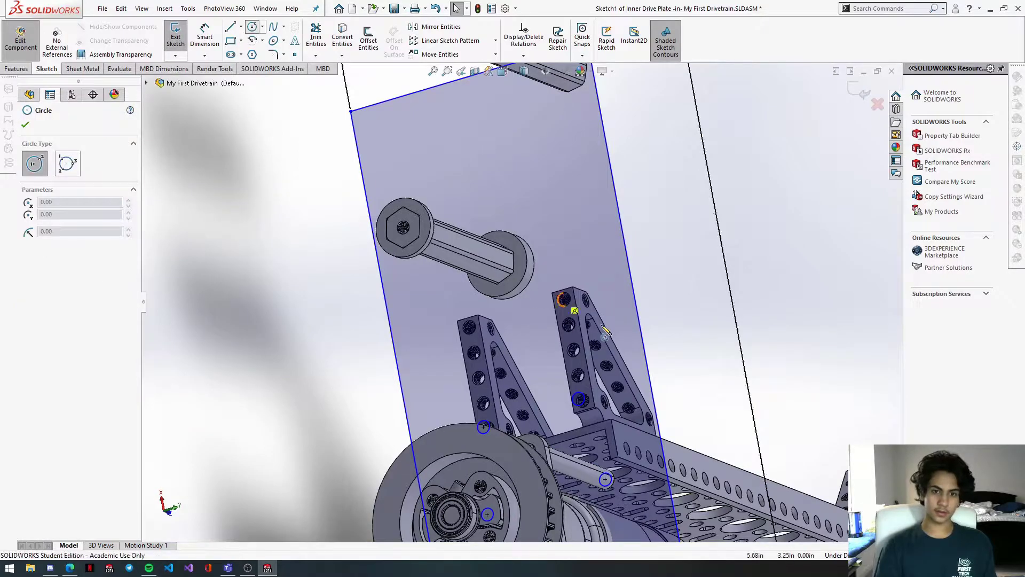
left_click(559, 297)
left_click(567, 307)
type("2m")
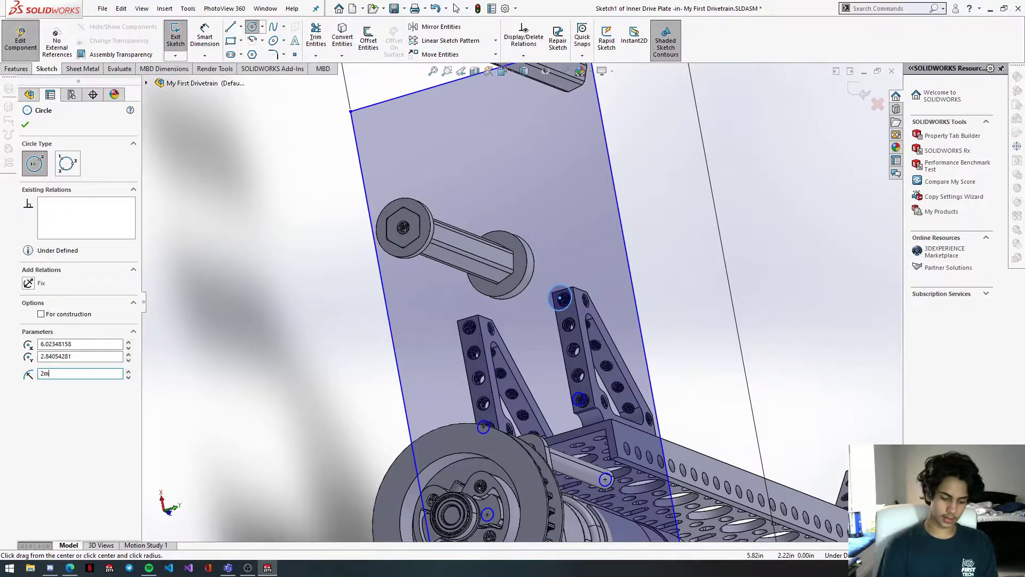
scroll(477, 335, "down", 2)
left_click(469, 328)
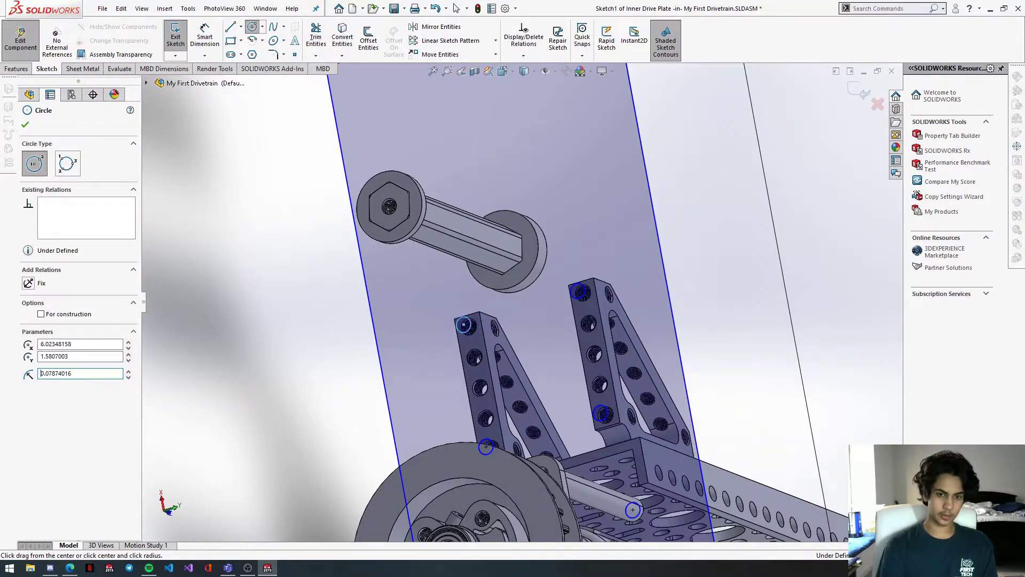
Step: Finish editing the inner drive plate and show the Left Mecanum Assembly again
key("Escape")
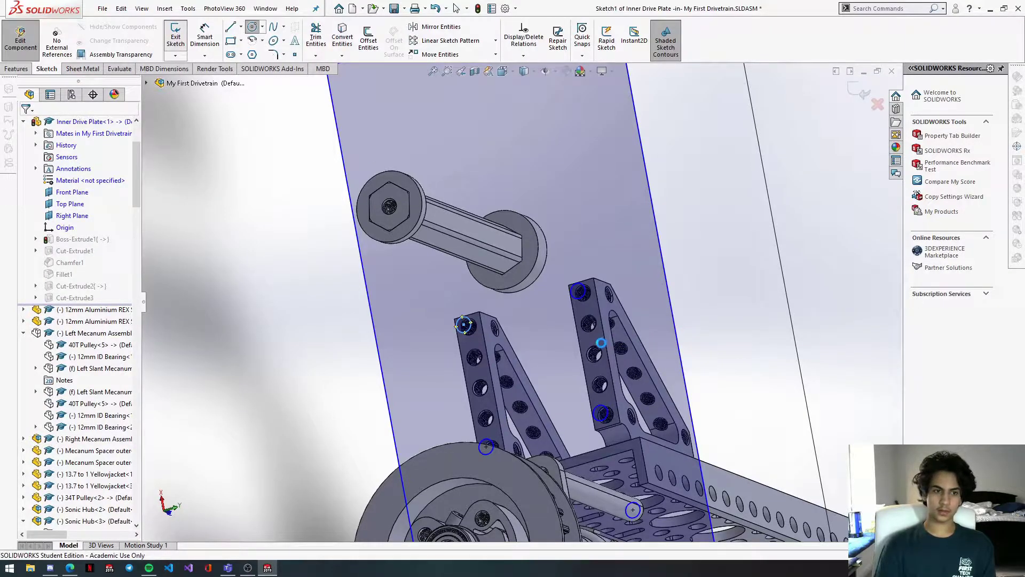
scroll(601, 343, "up", 6)
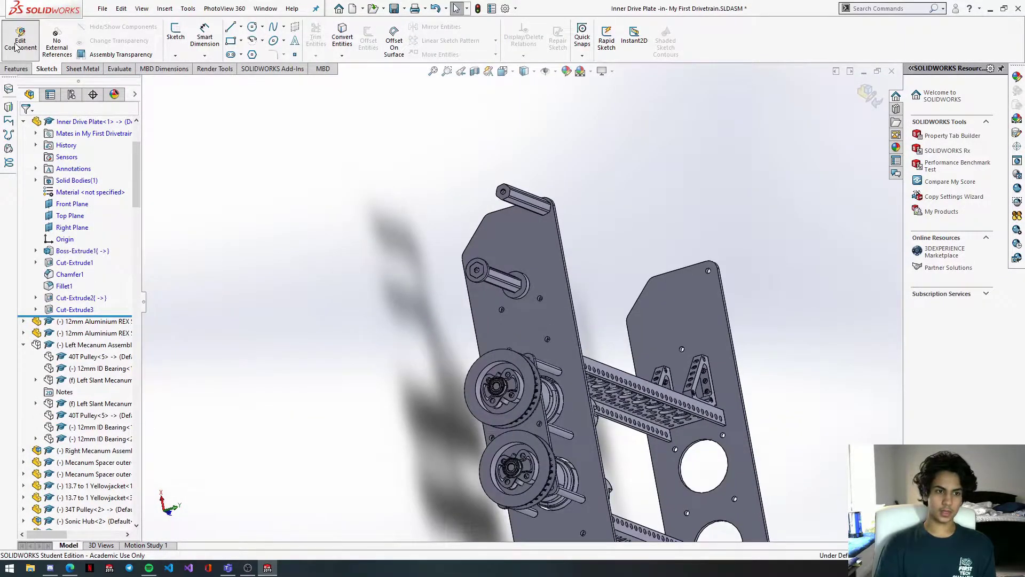
left_click(16, 45)
left_click(83, 344)
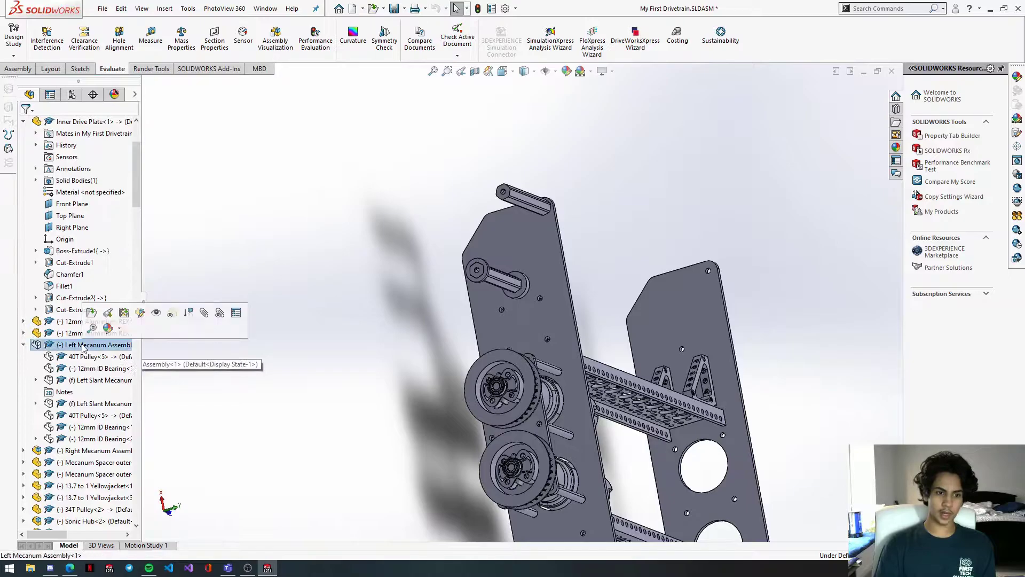
left_click(157, 313)
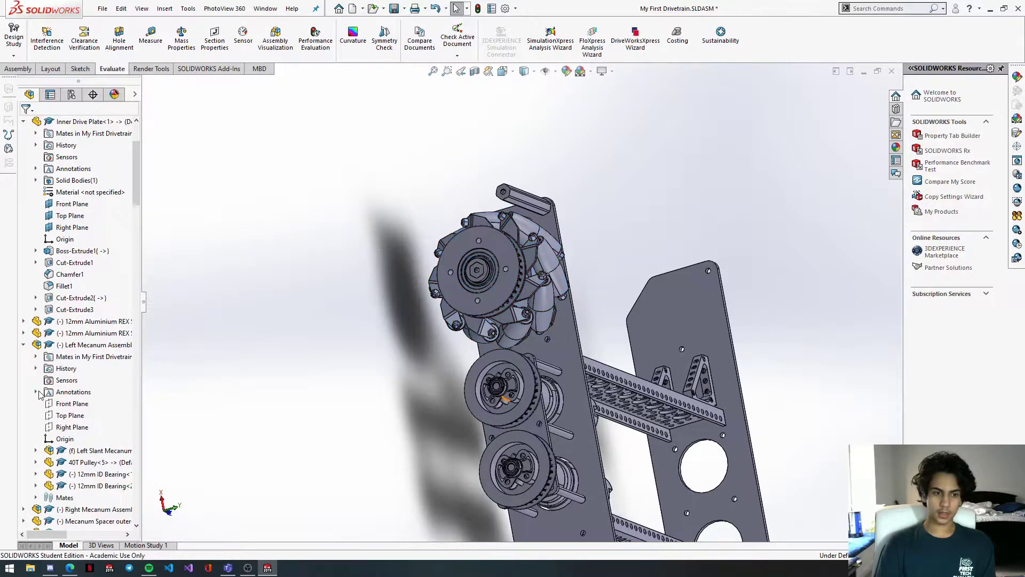
Step: Make the hidden Outer Drive Plate visible in the drivetrain assembly
scroll(57, 380, "down", 15)
scroll(57, 379, "up", 15)
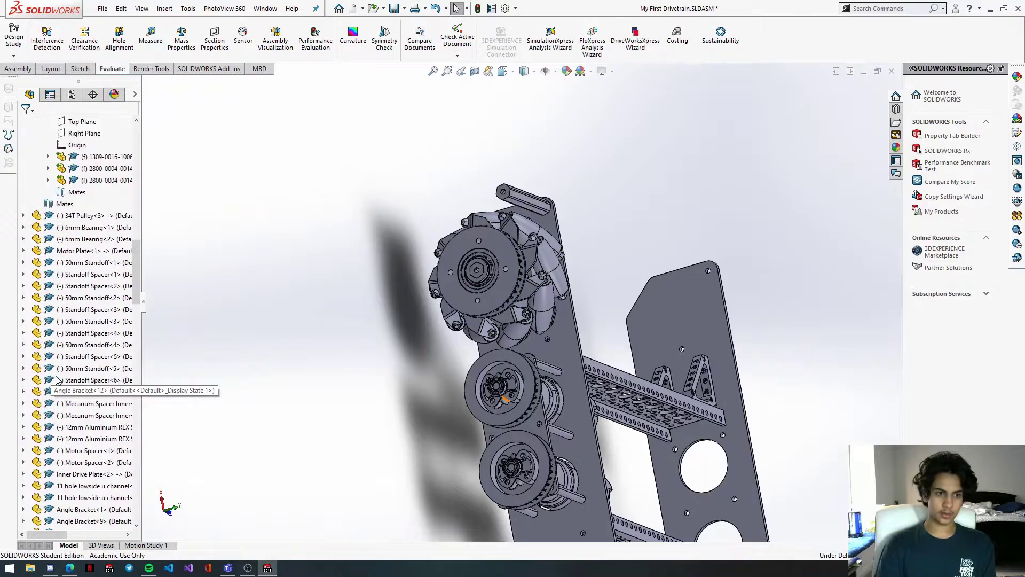
left_click(70, 216)
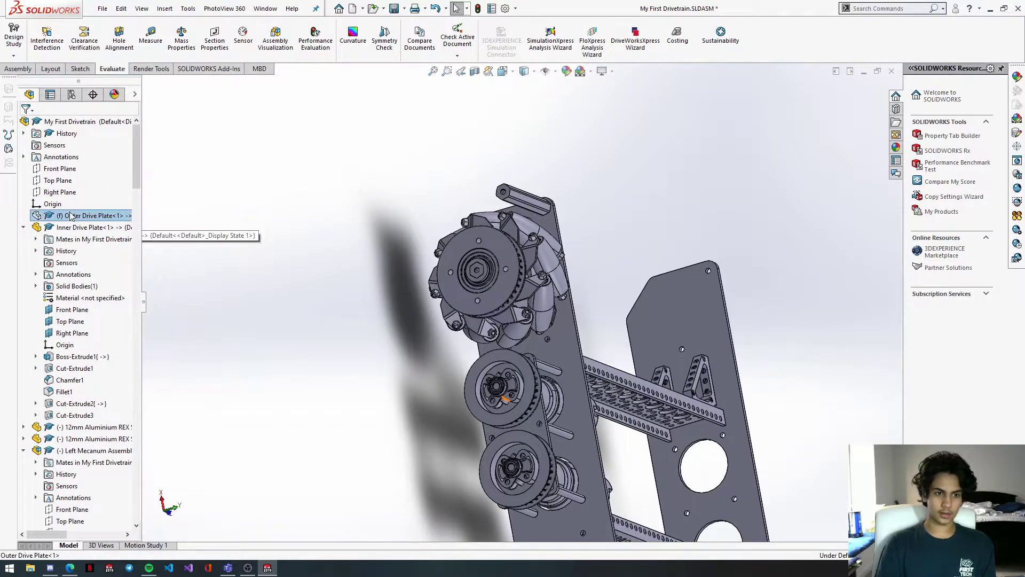
left_click(208, 181)
left_click(583, 295)
Step: Delete the Distance1, Distance2 and Distance3 mates that position the U-channels
middle_click_drag(557, 284, 480, 267)
left_click_drag(134, 169, 152, 512)
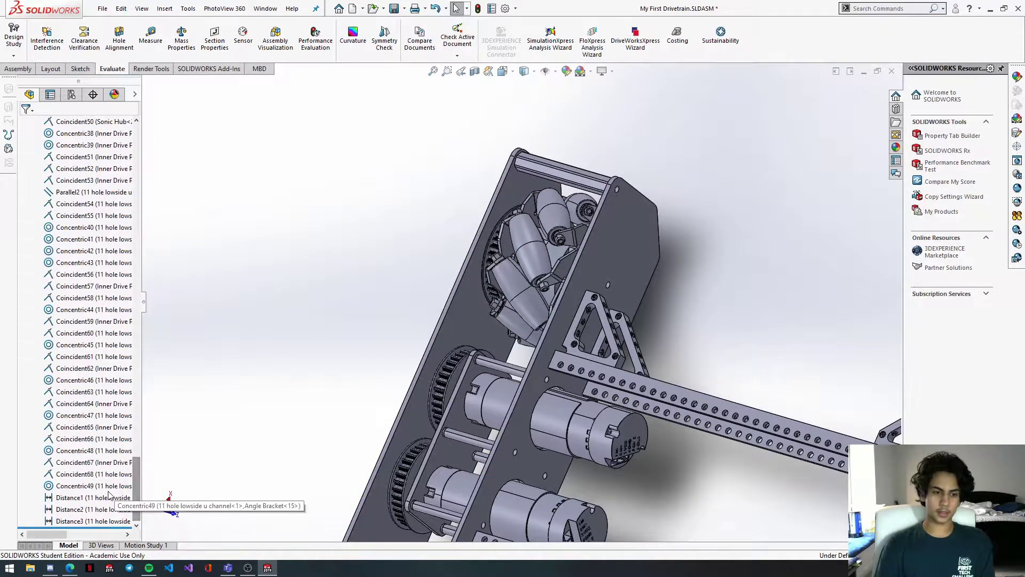
left_click(91, 497)
left_click(98, 521, "shift")
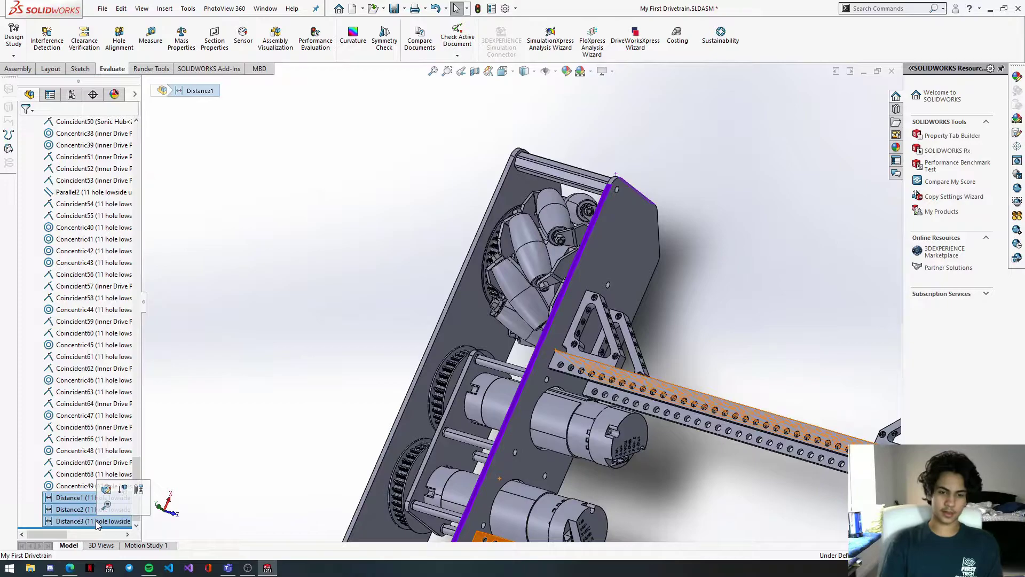
key("Delete")
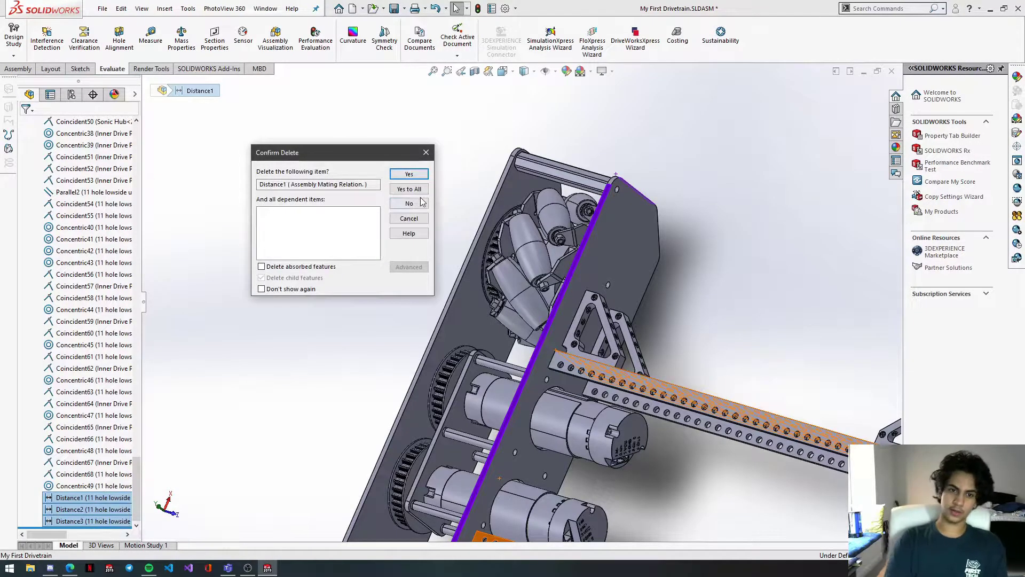
left_click(411, 190)
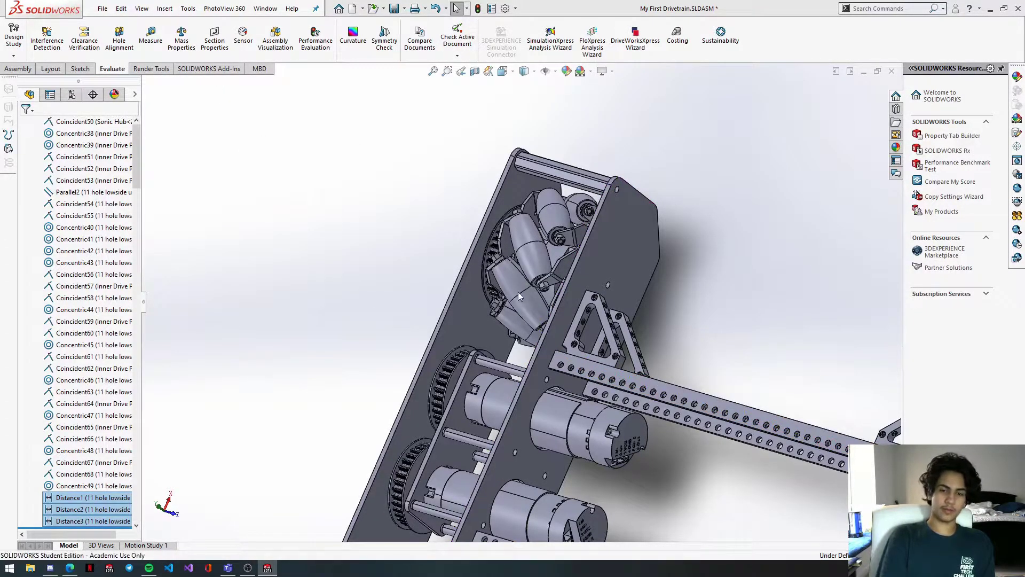
Step: Pull the first U-channel with its angle brackets away from the inner drive plate to expose the bracket holes
scroll(595, 366, "down", 2)
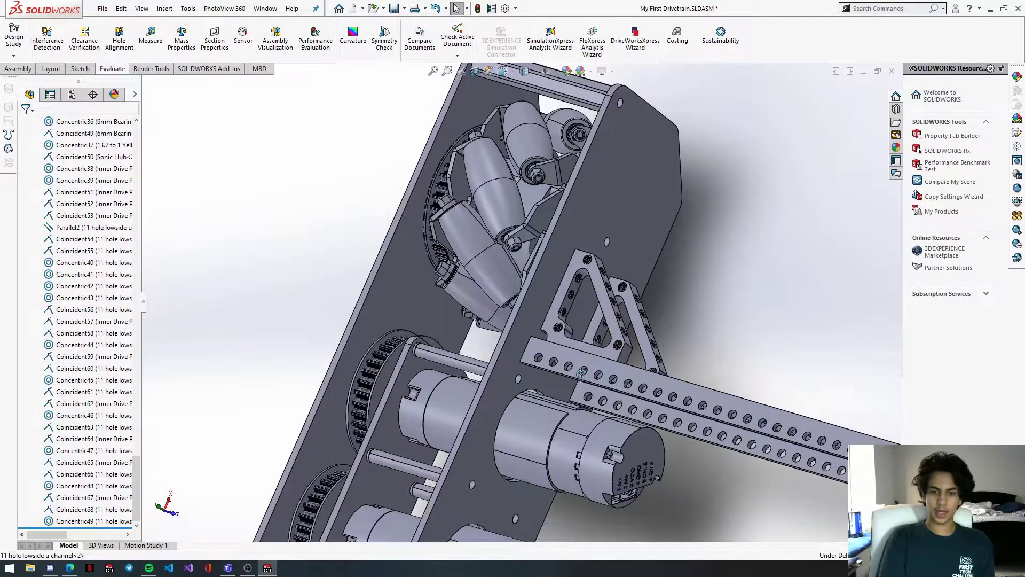
scroll(567, 281, "down", 5)
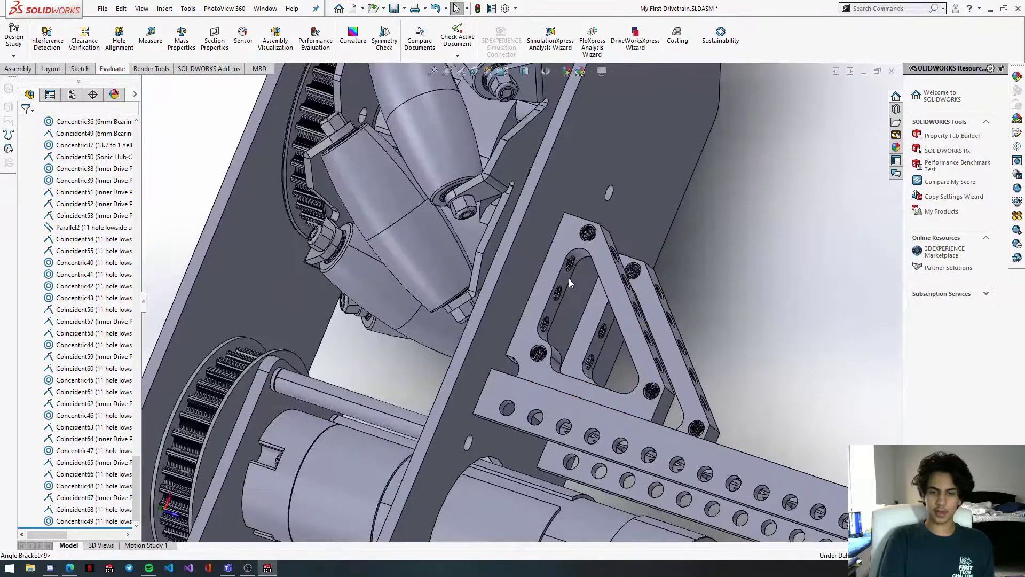
middle_click_drag(568, 278, 556, 262)
left_click(554, 260)
left_click_drag(592, 256, 761, 300)
middle_click_drag(761, 300, 493, 316)
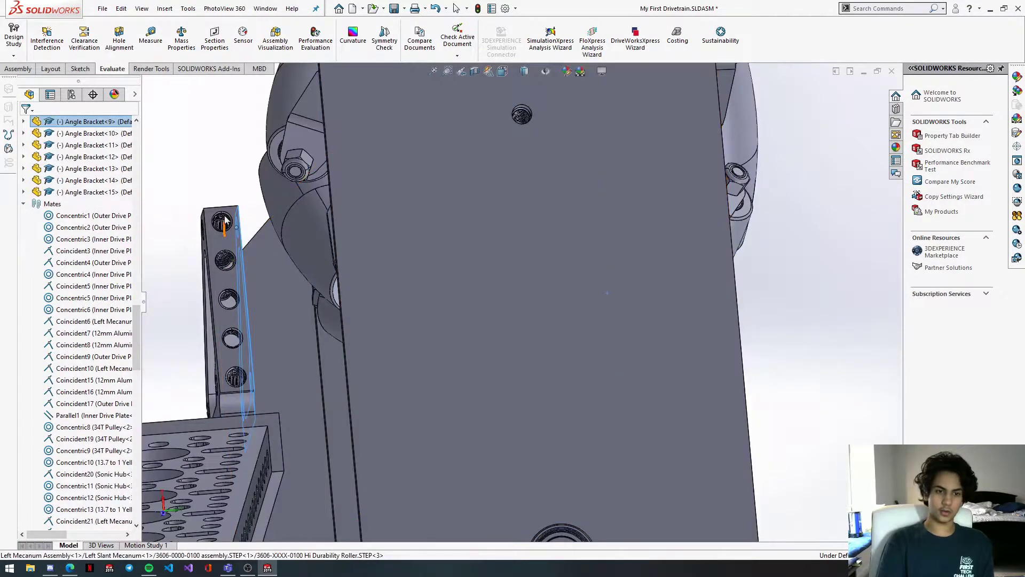
Step: Mate the far-end hole of the first channel's angle bracket concentric with its matching inner drive plate hole
scroll(224, 220, "down", 3)
left_click(284, 231)
middle_click_drag(285, 231, 199, 249)
scroll(297, 283, "up", 3)
scroll(297, 283, "up", 3)
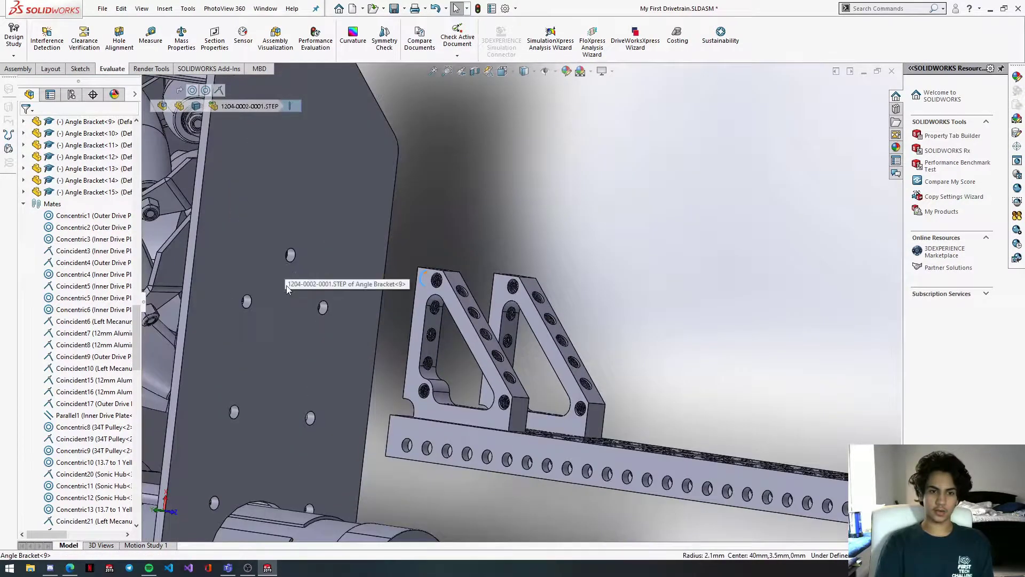
left_click(243, 300, "ctrl")
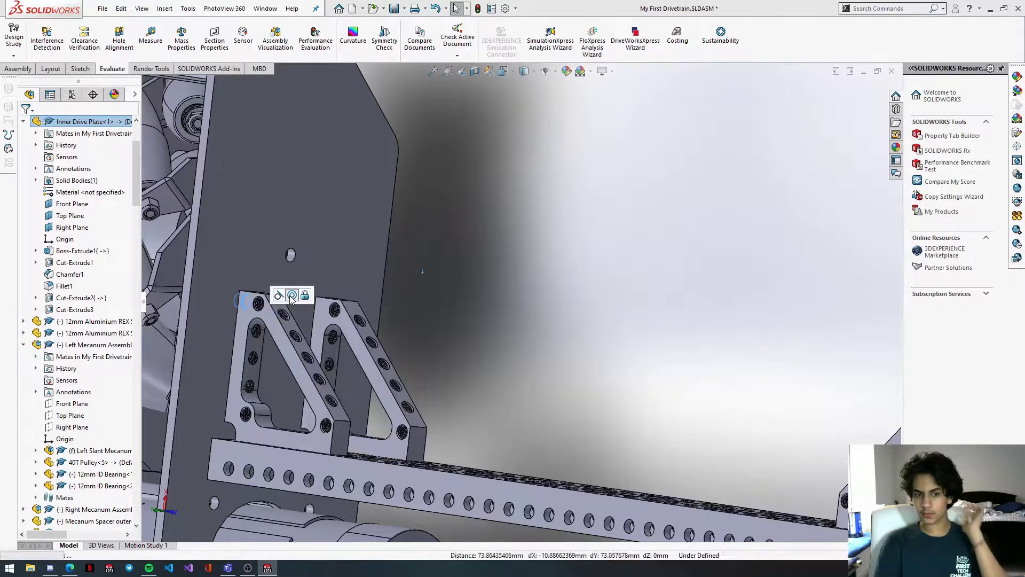
Step: Mate the channel-side hole of the first channel's angle bracket concentric with the matching hole in the inner drive plate
scroll(367, 411, "up", 1)
middle_click_drag(367, 411, 401, 443)
mouse_move(424, 438)
left_mouse_down()
mouse_move(472, 431)
mouse_move(423, 452)
left_mouse_up()
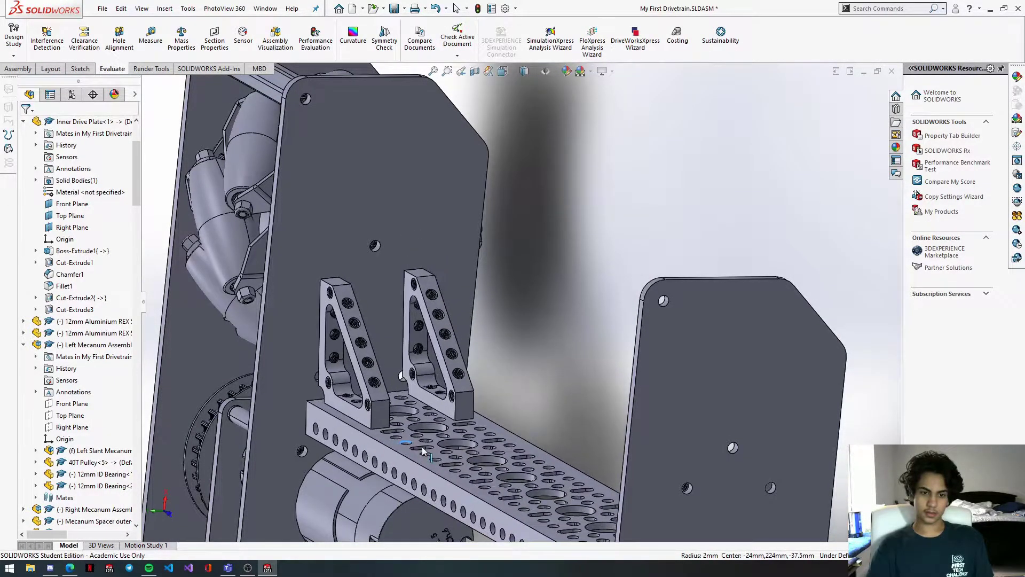
middle_click_drag(283, 378, 479, 368)
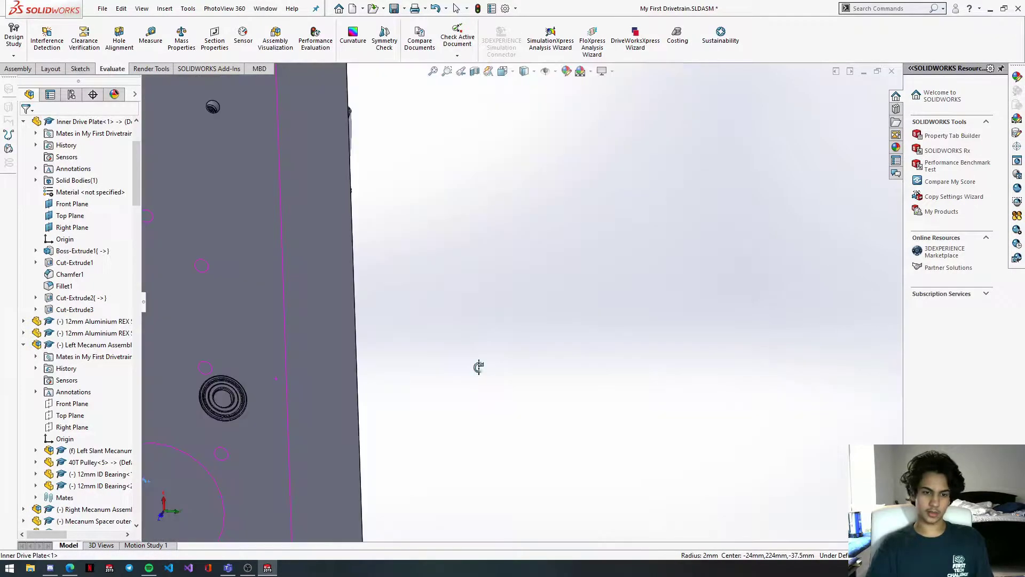
middle_click_drag(398, 383, 472, 372)
scroll(694, 383, "down", 2)
scroll(469, 301, "down", 5)
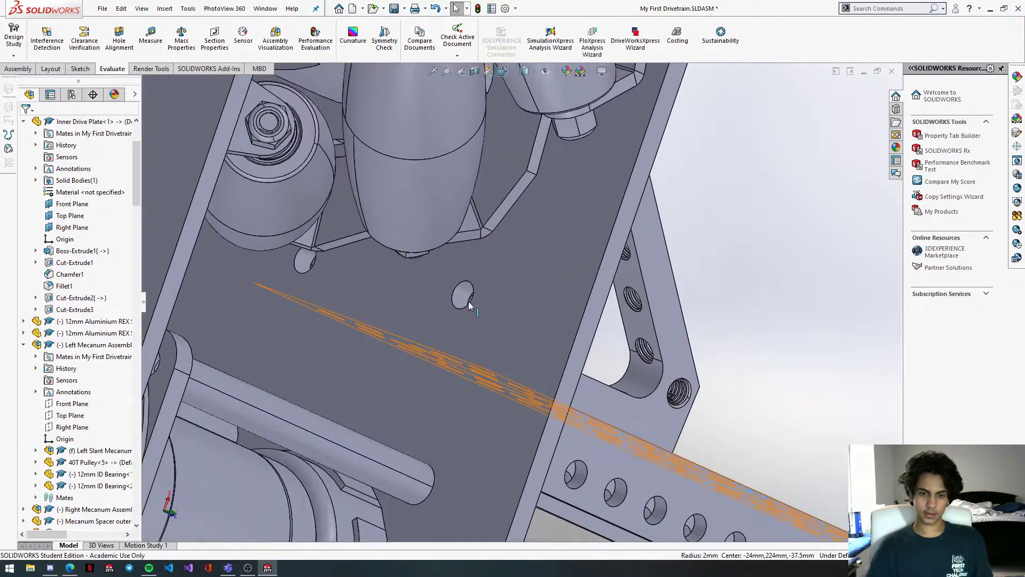
mouse_move(469, 299)
middle_mouse_down()
mouse_move(480, 319)
mouse_move(481, 310)
middle_mouse_up()
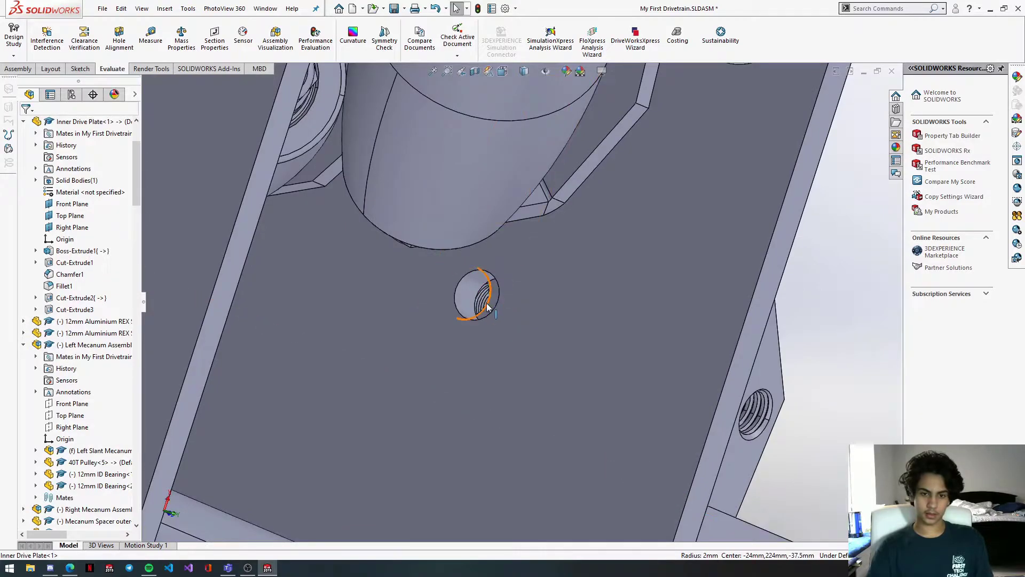
left_click(490, 308)
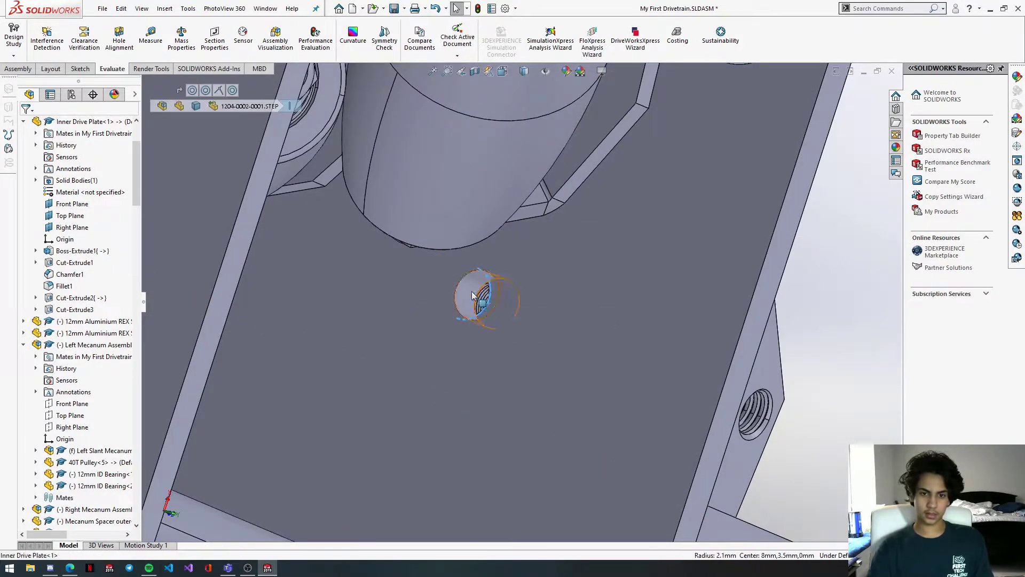
left_click(472, 296, "ctrl")
left_click(515, 283)
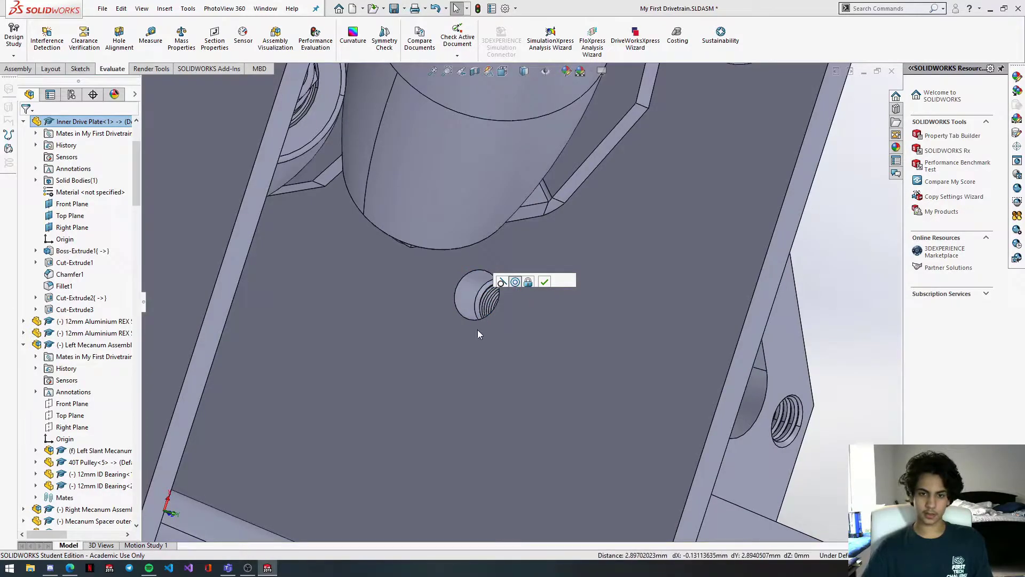
Step: Slide the second U-channel along the inner drive plates to their other end, clear of its mounting holes
middle_click_drag(488, 329, 555, 324)
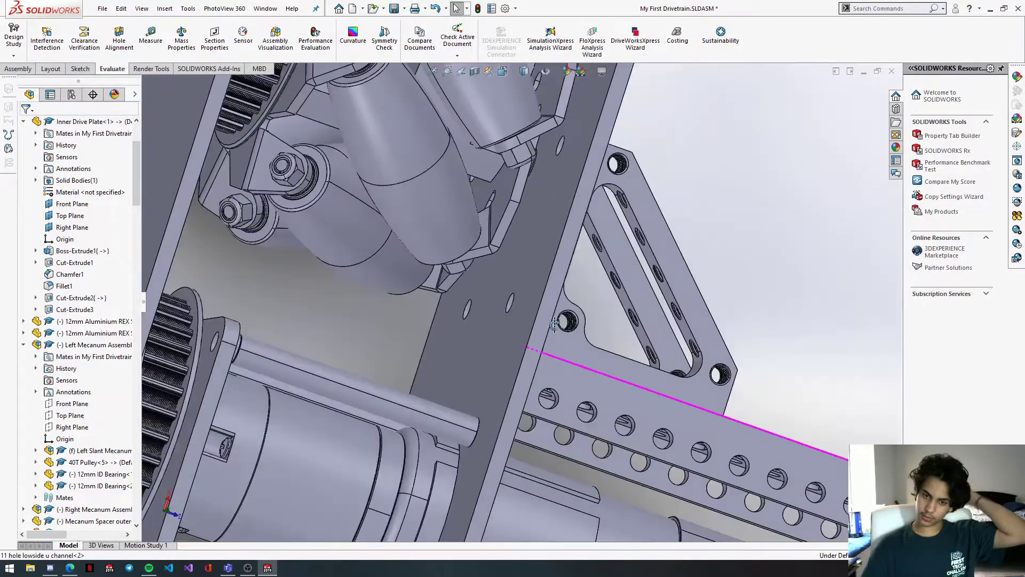
scroll(554, 323, "up", 6)
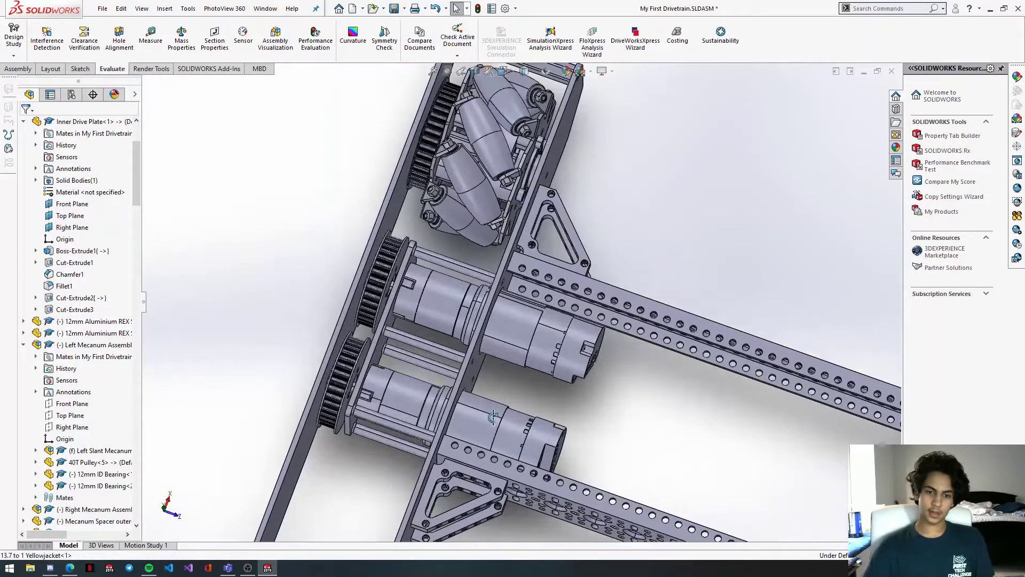
scroll(493, 417, "down", 8)
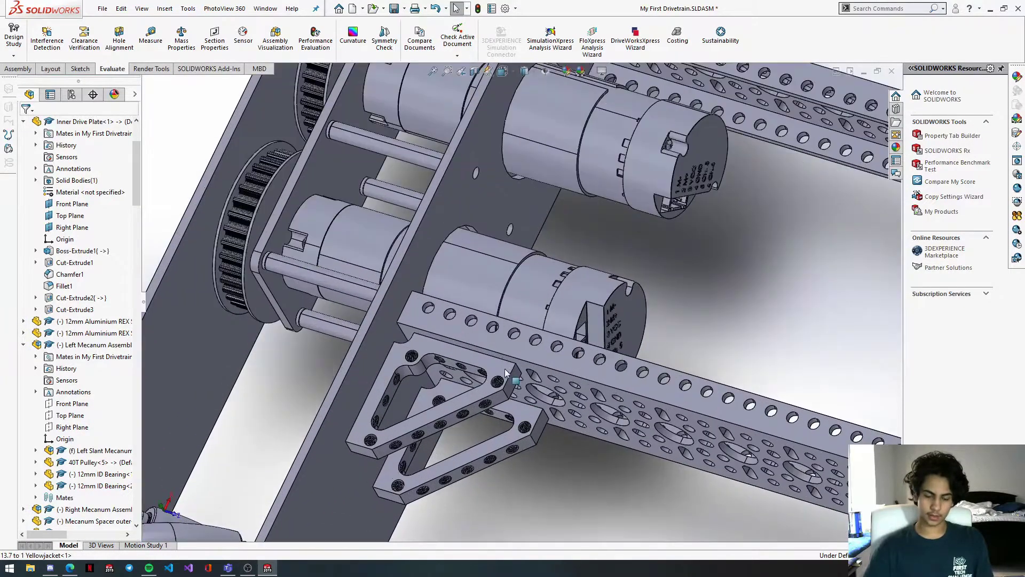
left_click(503, 357)
left_click_drag(503, 353, 469, 320)
left_click_drag(458, 359, 376, 404)
scroll(430, 418, "up", 2)
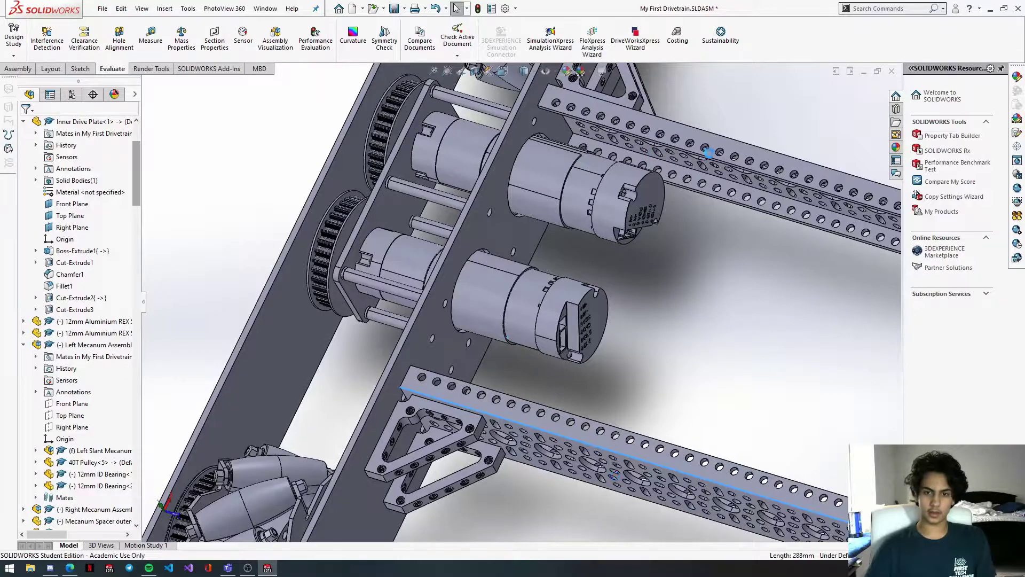
scroll(495, 409, "up", 2)
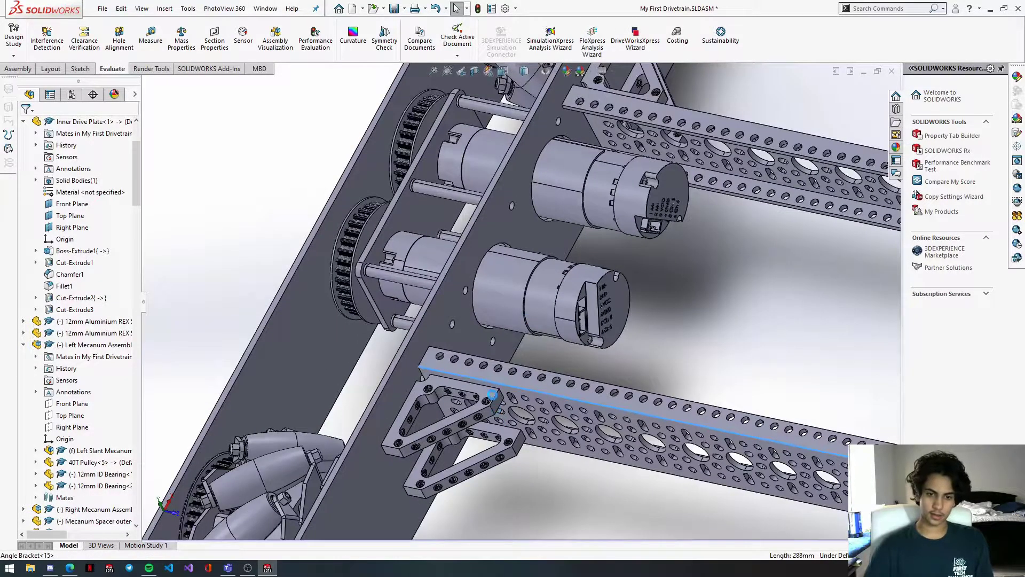
scroll(499, 396, "up", 3)
left_click_drag(498, 357, 427, 502)
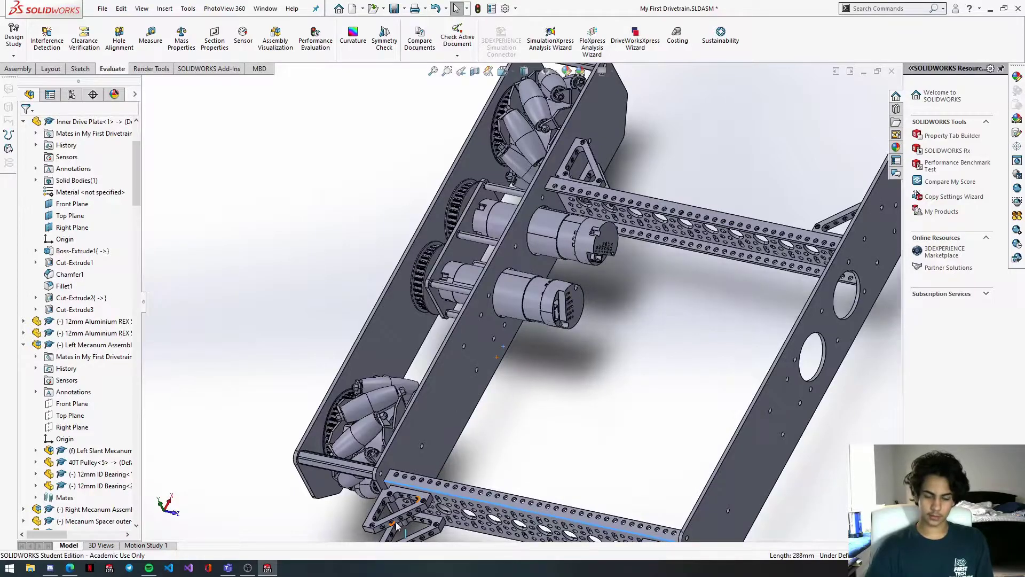
Step: Mate the channel-side hole of the second channel's angle bracket concentric with its matching hole in the inner drive plate
scroll(427, 502, "down", 5)
scroll(462, 416, "down", 4)
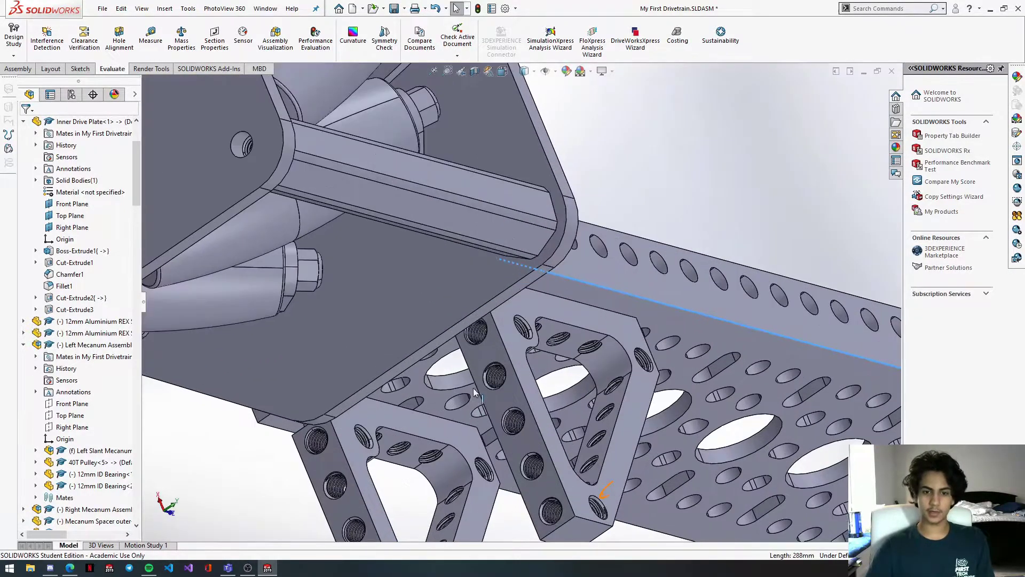
left_click(482, 330)
scroll(481, 329, "up", 10)
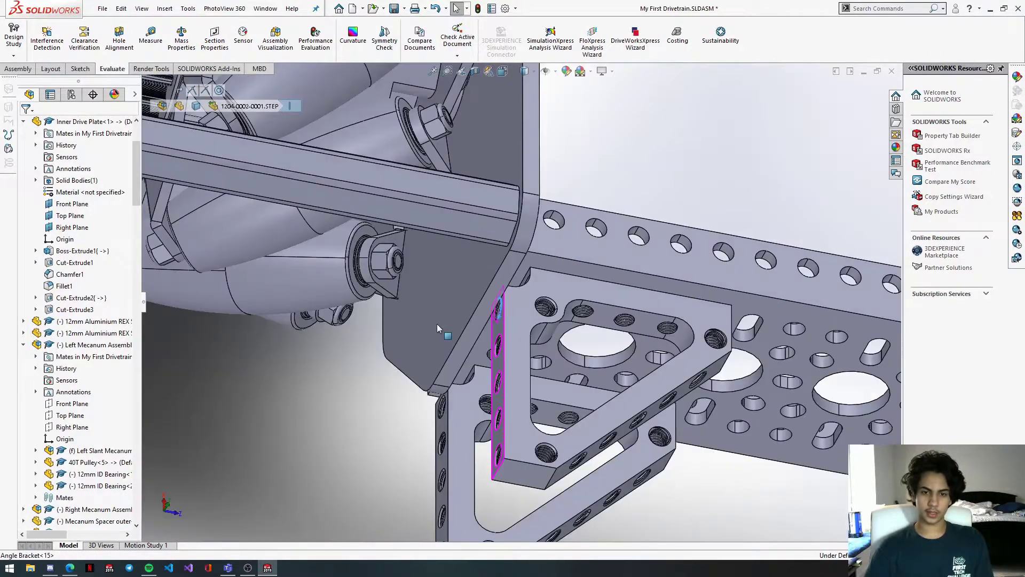
scroll(582, 177, "down", 5)
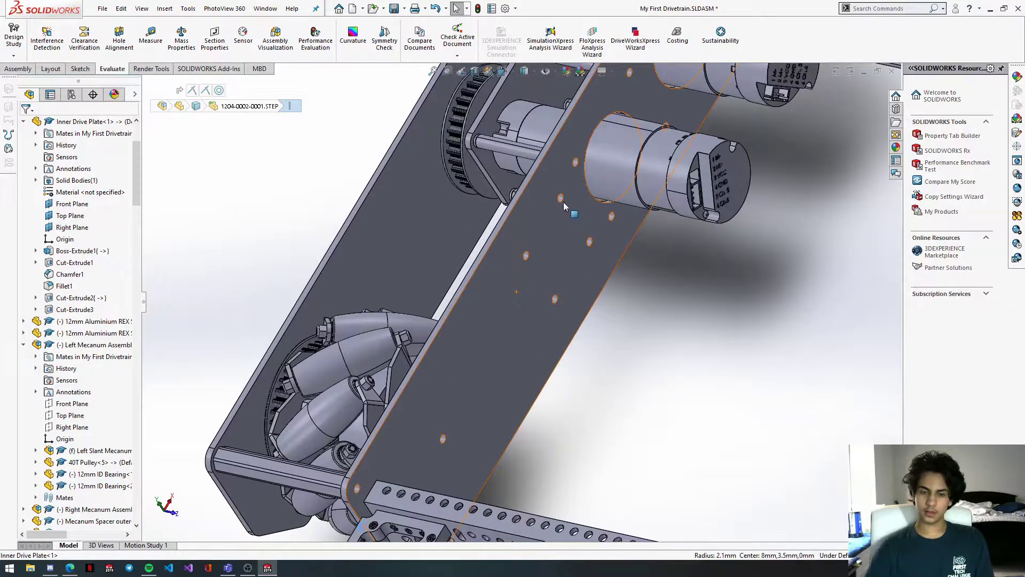
left_click(560, 199, "ctrl")
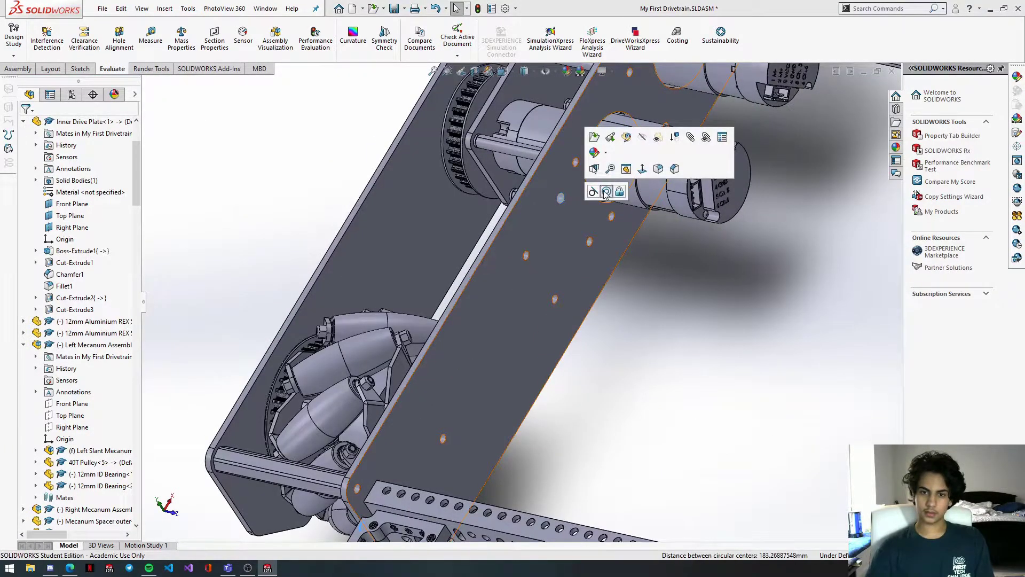
left_click(606, 192)
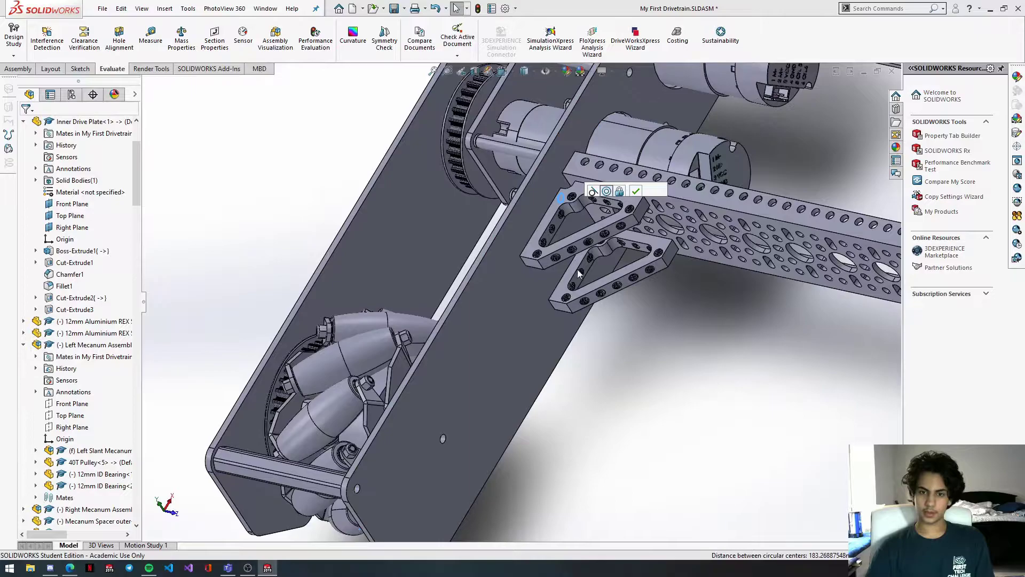
Step: Check the alignment of the second channel's remaining bracket holes with the inner drive plate holes
scroll(559, 288, "down", 1)
middle_click_drag(588, 300, 630, 338)
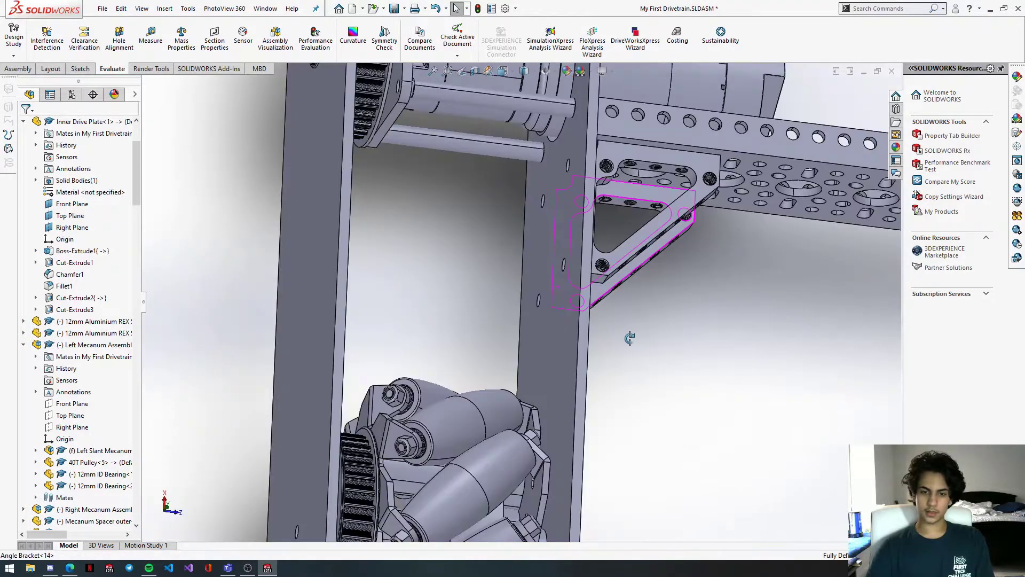
scroll(575, 291, "down", 6)
middle_click_drag(497, 302, 505, 305)
left_click(406, 315)
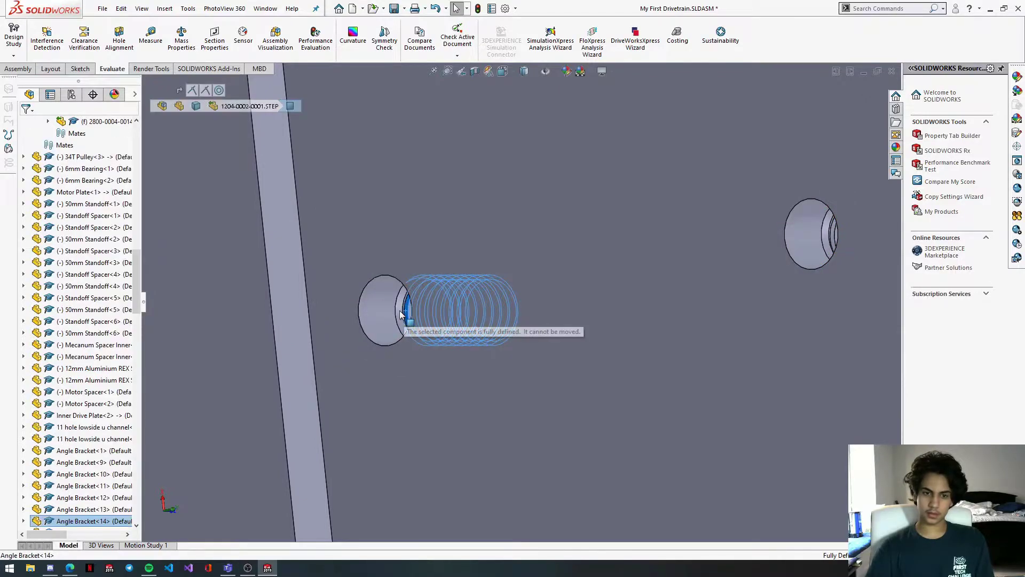
scroll(750, 222, "up", 8)
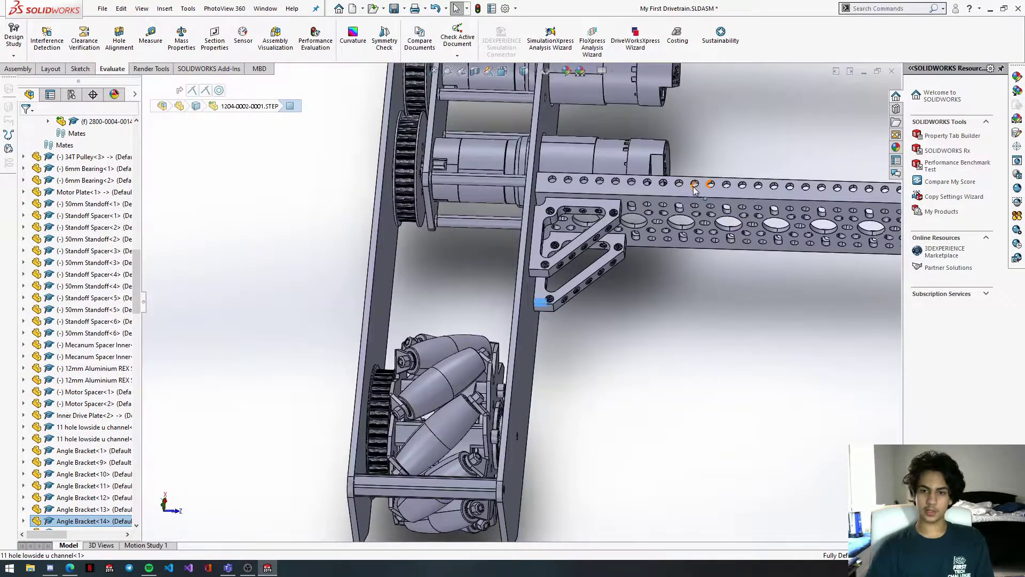
Step: Examine the two fixed cross U-channels, their angle brackets and the motor section of the finished drive side
left_click(706, 188)
scroll(688, 139, "up", 3)
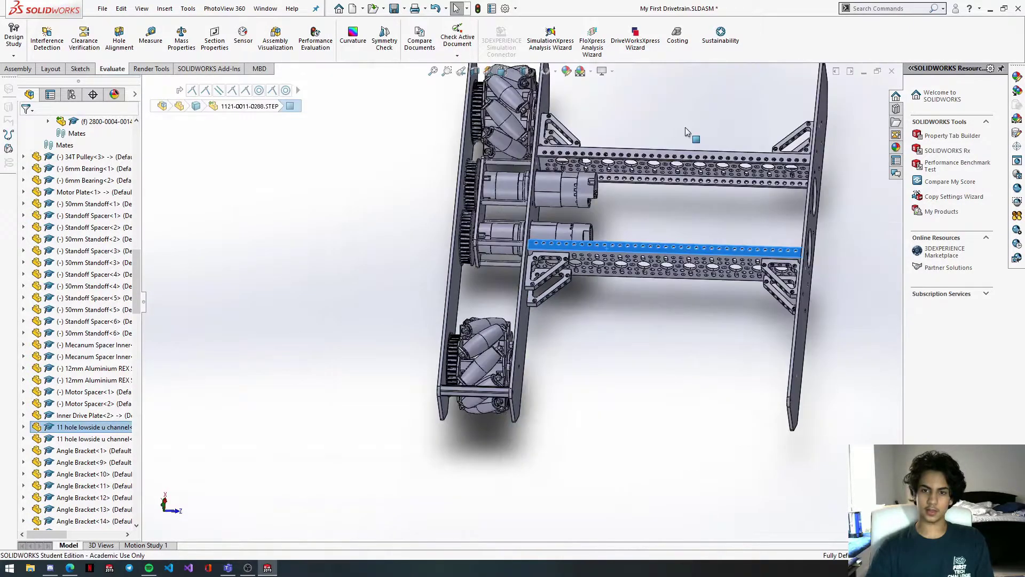
left_click(676, 157)
left_click(650, 256)
left_click(650, 260)
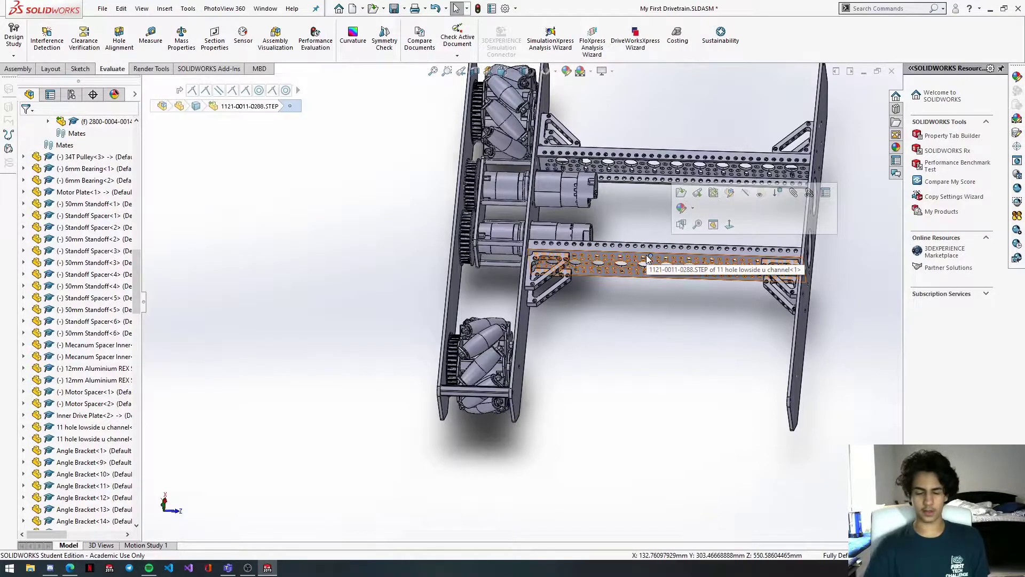
middle_click_drag(726, 312, 738, 315)
left_click(737, 315)
scroll(801, 300, "down", 2)
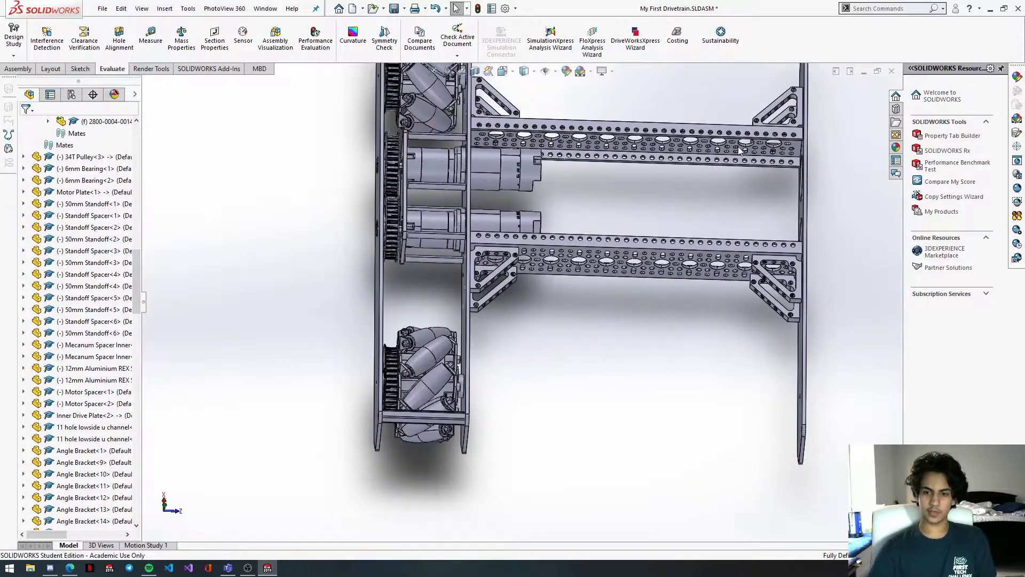
left_click(768, 113)
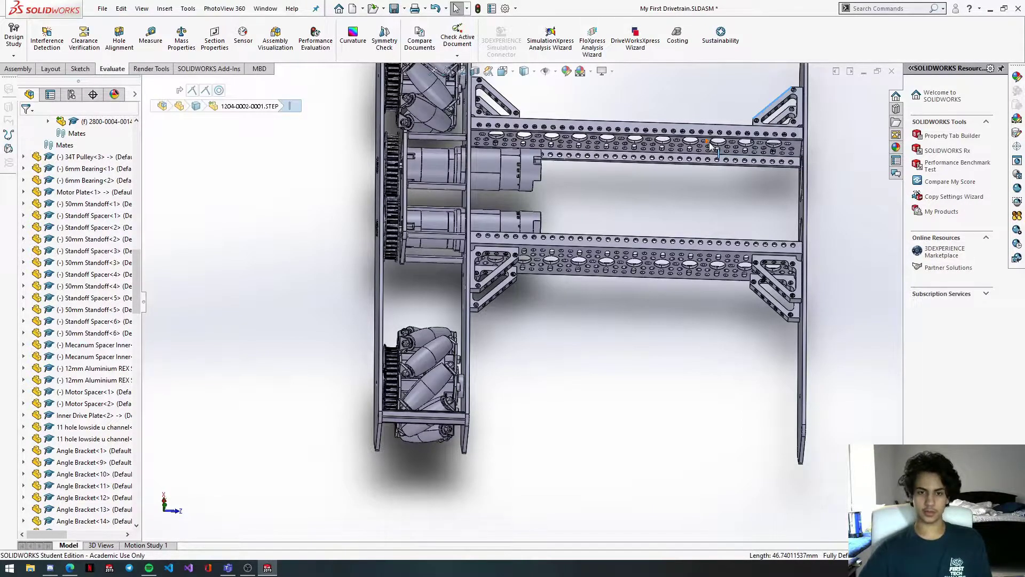
middle_click_drag(569, 324, 643, 323)
scroll(641, 259, "down", 2)
middle_click_drag(461, 275, 463, 306)
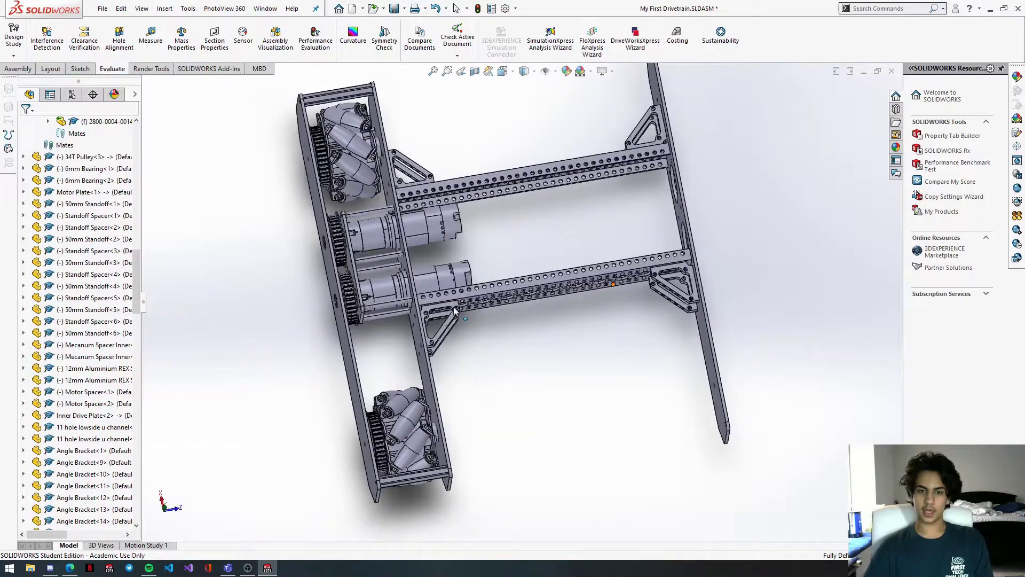
scroll(360, 224, "down", 7)
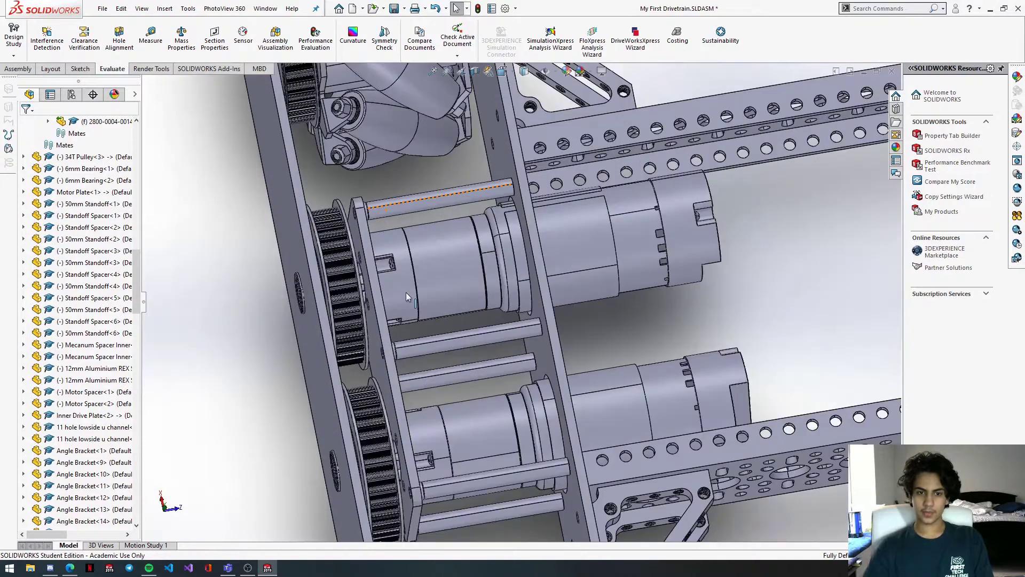
middle_click_drag(398, 335, 425, 326)
scroll(526, 308, "up", 5)
scroll(571, 315, "up", 6)
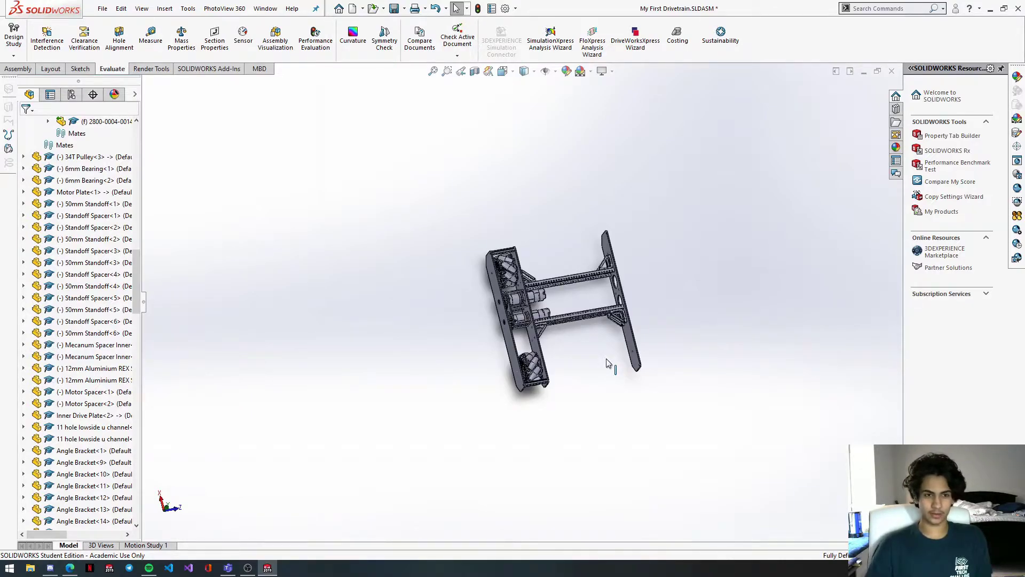
mouse_move(590, 345)
middle_mouse_down()
mouse_move(579, 328)
mouse_move(541, 324)
mouse_move(515, 270)
mouse_move(480, 279)
mouse_move(492, 270)
middle_mouse_up()
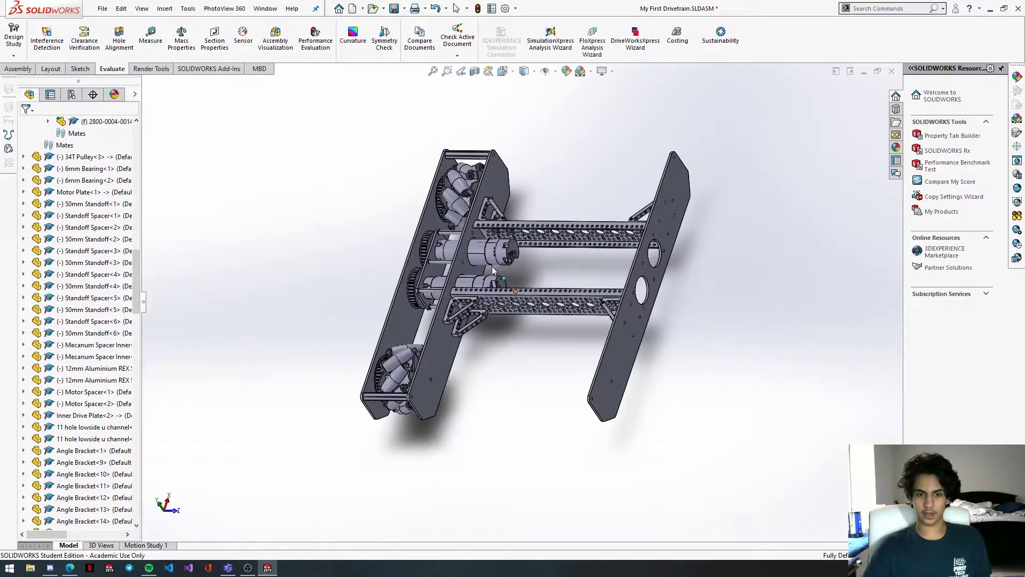
Step: Copy the motor plate from the finished drive side and paste it beside the second inner drive plate
scroll(492, 266, "up", 5)
scroll(395, 281, "down", 3)
left_click(398, 281)
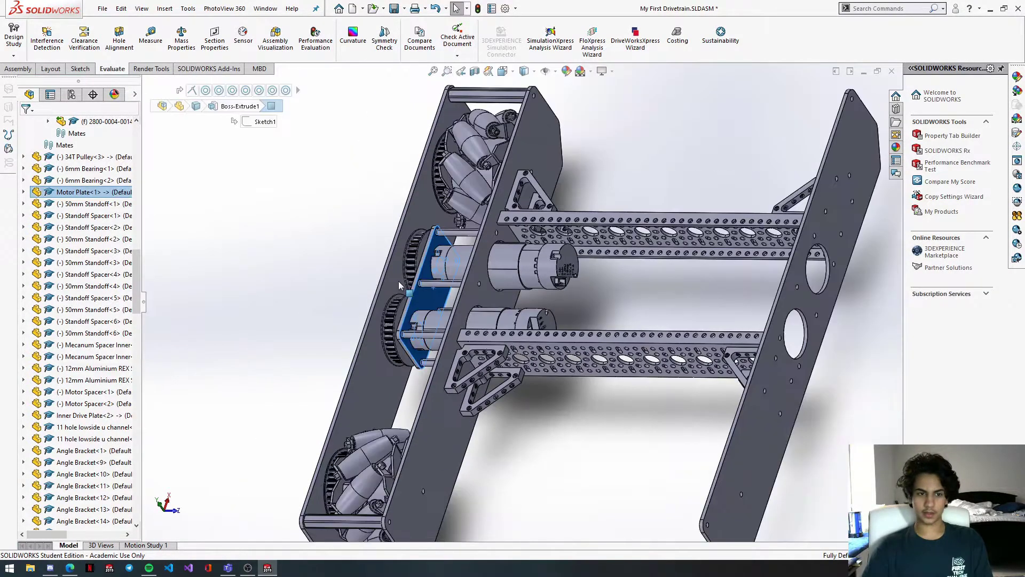
scroll(398, 281, "down", 3)
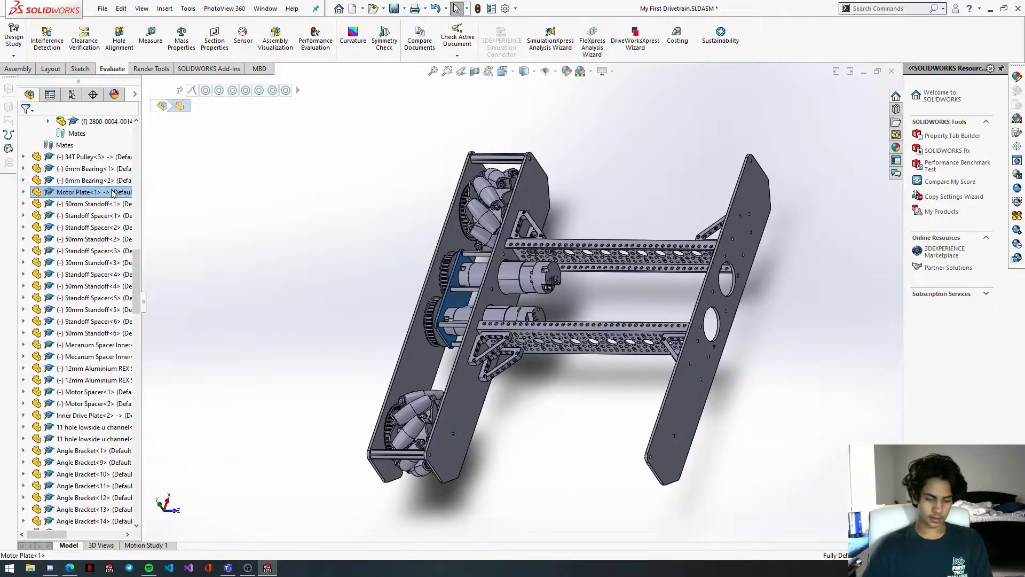
left_click(749, 324)
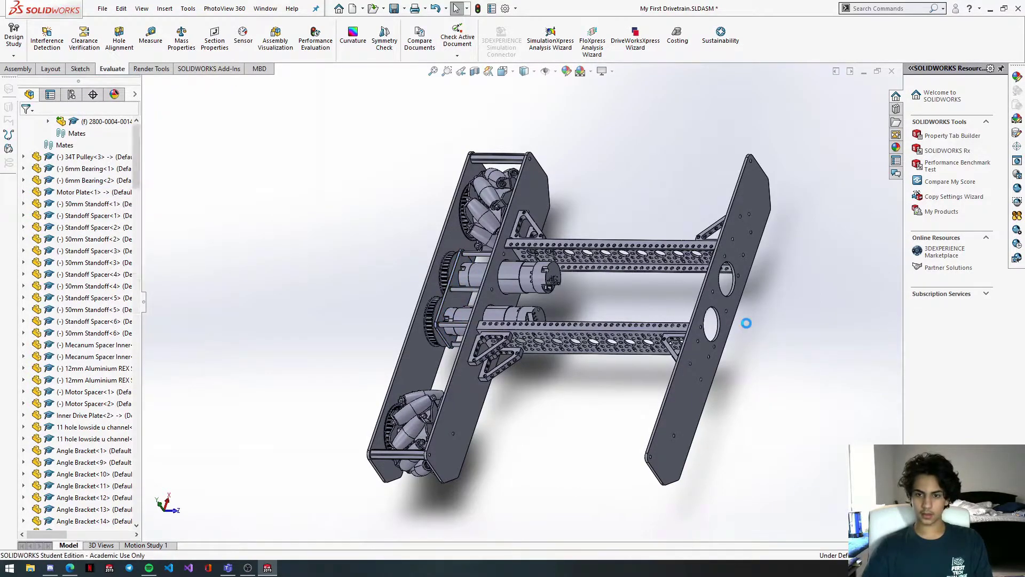
key("ctrl+v")
Step: Mate the copied motor plate's upper corner hole concentric with the matching hole in the second inner drive plate
scroll(722, 287, "up", 6)
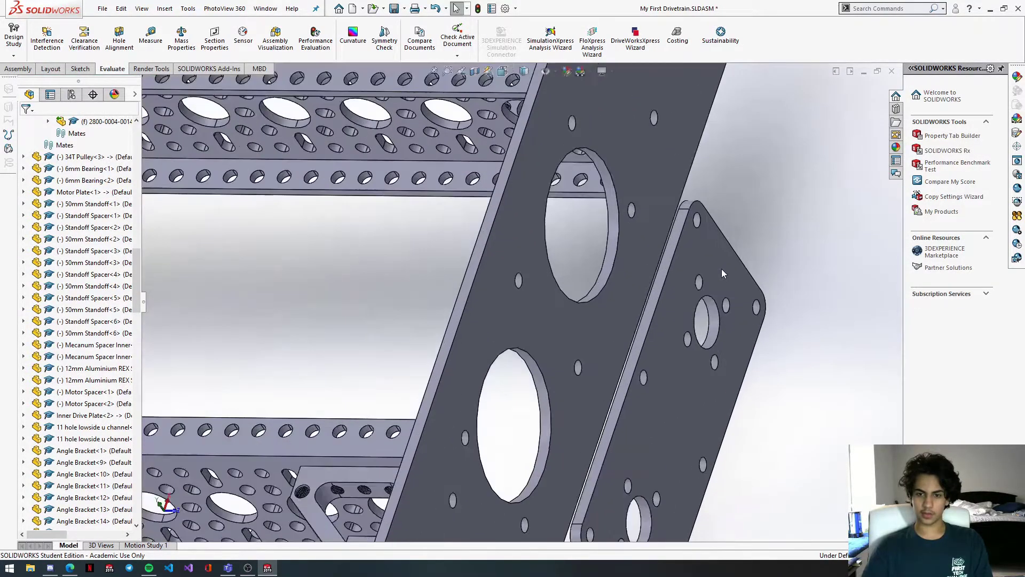
left_click(643, 195)
scroll(496, 208, "down", 5)
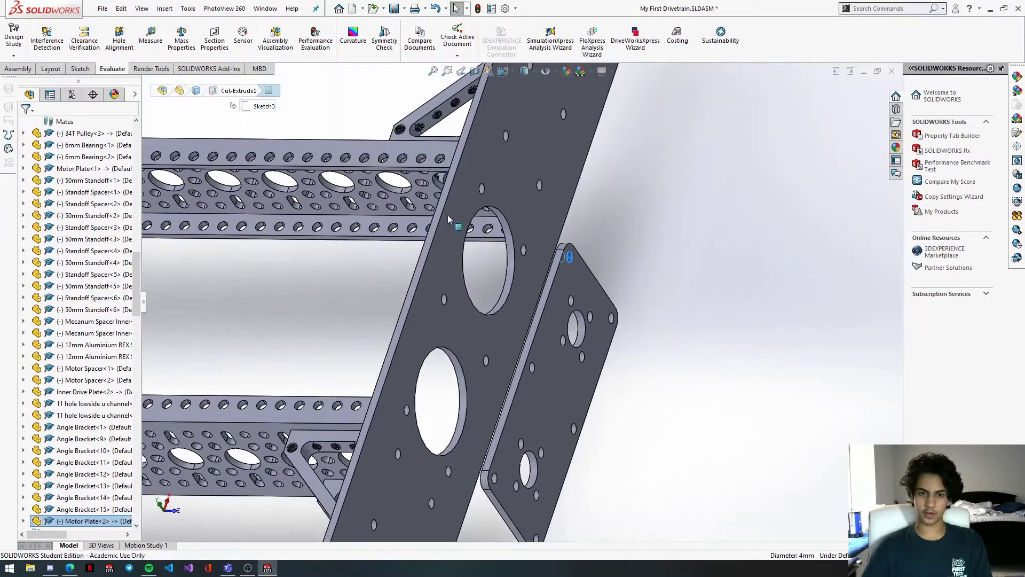
left_click(482, 190, "ctrl")
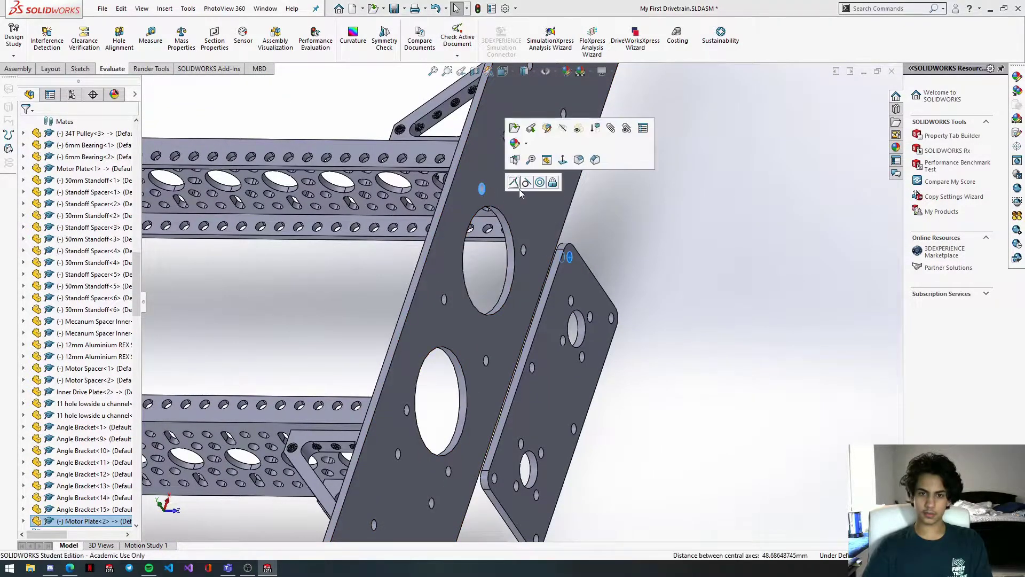
left_click(540, 182)
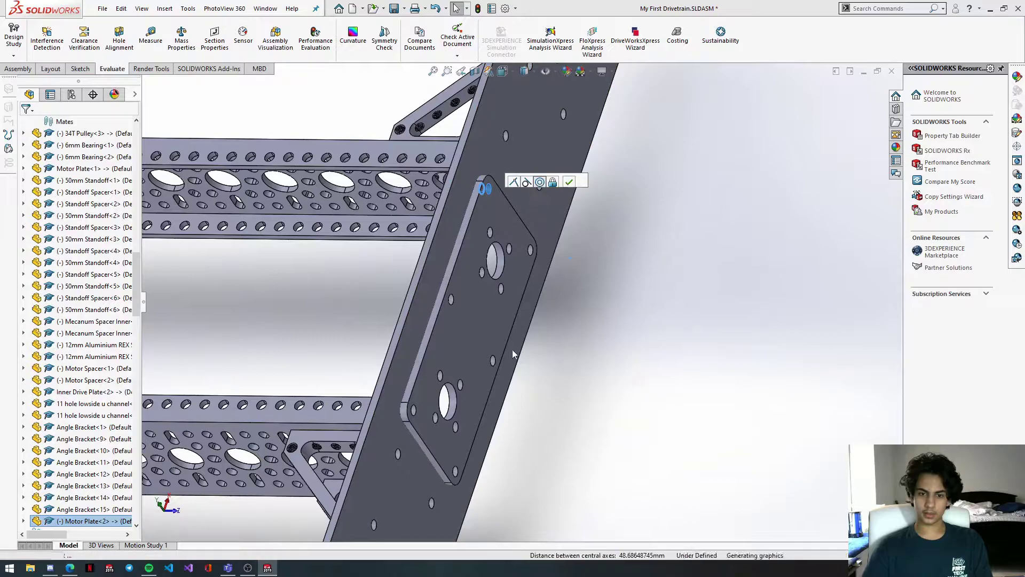
Step: Pull the copied motor plate off the inner drive plate and mate its lower corner hole concentric with the matching plate hole
scroll(462, 440, "down", 1)
left_click(462, 440)
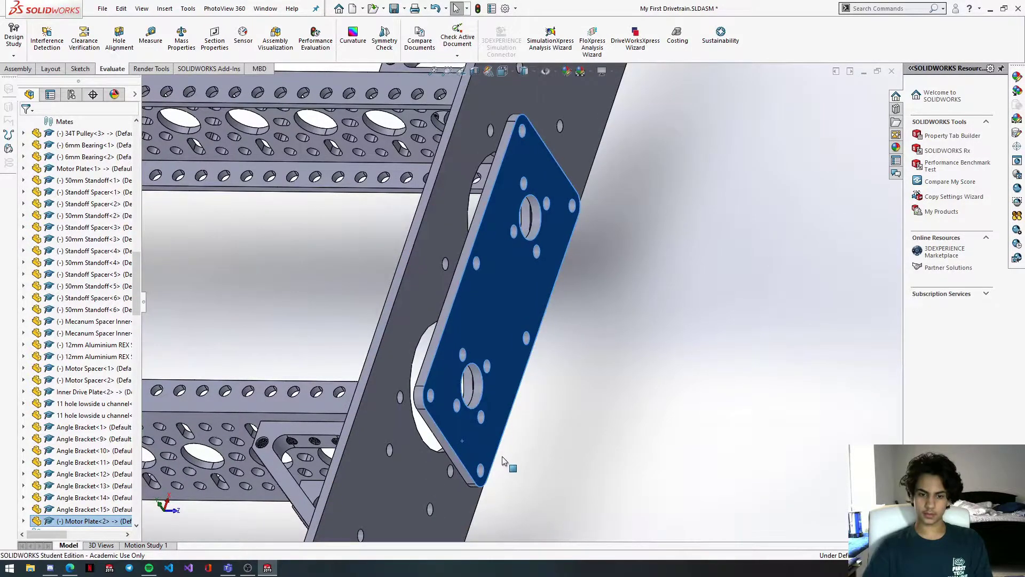
scroll(453, 458, "up", 5)
left_click(396, 404)
left_click(511, 399, "ctrl")
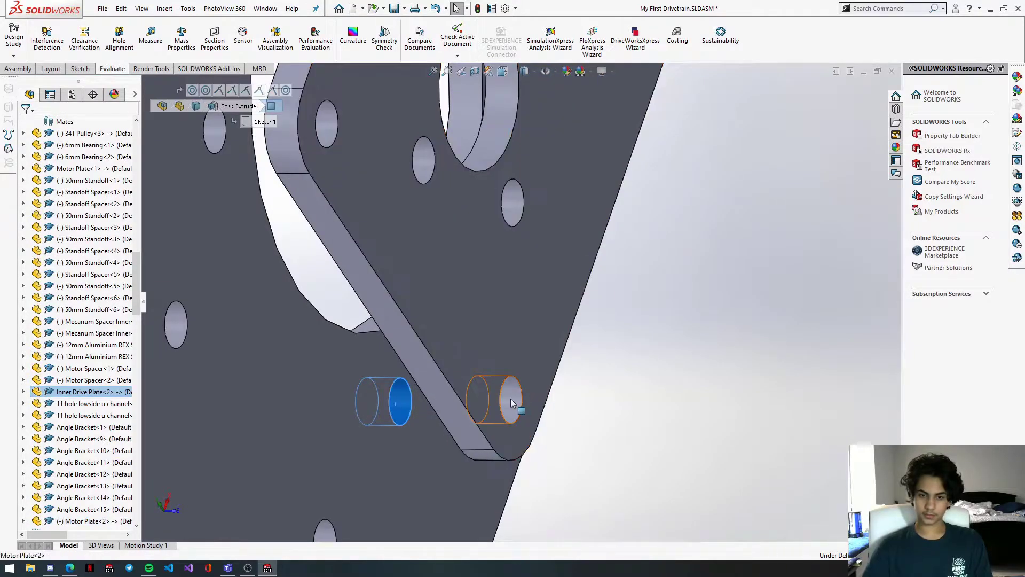
left_click(580, 393)
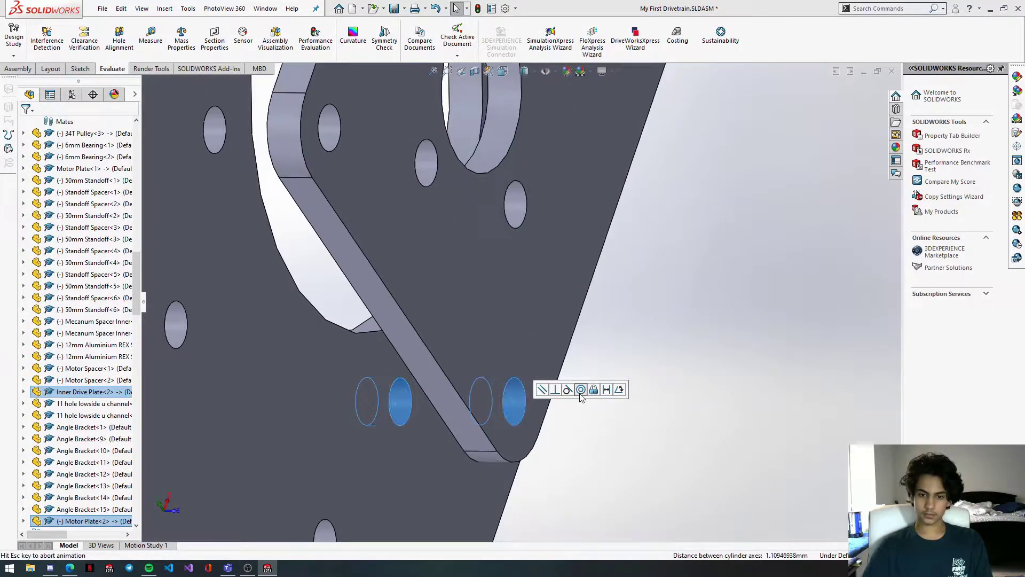
key("Return")
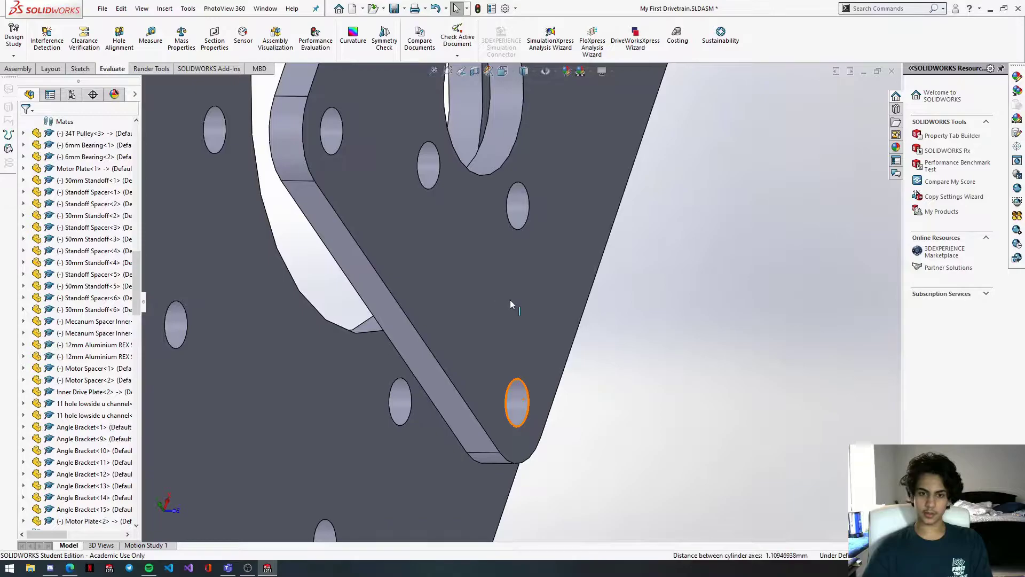
Step: Copy the outer drive plate from the finished drive side and paste it beyond the second inner drive plate
scroll(505, 301, "down", 6)
scroll(506, 304, "up", 4)
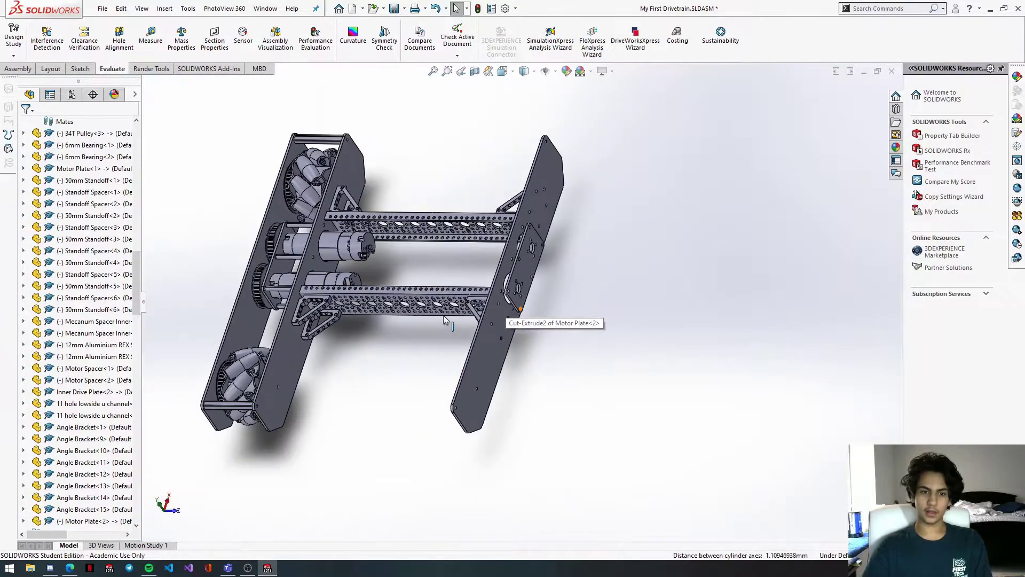
middle_click_drag(506, 304, 534, 306)
middle_click_drag(284, 302, 293, 325)
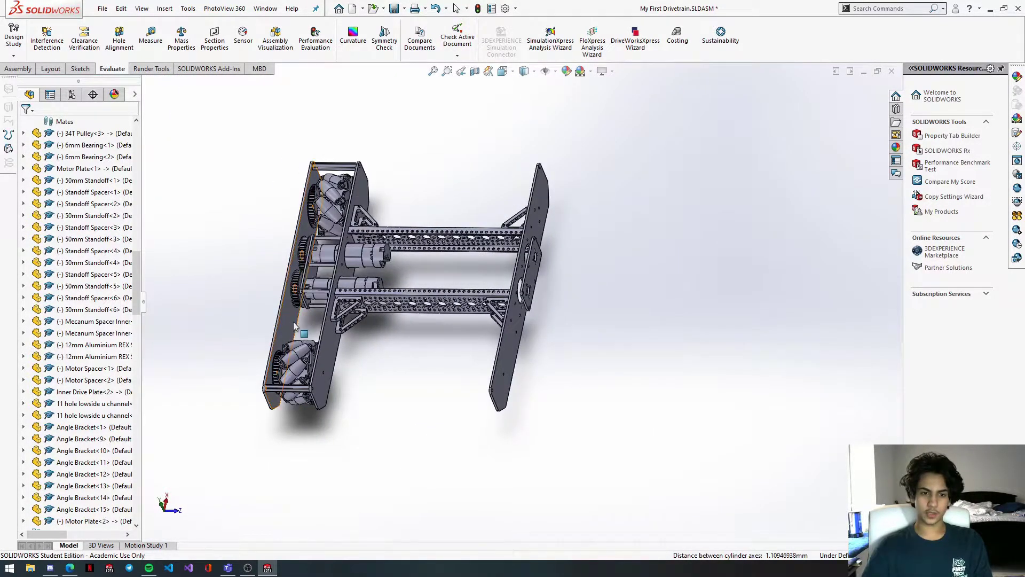
left_click(294, 326)
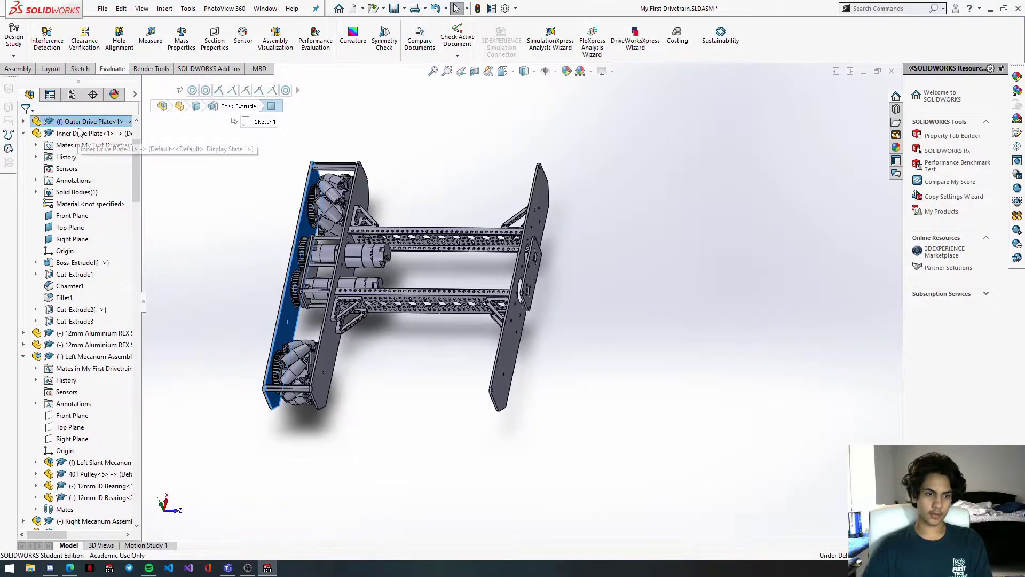
key("ctrl+v")
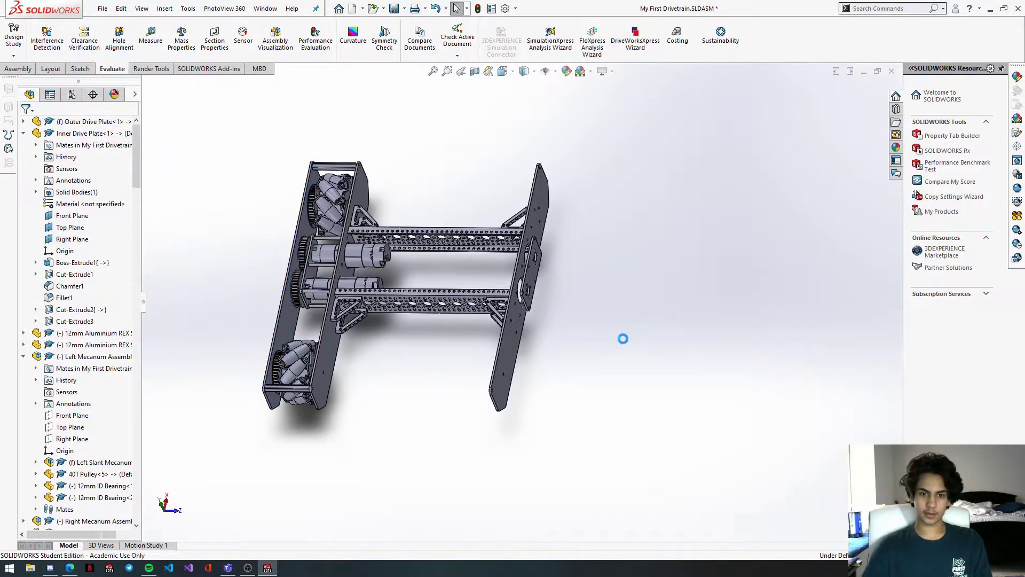
Step: Mate the hole at the upper end of the copied outer drive plate concentric with the second inner drive plate's end hole
scroll(619, 235, "down", 3)
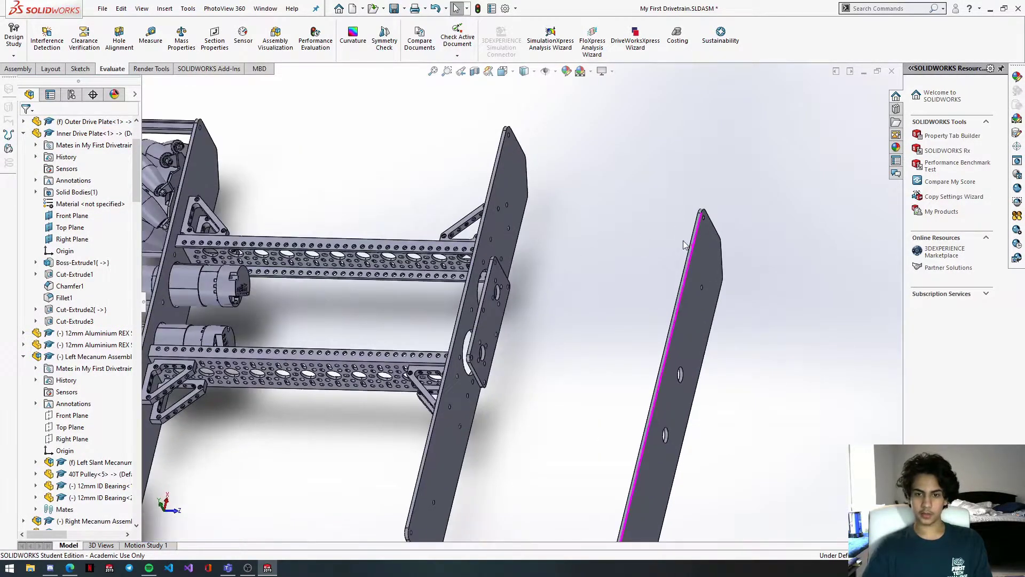
scroll(683, 239, "down", 5)
left_click(666, 203)
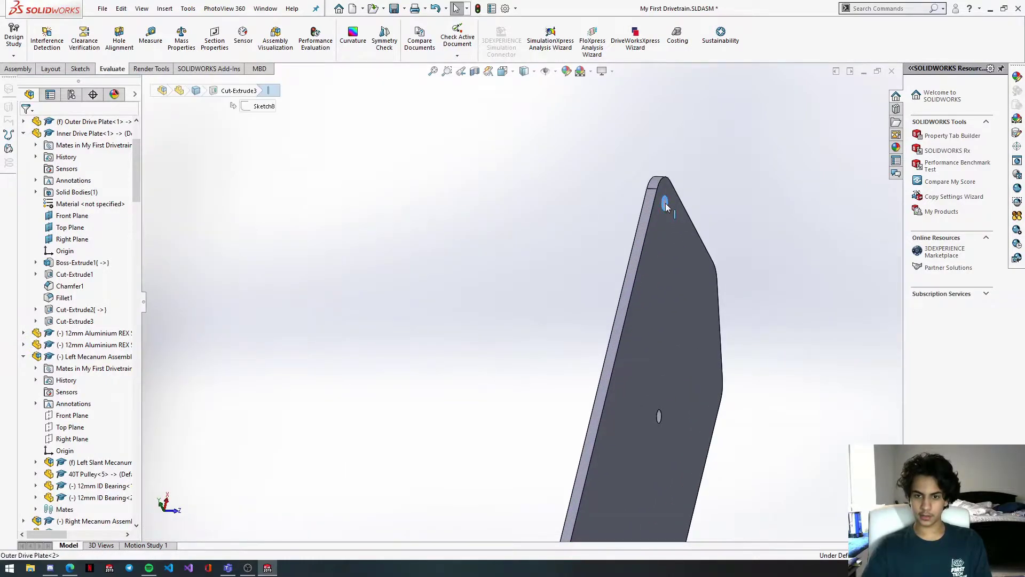
scroll(505, 190, "up", 4)
scroll(366, 200, "down", 4)
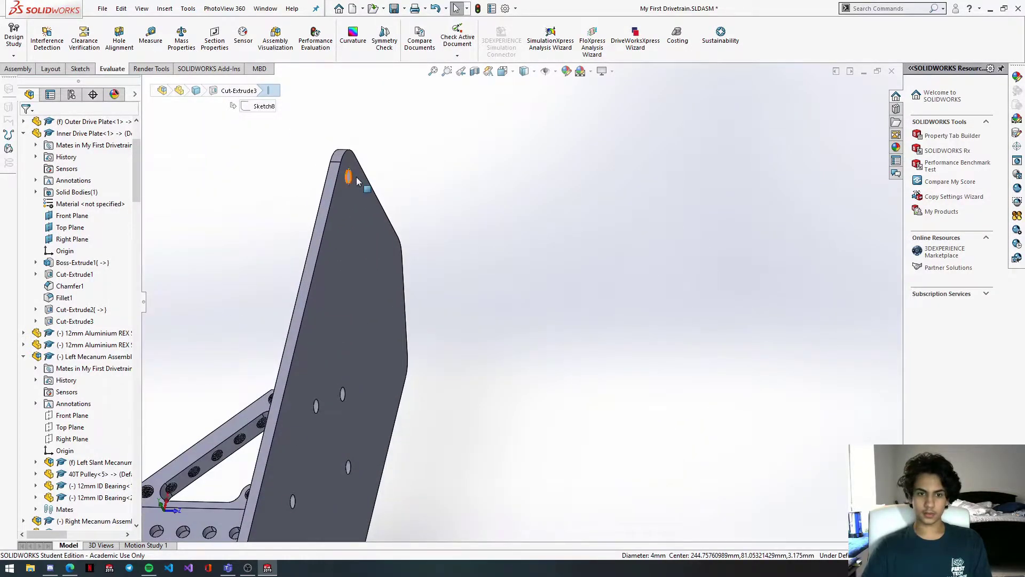
left_click(349, 177, "ctrl")
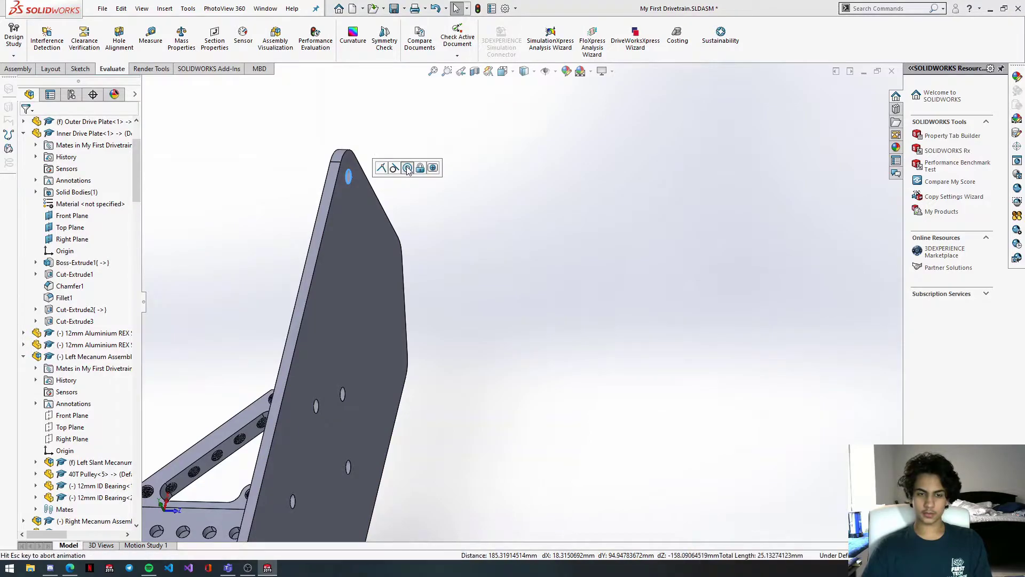
left_click(460, 345)
Step: Pull the copied outer drive plate outward and mate its lower end hole concentric with the second inner drive plate's matching hole
scroll(460, 358, "up", 8)
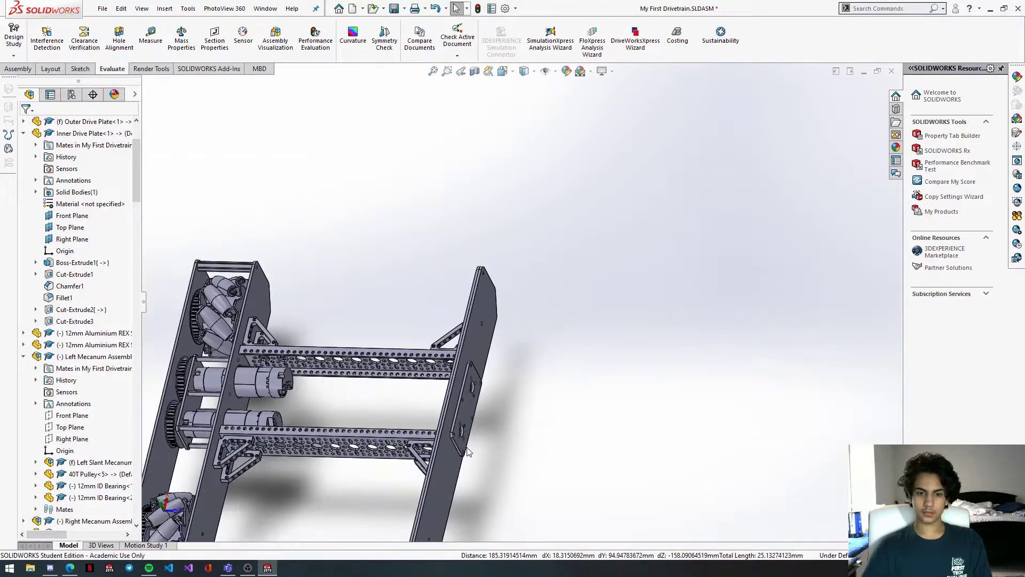
scroll(467, 447, "down", 5)
left_click(476, 428)
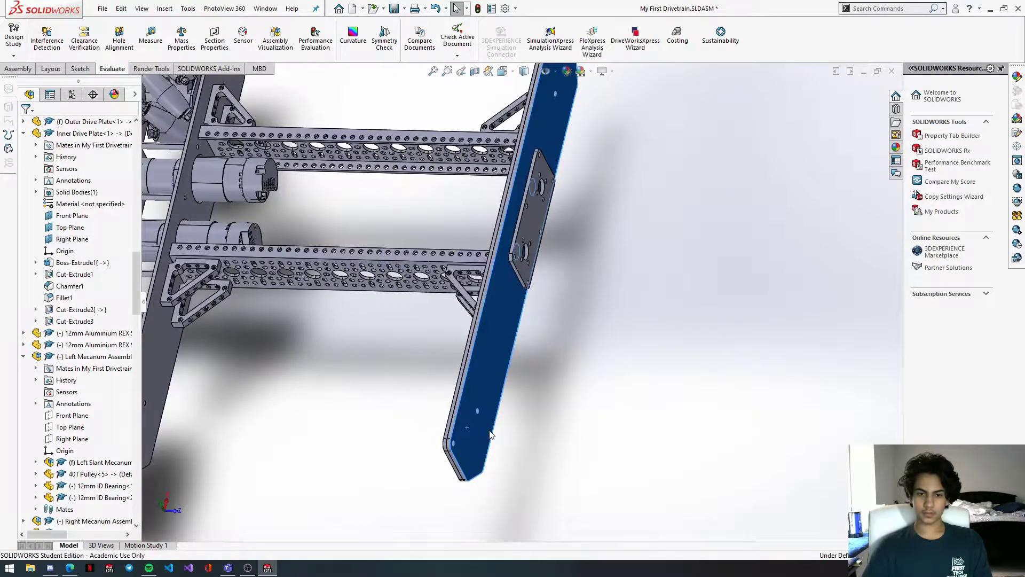
scroll(482, 434, "down", 5)
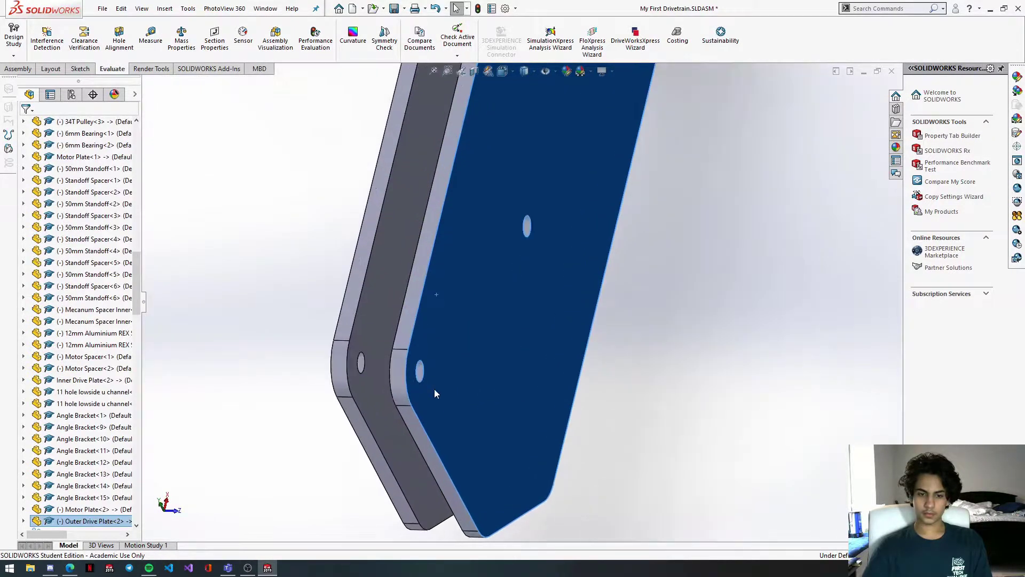
left_click(420, 374)
left_click(361, 363, "ctrl")
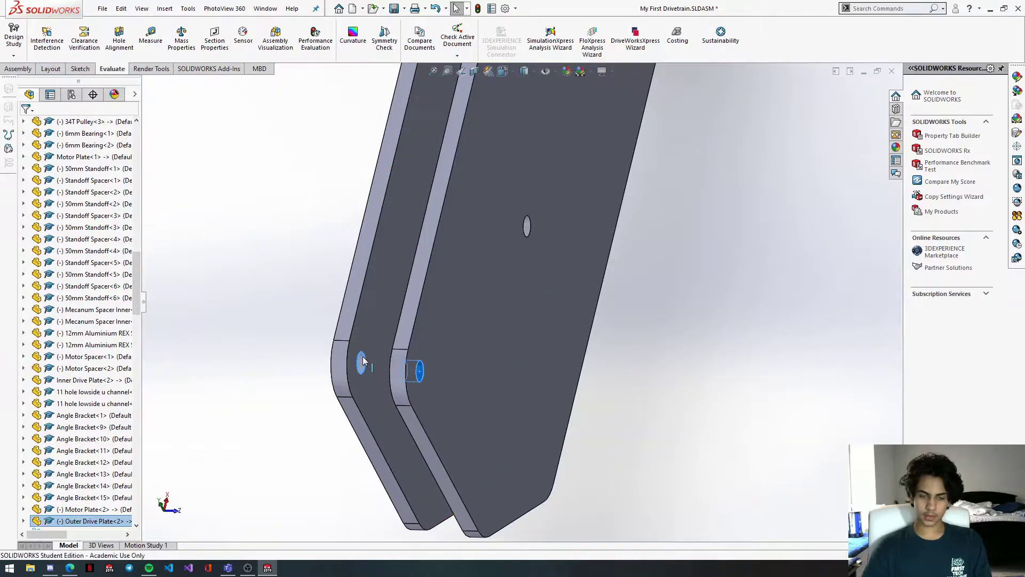
left_click(419, 348)
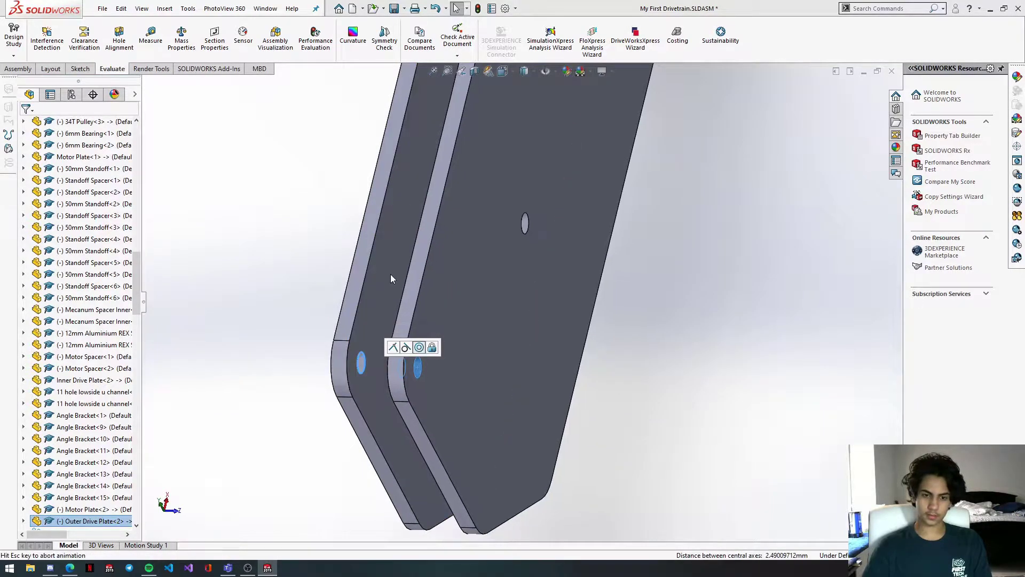
Step: Slide the copied outer drive plate outward, clear of the motor plate and the second inner drive plate
scroll(401, 278, "up", 6)
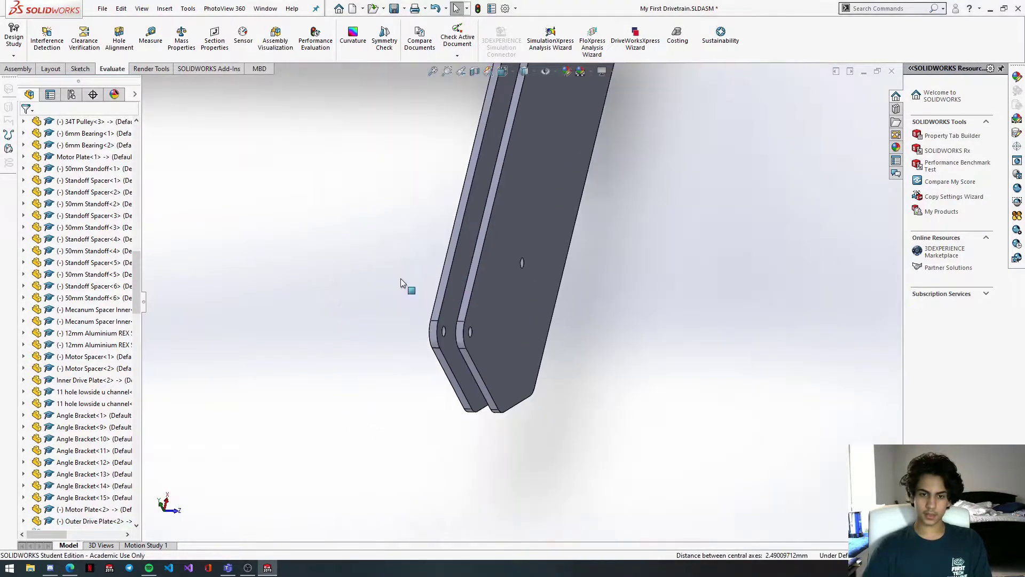
middle_click_drag(429, 273, 470, 192)
left_click(571, 244)
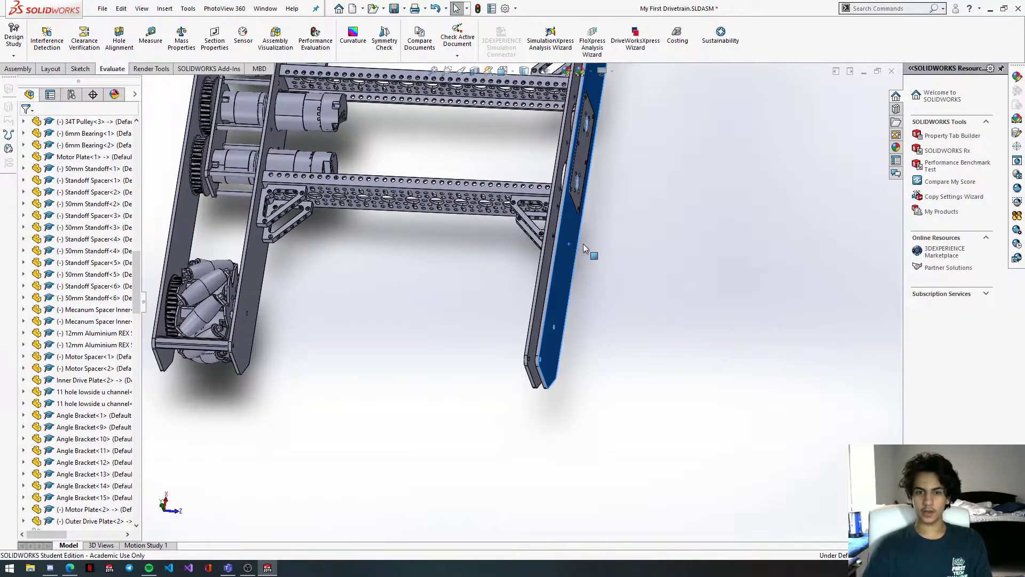
left_click_drag(597, 244, 614, 246)
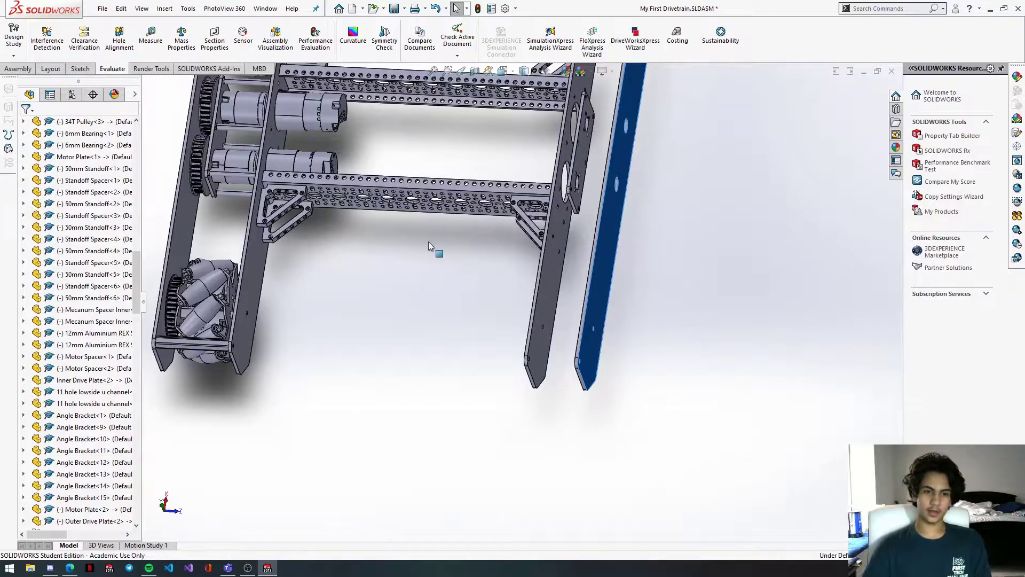
Step: Copy the 12mm Aluminium REX Shaft 72mm from the end of the finished drive side and paste it near the second side's lower end
middle_click_drag(425, 240, 386, 208)
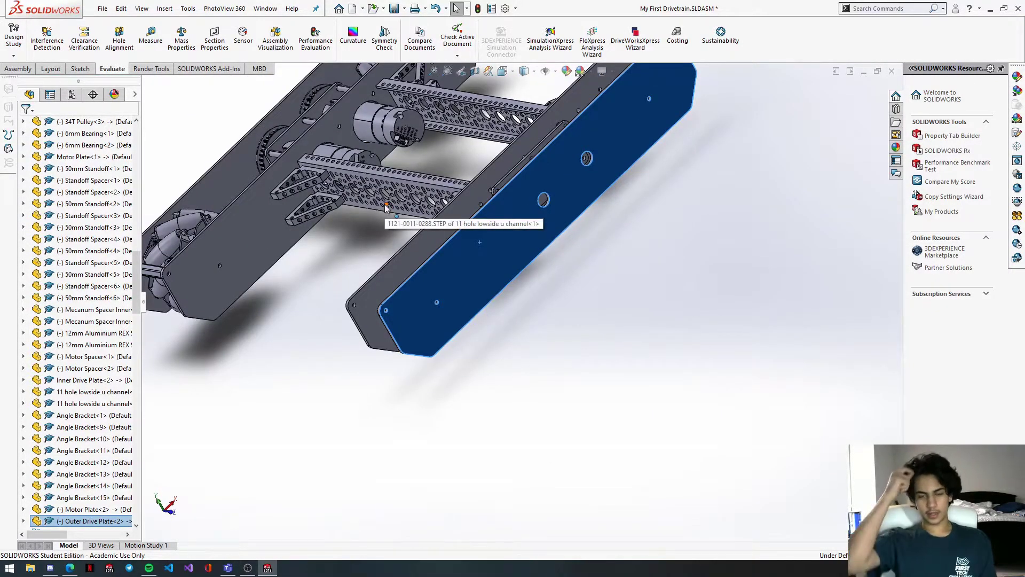
scroll(385, 205, "up", 2)
middle_click_drag(387, 207, 417, 238)
scroll(381, 229, "down", 3)
scroll(323, 269, "down", 2)
scroll(528, 299, "up", 3)
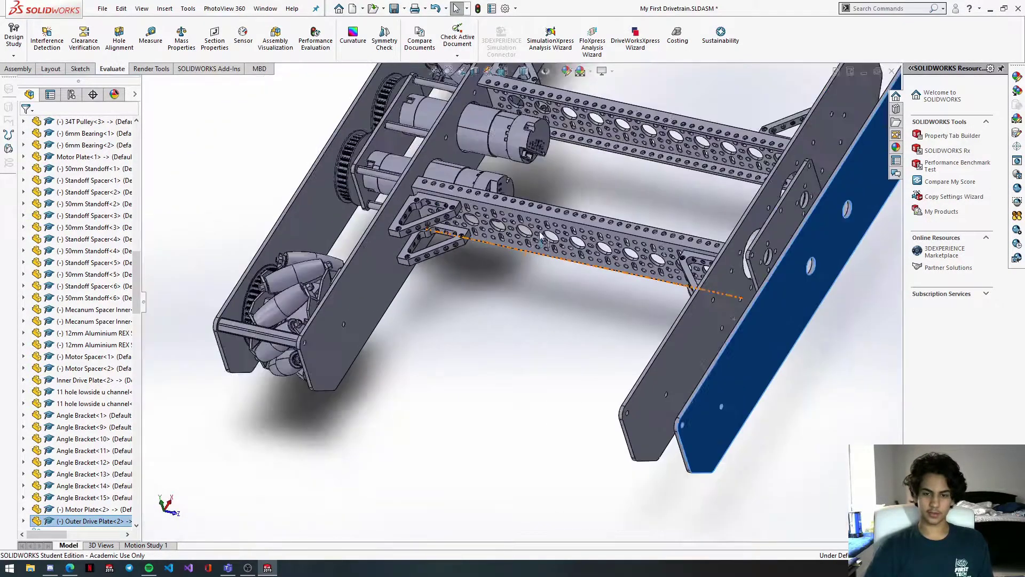
scroll(275, 334, "down", 3)
scroll(347, 325, "down", 2)
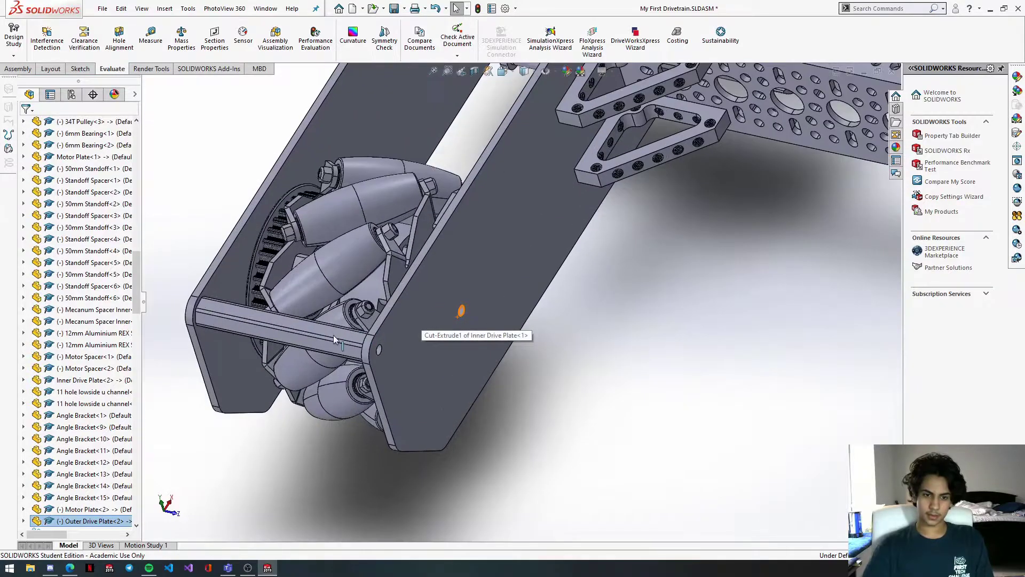
left_click(332, 335)
scroll(290, 338, "up", 3)
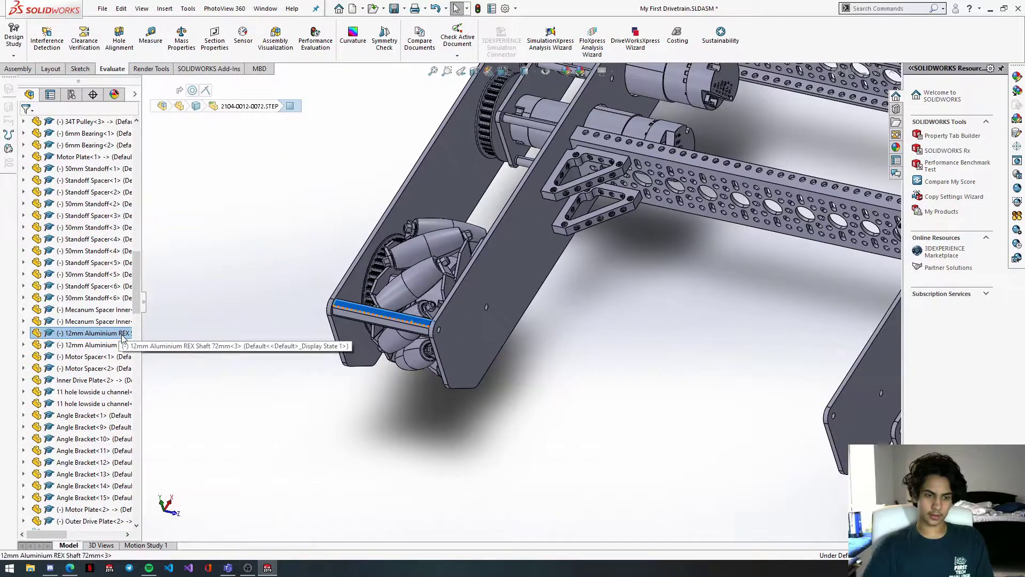
scroll(738, 293, "up", 2)
scroll(751, 297, "up", 3)
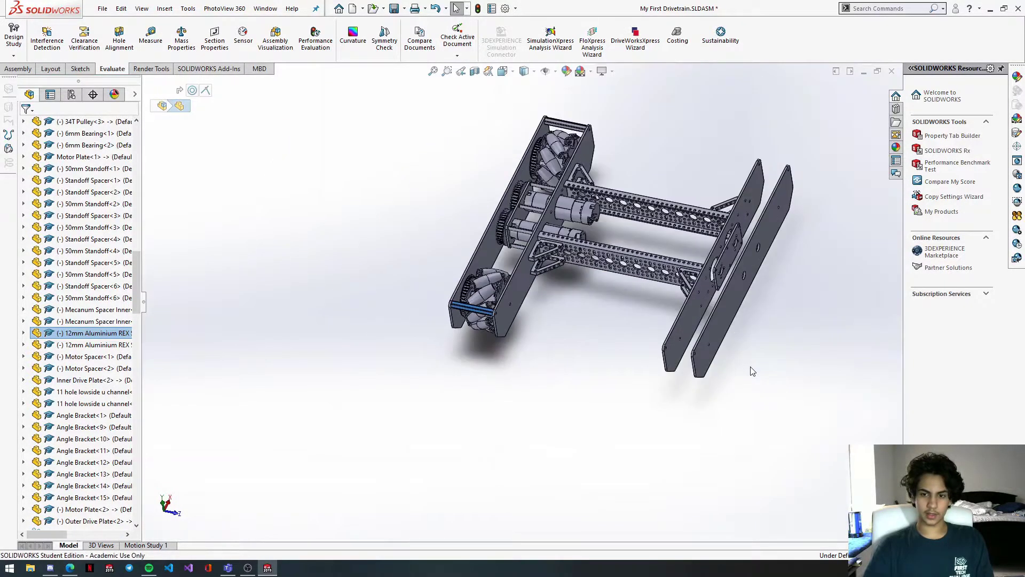
left_click(682, 363)
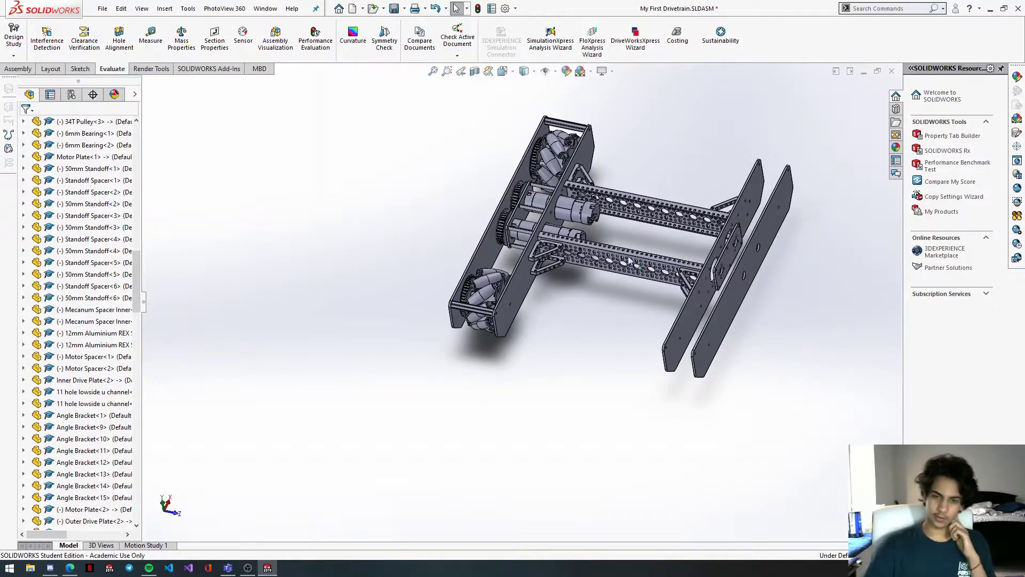
scroll(566, 189, "down", 2)
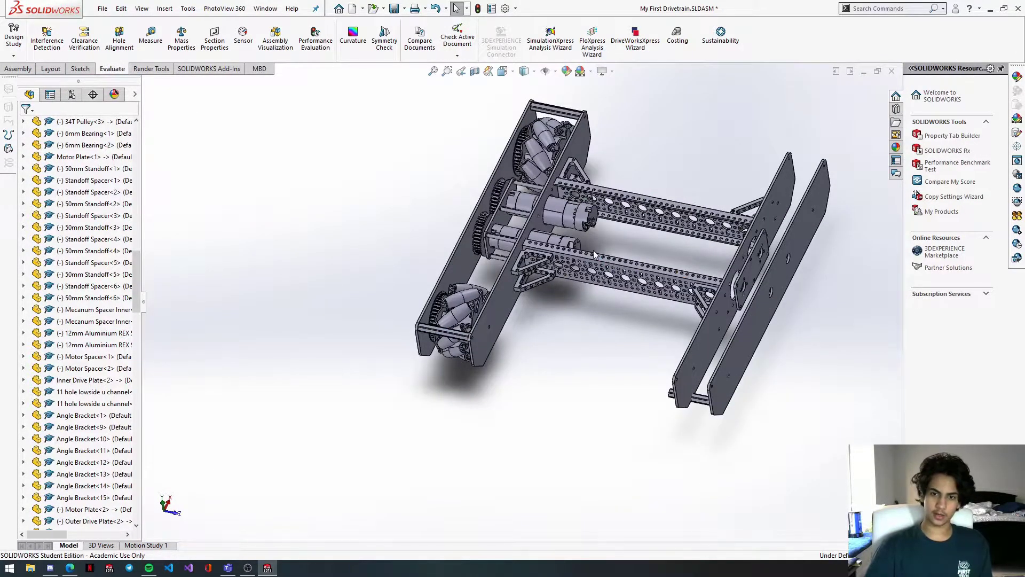
Step: Mate the pasted REX shaft concentric with the hole at the lower end of the second inner drive plate
scroll(708, 378, "down", 6)
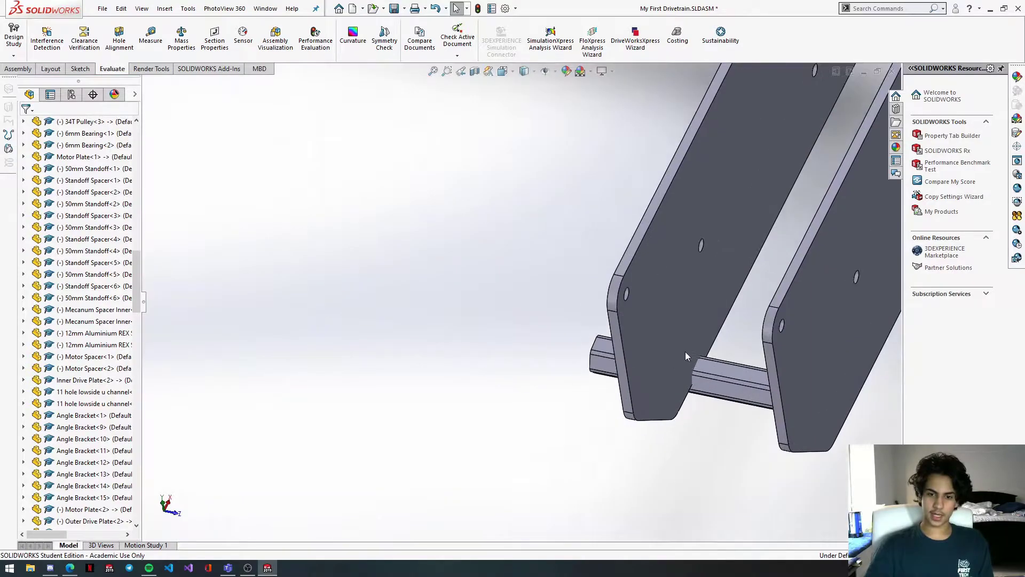
scroll(593, 363, "down", 5)
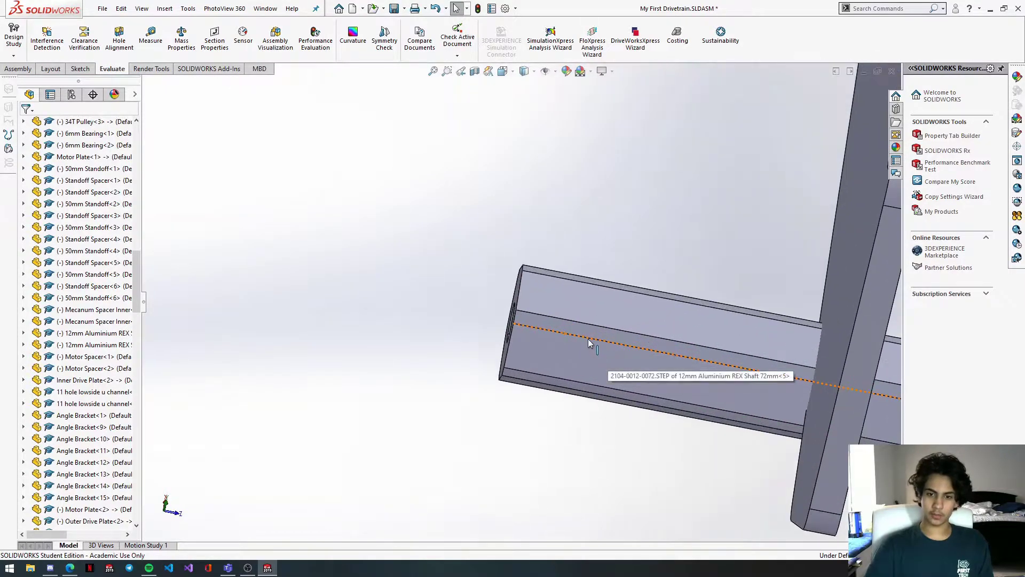
left_click(575, 327)
middle_click_drag(572, 326, 559, 255)
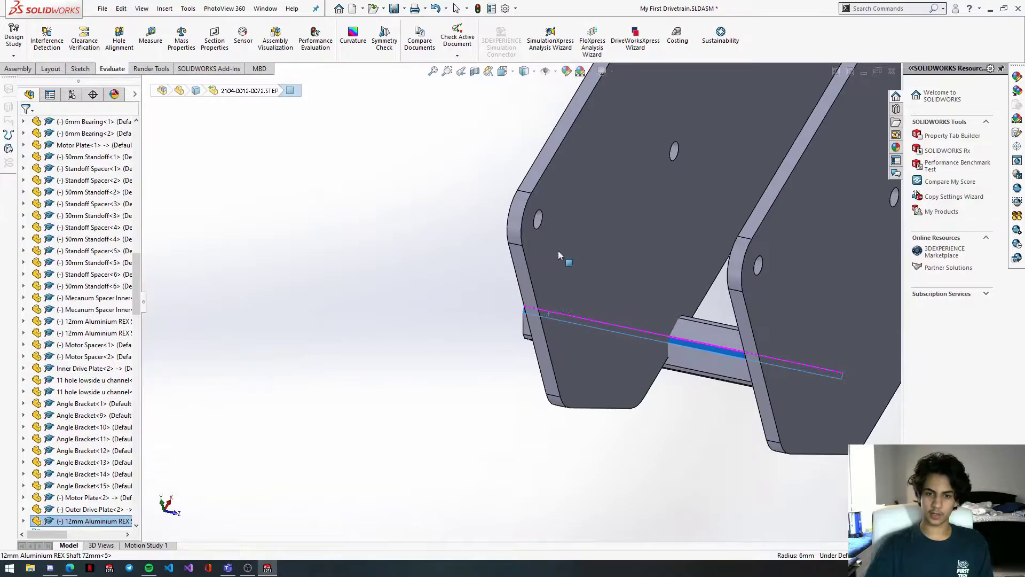
left_click(540, 221, "ctrl")
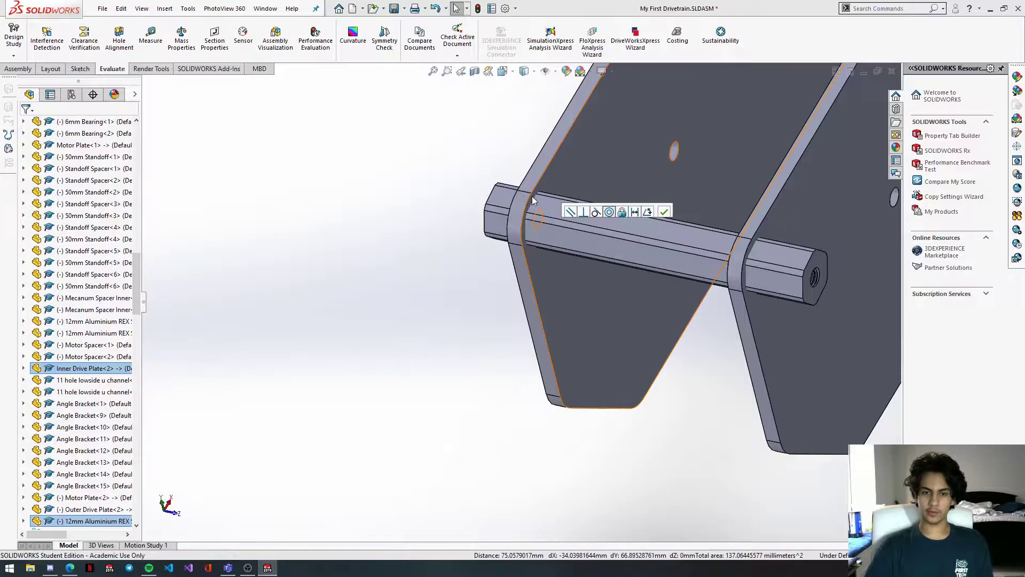
Step: Mate the REX shaft's inner end face coincident with the second inner drive plate's face toward the outer drive plate
mouse_move(576, 205)
middle_mouse_down()
mouse_move(586, 206)
mouse_move(570, 219)
middle_mouse_up()
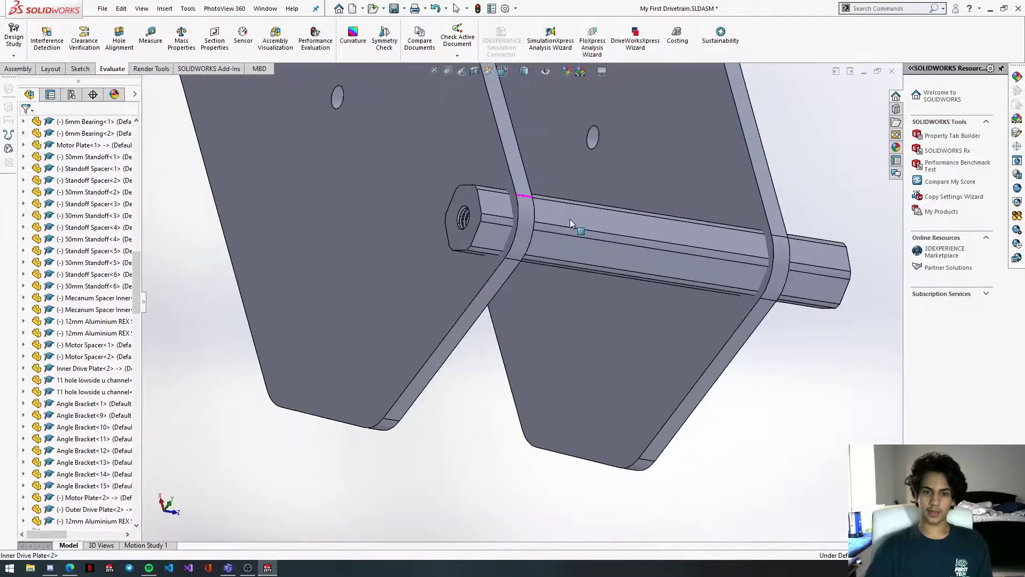
left_click(469, 204)
middle_click_drag(469, 204, 621, 219)
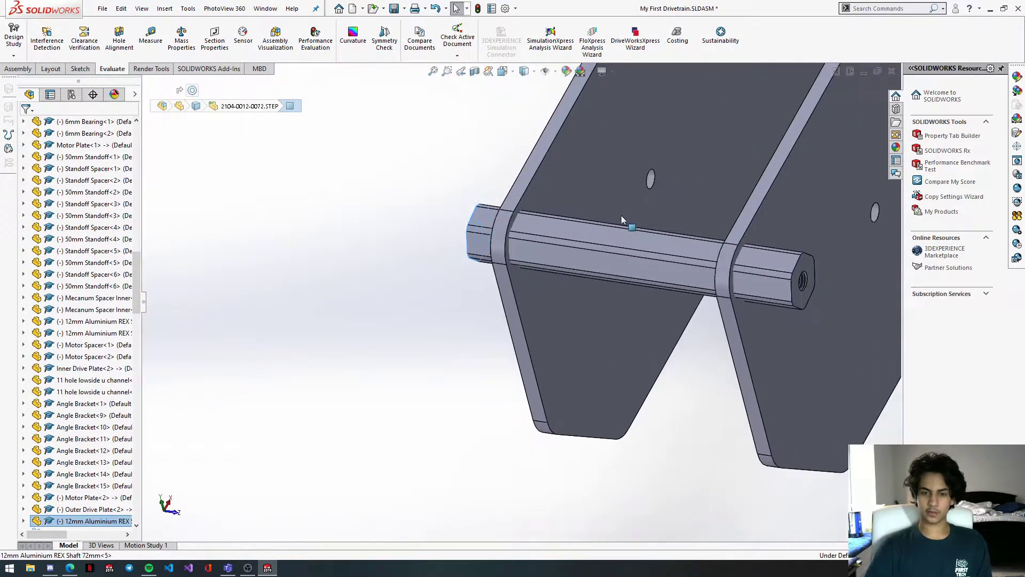
left_click(596, 192, "ctrl")
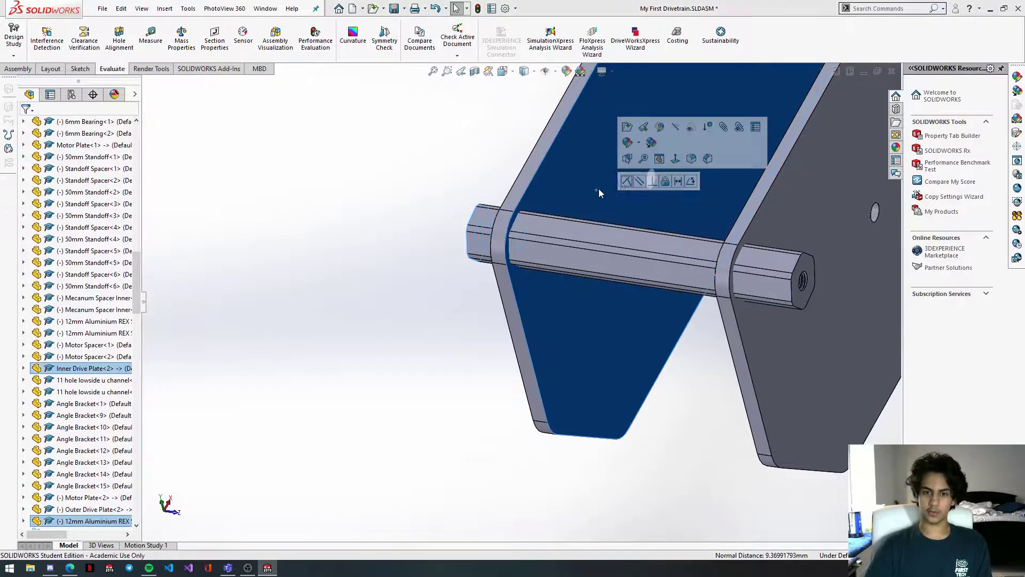
left_click(625, 180)
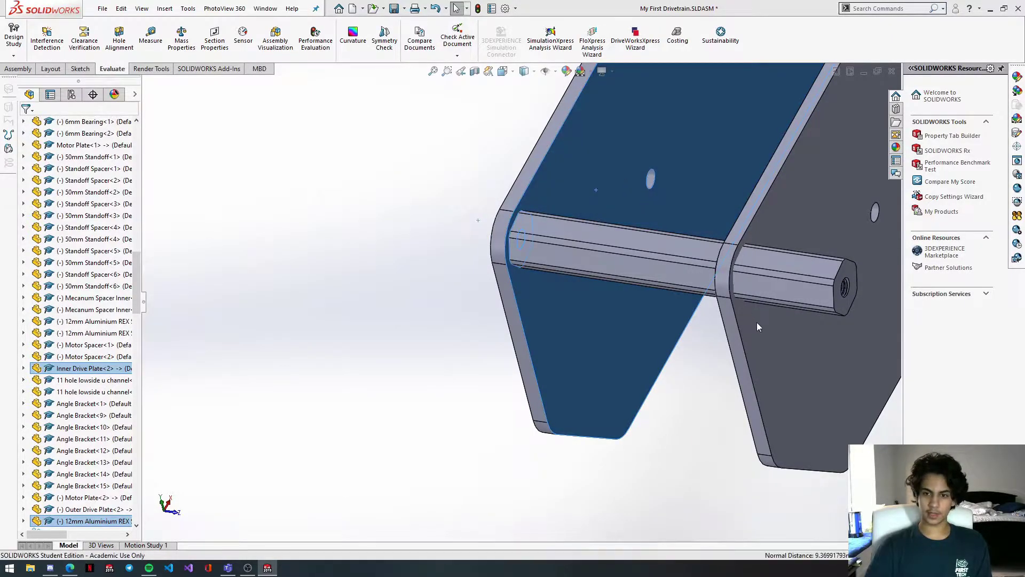
Step: Mate the copied outer drive plate's inner face coincident with the free end face of the REX shaft
middle_click_drag(761, 335, 782, 337)
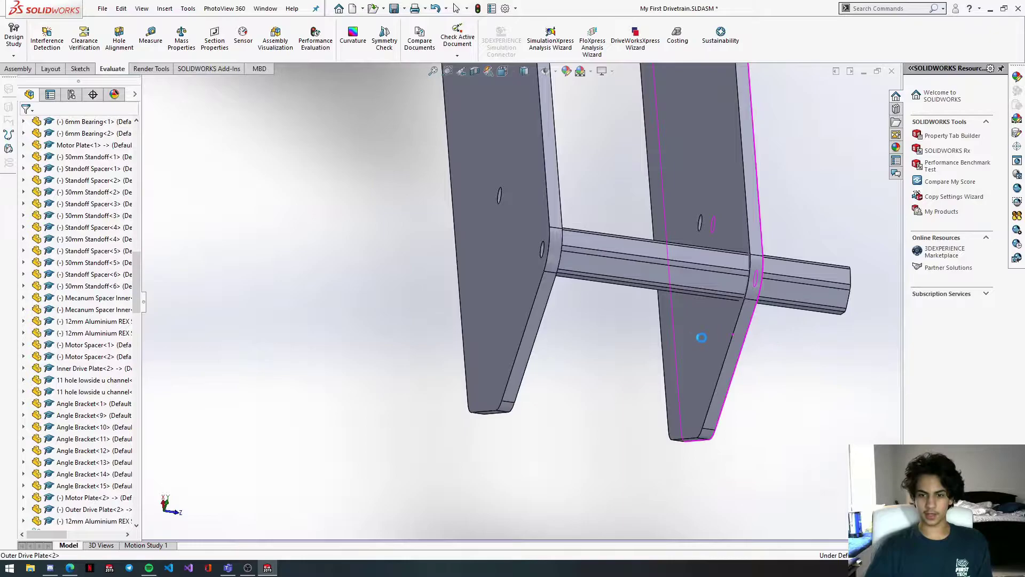
left_click(693, 338)
middle_click_drag(693, 338, 646, 264)
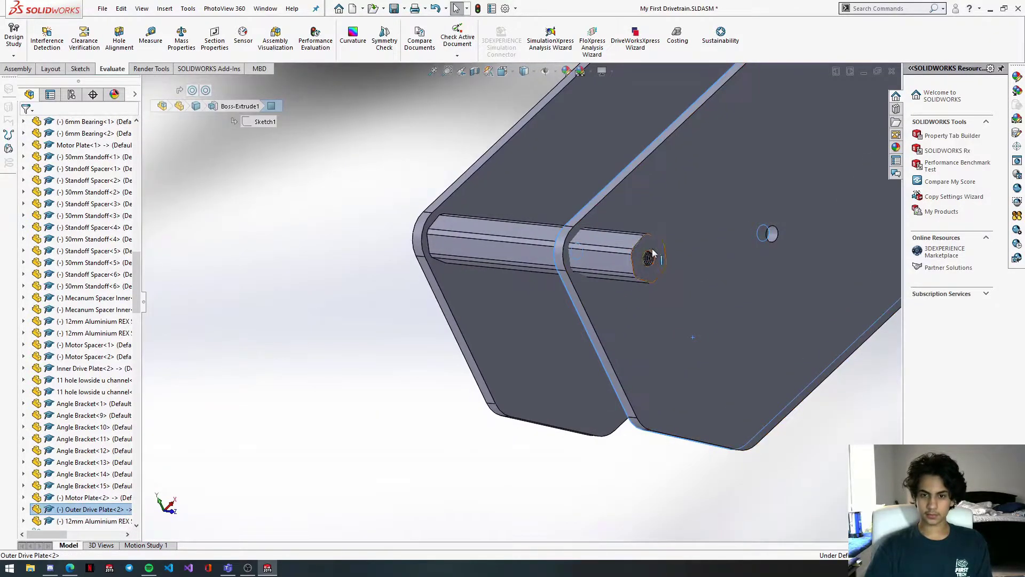
left_click(652, 254, "ctrl")
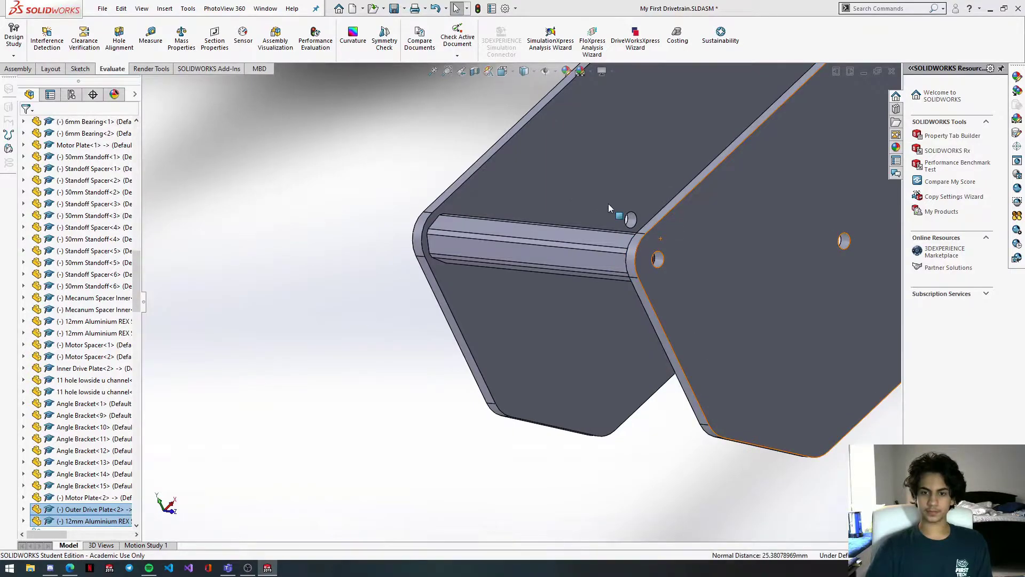
Step: Copy the mated 72 mm REX shaft and paste two more copies between the second side's drive plates
middle_click_drag(607, 203, 613, 210)
scroll(613, 210, "up", 4)
scroll(574, 267, "down", 6)
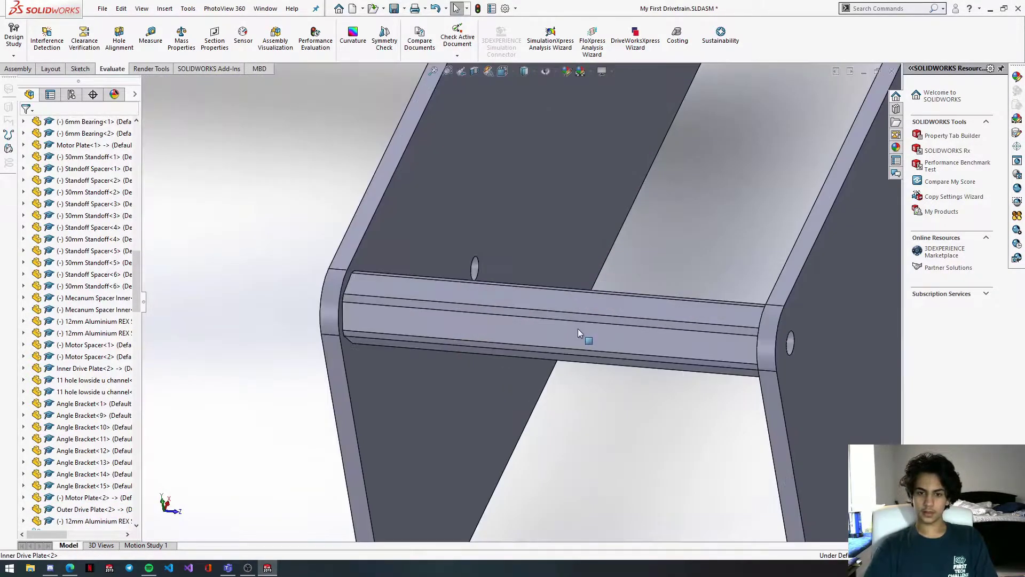
left_click(578, 329)
scroll(578, 328, "up", 3)
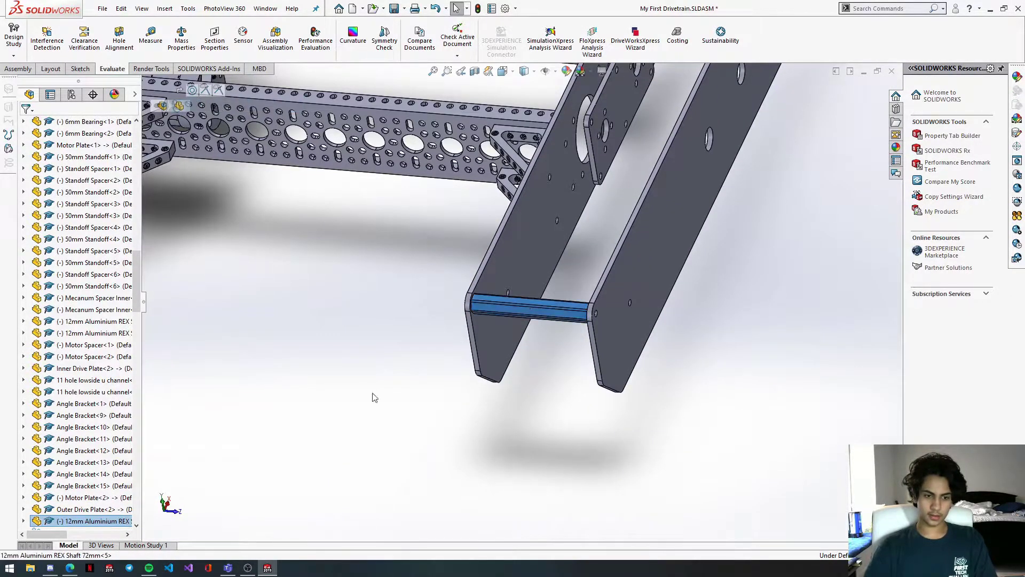
left_click(596, 263)
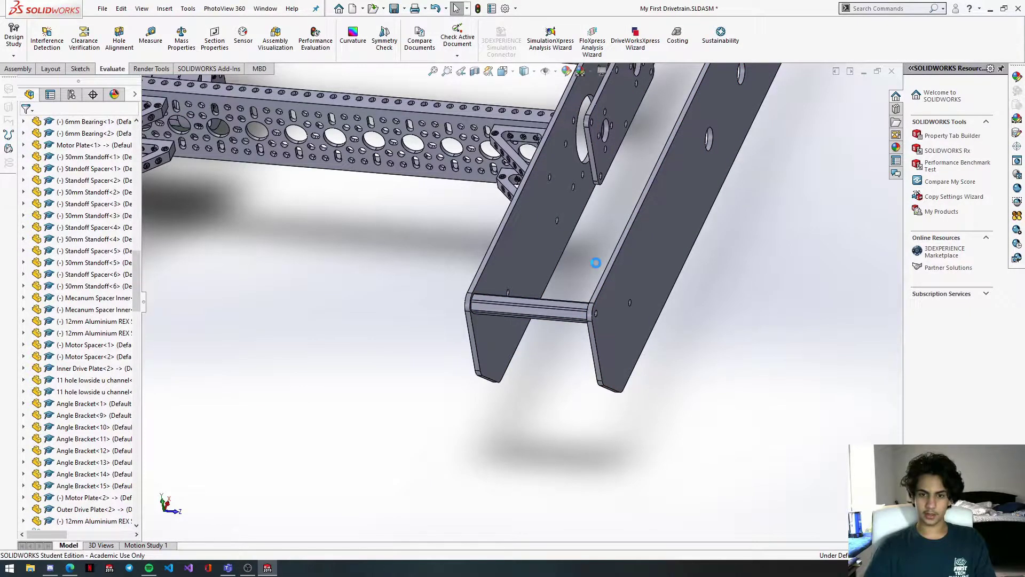
middle_click_drag(579, 261, 528, 262)
scroll(514, 264, "down", 3)
Step: Mate one of the new REX shafts concentric with the inner drive plate's second hole from its lower end
left_click(512, 264)
middle_click_drag(488, 336, 470, 326)
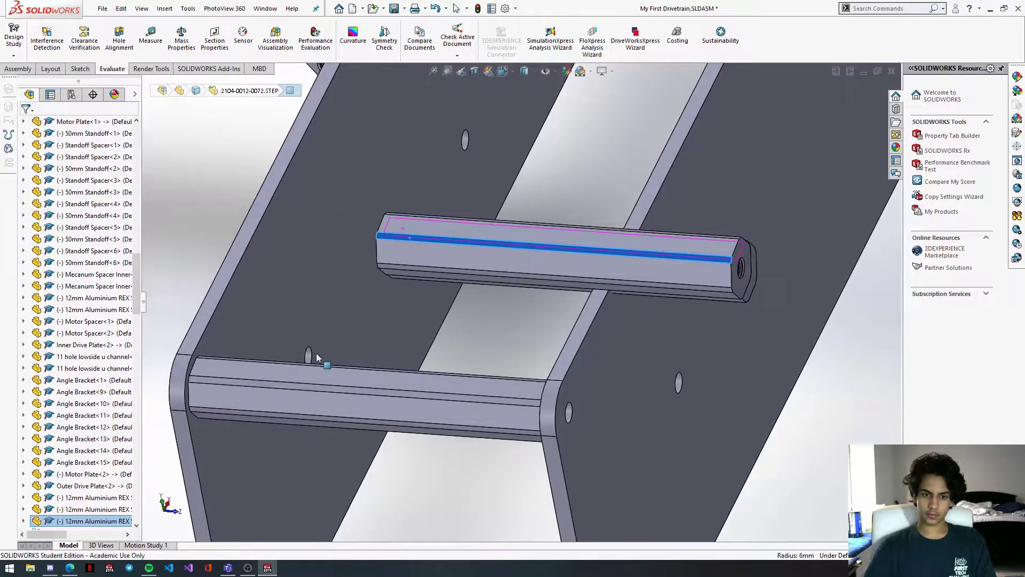
left_click(313, 354, "ctrl")
left_click(357, 345)
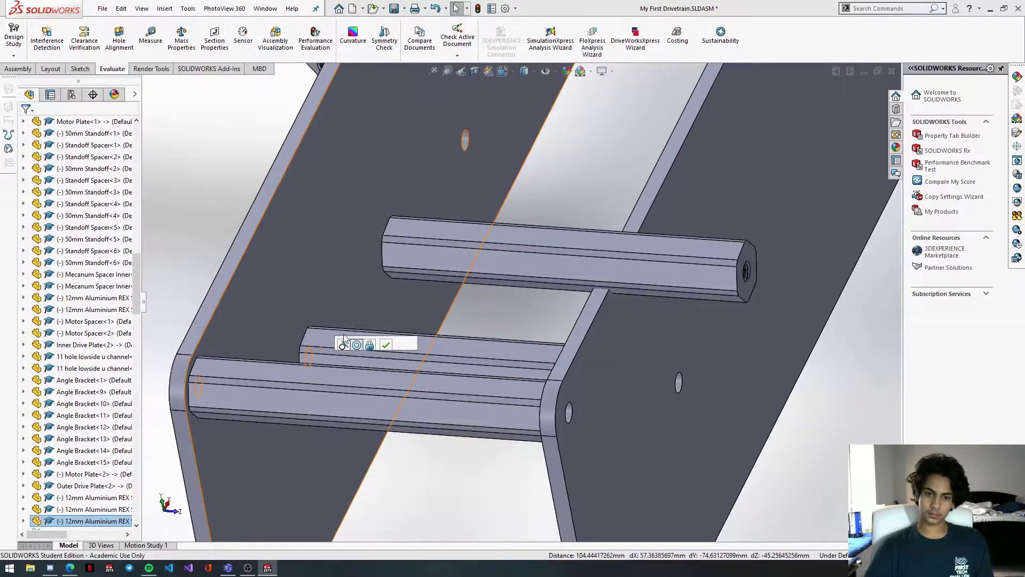
Step: Slide that REX shaft outward and mate its inner end face coincident with the second inner drive plate's face
scroll(355, 342, "down", 5)
mouse_move(505, 366)
left_mouse_down()
mouse_move(652, 392)
mouse_move(508, 374)
mouse_move(497, 357)
left_mouse_up()
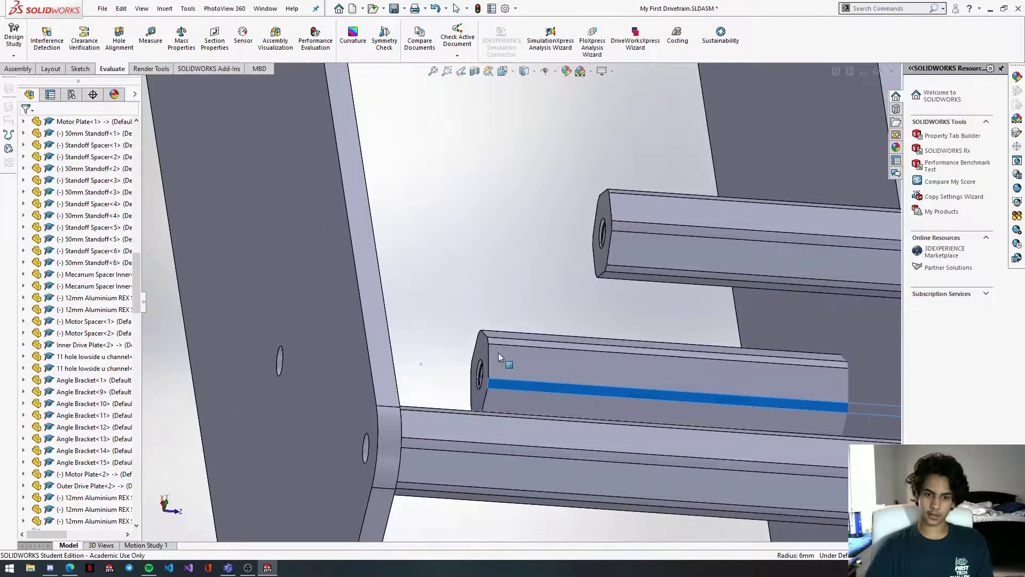
left_click(482, 349)
middle_click_drag(482, 349, 375, 286)
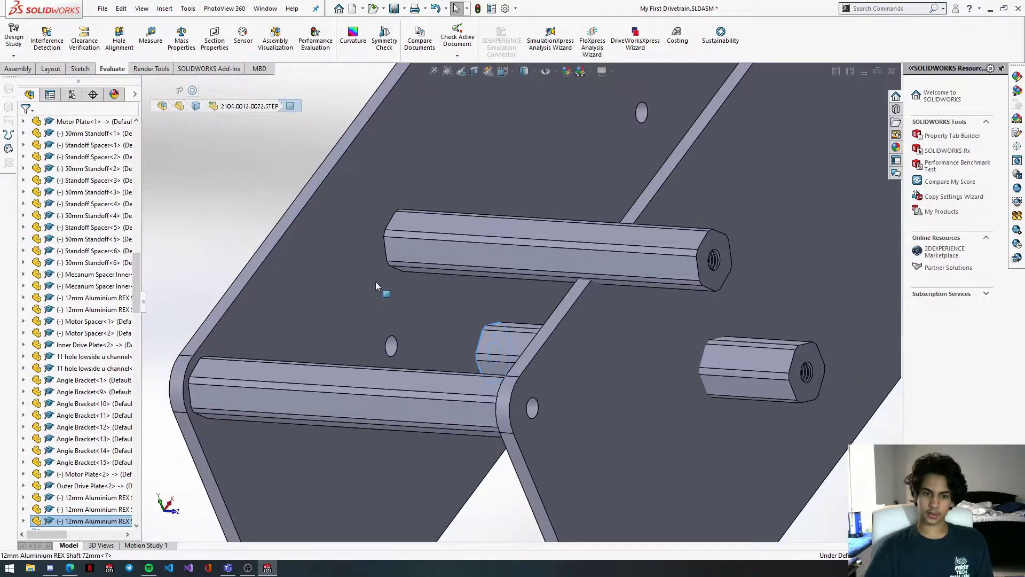
left_click(376, 281, "ctrl")
left_click(408, 272)
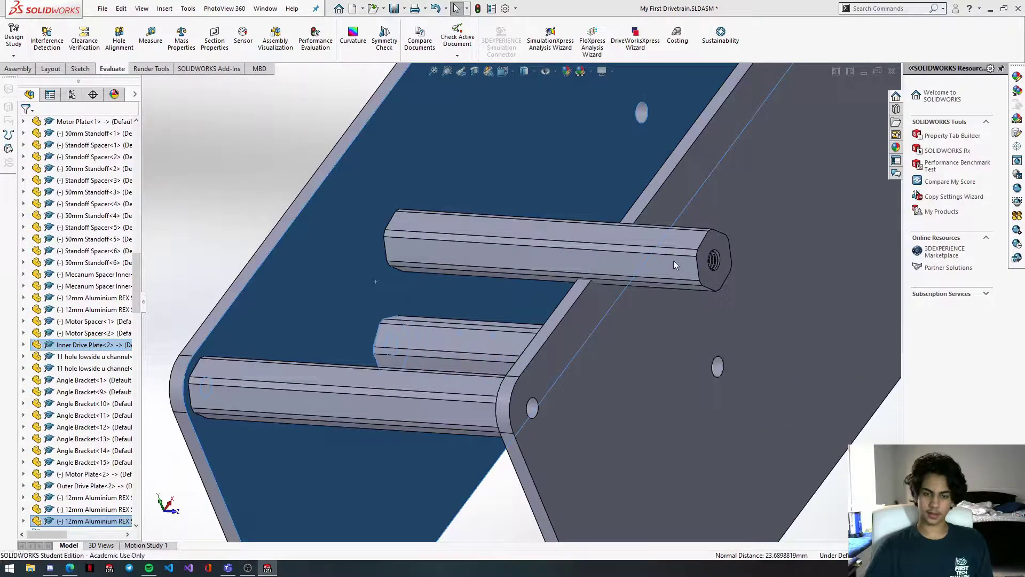
left_click(683, 249)
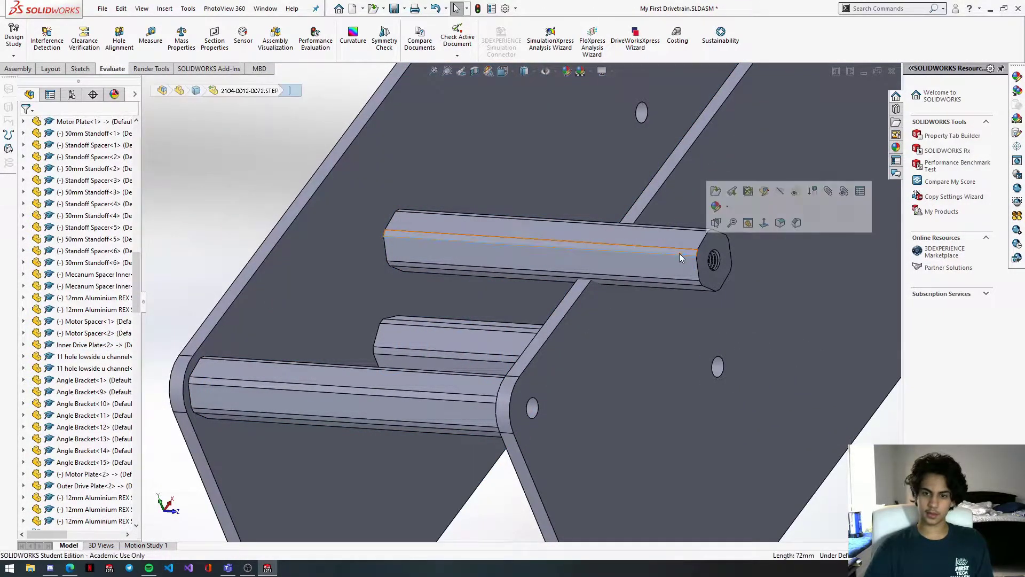
middle_click_drag(677, 252, 640, 198)
left_click(605, 171, "ctrl")
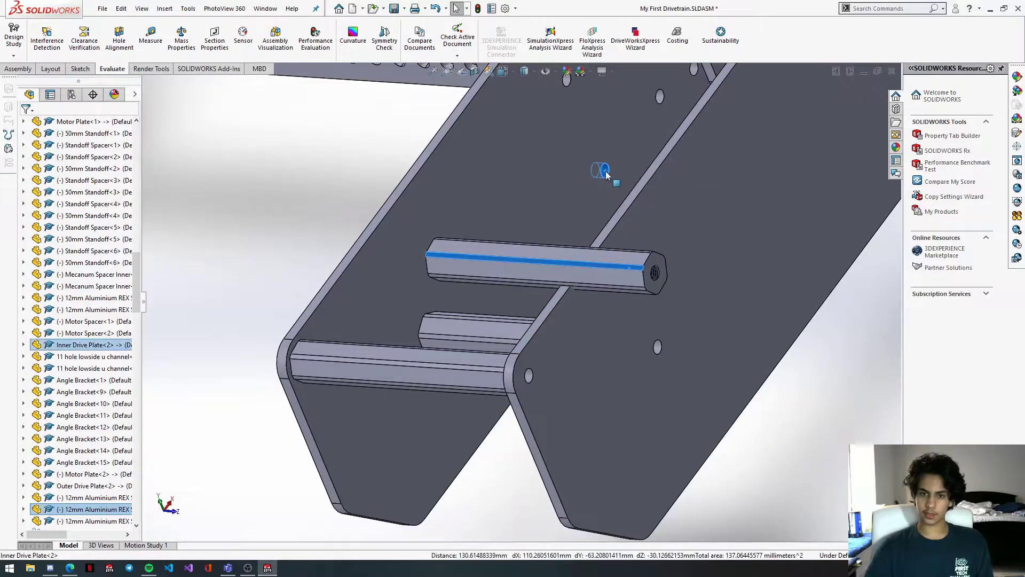
key("Escape")
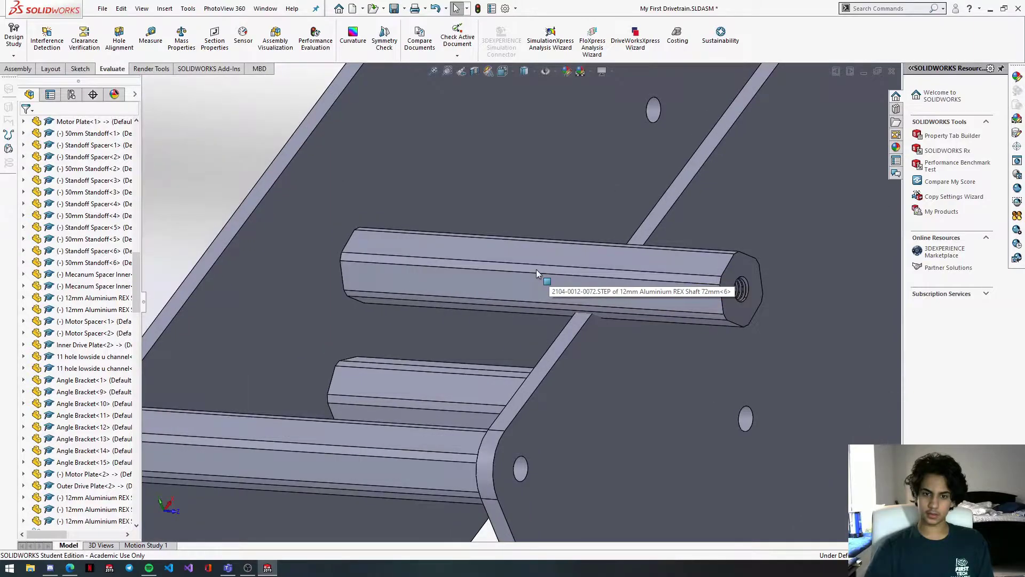
Step: Mate the remaining loose REX shaft concentric with the wheel-axle hole near the upper end of the second inner drive plate
left_click(536, 267)
middle_click_drag(536, 267, 533, 195)
scroll(533, 196, "down", 5)
scroll(537, 223, "up", 8)
scroll(567, 355, "up", 3)
scroll(564, 367, "down", 5)
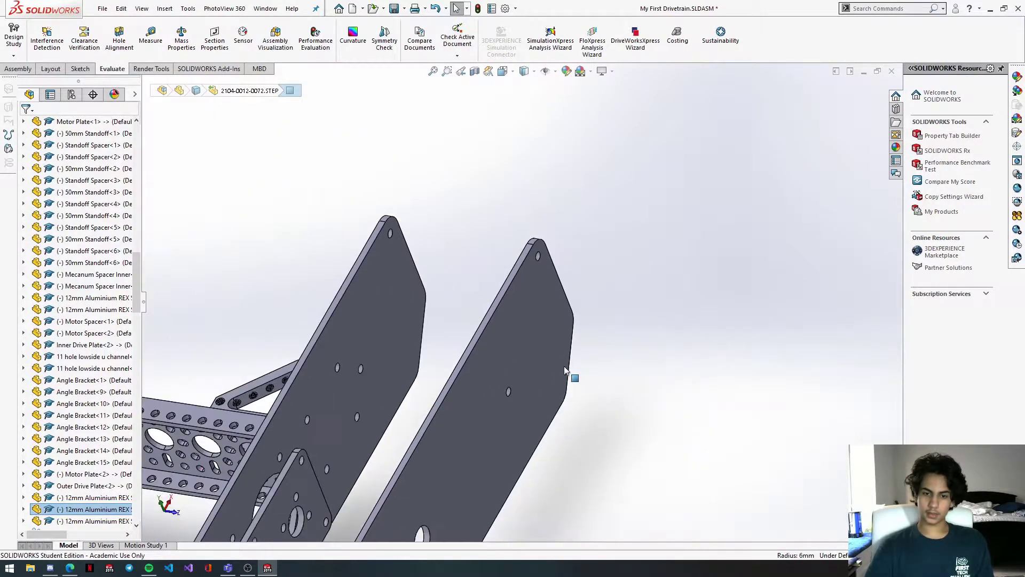
scroll(322, 279, "up", 3)
left_click(320, 309, "ctrl")
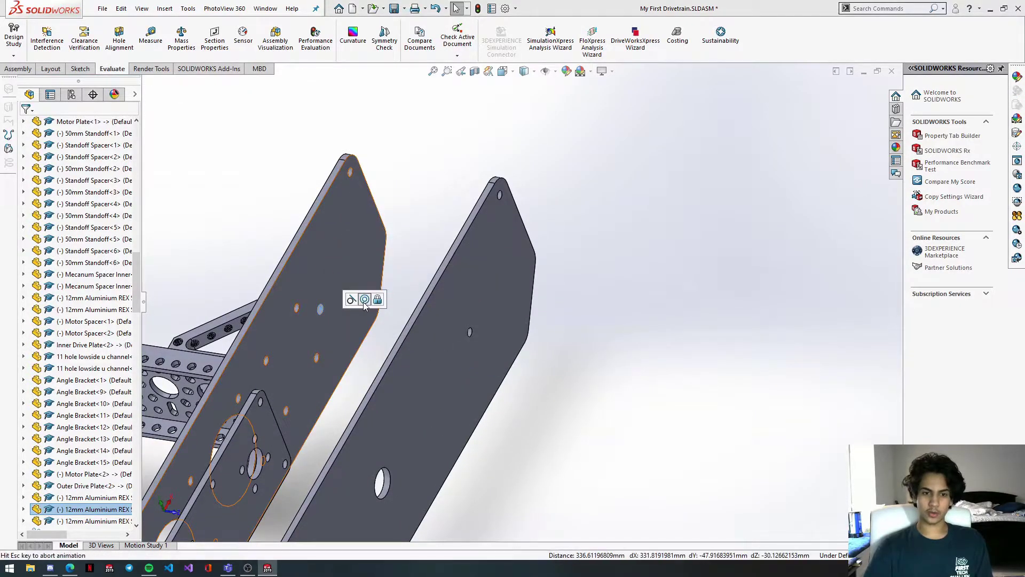
left_click(365, 300)
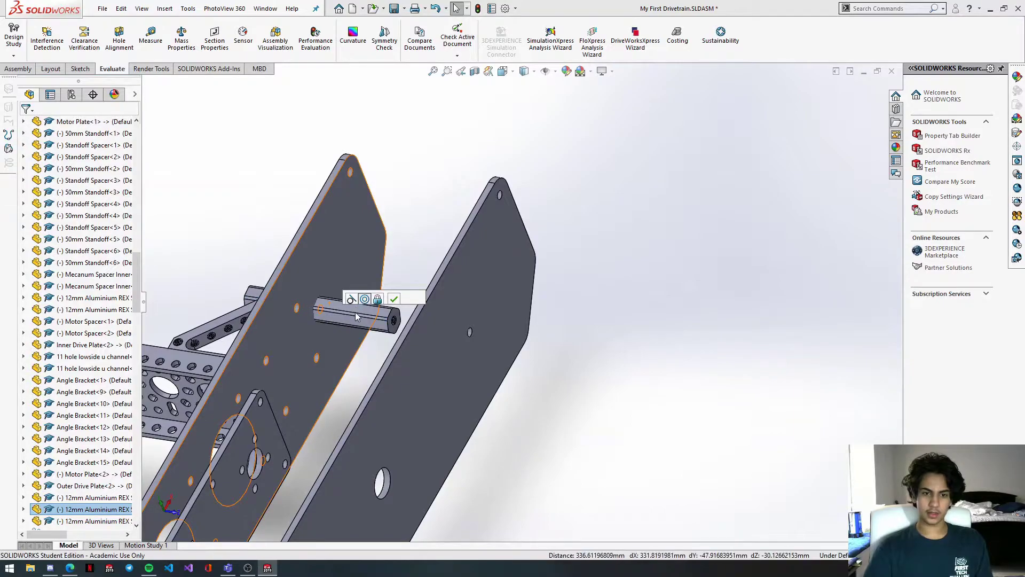
scroll(356, 318, "down", 5)
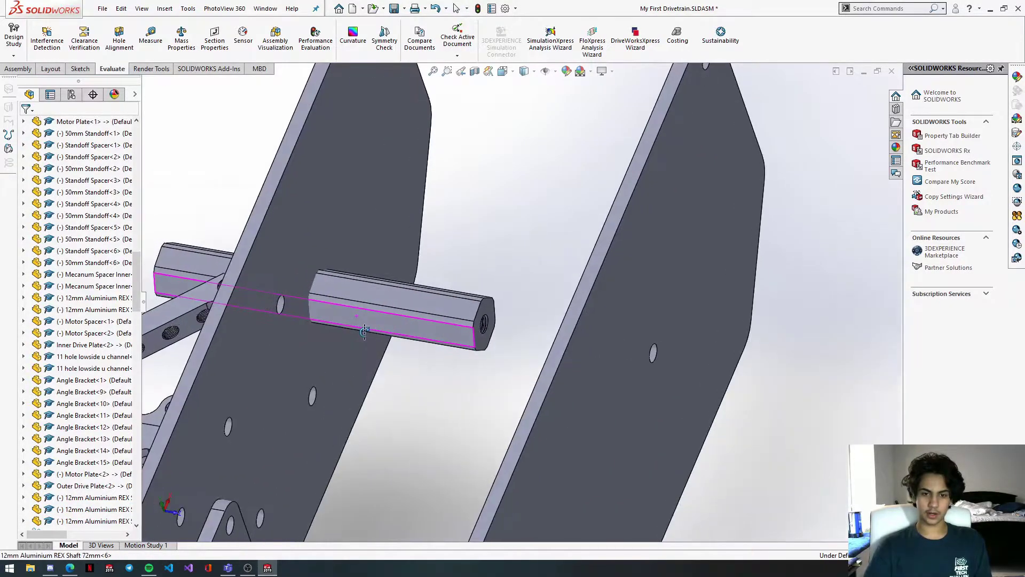
scroll(363, 331, "up", 10)
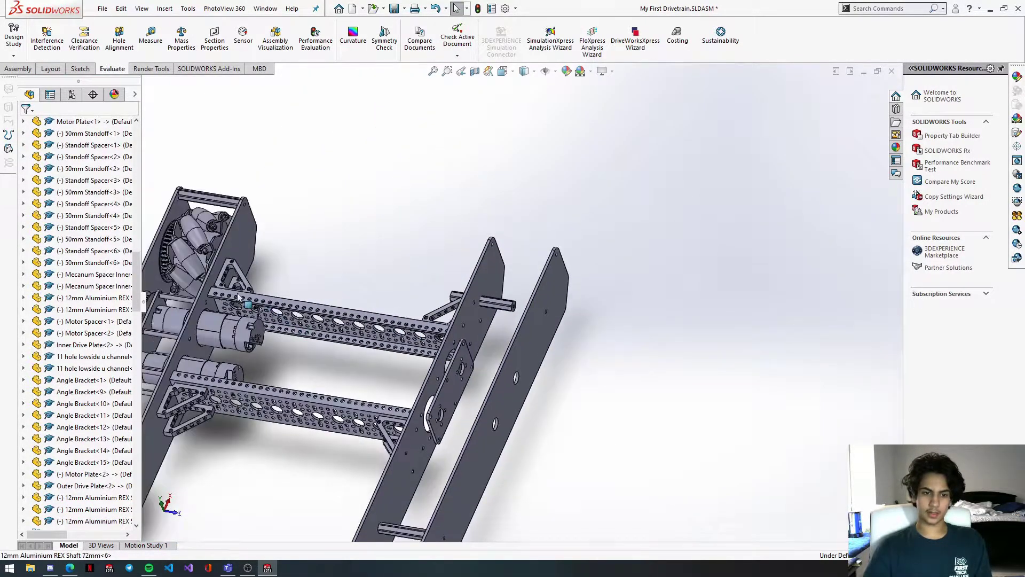
scroll(531, 310, "down", 8)
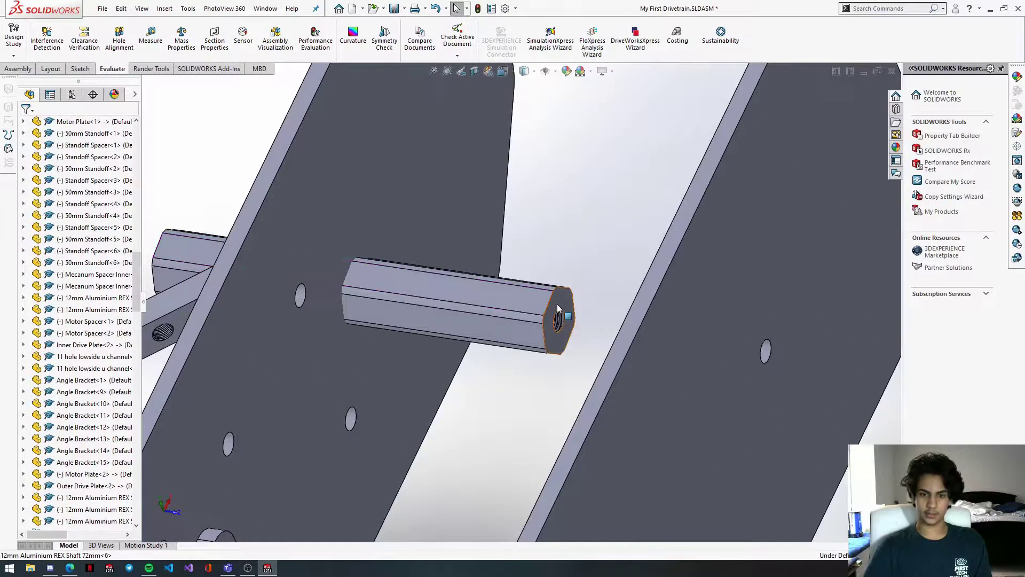
Step: Mate the end face of the upper wheel-axle REX shaft coincident with the inner face of the second outer drive plate
left_click(563, 303)
middle_click_drag(563, 303, 639, 277)
left_click(639, 278, "ctrl")
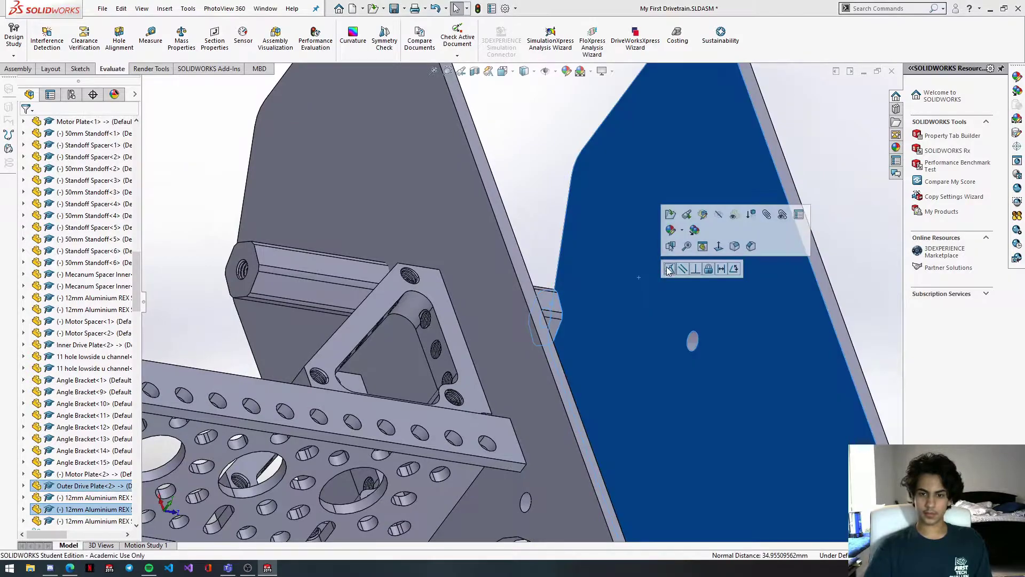
left_click(667, 270)
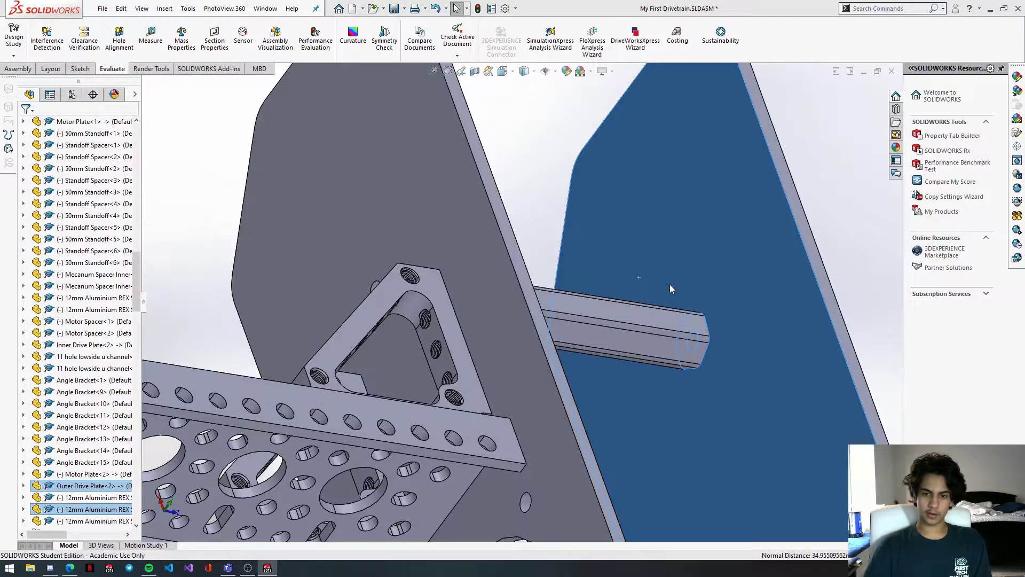
Step: Paste another 72 mm REX shaft near the empty upper end of the second inner drive plate
middle_click_drag(616, 260, 508, 281)
scroll(508, 281, "up", 5)
left_click(479, 193)
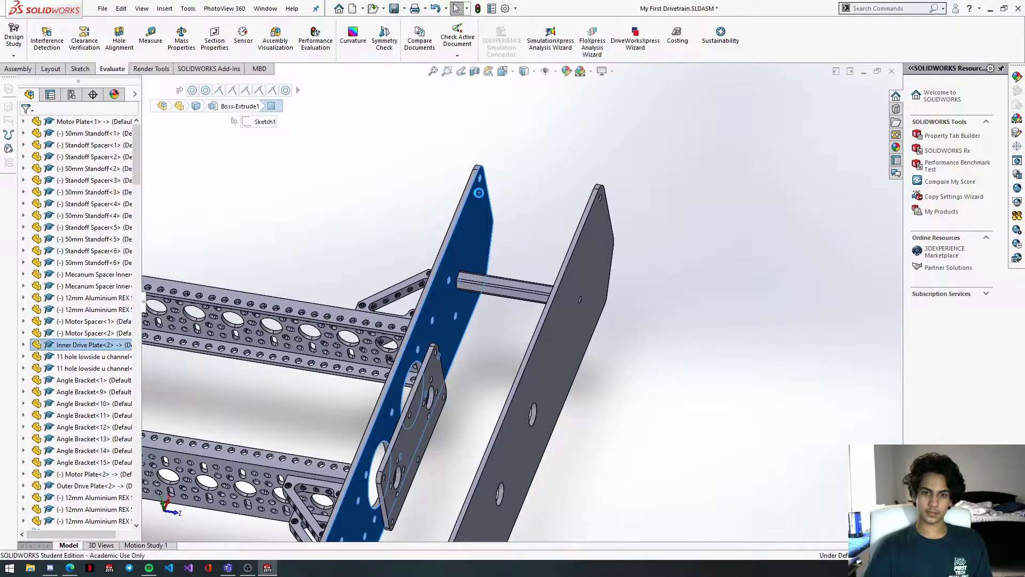
scroll(486, 223, "up", 3)
key("ctrl+v")
middle_click_drag(366, 345, 346, 357)
scroll(346, 358, "up", 2)
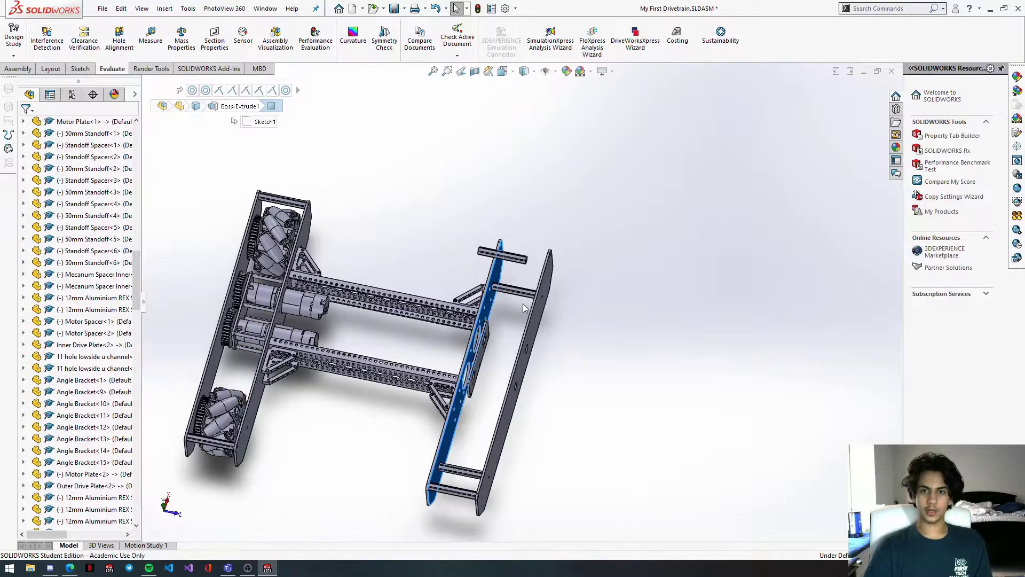
Step: Mate the pasted REX shaft concentric with the end hole at the tip of the second outer drive plate
scroll(523, 303, "down", 10)
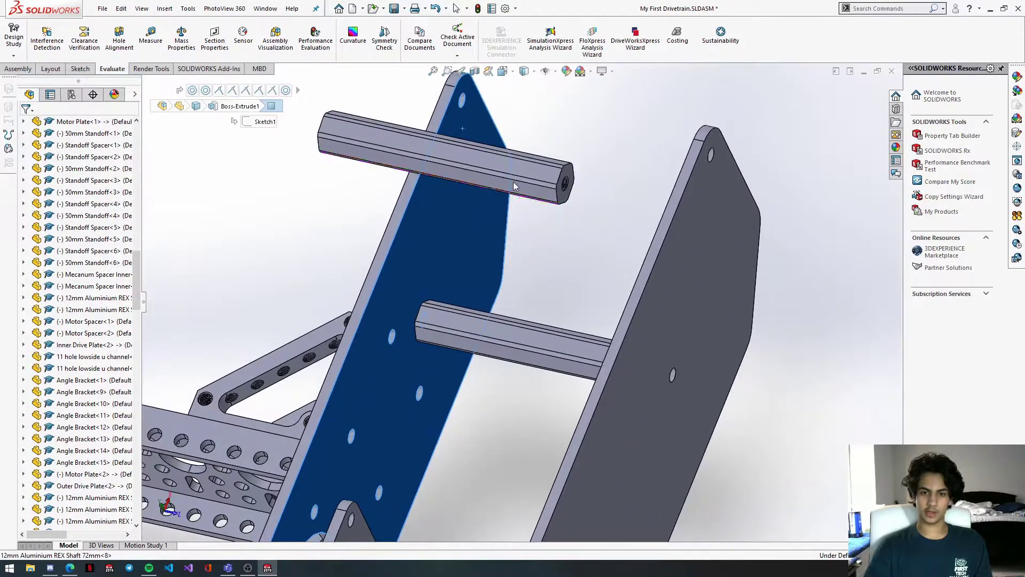
scroll(513, 192, "down", 3)
left_click(504, 194)
scroll(555, 274, "up", 1)
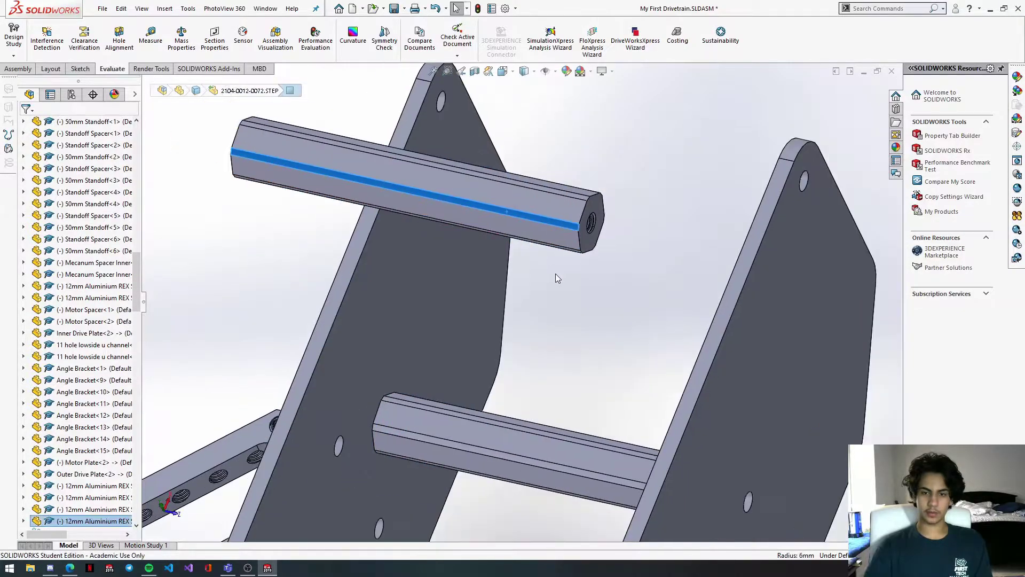
scroll(555, 273, "up", 2)
left_click(717, 221, "ctrl")
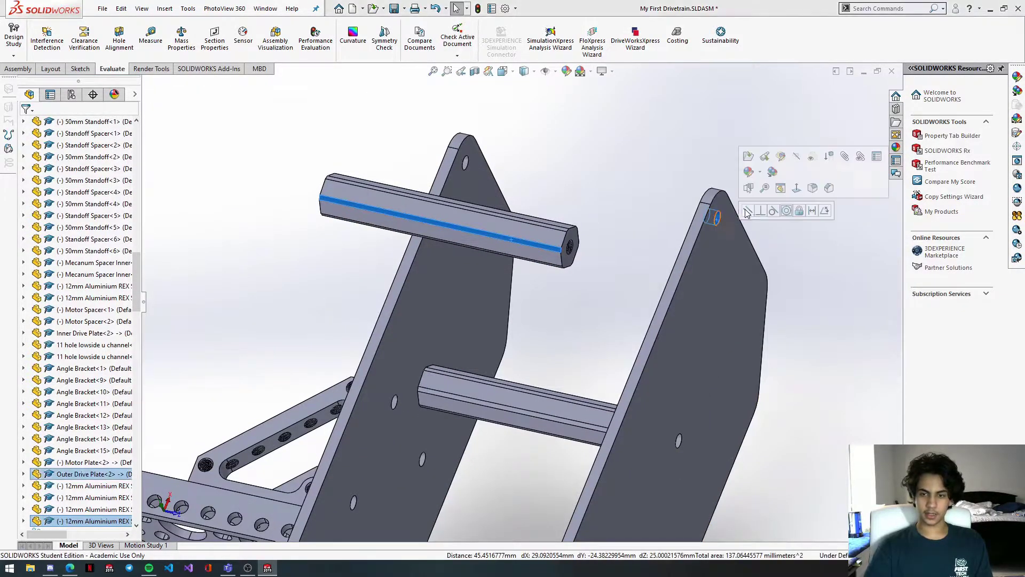
left_click(787, 211)
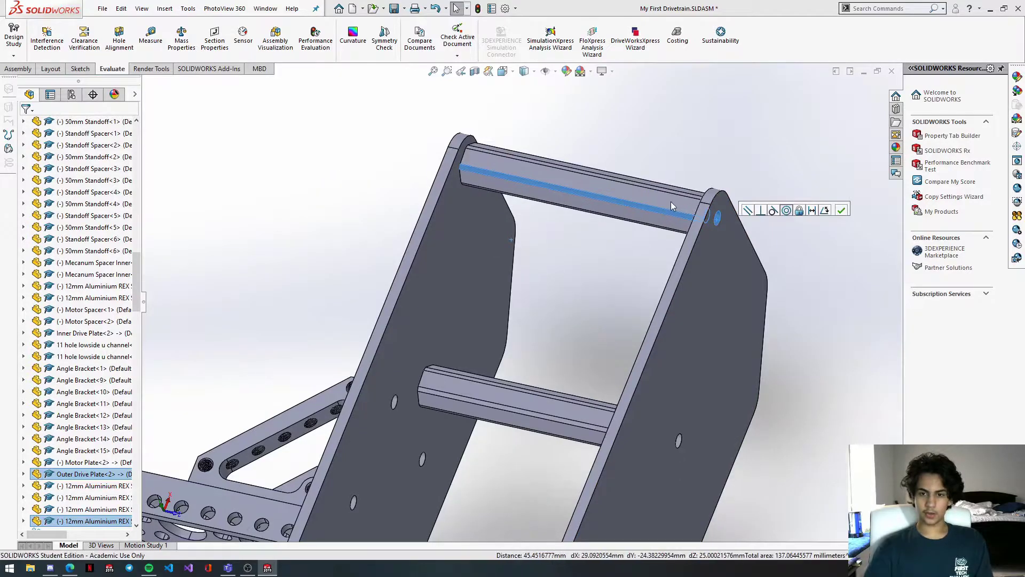
Step: Slide that REX shaft inward and mate its outer end face coincident with the second outer drive plate's inner face
left_click(638, 192)
left_click_drag(620, 185, 601, 178)
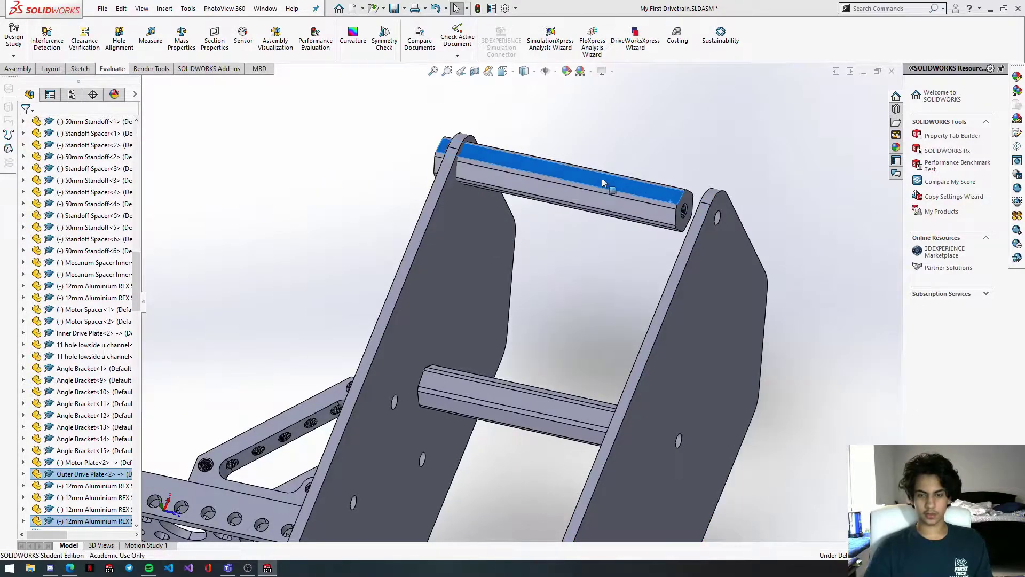
scroll(694, 207, "down", 2)
left_click(672, 211)
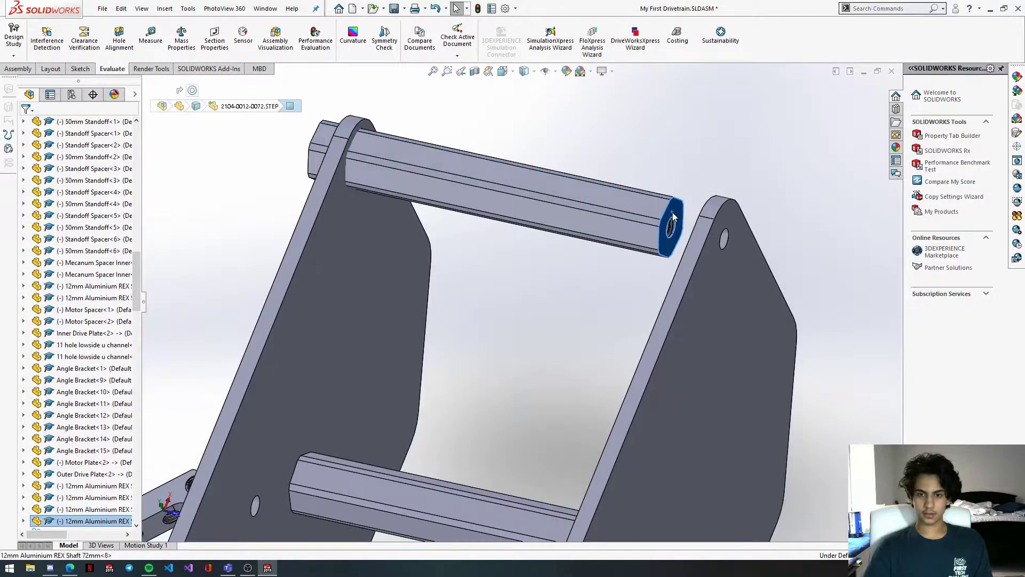
middle_click_drag(672, 212, 716, 262)
left_click(681, 270)
left_click(714, 258)
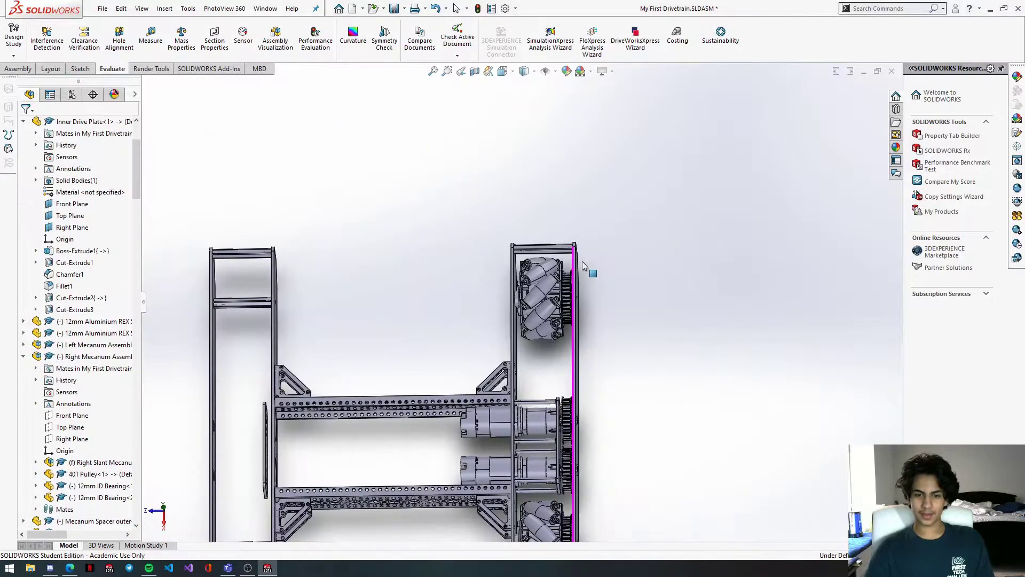
Step: Copy the Right Mecanum Assembly from the finished side and paste it beside the second outer drive plate
scroll(537, 335, "up", 3)
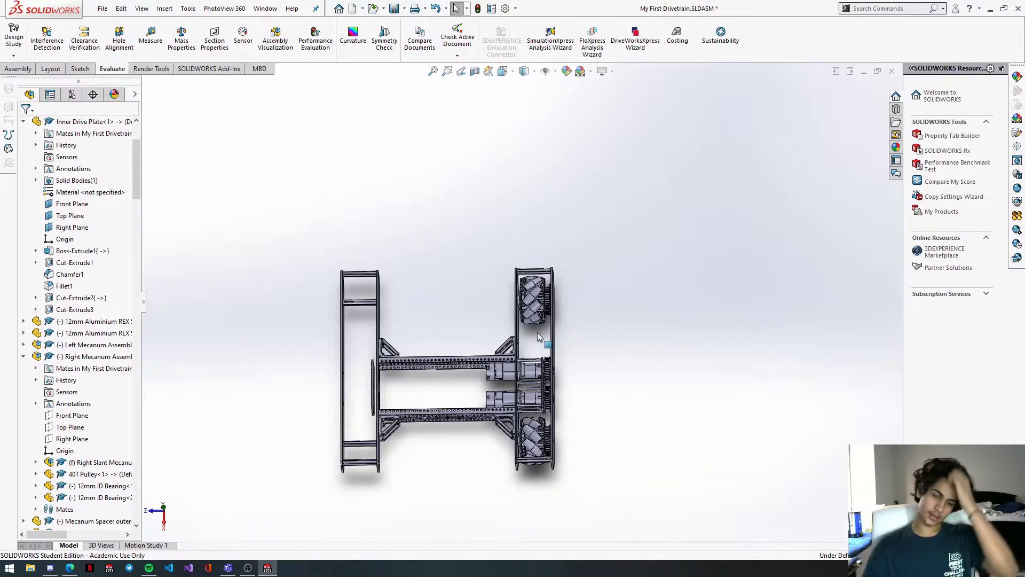
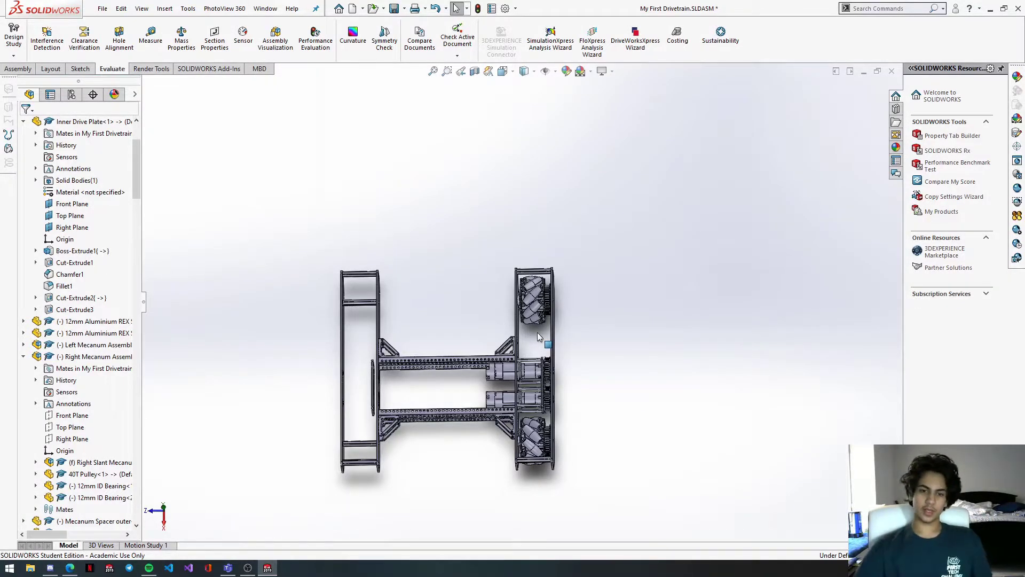
scroll(548, 305, "down", 3)
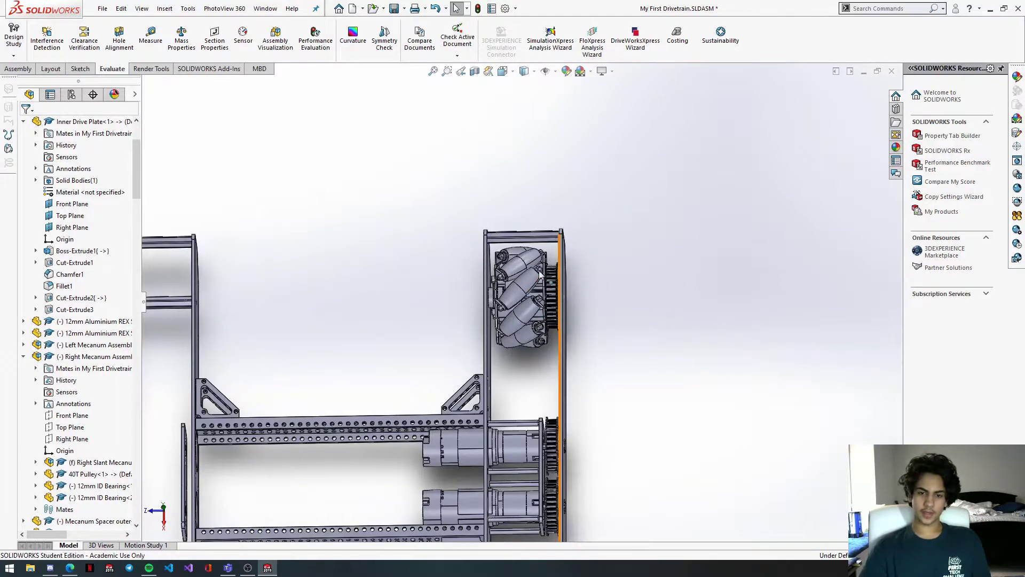
scroll(616, 311, "up", 5)
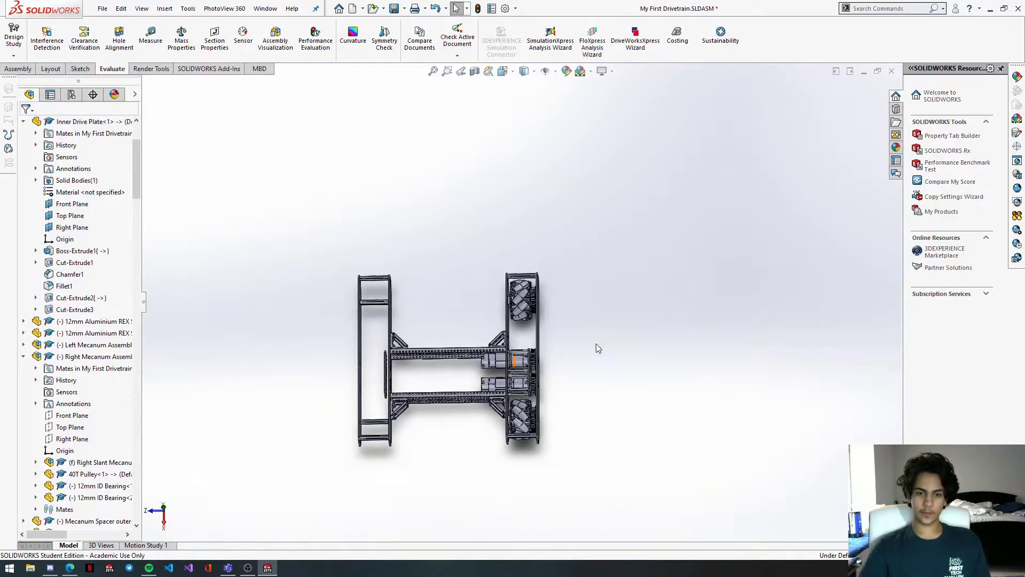
scroll(516, 280, "down", 10)
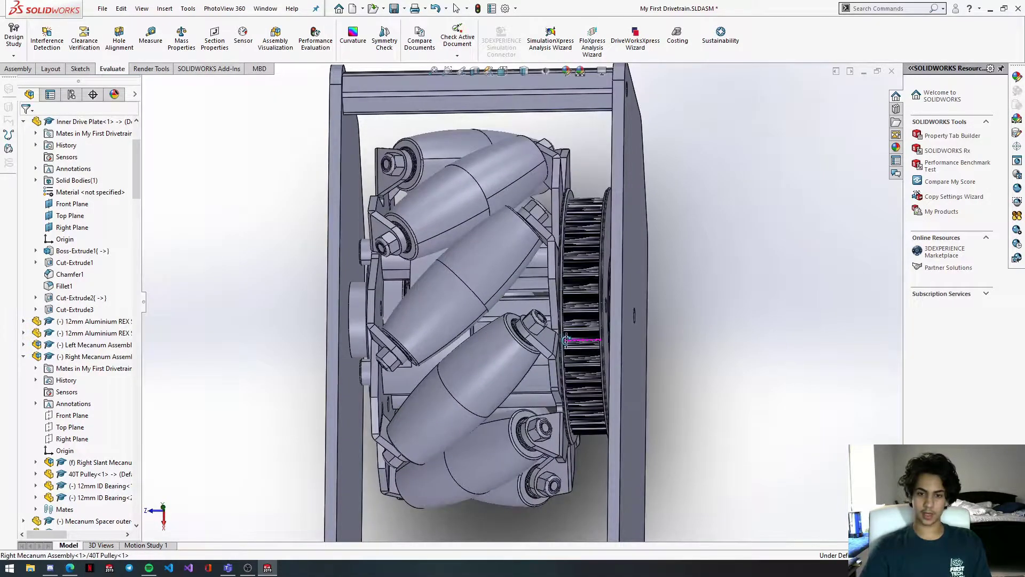
scroll(597, 286, "down", 4)
left_click(605, 267)
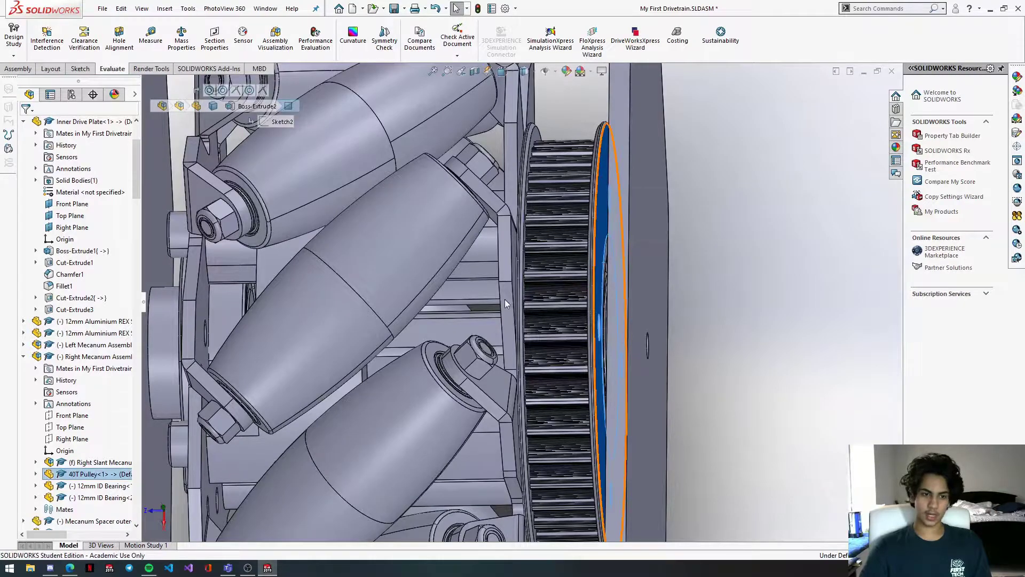
left_click(88, 357)
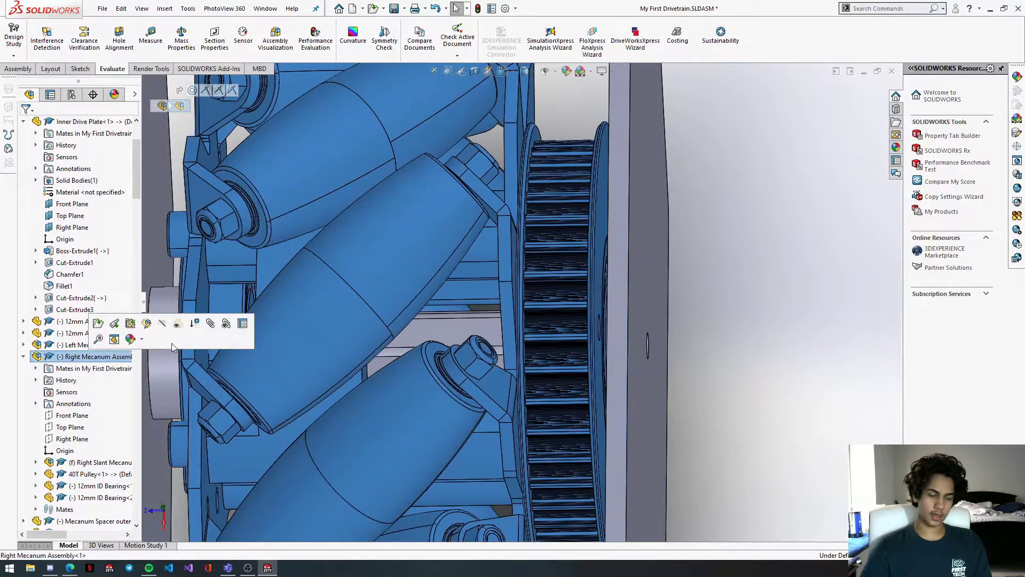
scroll(291, 368, "up", 10)
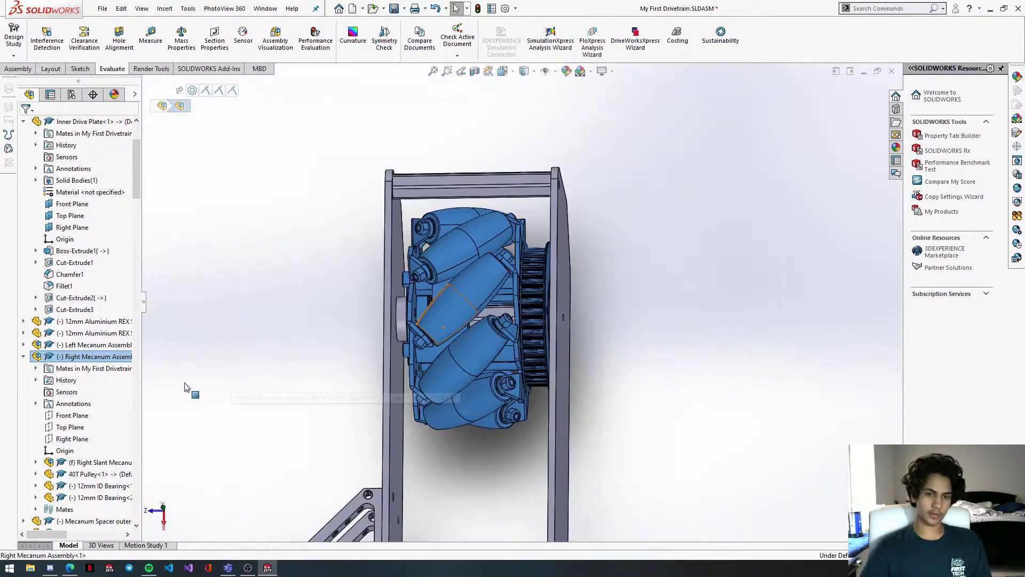
left_click(233, 364)
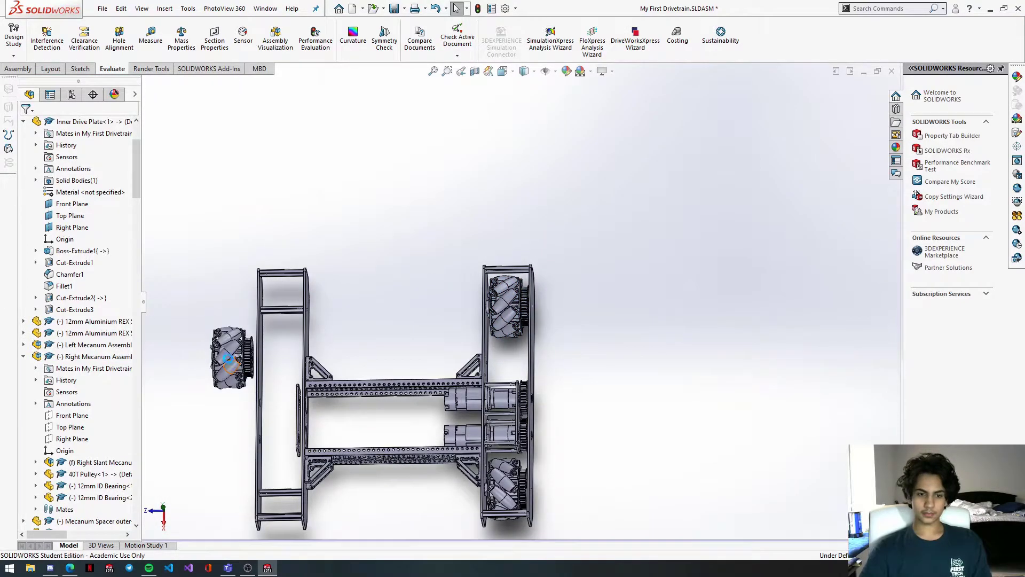
Step: Mate the pasted mecanum assembly's 12 mm ID bearing concentric with the second side's lower wheel-axle REX shaft
scroll(239, 362, "down", 2)
middle_click_drag(241, 362, 283, 347)
scroll(235, 354, "down", 4)
left_click(402, 345)
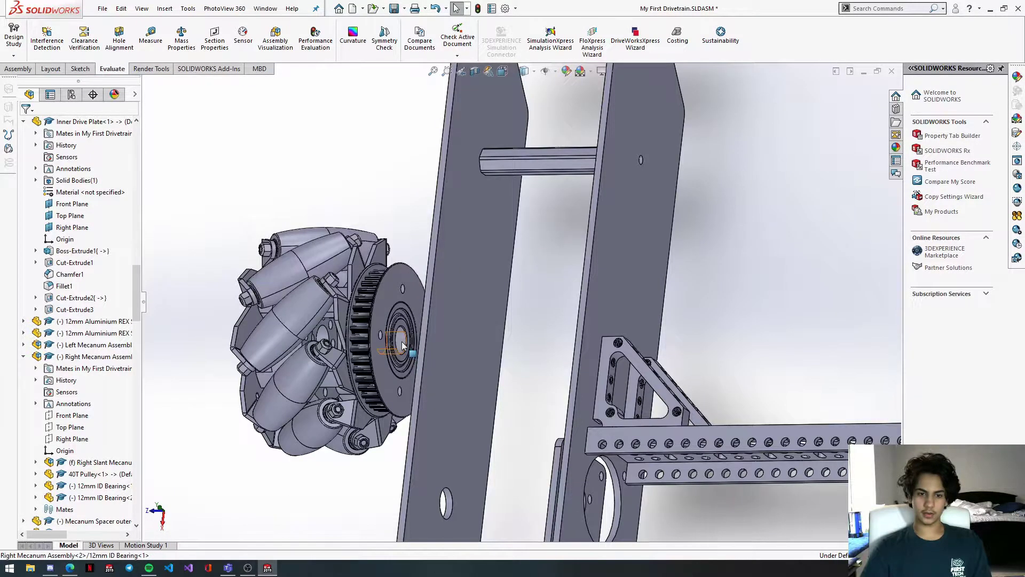
scroll(426, 402, "up", 7)
scroll(582, 417, "down", 10)
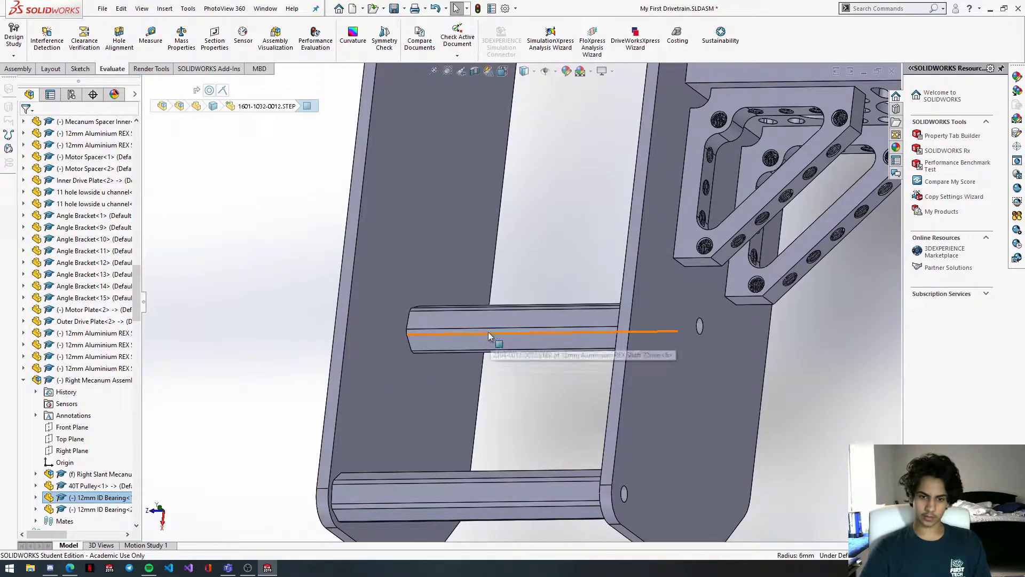
left_click(488, 331, "ctrl")
left_click(557, 322)
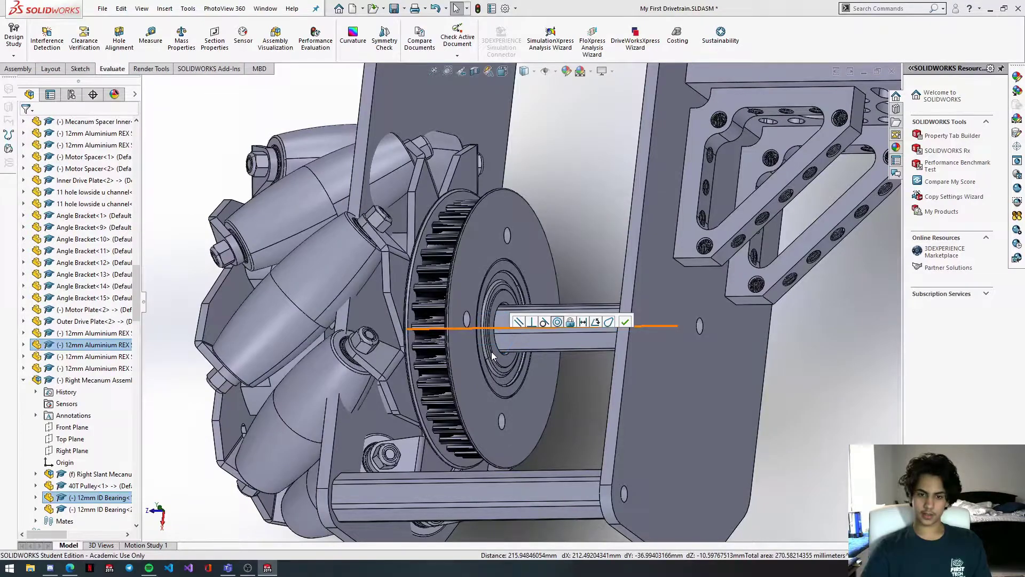
Step: Slide the pasted mecanum assembly outward along its axle until it clears the second outer drive plate
scroll(497, 353, "up", 8)
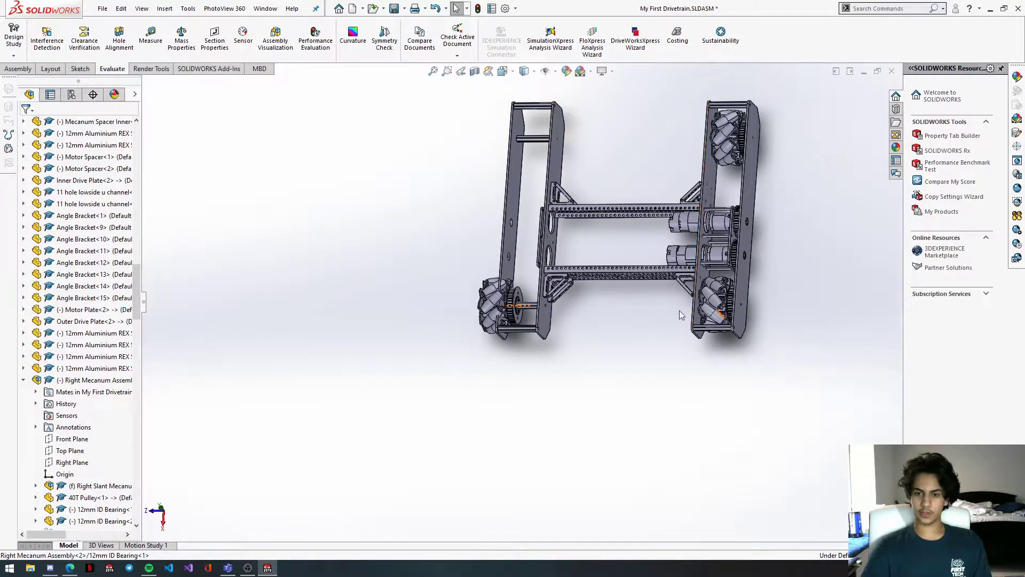
scroll(530, 315, "down", 8)
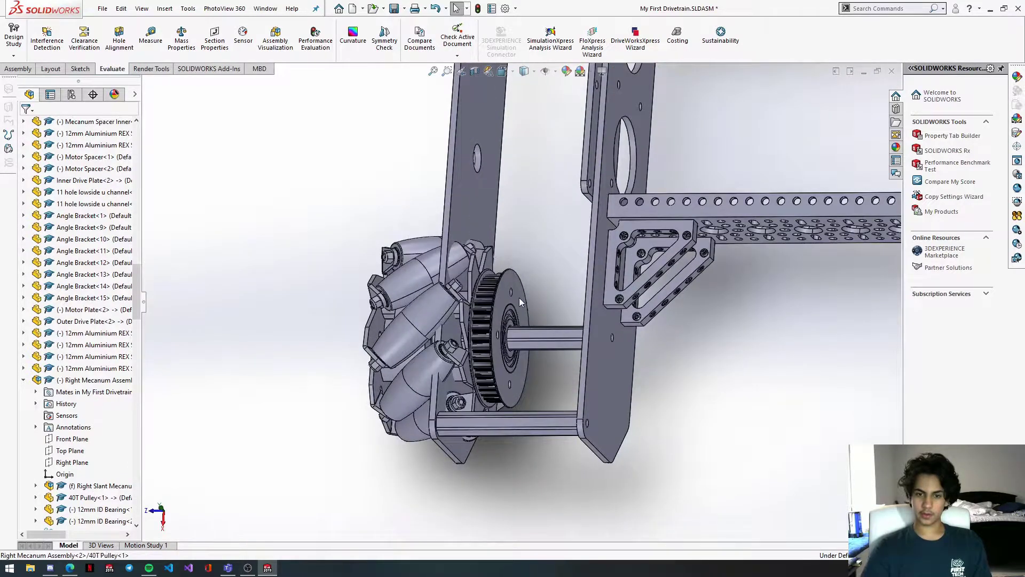
left_click(519, 297)
scroll(519, 302, "up", 1)
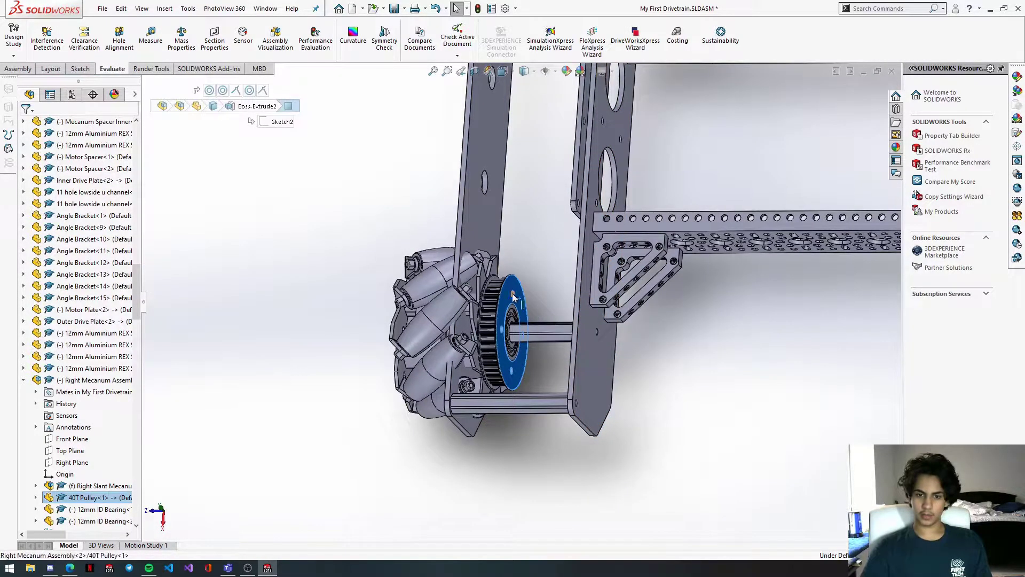
left_click(512, 294)
left_click_drag(459, 299, 392, 301)
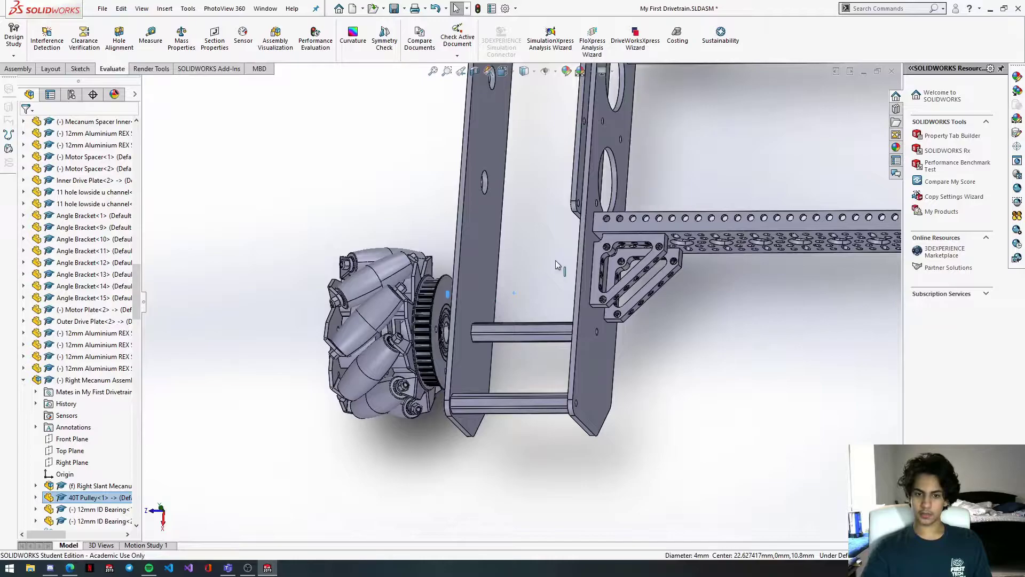
Step: Copy the outer mecanum spacer from the finished side and paste it onto the second side's lower wheel-axle shaft
scroll(620, 281, "up", 7)
scroll(664, 296, "down", 6)
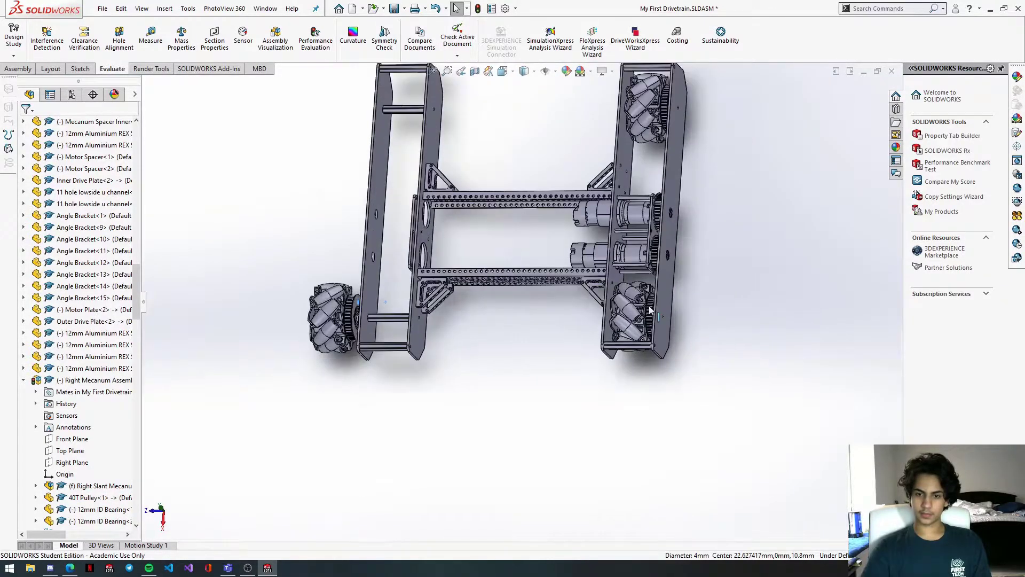
scroll(637, 321, "down", 6)
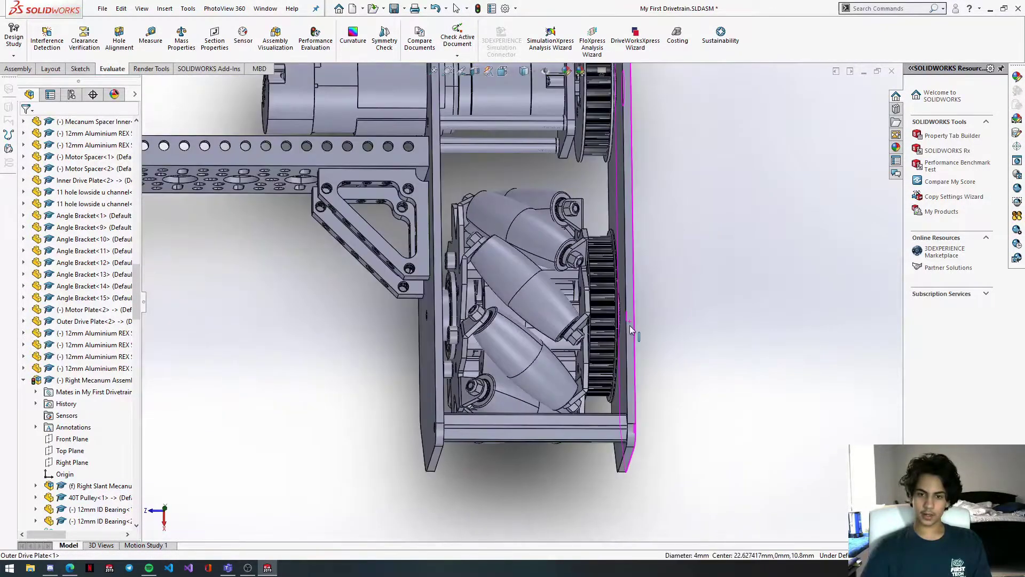
scroll(612, 304, "down", 5)
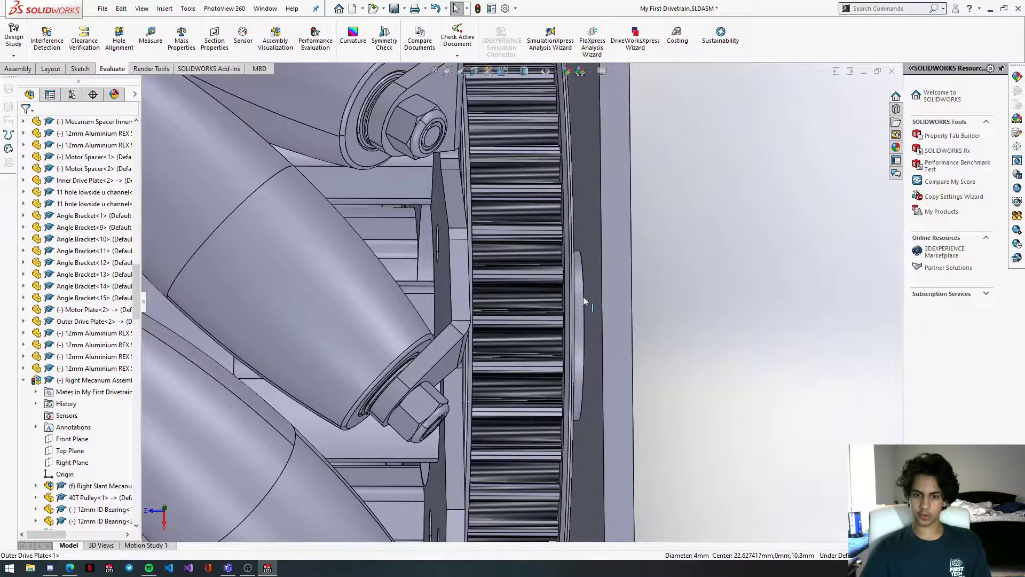
left_click(581, 296)
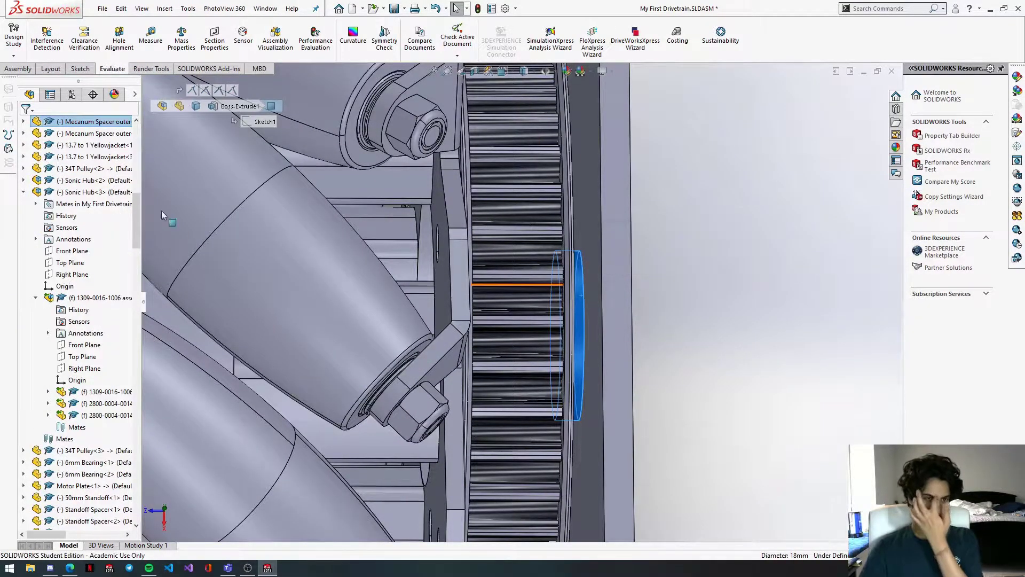
left_click(90, 122)
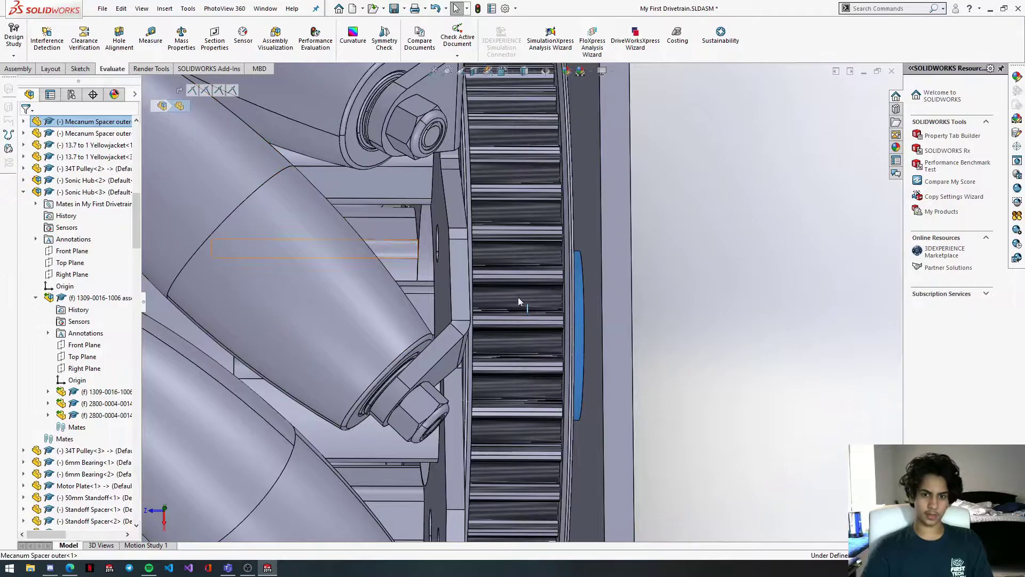
scroll(518, 302, "up", 10)
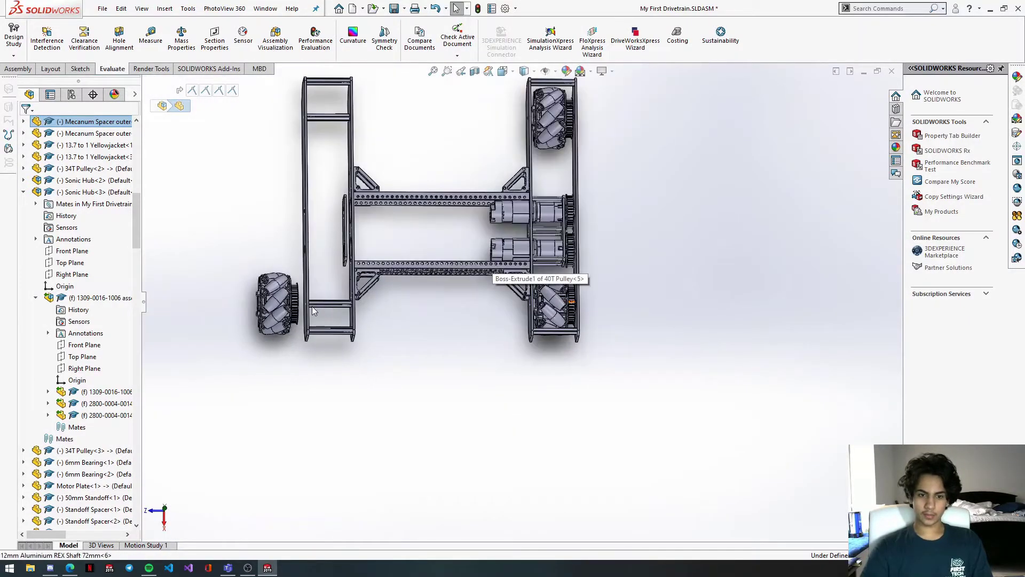
scroll(312, 306, "down", 2)
left_click(319, 306)
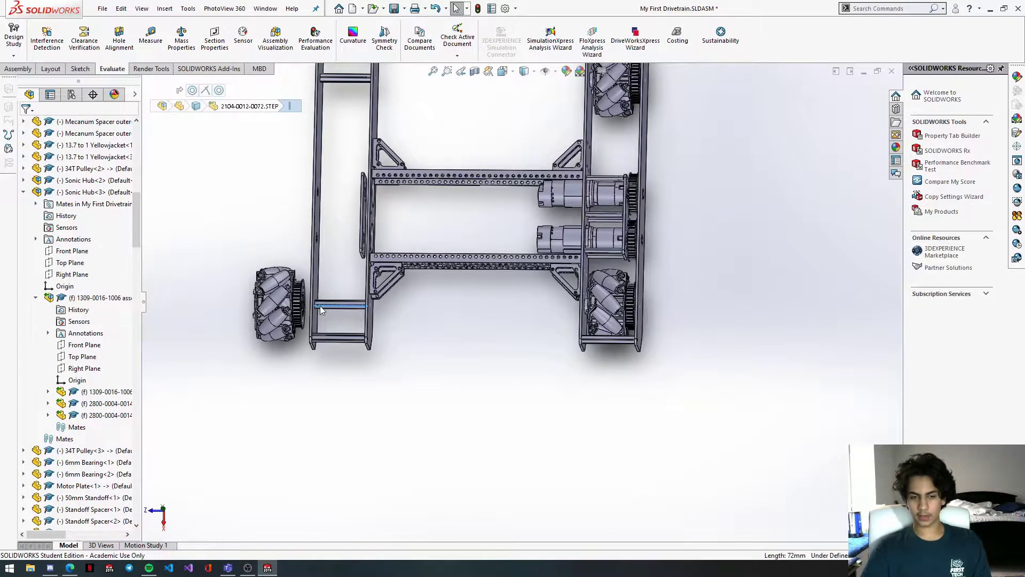
scroll(320, 307, "down", 4)
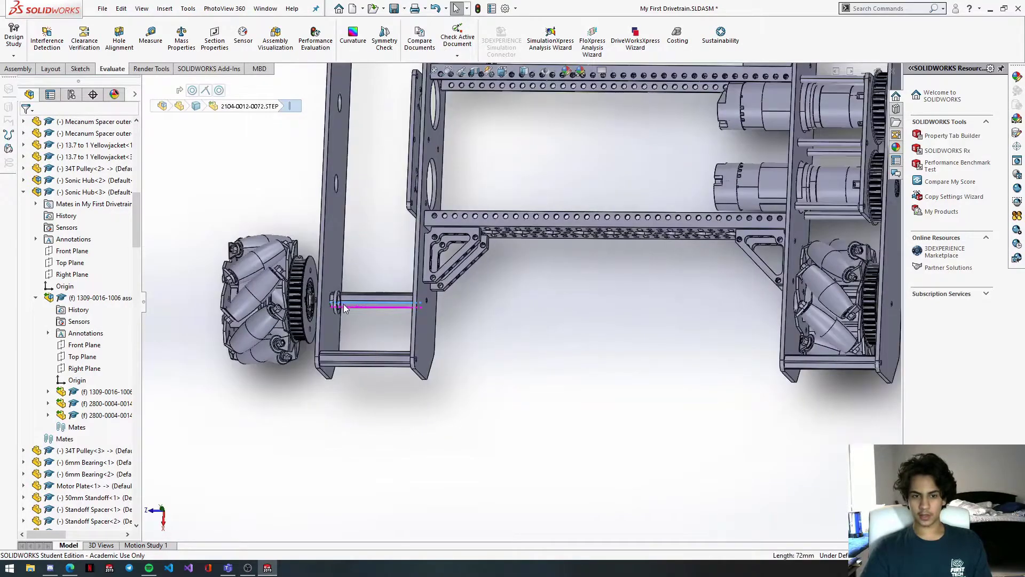
Step: Mate the pasted outer mecanum spacer concentric with the second side's lower wheel-axle REX shaft
scroll(344, 309, "down", 8)
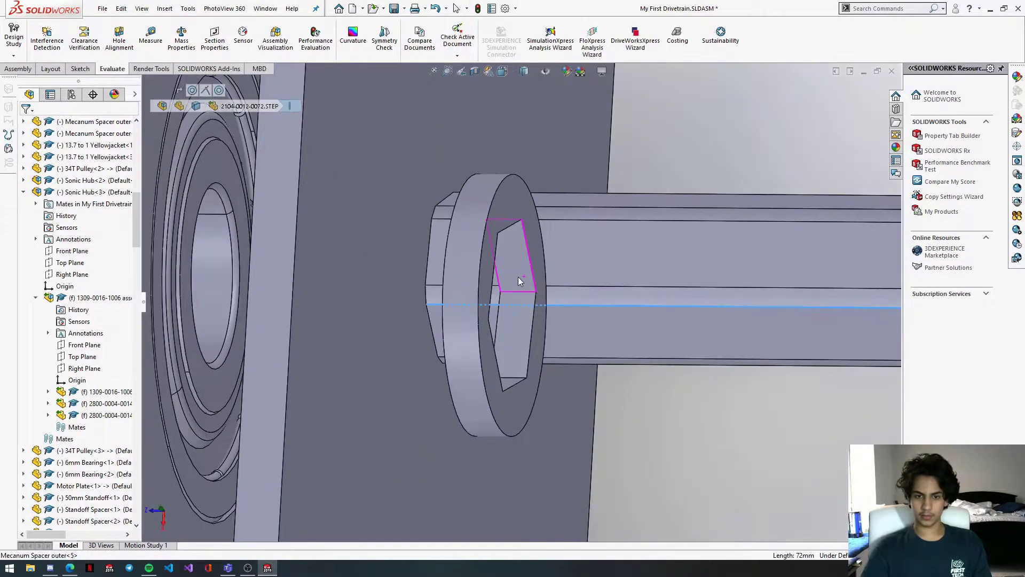
left_click(454, 298)
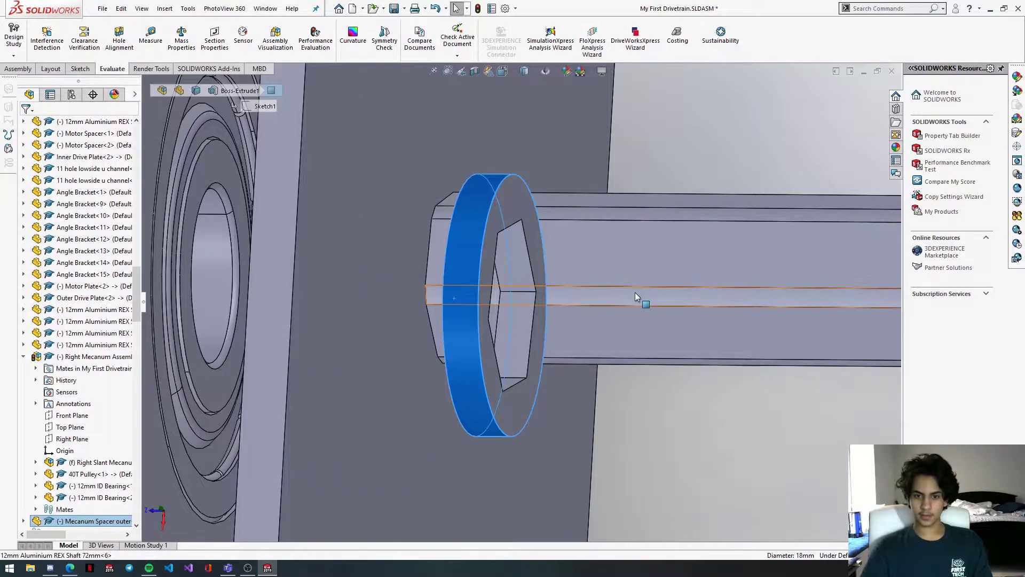
left_click(636, 293, "ctrl")
left_click(704, 284)
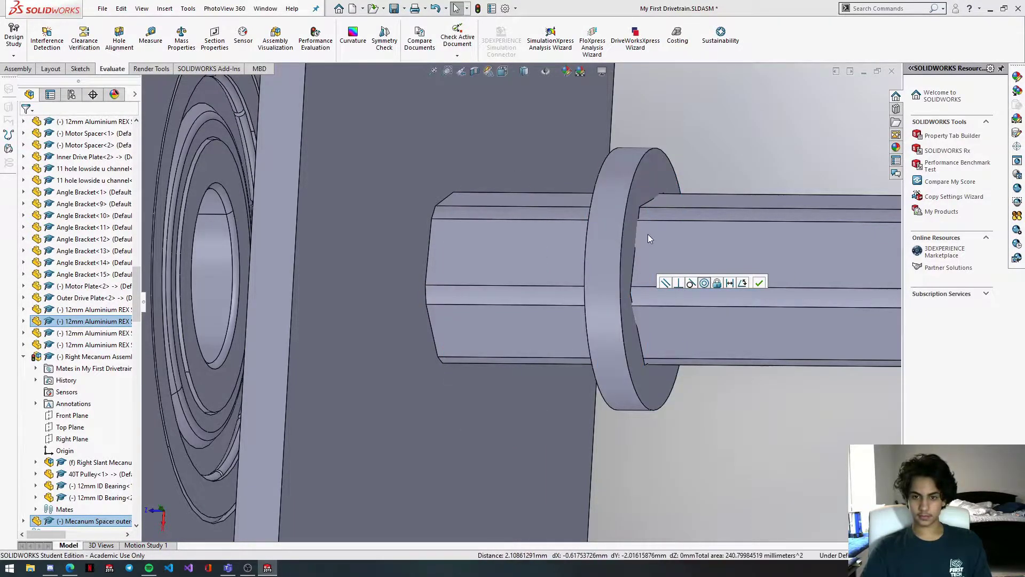
Step: Mate a flat of the spacer's hex bore coincident with the matching flat of the lower wheel-axle REX shaft
middle_click_drag(638, 223, 578, 193)
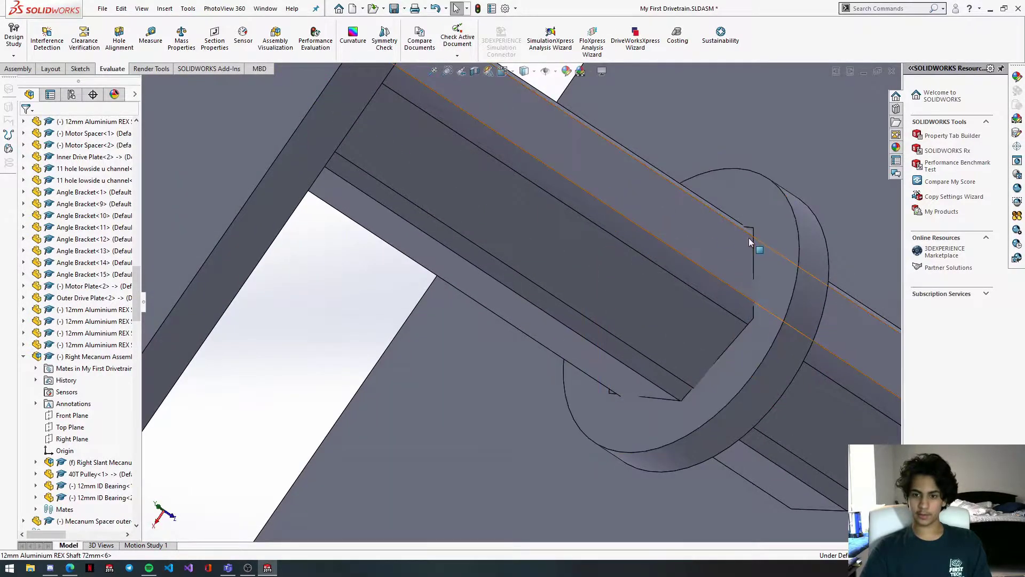
scroll(747, 238, "down", 5)
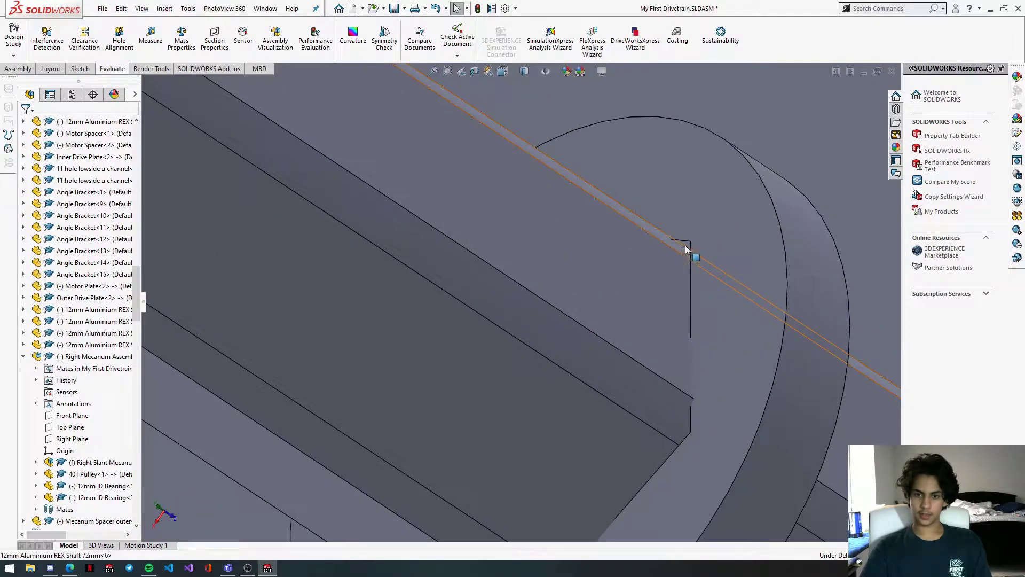
left_click(674, 247)
middle_click_drag(671, 248, 581, 175)
left_click(580, 174)
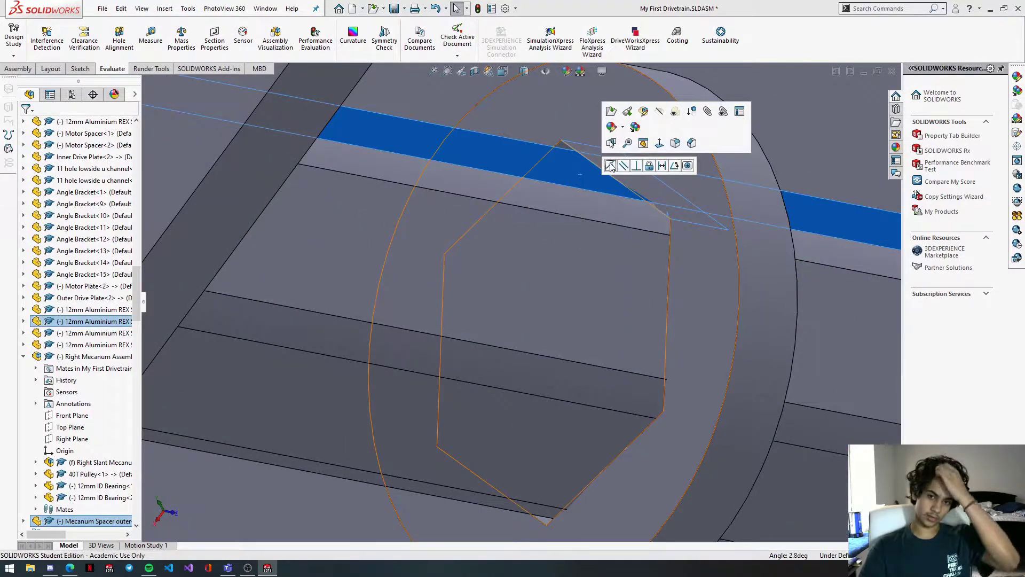
left_click(611, 166)
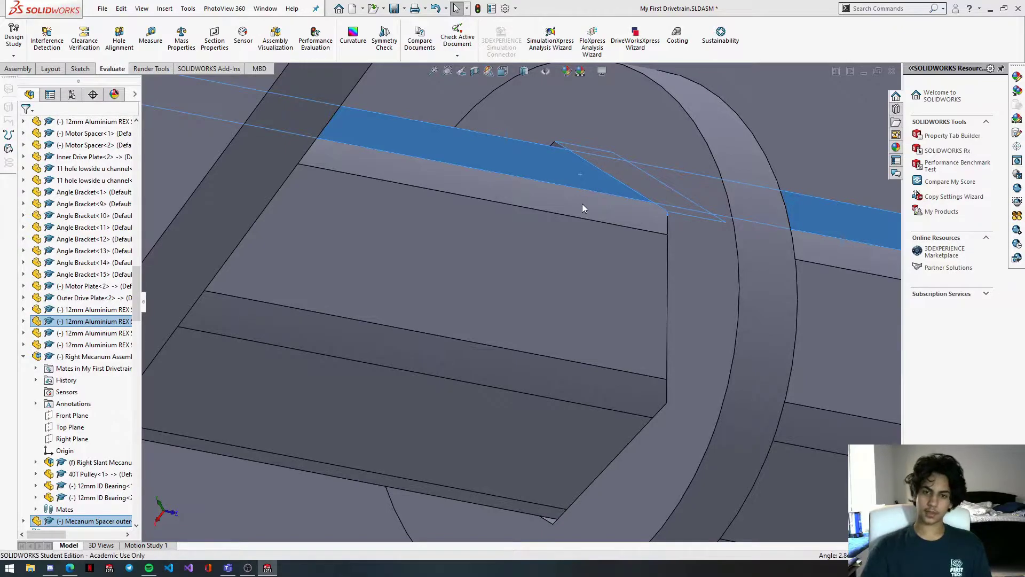
Step: Mate the lower outer mecanum spacer's end face coincident with the inner face of the second outer drive plate
middle_click_drag(641, 213, 745, 236)
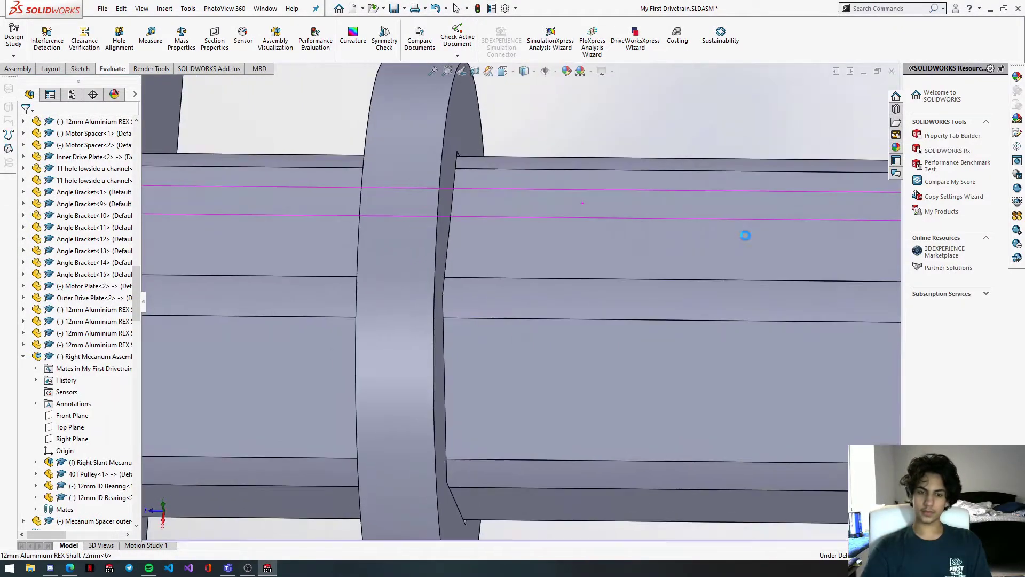
middle_click_drag(543, 261, 561, 261)
scroll(562, 262, "up", 2)
left_click(417, 203)
middle_click_drag(418, 203, 561, 300)
left_click(373, 165)
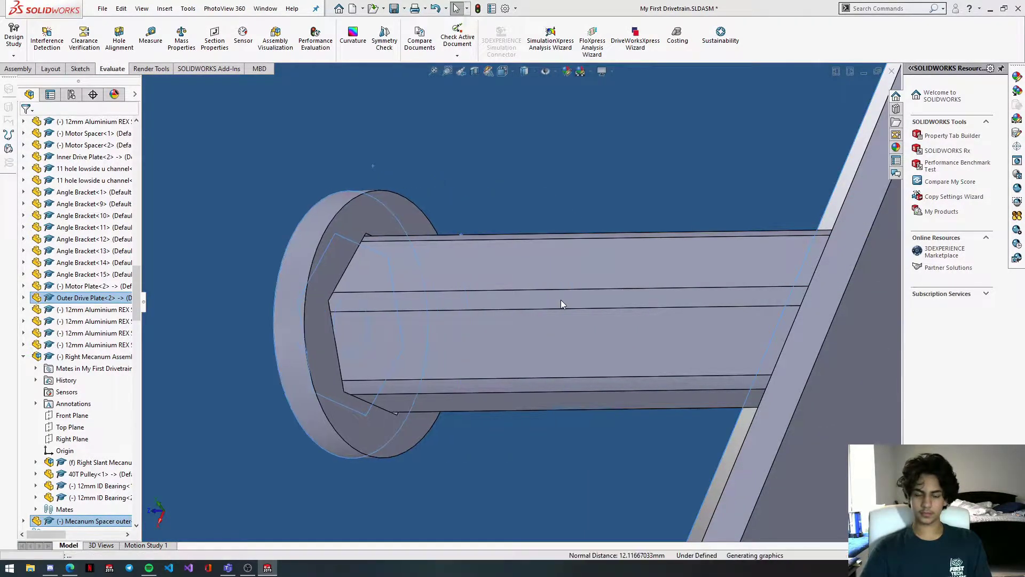
key("Escape")
Step: Mate the 40T pulley face of the pasted mecanum assembly coincident with the lower outer spacer's exposed face
scroll(560, 300, "up", 3)
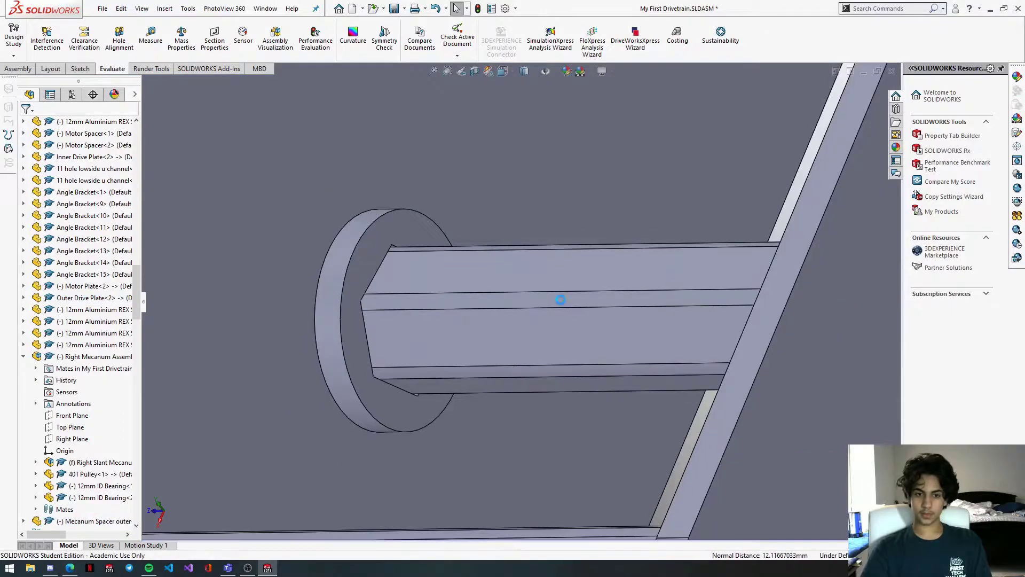
scroll(560, 299, "up", 5)
left_click(391, 246)
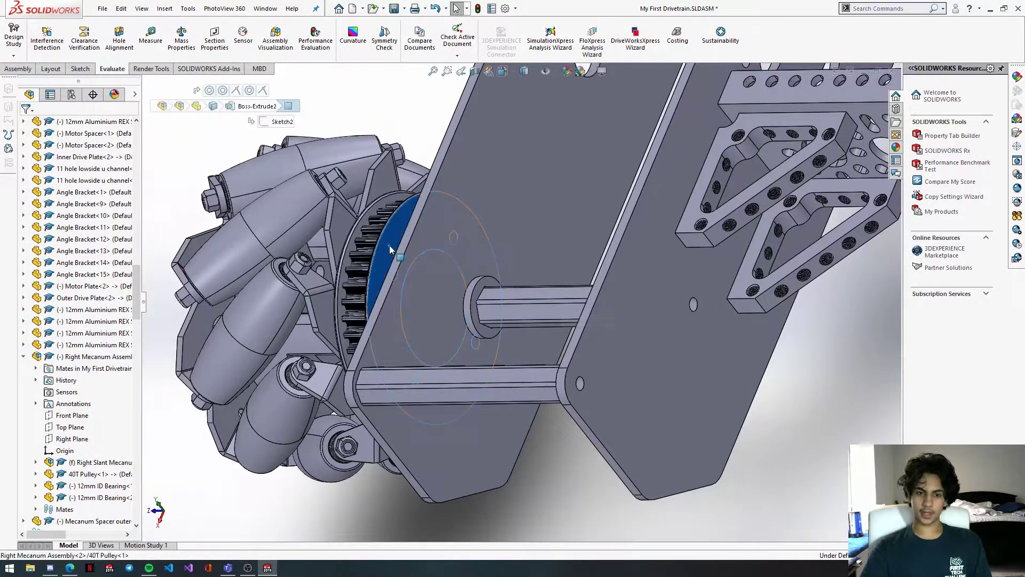
scroll(470, 251, "down", 3)
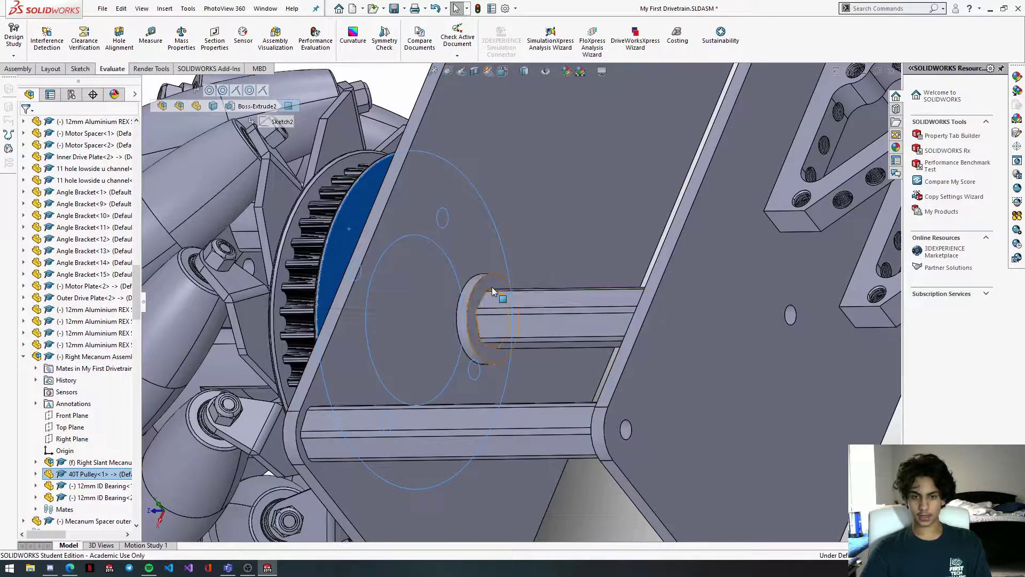
left_click(492, 291, "ctrl")
left_click(523, 279)
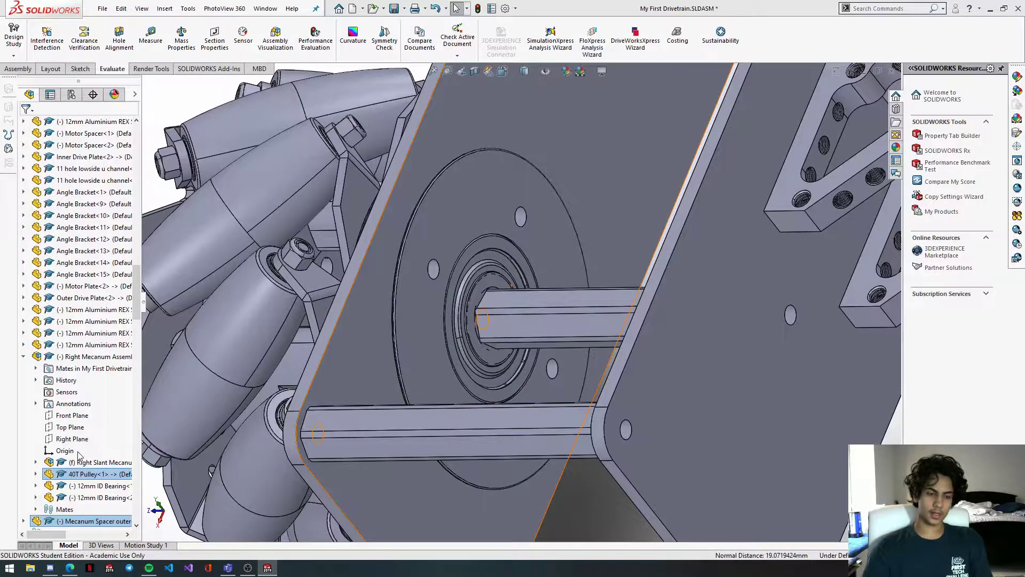
Step: Flip the alignment of the pulley-to-spacer coincident mate, suppress the reversed-alignment notice for this session and decline viewing the affected mates
scroll(78, 455, "down", 20)
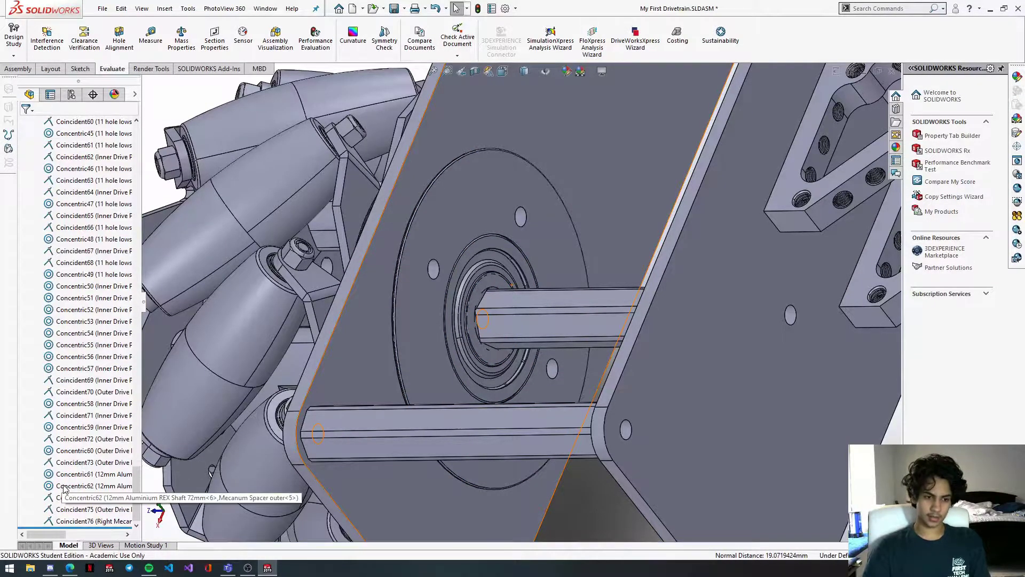
right_click(82, 523)
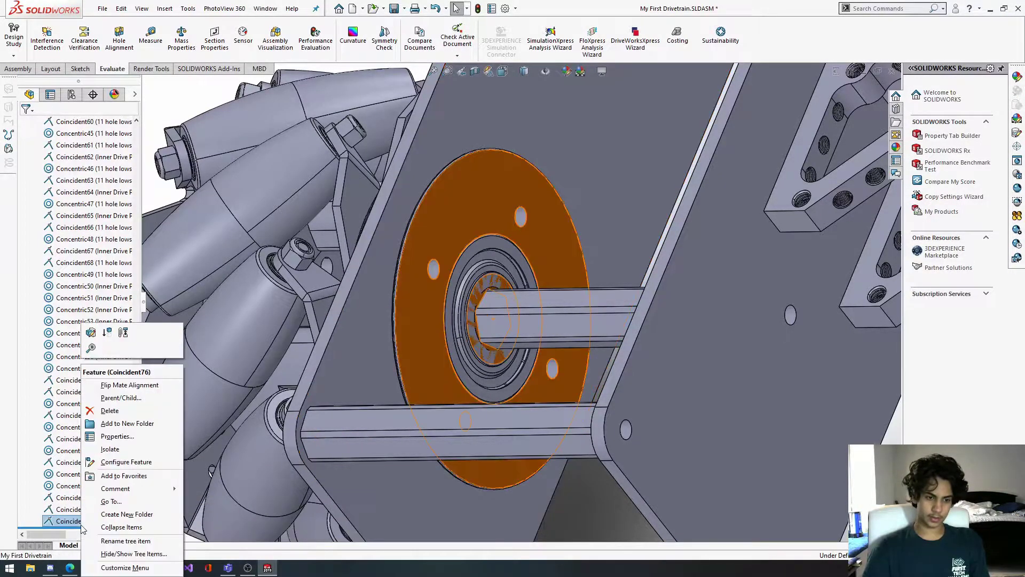
left_click(106, 386)
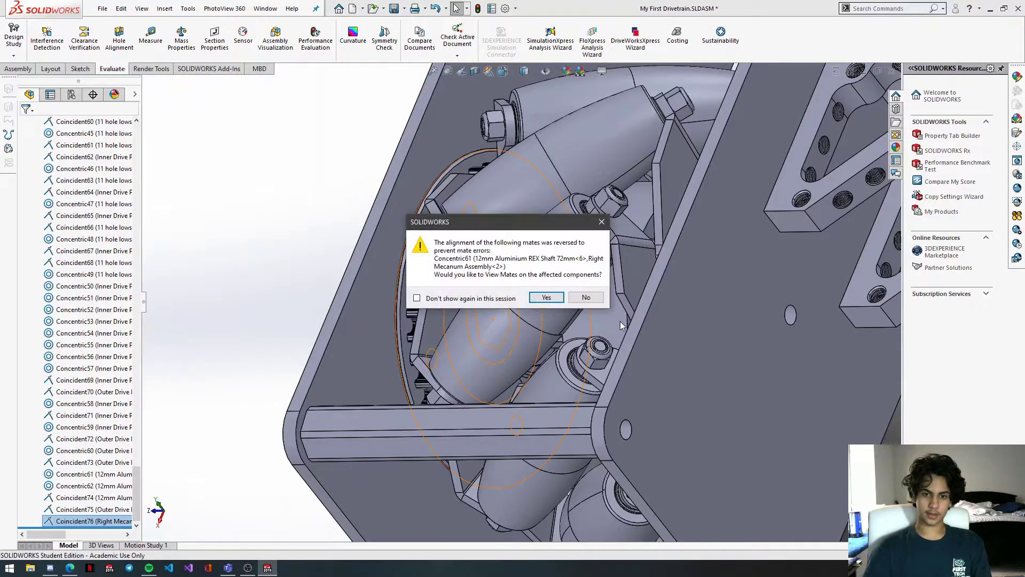
left_click(483, 301)
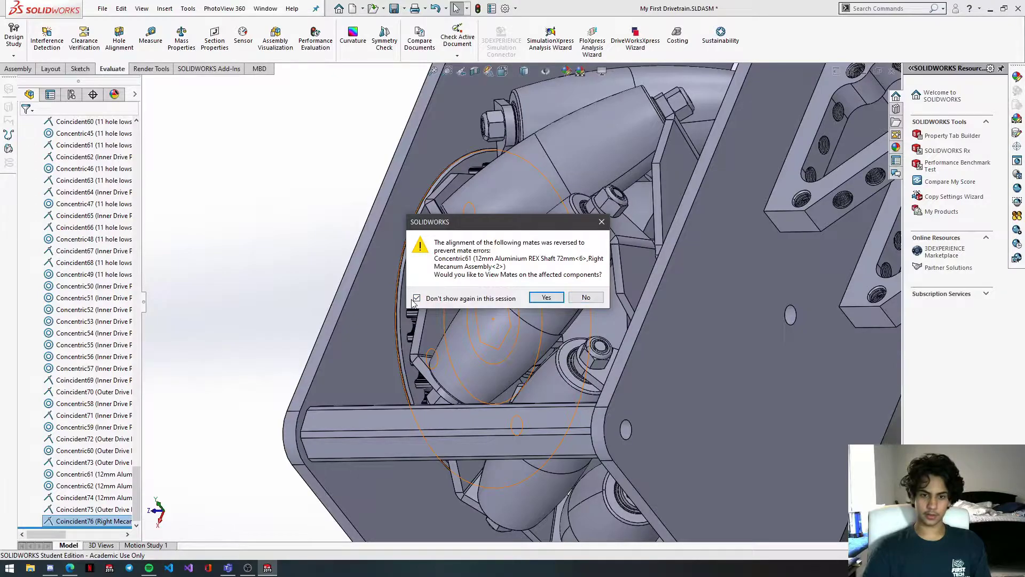
left_click(581, 297)
Step: Paste another outer mecanum spacer onto the second outer drive plate beside the end of the upper wheel-axle shaft
scroll(585, 300, "up", 2)
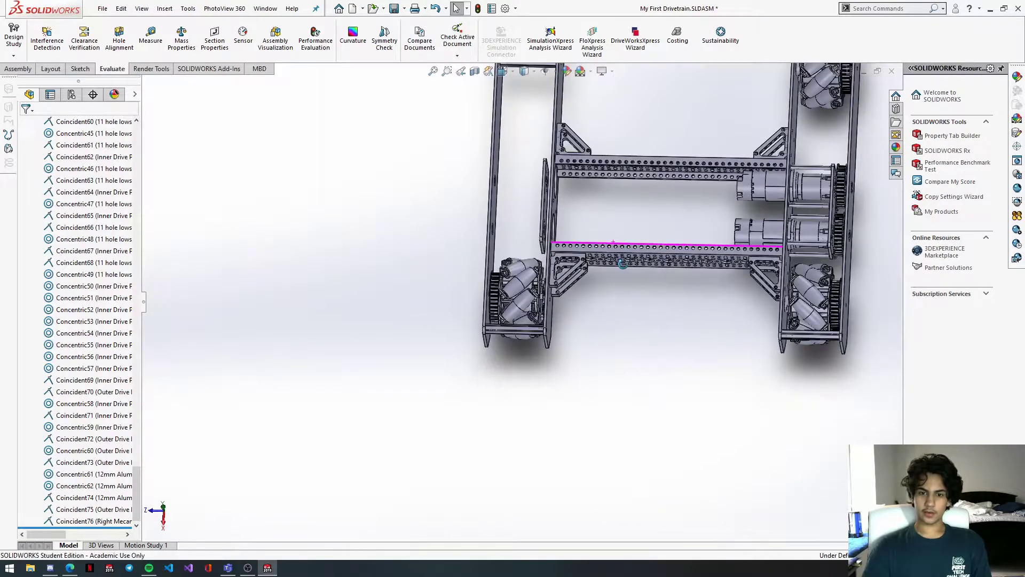
scroll(623, 272, "up", 3)
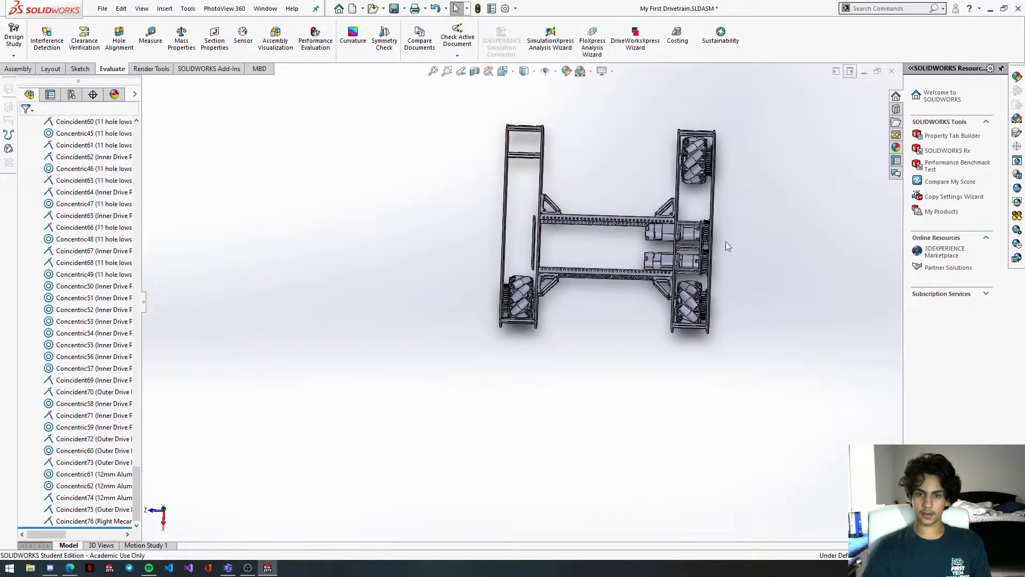
scroll(690, 296, "down", 5)
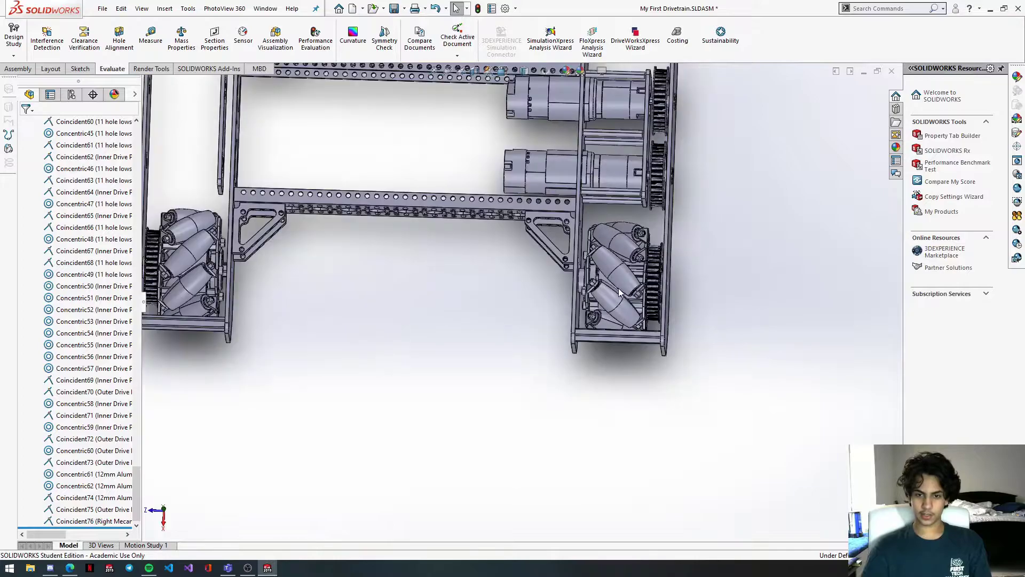
scroll(419, 246, "up", 5)
scroll(392, 231, "up", 2)
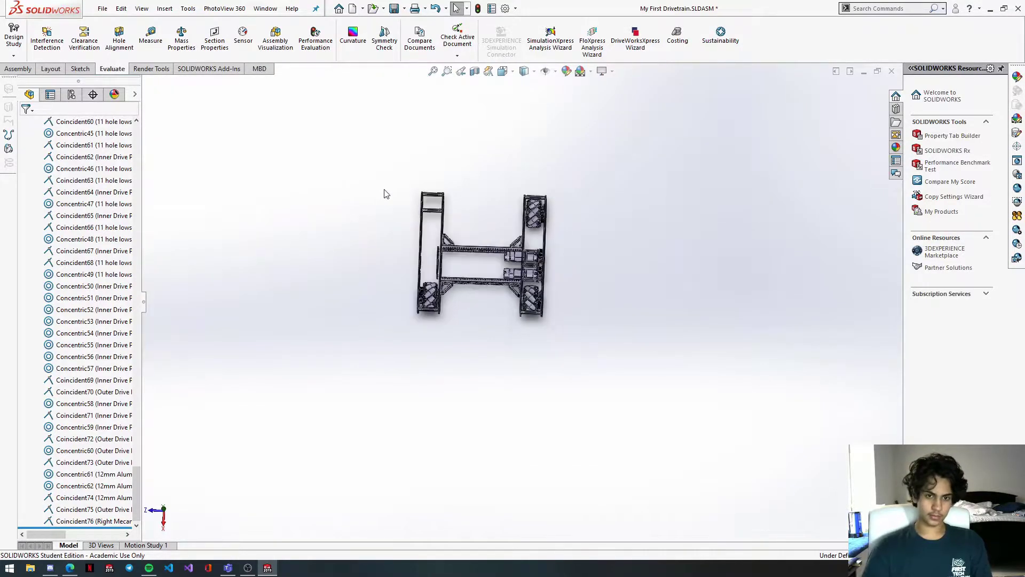
scroll(453, 216, "down", 8)
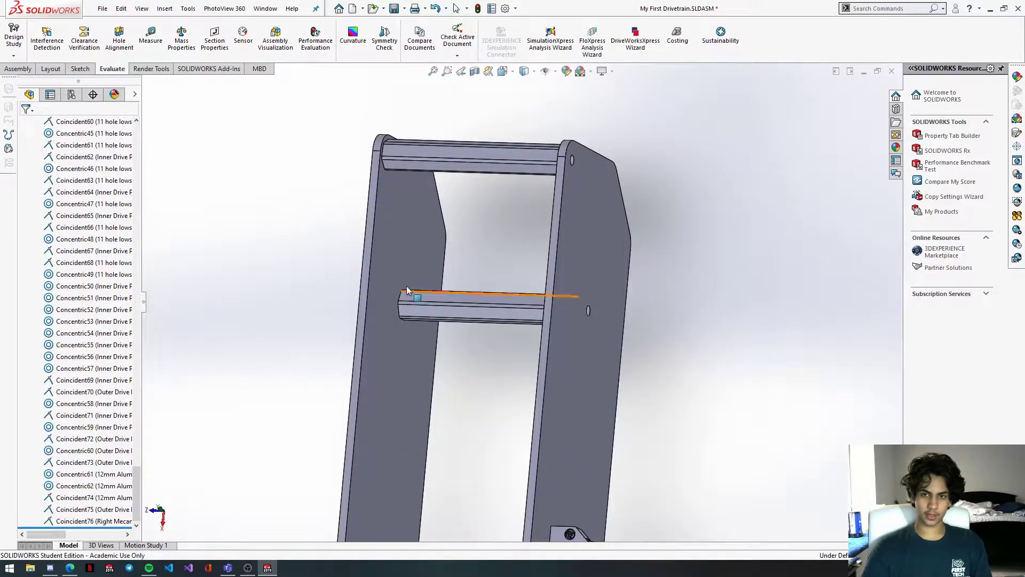
left_click(402, 283)
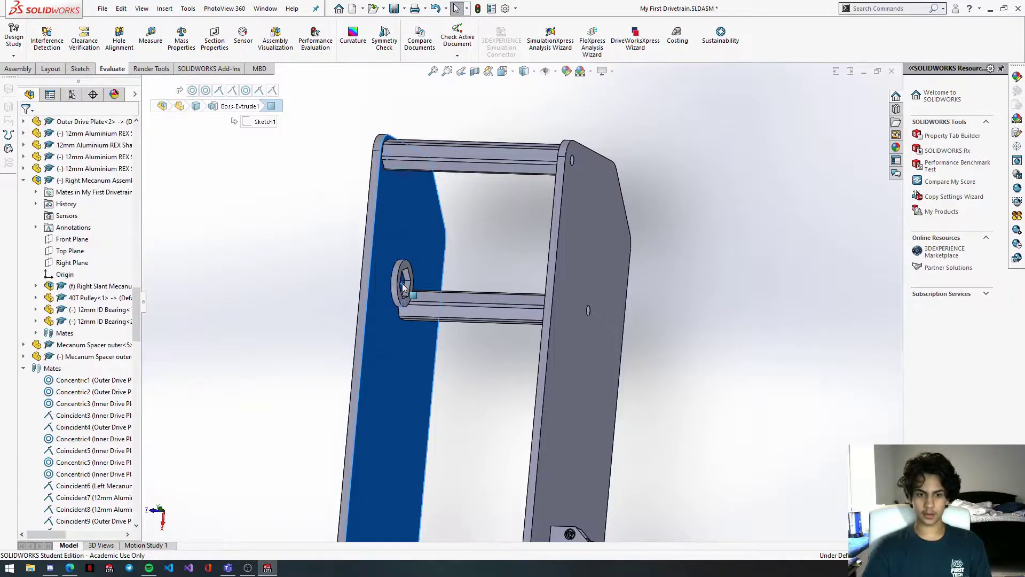
Step: Mate the newly pasted outer mecanum spacer concentric with the second side's upper wheel-axle REX shaft
scroll(409, 284, "down", 5)
left_click(424, 285)
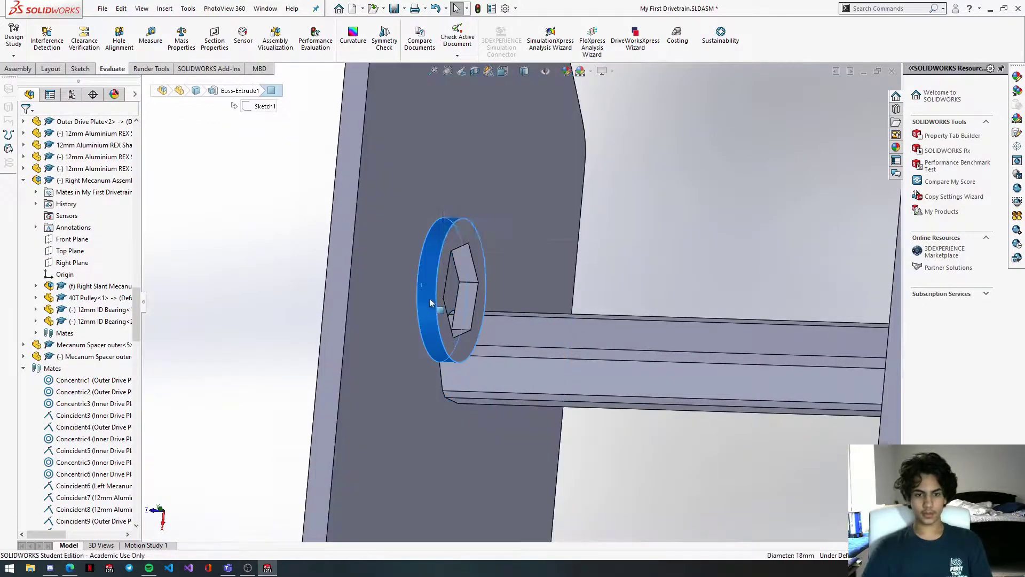
left_click(508, 351, "ctrl")
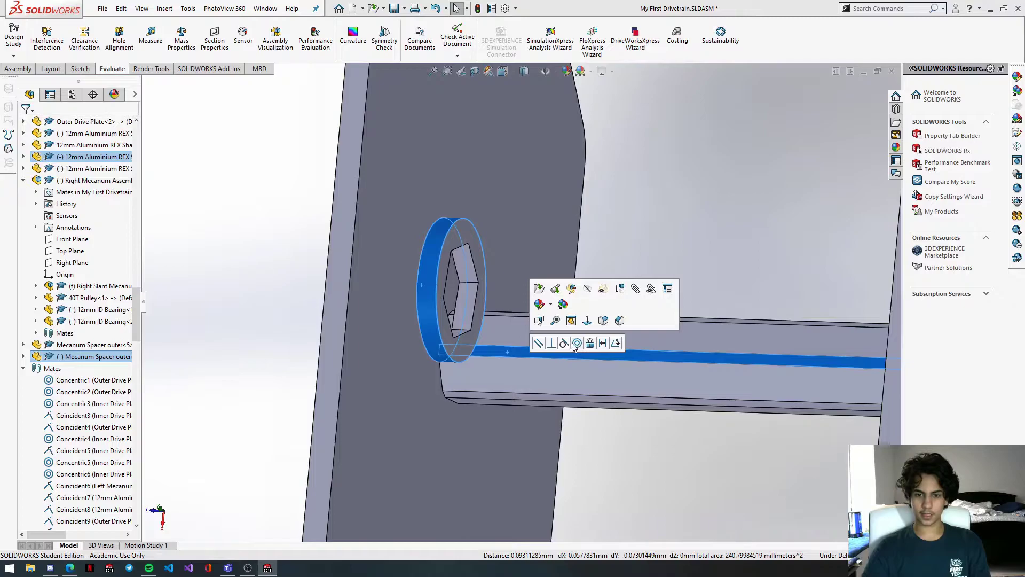
left_click(577, 343)
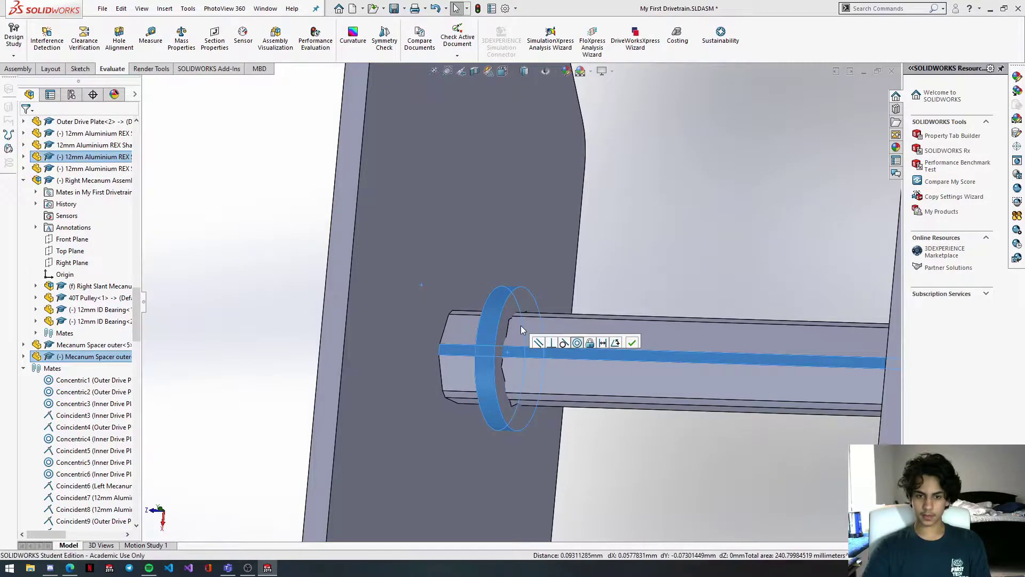
Step: Mate a hex-bore flat of the upper outer mecanum spacer coincident with the matching flat of its REX shaft
scroll(515, 322, "down", 1)
middle_click_drag(520, 326, 594, 322)
scroll(594, 322, "down", 3)
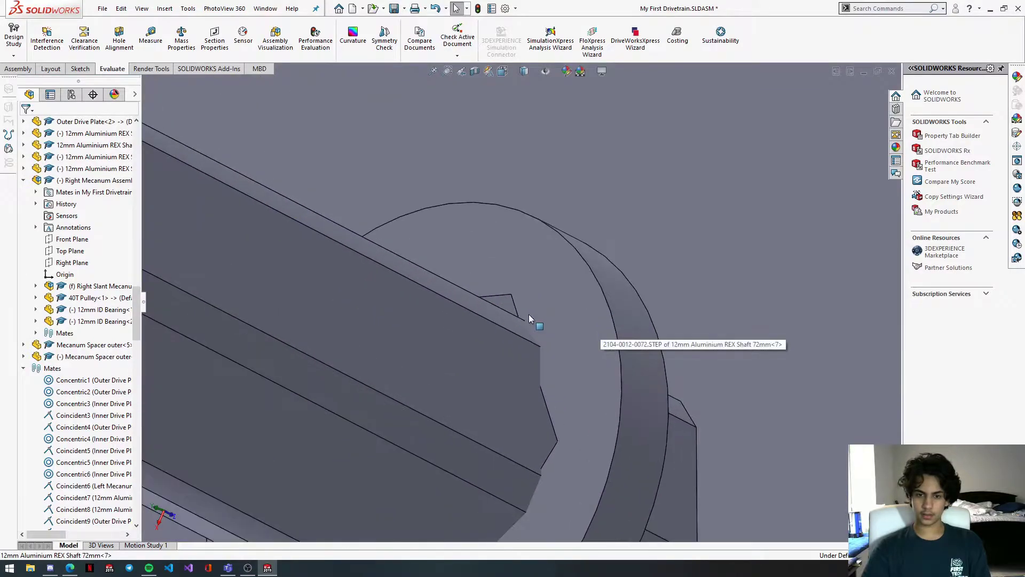
left_click(507, 308)
middle_click_drag(507, 307, 447, 321)
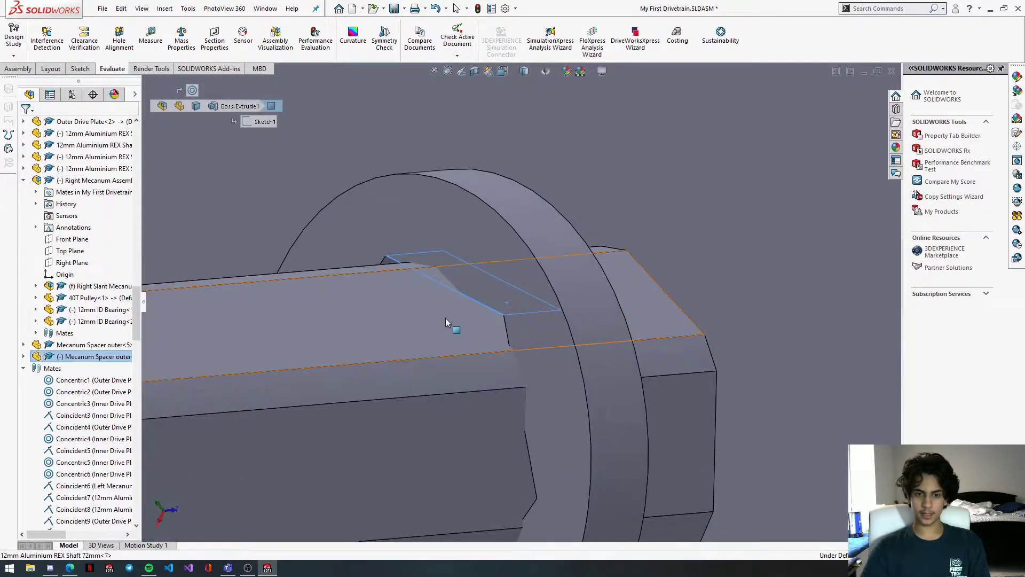
left_click(445, 318, "ctrl")
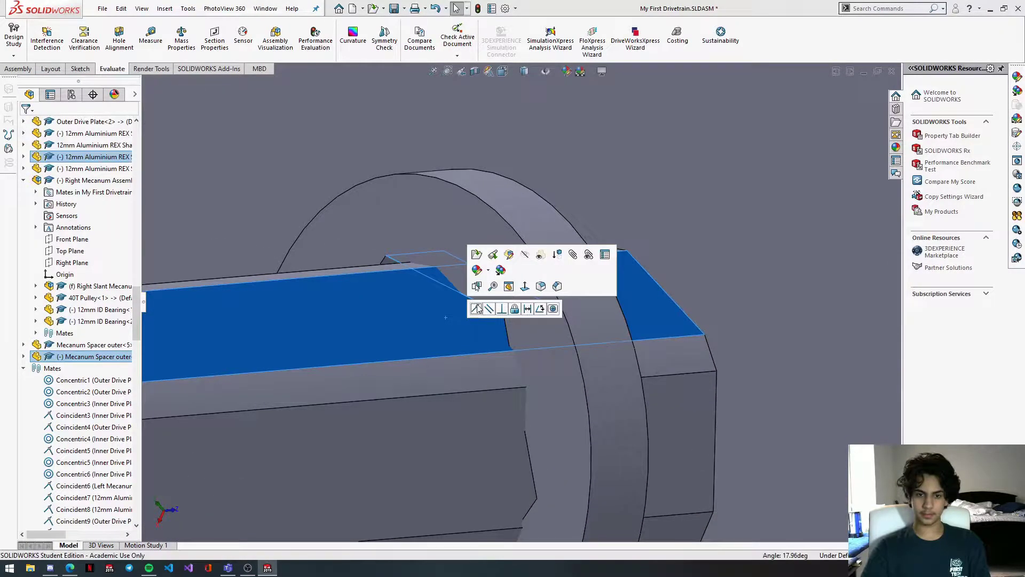
left_click(428, 325)
Step: Mate the upper outer mecanum spacer's end face coincident with the inner face of the second outer drive plate
middle_click_drag(485, 318, 613, 336)
scroll(613, 336, "up", 6)
scroll(468, 325, "down", 1)
middle_click_drag(467, 325, 485, 325)
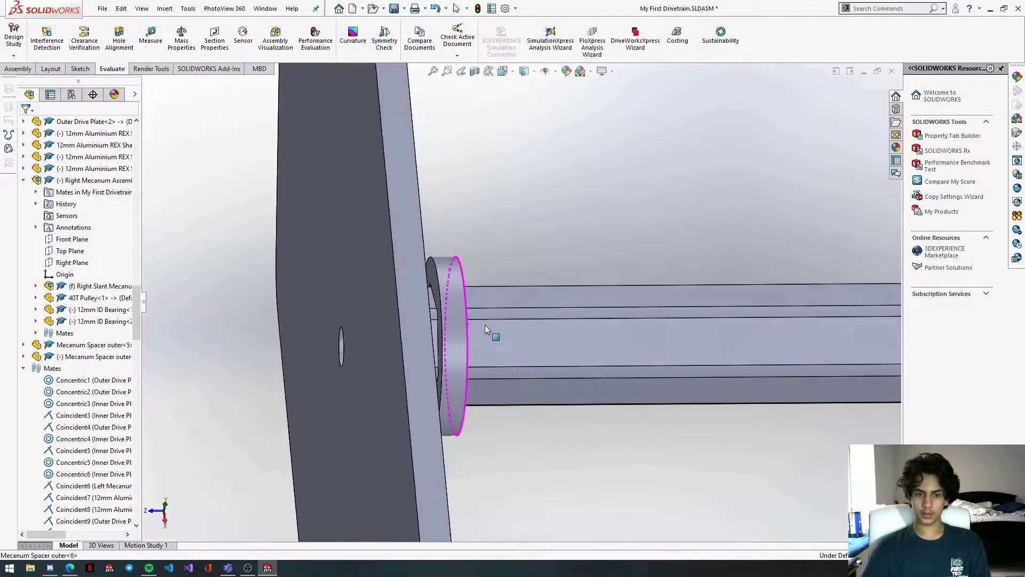
left_click(433, 283)
middle_click_drag(434, 283, 405, 274)
left_click(405, 274, "ctrl")
left_click(436, 266)
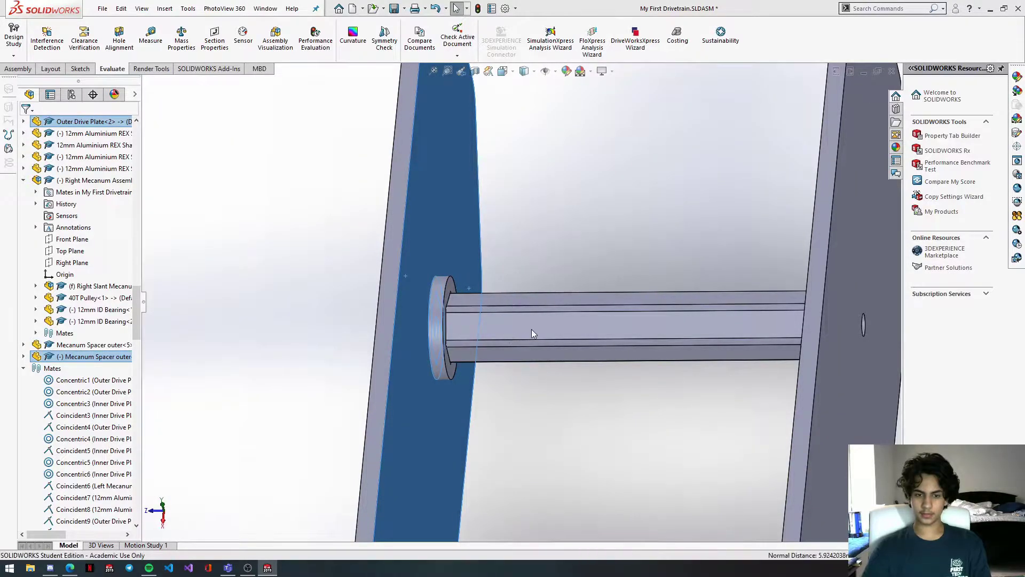
Step: Locate the finished side's lower mecanum wheel assembly in the component tree by selecting one of its rollers
scroll(566, 347, "up", 10)
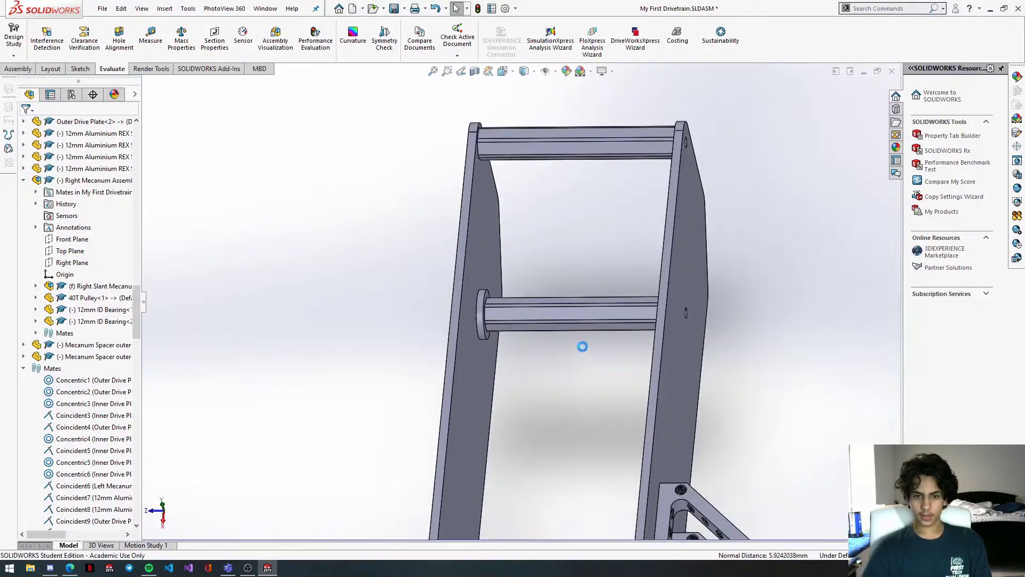
scroll(748, 432, "up", 3)
scroll(712, 450, "down", 6)
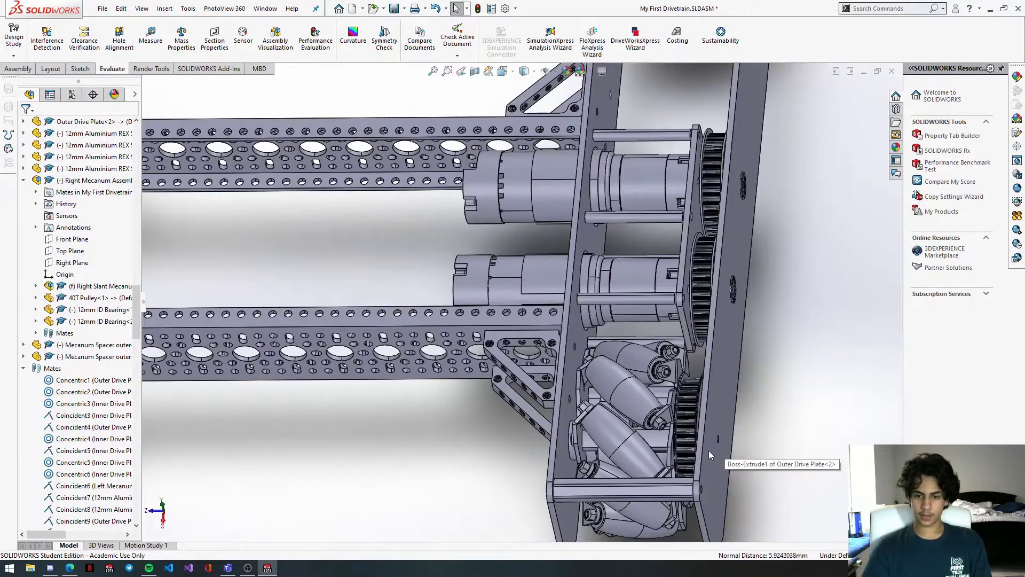
scroll(569, 359, "down", 3)
left_click(569, 359)
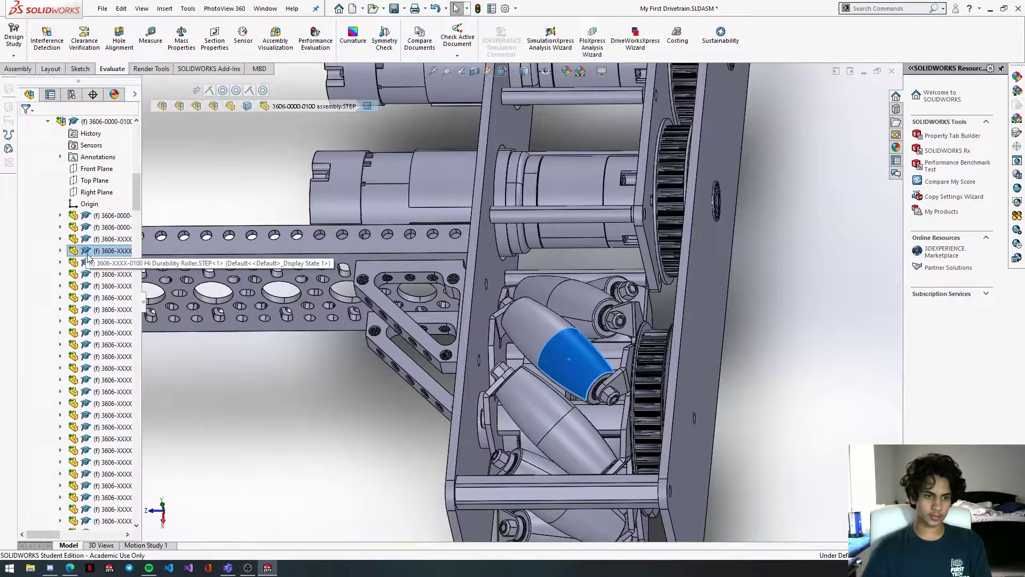
Step: Copy the Left Mecanum Assembly and place the copy in the drivetrain's empty corner bay
left_click(72, 193)
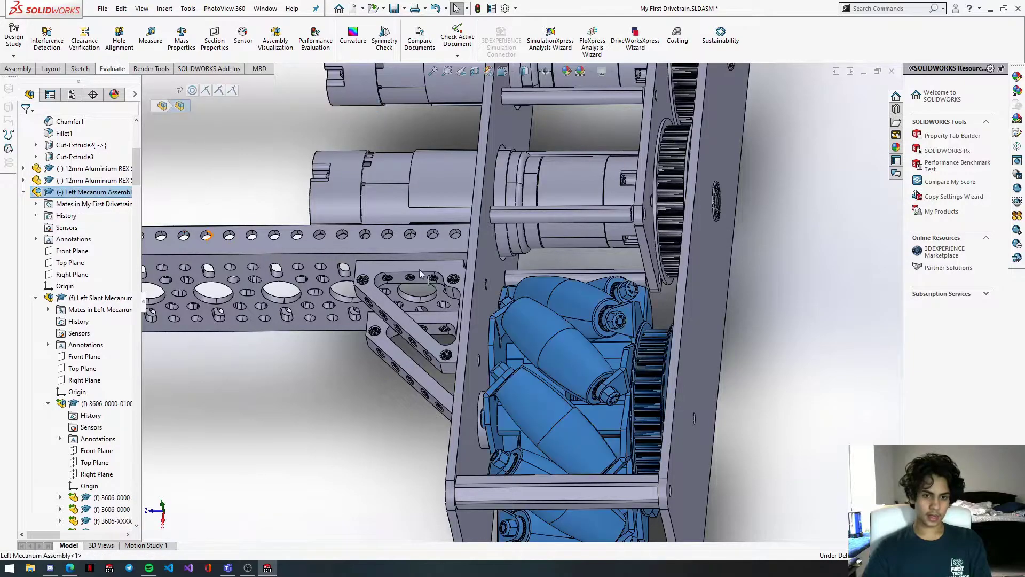
scroll(514, 273, "up", 8)
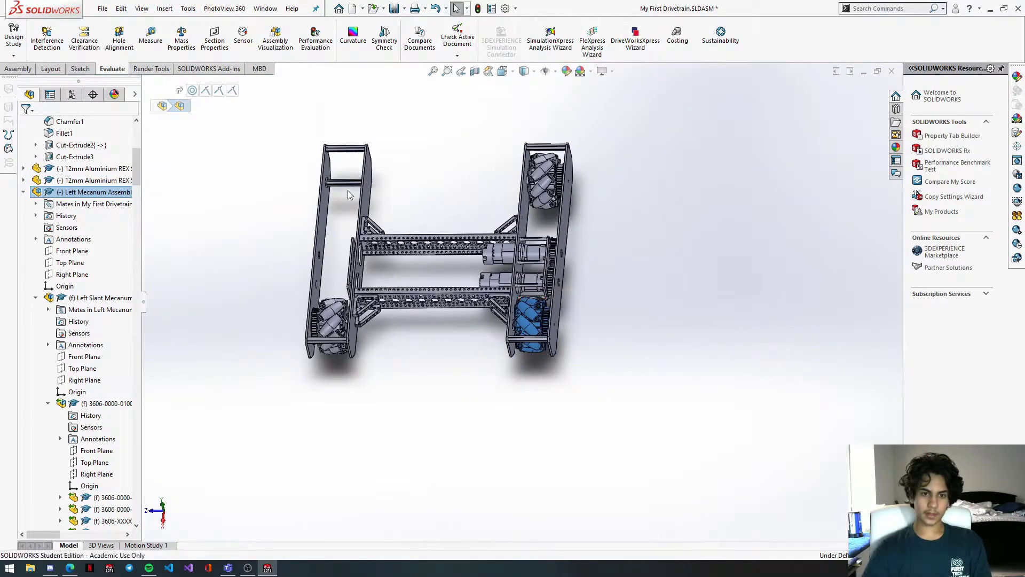
left_click(348, 190)
scroll(347, 190, "down", 5)
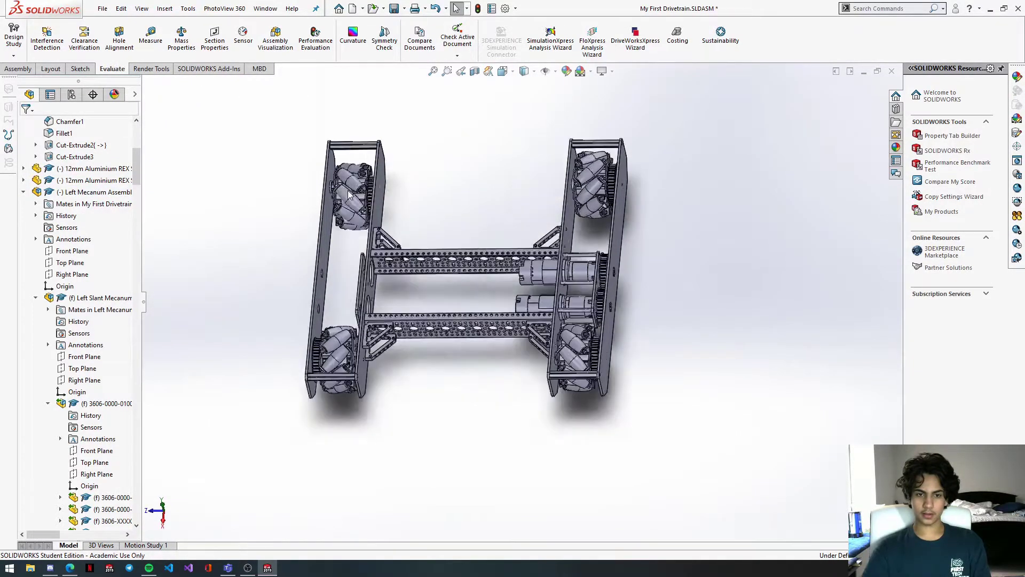
Step: Add a concentric mate between the copied wheel's 12mm ID bearing bore and the 12mm Aluminium REX shaft in that bay
scroll(412, 216, "down", 6)
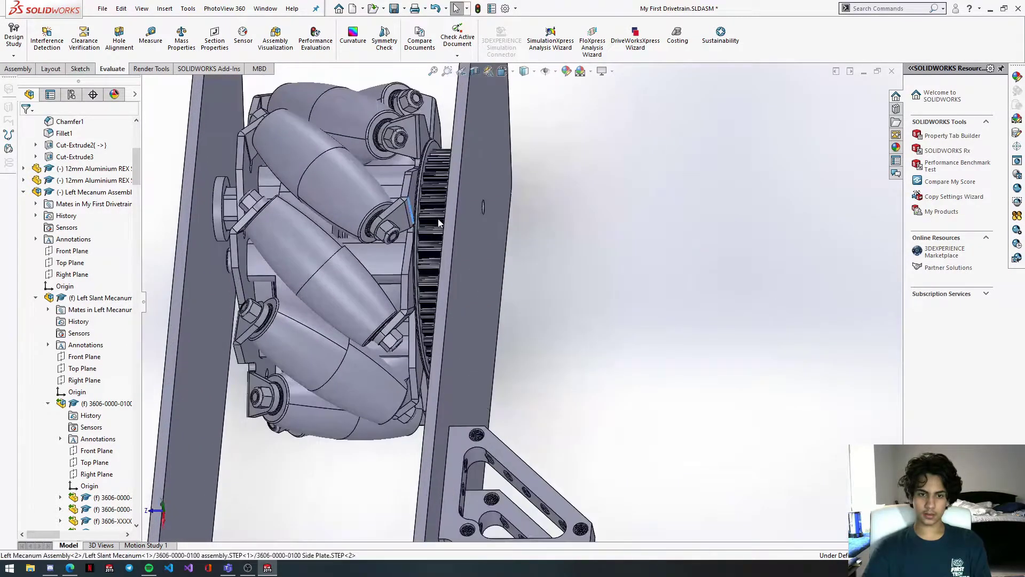
left_click_drag(587, 238, 706, 208)
scroll(711, 197, "down", 1)
middle_click_drag(711, 198, 657, 164)
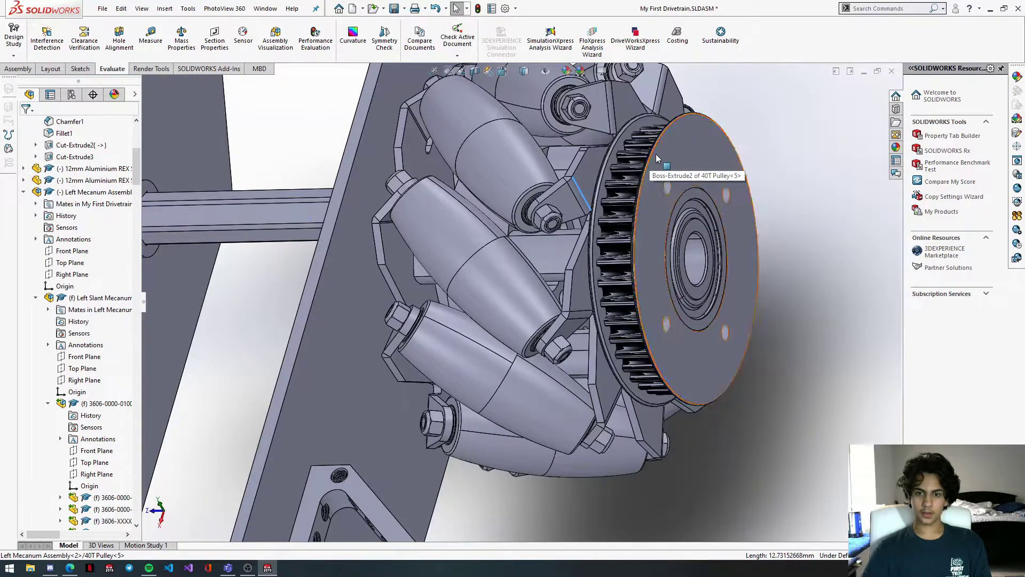
left_click(657, 159)
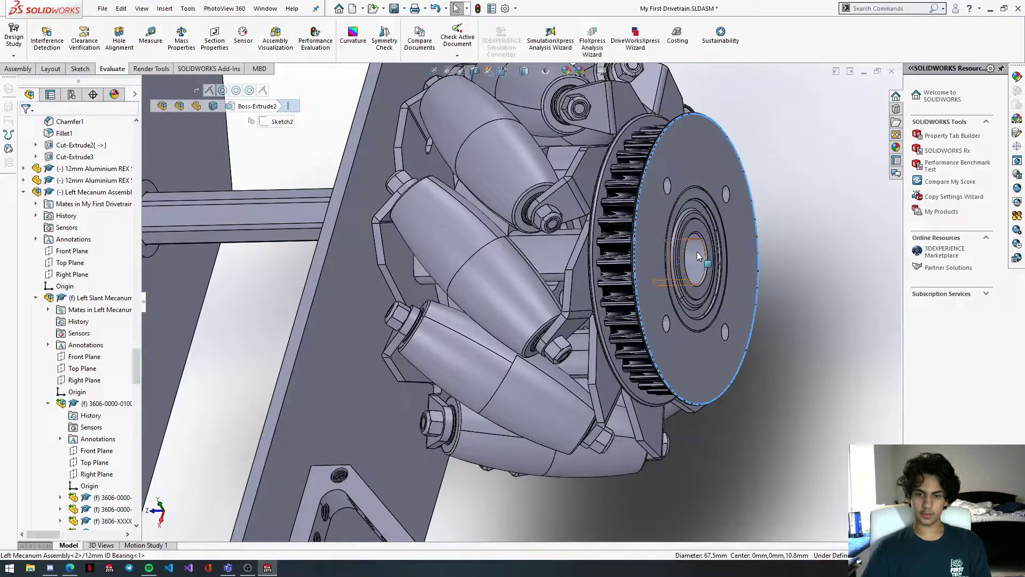
left_click(697, 256)
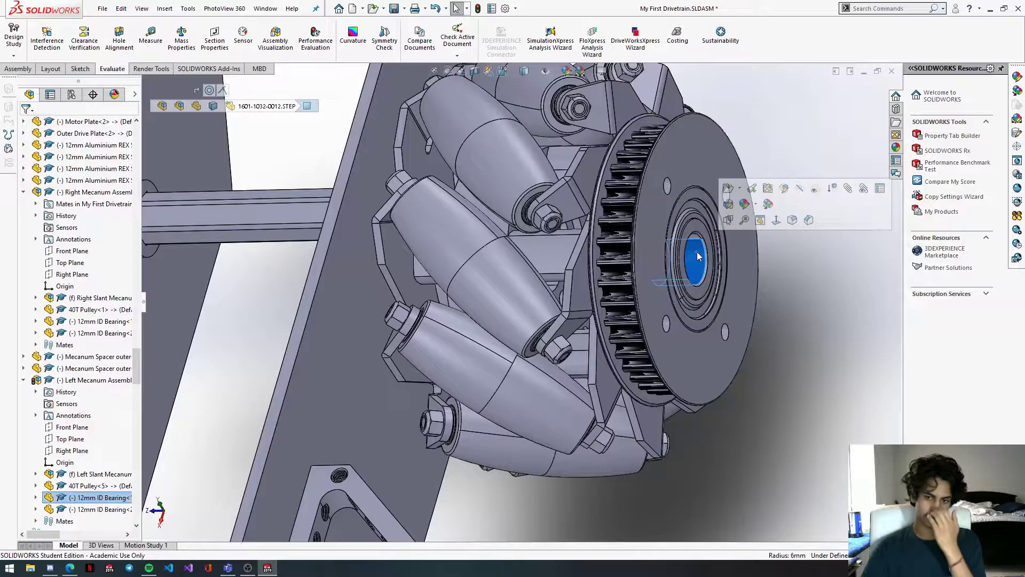
left_click(294, 201, "ctrl")
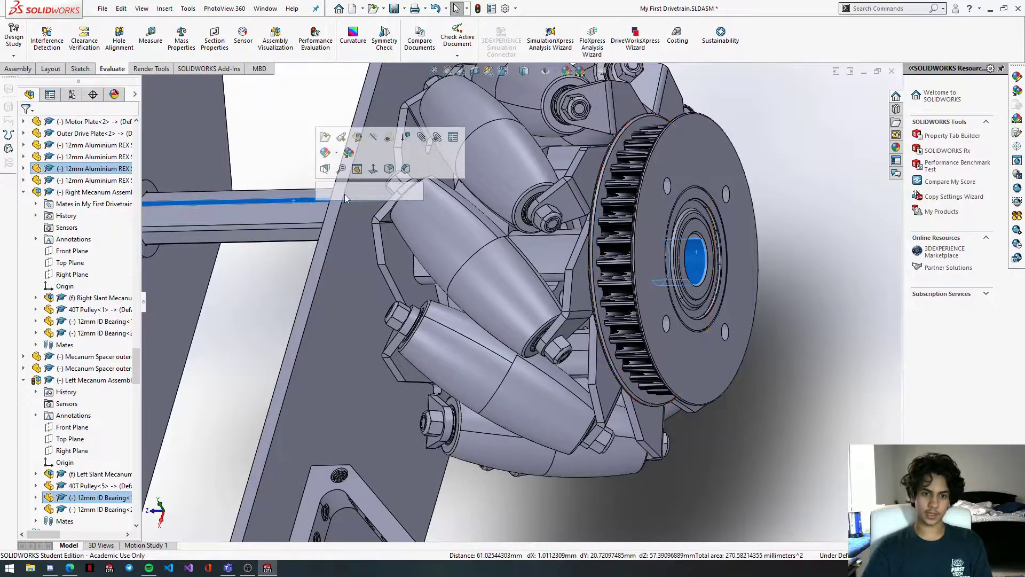
left_click(363, 191)
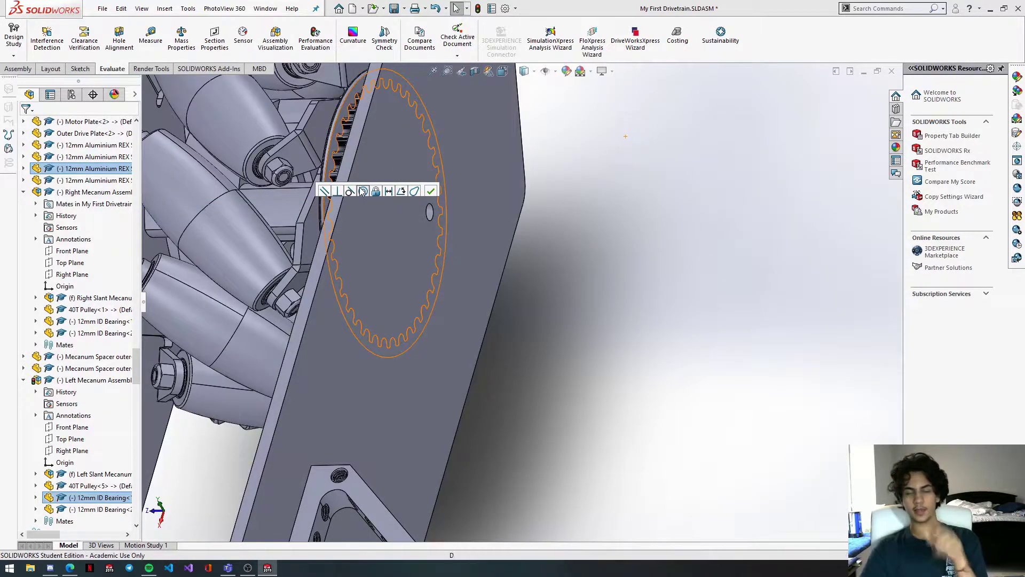
left_click(431, 190)
Step: Slide the copied wheel out along its shaft and mate its pulley-side bearing face coincident with the outer mecanum spacer
left_click(438, 170)
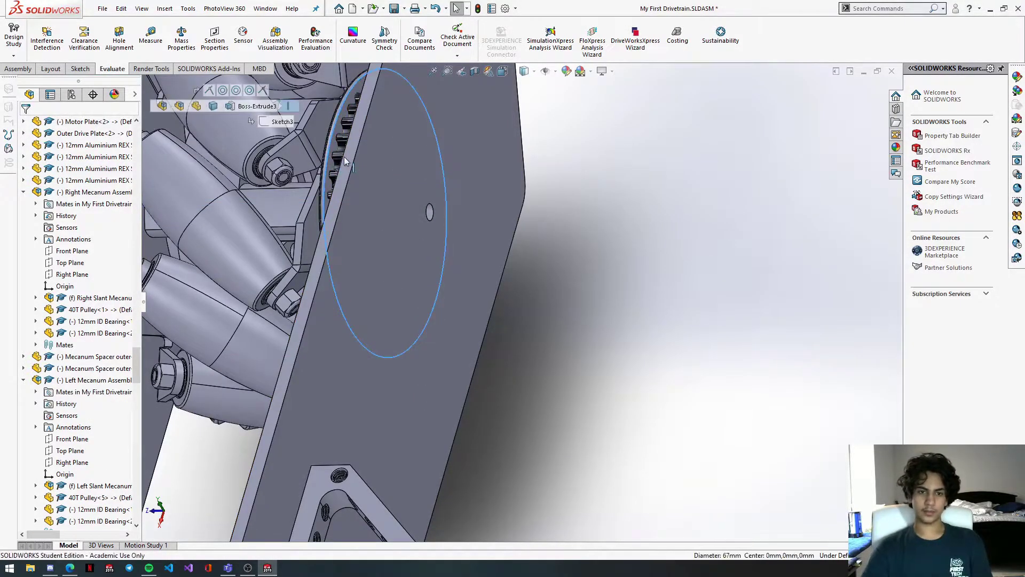
left_click_drag(437, 170, 534, 178)
middle_click_drag(533, 177, 661, 204)
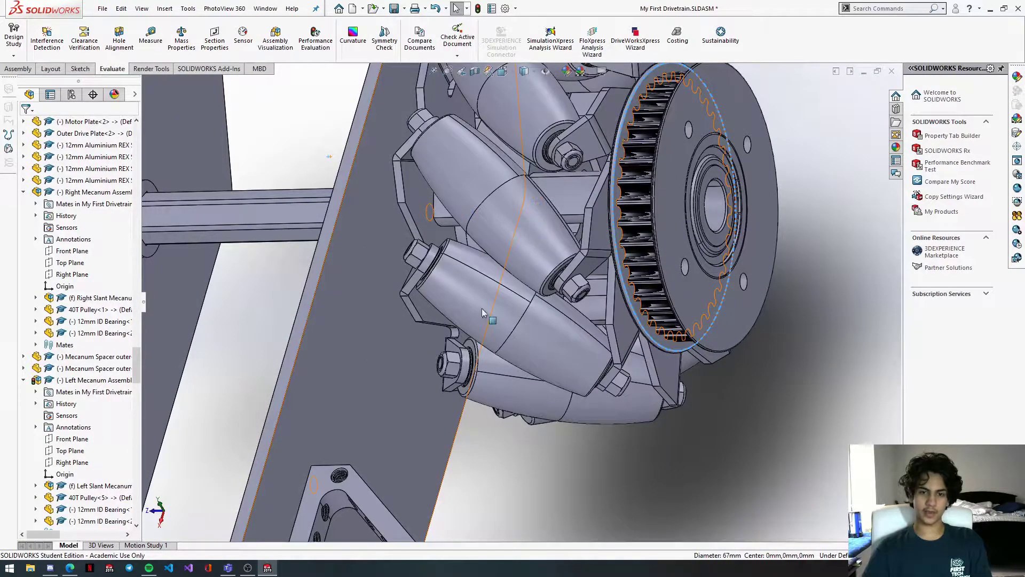
middle_click_drag(425, 348, 435, 355)
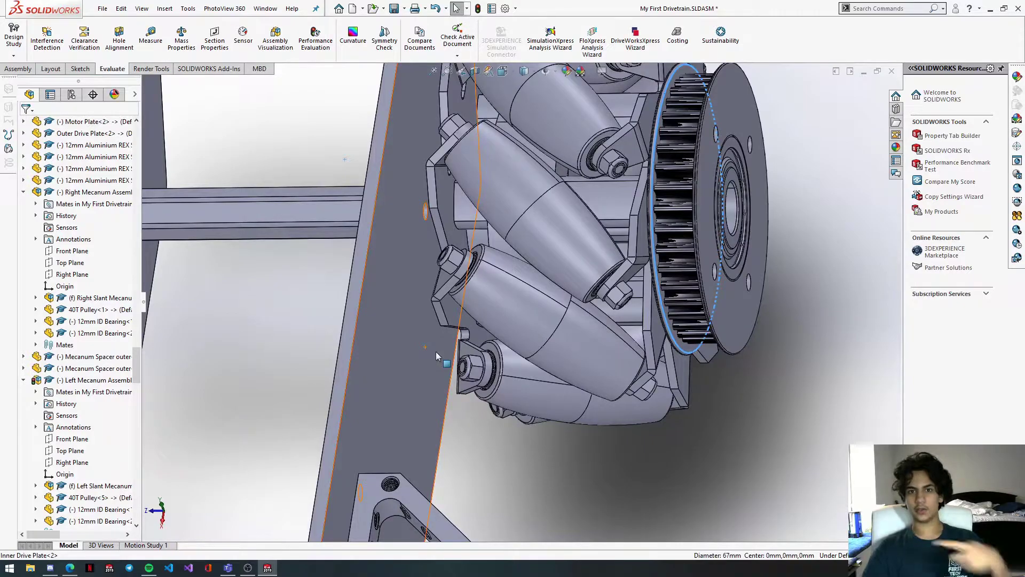
scroll(755, 146, "down", 1)
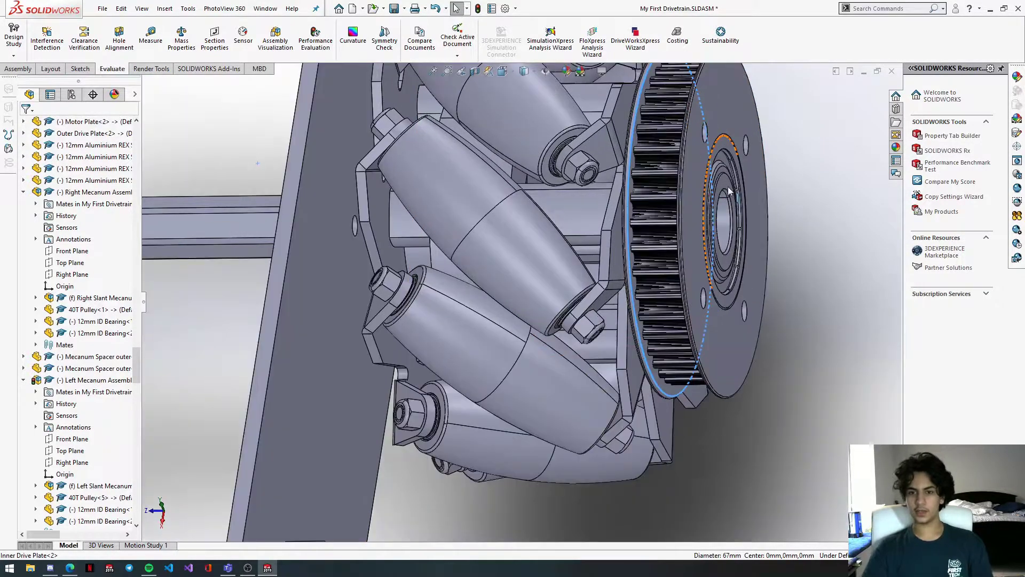
left_click(726, 193)
scroll(443, 265, "up", 5)
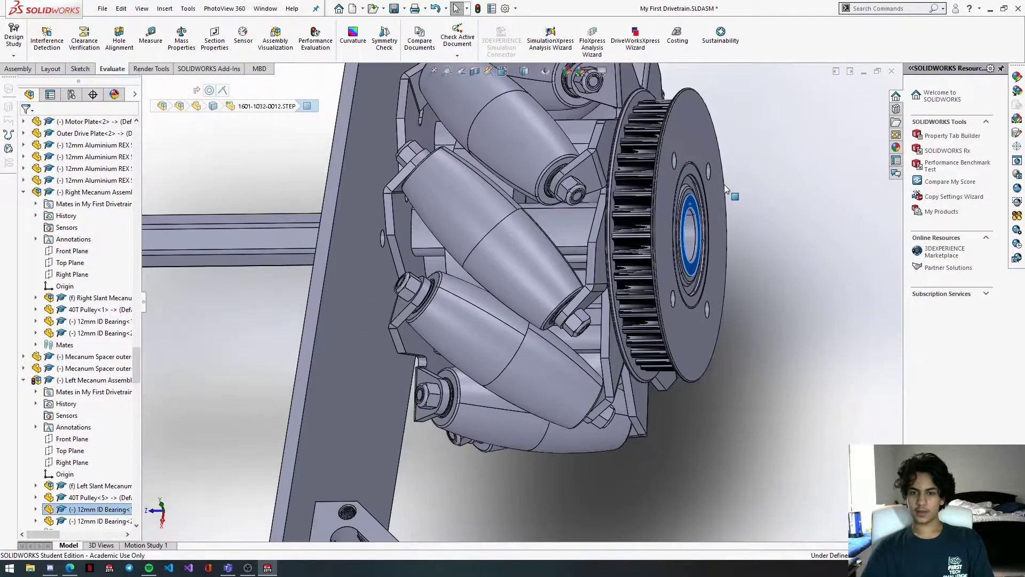
scroll(382, 283, "down", 4)
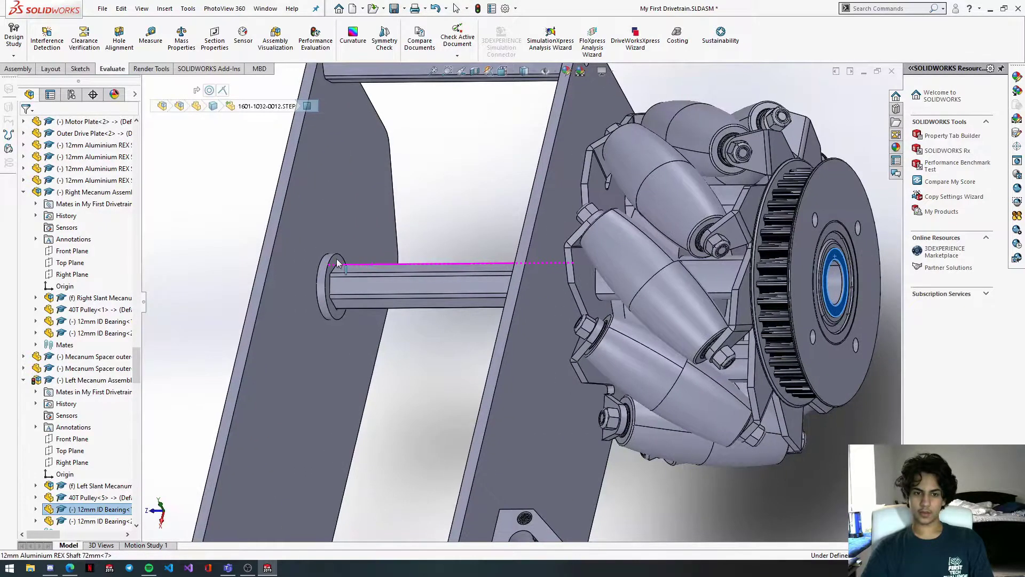
left_click(337, 265, "ctrl")
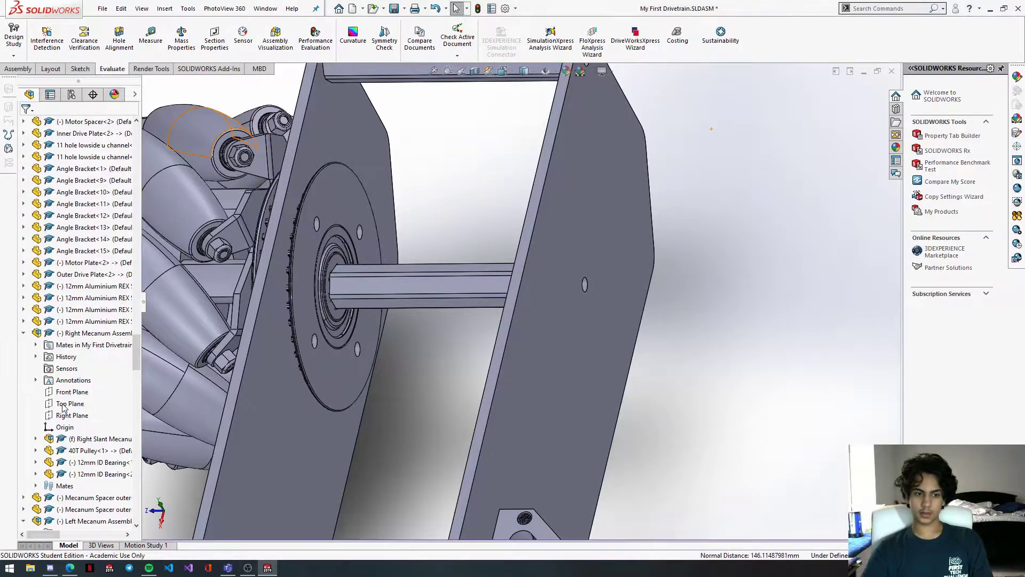
Step: Flip the alignment of the latest coincident mate so the copied wheel sits between the drive plates
scroll(64, 421, "down", 15)
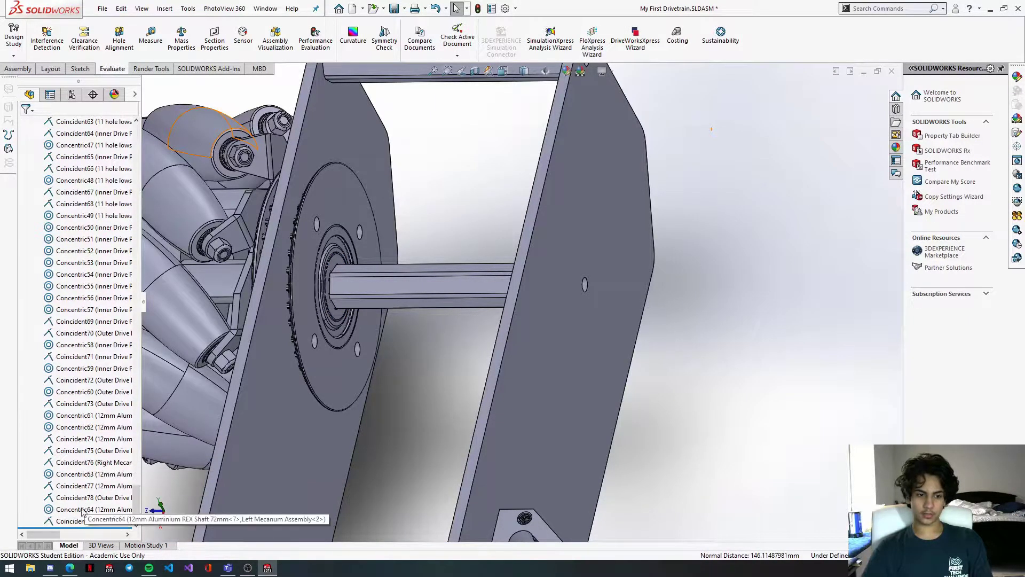
scroll(82, 481, "down", 2)
right_click(83, 521)
left_click(116, 386)
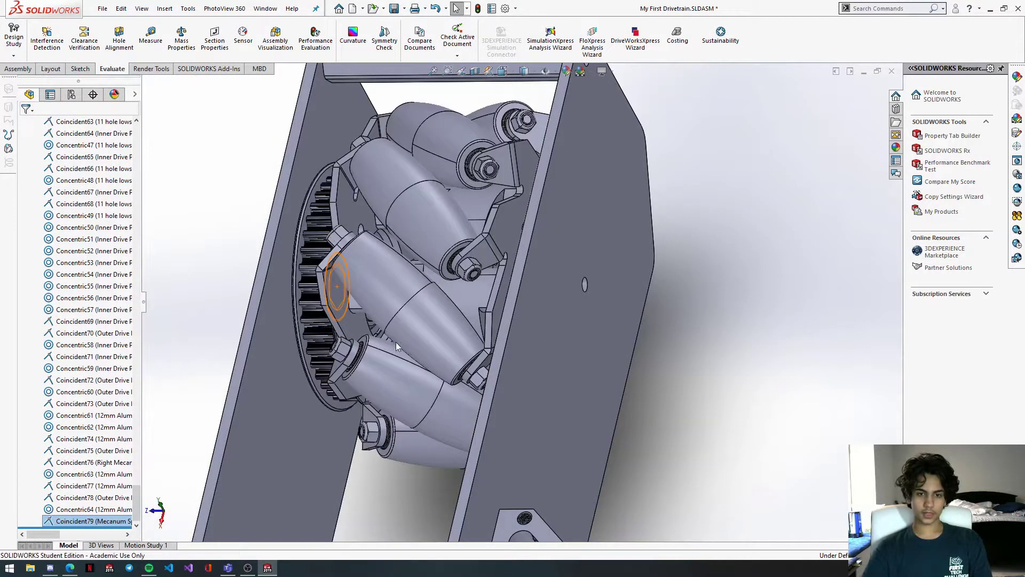
Step: Copy the Mecanum Spacer Inner from the neighbouring wheel and place the copy beside the newly mated left mecanum wheel
scroll(591, 318, "up", 8)
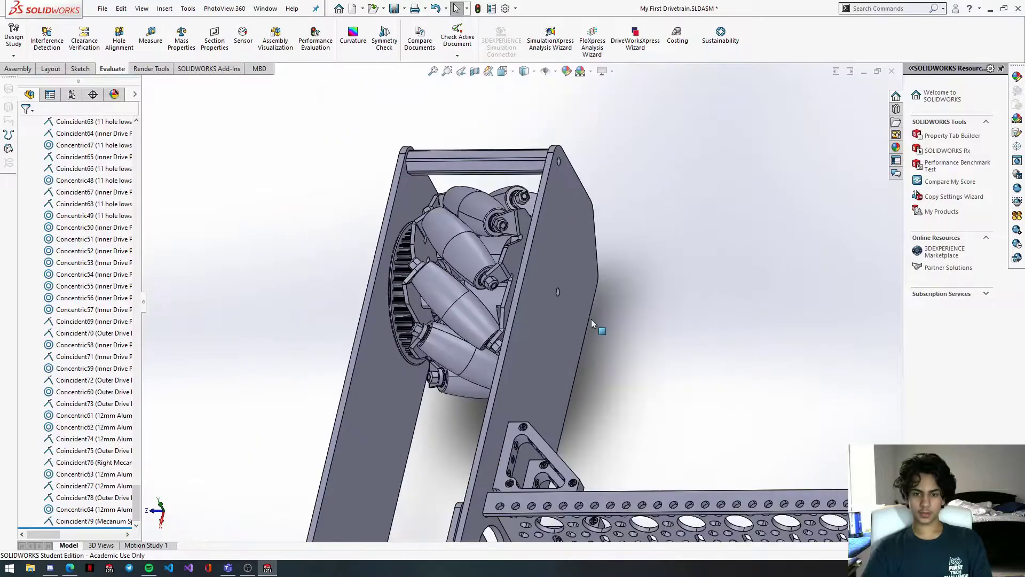
middle_click_drag(609, 375, 617, 395)
scroll(641, 424, "down", 1)
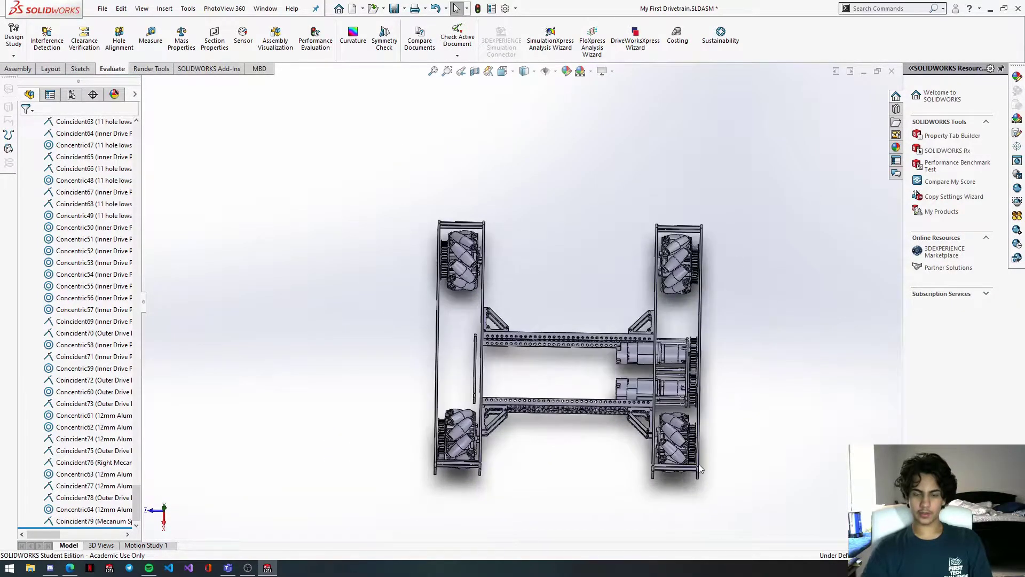
scroll(652, 270, "down", 8)
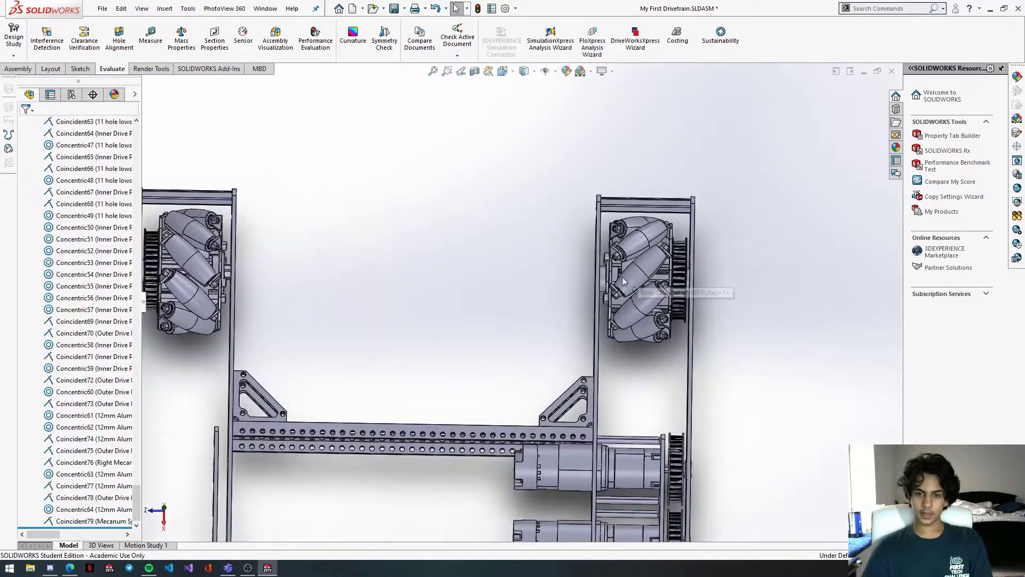
left_click(557, 290)
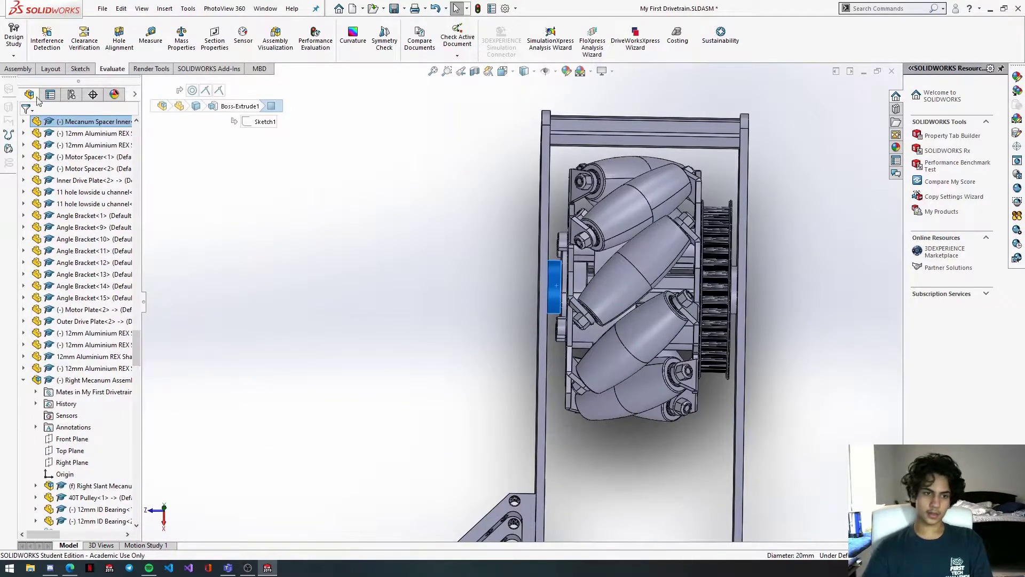
scroll(305, 274, "up", 6)
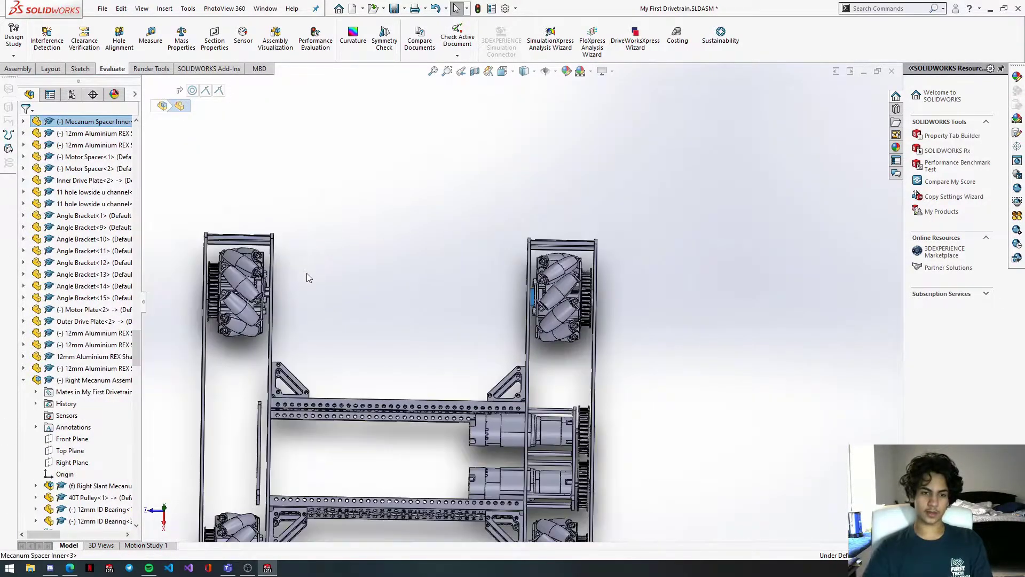
scroll(326, 305, "down", 2)
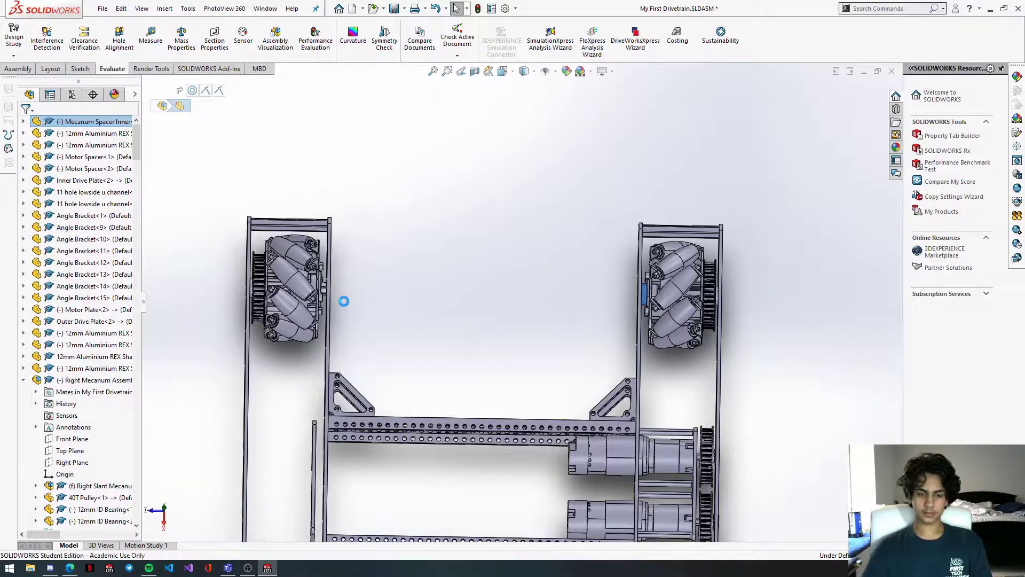
scroll(344, 301, "down", 6)
Step: Add a concentric mate between the copied inner spacer and the new wheel's REX shaft
left_click(380, 300)
scroll(325, 251, "down", 3)
left_click(327, 252, "ctrl")
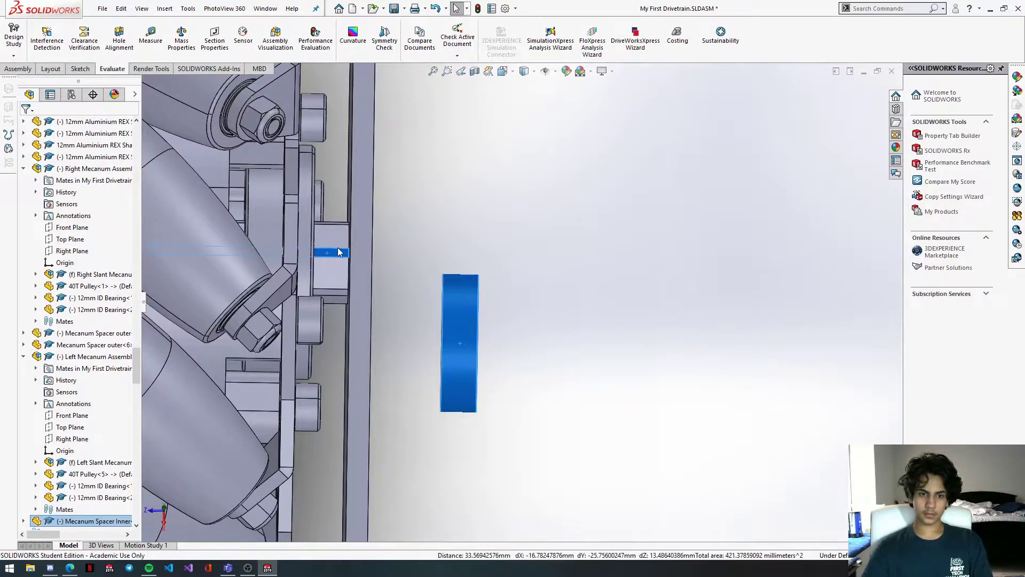
left_click(396, 244)
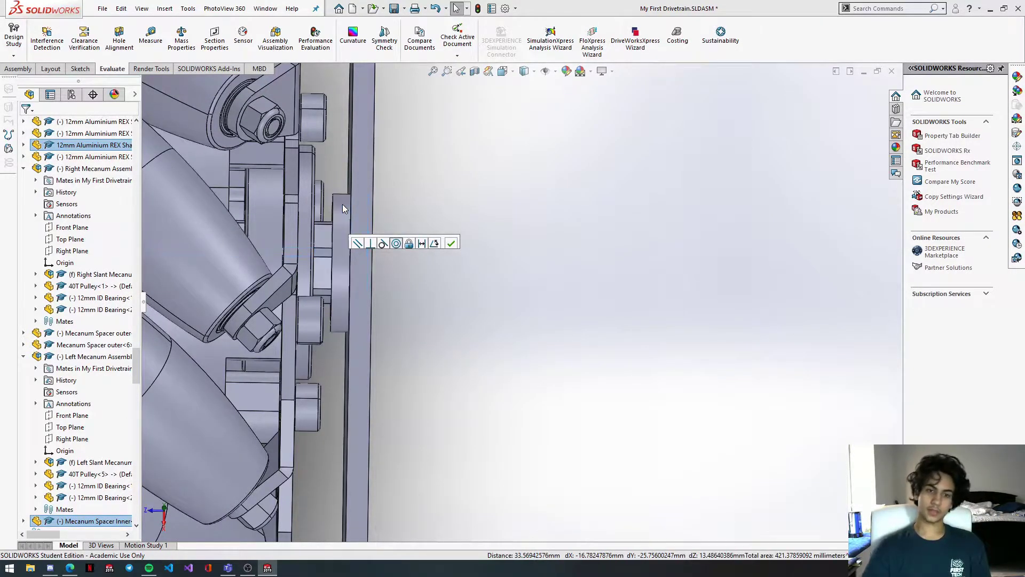
Step: Mate the inner spacer's wheel-side face coincident with the face of the wheel's inner 12mm ID bearing
scroll(360, 218, "down", 5)
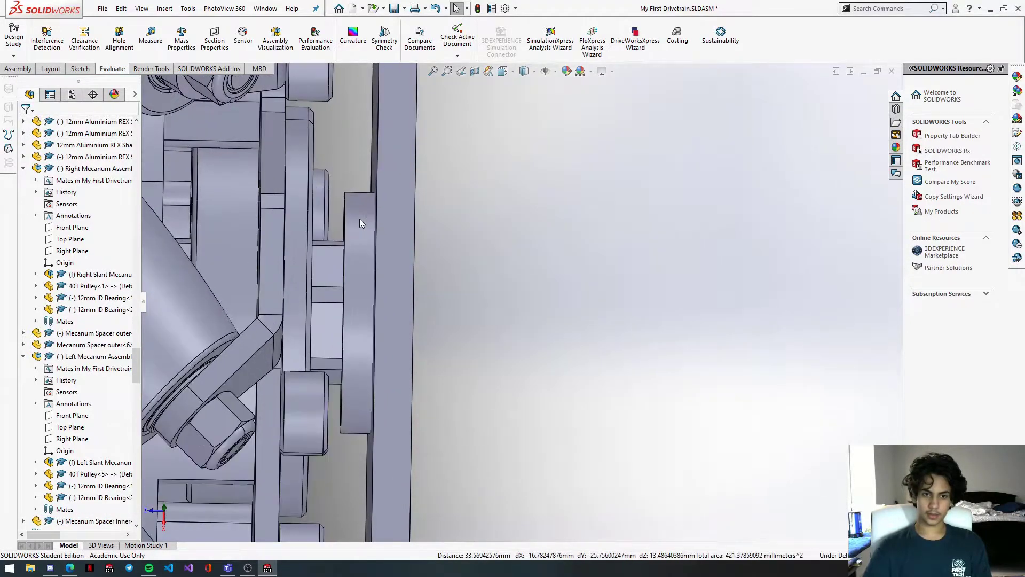
left_click(346, 233)
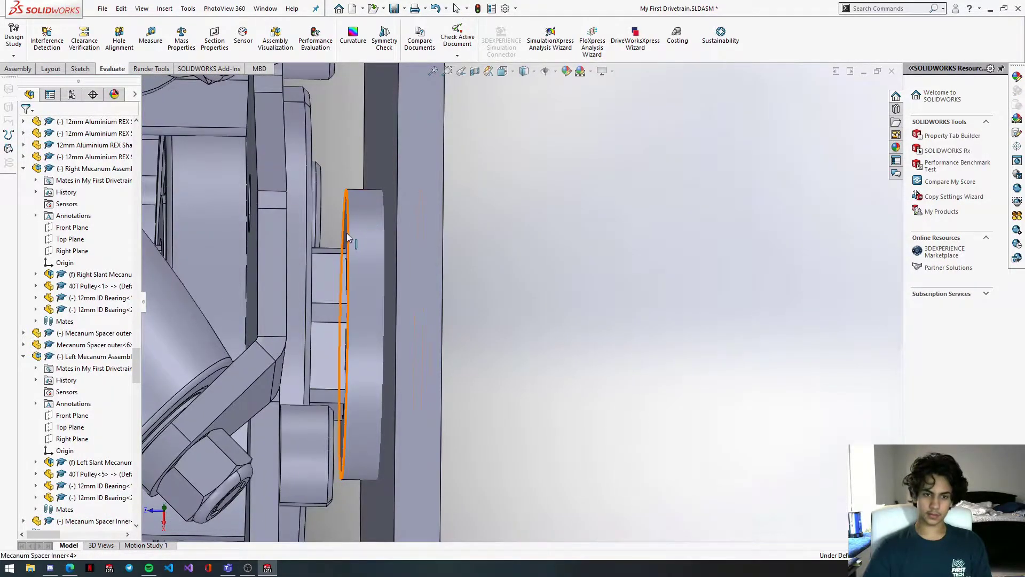
scroll(372, 274, "down", 3)
middle_click_drag(359, 272, 316, 253)
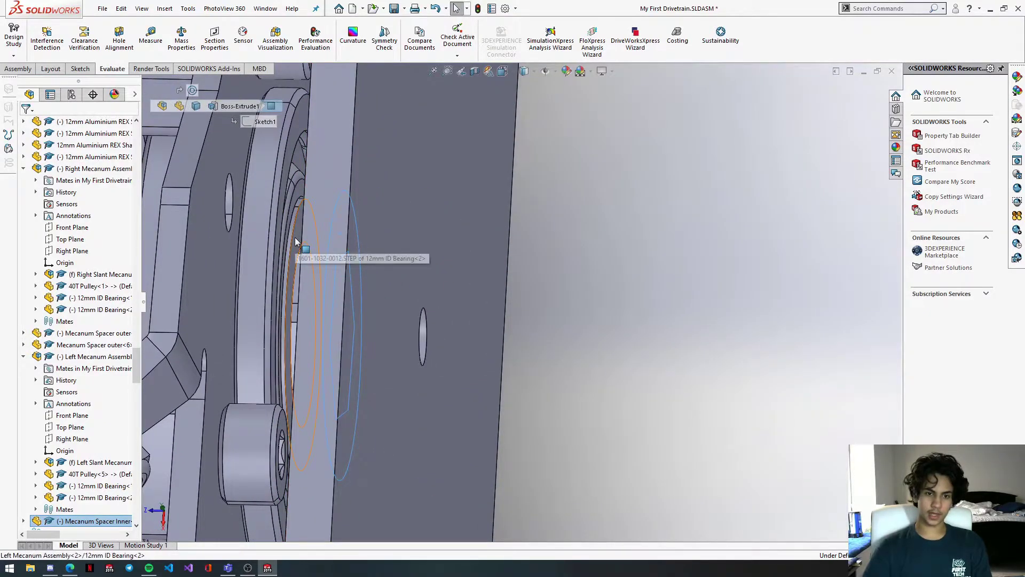
left_click(295, 236)
left_click(324, 227)
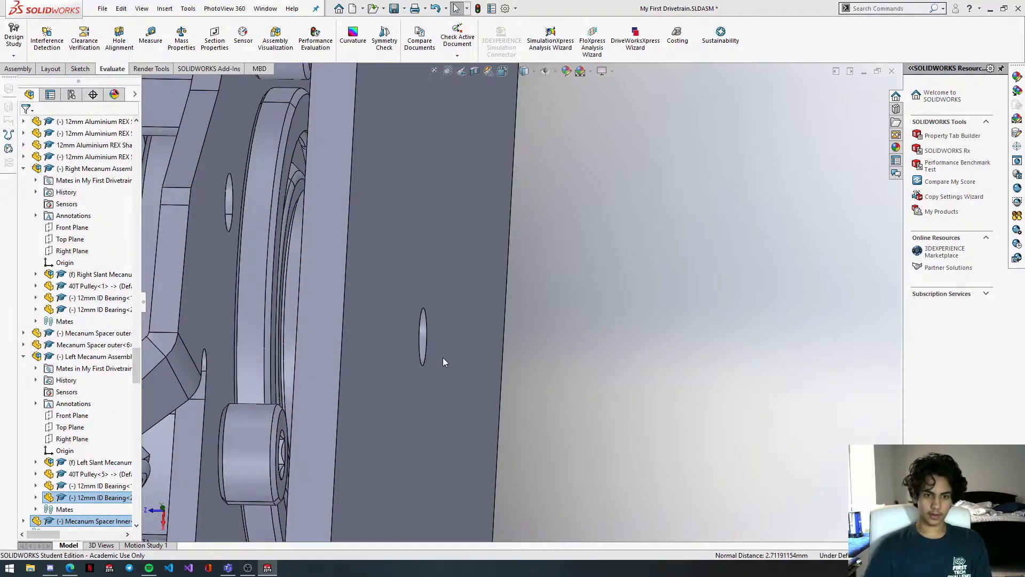
Step: Place another copy of the inner mecanum spacer beside the Right Mecanum Assembly on the side rail without motors
scroll(460, 373, "up", 5)
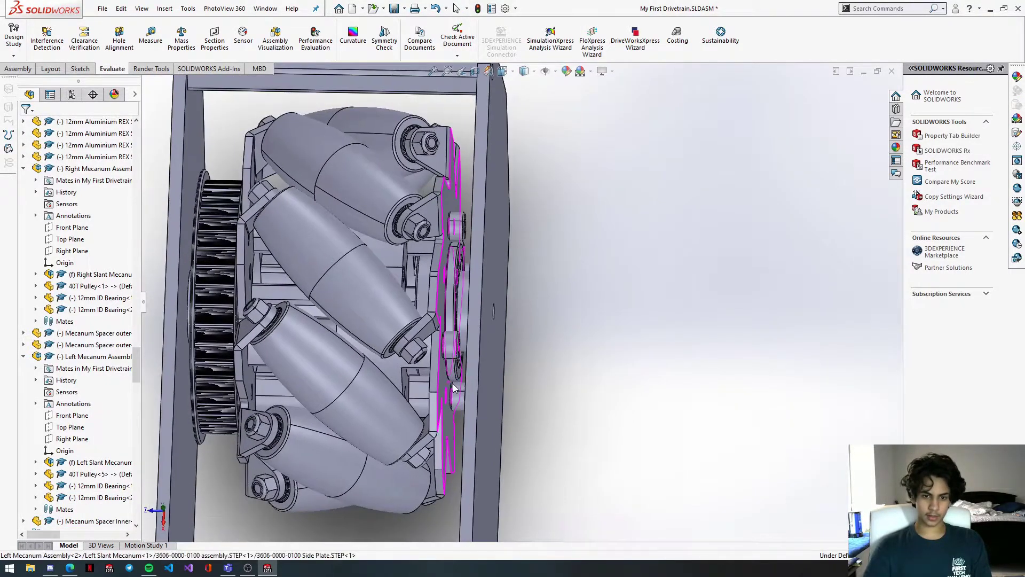
scroll(454, 391, "up", 6)
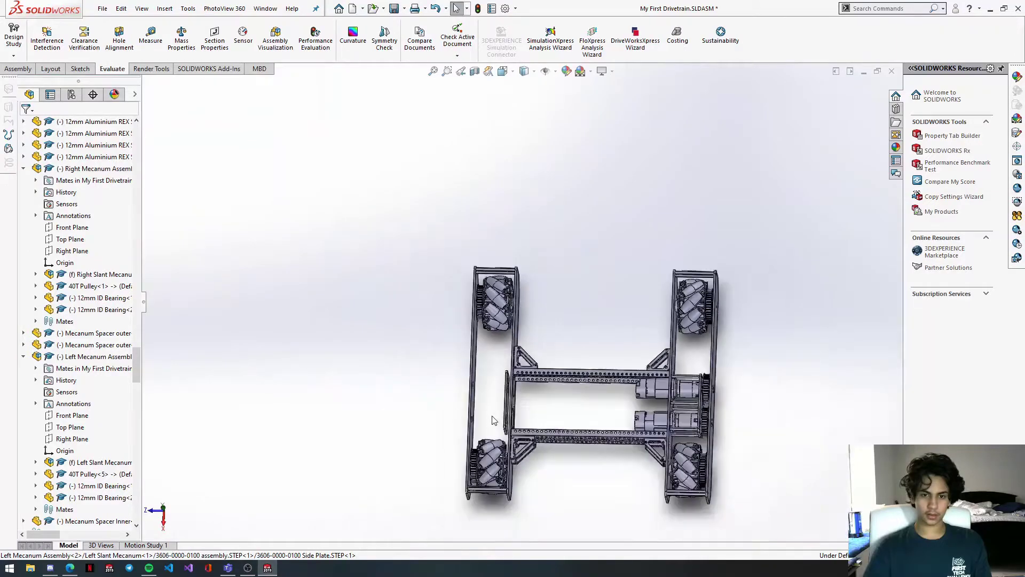
scroll(504, 437, "down", 8)
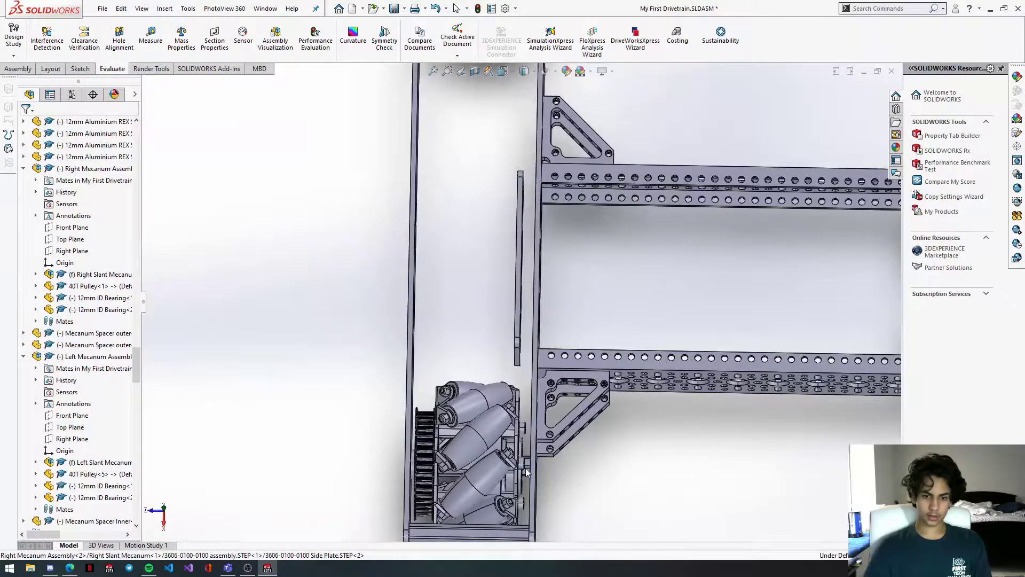
scroll(520, 418, "down", 3)
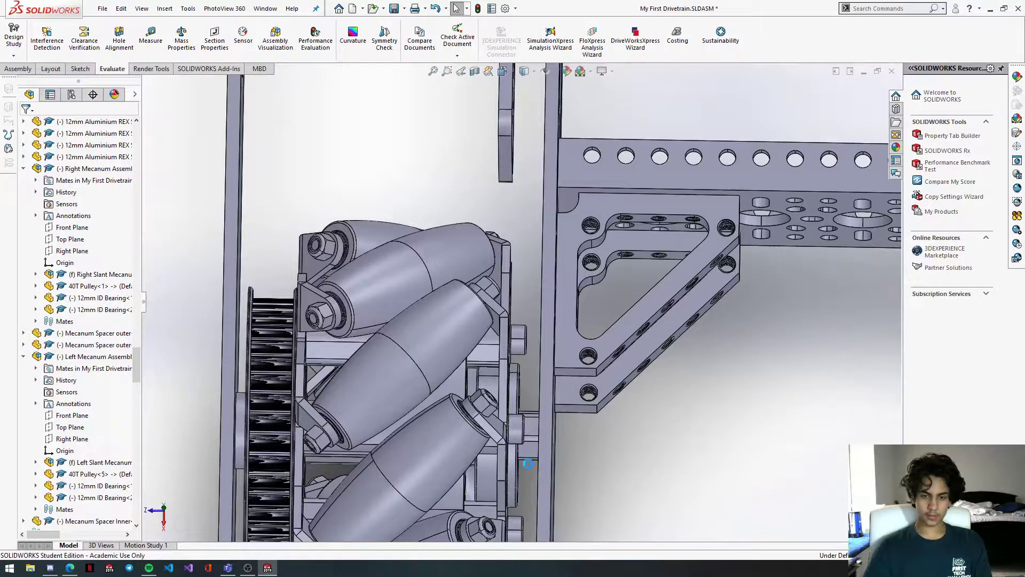
scroll(527, 464, "down", 5)
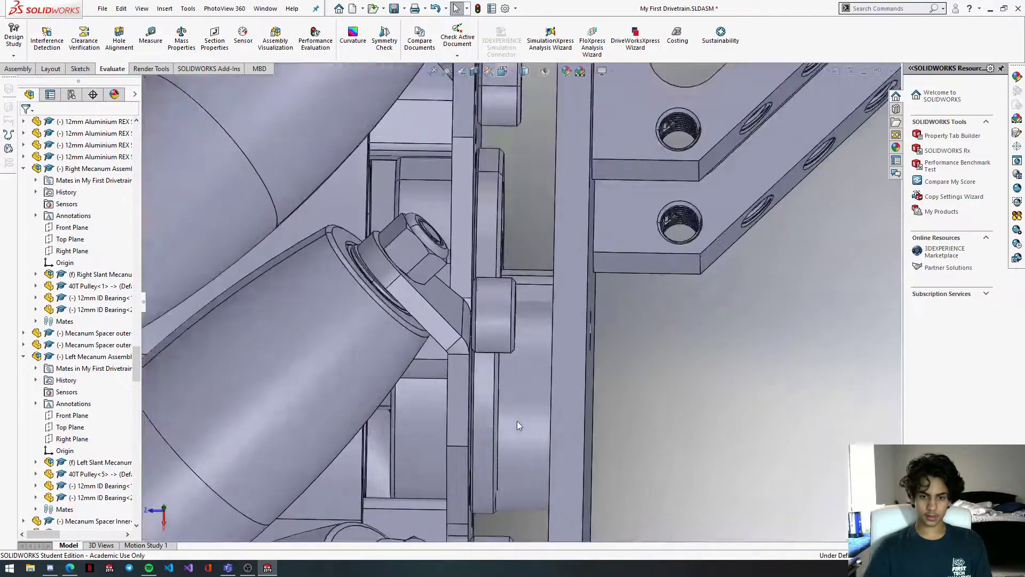
Step: Add a concentric mate between the copied inner mecanum spacer and the right wheel's REX shaft on the side rail without motors
left_click(517, 421)
left_click(540, 277, "ctrl")
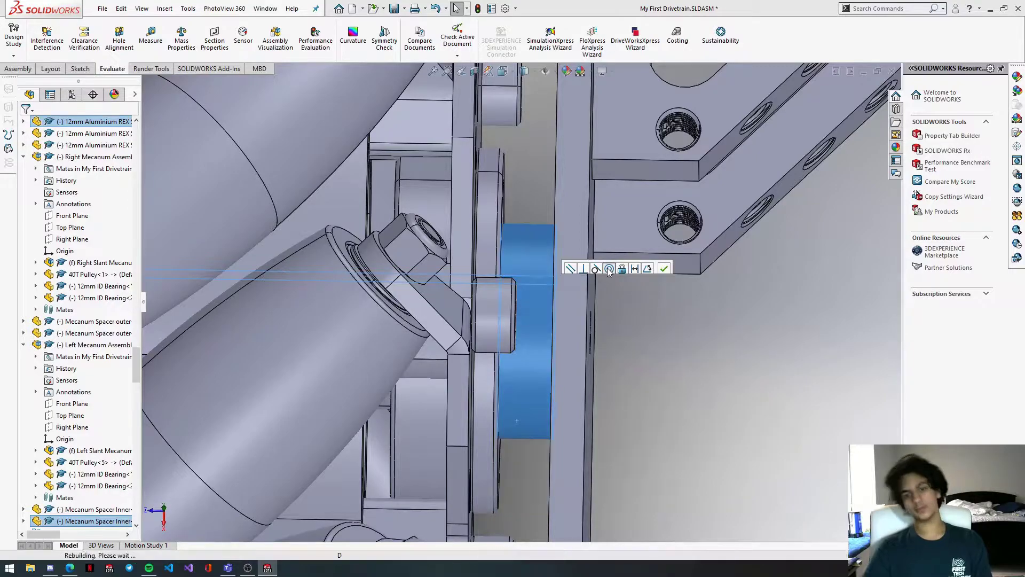
left_click(527, 306)
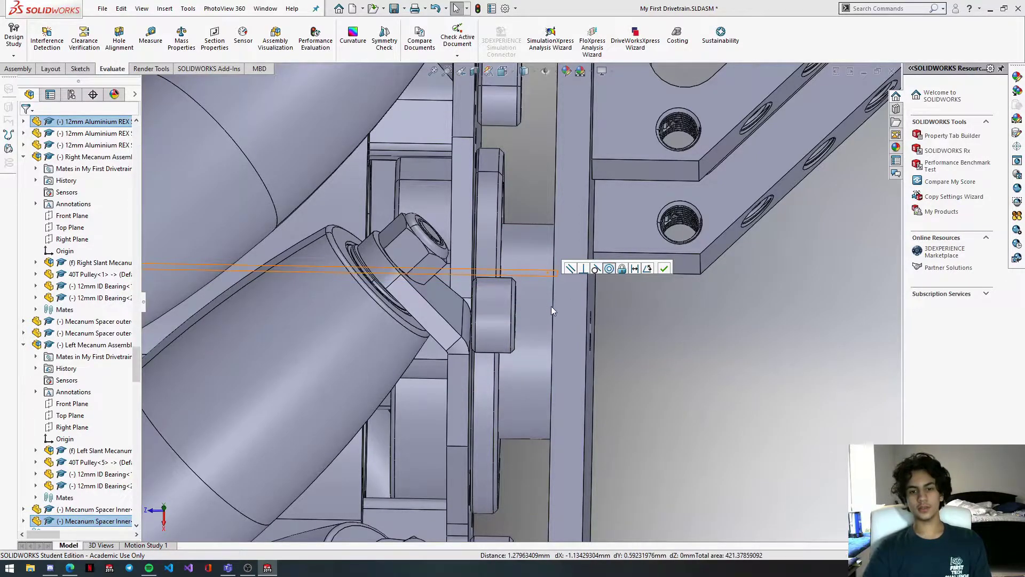
Step: Mate the inner spacer's plate-side face coincident with the face of the Inner Drive Plate
left_click_drag(606, 304, 644, 284)
middle_click_drag(643, 284, 561, 194)
left_click(551, 241)
left_click(562, 195, "ctrl")
left_click(568, 194)
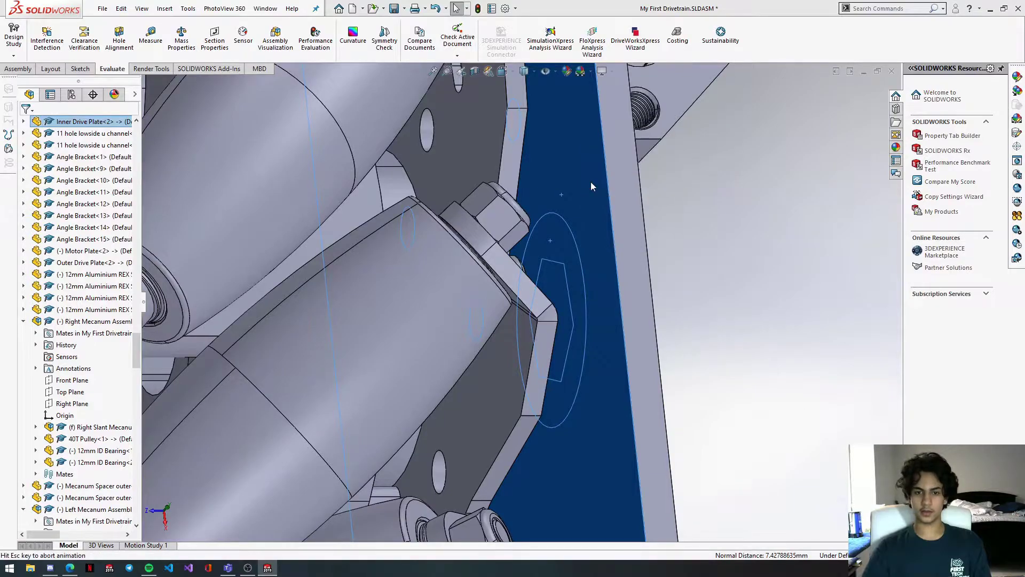
key("Escape")
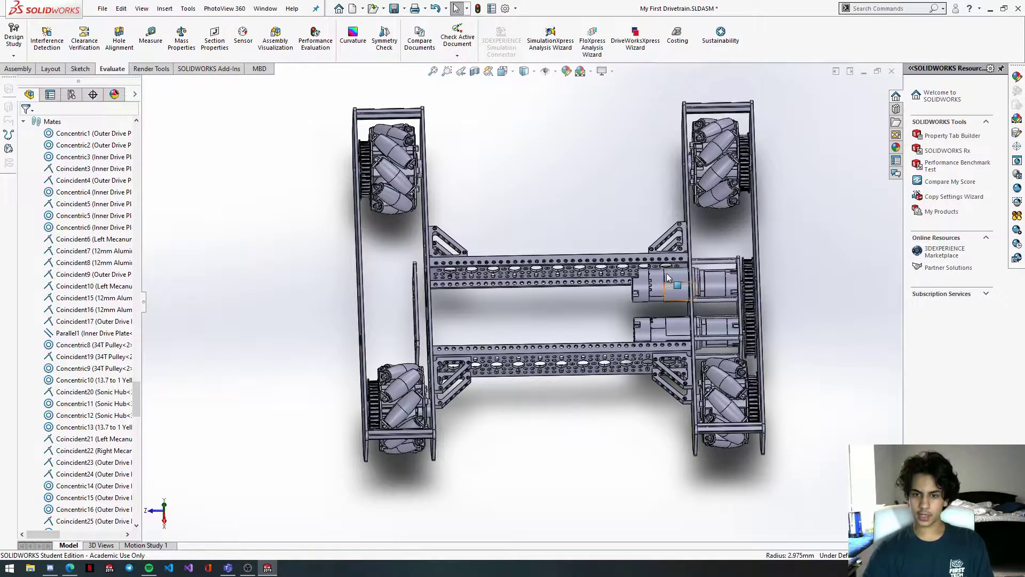
Step: Copy a 50mm Standoff from between the motors and place the copy beside the motor plate in the side rail without motors
middle_click_drag(657, 277, 769, 339)
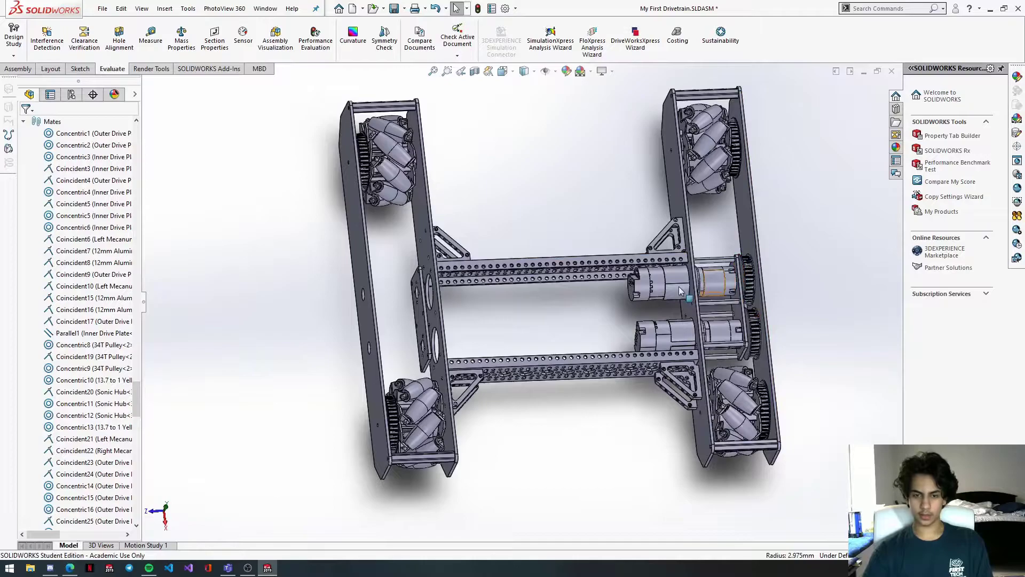
scroll(669, 298, "down", 3)
scroll(748, 297, "down", 2)
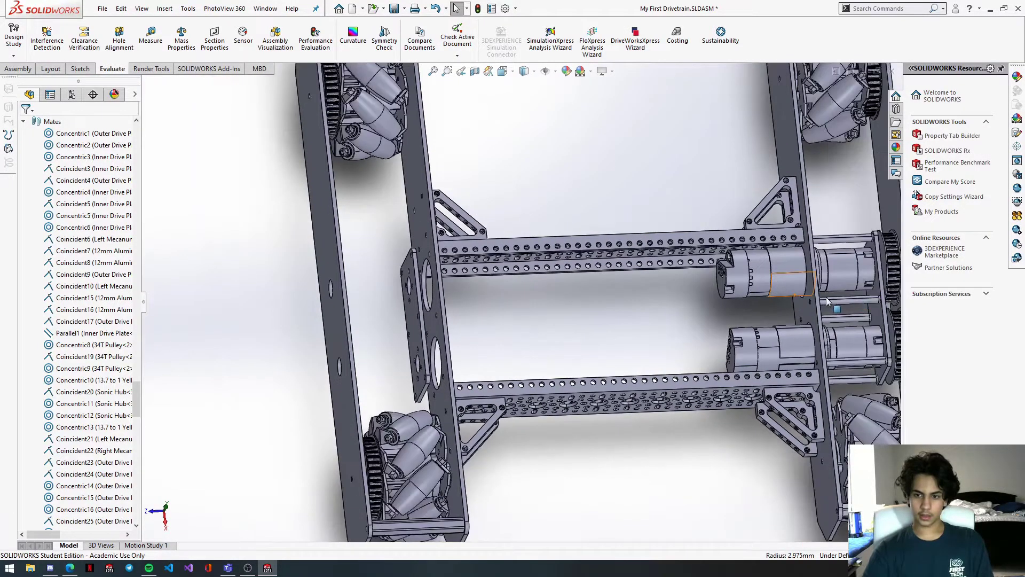
scroll(823, 310, "down", 3)
left_click(818, 306)
scroll(678, 306, "up", 5)
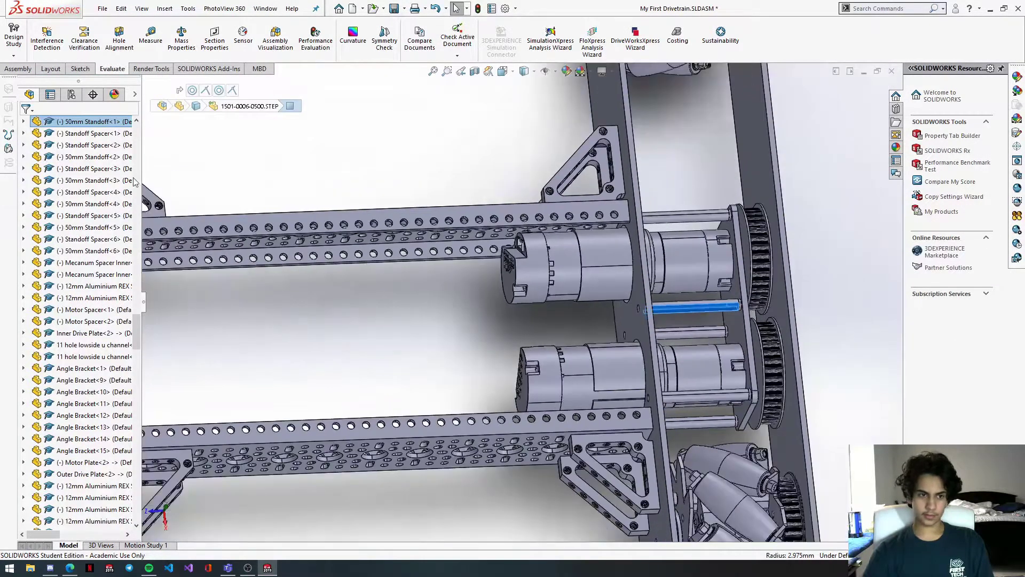
left_click(177, 336)
scroll(176, 337, "down", 2)
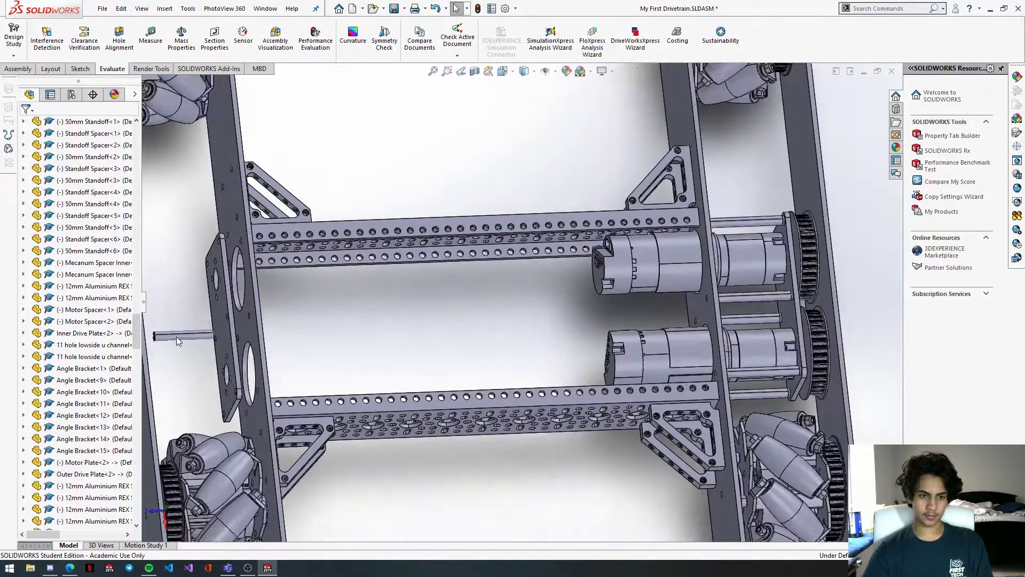
Step: Add a concentric mate between the copied 50mm standoff and the small hole between the large motor cutouts in the Inner Drive Plate
scroll(307, 331, "down", 2)
scroll(281, 335, "down", 2)
scroll(251, 310, "down", 2)
left_click(251, 311)
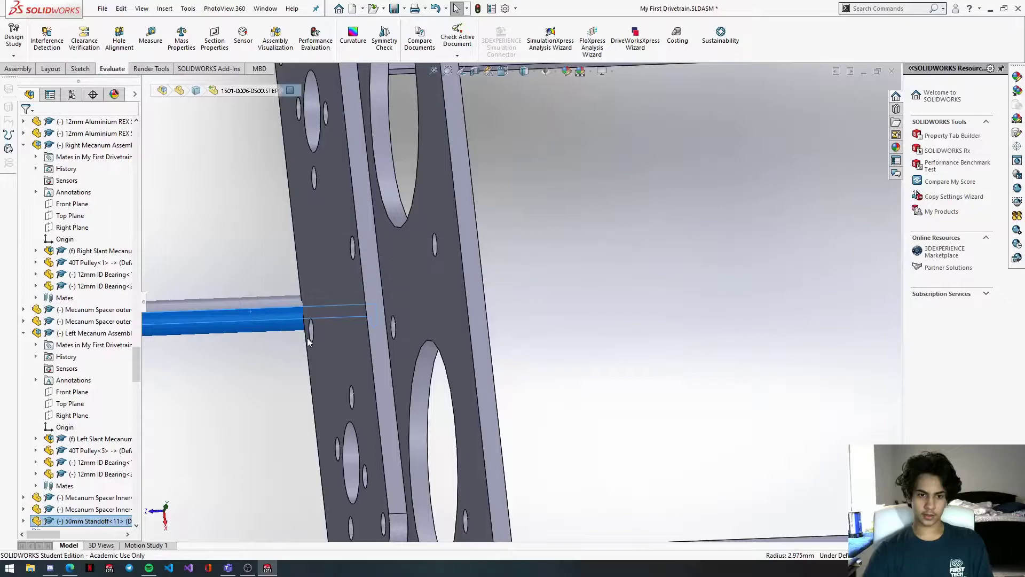
scroll(518, 279, "up", 3)
scroll(467, 277, "down", 2)
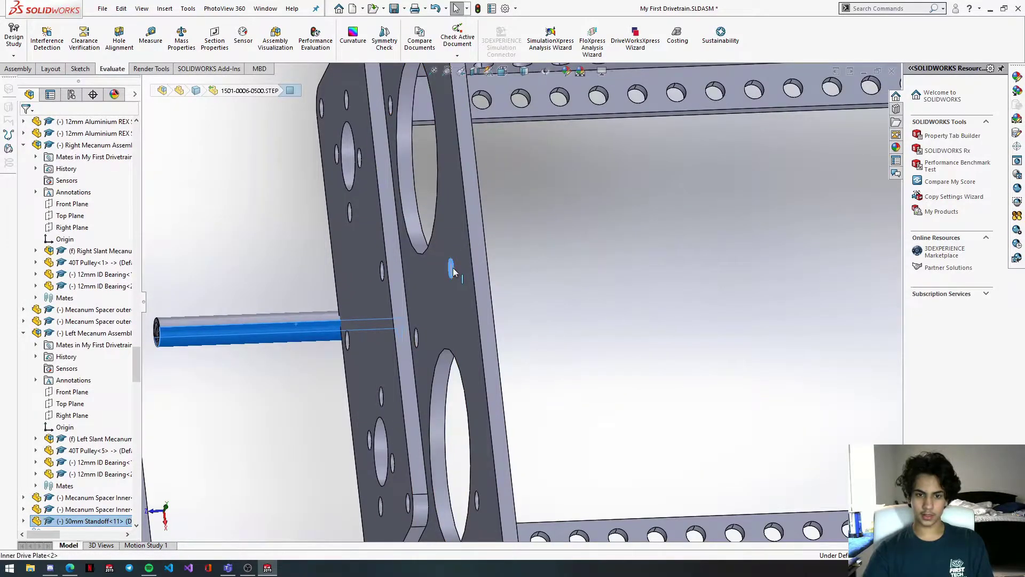
left_click(452, 268, "ctrl")
left_click(496, 259)
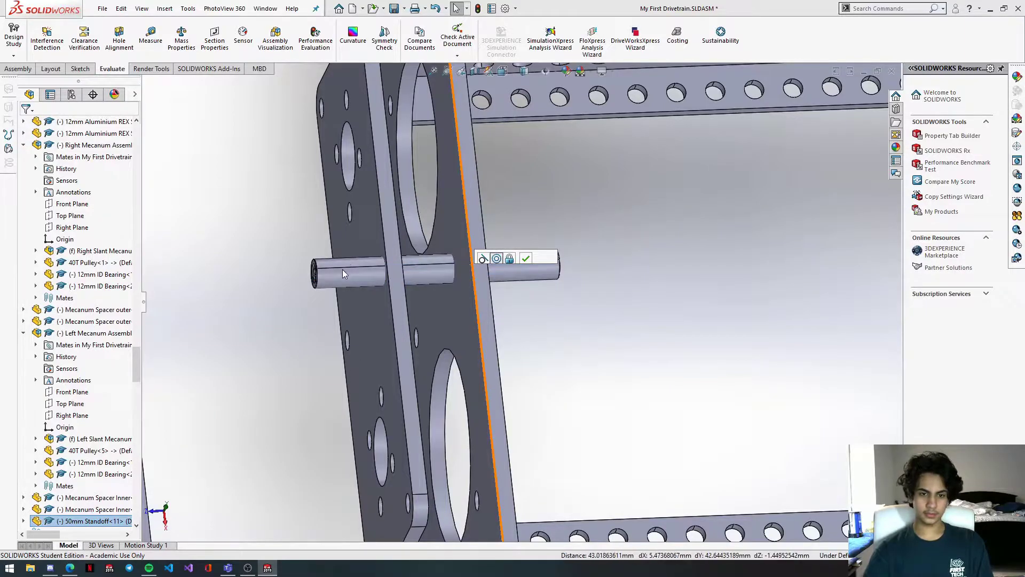
Step: Mate the copied standoff's end face coincident with the inner face of the Motor Plate
scroll(339, 271, "down", 5)
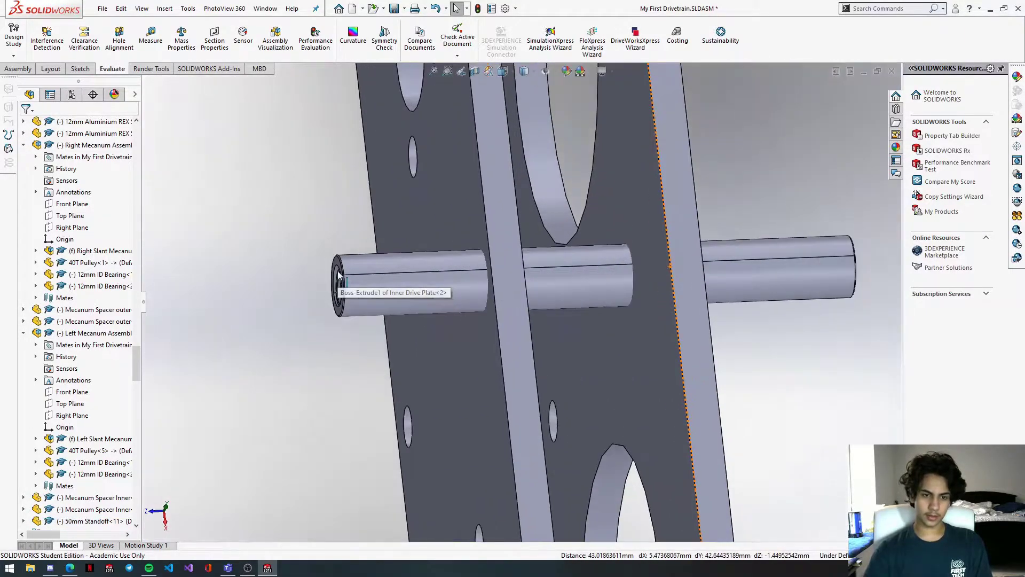
left_click(576, 280)
middle_click_drag(576, 279, 553, 240)
left_click(553, 239, "ctrl")
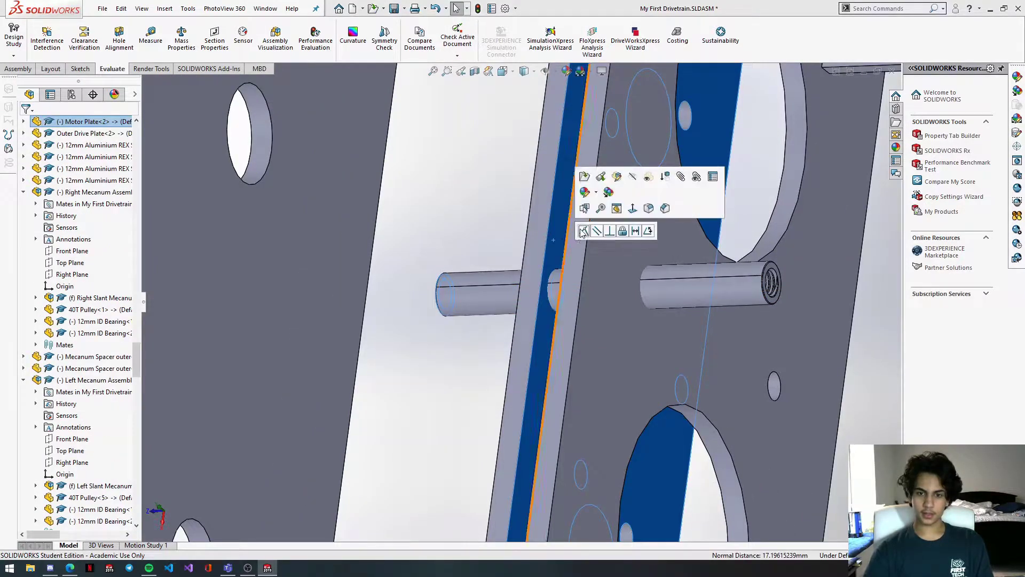
left_click(582, 230)
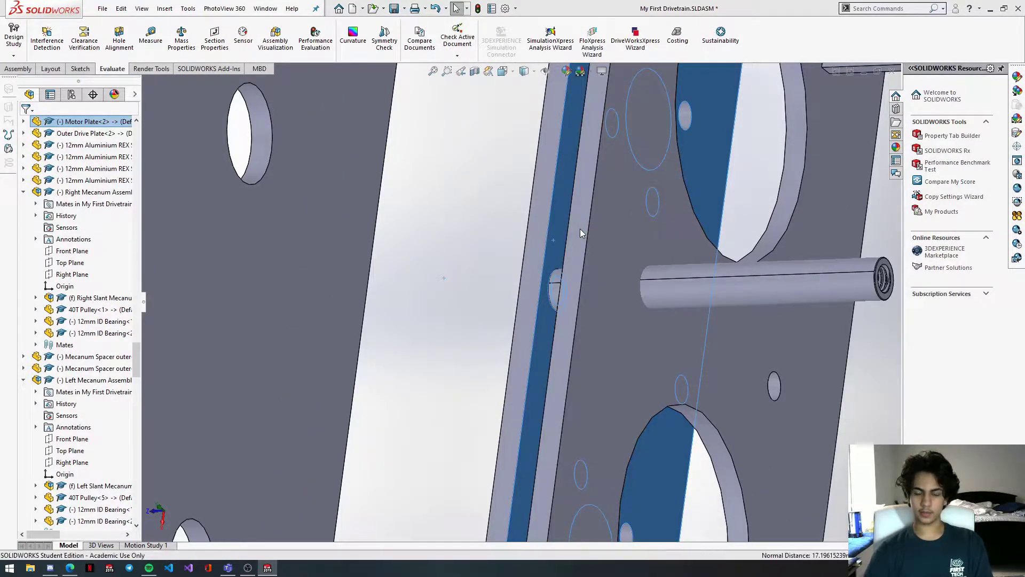
Step: Mate the standoff's other end face coincident with the face of the Inner Drive Plate
left_click(884, 269)
middle_click_drag(721, 267, 761, 266)
scroll(603, 272, "up", 2)
middle_click_drag(604, 272, 572, 318)
left_click(571, 319, "ctrl")
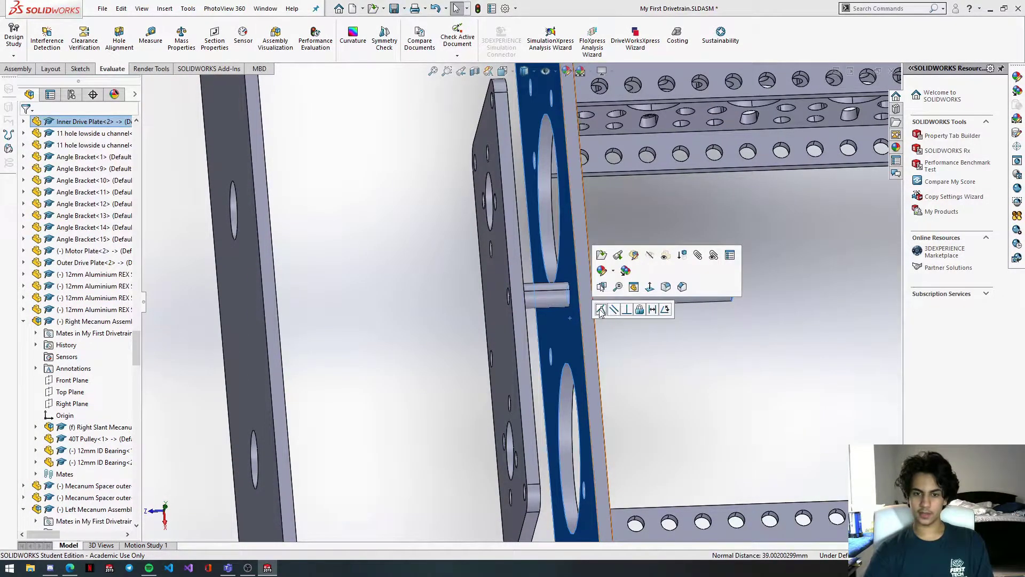
left_click(600, 309)
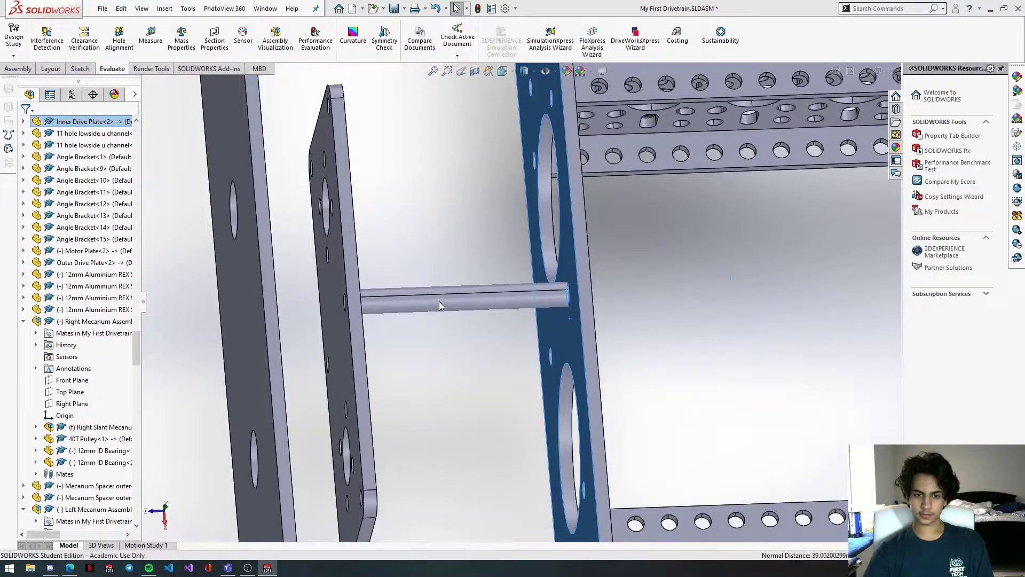
Step: Delete the coincident mate between the 50mm standoff and the Motor Plate
left_click(389, 313)
scroll(377, 308, "down", 3)
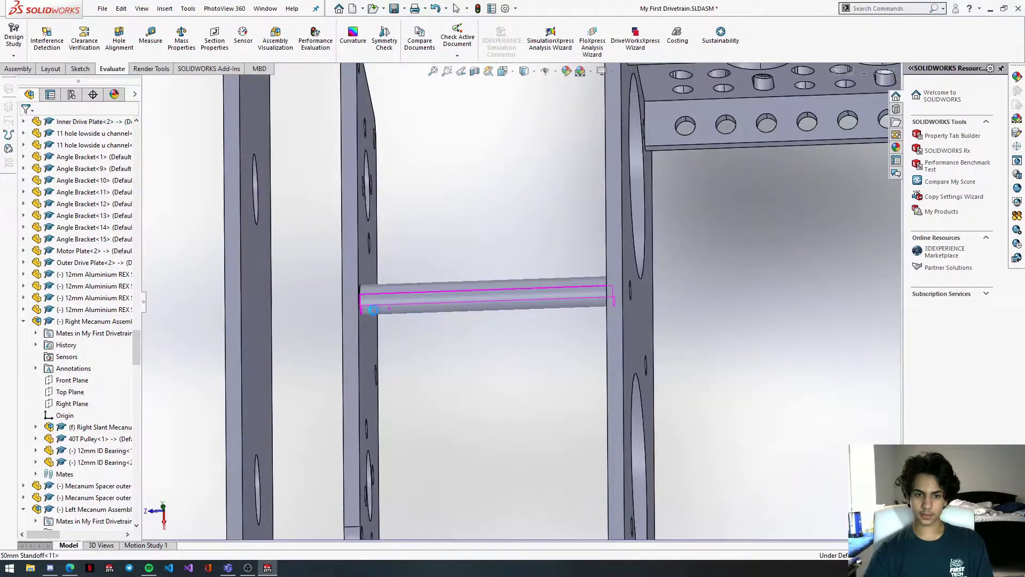
scroll(395, 320, "down", 2)
left_click(399, 294)
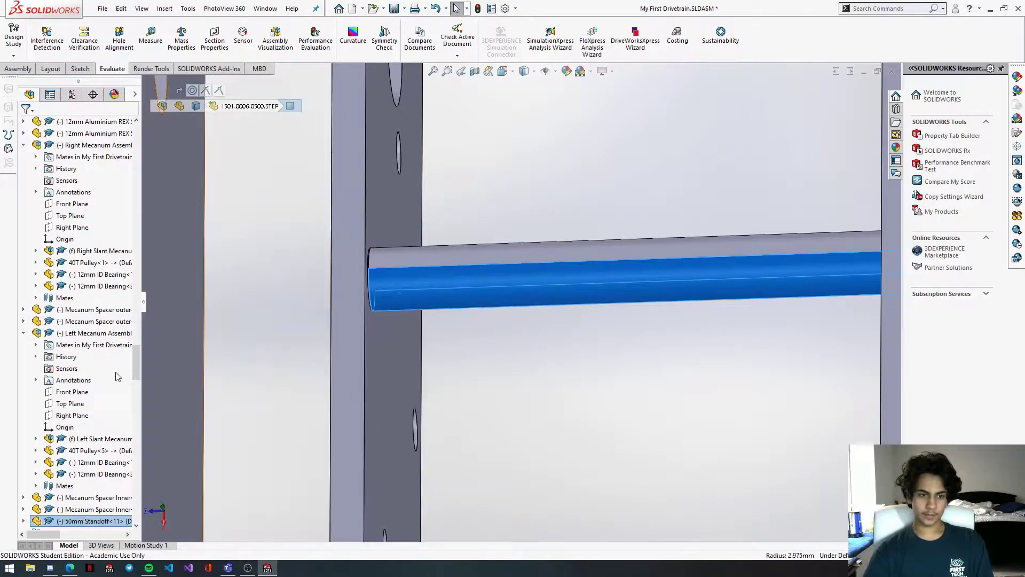
left_click(23, 274)
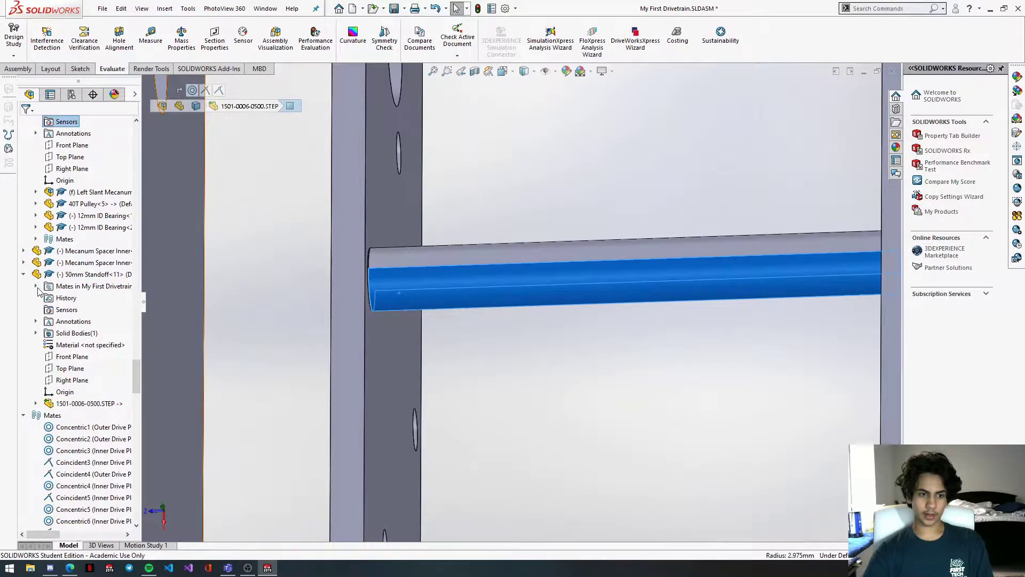
left_click(36, 286)
left_click(88, 310)
middle_click_drag(405, 235, 438, 292)
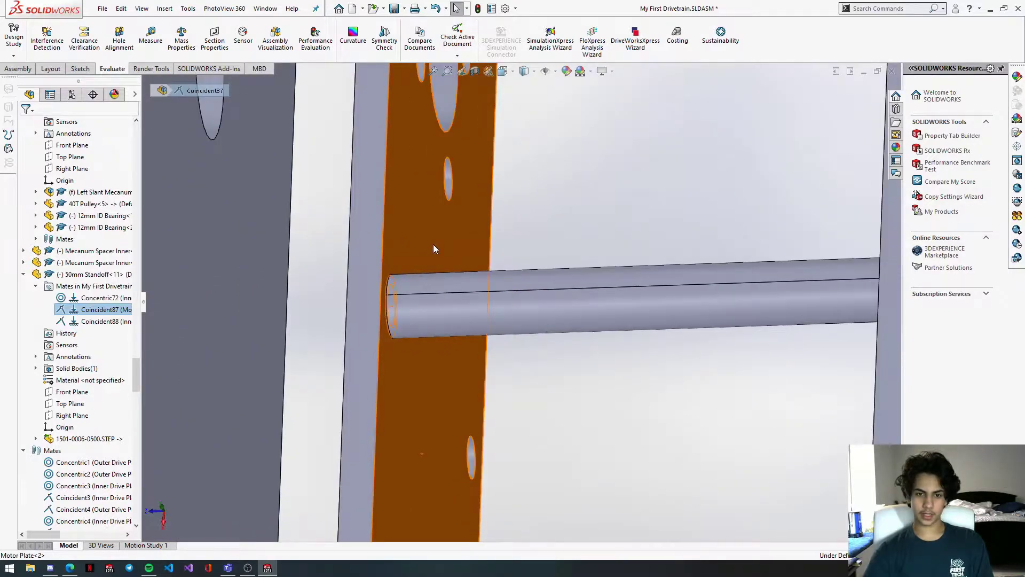
right_click(91, 313)
left_click(143, 357)
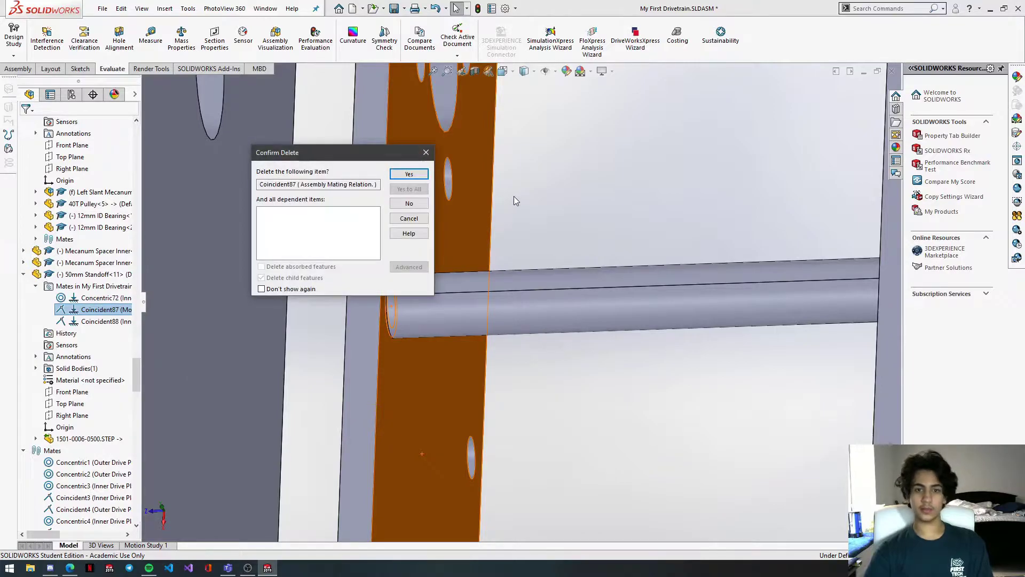
left_click(409, 175)
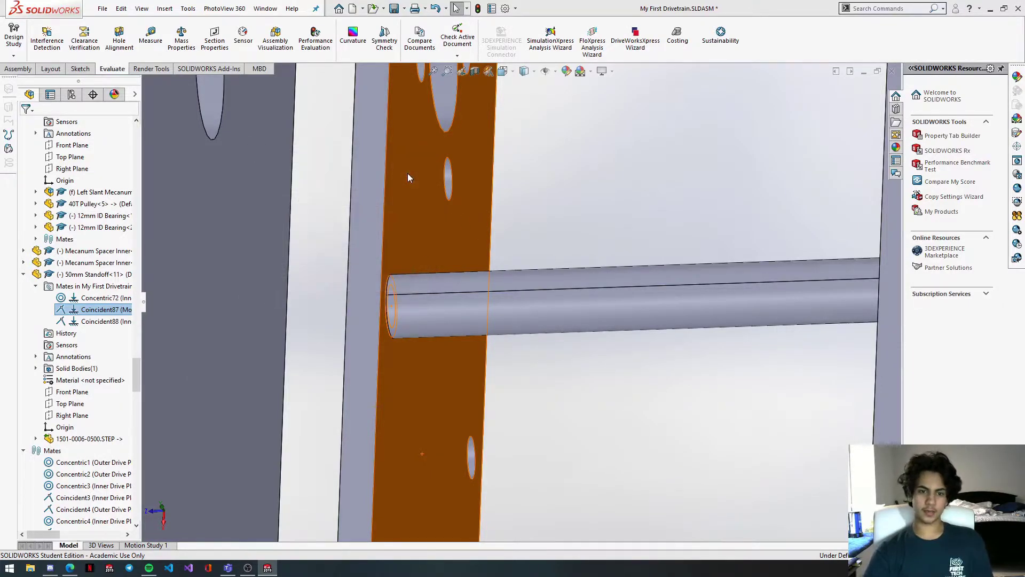
Step: Copy the Standoff Spacer from the motor side and place the copy near the new standoff by the empty motor plate
scroll(499, 369, "up", 10)
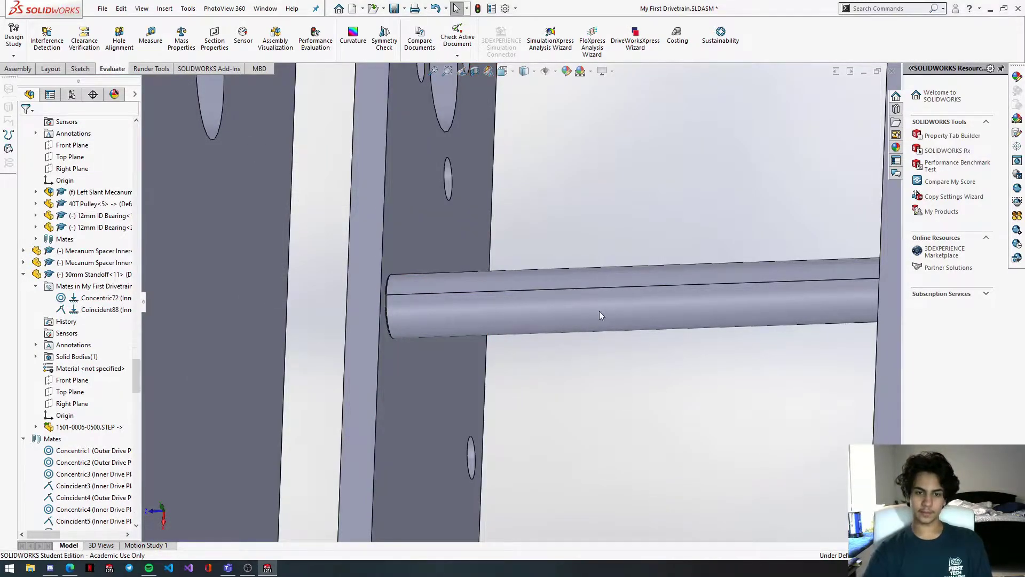
scroll(795, 290, "up", 3)
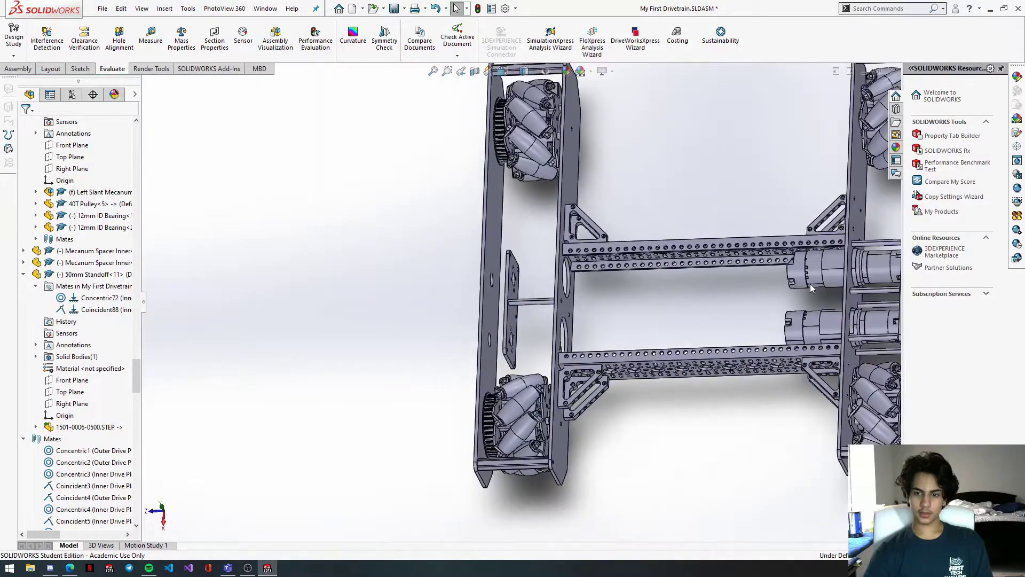
scroll(820, 291, "down", 8)
scroll(839, 302, "down", 10)
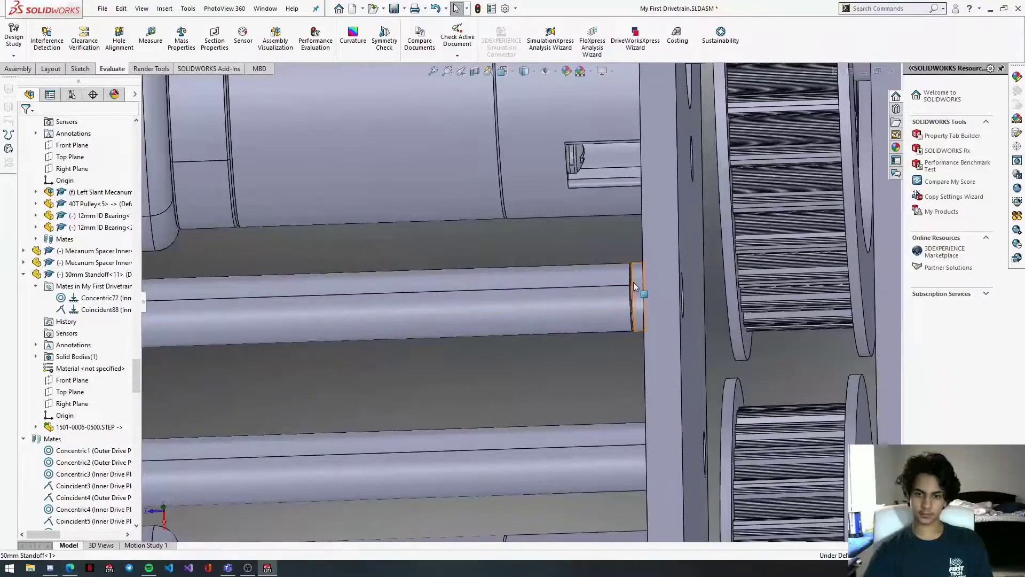
left_click(632, 289)
scroll(528, 299, "up", 6)
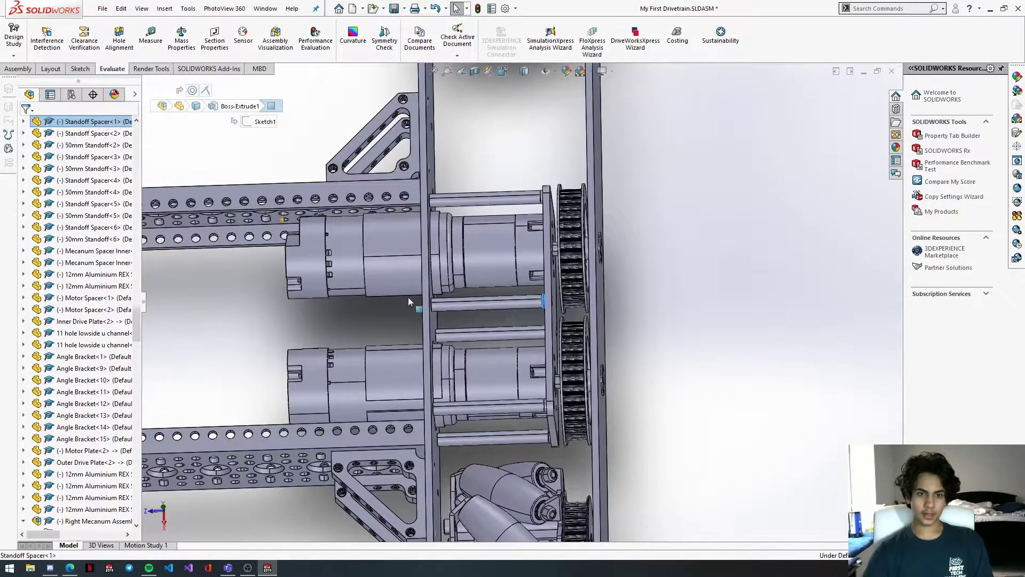
scroll(440, 329, "up", 5)
scroll(257, 310, "down", 8)
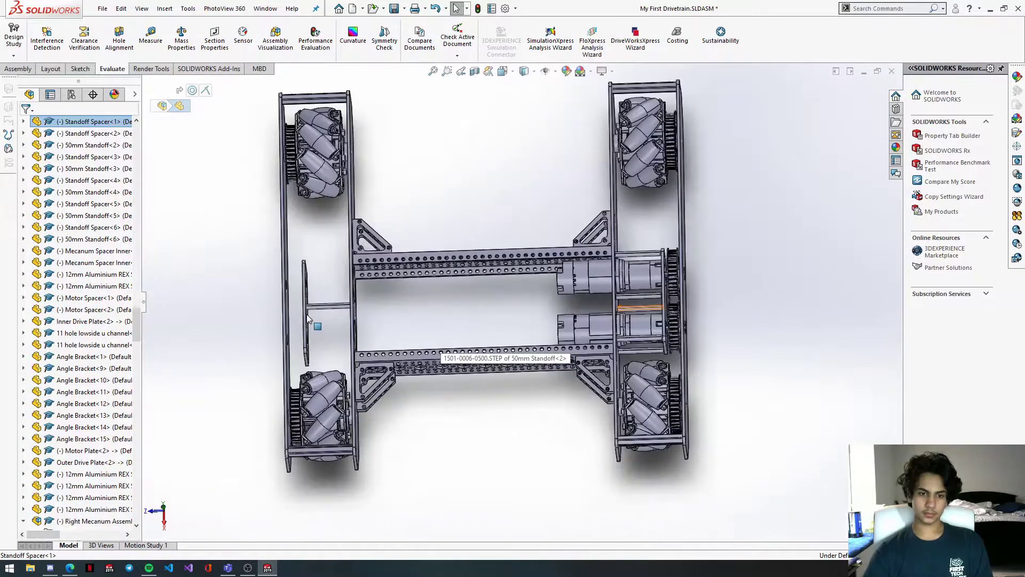
left_click(427, 332)
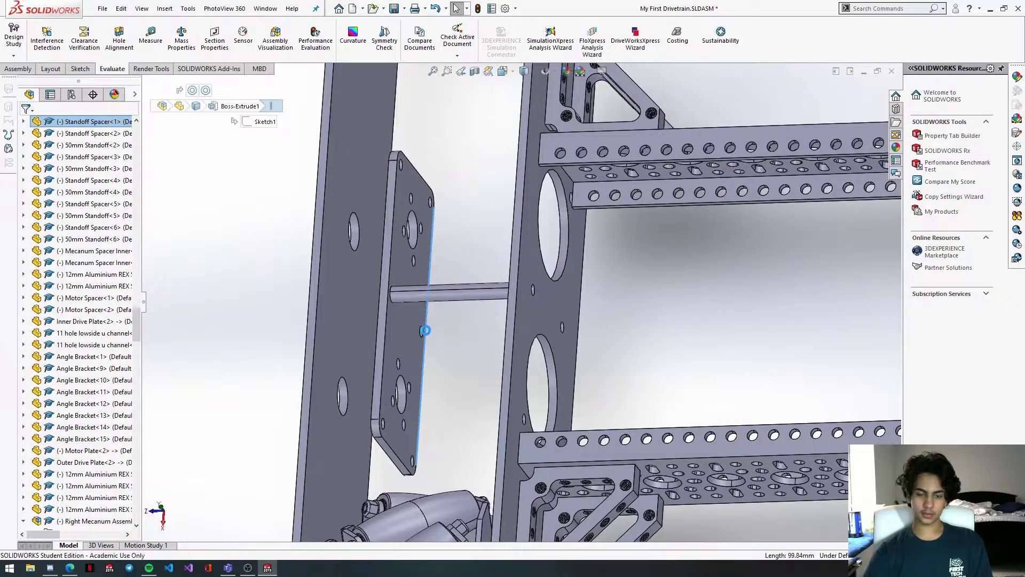
Step: Add a concentric mate between the copied standoff spacer and the new 50mm standoff
scroll(425, 330, "down", 4)
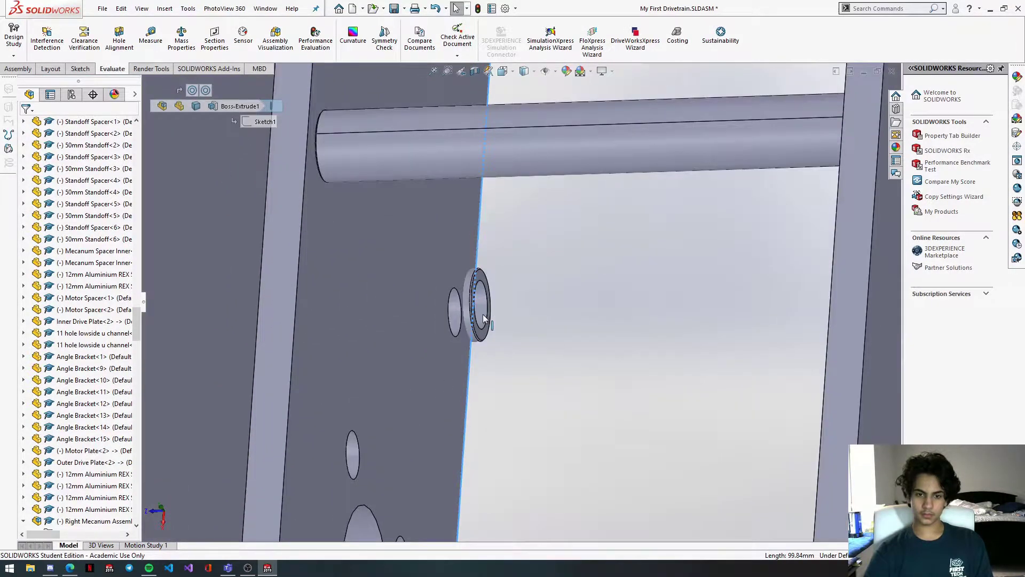
left_click(483, 315)
left_click(412, 164, "ctrl")
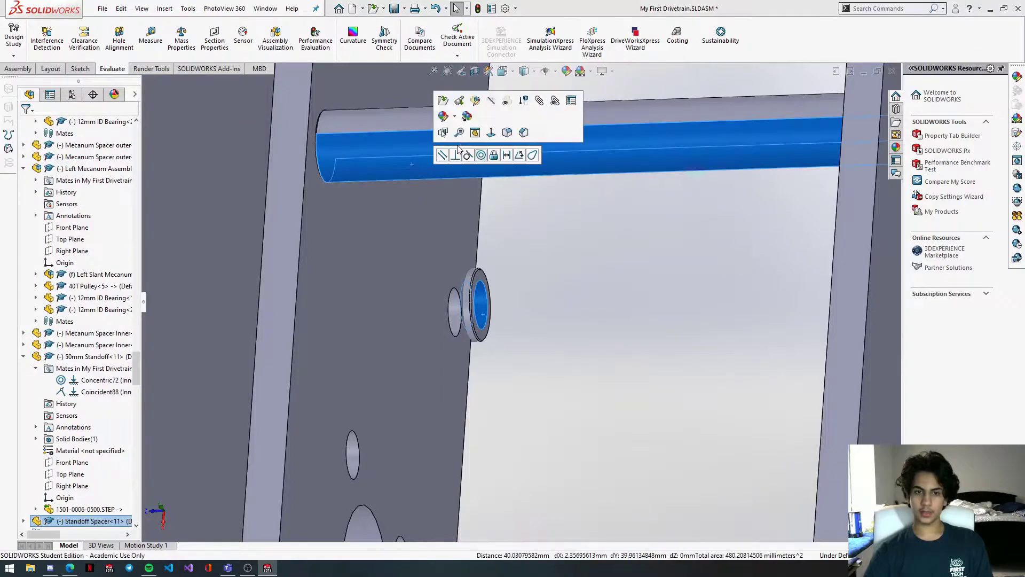
left_click(481, 155)
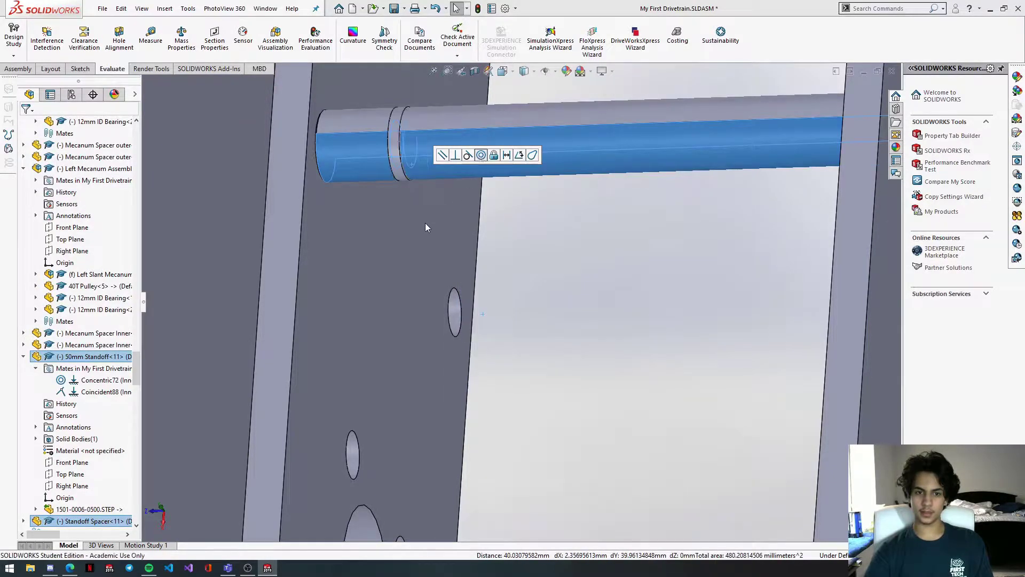
Step: Move the motor plate clear of the standoff and slide the spacer along to the standoff's free end
scroll(406, 203, "down", 1)
middle_click_drag(406, 203, 424, 210)
left_click_drag(424, 210, 339, 200)
left_click_drag(538, 137, 414, 150)
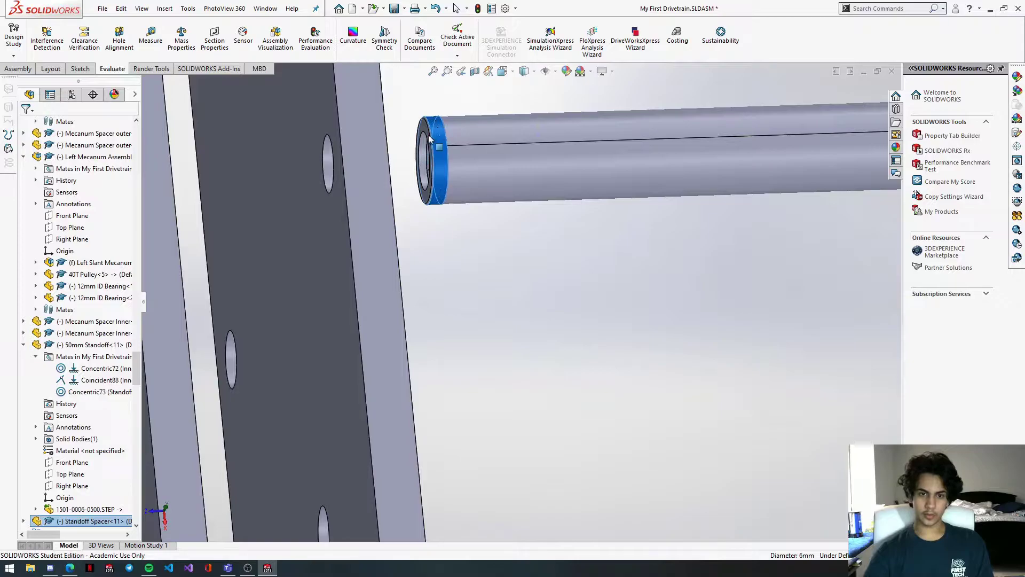
Step: Slide the copied spacer slightly past the free end of the 50mm standoff to expose the facing end faces
left_click(422, 126)
middle_click_drag(422, 126, 446, 162)
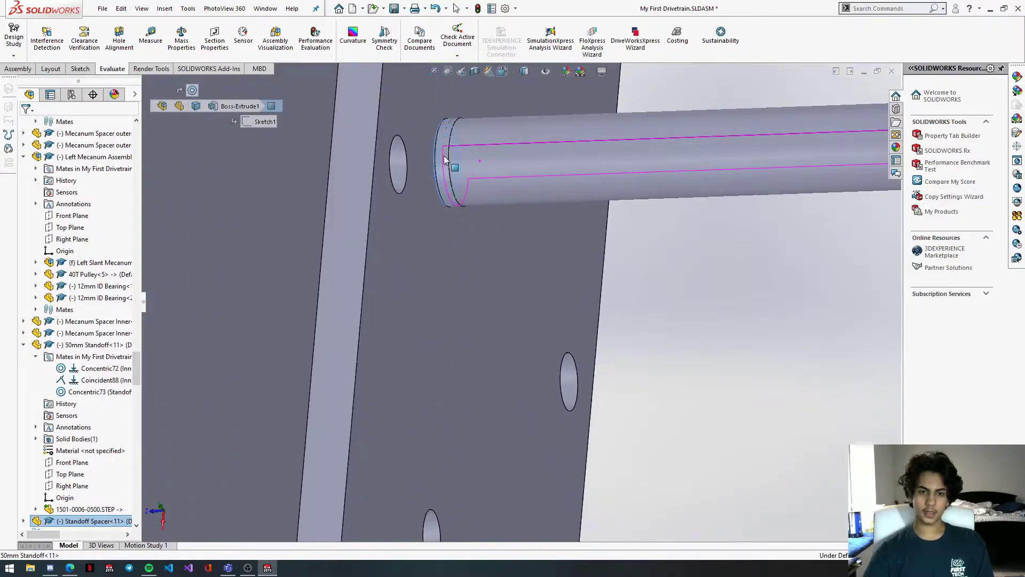
scroll(449, 258, "up", 1)
left_click(449, 258, "ctrl")
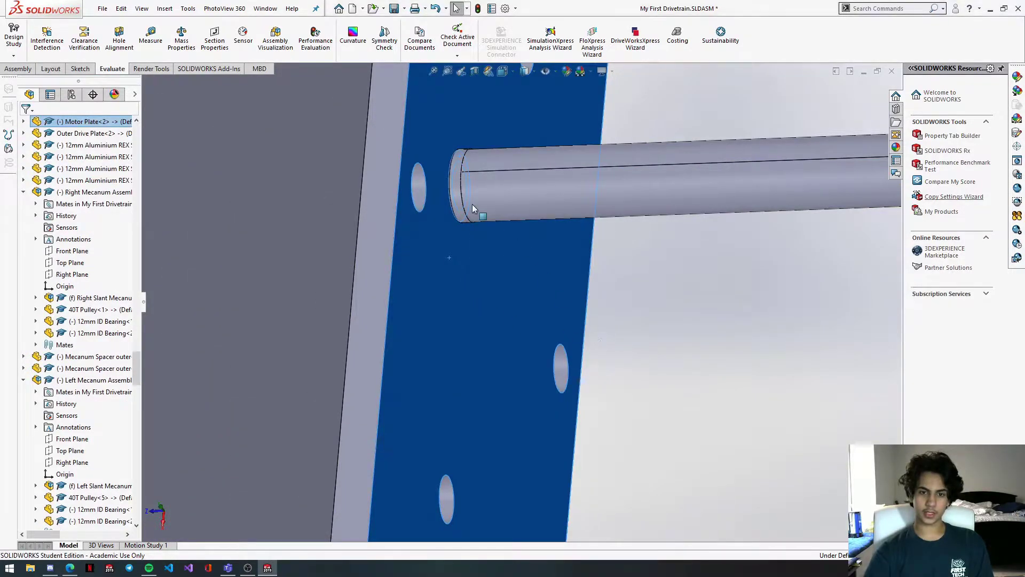
left_click(459, 195)
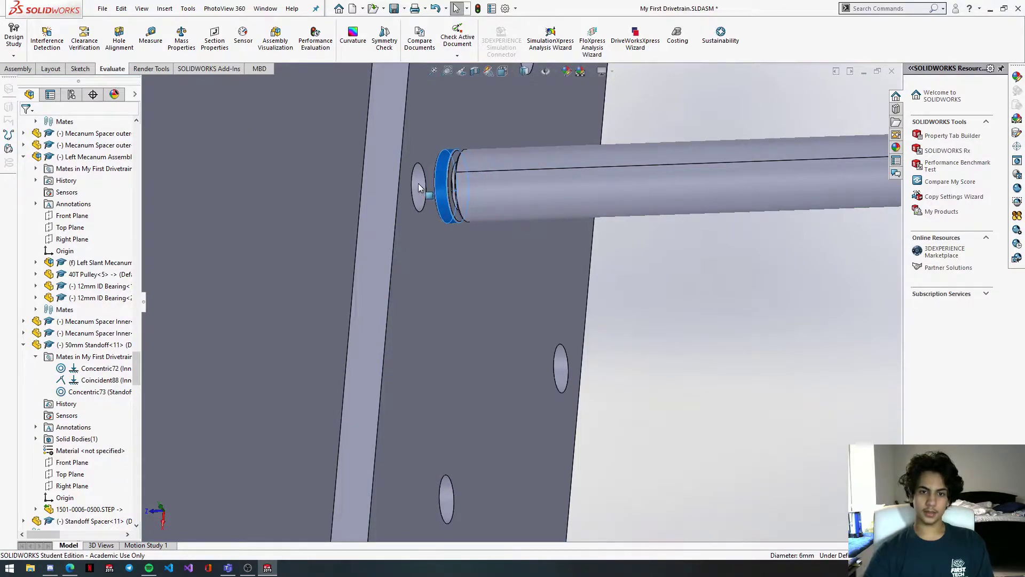
left_click_drag(418, 188, 456, 167)
Step: Add a coincident mate between the spacer's inner end face and the free end face of the 50mm standoff
left_click(441, 162)
scroll(443, 163, "down", 2)
middle_click_drag(480, 184, 561, 203)
left_click(450, 171, "ctrl")
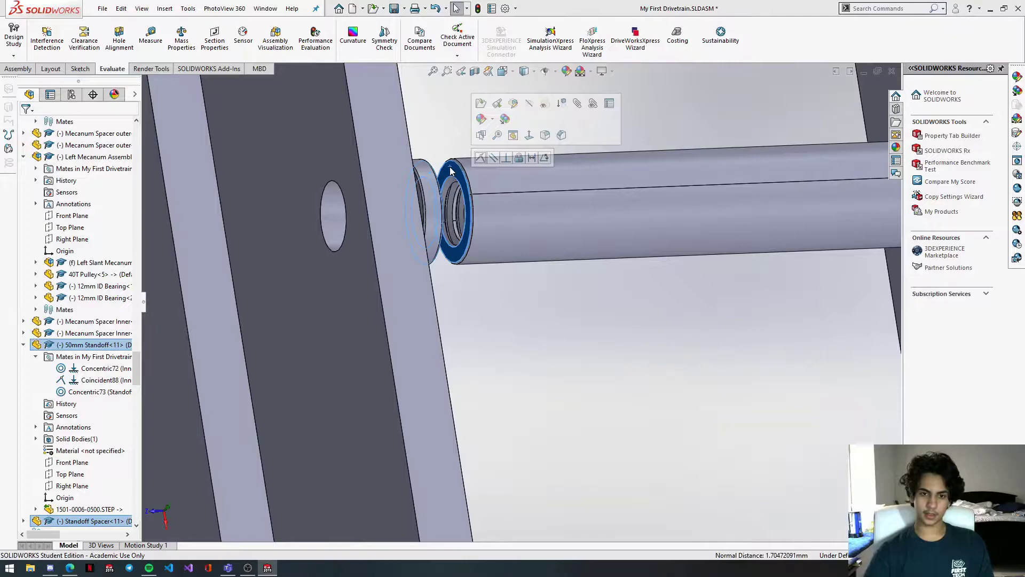
Step: Make five copies of the 50mm standoff together with its mated standoff spacer
left_click(511, 238)
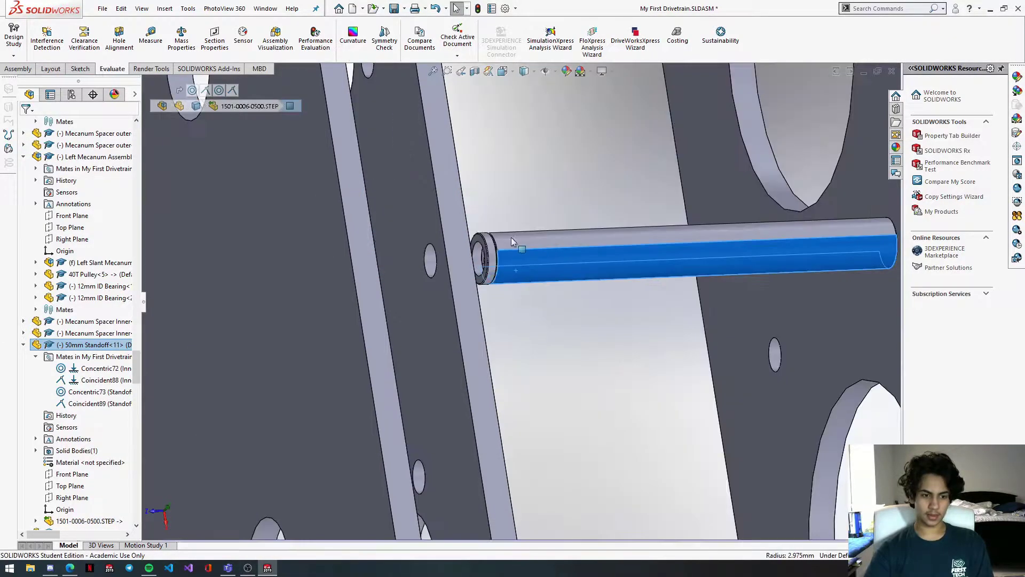
left_click(23, 345)
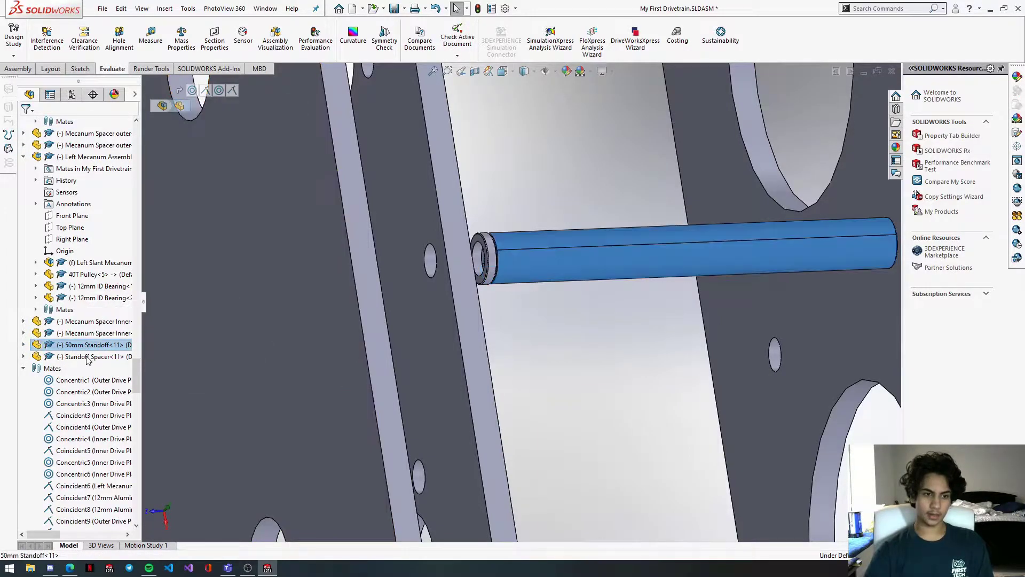
left_click(89, 356, "ctrl")
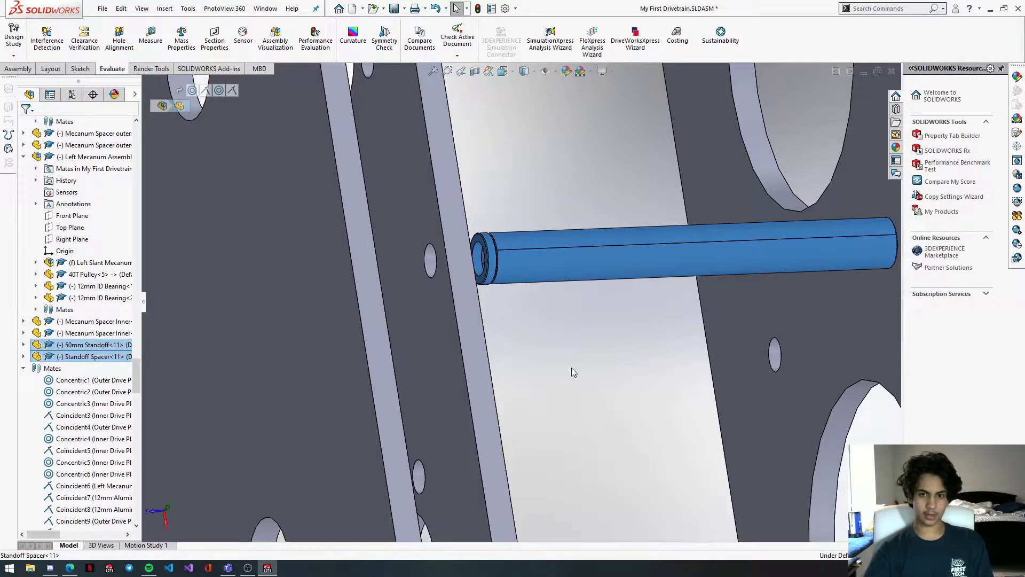
key("Escape")
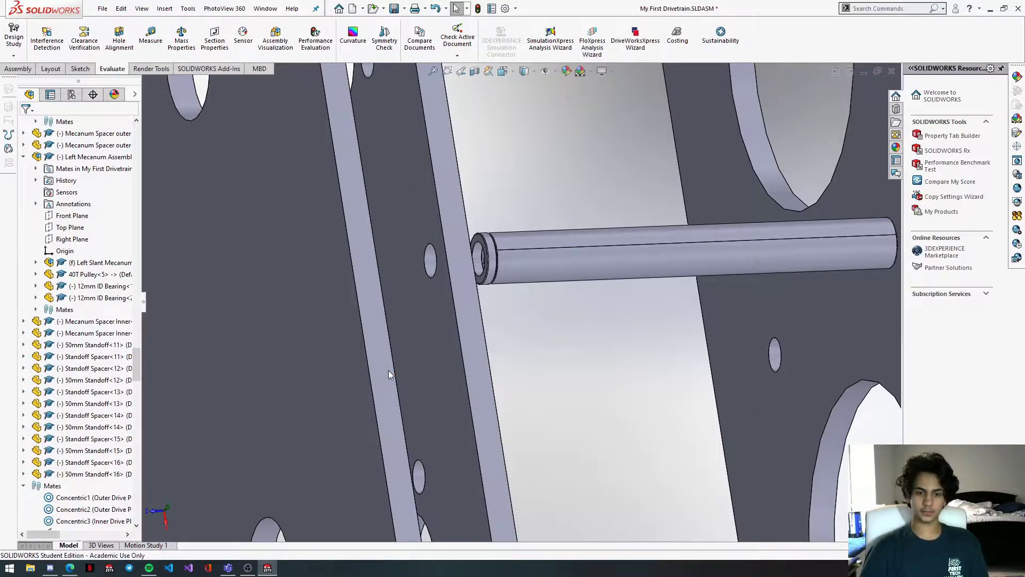
Step: Add a concentric mate between one copied 50mm standoff and the inner drive plate hole at the edge of the lower large opening
scroll(389, 374, "up", 3)
middle_click_drag(488, 424, 587, 350)
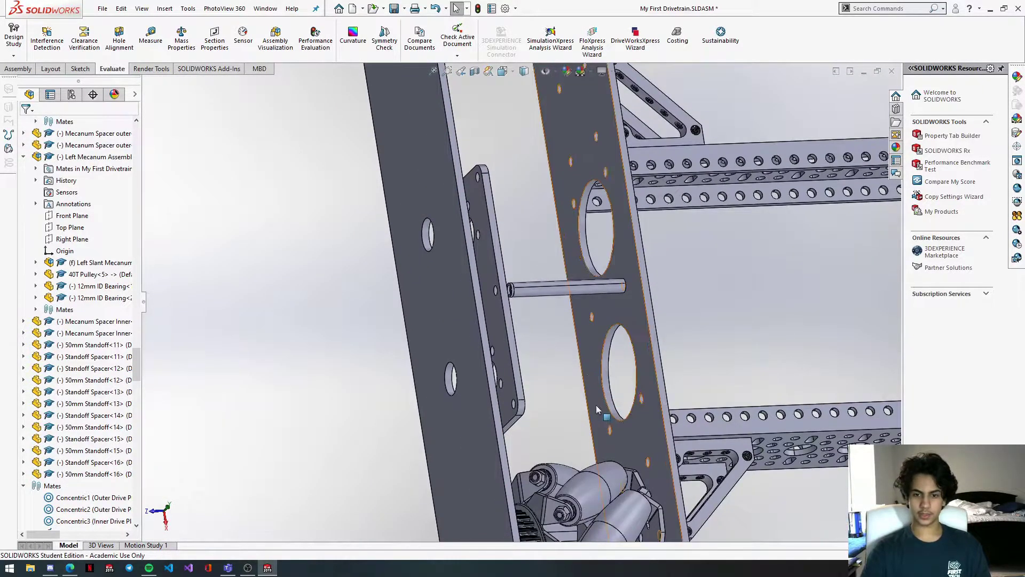
scroll(601, 419, "up", 10)
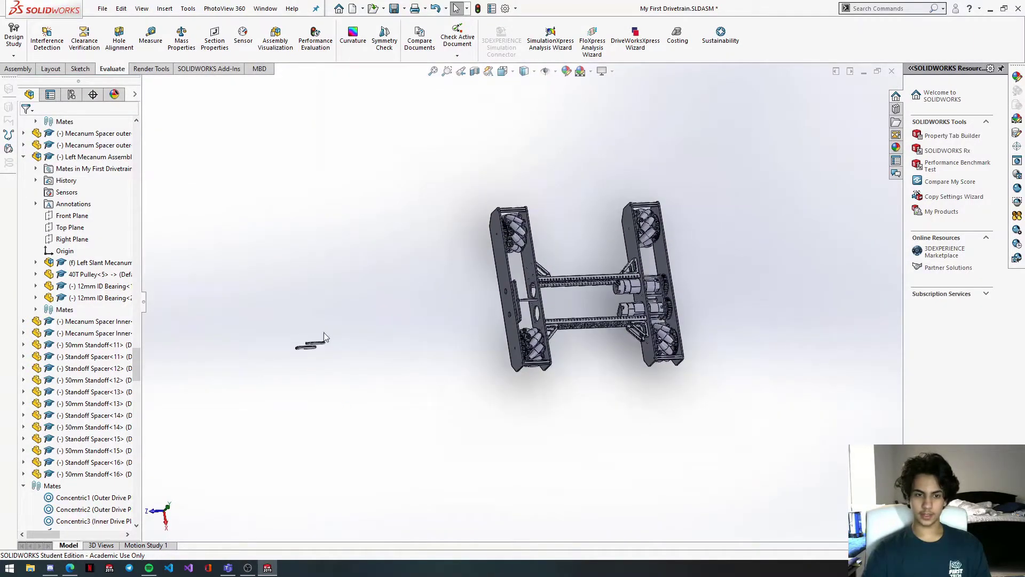
scroll(321, 338, "down", 6)
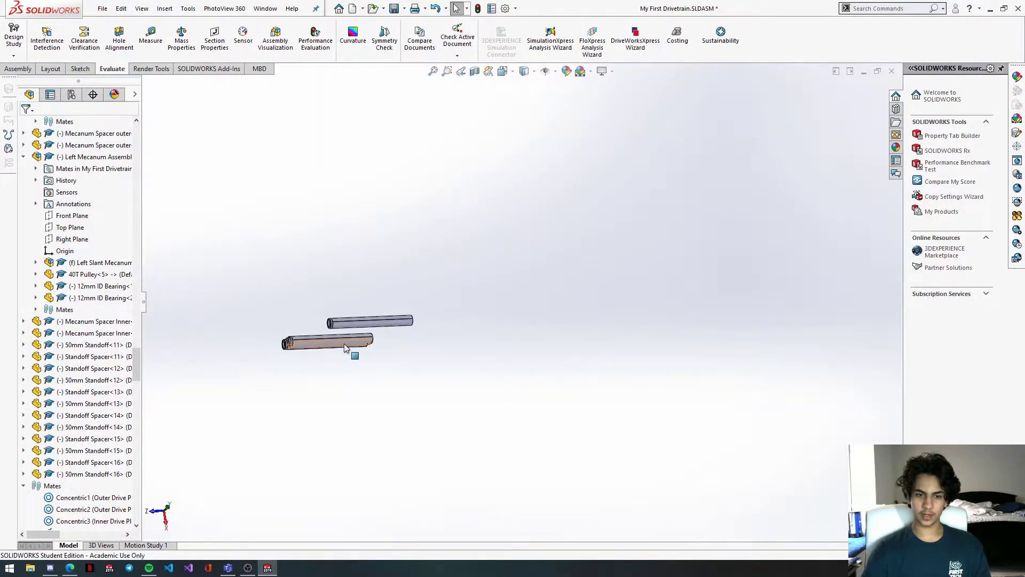
left_click(344, 344)
scroll(632, 371, "up", 5)
scroll(759, 283, "down", 8)
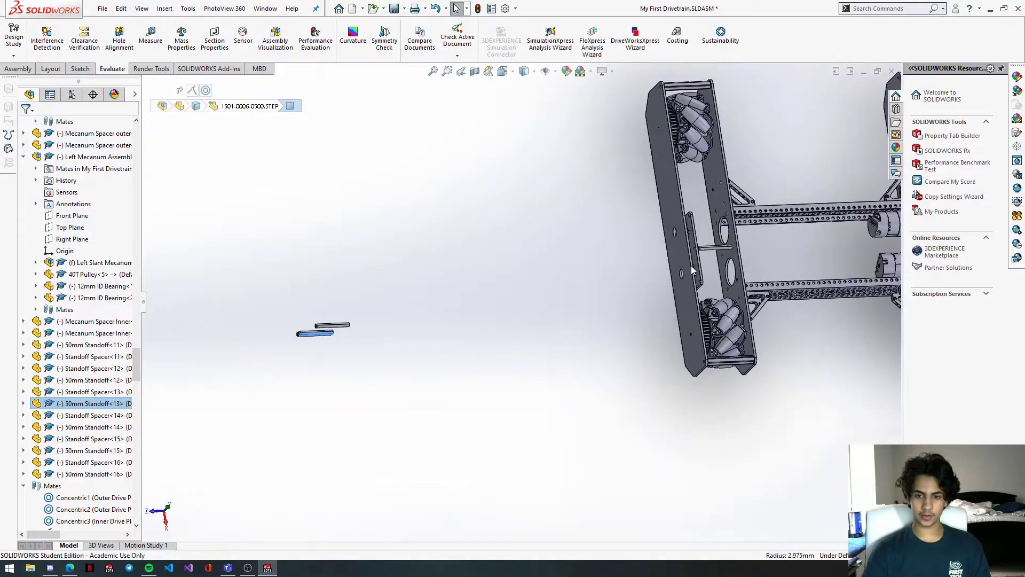
scroll(681, 305, "down", 8)
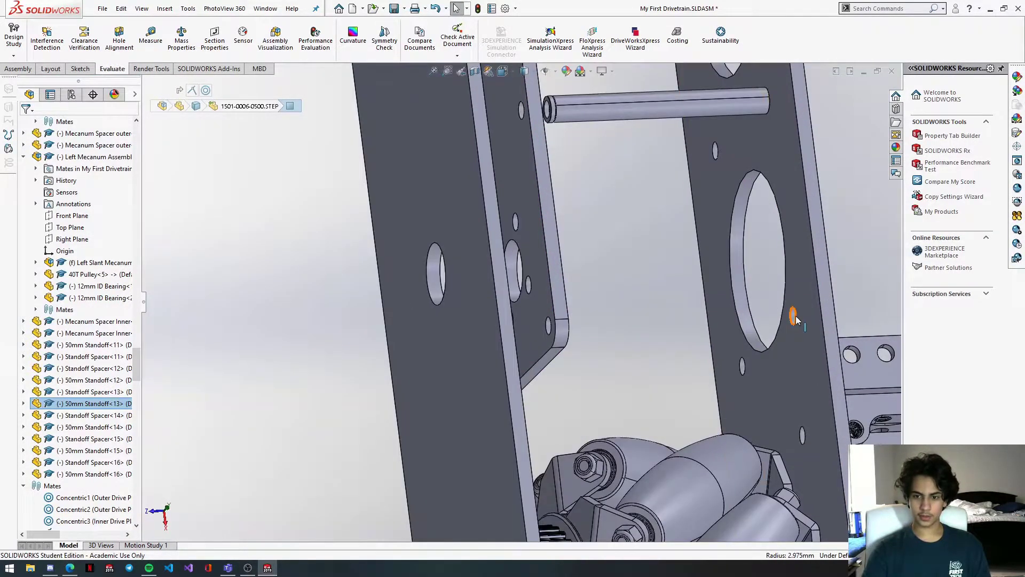
left_click(793, 315)
left_click(838, 307)
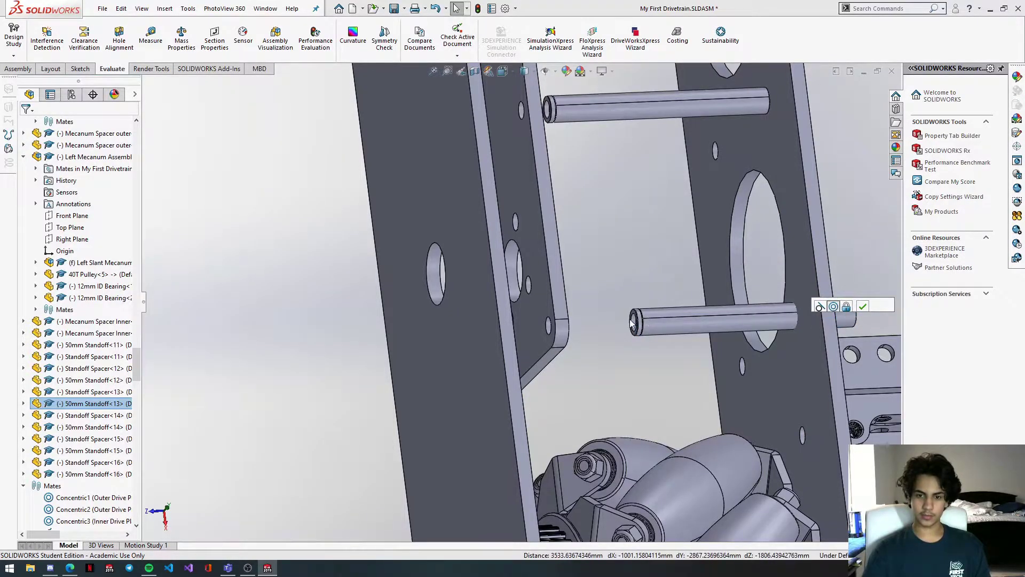
Step: Add a coincident mate between the spacer face on this second standoff and the facing side of the motor plate
scroll(631, 322, "down", 5)
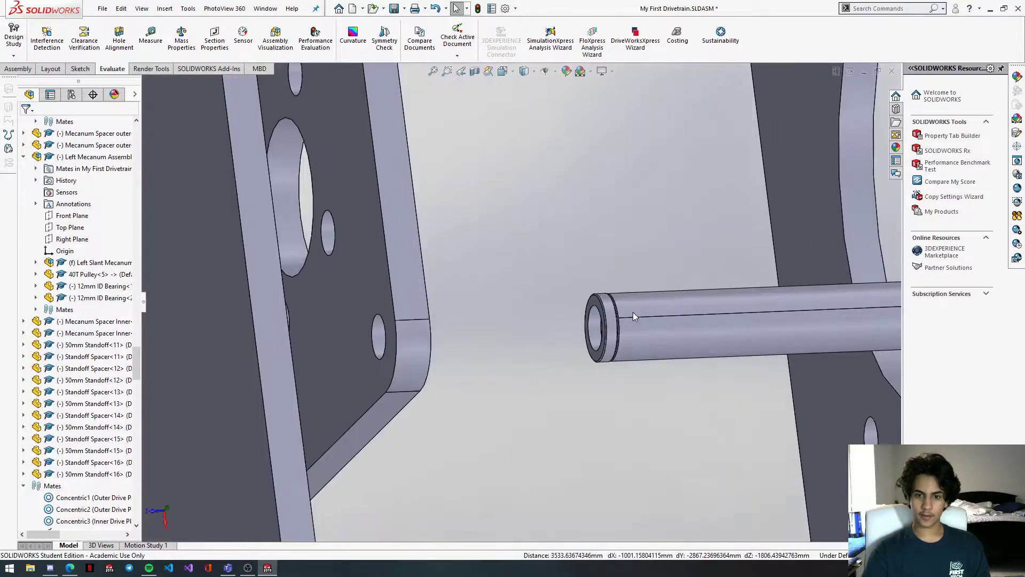
left_click(579, 306)
scroll(566, 312, "up", 4)
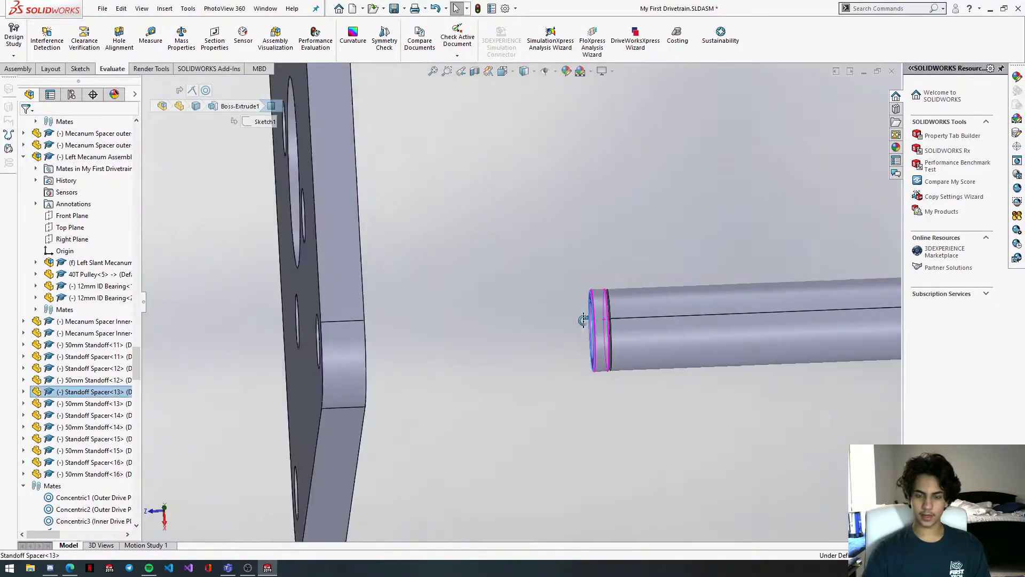
left_click(461, 299)
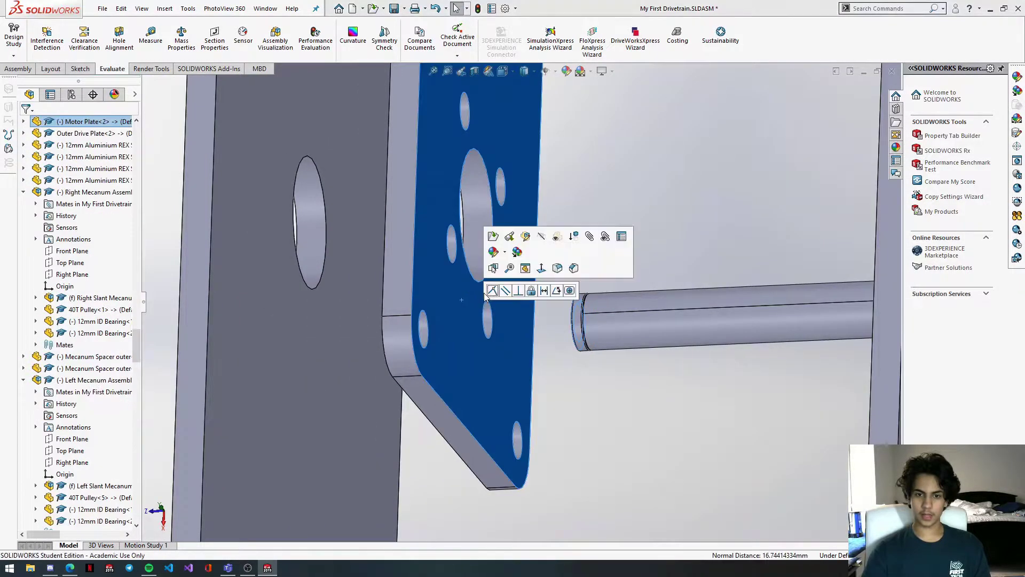
left_click_drag(491, 291, 647, 288)
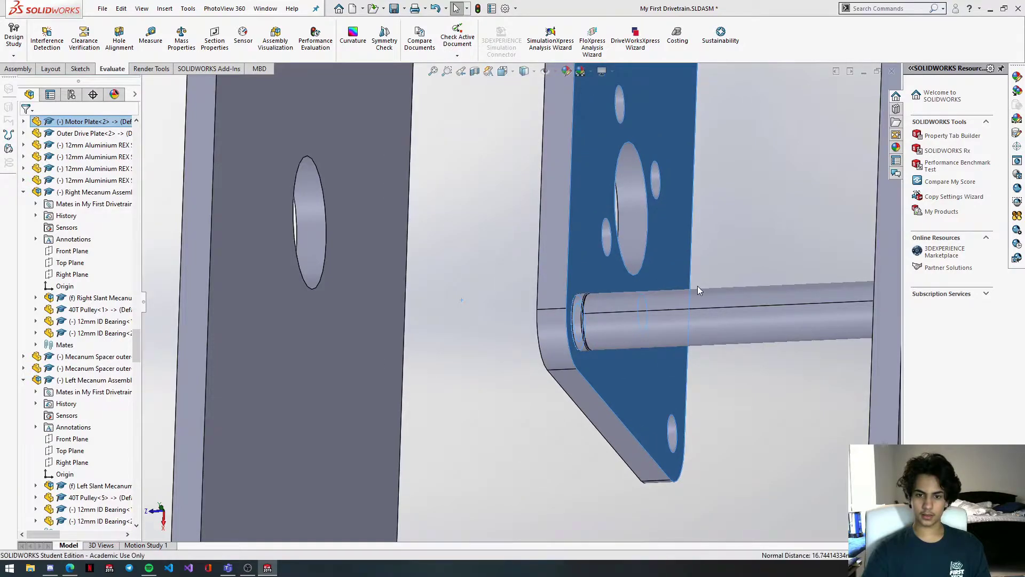
scroll(648, 274, "up", 4)
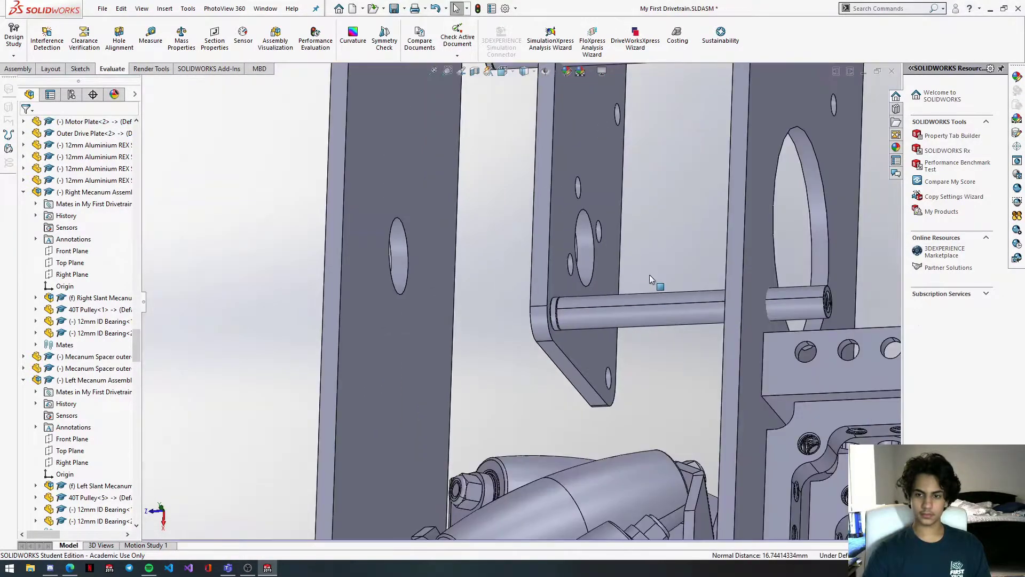
Step: Add a coincident mate between the second standoff's spacer-free end and the inner drive plate face
scroll(746, 293, "down", 2)
scroll(748, 294, "down", 3)
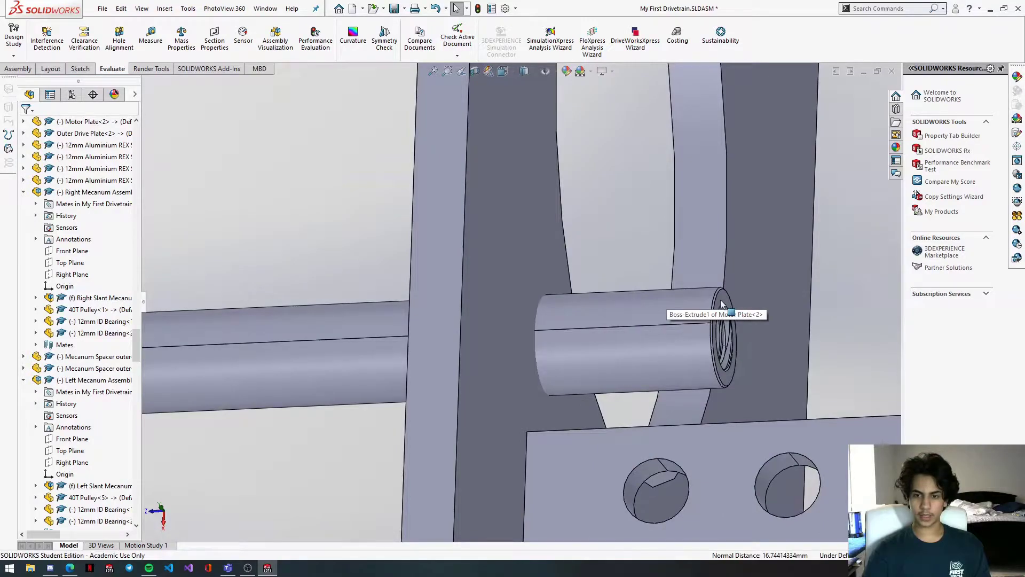
left_click(721, 303)
scroll(555, 294, "up", 4)
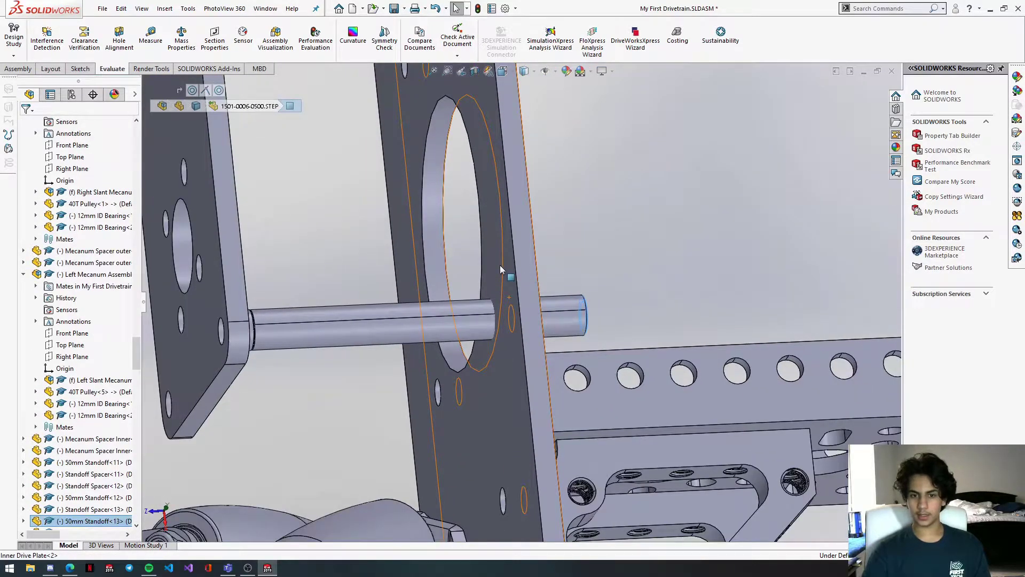
left_click(499, 265, "ctrl")
left_click(527, 253)
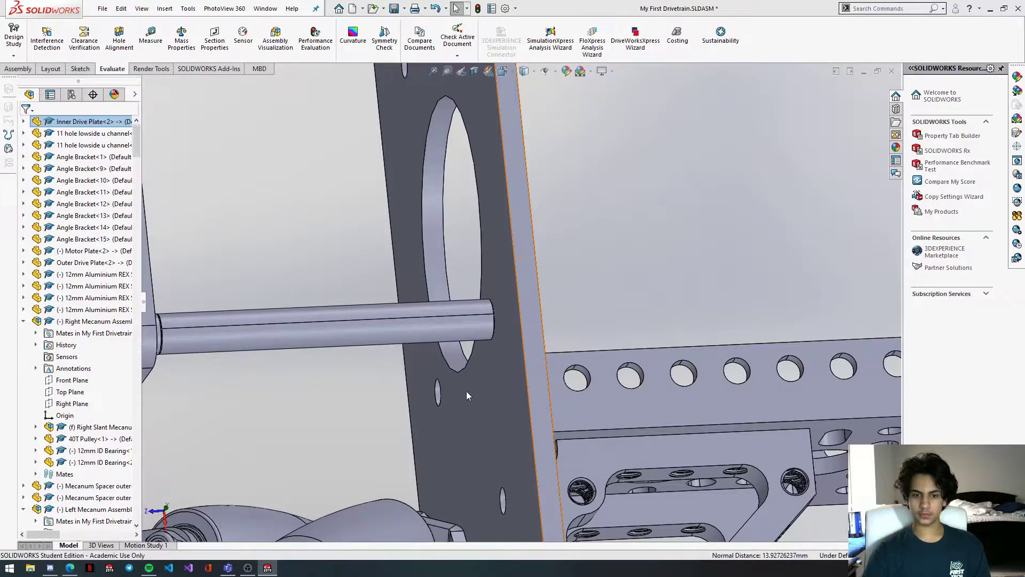
scroll(466, 391, "up", 1)
scroll(466, 391, "down", 3)
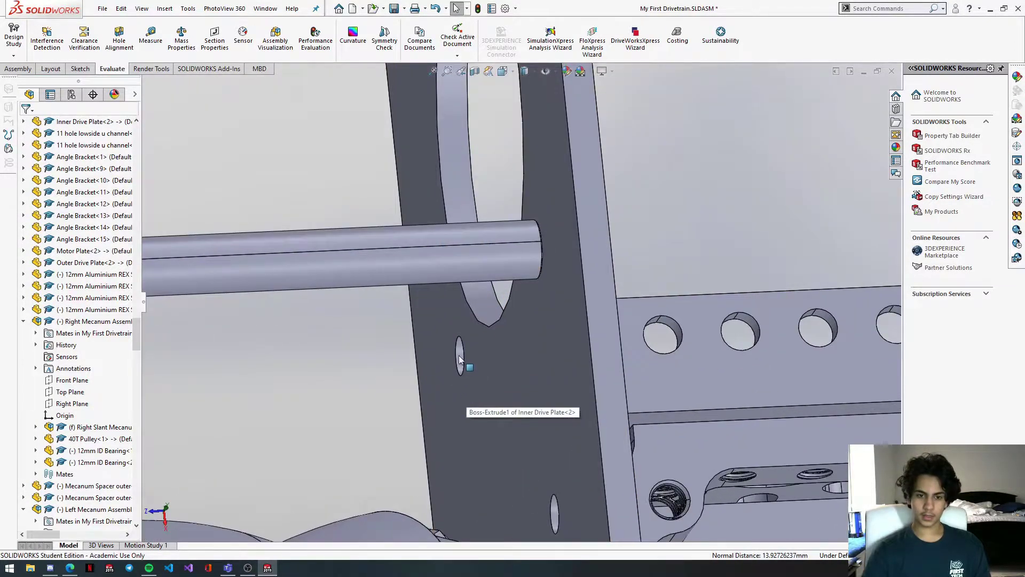
left_click(459, 357)
scroll(459, 354, "up", 6)
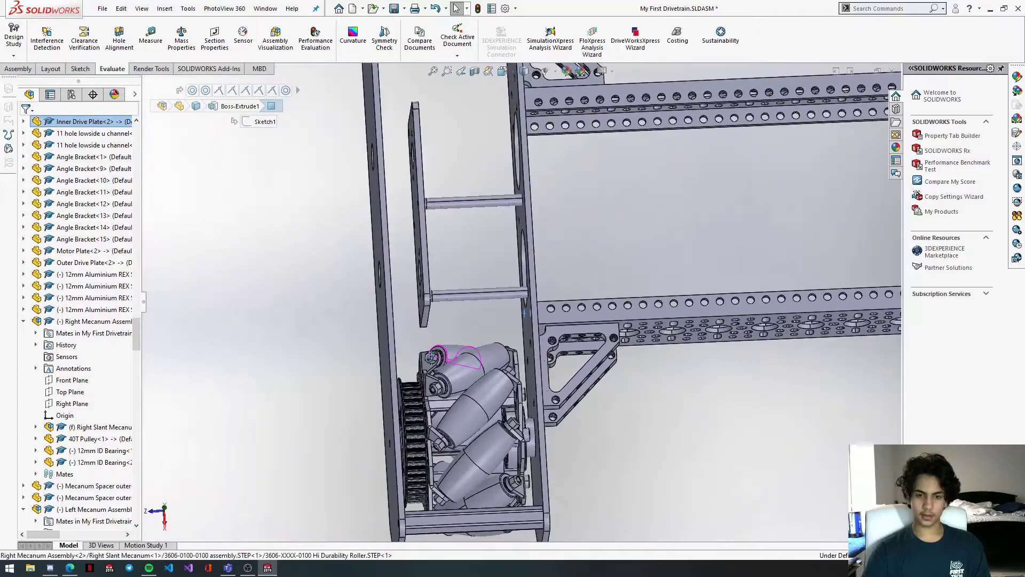
scroll(415, 356, "up", 8)
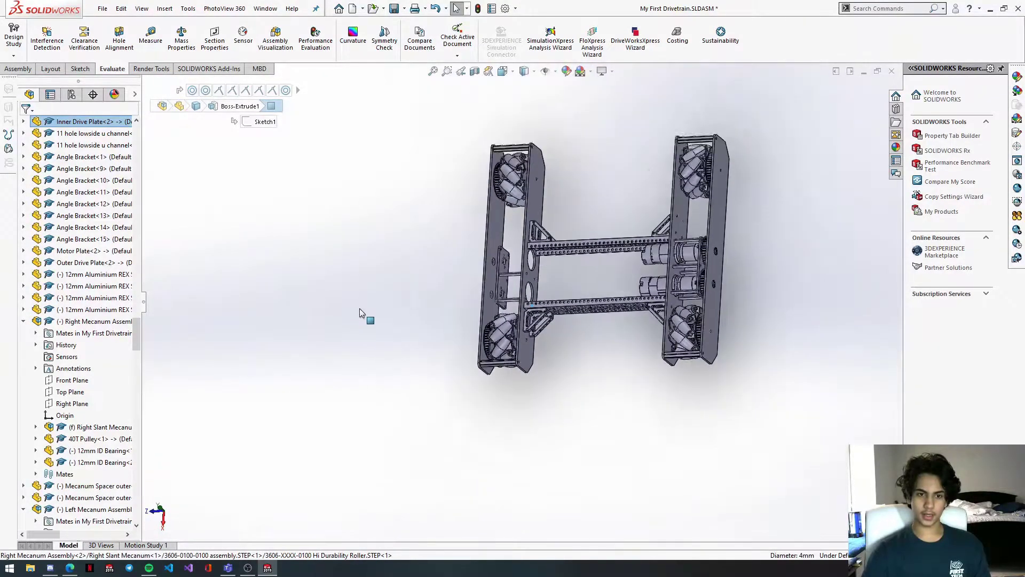
scroll(359, 309, "up", 4)
scroll(451, 307, "down", 6)
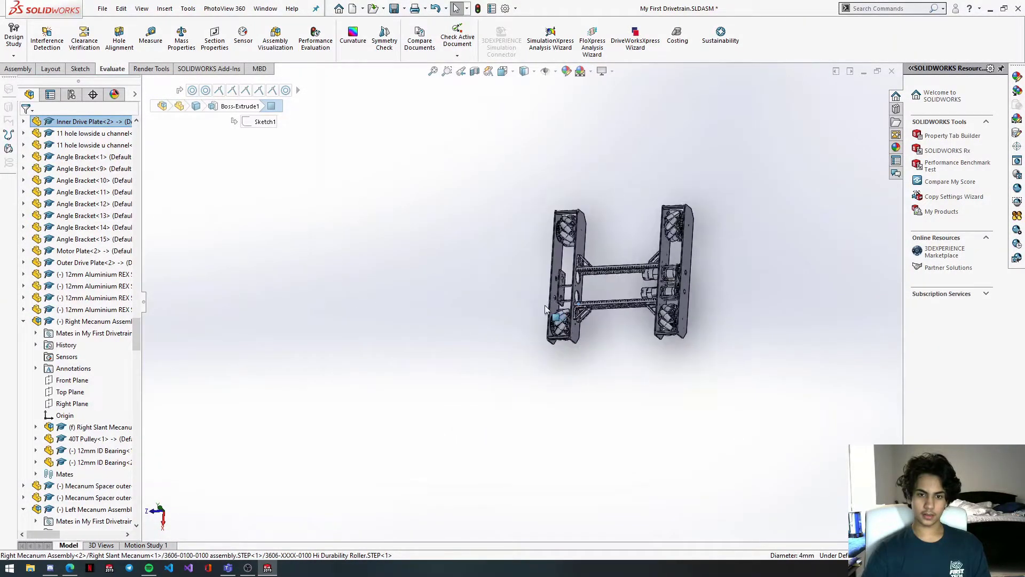
mouse_move(588, 311)
middle_mouse_down()
mouse_move(623, 353)
mouse_move(580, 318)
mouse_move(585, 327)
middle_mouse_up()
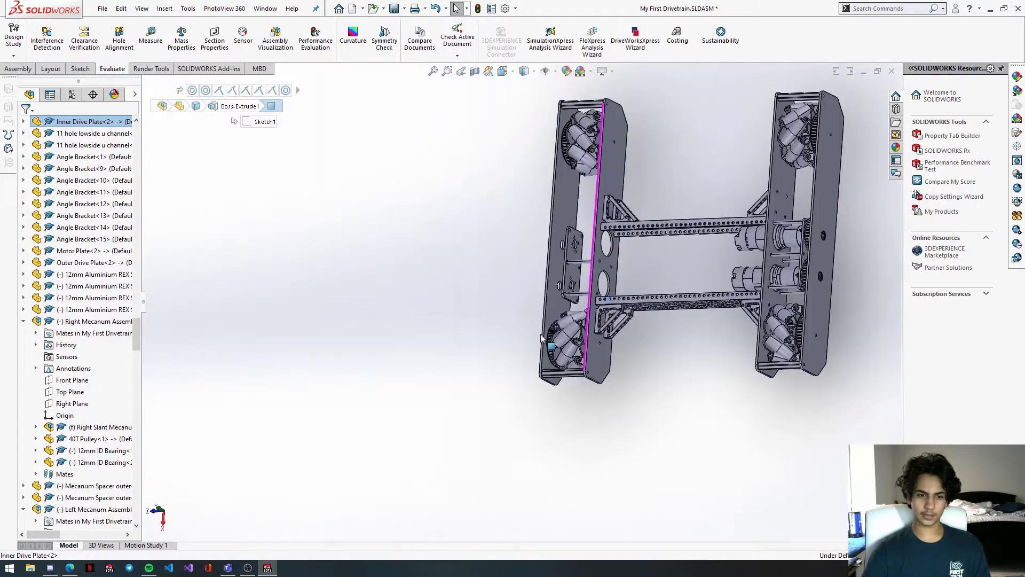
scroll(540, 331, "up", 4)
scroll(555, 296, "down", 1)
scroll(556, 298, "down", 2)
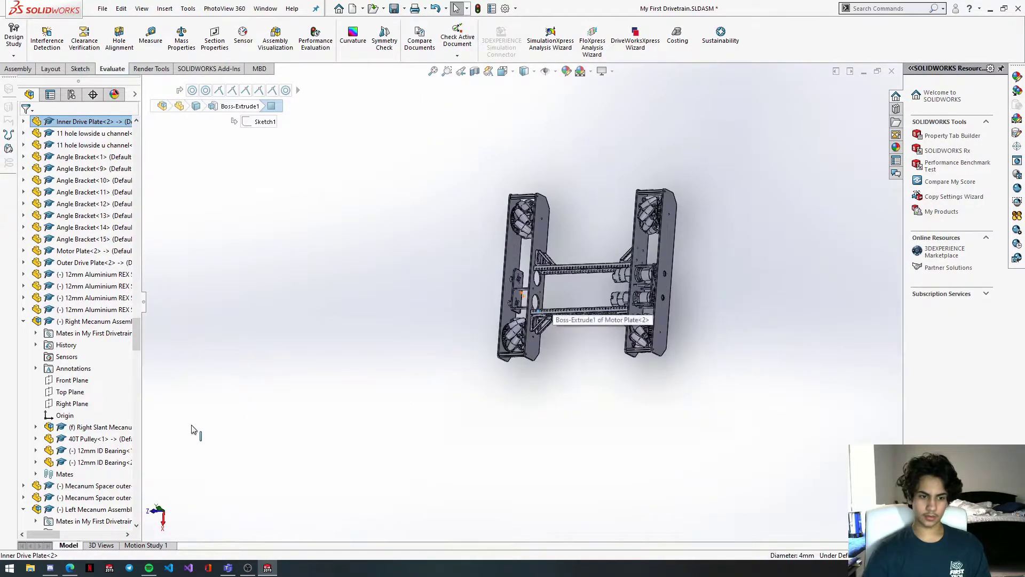
Step: Add a concentric mate between a third copied 50mm standoff and the motor plate's free upper corner hole nearest the outer edge
scroll(101, 405, "down", 14)
left_click(98, 315)
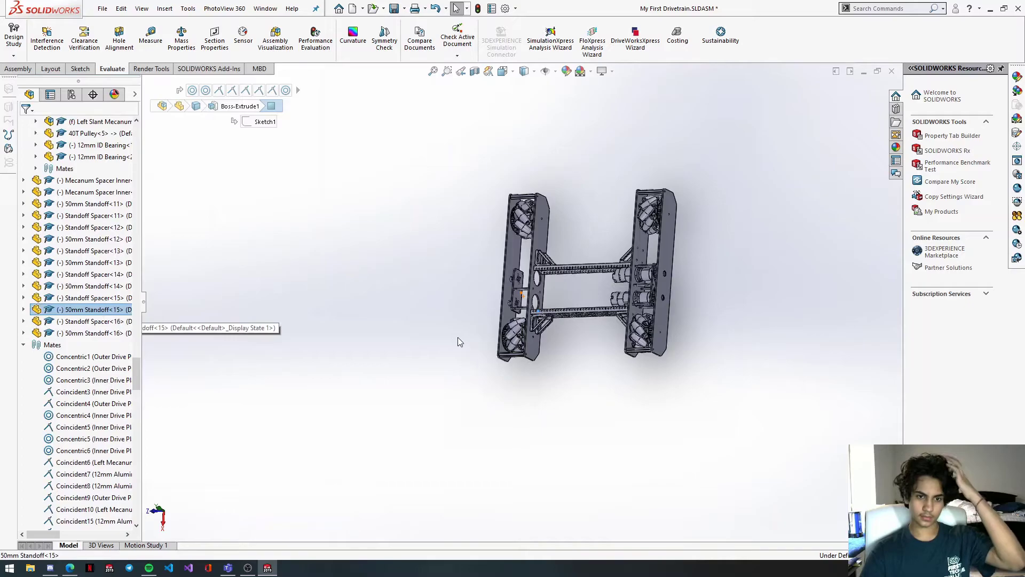
scroll(530, 328, "up", 6)
scroll(376, 294, "down", 6)
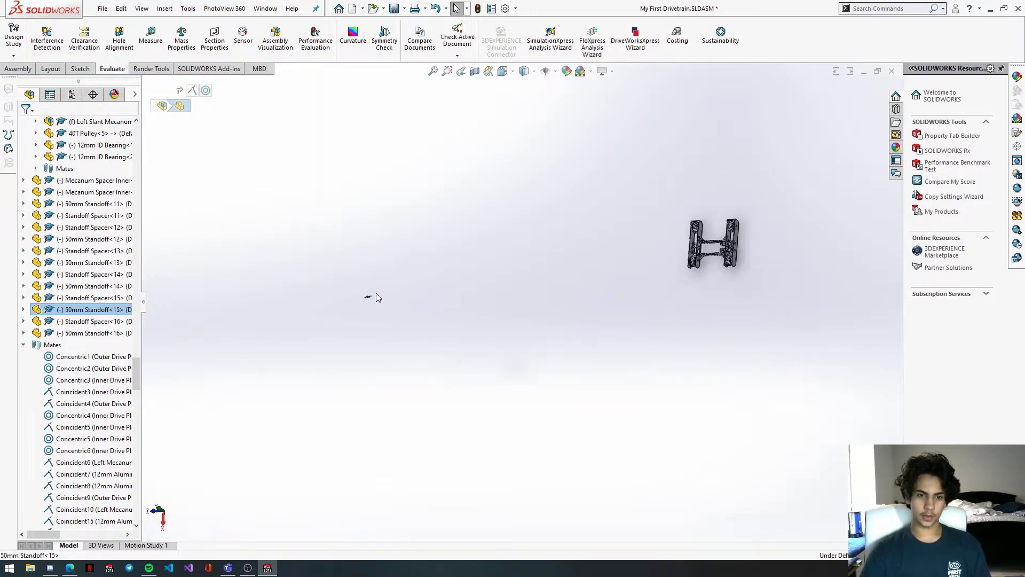
left_click(471, 309)
left_click(409, 284)
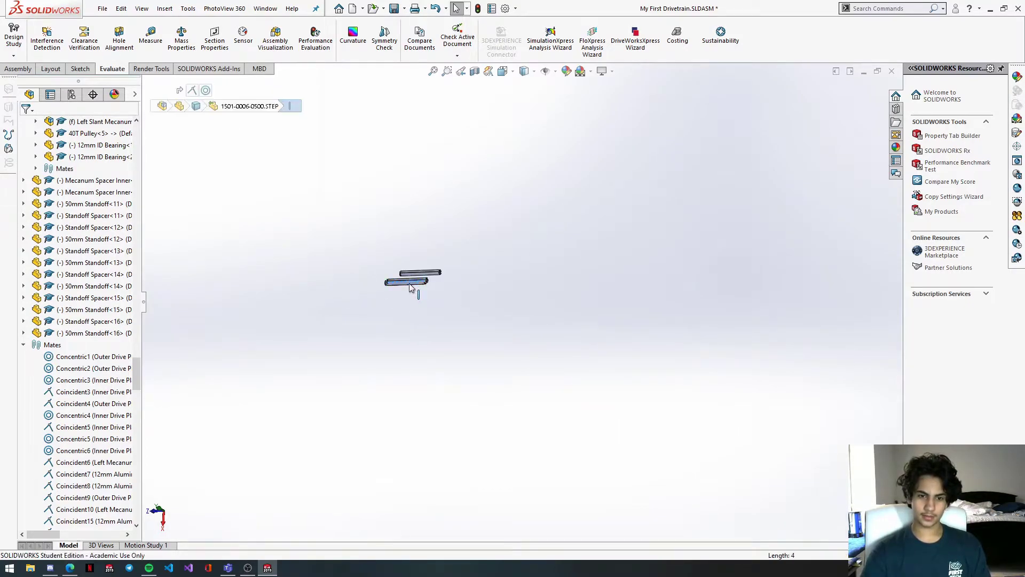
scroll(382, 280, "down", 3)
left_click(449, 292)
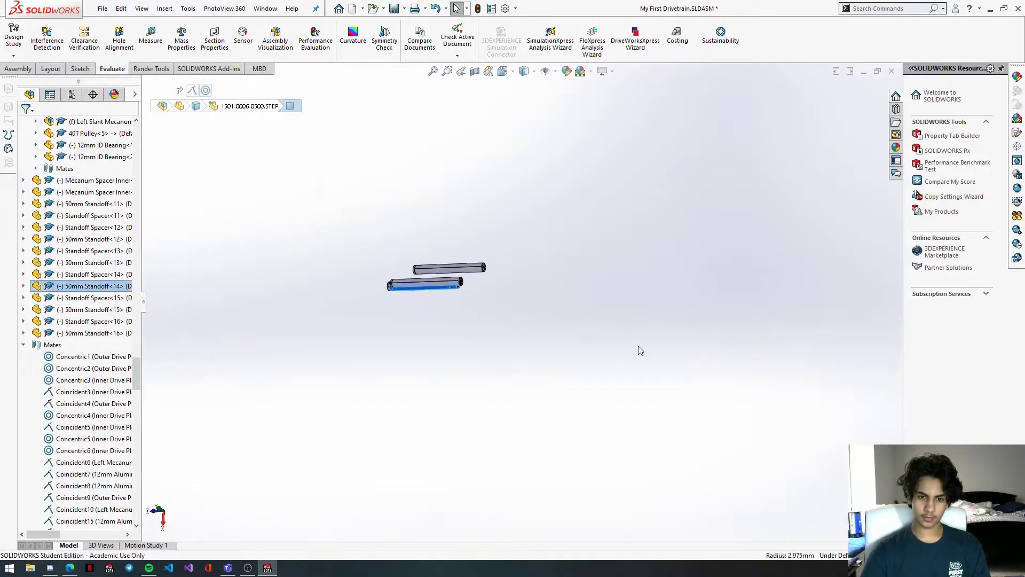
scroll(745, 325, "up", 6)
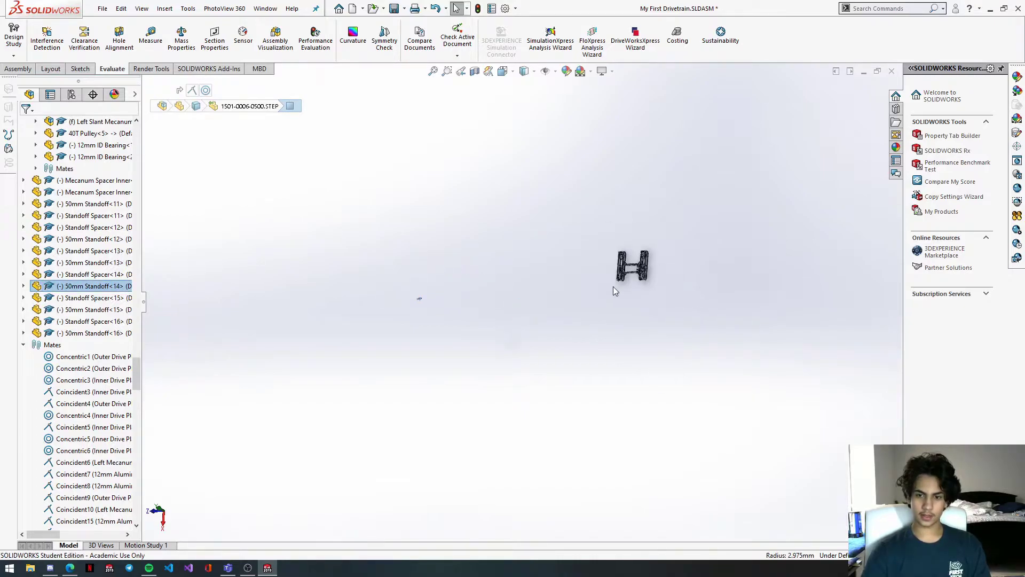
scroll(617, 278, "down", 6)
scroll(626, 191, "down", 5)
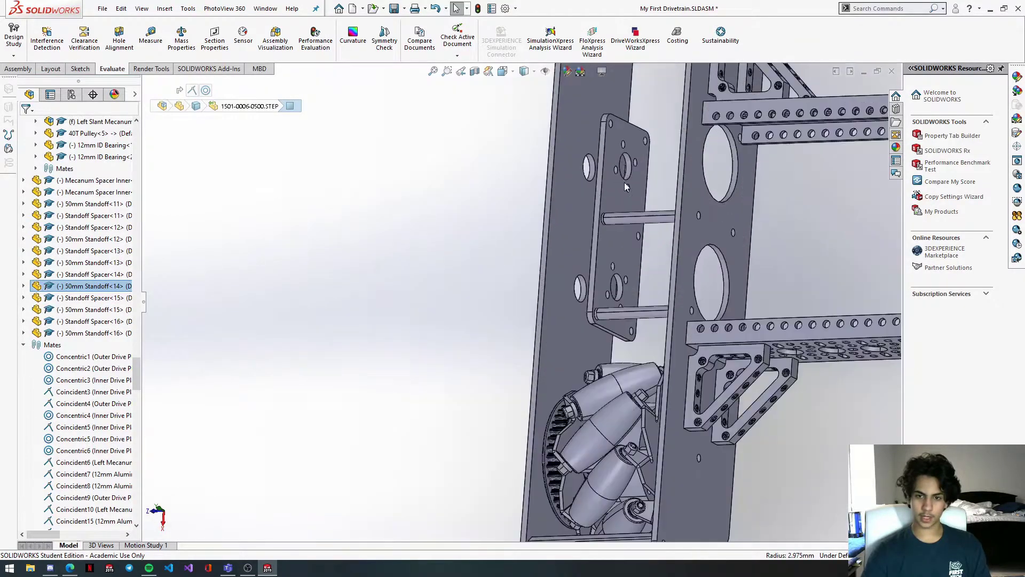
left_click(602, 133)
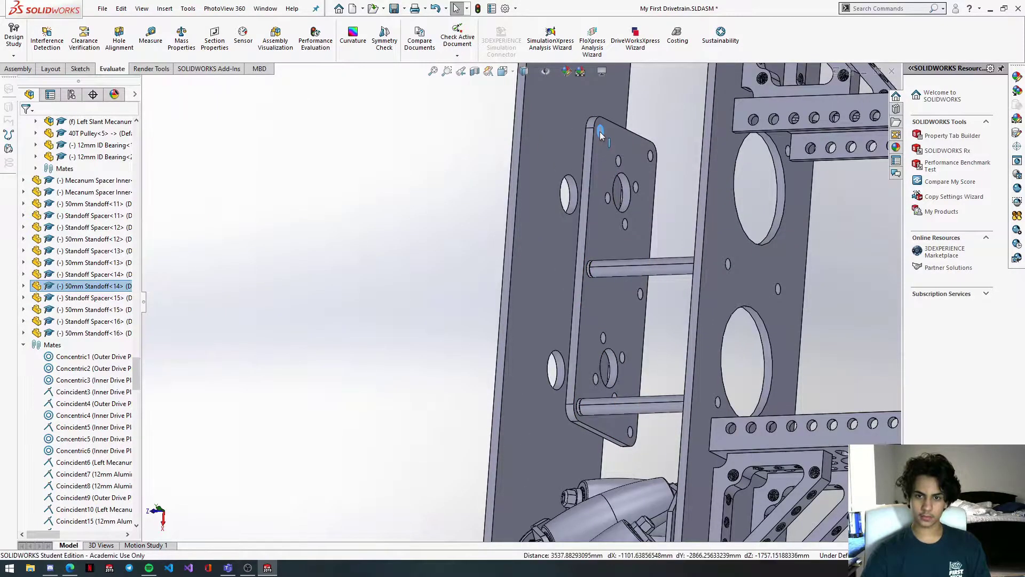
left_click(643, 122)
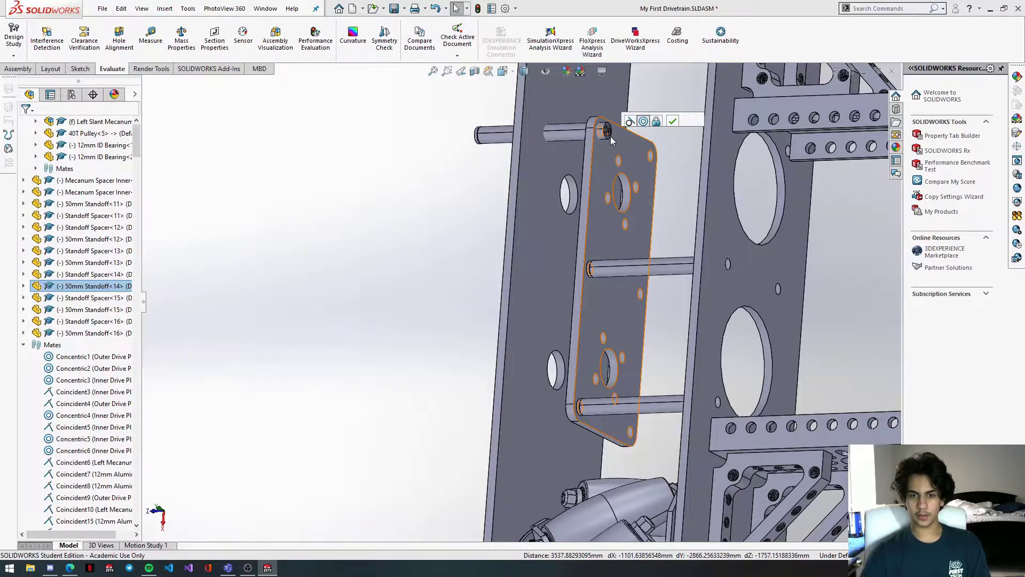
Step: Add a coincident mate between the third standoff's spacer-free end and the facing side of the inner drive plate
scroll(612, 139, "down", 6)
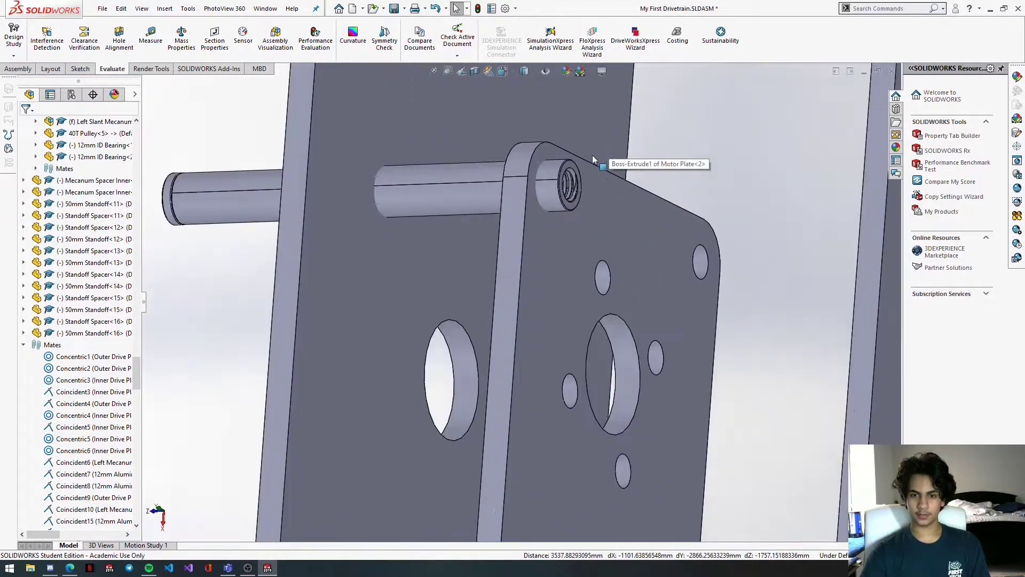
left_click(579, 182)
scroll(623, 184, "up", 8)
scroll(684, 226, "up", 3)
left_click(616, 232)
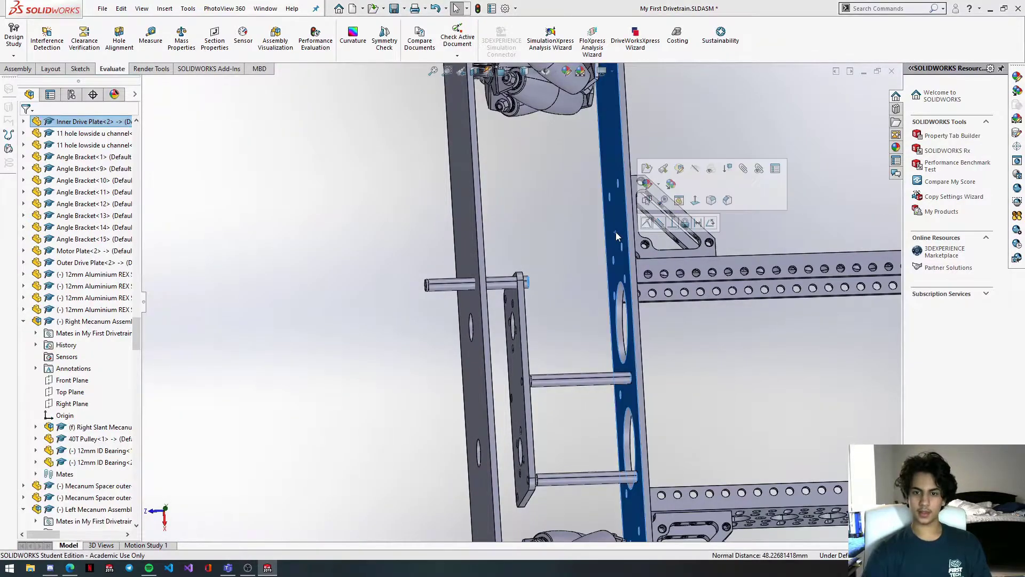
left_click(646, 223)
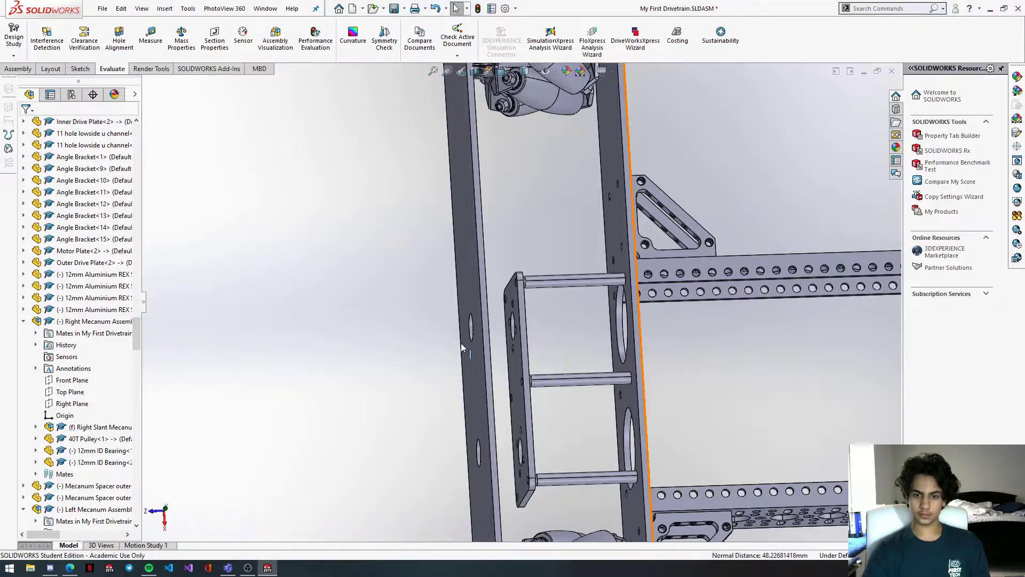
Step: Add a concentric mate between a fourth copied 50mm standoff and the inner drive plate's small hole beside the upper large opening
scroll(460, 342, "up", 2)
scroll(465, 354, "up", 8)
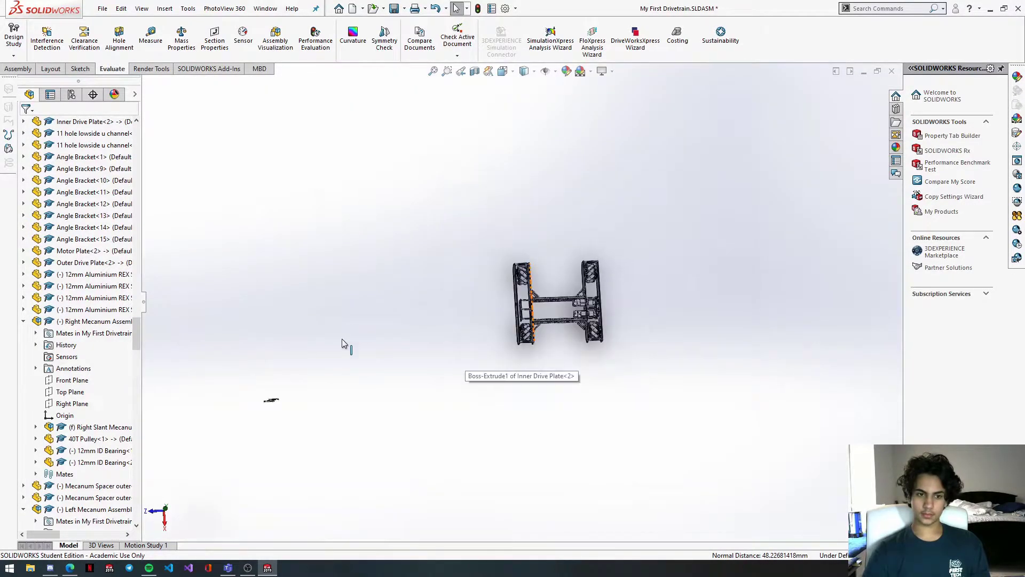
scroll(302, 395, "down", 5)
scroll(313, 396, "down", 5)
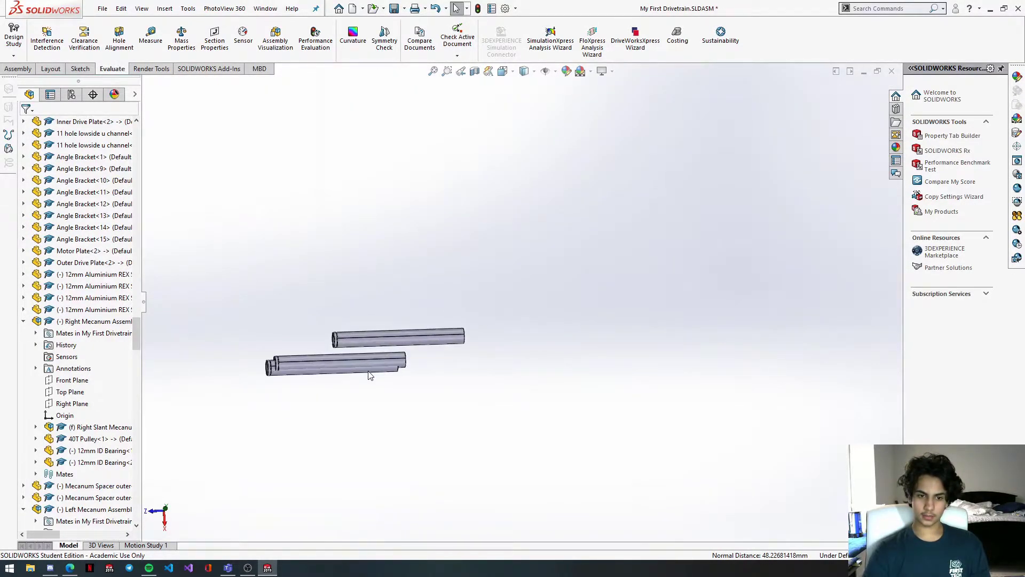
left_click(395, 340)
scroll(690, 214, "up", 6)
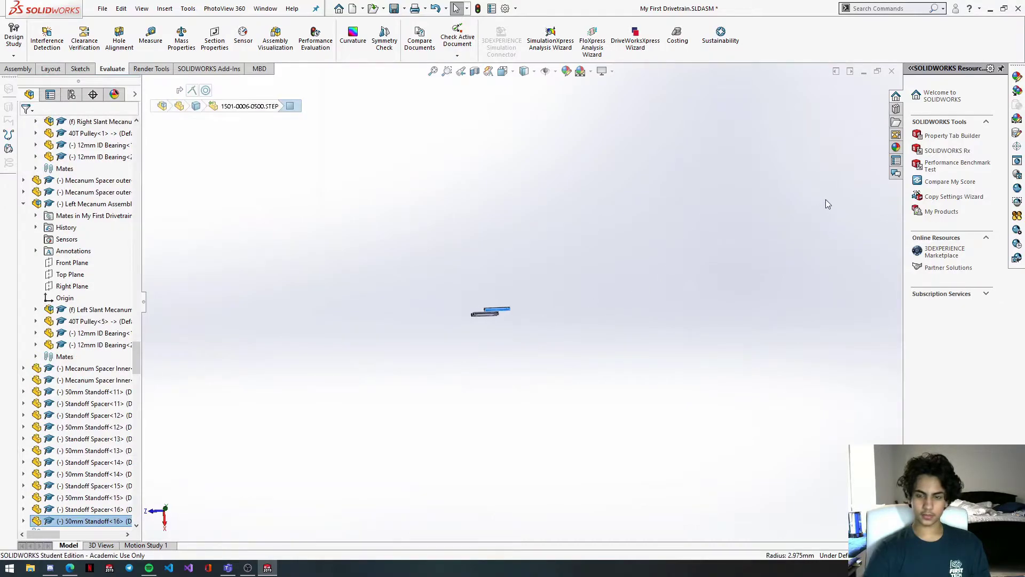
middle_click_drag(806, 203, 694, 246, "ctrl")
scroll(694, 245, "down", 10)
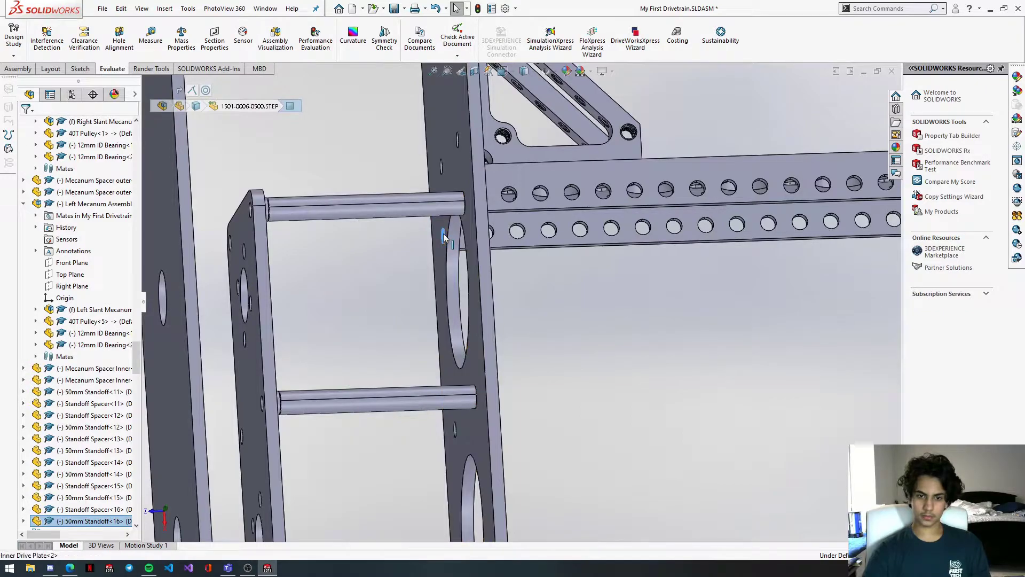
left_click(444, 235)
left_click(486, 224)
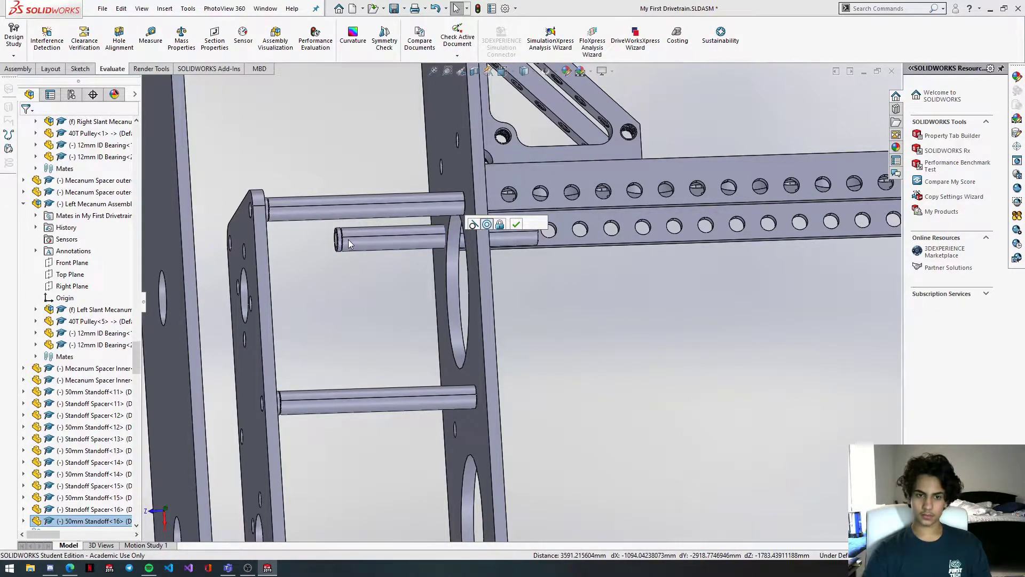
Step: Add a coincident mate between the spacer face on the fourth standoff and the motor plate side facing the inner drive plate
scroll(347, 239, "down", 5)
scroll(372, 247, "down", 3)
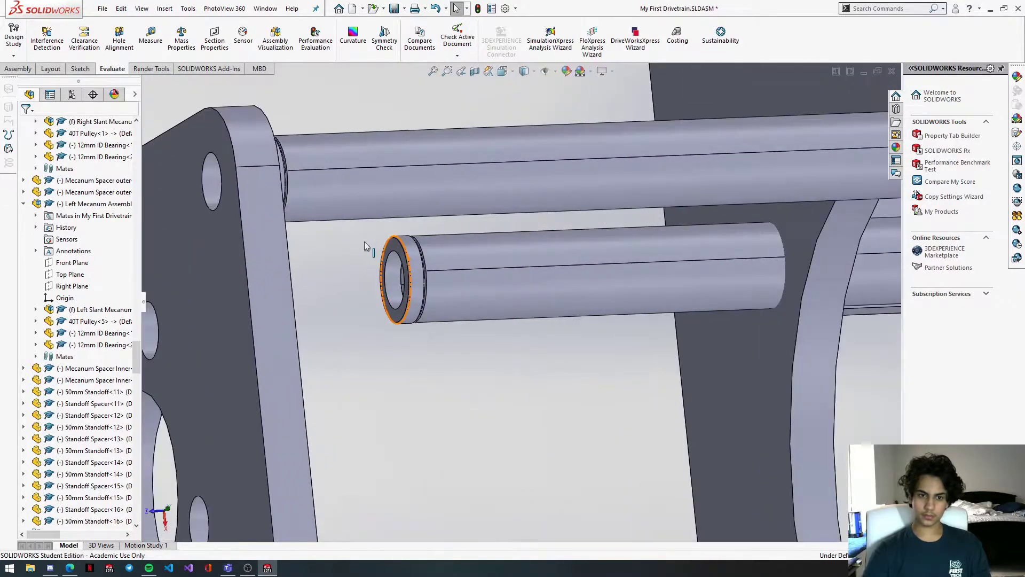
left_click(393, 249)
scroll(363, 251, "up", 8)
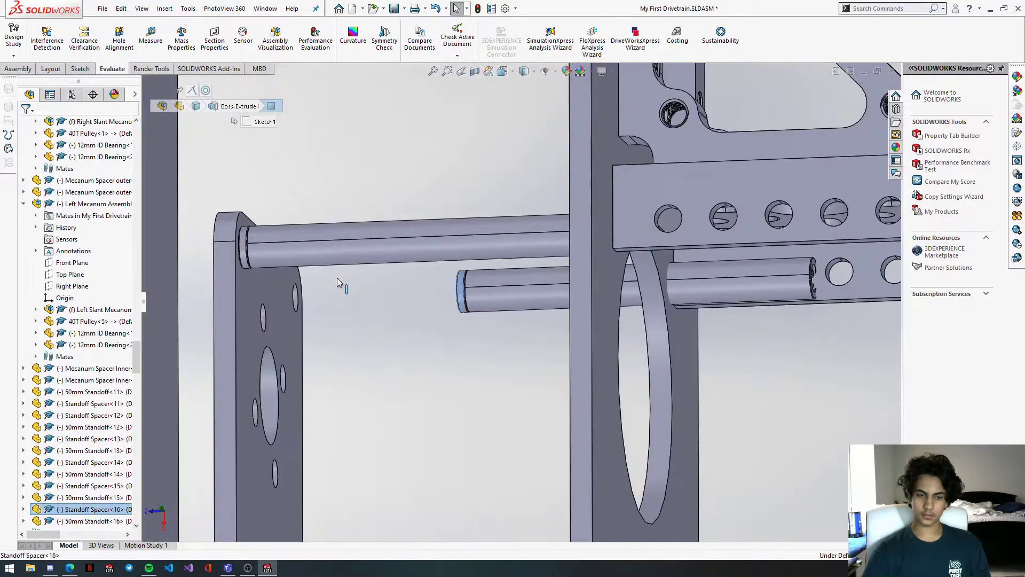
left_click(350, 301)
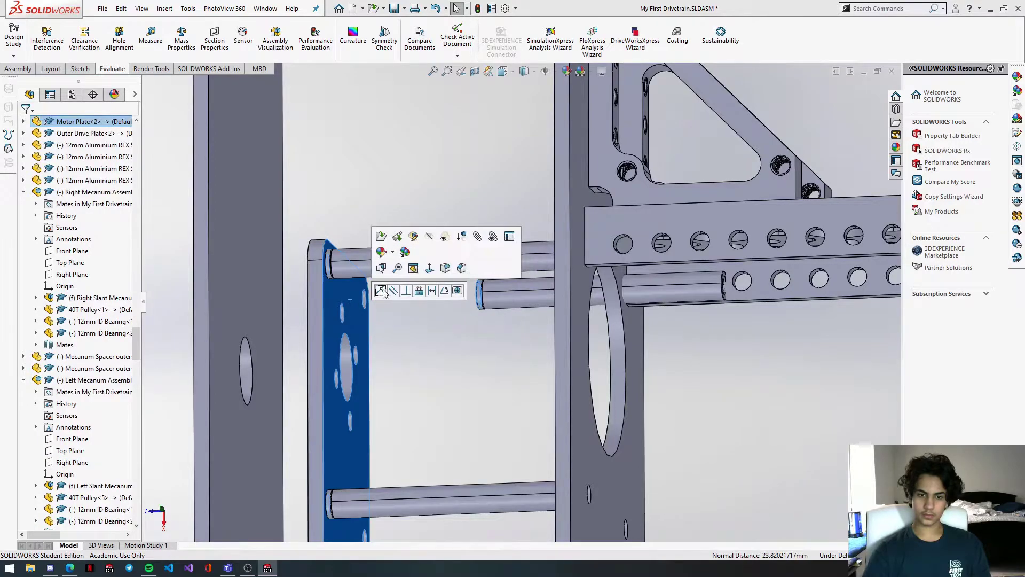
left_click(383, 296)
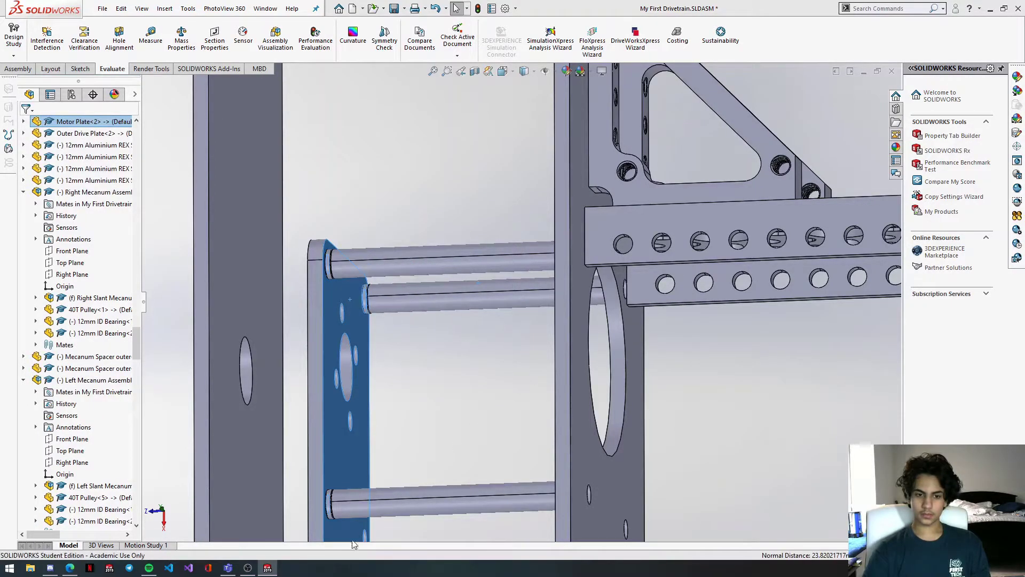
Step: Add a concentric mate between the motor plate's free mid-edge hole and a fifth copied 50mm standoff
left_click(258, 330)
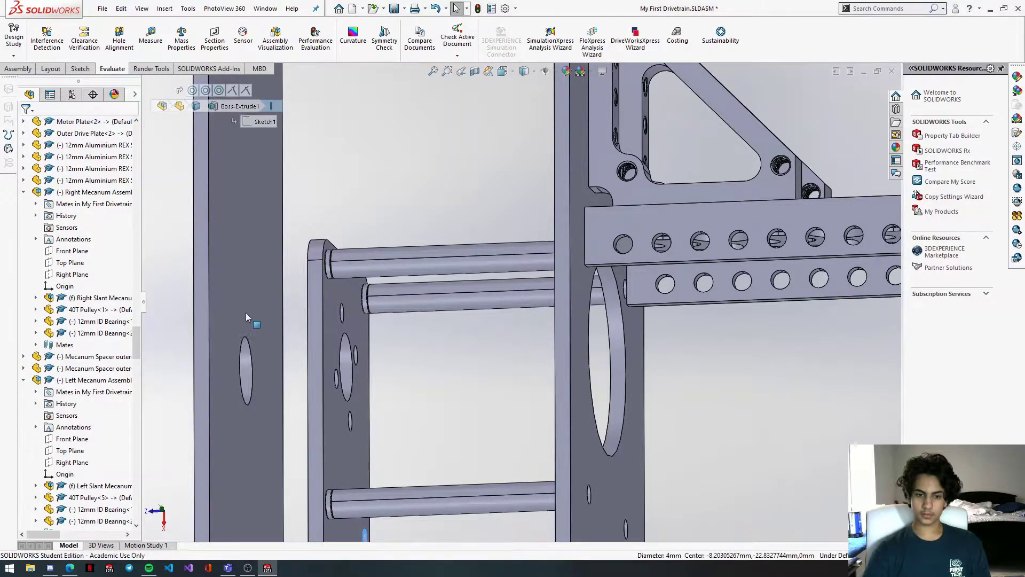
scroll(295, 307, "up", 5)
scroll(337, 370, "up", 6)
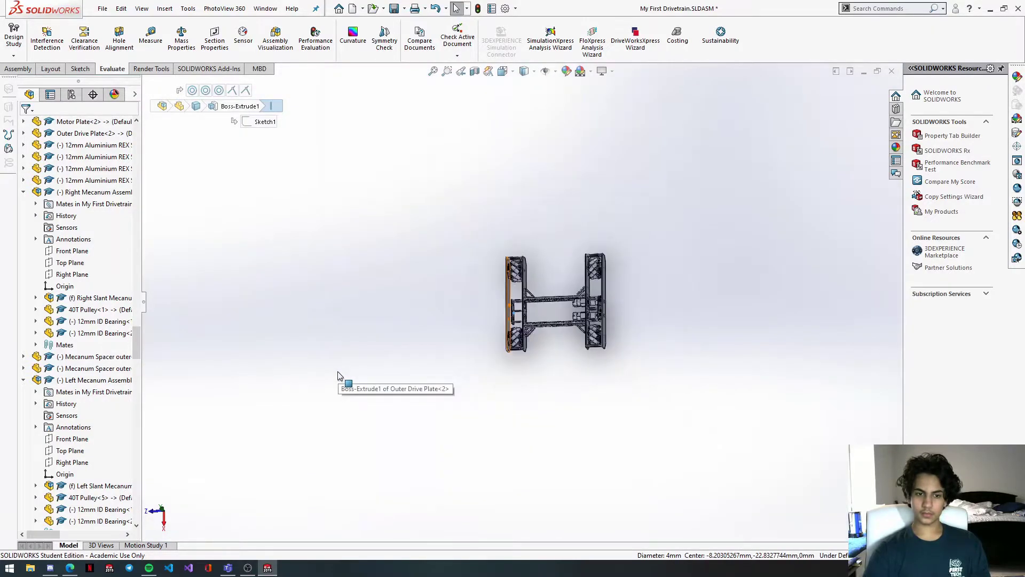
scroll(213, 401, "down", 5)
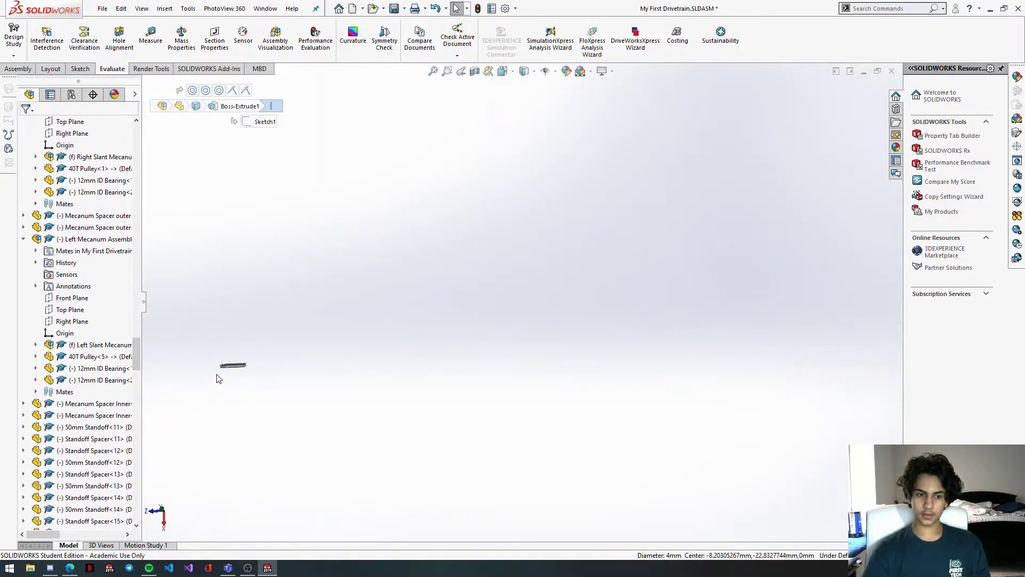
scroll(359, 341, "down", 4)
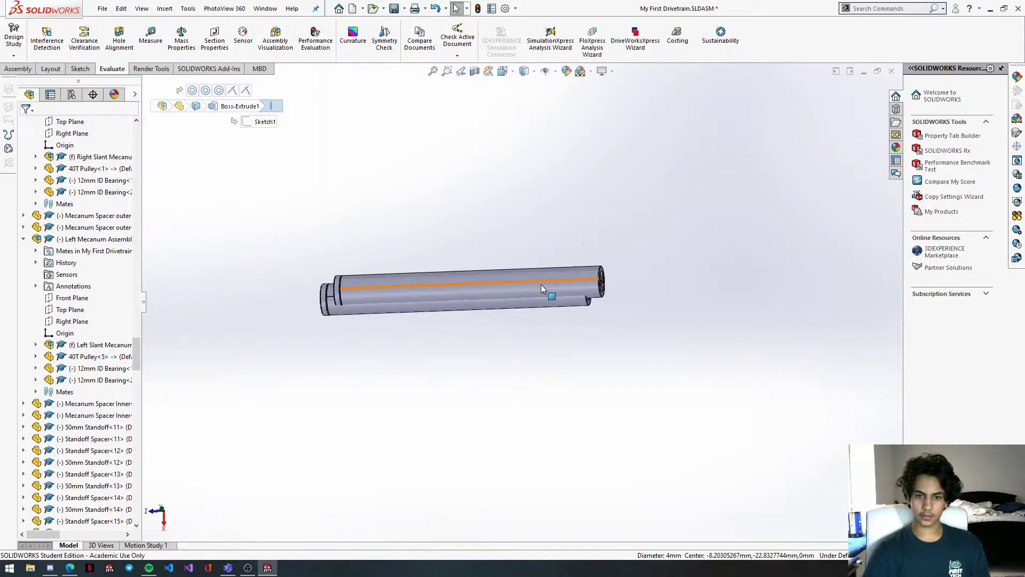
left_click(540, 284)
left_click(586, 276)
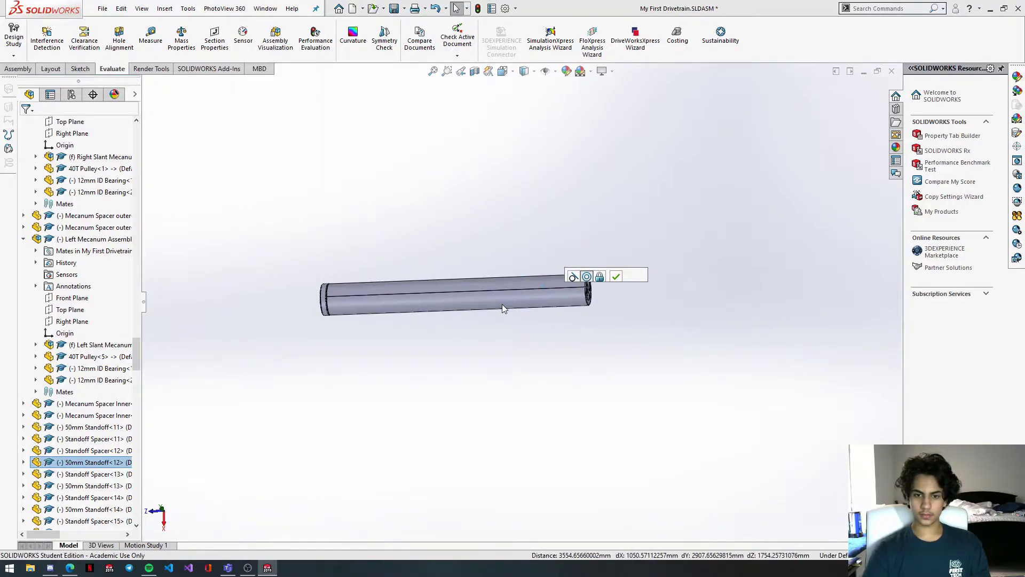
key("Return")
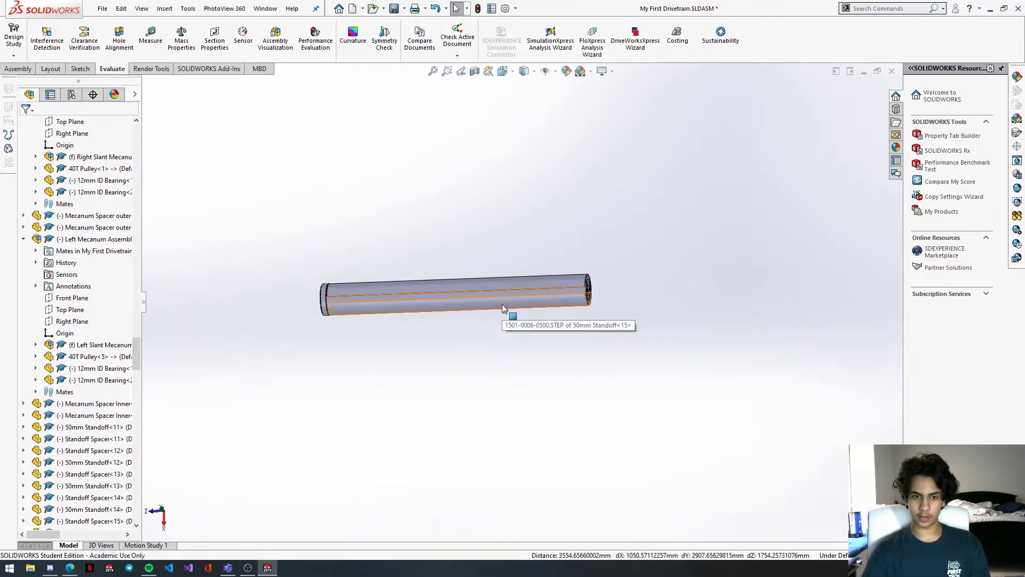
Step: Add a concentric mate between the last loose 50mm standoff and the motor plate's free lower corner hole
left_click(502, 308)
key("z")
key("z")
scroll(764, 251, "down", 10)
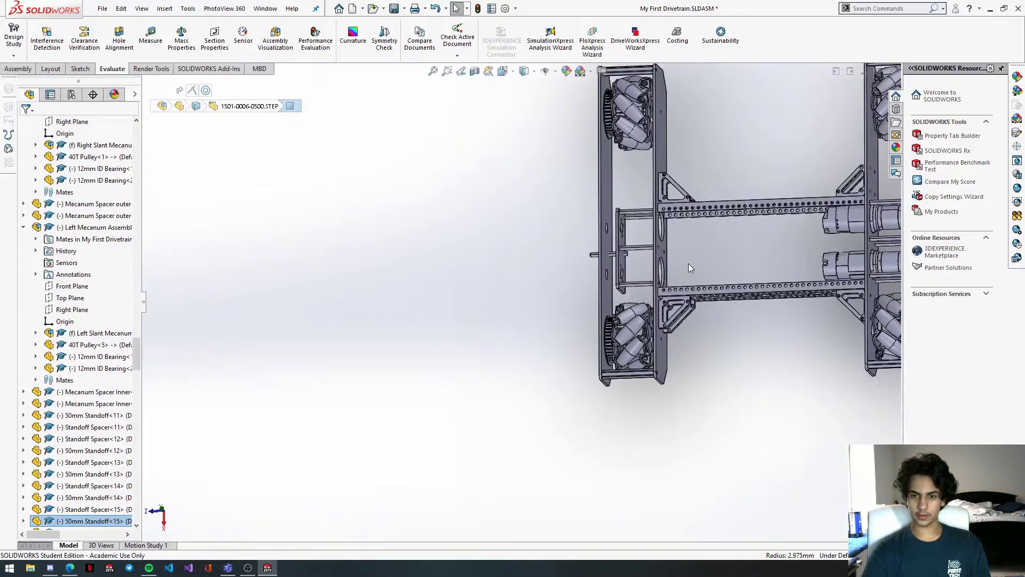
scroll(514, 297, "down", 10)
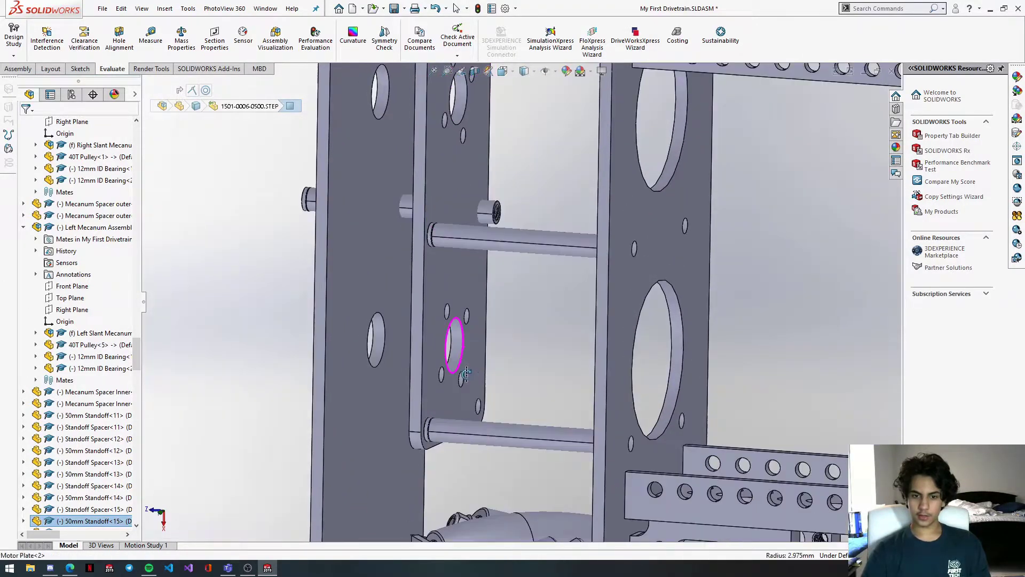
left_click(479, 404)
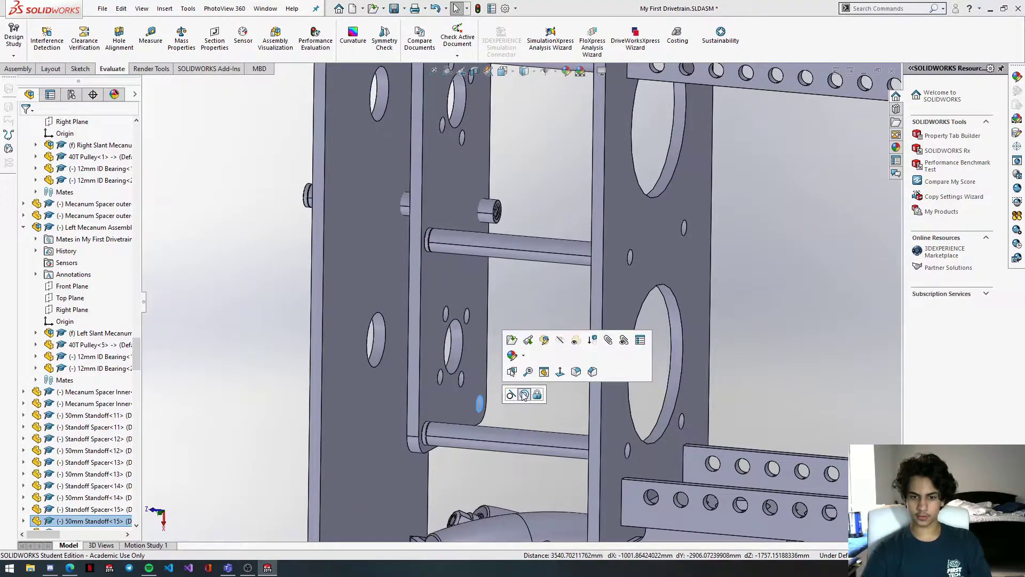
left_click(524, 395)
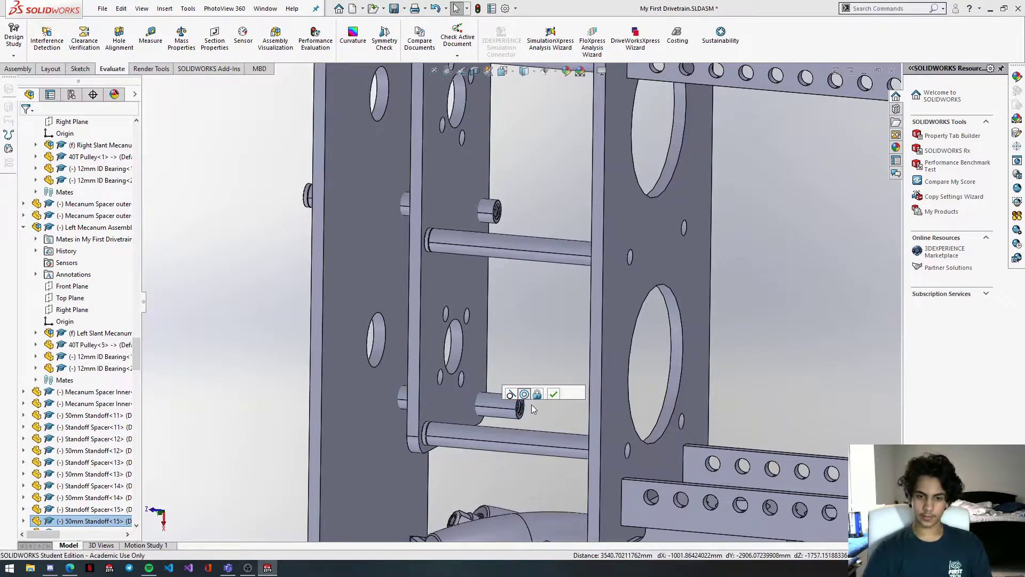
Step: Add a coincident mate between the lower corner standoff's spacer-free end and the inner drive plate face
scroll(521, 411, "down", 5)
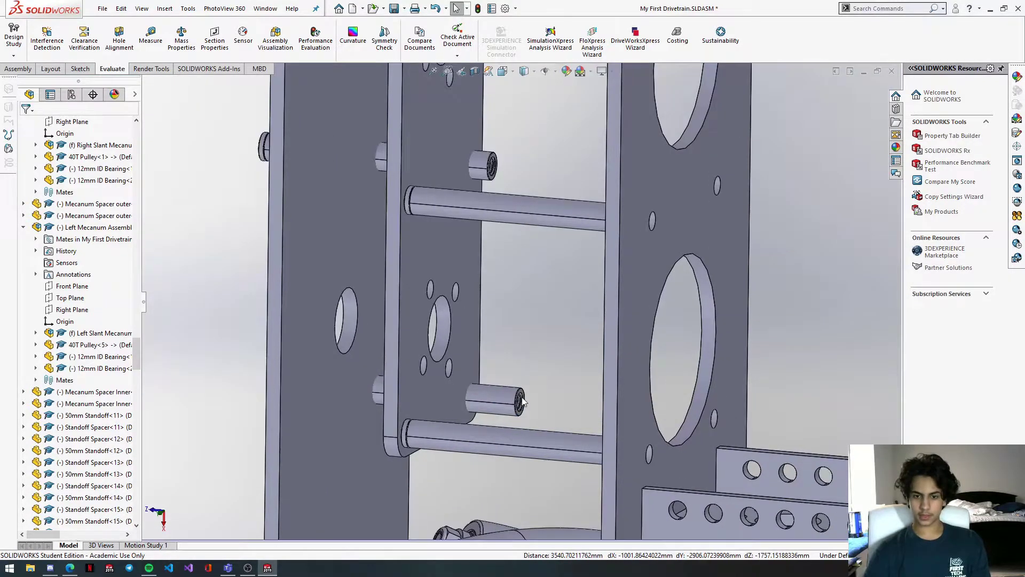
left_click(522, 324)
middle_click_drag(521, 324, 593, 328)
scroll(681, 326, "up", 6)
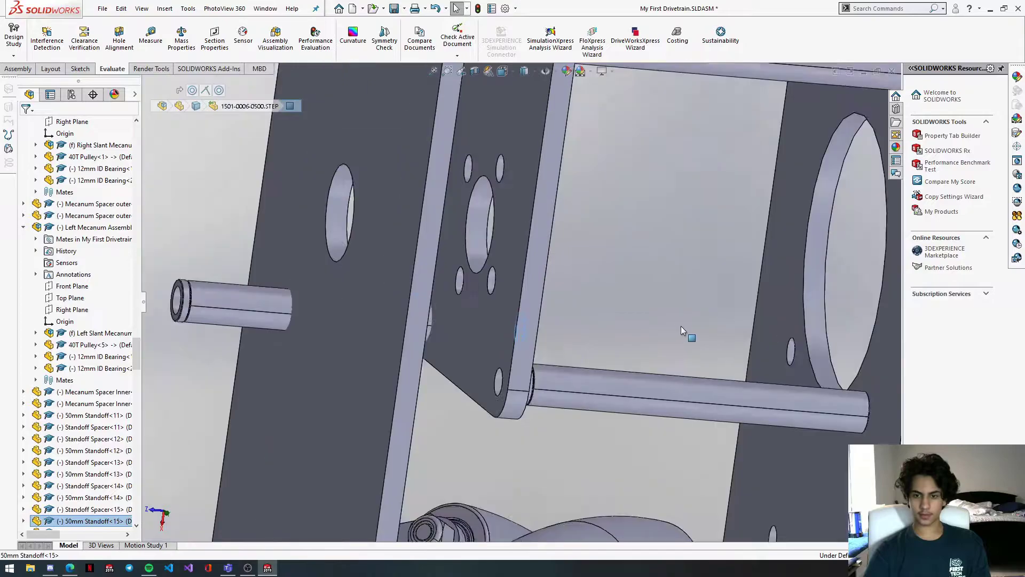
left_click(677, 300)
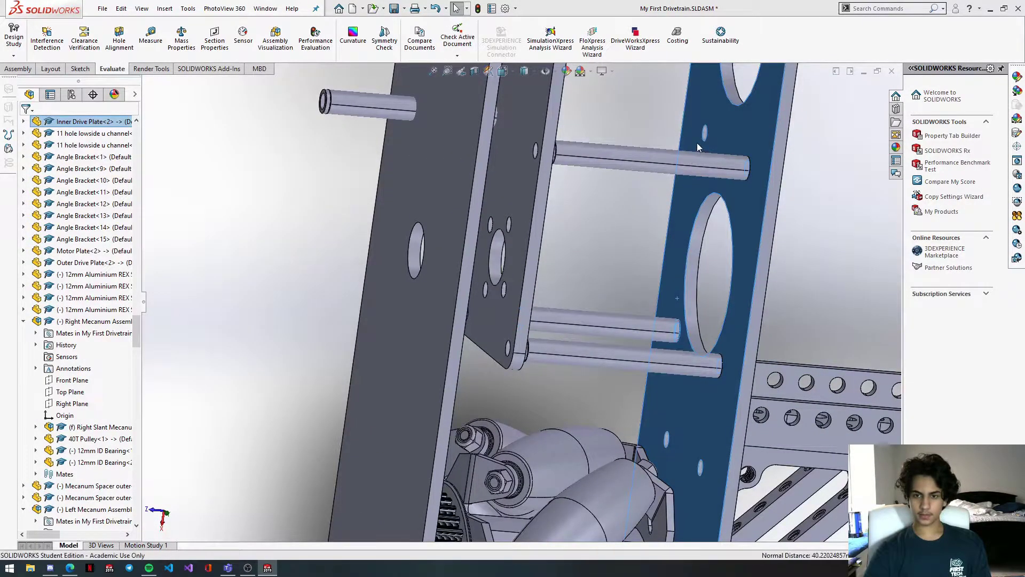
Step: Add a coincident mate between the remaining loose 50mm standoff's spacer-free end and the inner drive plate face
middle_click_drag(662, 140, 530, 127)
scroll(529, 124, "down", 3)
scroll(523, 121, "down", 2)
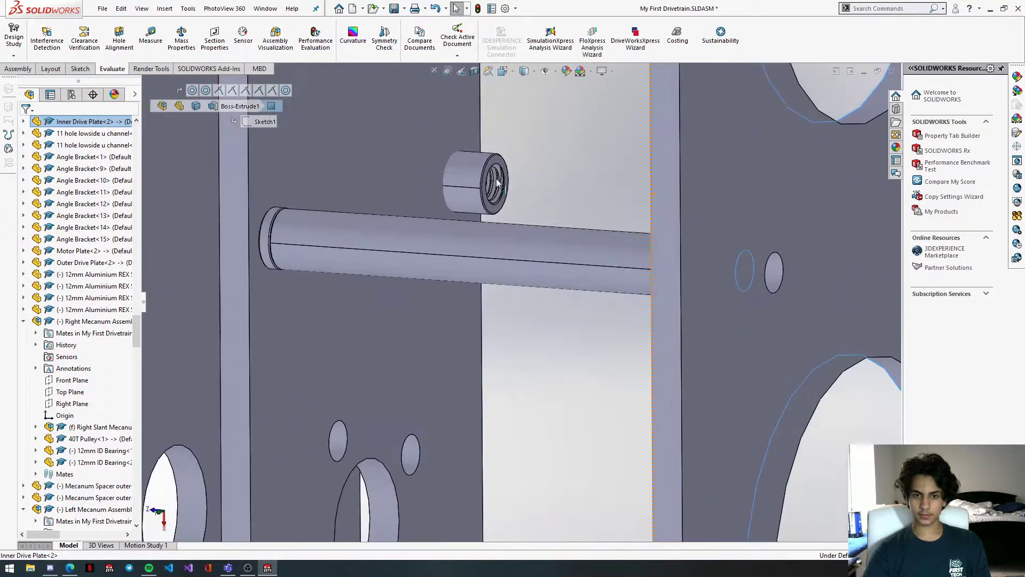
left_click(497, 167)
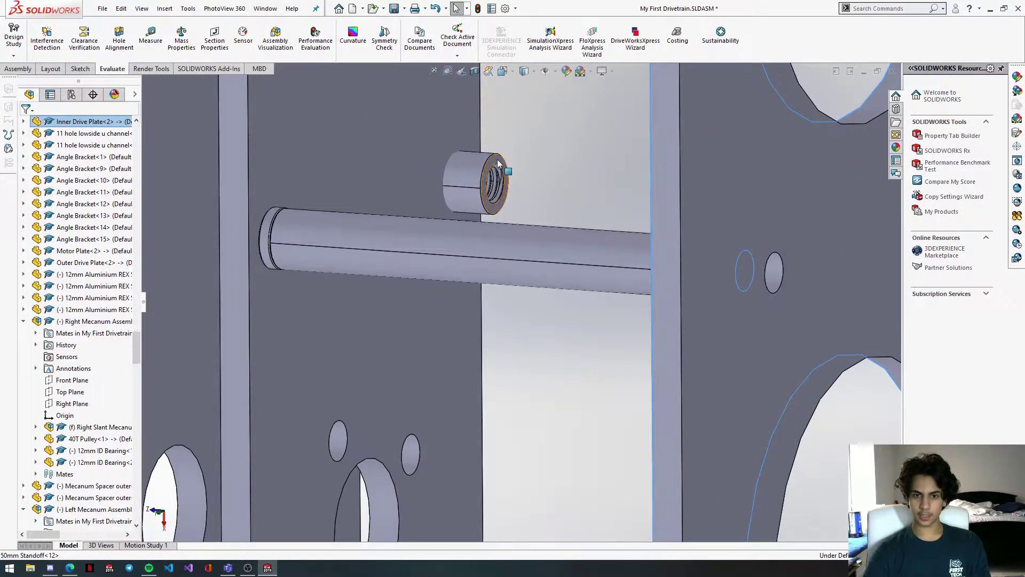
left_click(497, 160, "ctrl")
left_click(527, 147)
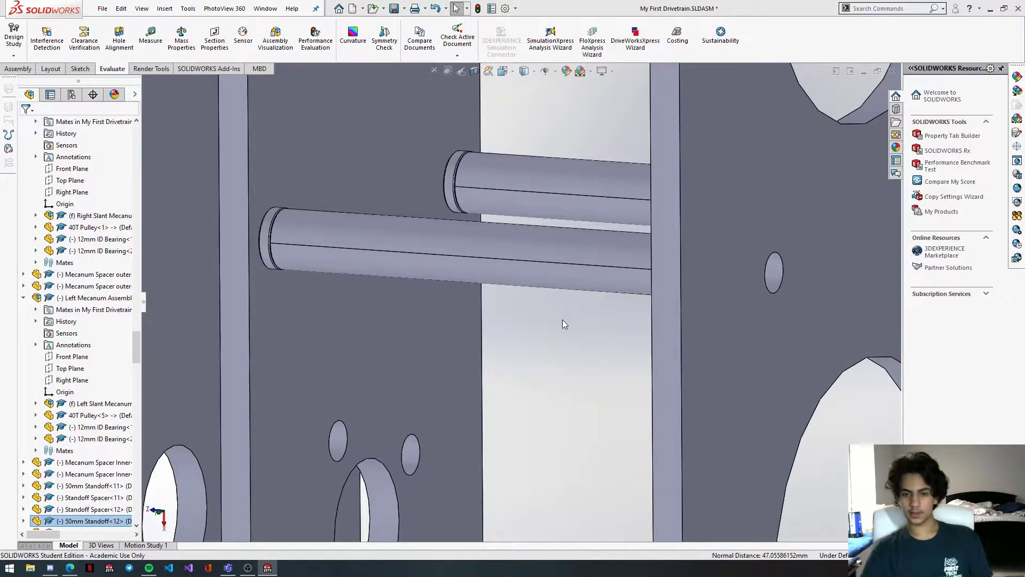
Step: Copy the 13.7 to 1 Yellowjacket motor from the finished side and paste it near the second motor plate
scroll(563, 319, "up", 5)
middle_click_drag(561, 320, 584, 222)
scroll(629, 290, "up", 6)
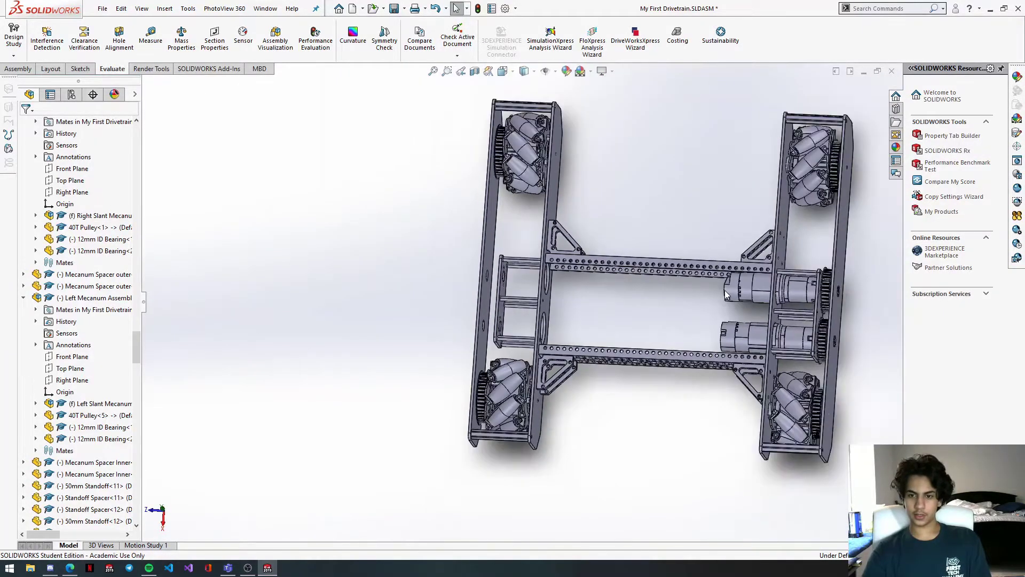
scroll(747, 284, "down", 3)
left_click(752, 281)
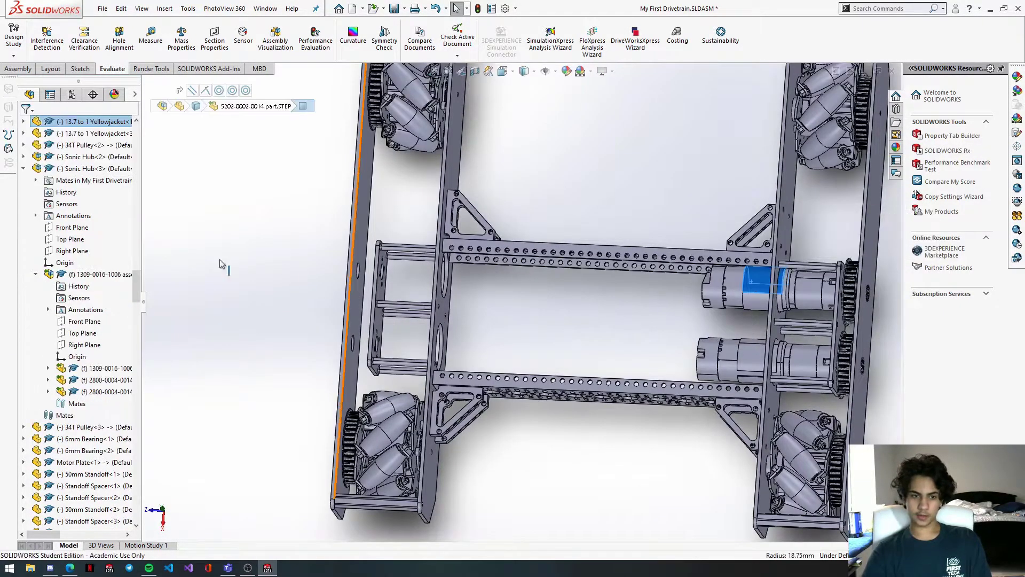
left_click(108, 122)
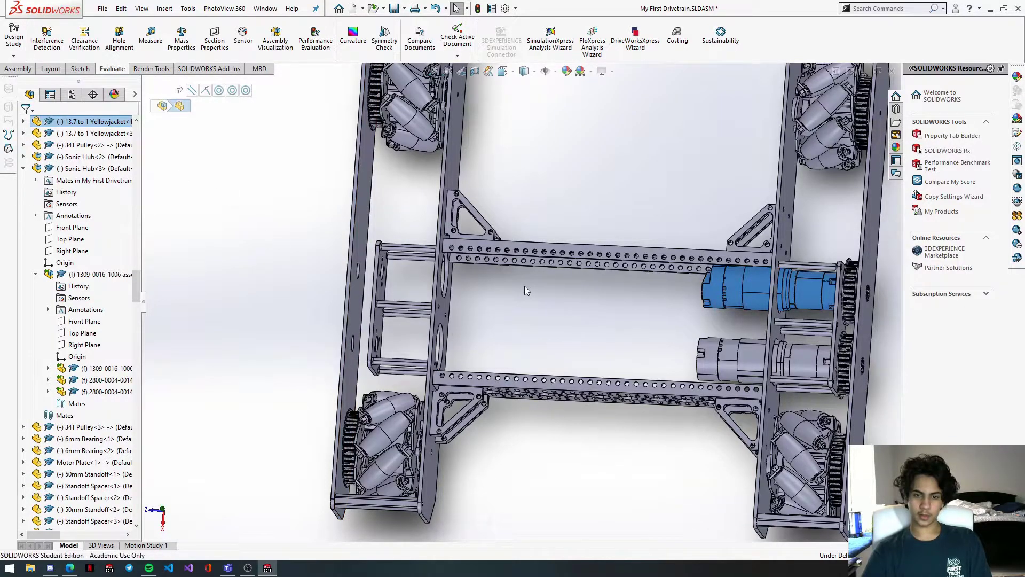
scroll(521, 316, "down", 2)
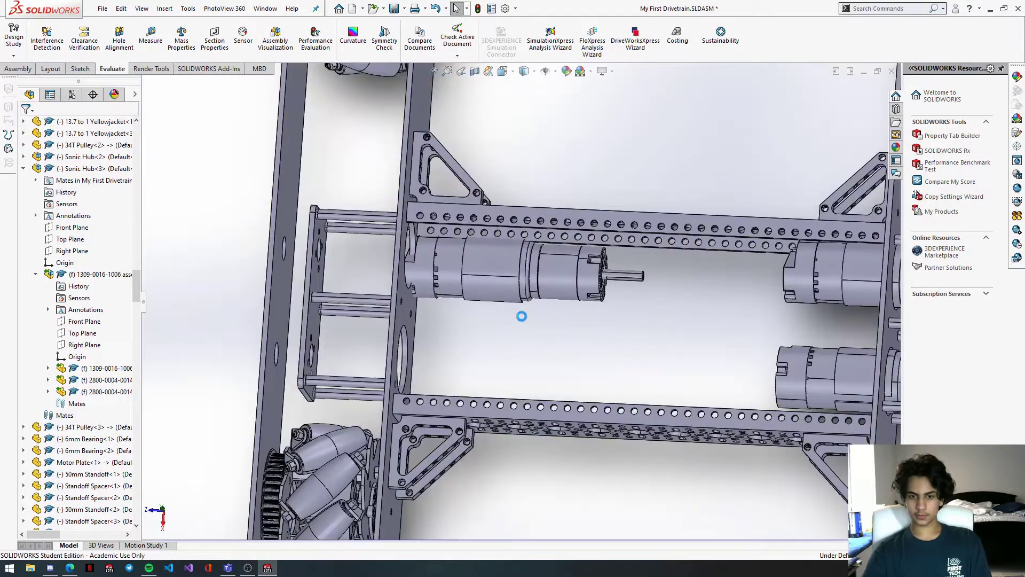
Step: Add a coincident mate between the copied motor's front gearbox face and the second motor plate's face toward the inner drive plate
scroll(600, 269, "down", 5)
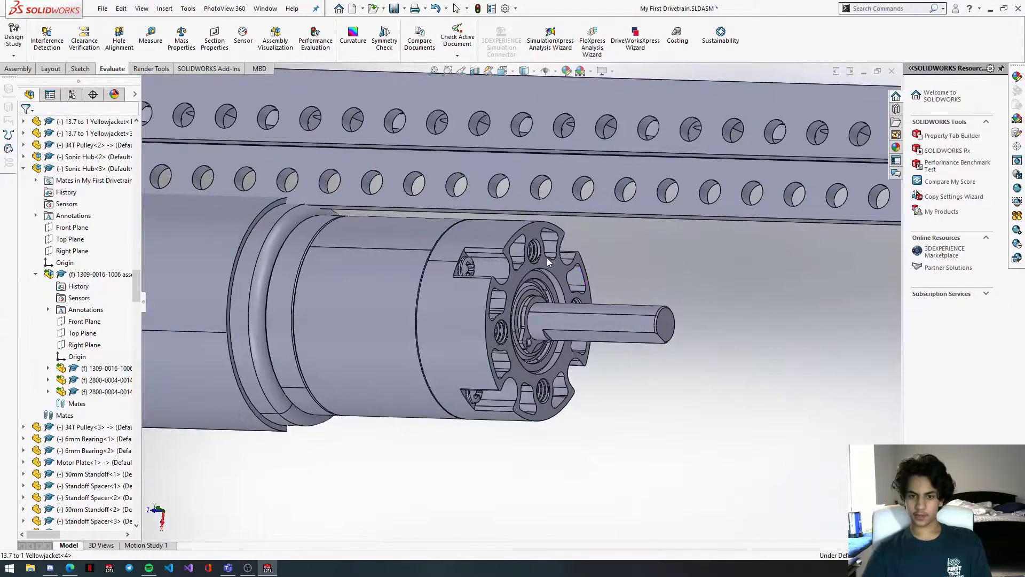
left_click(548, 258)
left_click(555, 264)
scroll(389, 306, "up", 6)
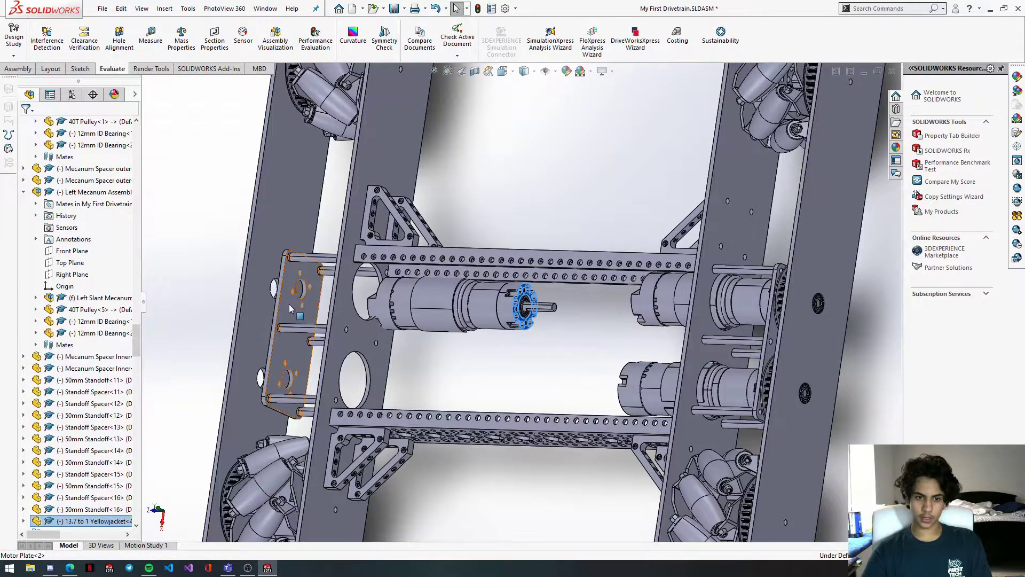
left_click(293, 304)
left_click(320, 295)
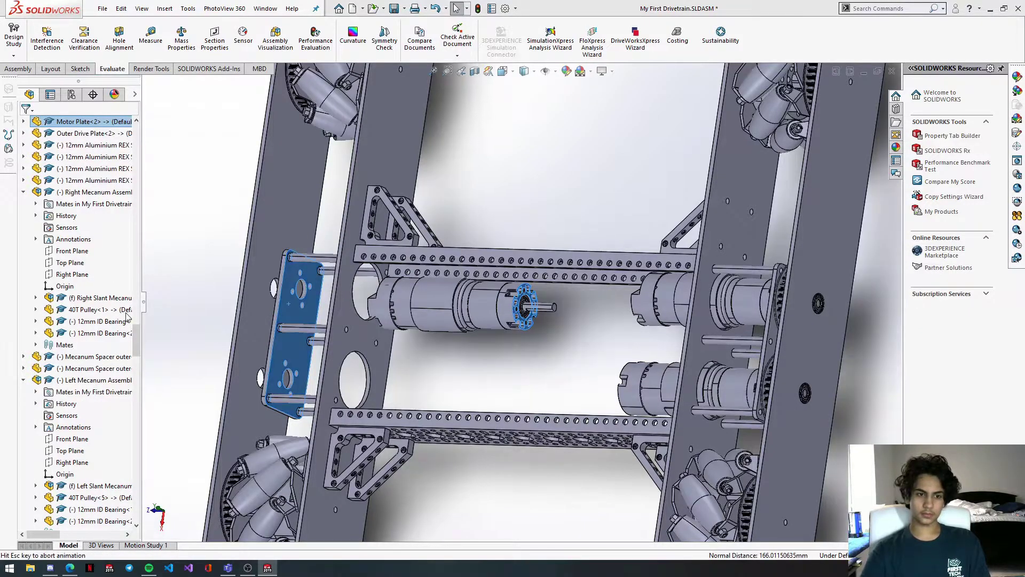
Step: Flip the alignment of the coincident mate between the copied motor and the motor plate
left_click_drag(139, 401, 138, 512)
left_click(86, 520)
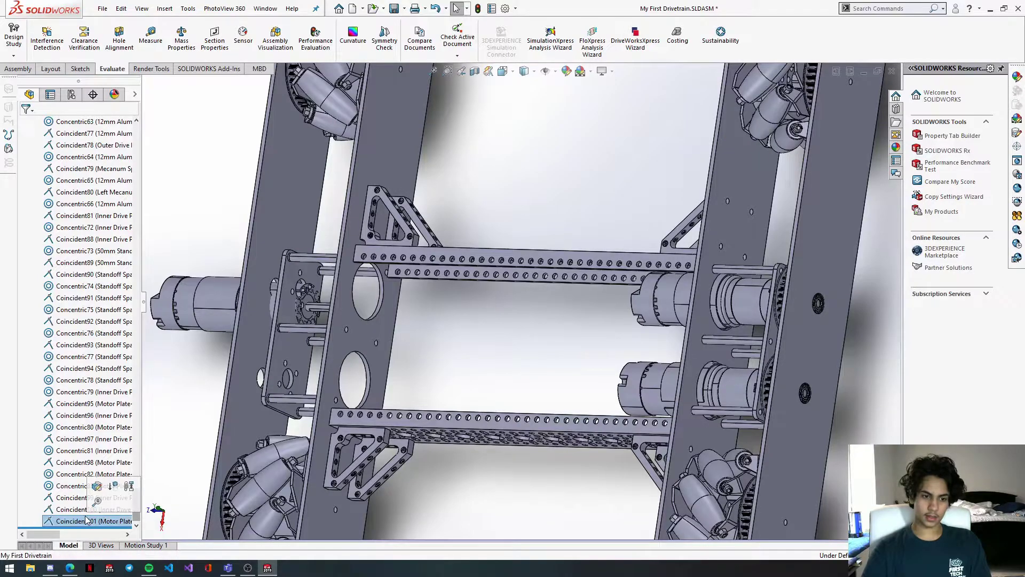
right_click(87, 520)
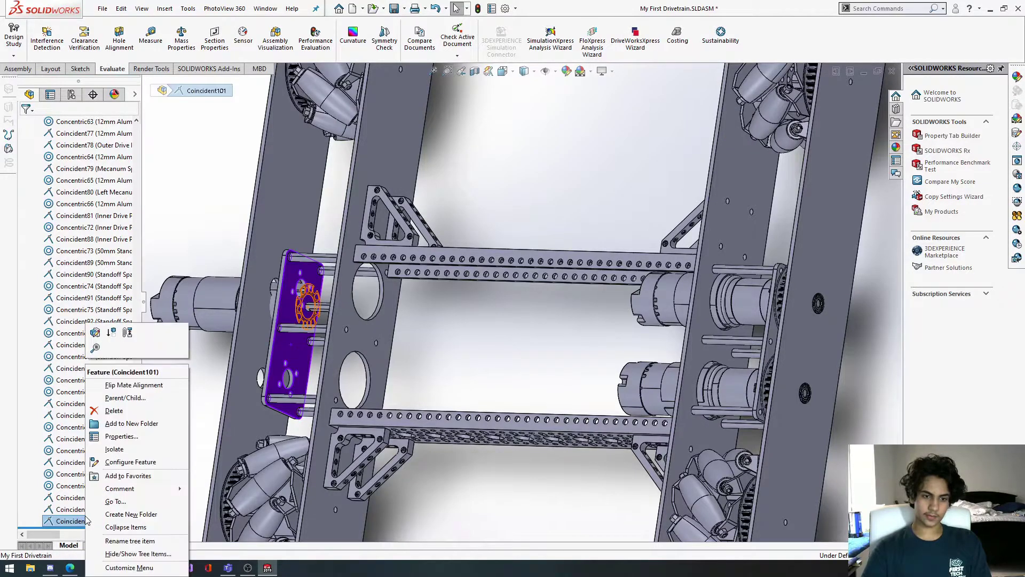
left_click(120, 385)
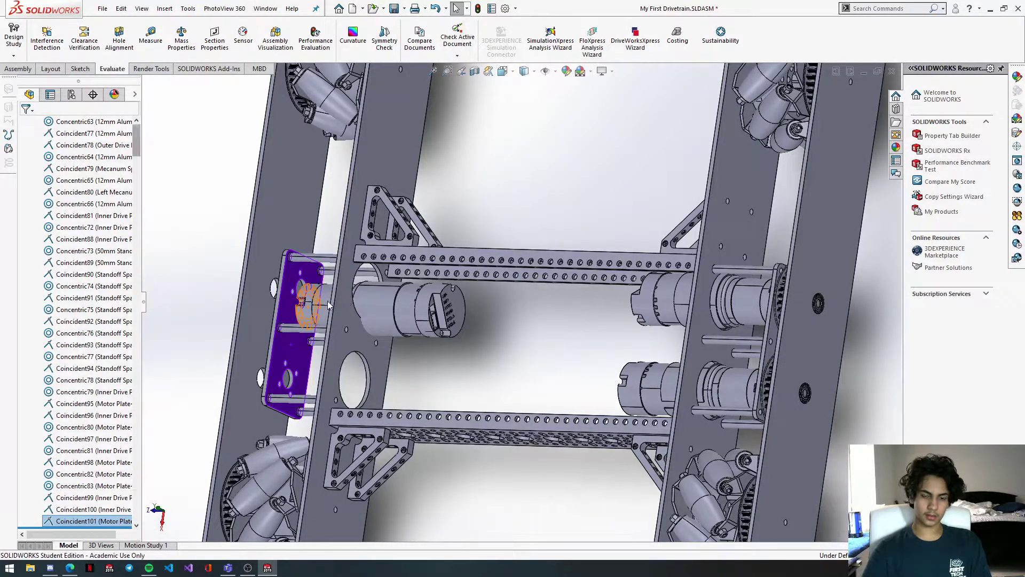
Step: Add a concentric mate between the copied motor's cylindrical gearbox surface and the motor plate's upper shaft hole
scroll(326, 300, "down", 10)
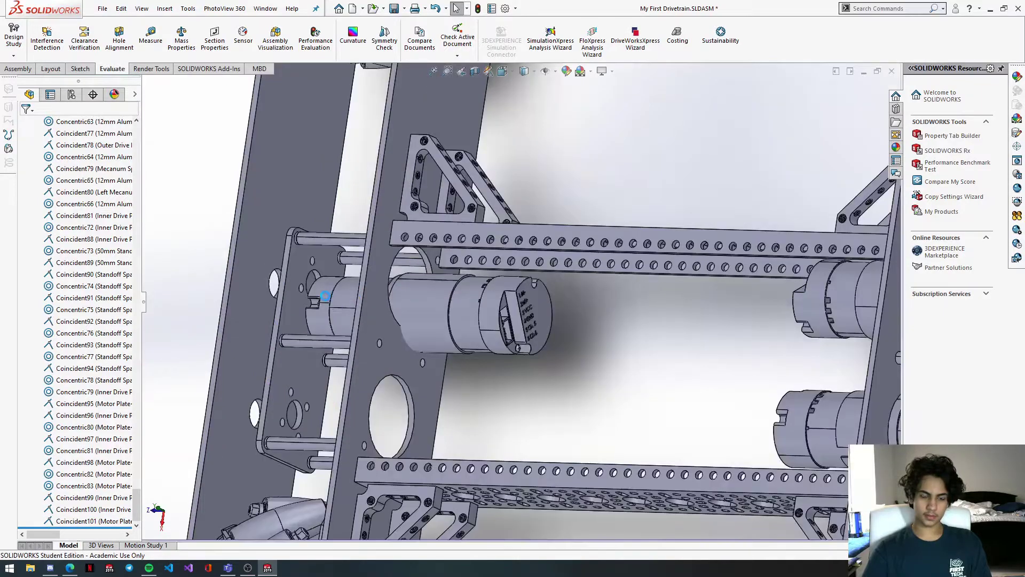
scroll(428, 308, "down", 2)
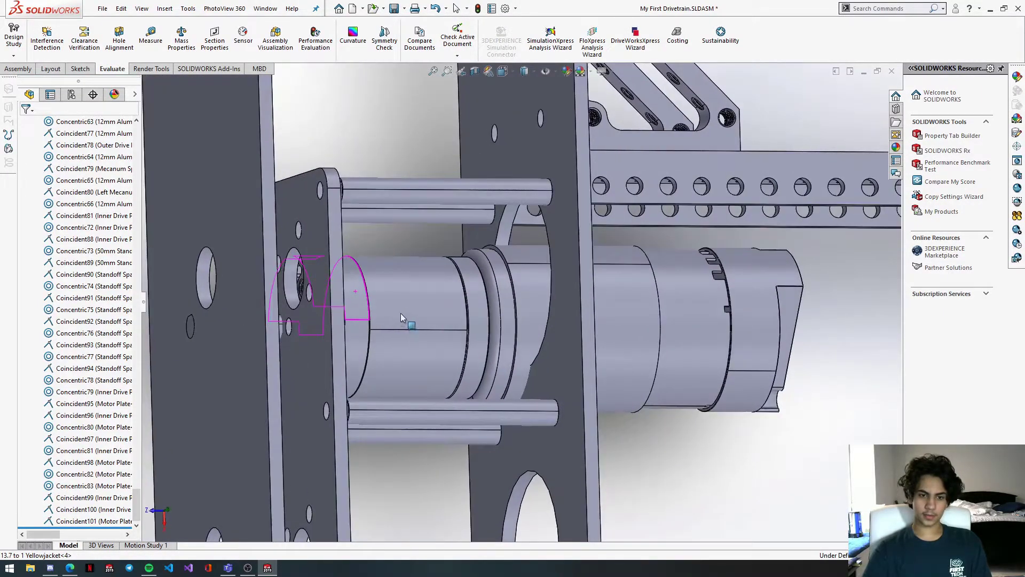
left_click(418, 306)
left_click_drag(437, 305, 434, 307)
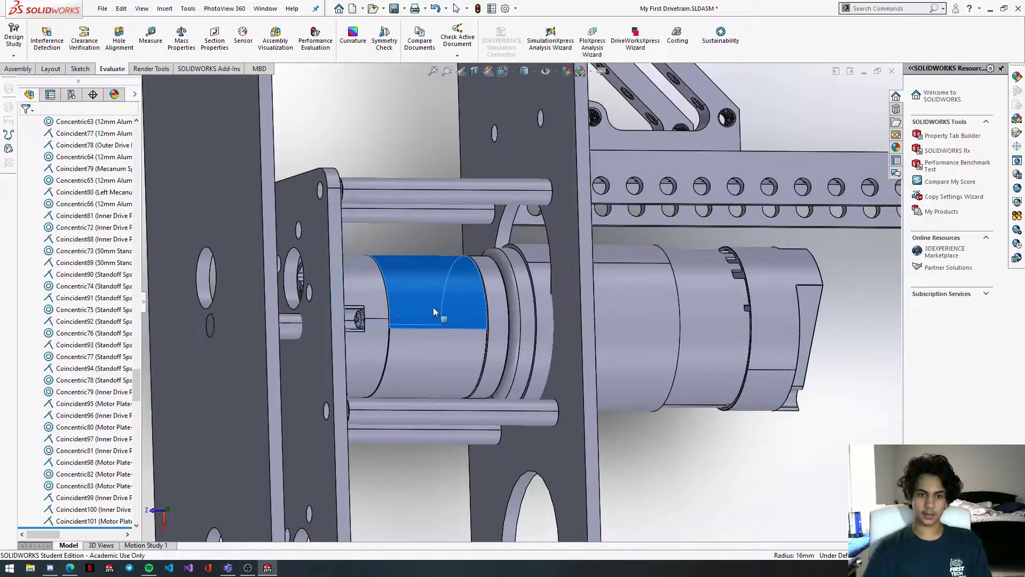
middle_click_drag(410, 306, 374, 306)
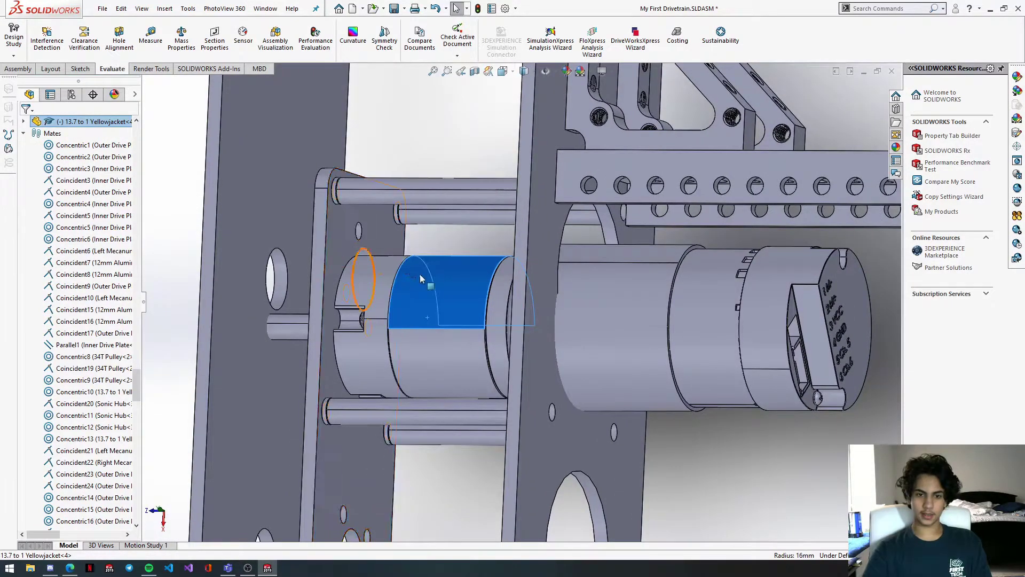
left_click(363, 257, "ctrl")
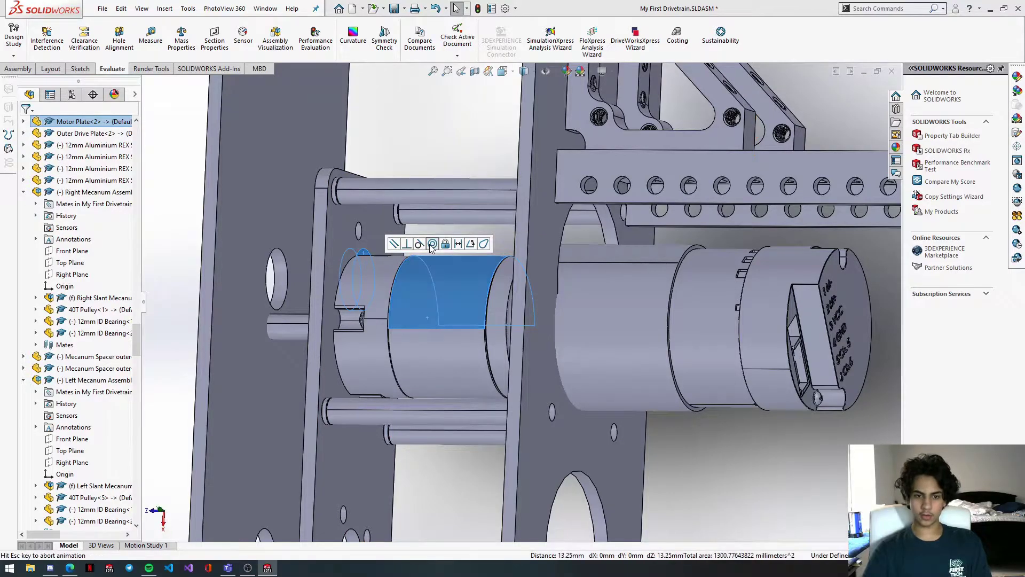
left_click(432, 244)
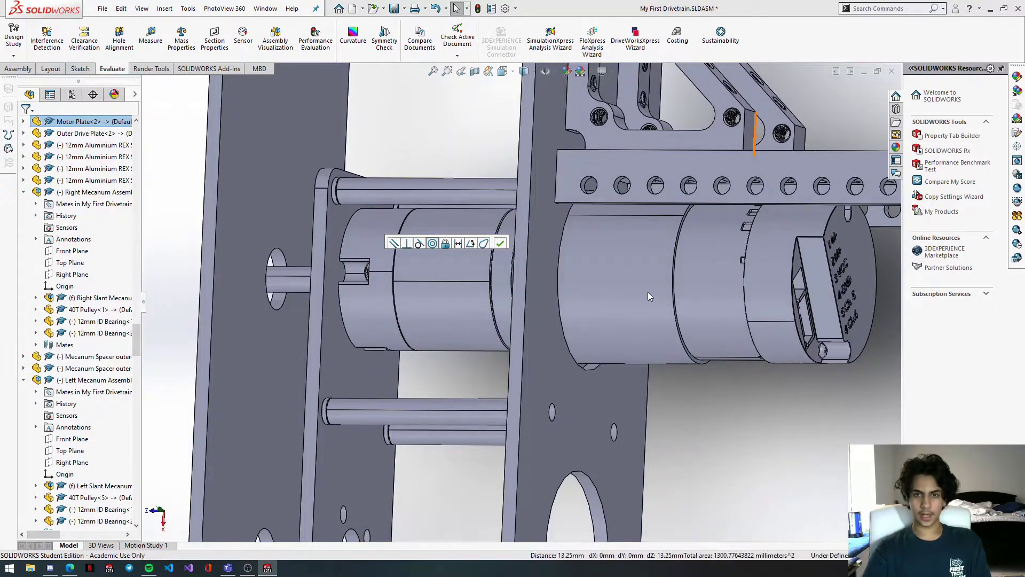
Step: Copy the mounted Yellowjacket motor and paste another one near the motor plate's lower shaft hole
scroll(596, 296, "up", 3)
middle_click_drag(601, 298, 653, 289)
scroll(672, 286, "up", 4)
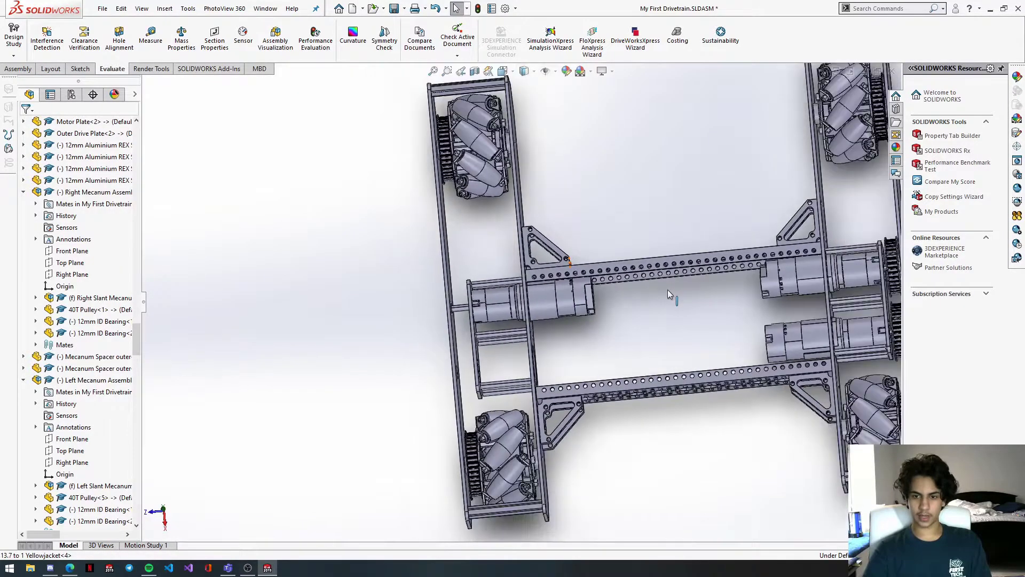
scroll(510, 306, "down", 5)
left_click(523, 276)
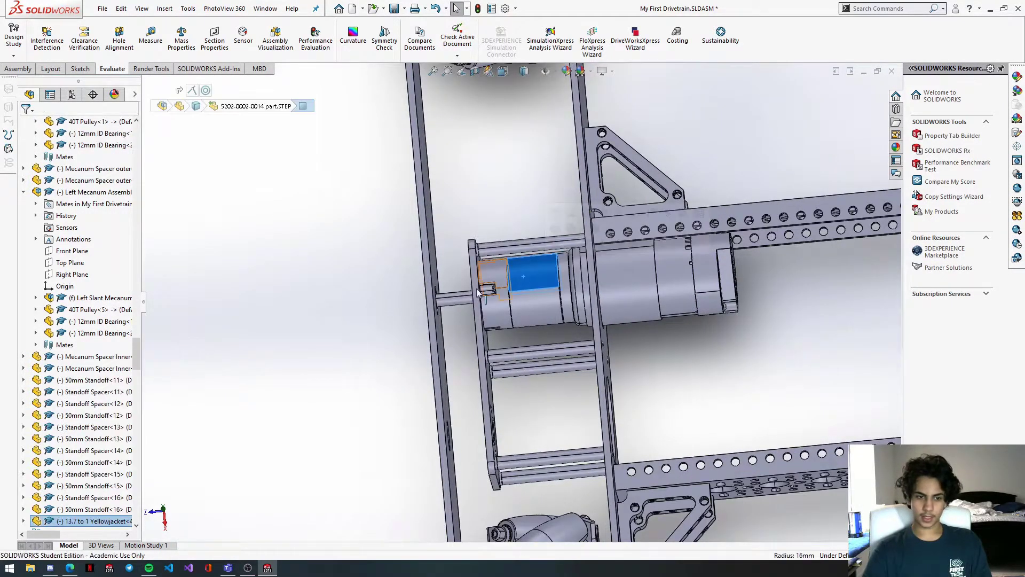
left_click(105, 521)
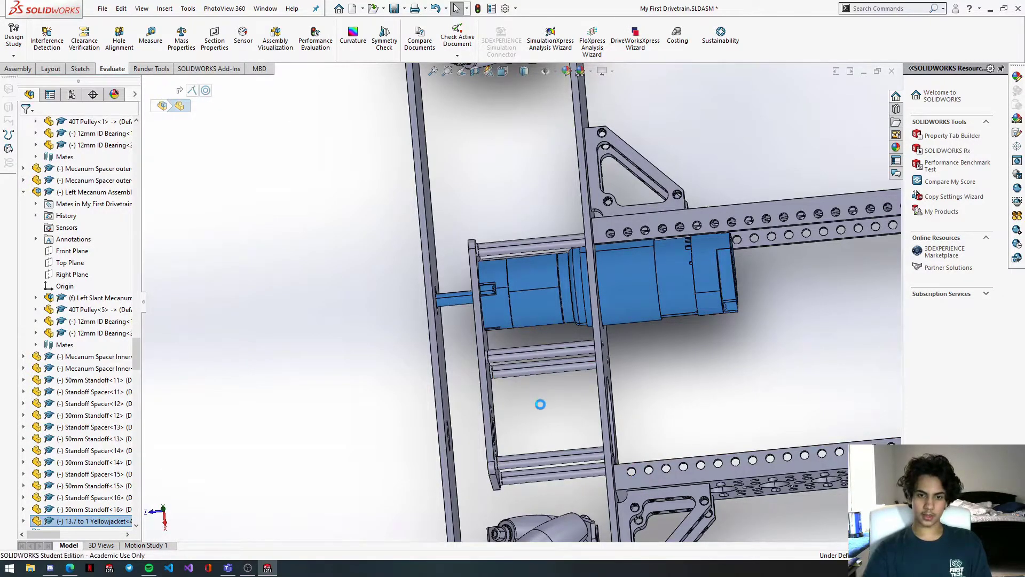
key("ctrl+v")
Step: Add a concentric mate between the new lower motor's gearbox cylinder and the motor plate's lower shaft hole
scroll(540, 390, "down", 4)
middle_click_drag(539, 396, 519, 402)
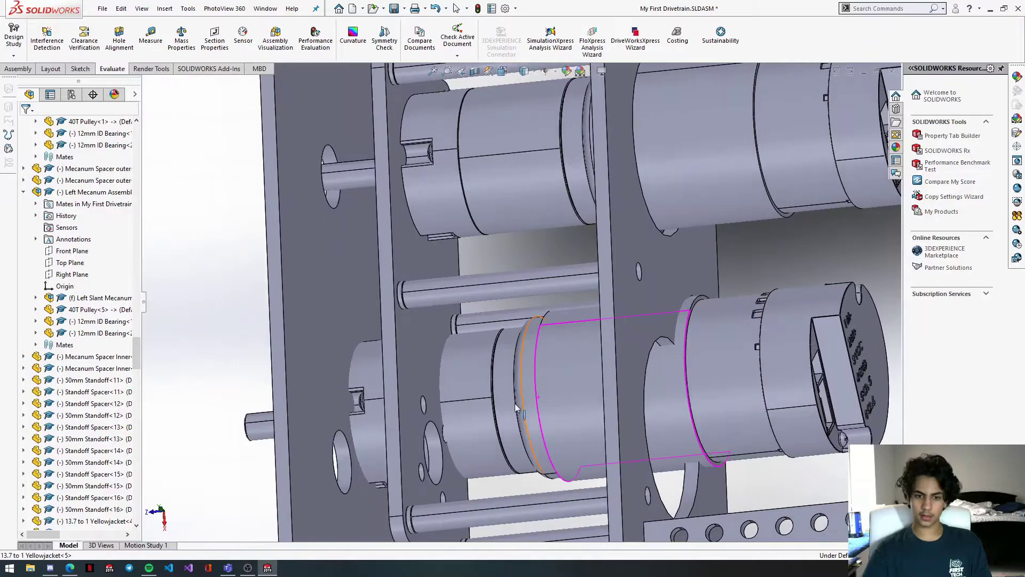
left_click(472, 431)
left_click(434, 452, "ctrl")
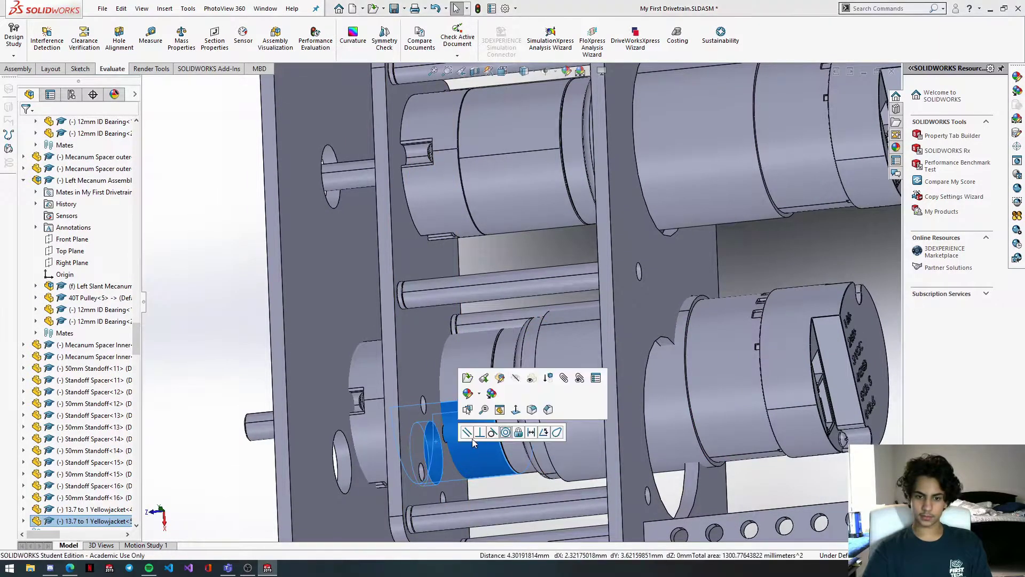
left_click(506, 432)
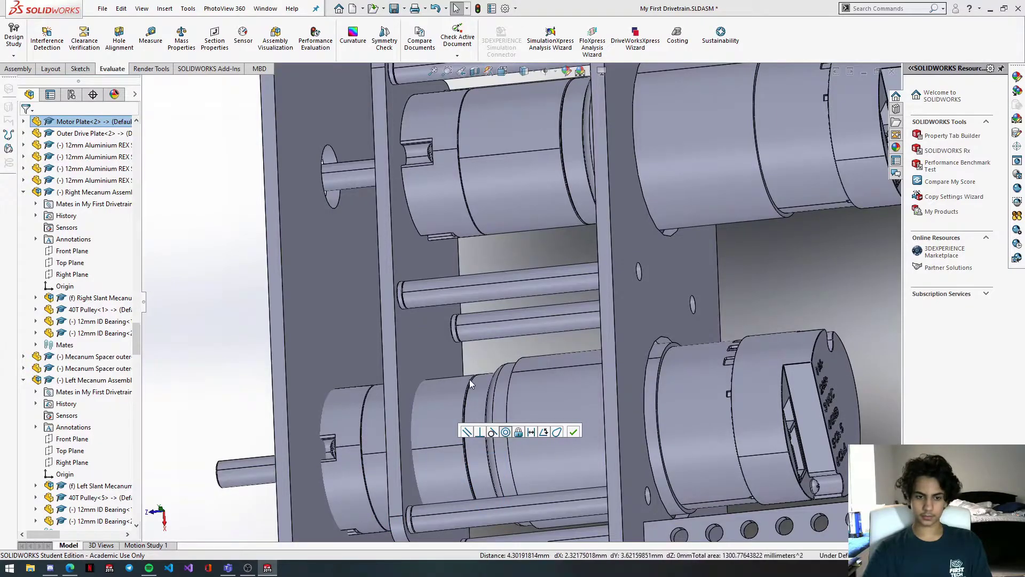
Step: Add a coincident mate between the lower motor's front gearbox face and the motor plate's face toward the inner drive plate
middle_click_drag(470, 379, 449, 376)
scroll(448, 375, "down", 3)
left_click(394, 321)
middle_click_drag(547, 366, 483, 367)
left_click(498, 286, "ctrl")
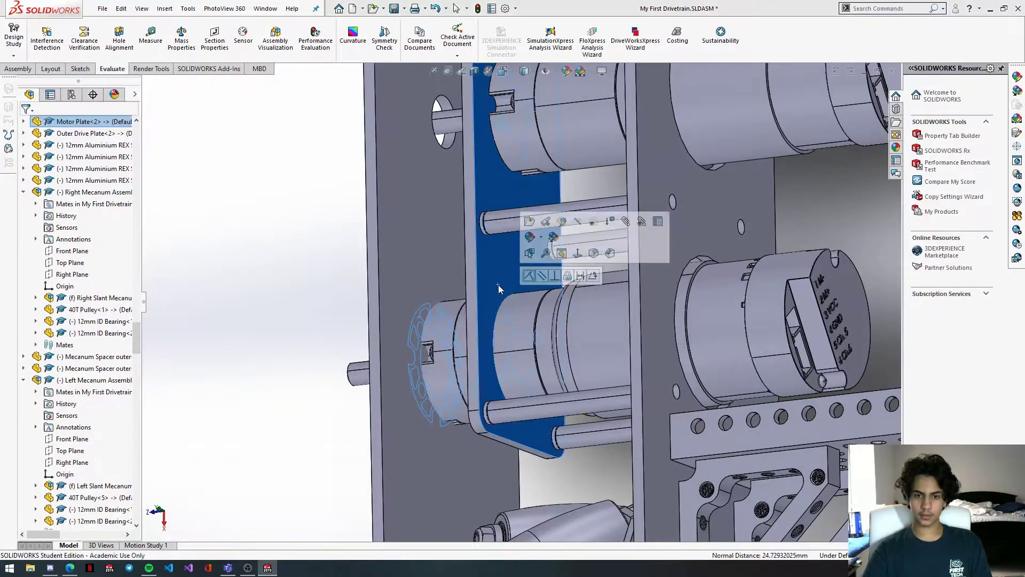
left_click(528, 276)
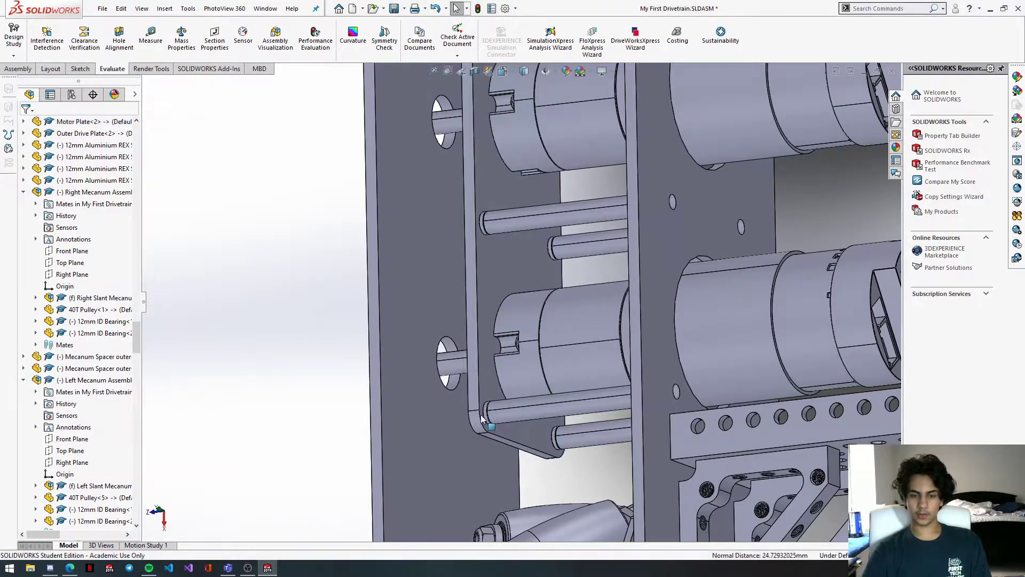
Step: Copy the 6mm bearing from the finished side's outer drive plate and paste it beside the lower motor's shaft on the second side
scroll(480, 414, "up", 3)
middle_click_drag(481, 415, 664, 355)
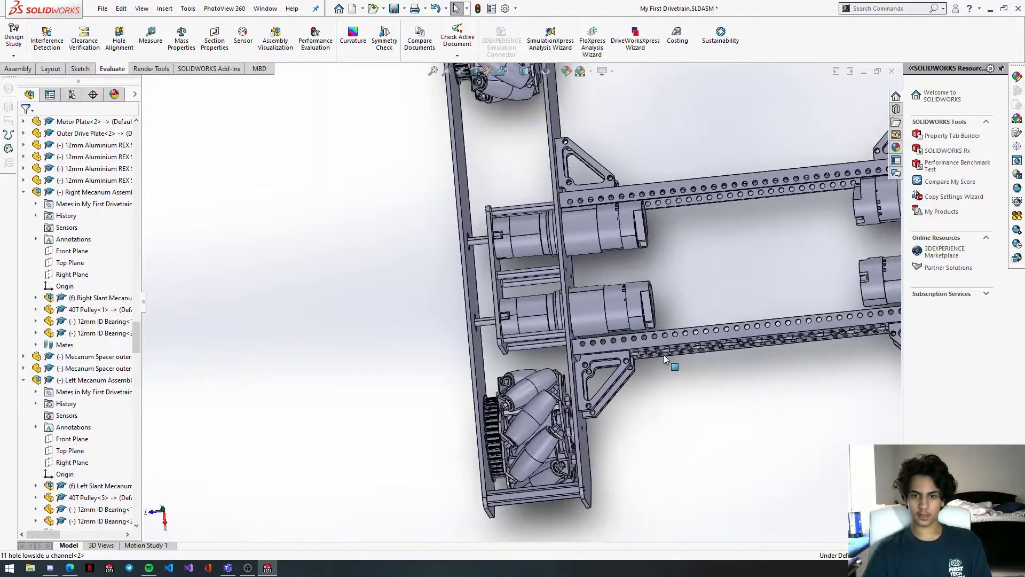
scroll(664, 355, "up", 4)
scroll(769, 272, "down", 2)
scroll(742, 297, "down", 8)
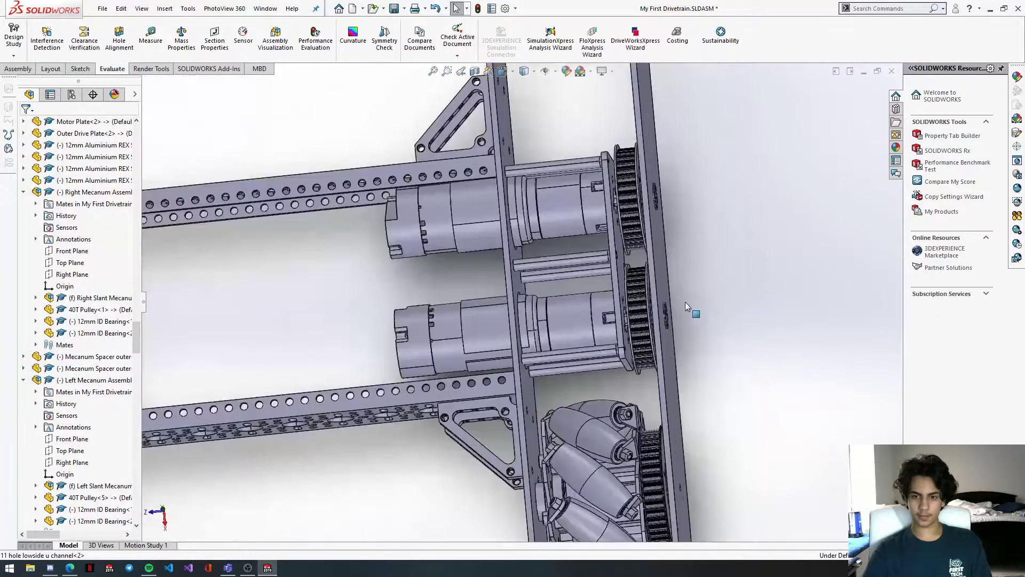
scroll(587, 337, "down", 3)
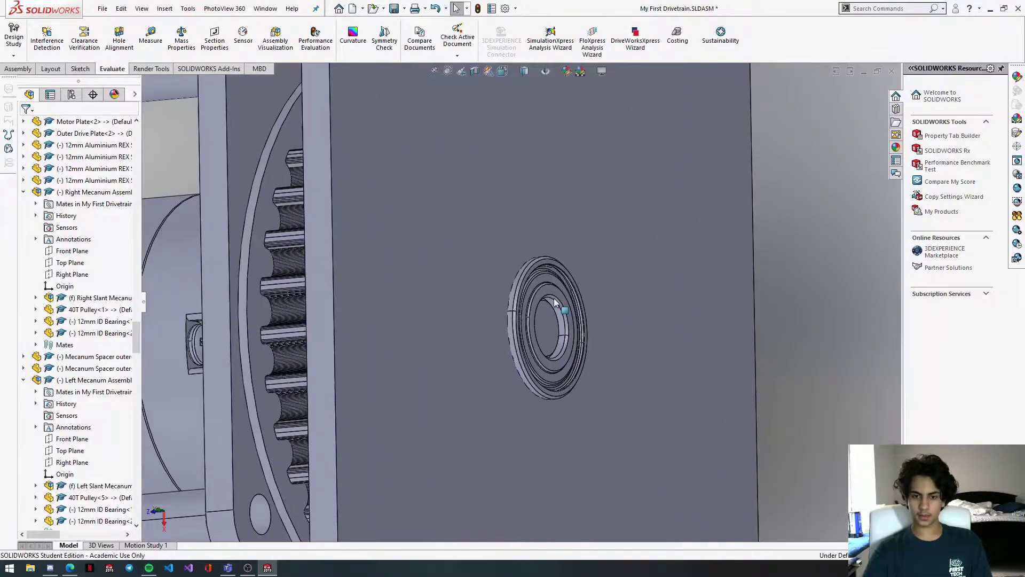
left_click(552, 290)
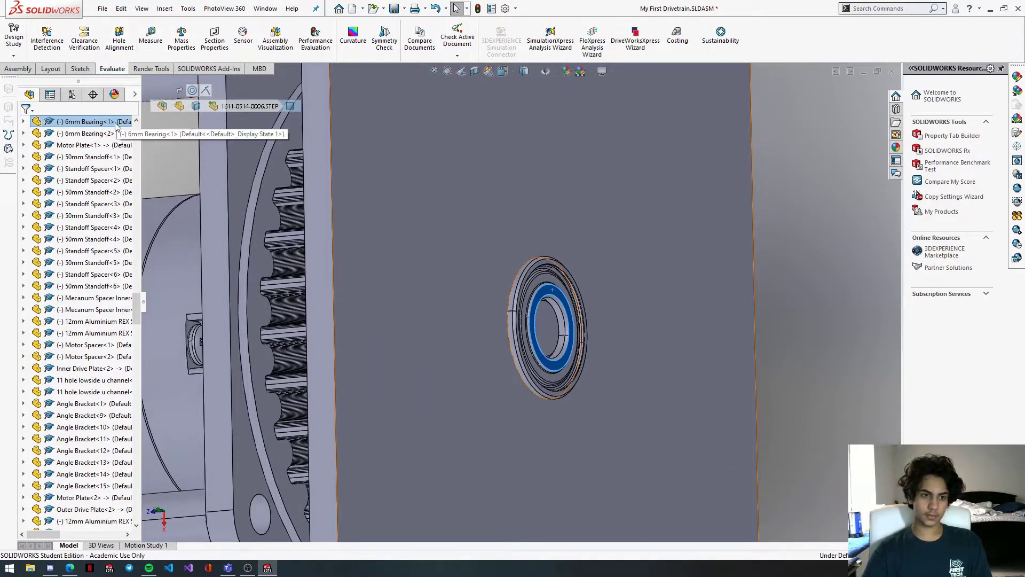
scroll(321, 264, "up", 10)
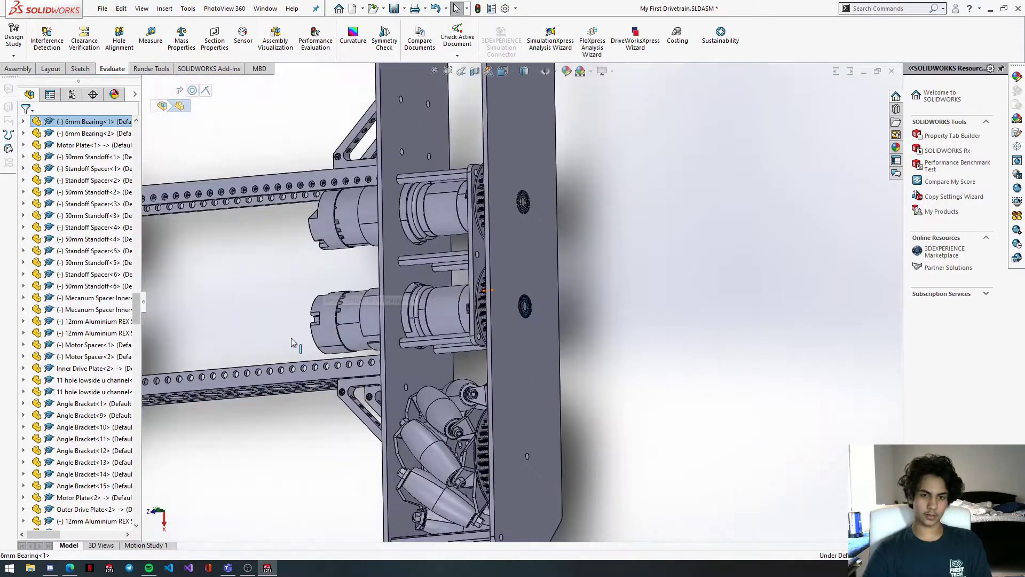
scroll(291, 358, "up", 2)
scroll(558, 276, "down", 10)
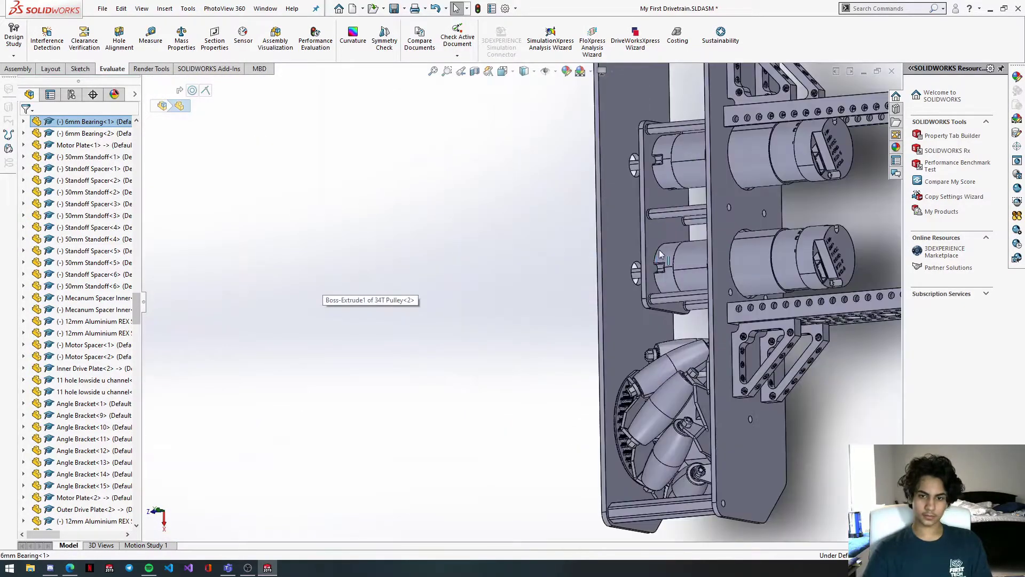
left_click(617, 293)
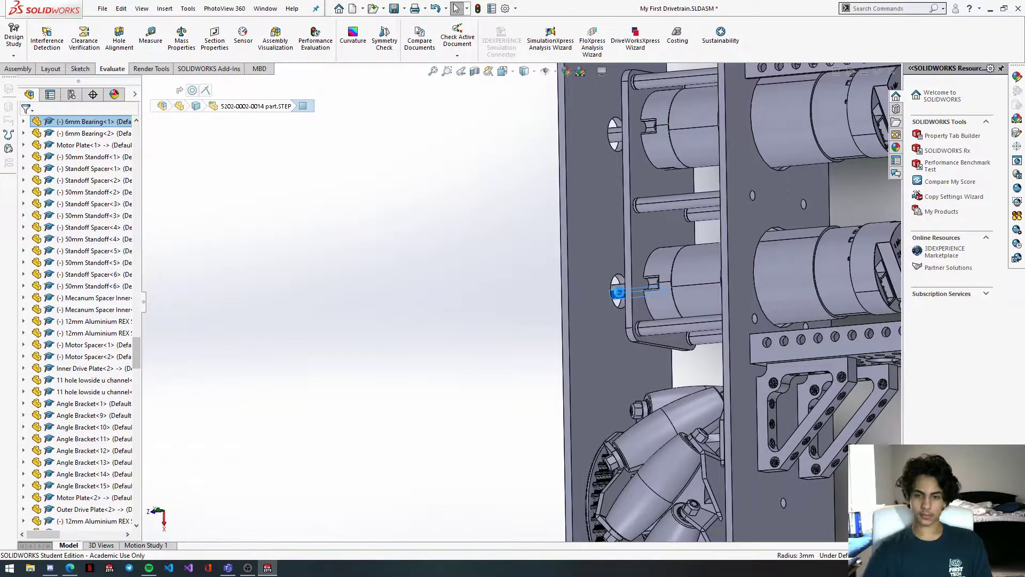
scroll(566, 251, "down", 10)
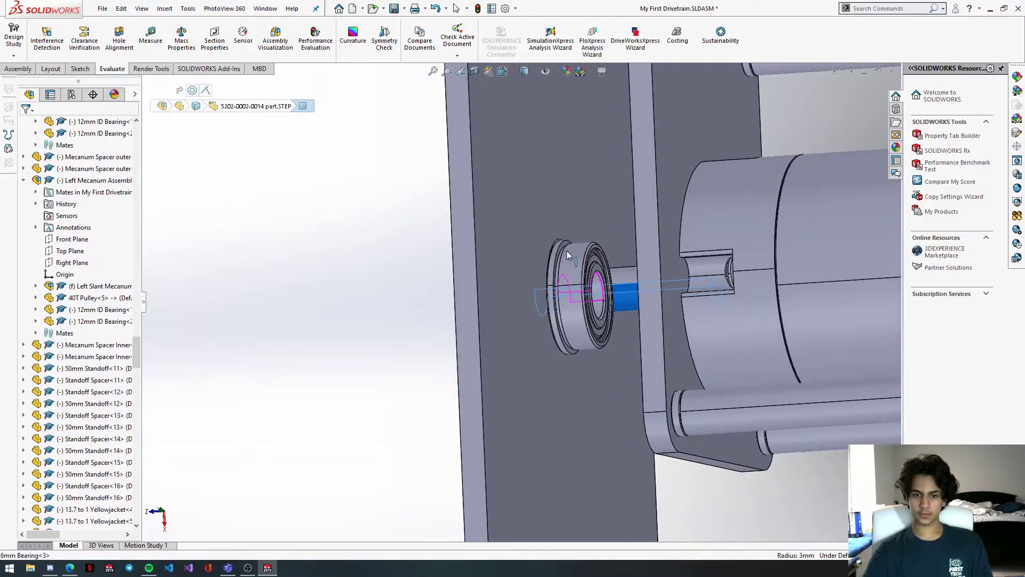
Step: Add a coincident mate between the pasted 6mm bearing's flange face and the outer drive plate's inner face beside the lower motor
scroll(558, 252, "down", 1)
middle_click_drag(558, 252, 555, 252)
left_click(553, 252)
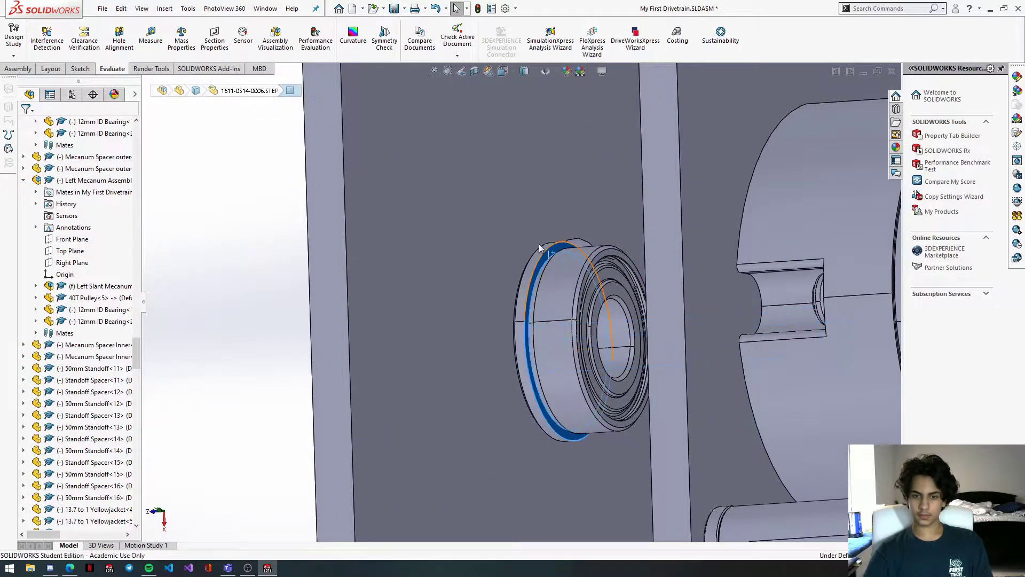
left_click(506, 225, "ctrl")
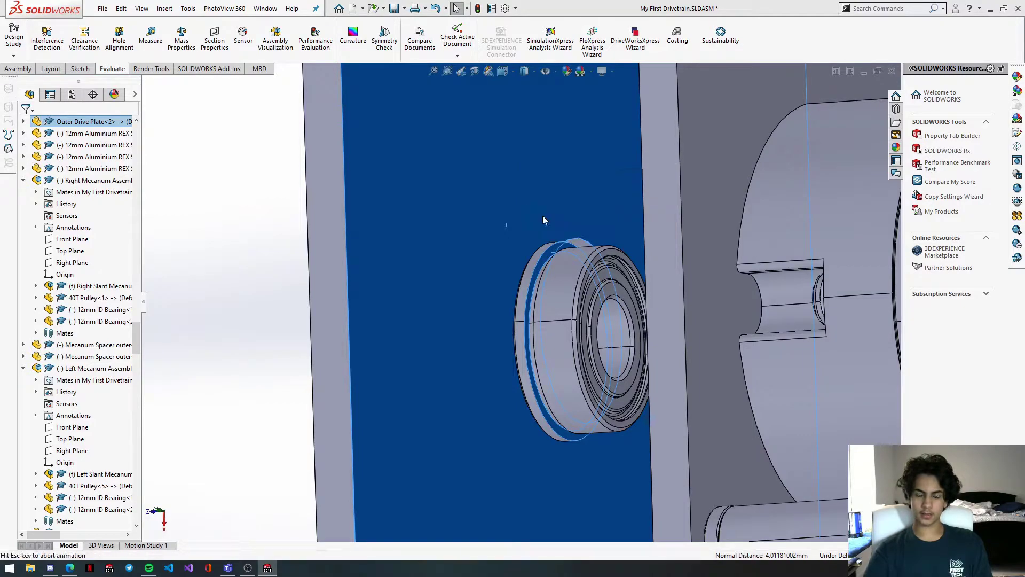
key("Escape")
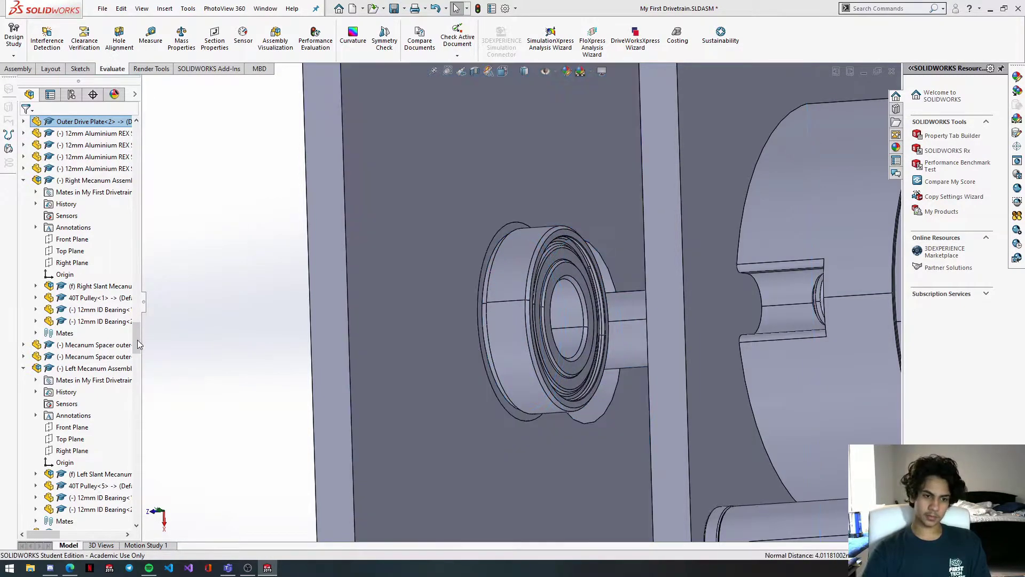
Step: Flip the alignment of the 6mm bearing's coincident mate with the outer drive plate
scroll(136, 438, "down", 15)
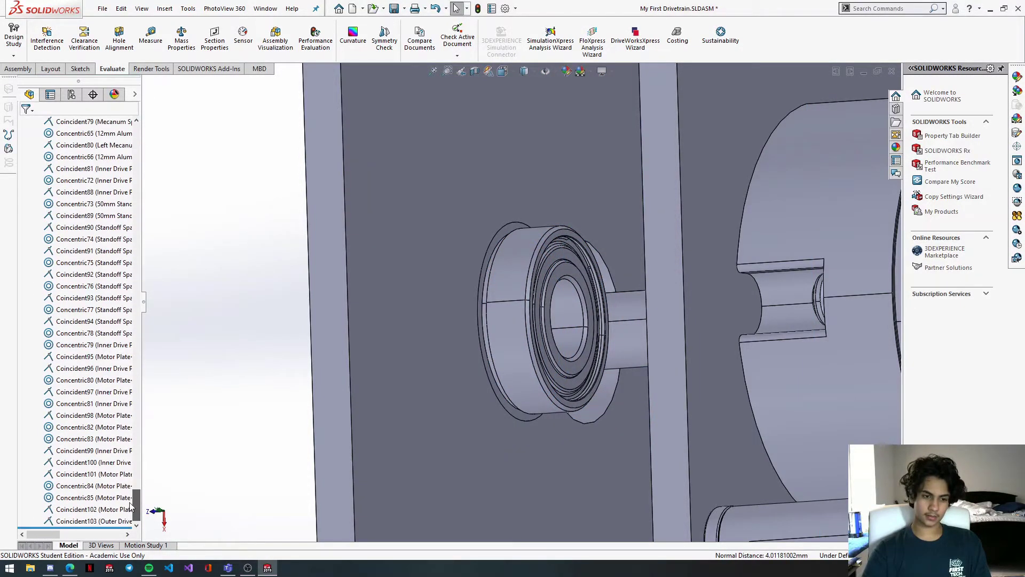
right_click(113, 521)
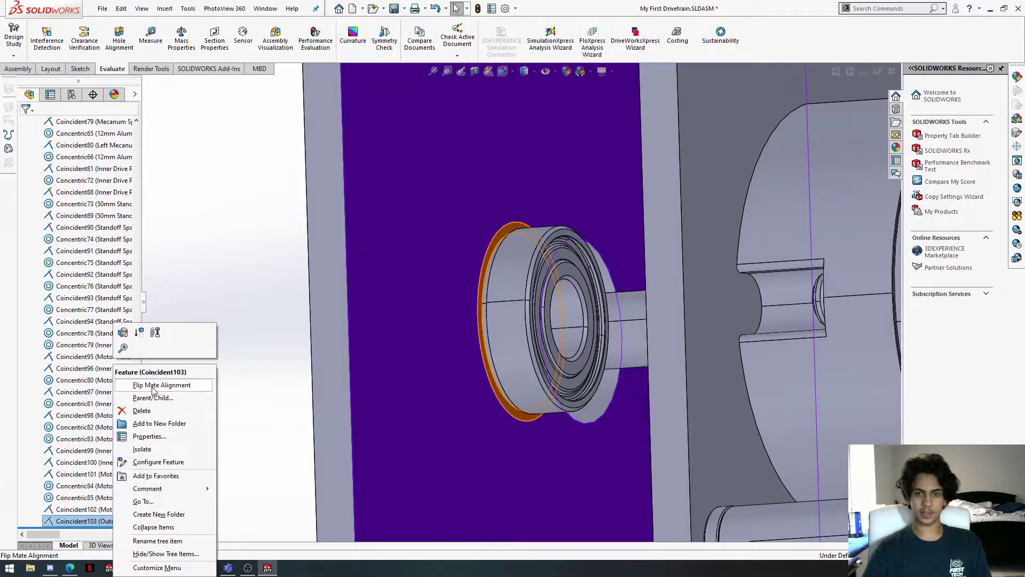
left_click(153, 386)
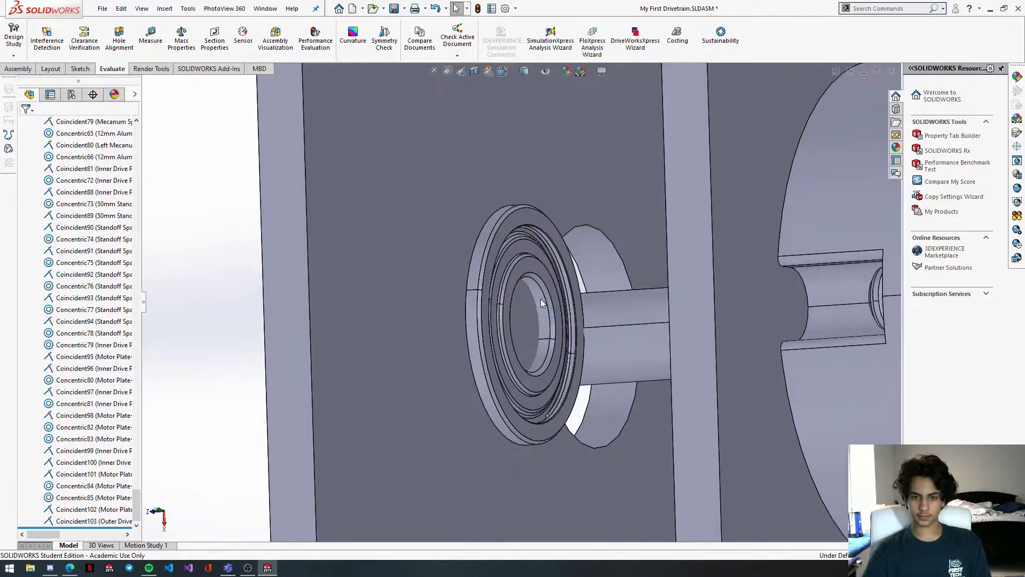
Step: Add a concentric mate between the 6mm bearing's bore and the outer drive plate's lower motor shaft hole
left_click(541, 303)
left_click(627, 275, "ctrl")
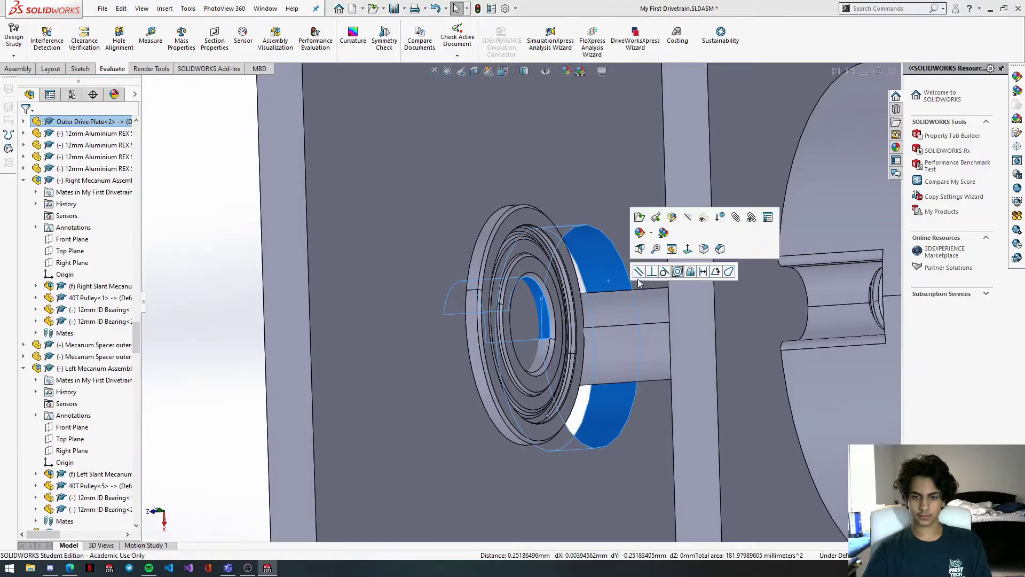
left_click(677, 271)
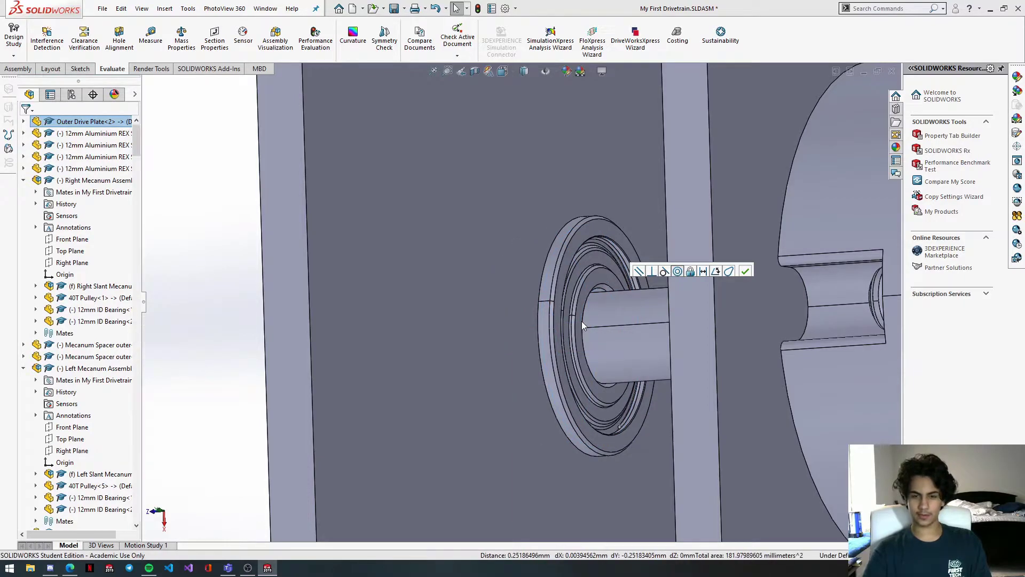
scroll(757, 295, "up", 6)
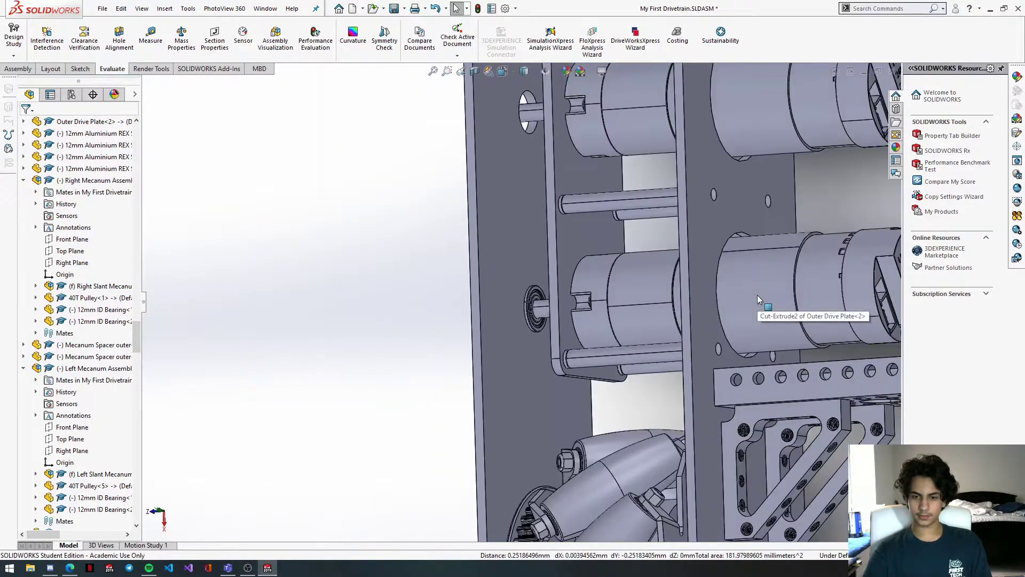
Step: Copy the mounted 6mm bearing and paste another one beside the outer drive plate's upper motor shaft hole
scroll(516, 297, "down", 5)
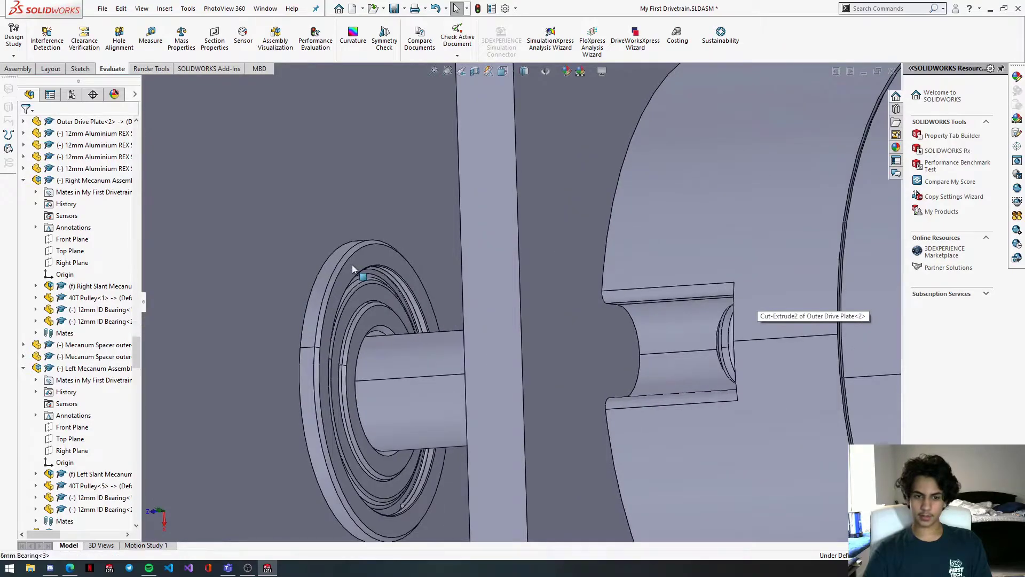
left_click(351, 265)
left_click(88, 521)
scroll(313, 281, "up", 3)
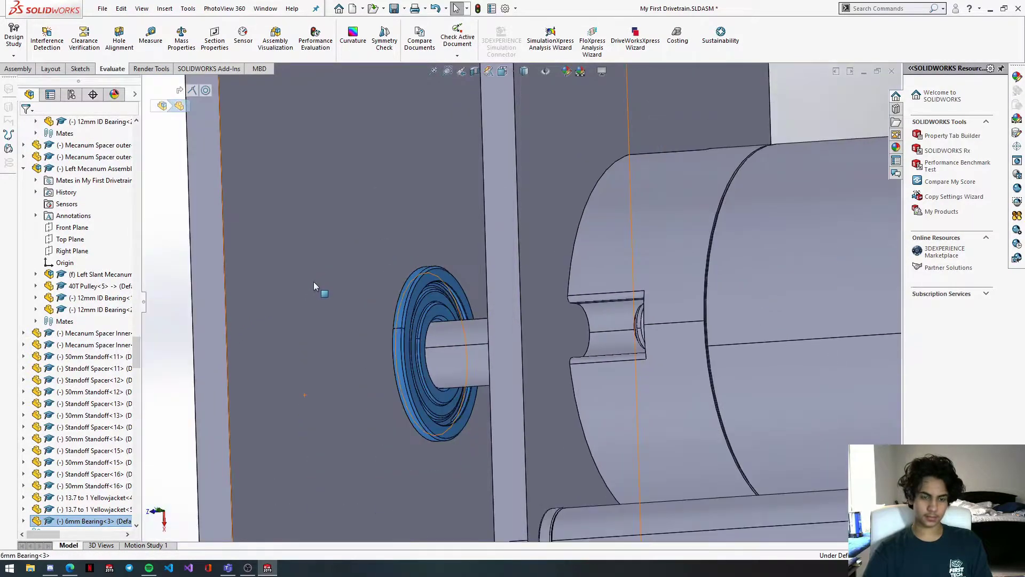
scroll(412, 180, "up", 4)
left_click(492, 131)
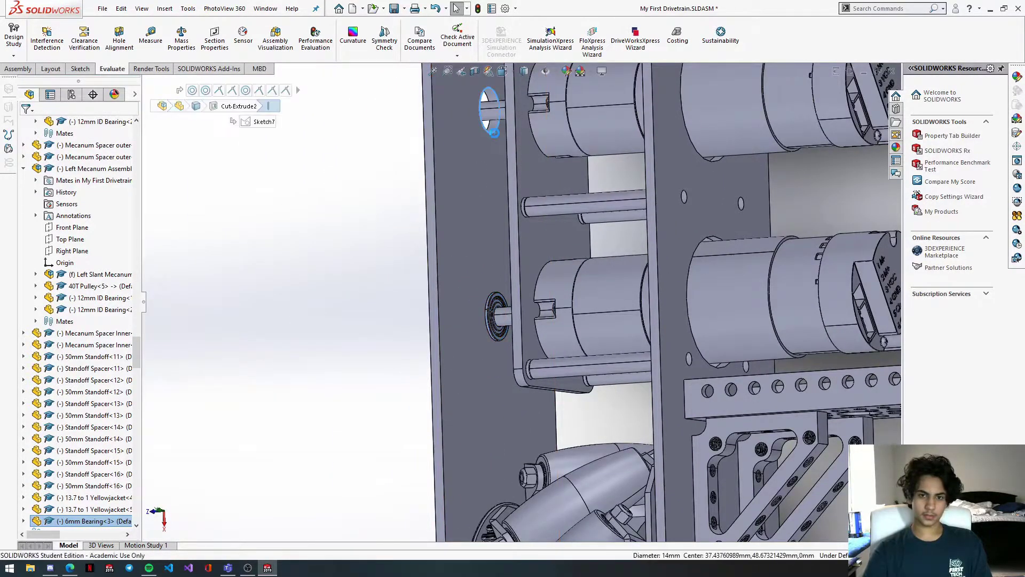
scroll(493, 139, "down", 4)
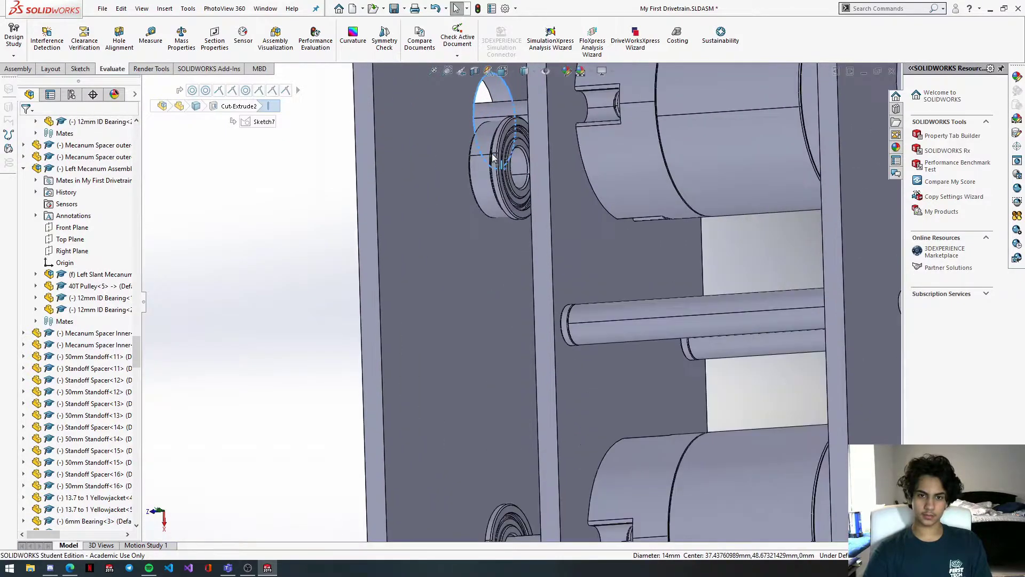
Step: Add a concentric mate between the new bearing's outer cylinder and the outer drive plate's upper motor shaft hole
left_click(488, 144)
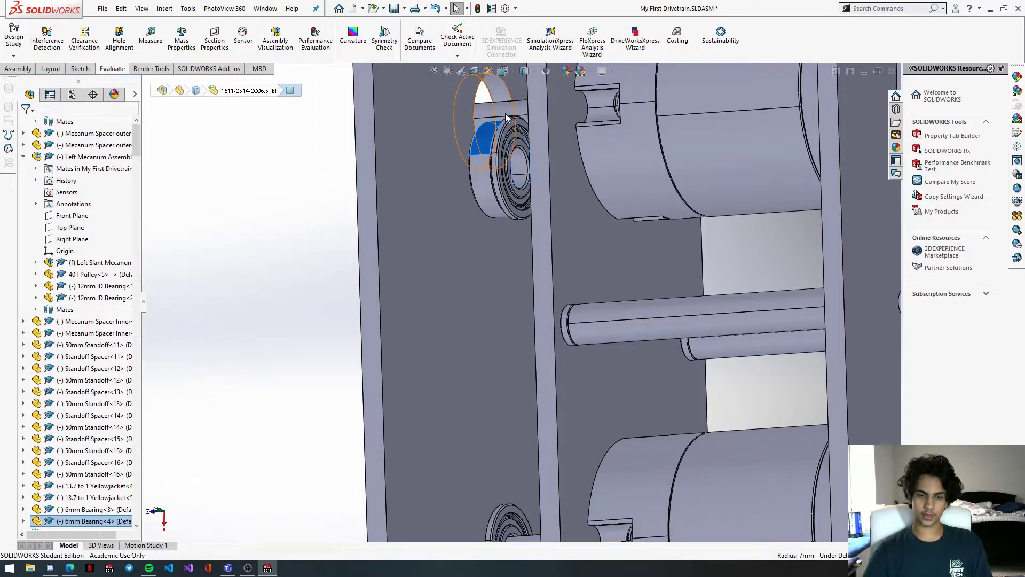
scroll(476, 97, "up", 1)
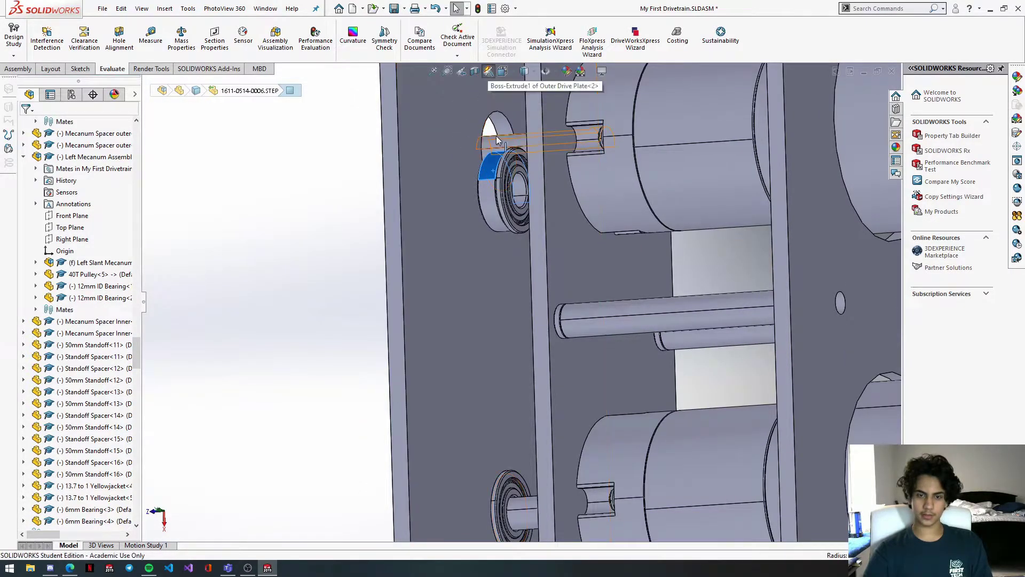
left_click(488, 72)
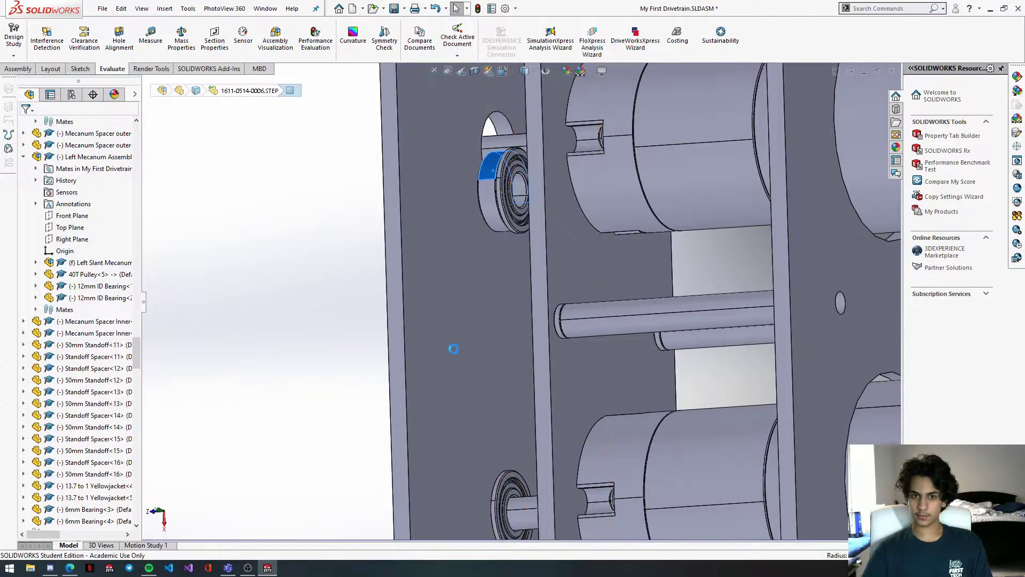
scroll(492, 182, "down", 4)
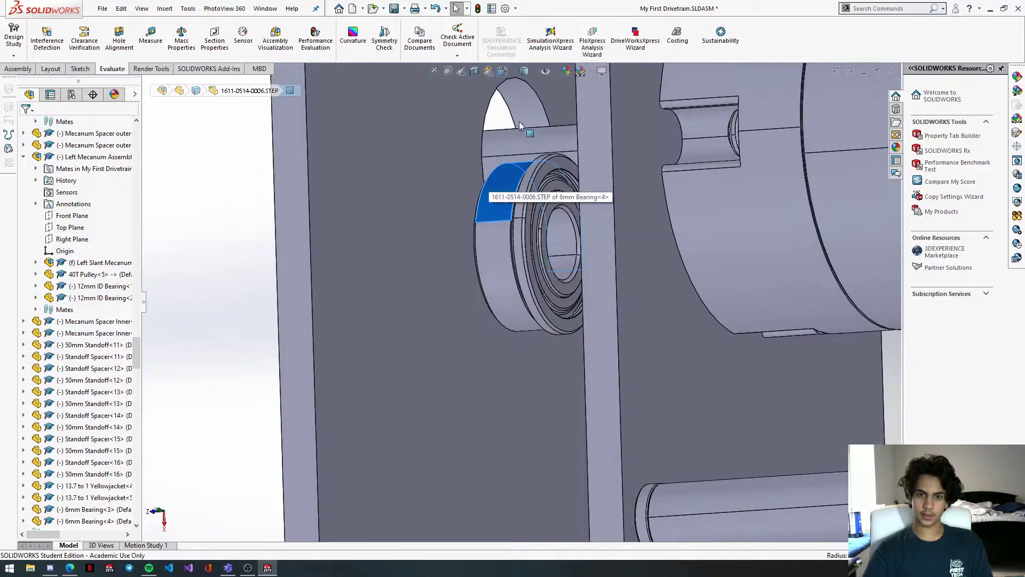
left_click(521, 107, "ctrl")
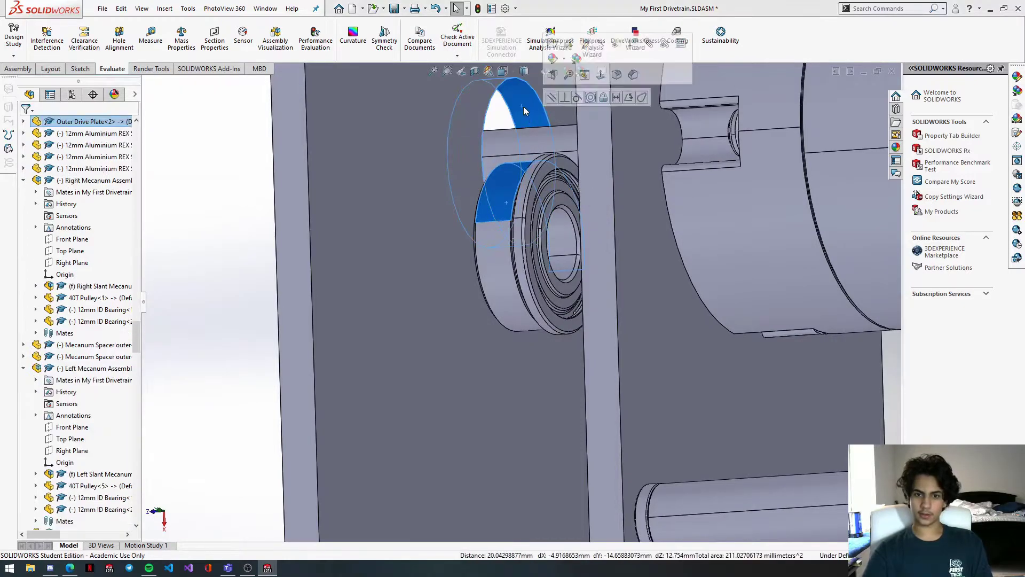
left_click(591, 97)
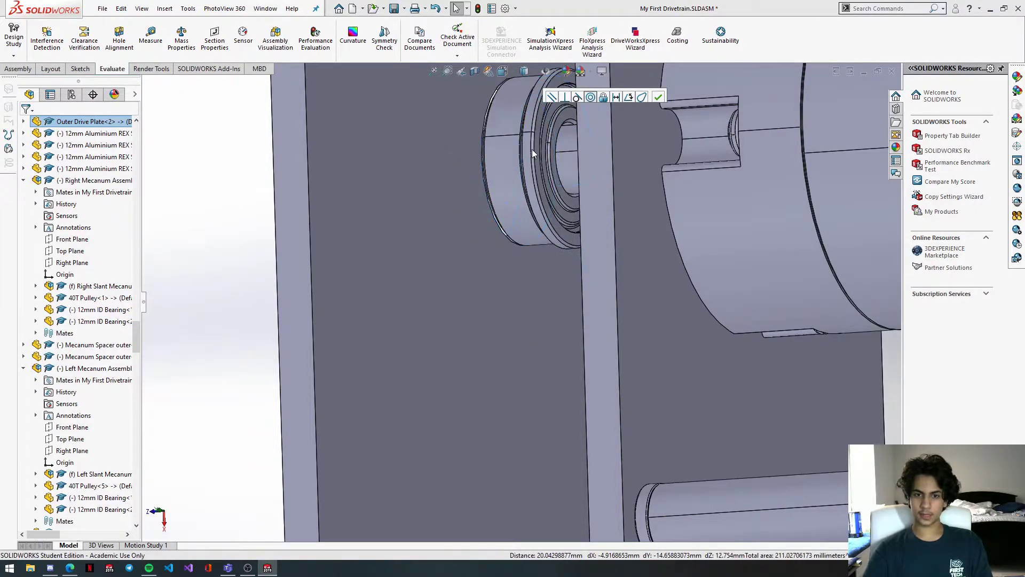
Step: Add a coincident mate between the upper 6mm bearing's flange face and the outer drive plate's inner face
middle_click_drag(568, 145, 560, 145)
scroll(517, 90, "down", 4)
left_click(525, 175)
middle_click_drag(526, 175, 490, 181)
scroll(485, 203, "up", 5)
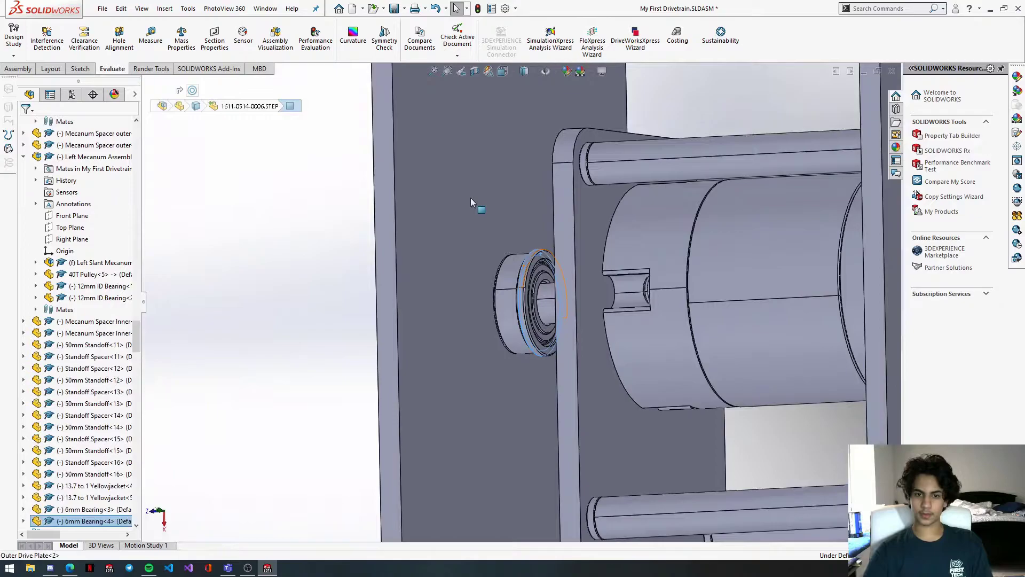
left_click(470, 198)
left_click(504, 187)
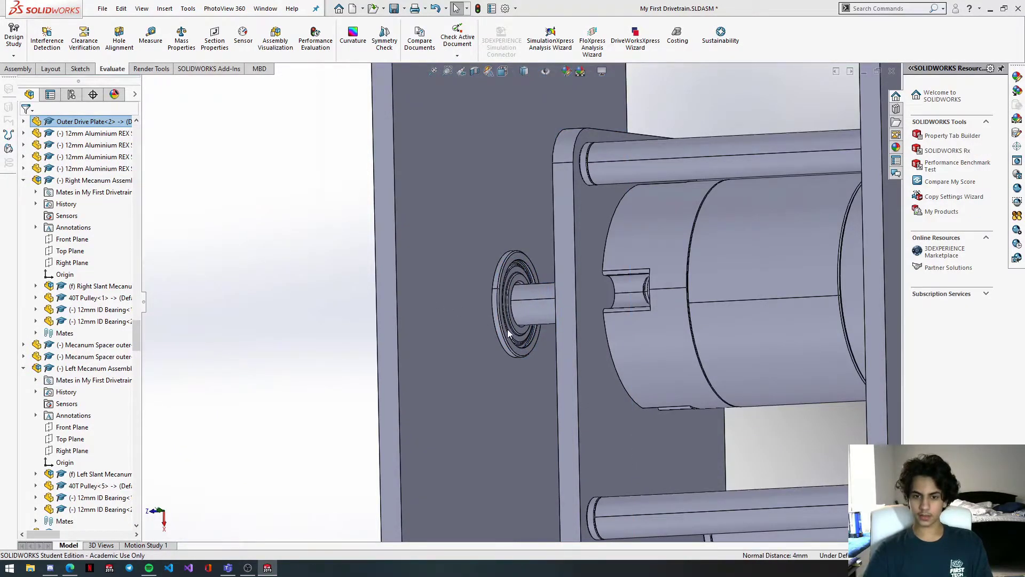
Step: Copy the 34T pulley and its Sonic Hub from the finished side and paste them into empty space beside the drivetrain
scroll(508, 331, "up", 6)
middle_click_drag(507, 329, 764, 340)
scroll(763, 335, "up", 3)
scroll(845, 286, "down", 8)
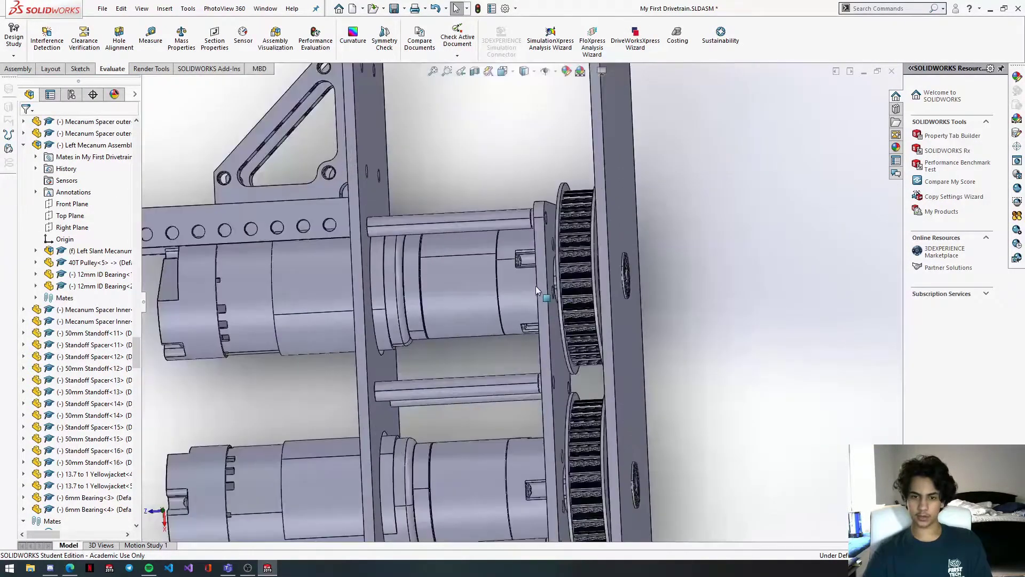
scroll(535, 287, "down", 5)
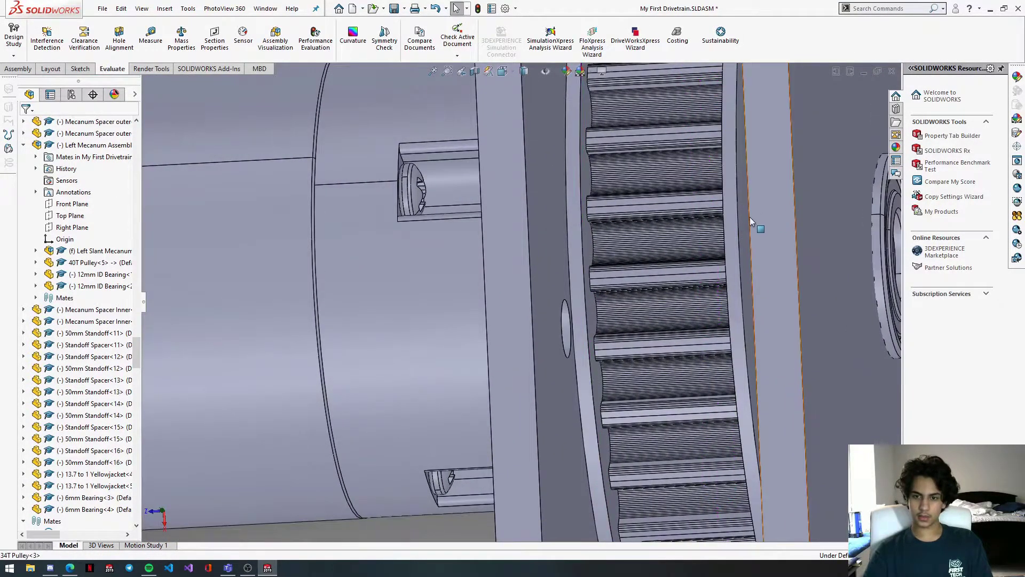
left_click(744, 217)
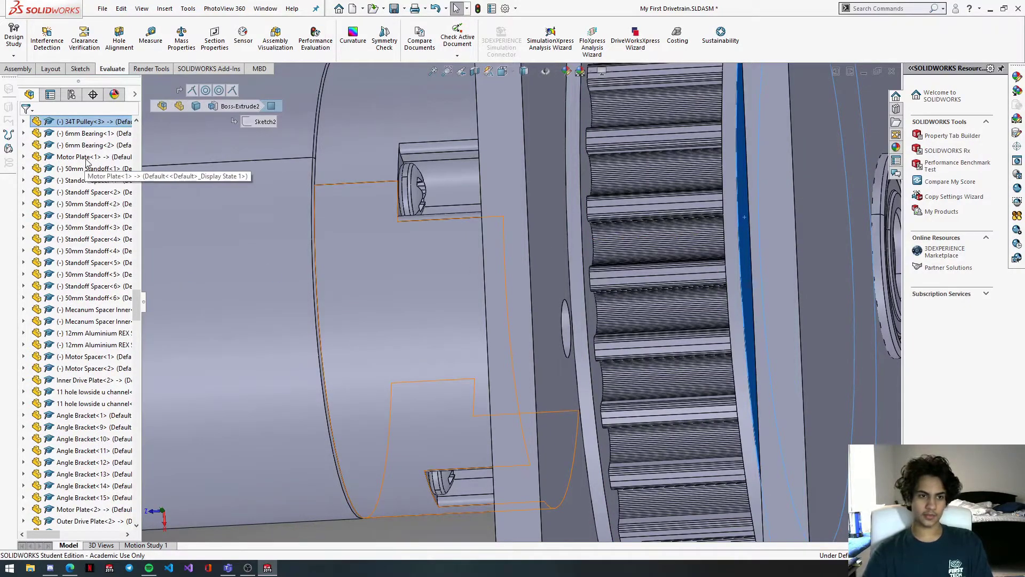
left_click(88, 121)
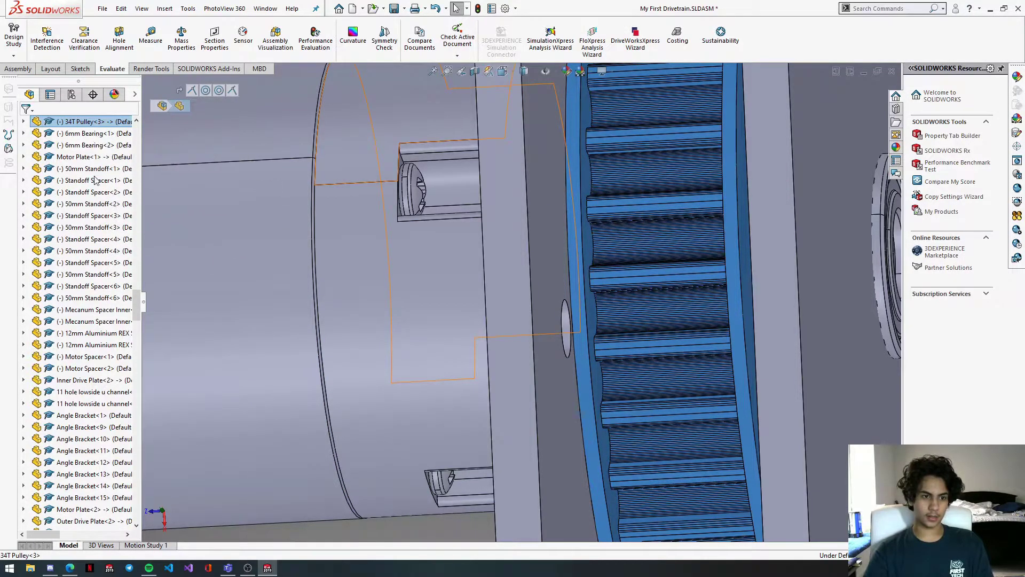
scroll(119, 310, "up", 10)
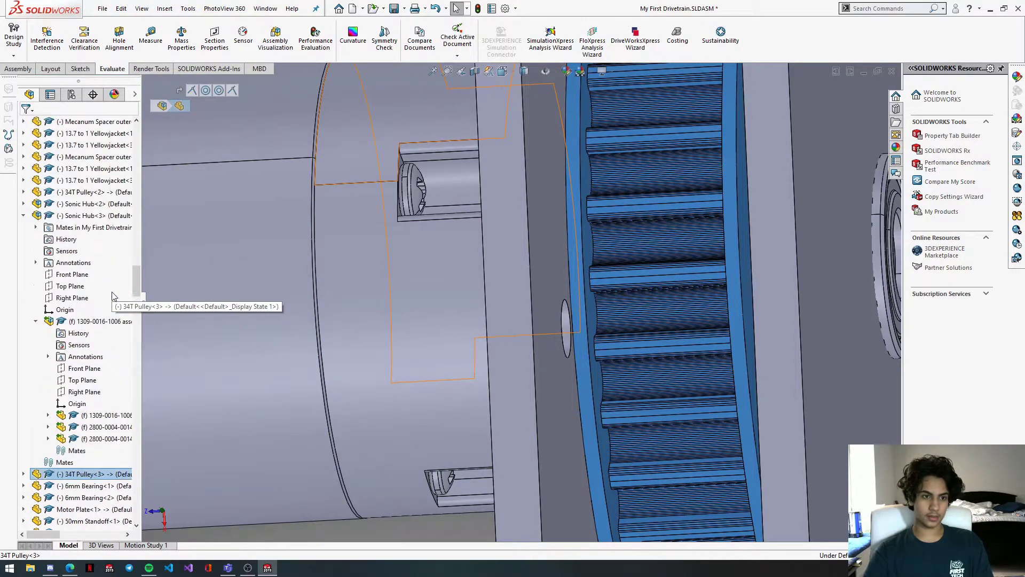
left_click(96, 215)
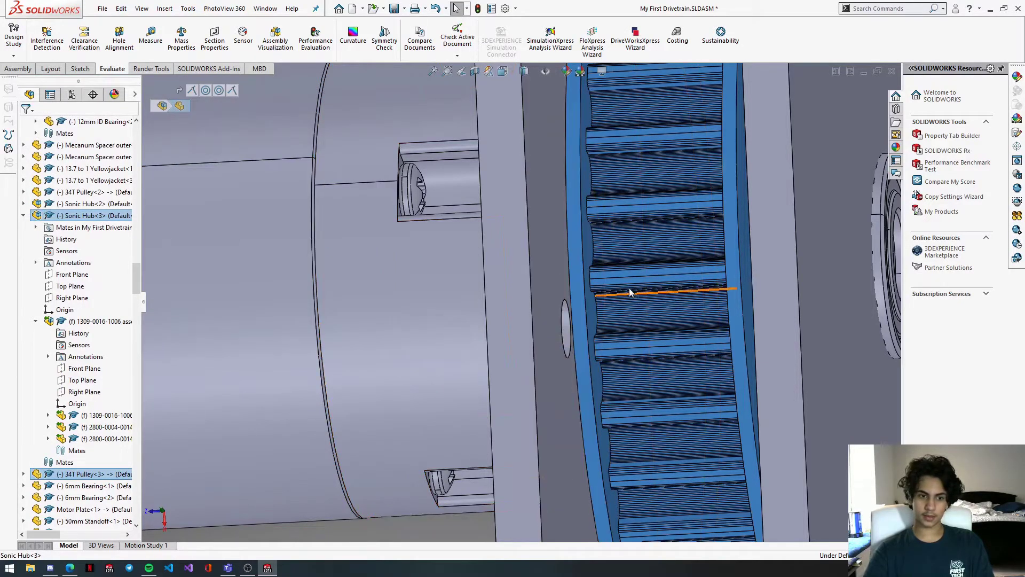
scroll(629, 292, "up", 3)
mouse_move(630, 288)
middle_mouse_down()
mouse_move(649, 288)
mouse_move(633, 286)
middle_mouse_up()
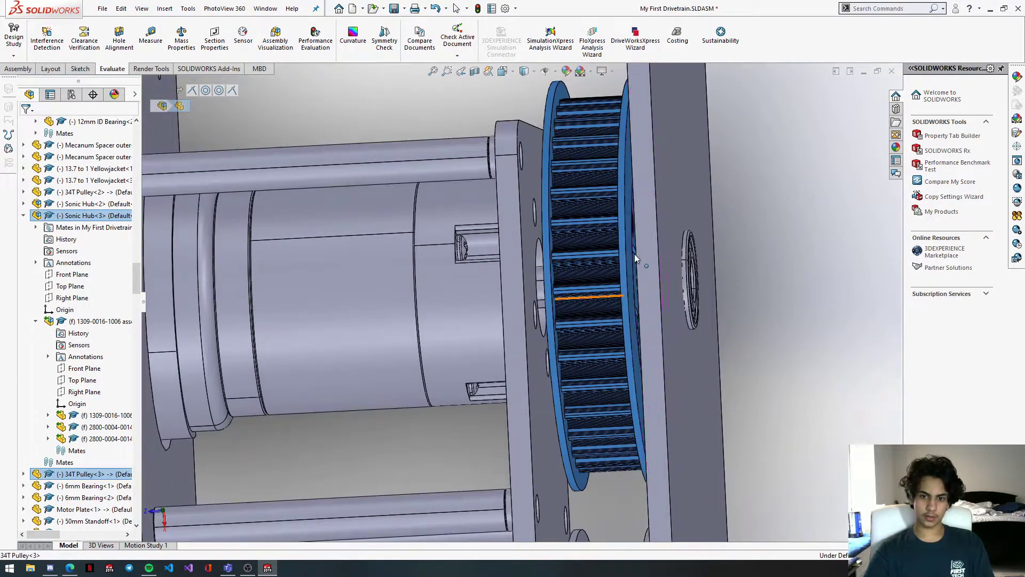
scroll(294, 333, "up", 10)
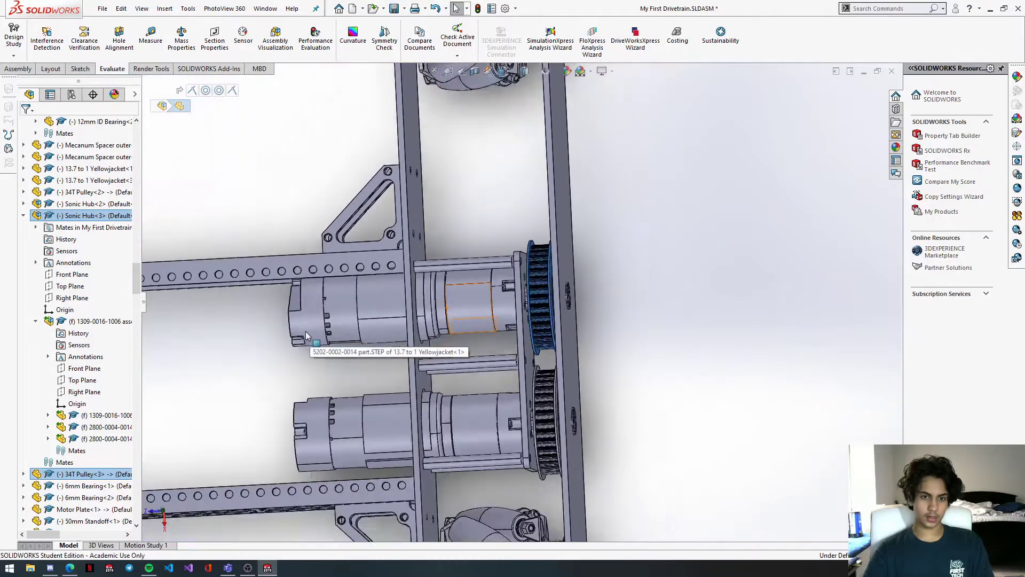
scroll(388, 303, "down", 5)
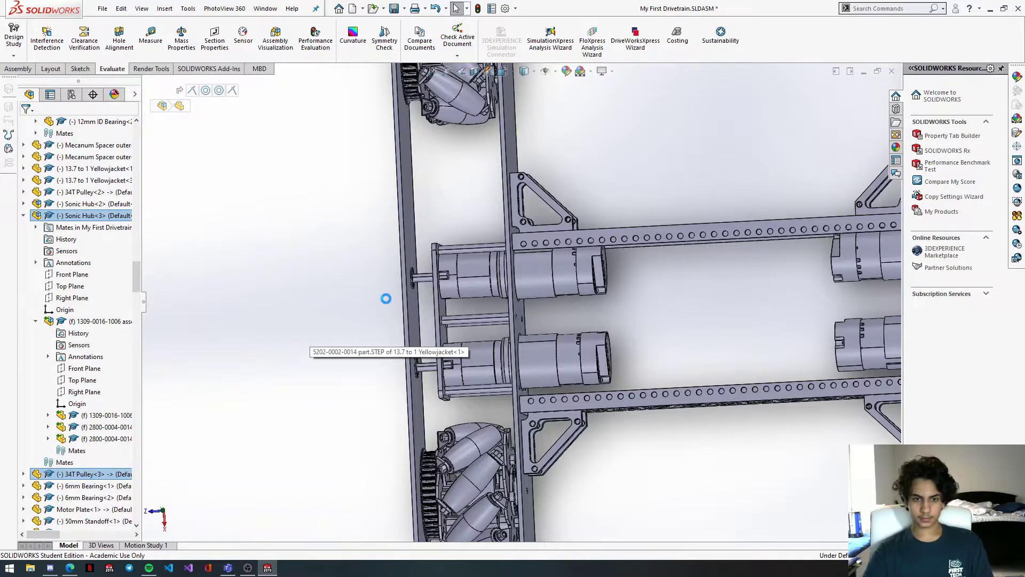
middle_click_drag(467, 318, 496, 319, "ctrl")
scroll(509, 321, "up", 8)
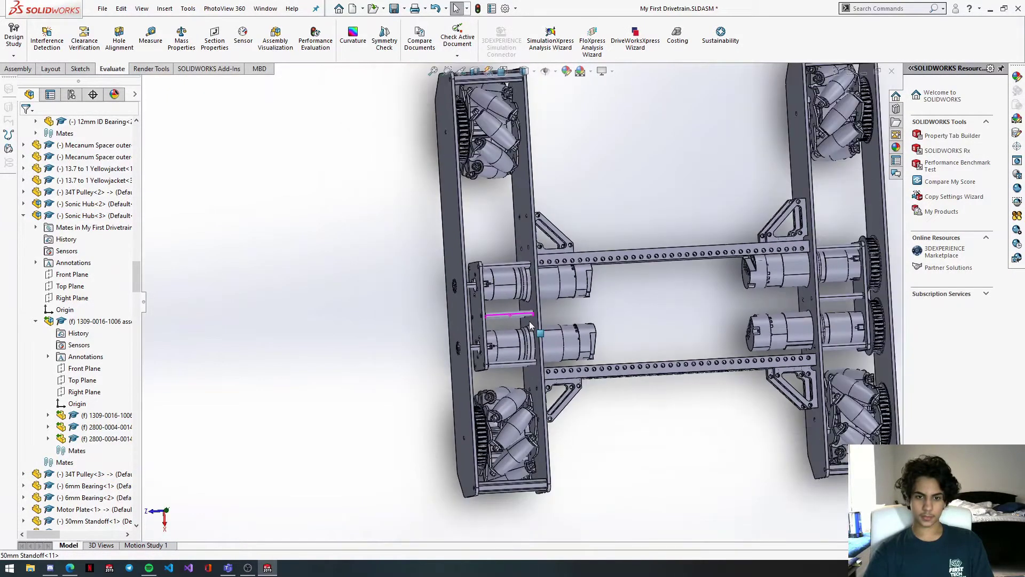
scroll(681, 342, "down", 7)
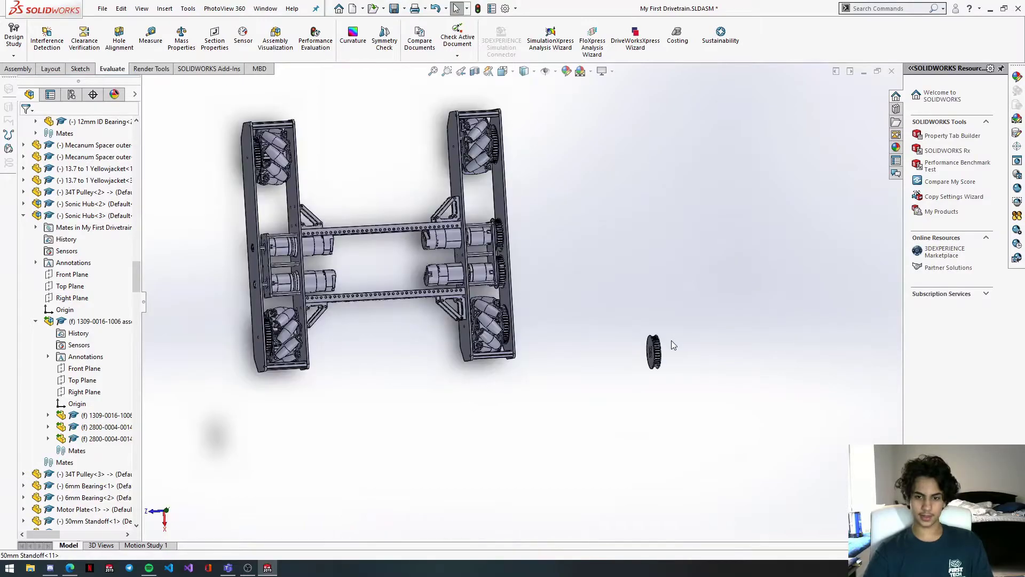
Step: Move the pasted 34T pulley from empty space to the area between the two drive sides, near the lower U-channel
left_click(613, 347)
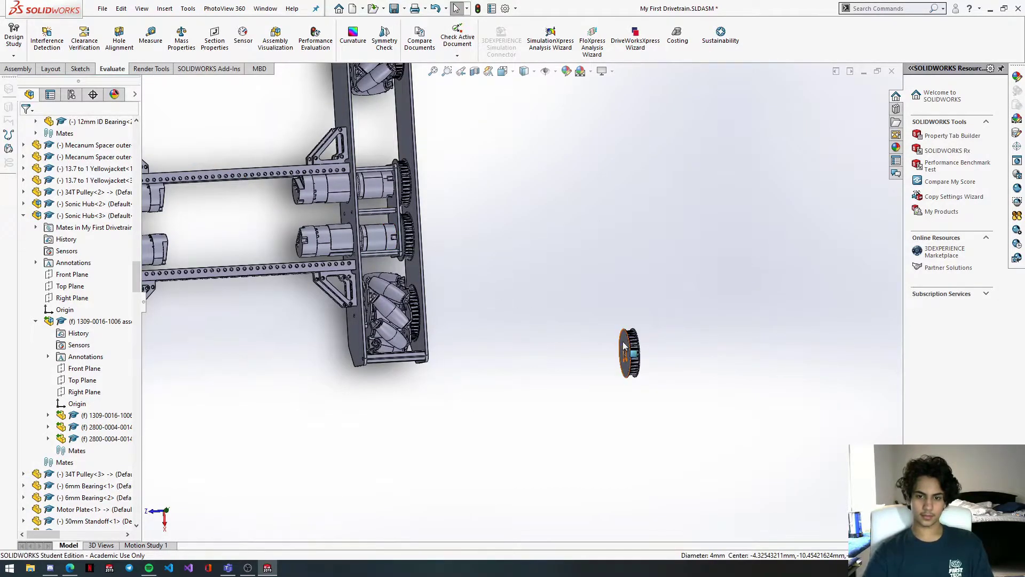
middle_click_drag(623, 346, 647, 348)
left_click_drag(604, 333, 320, 299)
scroll(324, 305, "up", 5)
scroll(408, 299, "down", 5)
middle_click_drag(668, 309, 649, 308)
left_click_drag(625, 313, 435, 335)
scroll(312, 276, "up", 2)
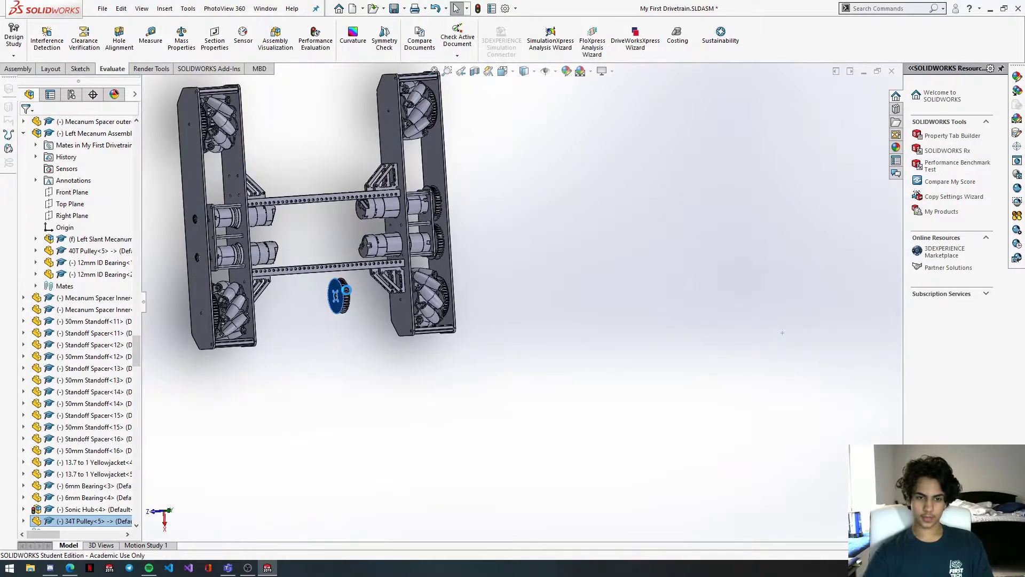
scroll(347, 295, "up", 10)
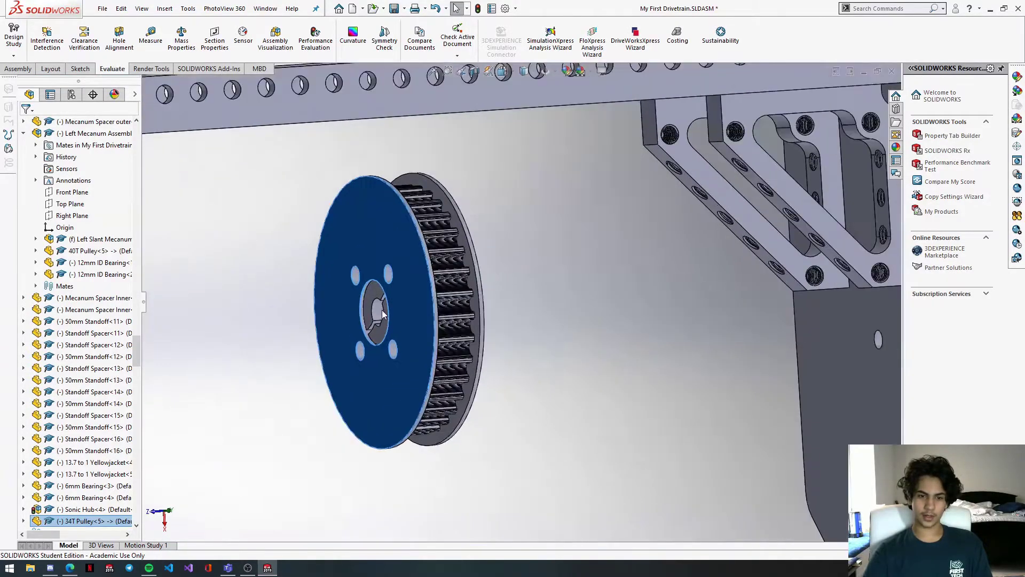
Step: Add a concentric mate between the pasted Sonic Hub's 3 mm radius bore and the second side's upper Yellowjacket motor shaft
left_click(382, 311)
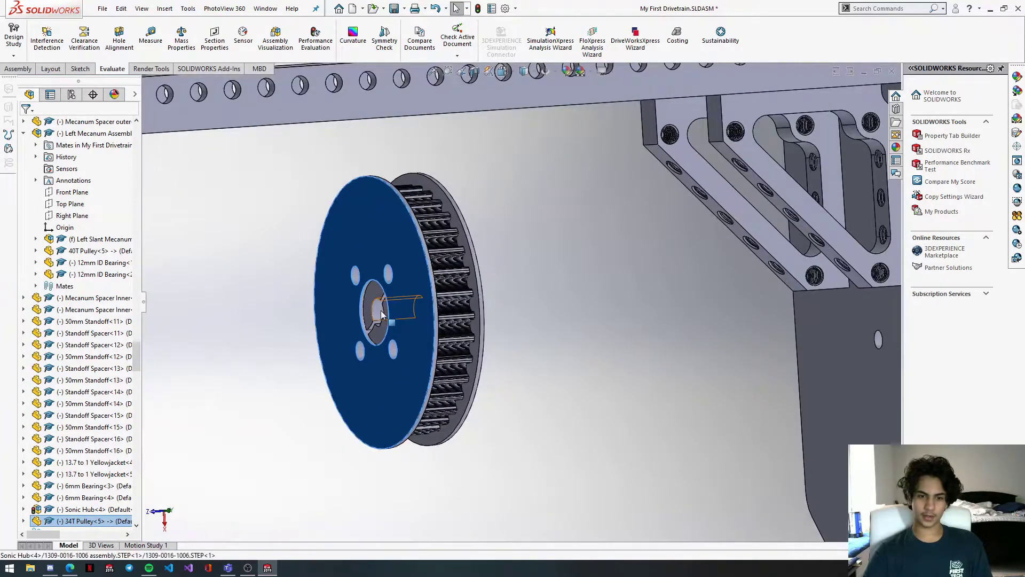
scroll(346, 281, "down", 10)
scroll(399, 255, "up", 10)
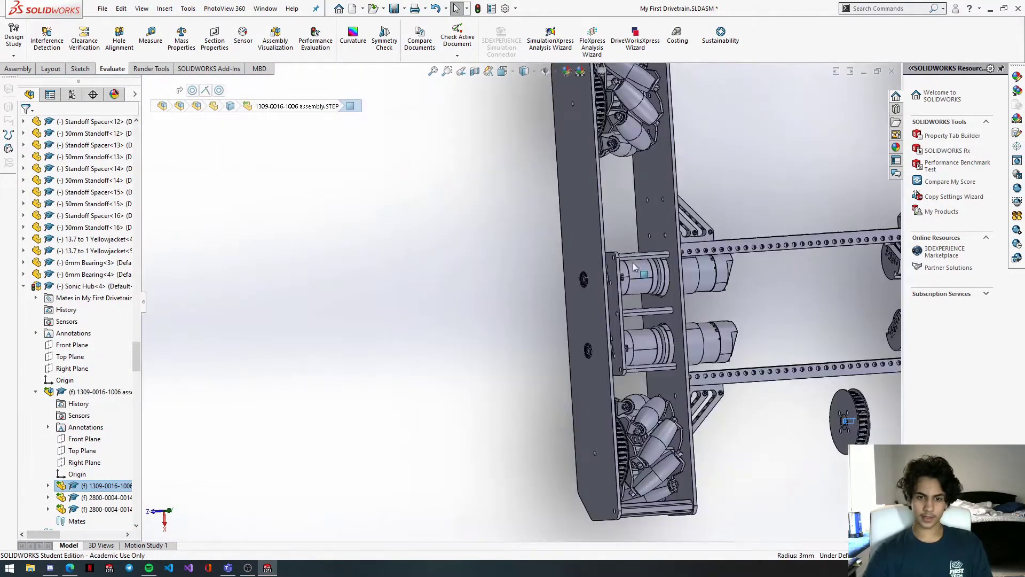
scroll(559, 308, "up", 2)
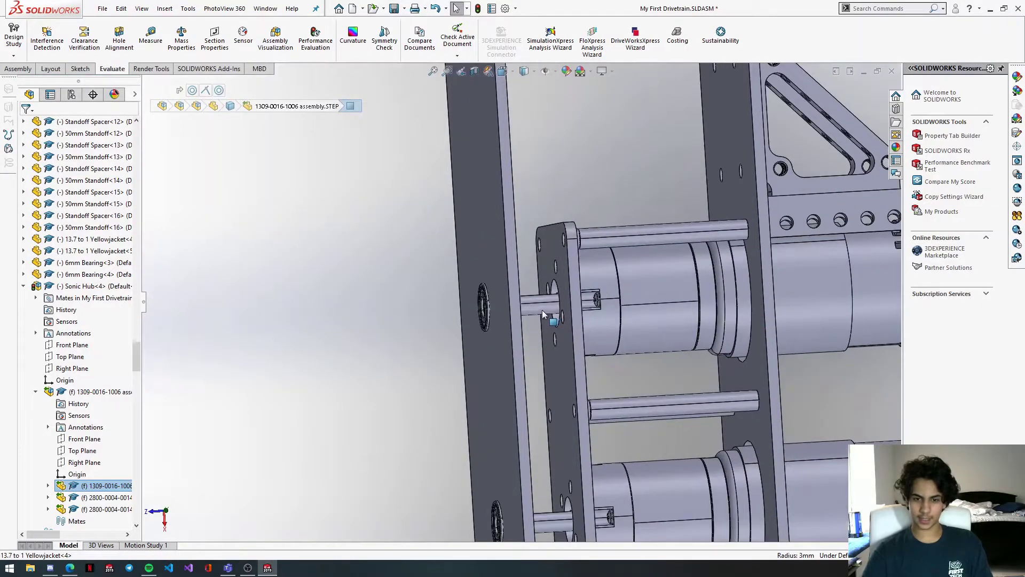
left_click(542, 310)
left_click(609, 302)
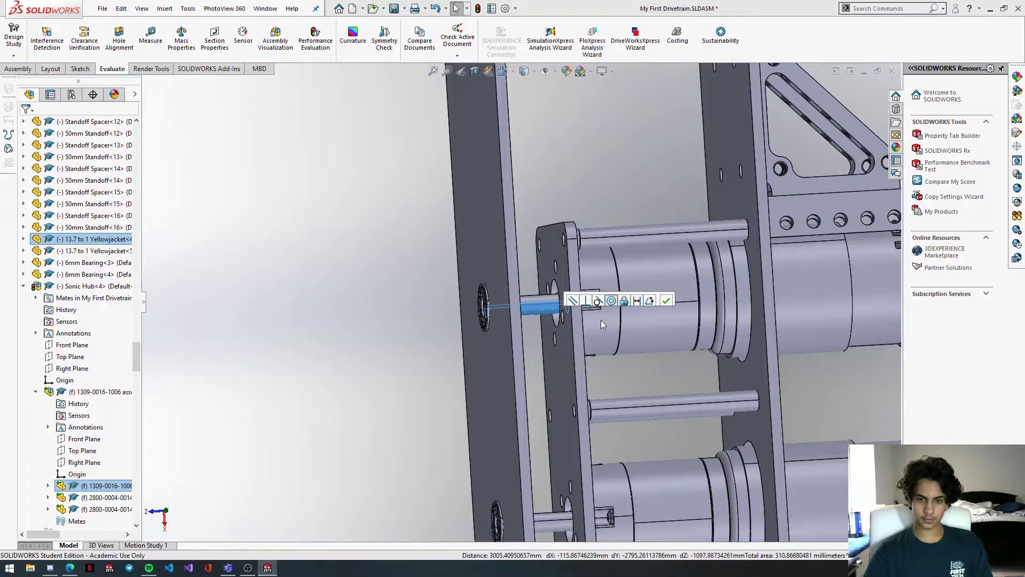
scroll(567, 328, "down", 10)
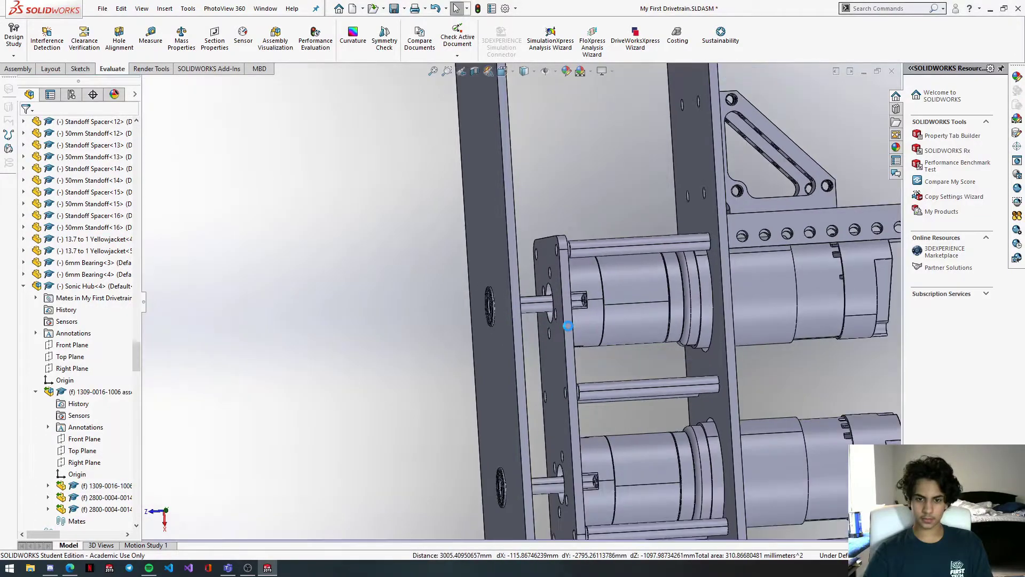
Step: Slide the pasted 34T pulley with its Sonic Hub along the motor shaft axis to just outside the second side's outer drive plate
scroll(571, 329, "down", 5)
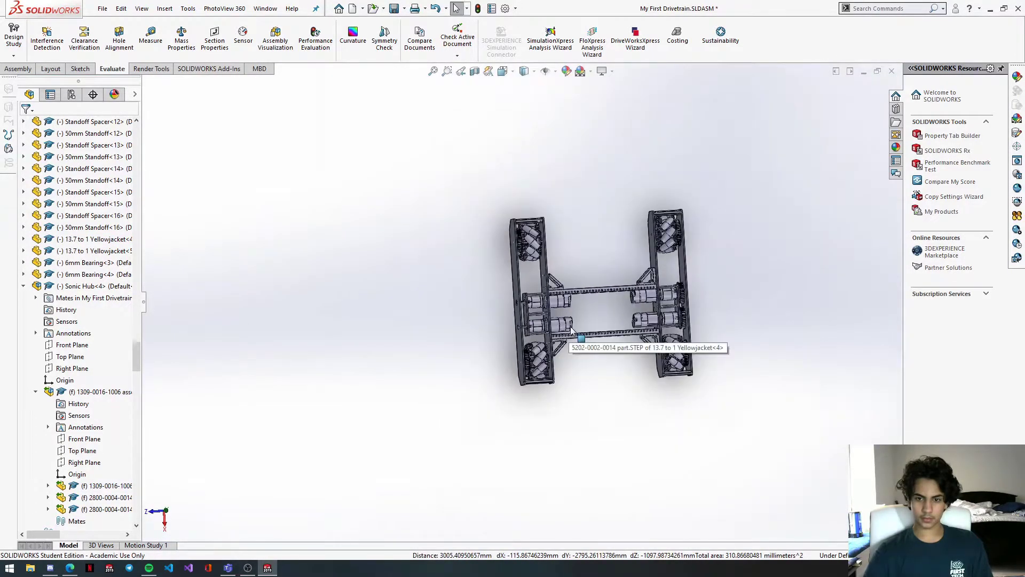
left_click(228, 321)
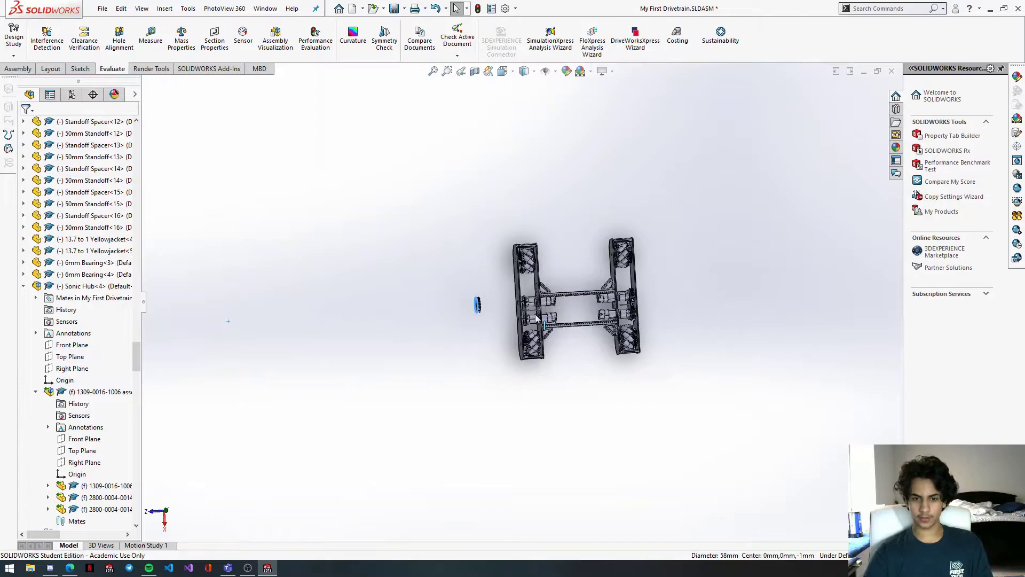
scroll(536, 318, "up", 8)
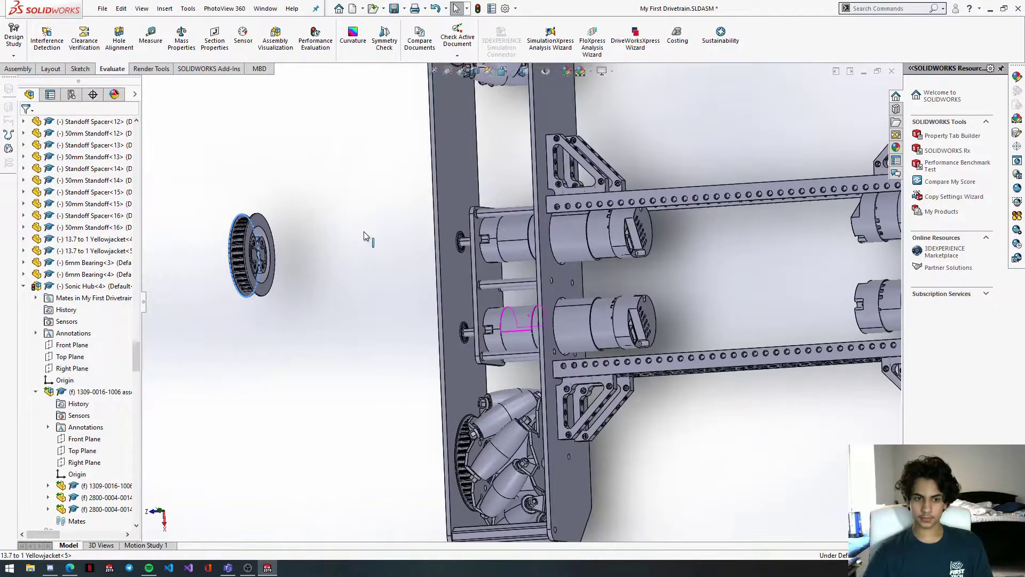
scroll(289, 231, "up", 3)
left_click_drag(233, 237, 390, 305)
Step: Copy the motor spacer that sits between the upper 34T pulley and the outer drive plate on the finished side
scroll(499, 299, "down", 5)
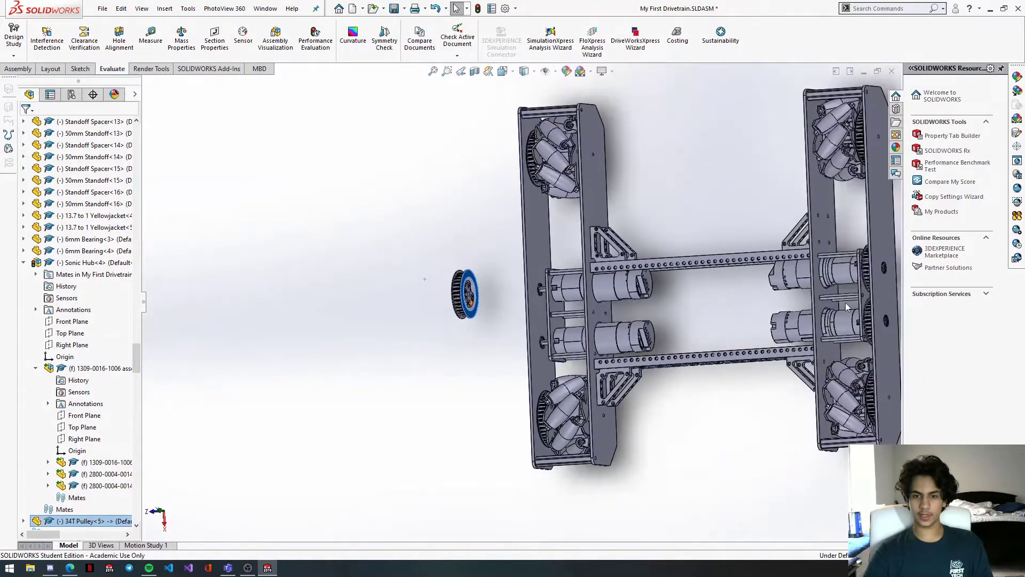
scroll(860, 282, "up", 10)
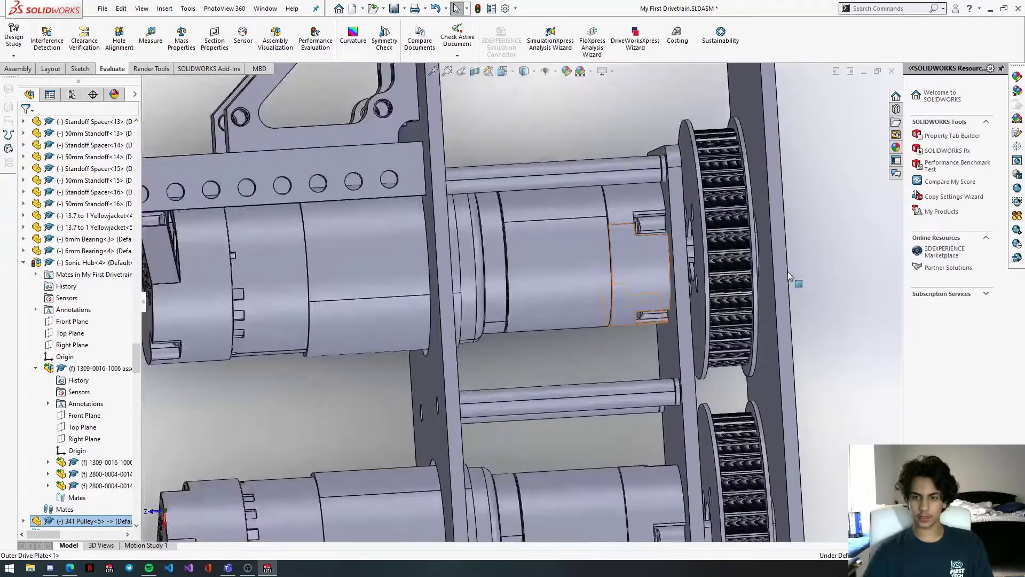
scroll(787, 271, "down", 2)
middle_click_drag(787, 271, 782, 268)
scroll(723, 232, "up", 2)
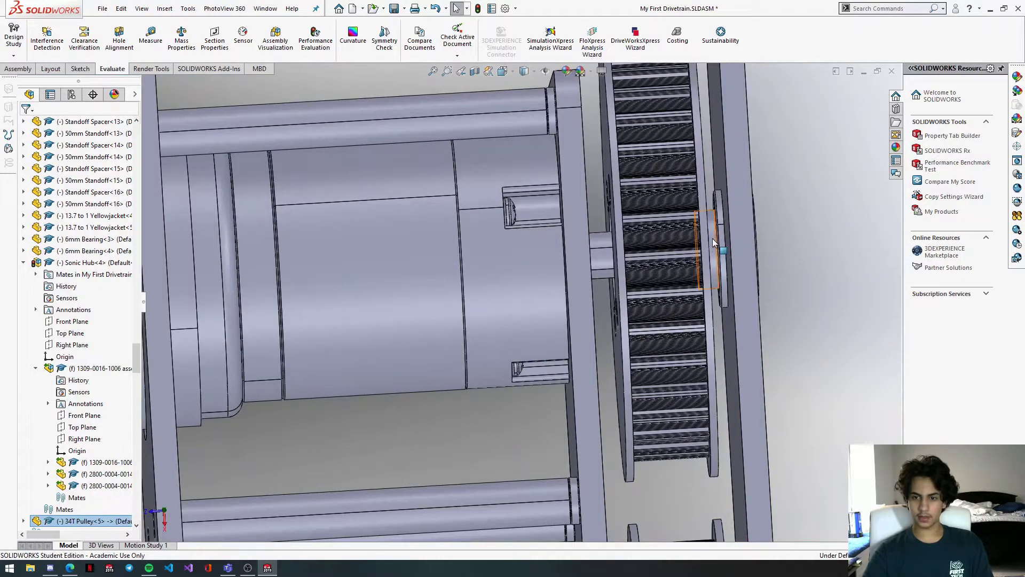
left_click(713, 241)
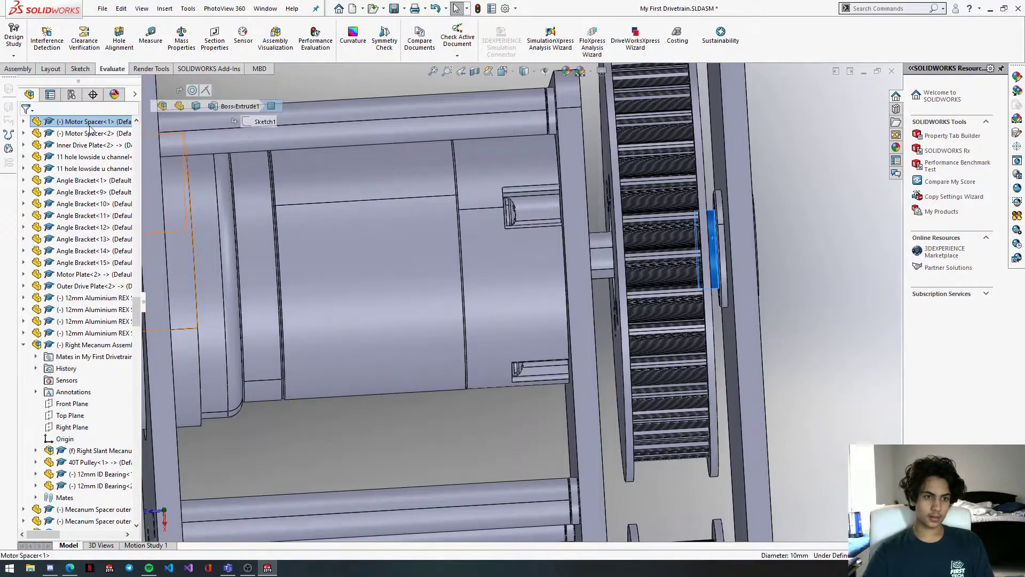
scroll(403, 227, "down", 3)
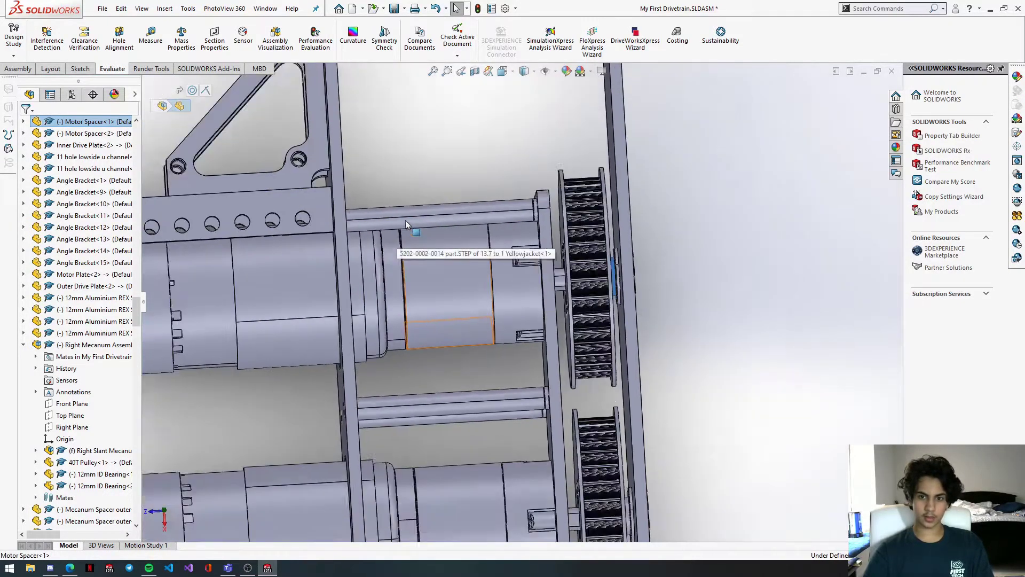
Step: Turn on Large Assembly Mode and set the display style to shaded with edges
scroll(406, 224, "down", 8)
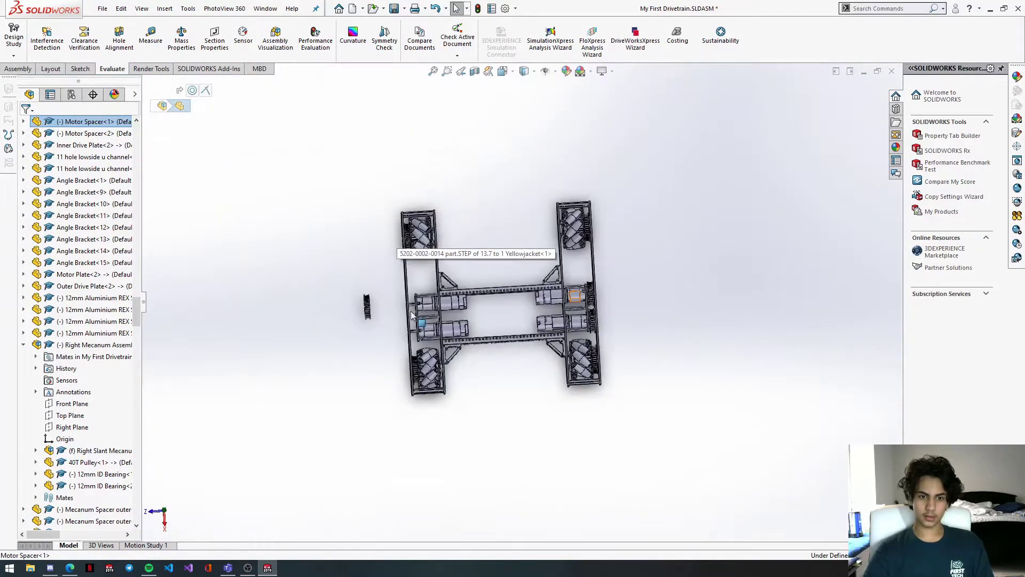
scroll(551, 299, "up", 10)
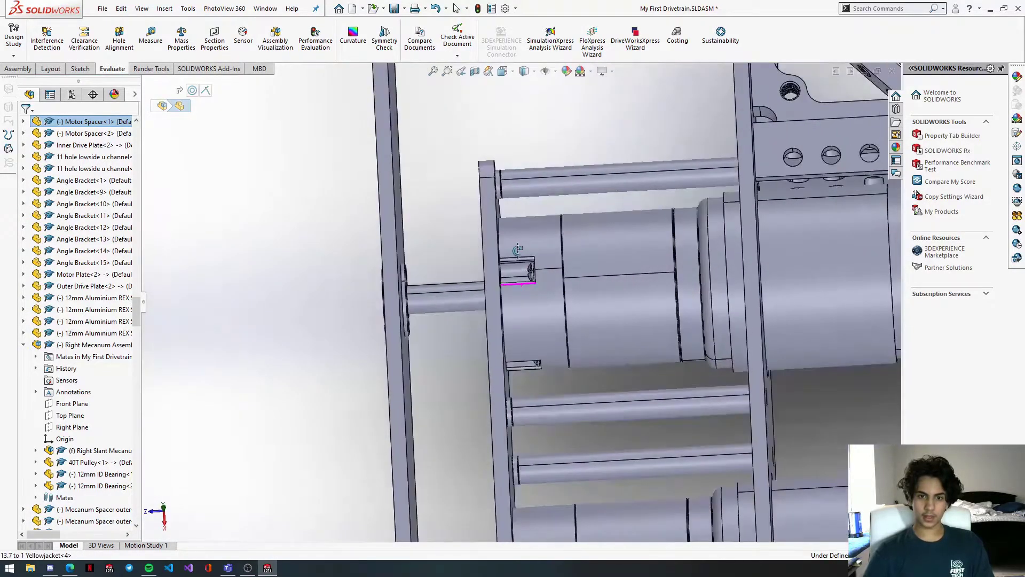
scroll(519, 254, "down", 10)
middle_click_drag(608, 296, 625, 273)
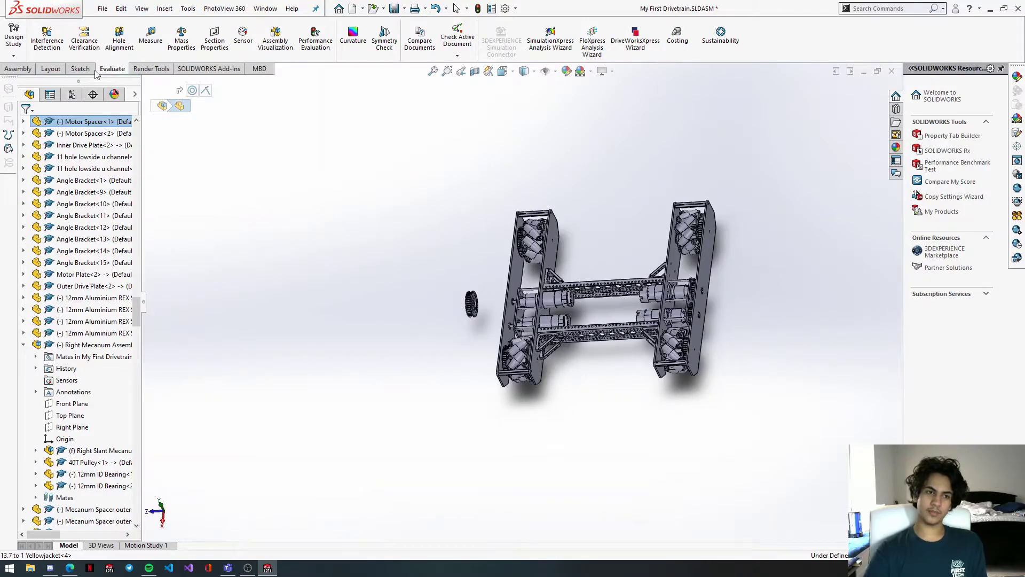
left_click(17, 69)
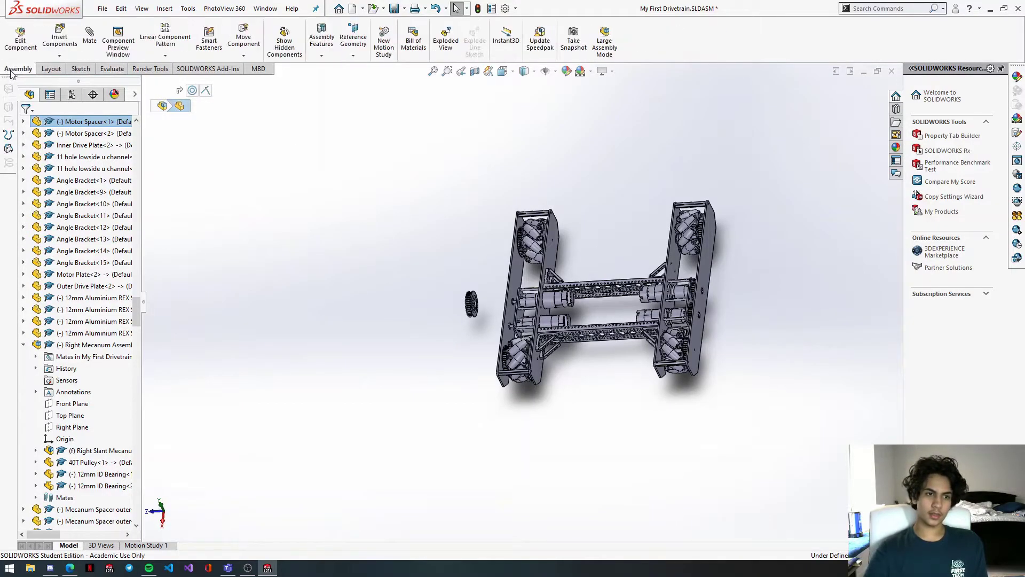
left_click(600, 44)
scroll(628, 282, "down", 3)
middle_click_drag(628, 282, 544, 120)
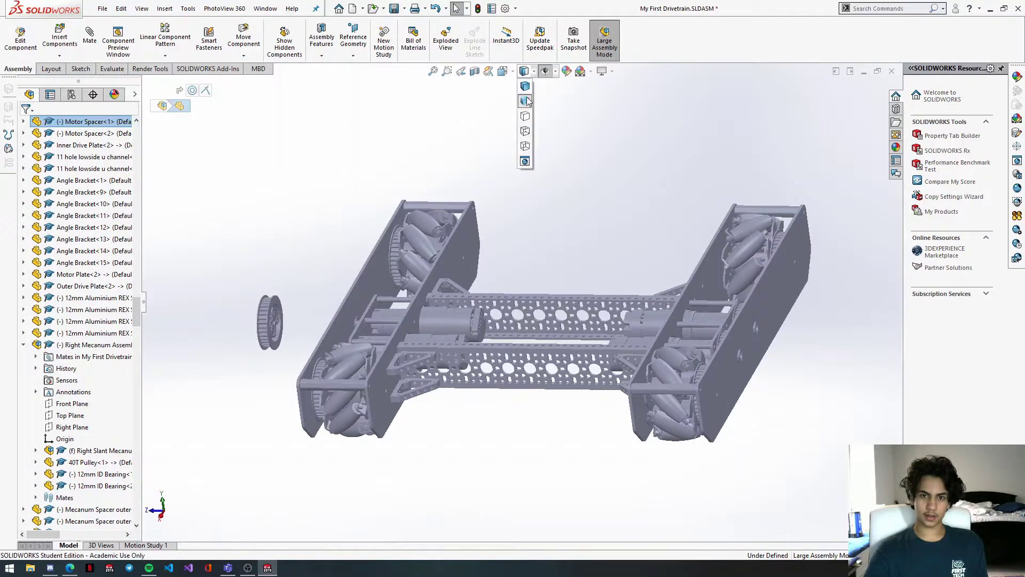
middle_click_drag(527, 137, 521, 264)
scroll(521, 264, "down", 2)
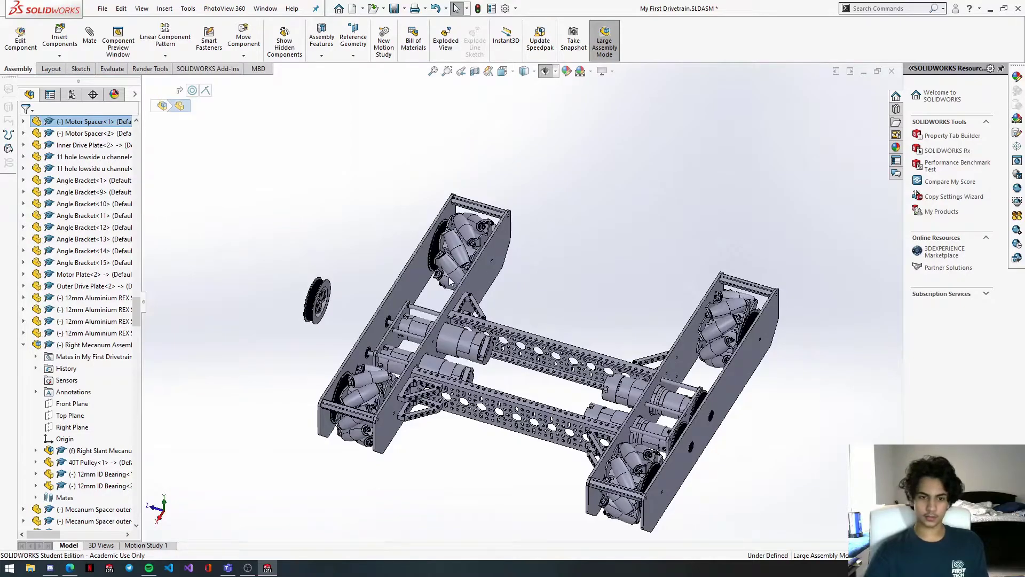
Step: Paste the motor spacer beside the second side's upper 6mm bearing and mate its bore concentric with the upper Yellowjacket motor shaft
scroll(285, 328, "down", 8)
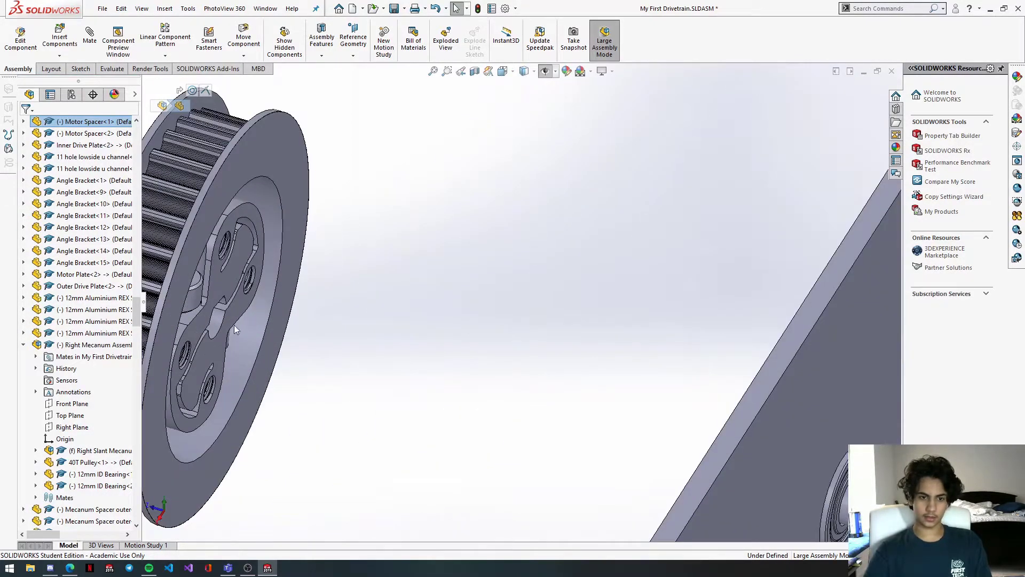
left_click(221, 307)
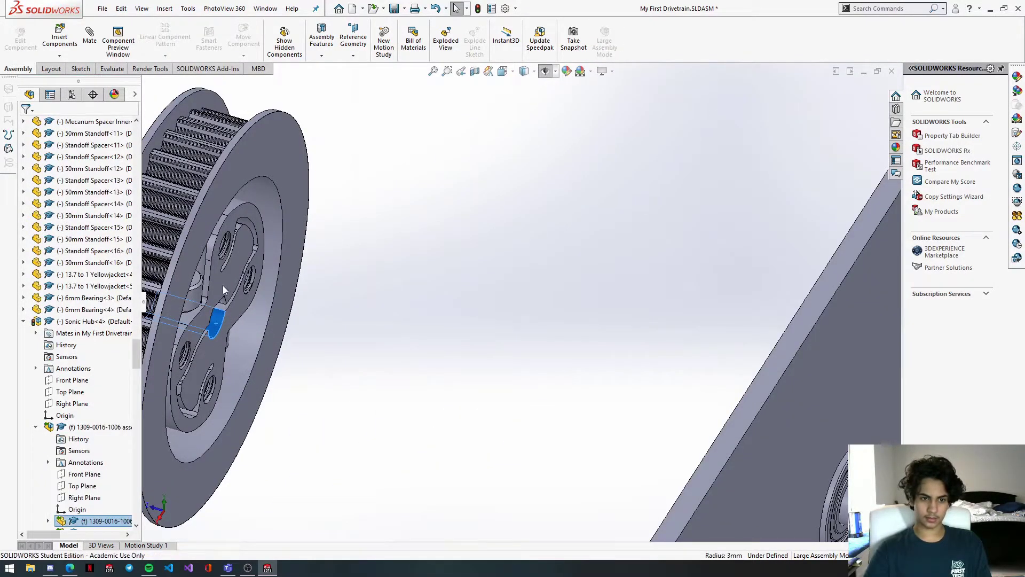
left_click(222, 285)
scroll(411, 320, "up", 8)
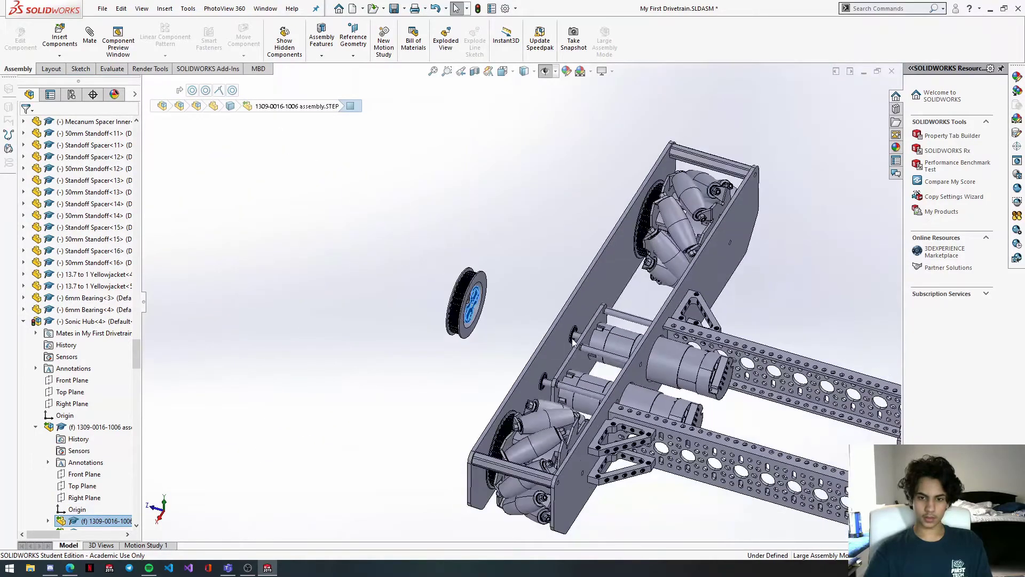
scroll(575, 343, "down", 4)
left_click(565, 328)
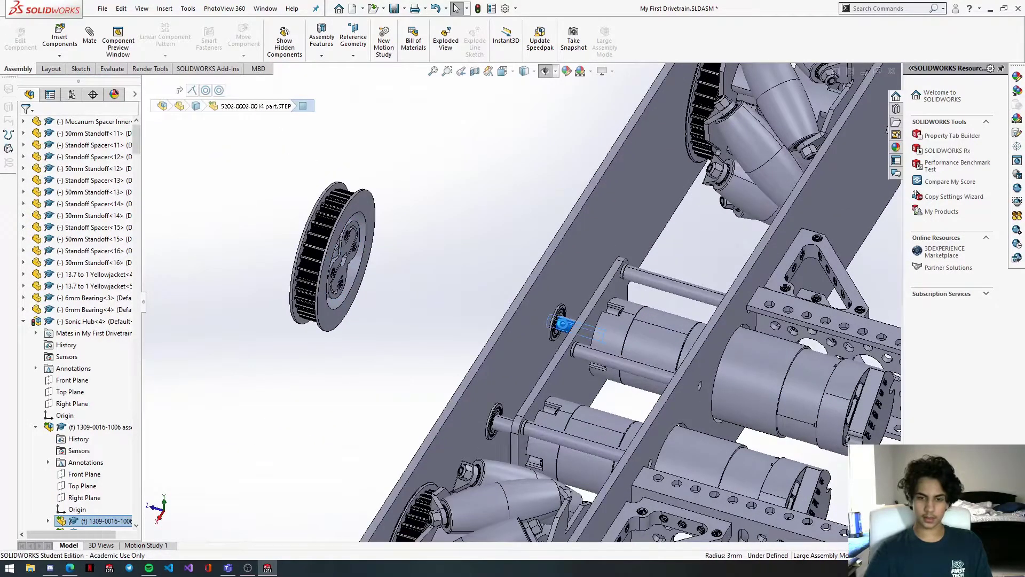
scroll(564, 323, "down", 5)
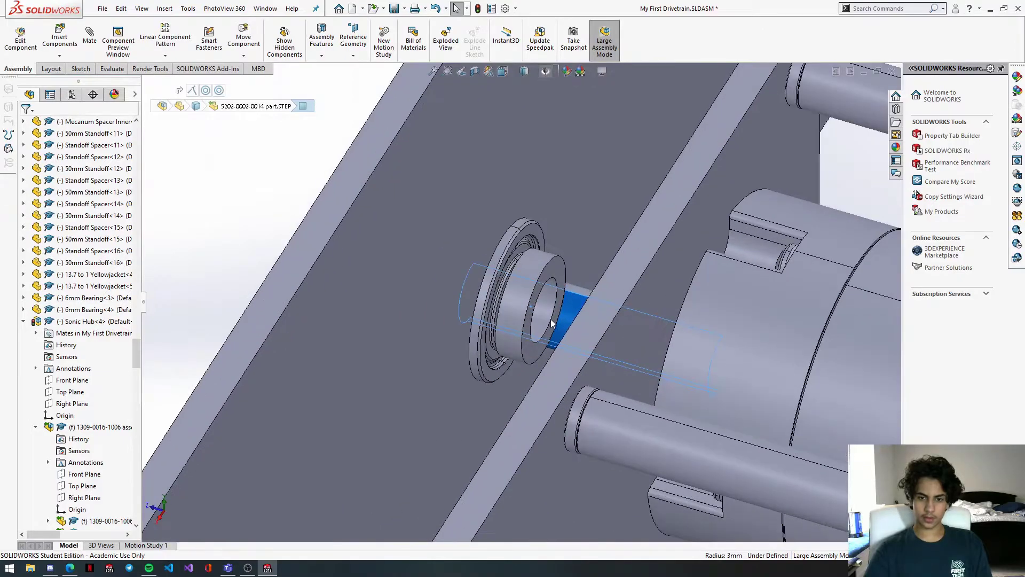
left_click(546, 316, "ctrl")
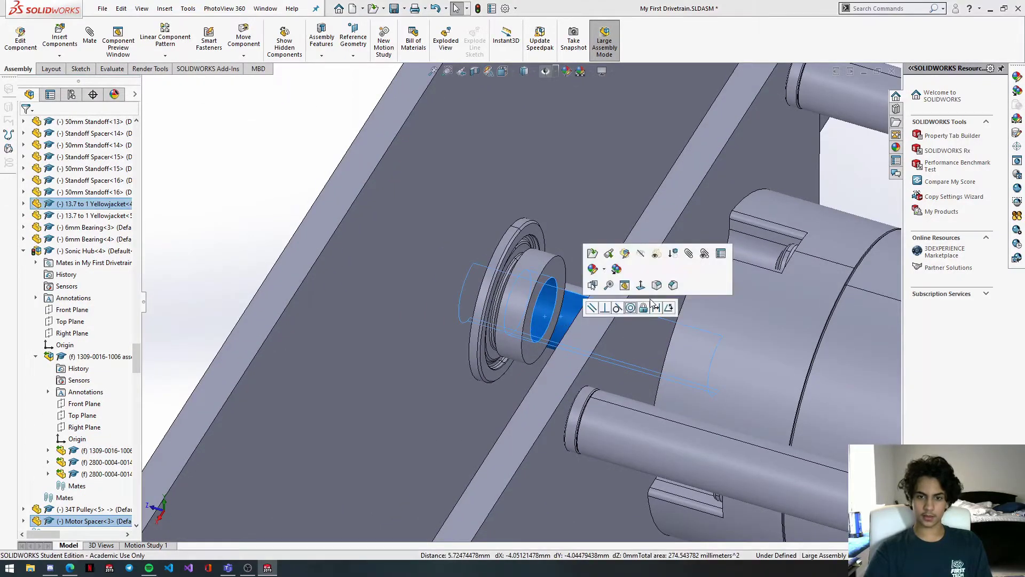
left_click(630, 307)
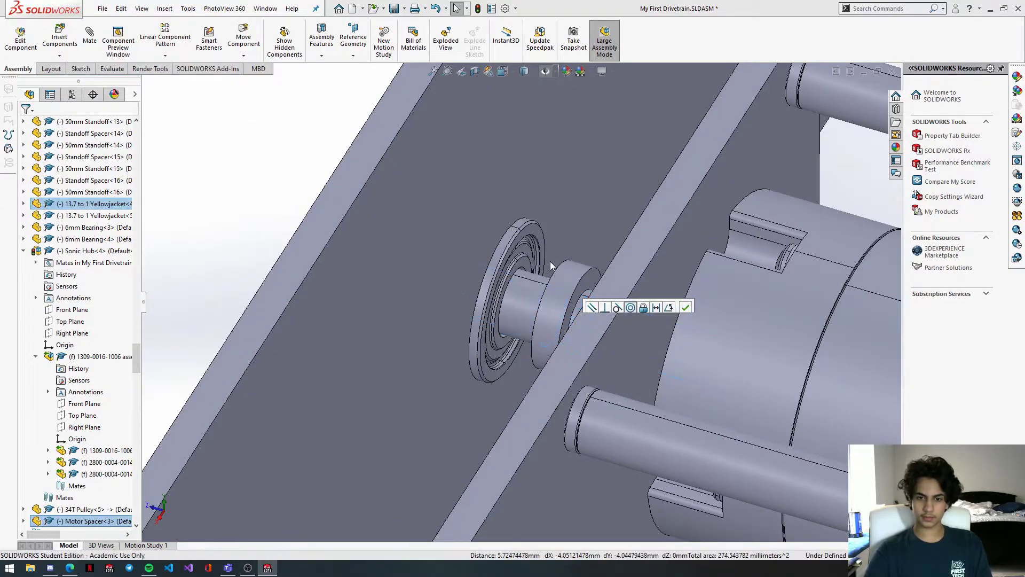
Step: Add a coincident mate between the motor spacer's end face and the upper 6mm bearing's inner ring face
middle_click_drag(581, 278, 575, 288)
left_click(617, 314)
middle_click_drag(617, 315, 582, 303)
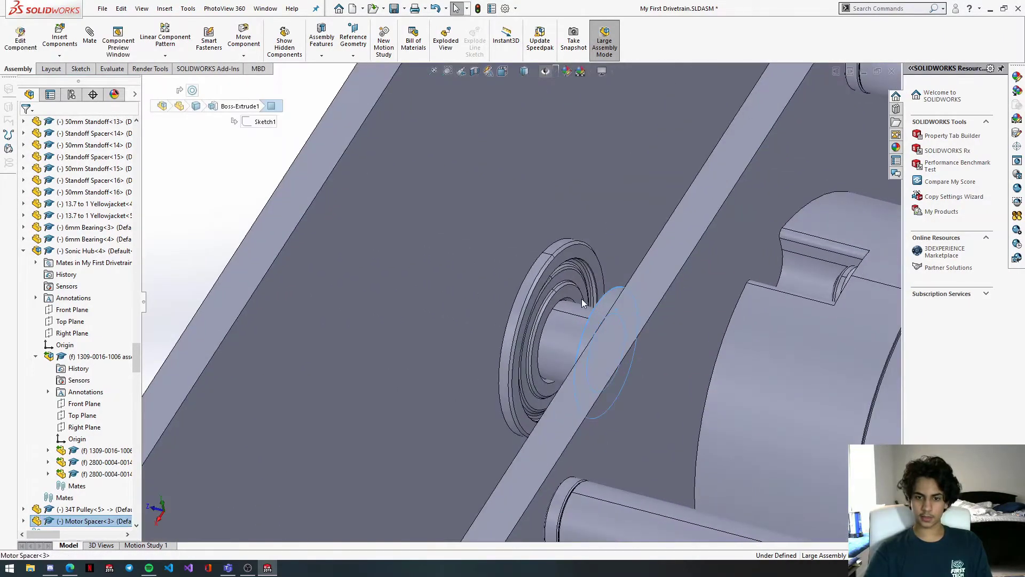
left_click(571, 292, "ctrl")
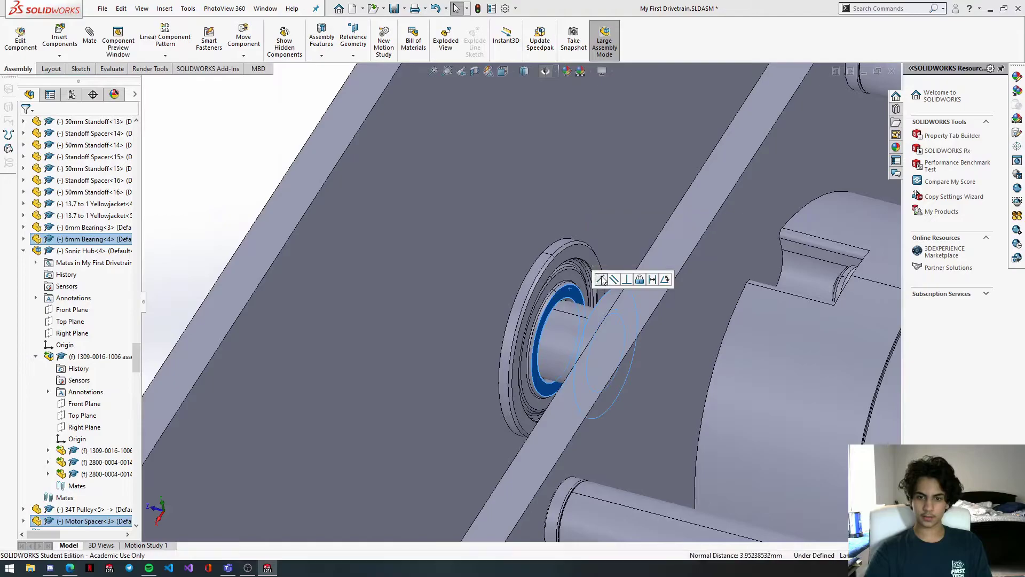
left_click(602, 278)
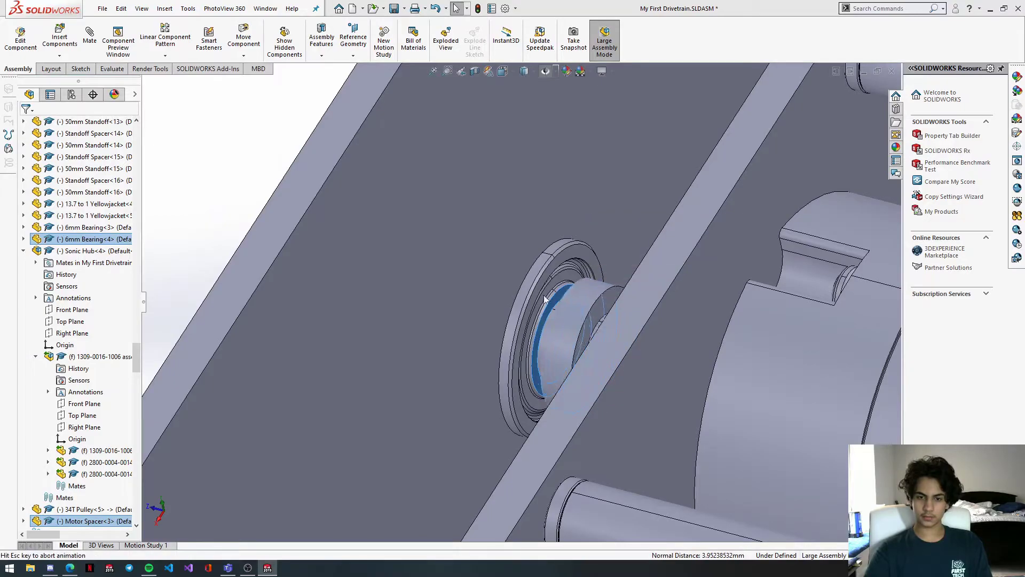
left_click(492, 261)
Step: Fix the second side's upper motor spacer in place against the 6mm bearing
scroll(470, 279, "up", 5)
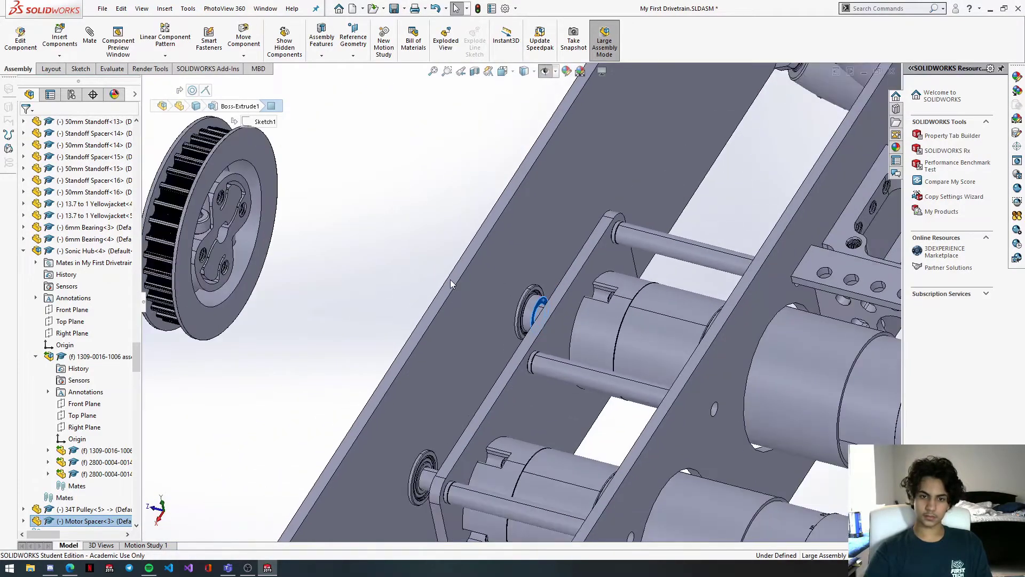
scroll(450, 281, "up", 3)
key("ctrl+z")
scroll(412, 279, "down", 2)
middle_click_drag(576, 310, 585, 311)
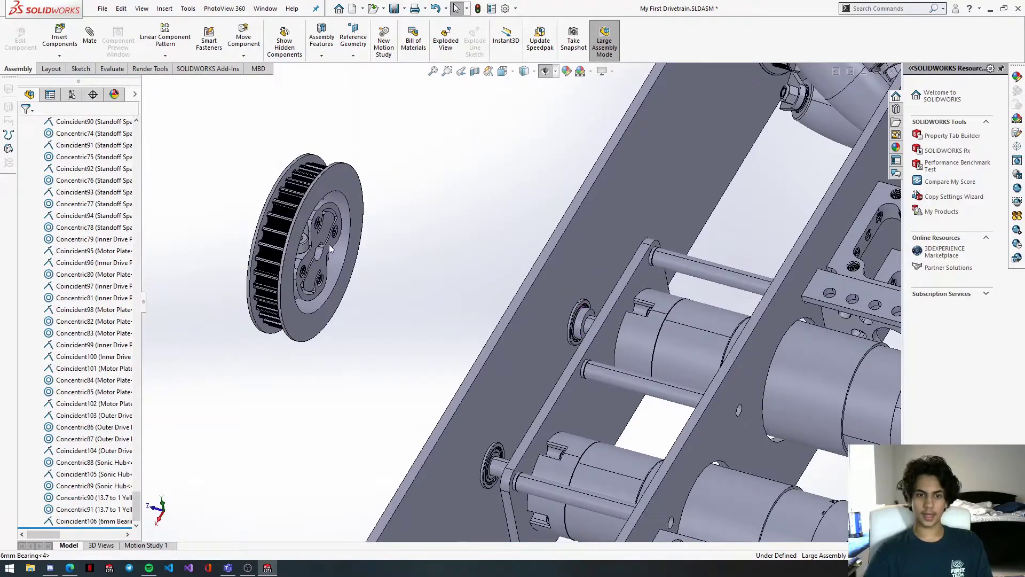
scroll(581, 315, "down", 4)
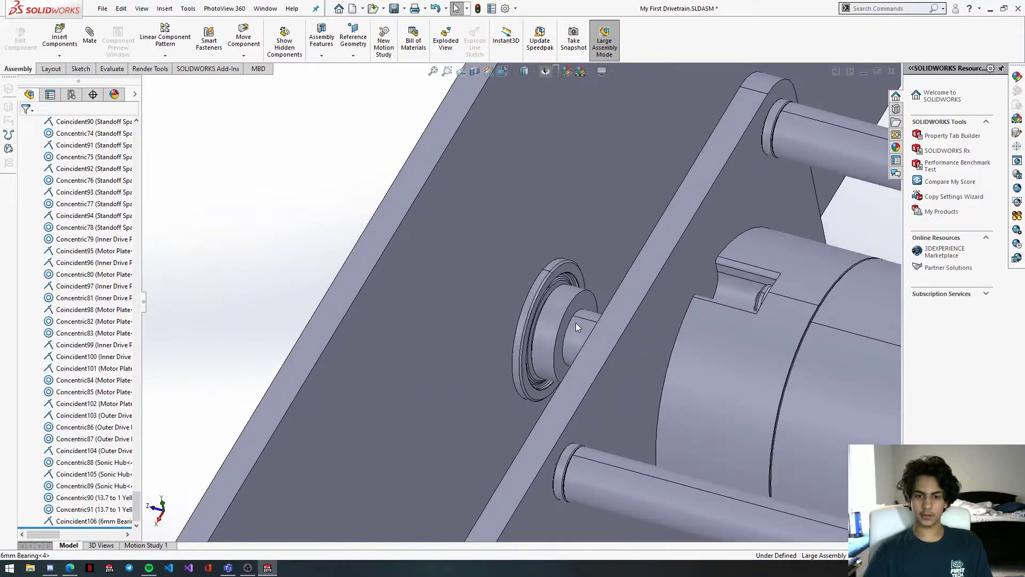
right_click(586, 307)
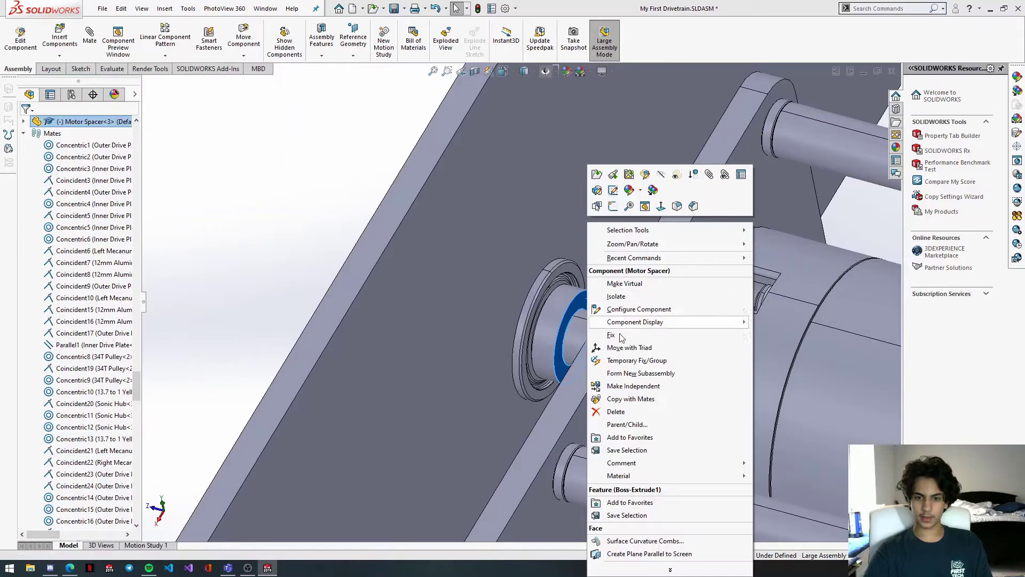
left_click(615, 334)
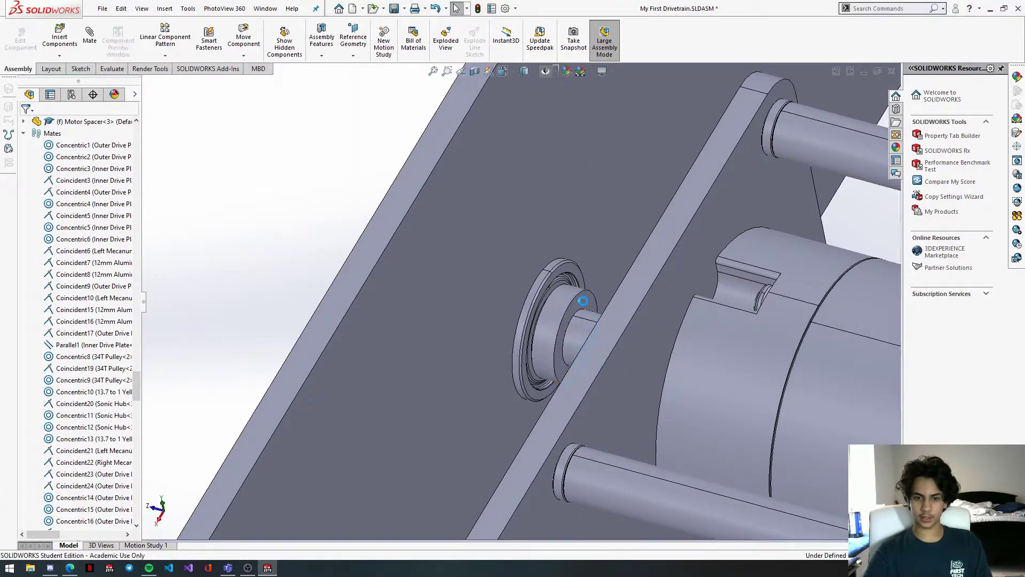
Step: Add a coincident mate between the upper motor spacer's exposed end face and the facing hub surface of the loose Sonic Hub in the 34T pulley
left_click(583, 300)
scroll(539, 307, "up", 5)
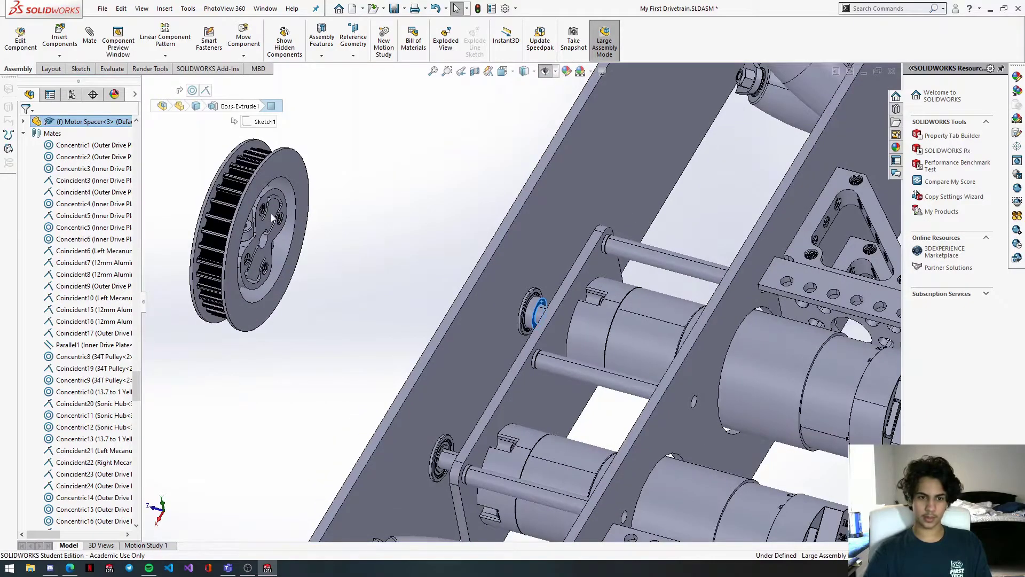
left_click(271, 213, "ctrl")
left_click(302, 204)
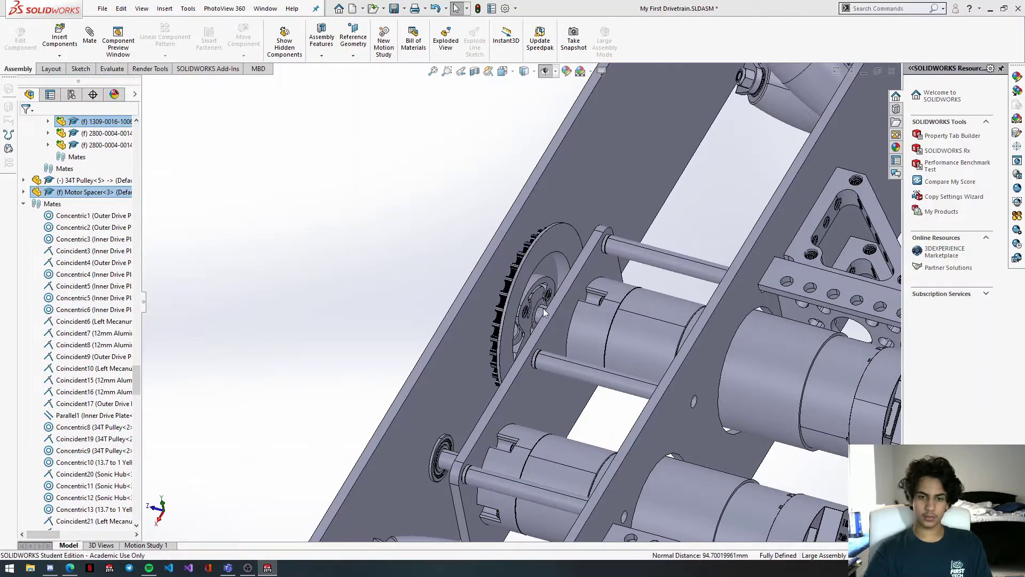
Step: Flip the alignment of the coincident mate between the Sonic Hub and the upper motor spacer
scroll(539, 310, "down", 5)
scroll(535, 354, "down", 2)
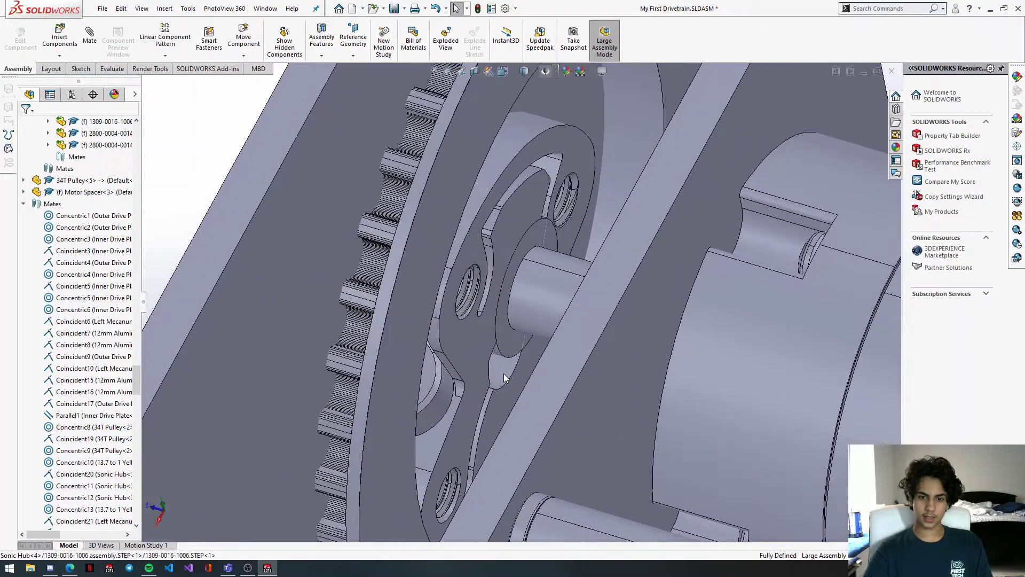
left_click_drag(502, 372, 516, 354)
scroll(80, 374, "down", 20)
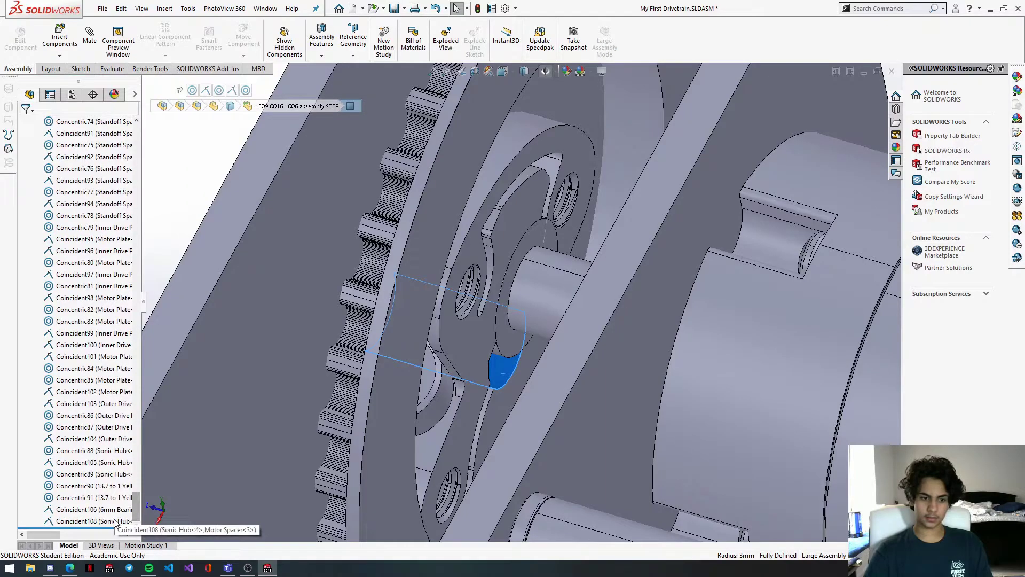
right_click(91, 520)
left_click(148, 389)
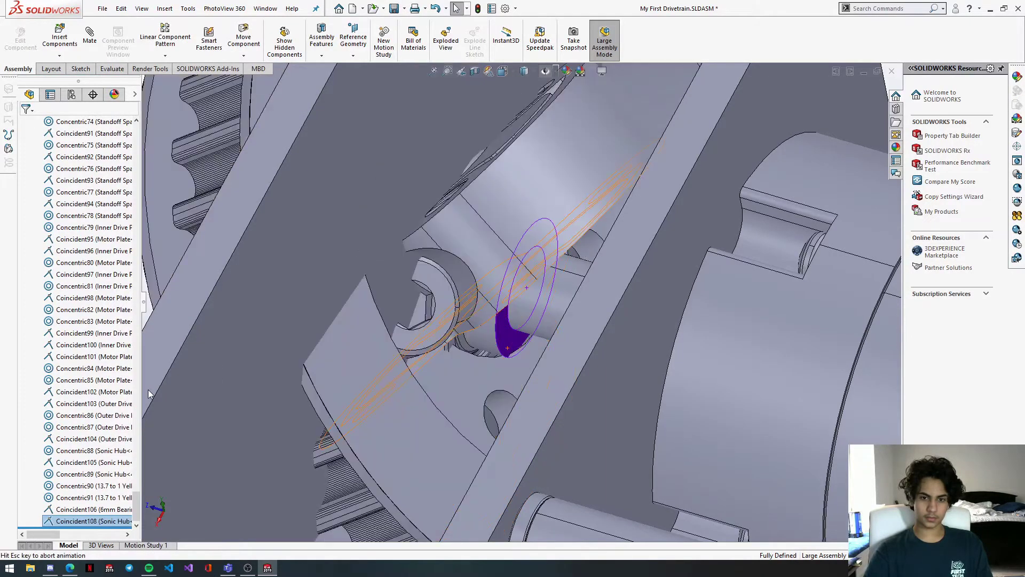
mouse_move(433, 336)
middle_mouse_down()
mouse_move(450, 338)
mouse_move(441, 350)
middle_mouse_up()
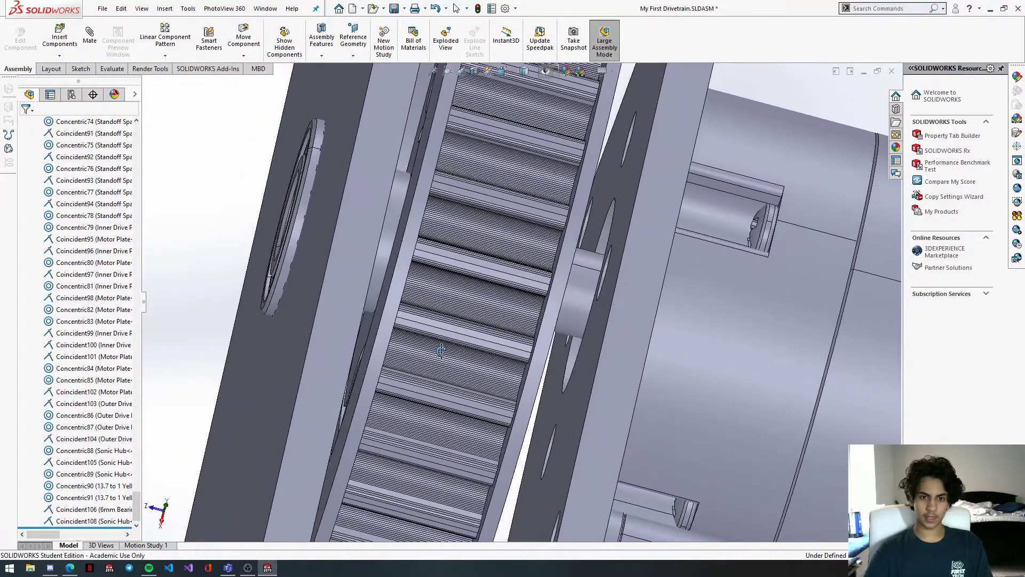
Step: Float the second side's upper motor spacer so it is no longer fixed
left_click(395, 222)
right_click(396, 222)
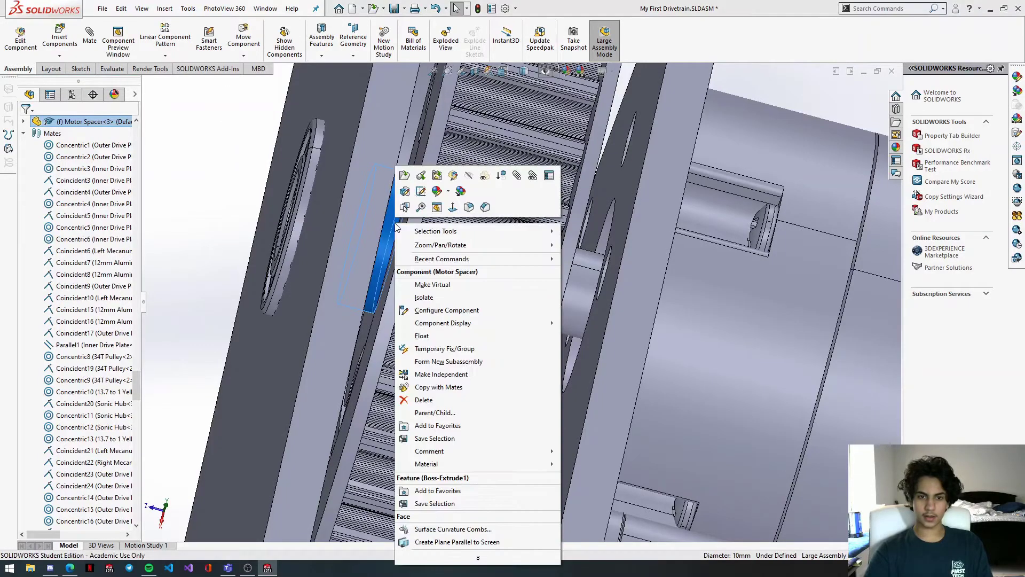
left_click(426, 337)
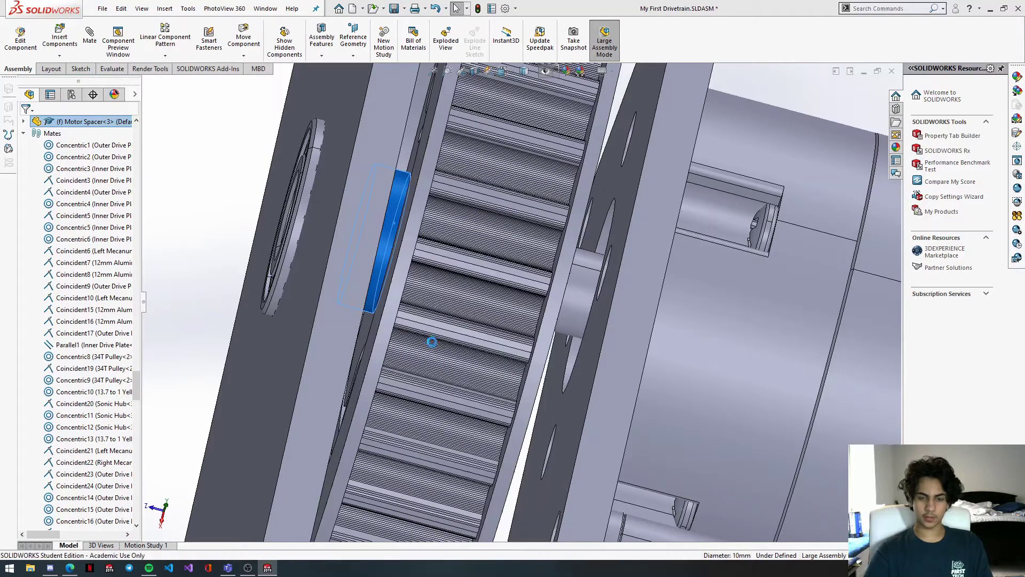
key("z")
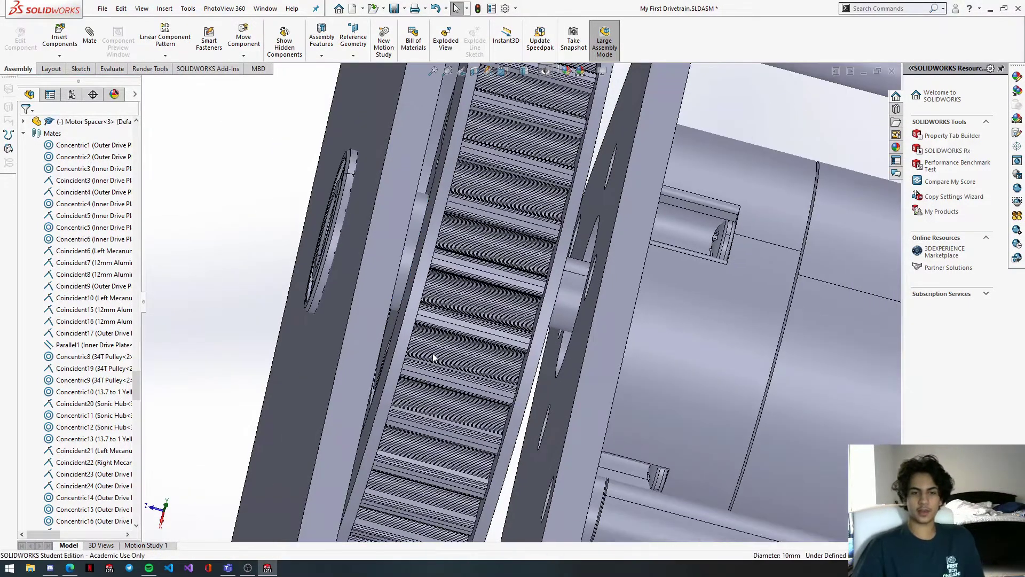
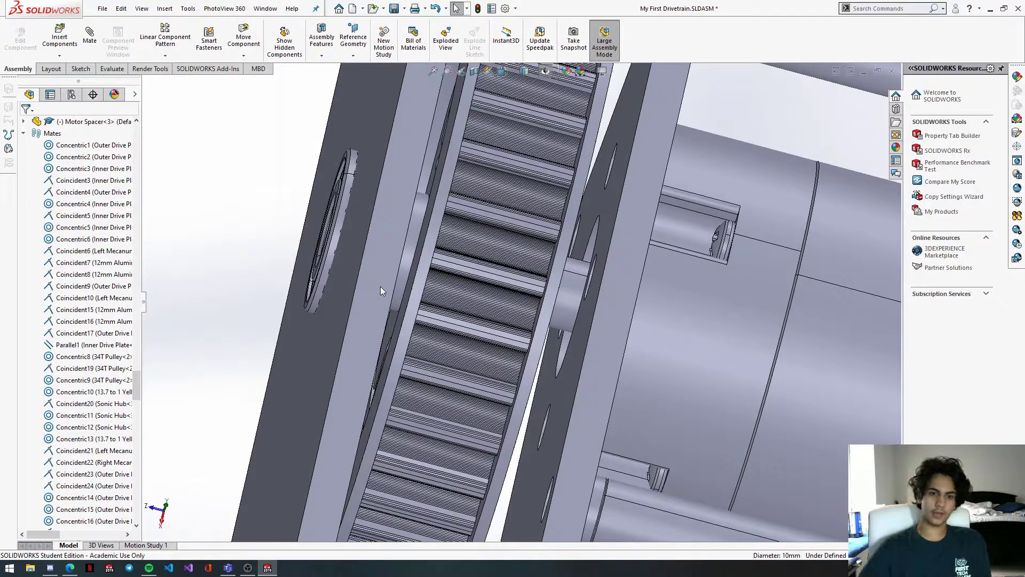
Step: Copy the second side's upper 34T pulley together with its Sonic Hub and paste the pair into the assembly
middle_click_drag(324, 348, 452, 254)
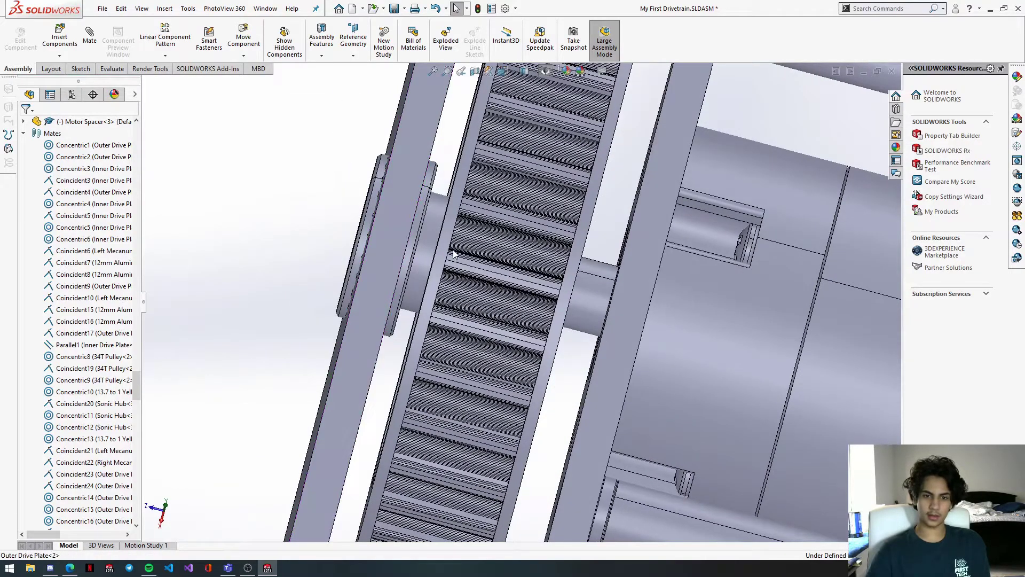
left_click(434, 236)
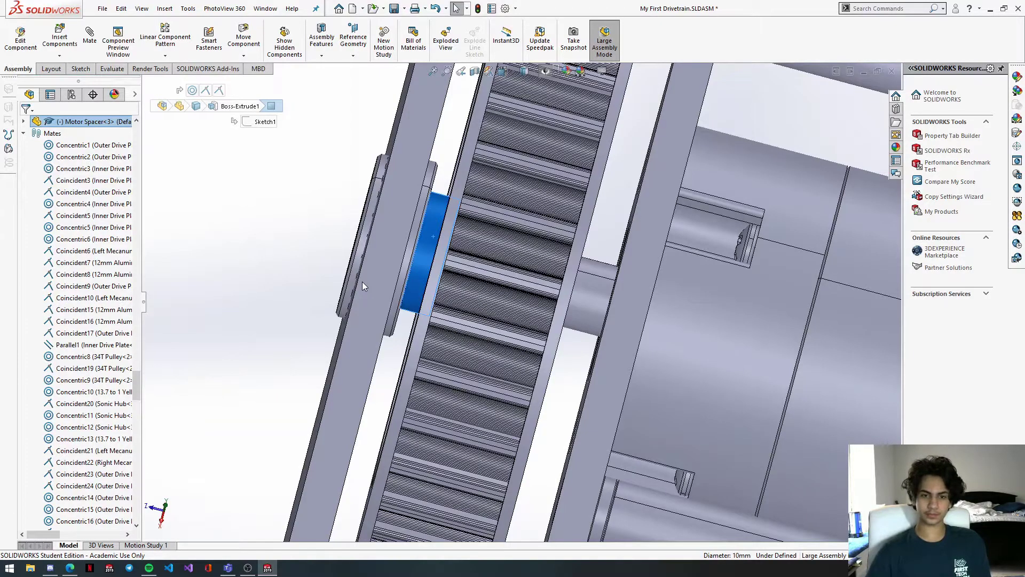
scroll(464, 269, "down", 3)
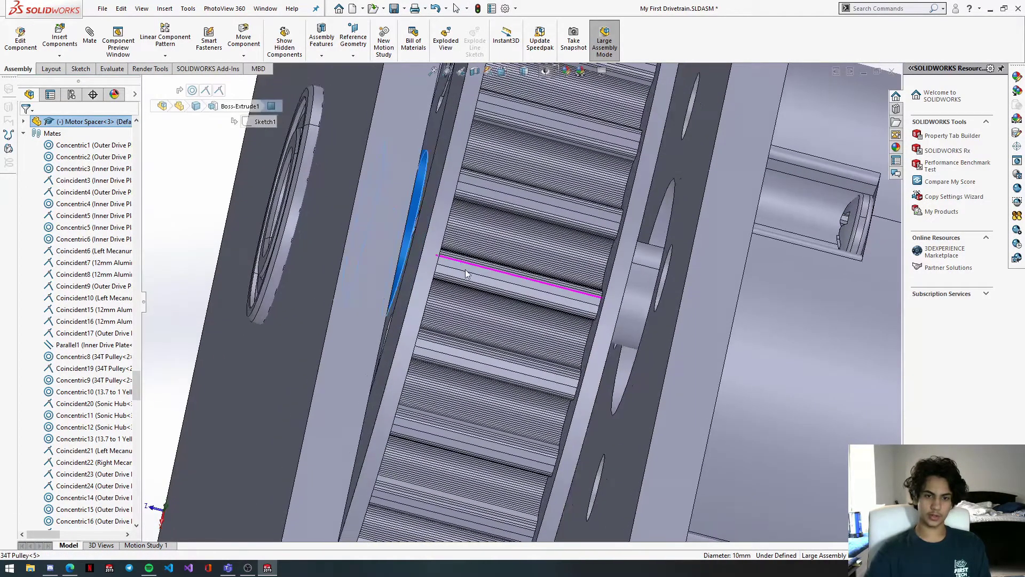
left_click(447, 152)
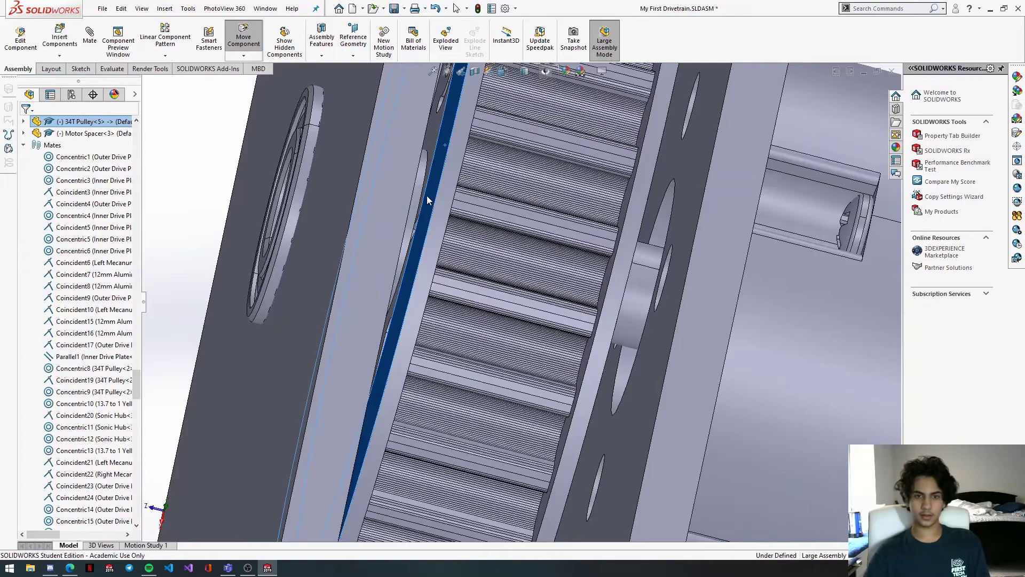
scroll(572, 275, "up", 6)
left_click(572, 274)
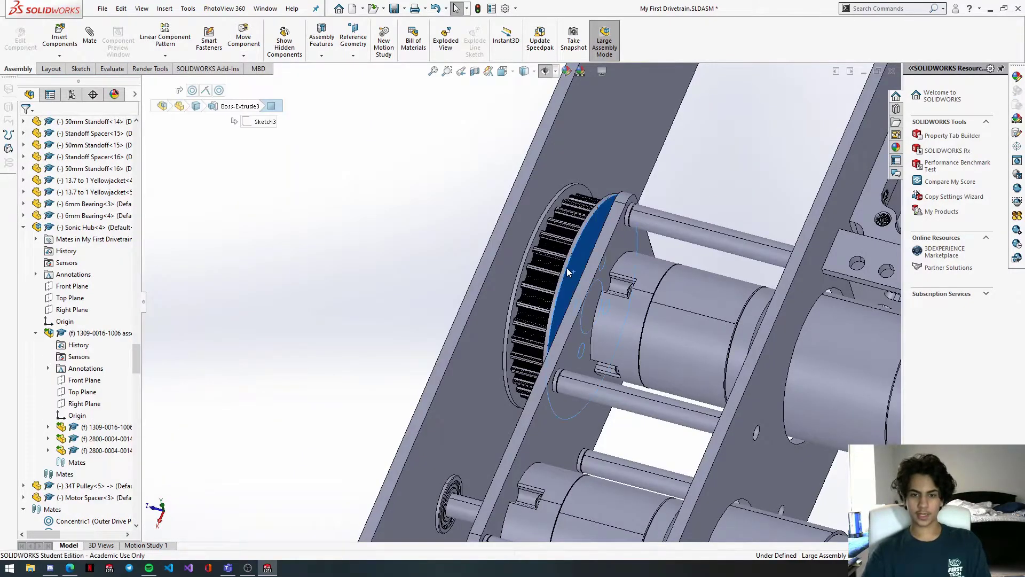
left_click(78, 486)
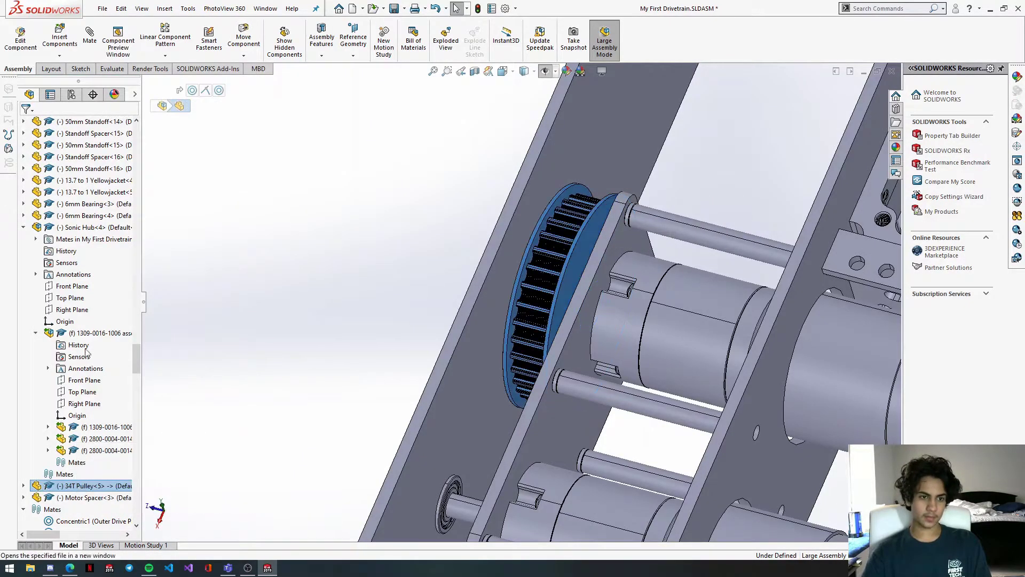
left_click(78, 228)
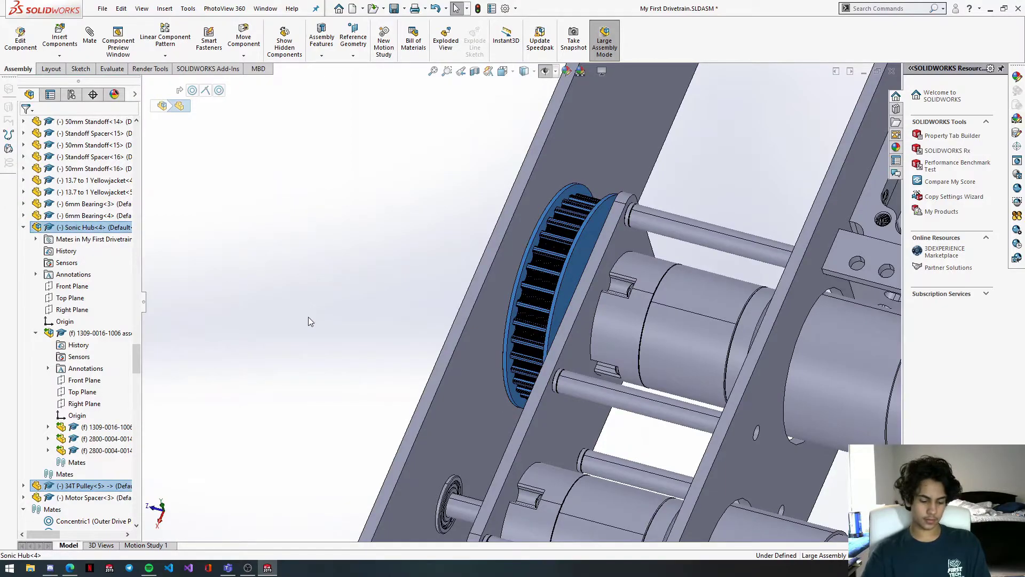
left_click(485, 414)
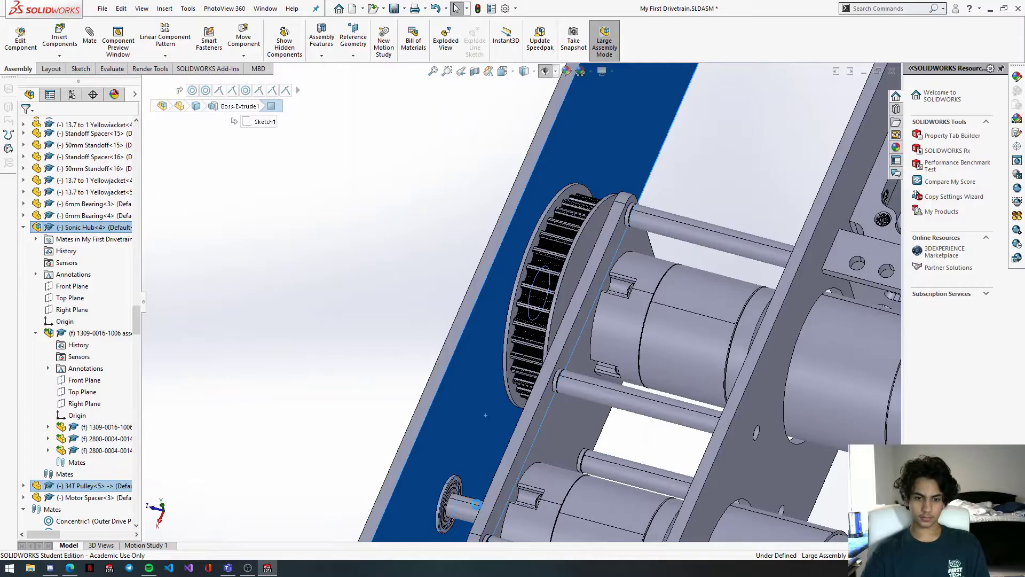
Step: Add a concentric mate between the lower Yellowjacket motor shaft and the bore of the pasted Sonic Hub
scroll(480, 480, "down", 3)
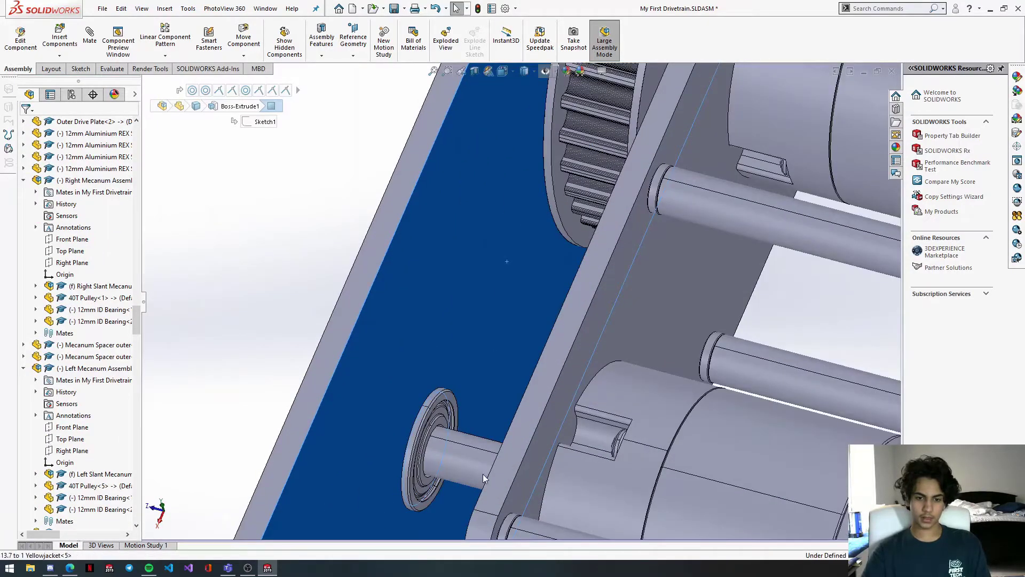
left_click(483, 473)
scroll(483, 473, "up", 10)
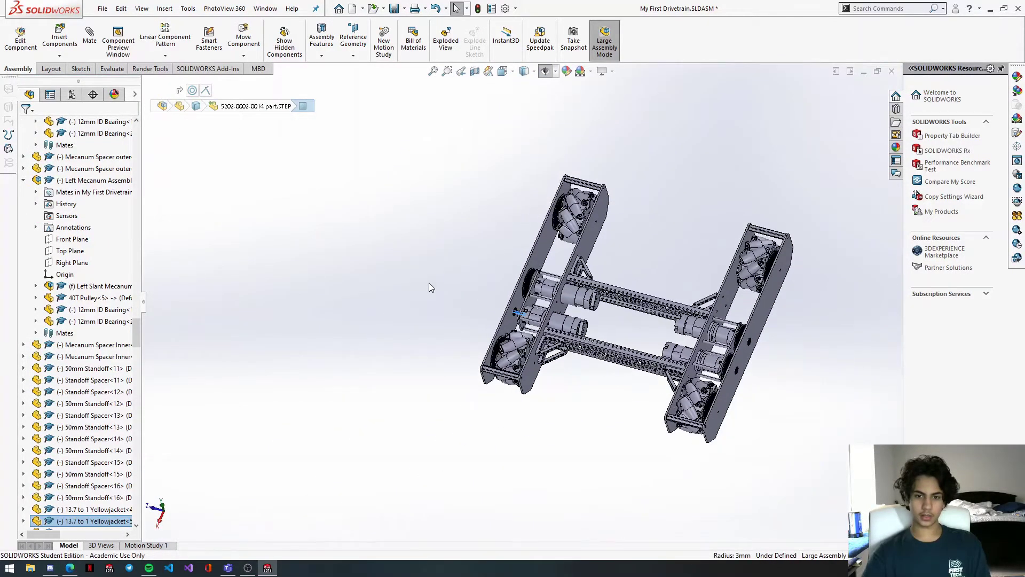
scroll(251, 242, "down", 5)
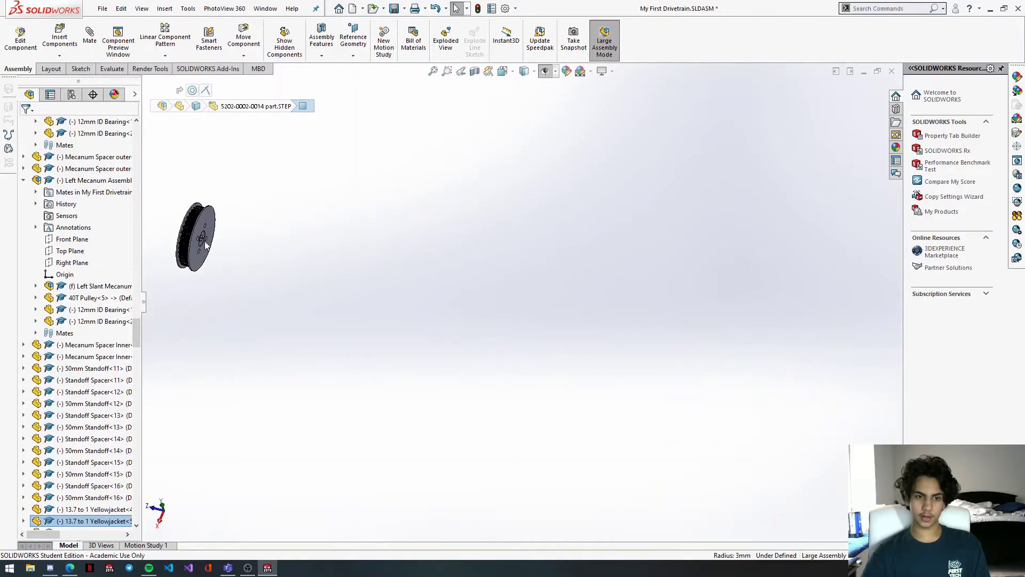
scroll(206, 238, "down", 6)
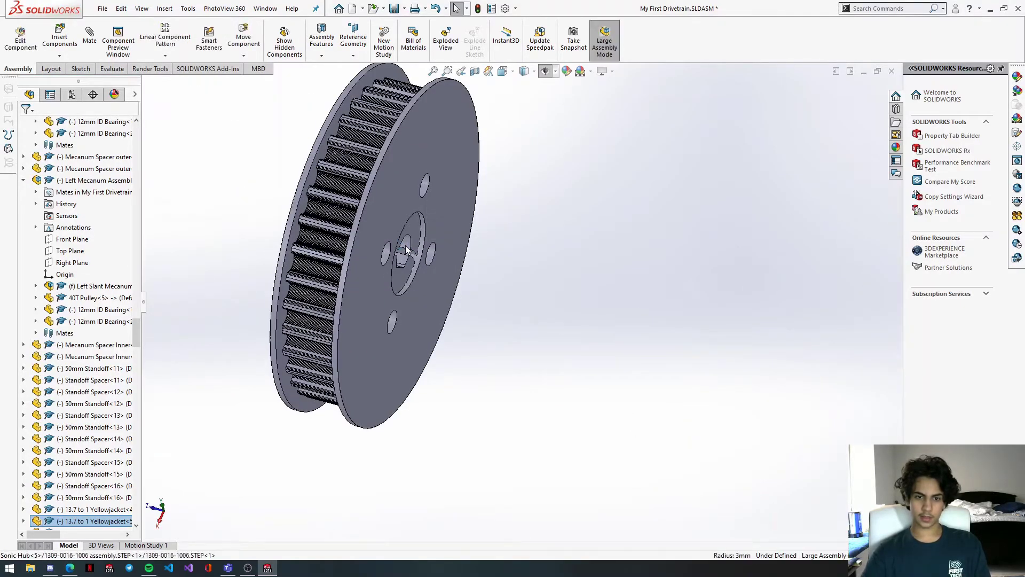
left_click(405, 242)
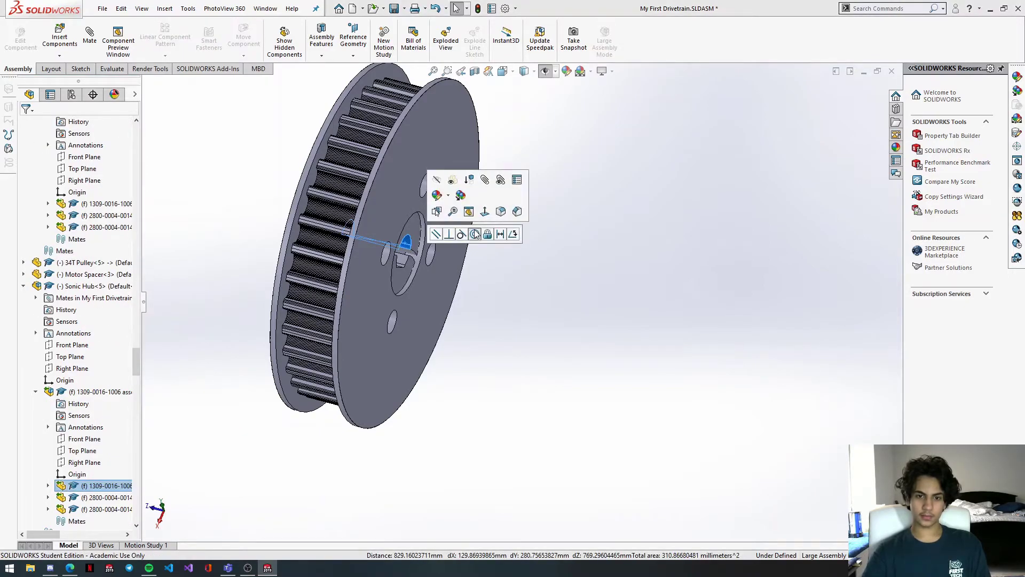
left_click(475, 234)
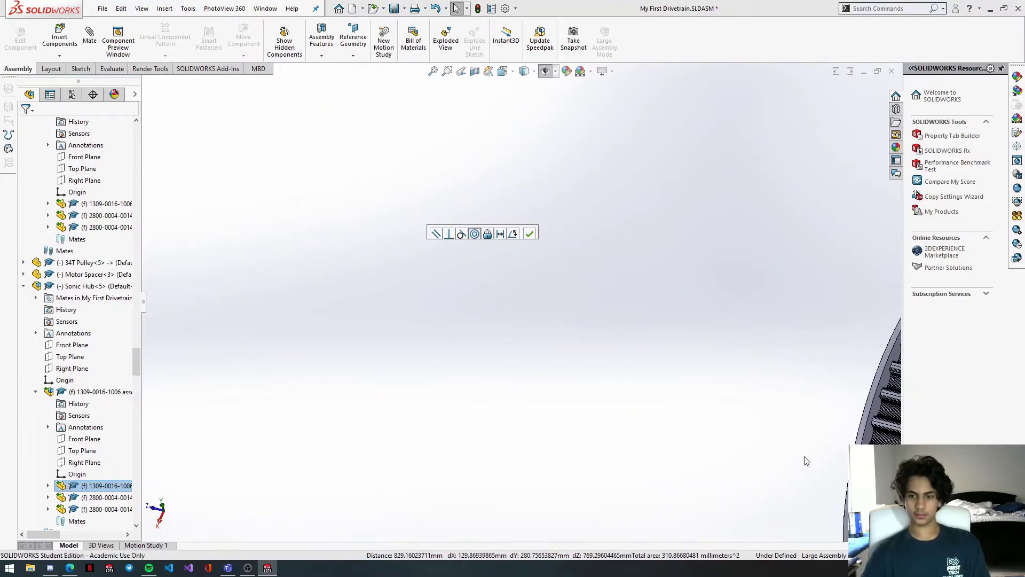
key("Return")
Step: Copy the upper motor spacer and paste it at the second side's lower Yellowjacket motor shaft
middle_click_drag(848, 453, 838, 446)
left_click(774, 384)
scroll(760, 392, "up", 6)
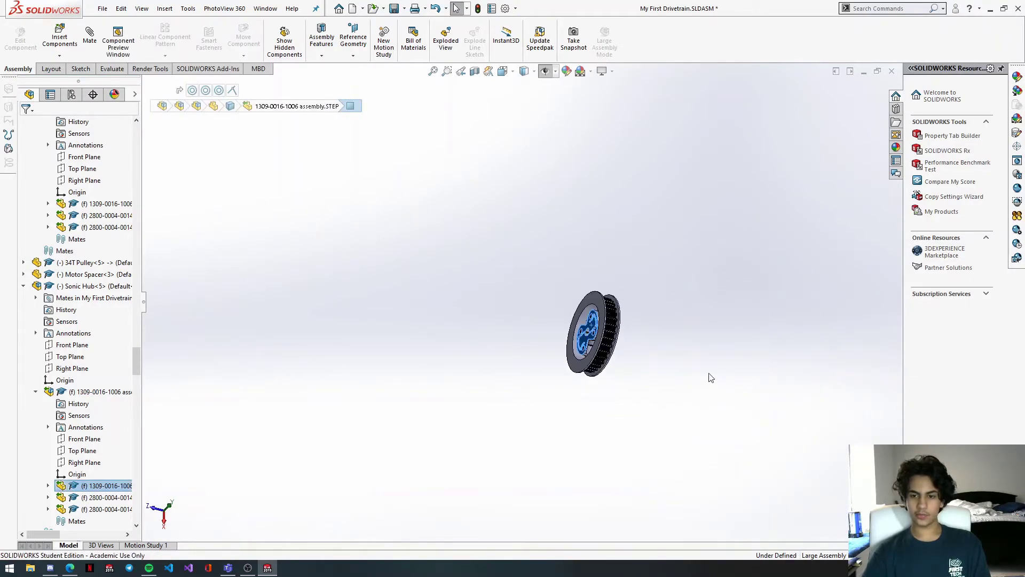
scroll(715, 381, "down", 10)
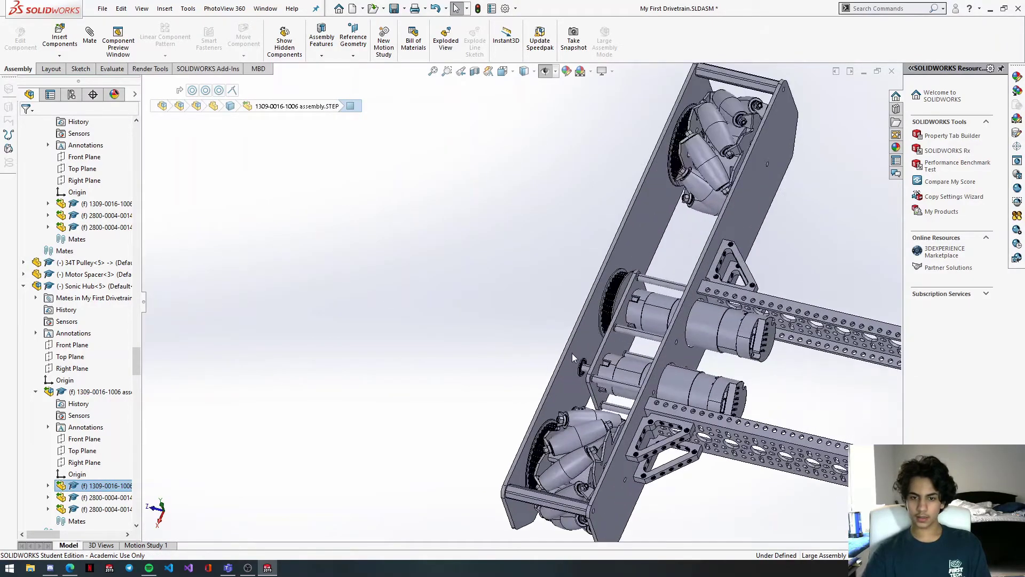
scroll(573, 356, "down", 8)
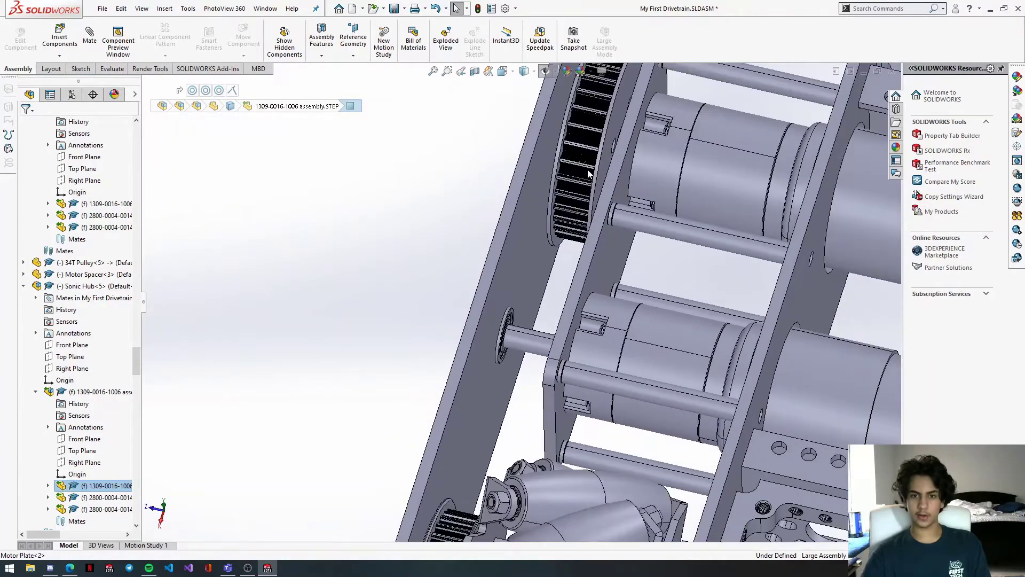
scroll(588, 174, "down", 4)
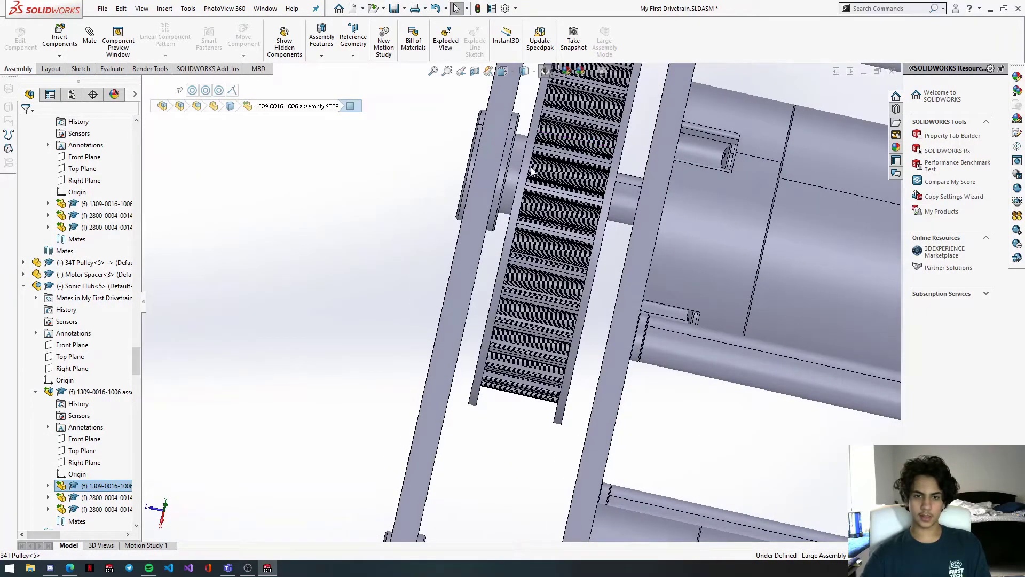
left_click(518, 166)
scroll(519, 167, "up", 5)
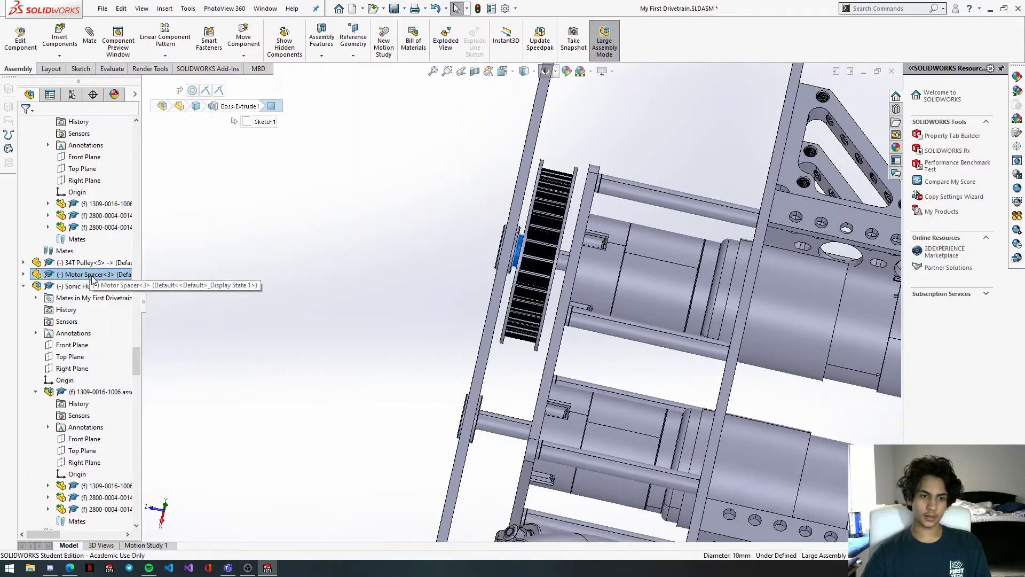
left_click(510, 426)
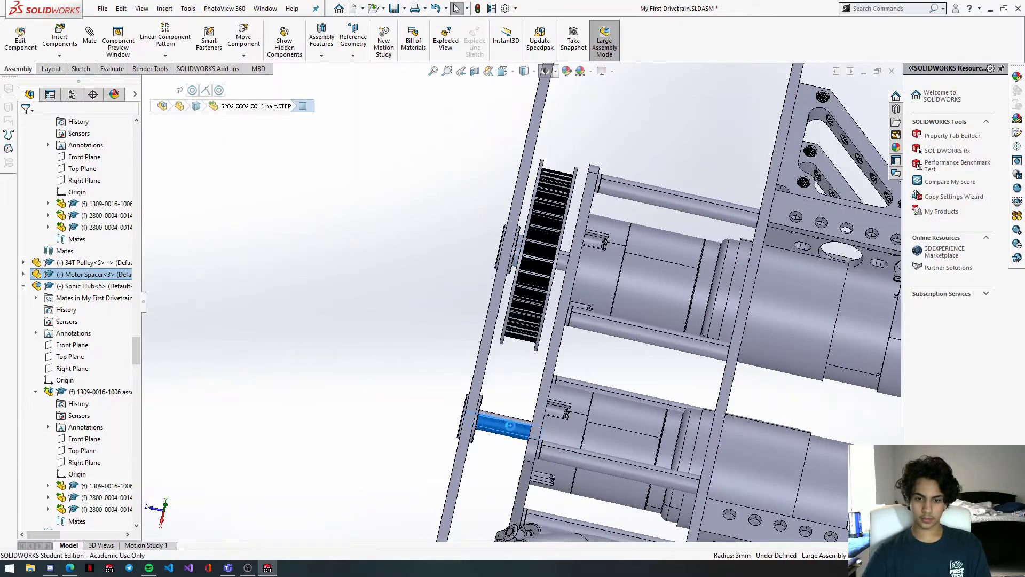
scroll(508, 422, "down", 3)
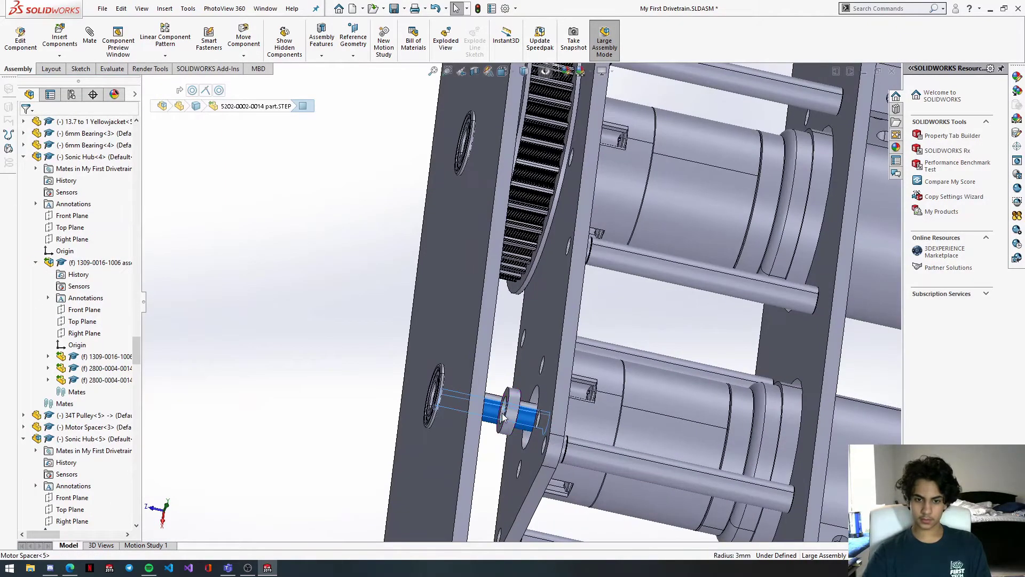
scroll(504, 418, "down", 2)
Step: Mate the pasted motor spacer's bore concentric with the lower Yellowjacket motor shaft
left_click(507, 374)
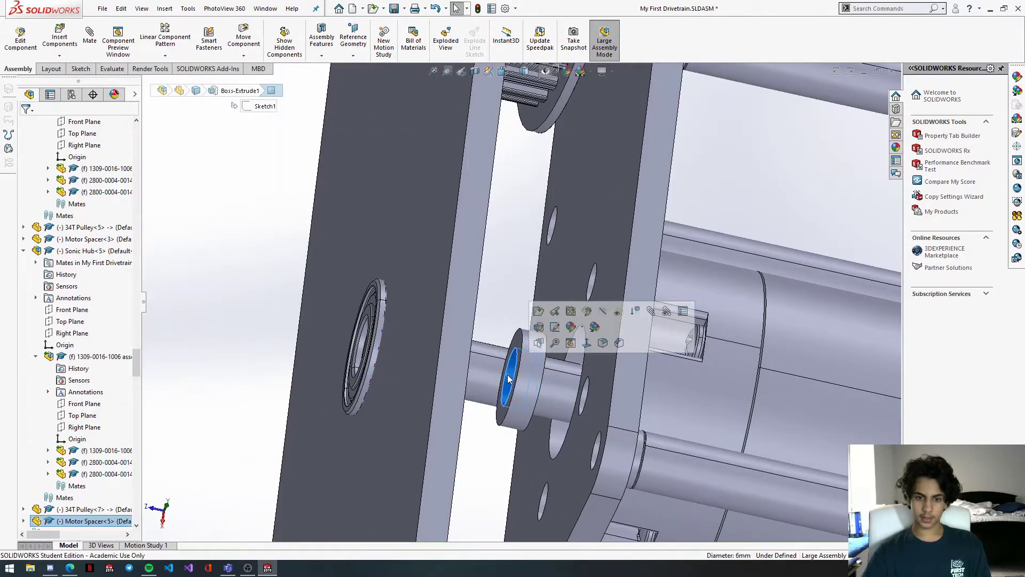
left_click(482, 373, "ctrl")
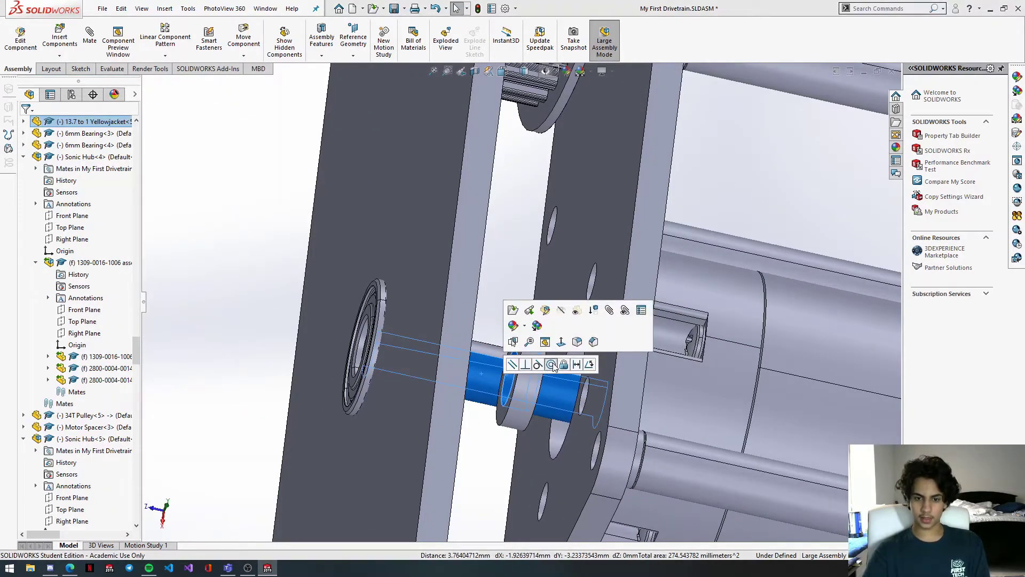
left_click(528, 361)
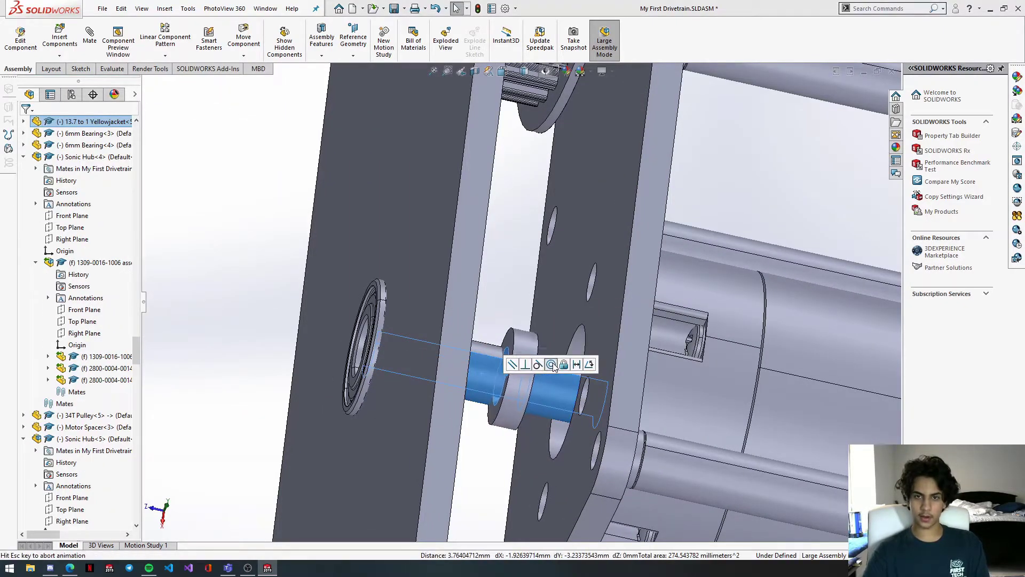
Step: Mate the pasted motor spacer's end face coincident with the lower 6mm bearing's inner ring on the second side
scroll(505, 346, "down", 1)
left_click(504, 346)
middle_click_drag(525, 359, 483, 358)
left_click(416, 320, "ctrl")
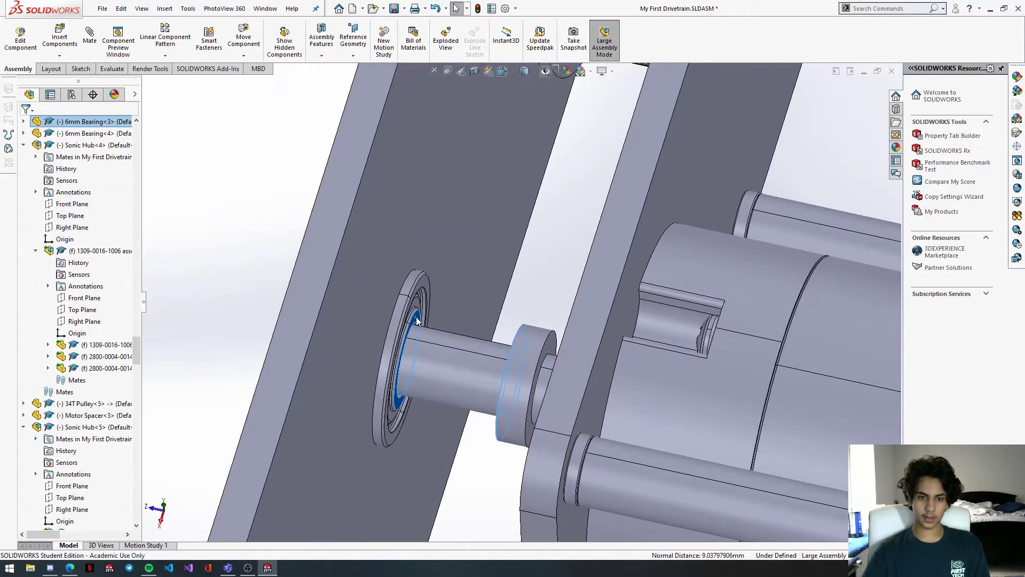
left_click(449, 306)
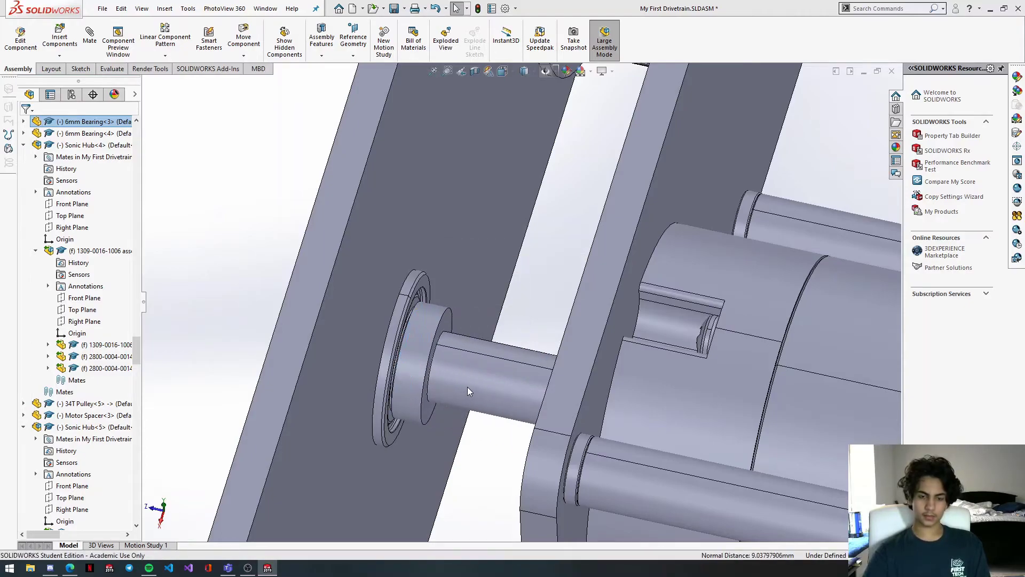
Step: Add a coincident mate between the lower motor spacer's free end face and the flat face of the pasted Sonic Hub with its 34T pulley
scroll(486, 377, "up", 1)
scroll(395, 321, "up", 5)
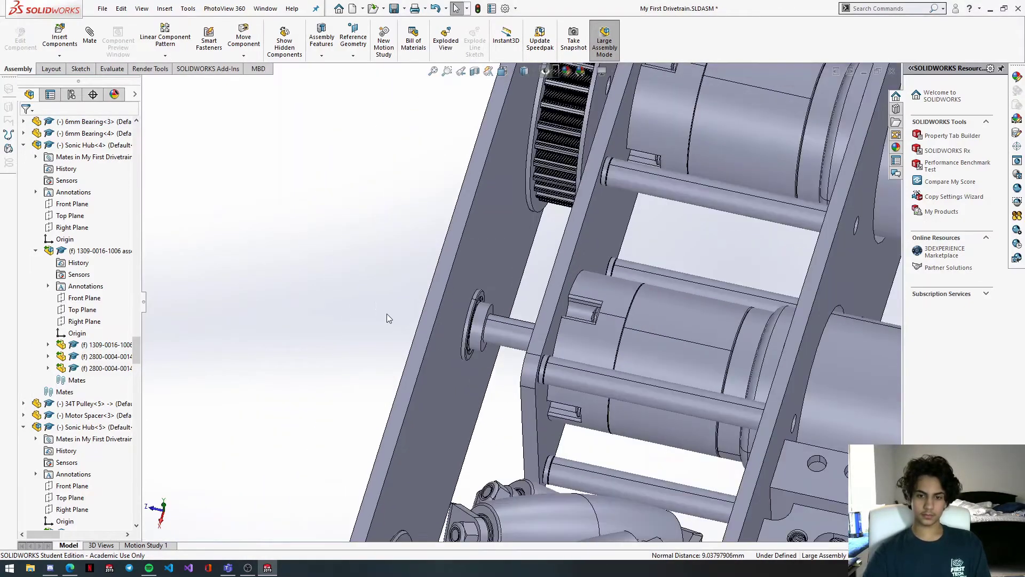
scroll(430, 306, "down", 6)
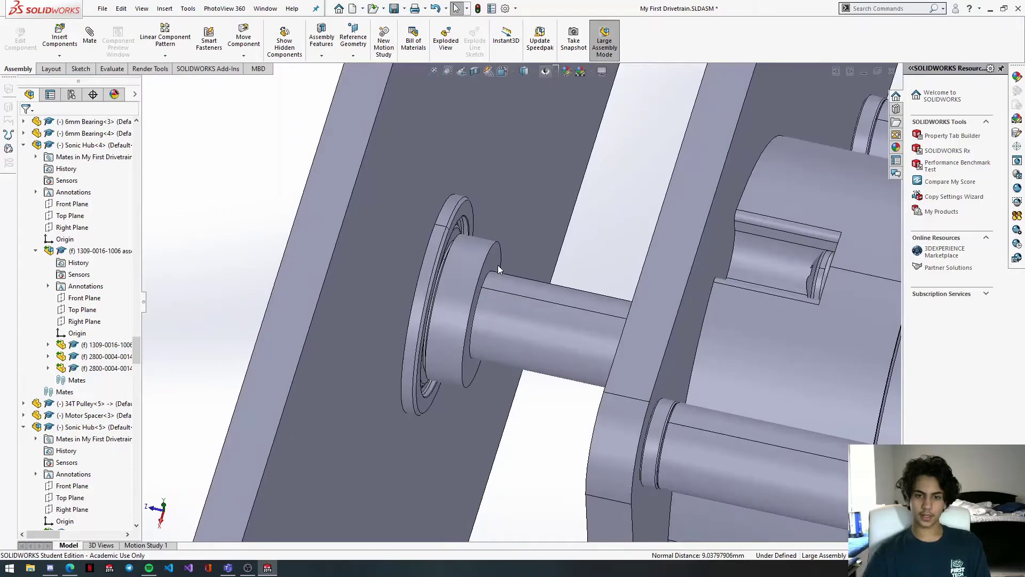
left_click(497, 265)
scroll(467, 313, "up", 6)
middle_click_drag(431, 289, 478, 296)
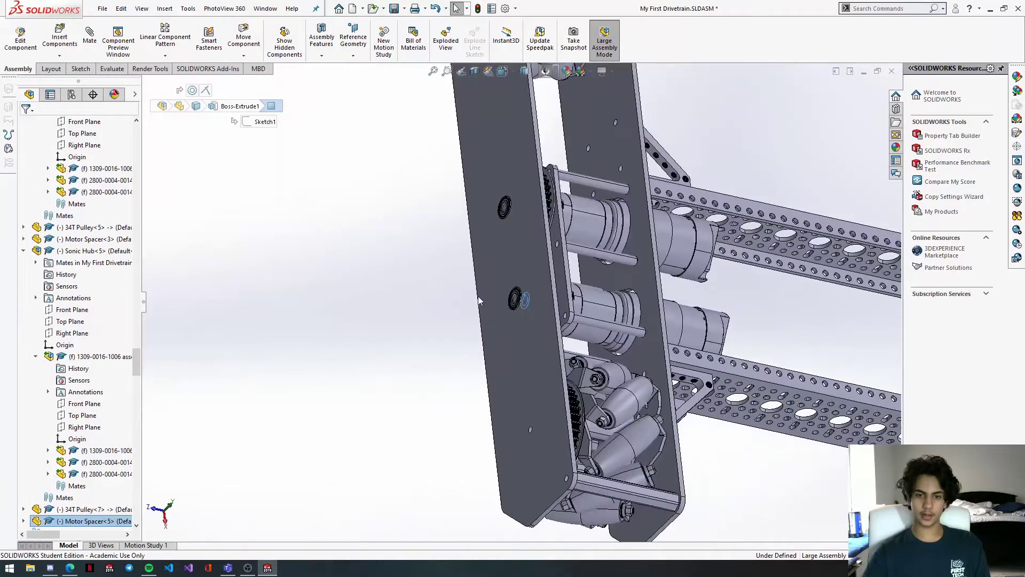
scroll(479, 295, "up", 6)
scroll(444, 291, "down", 5)
scroll(327, 251, "down", 3)
left_click(309, 241)
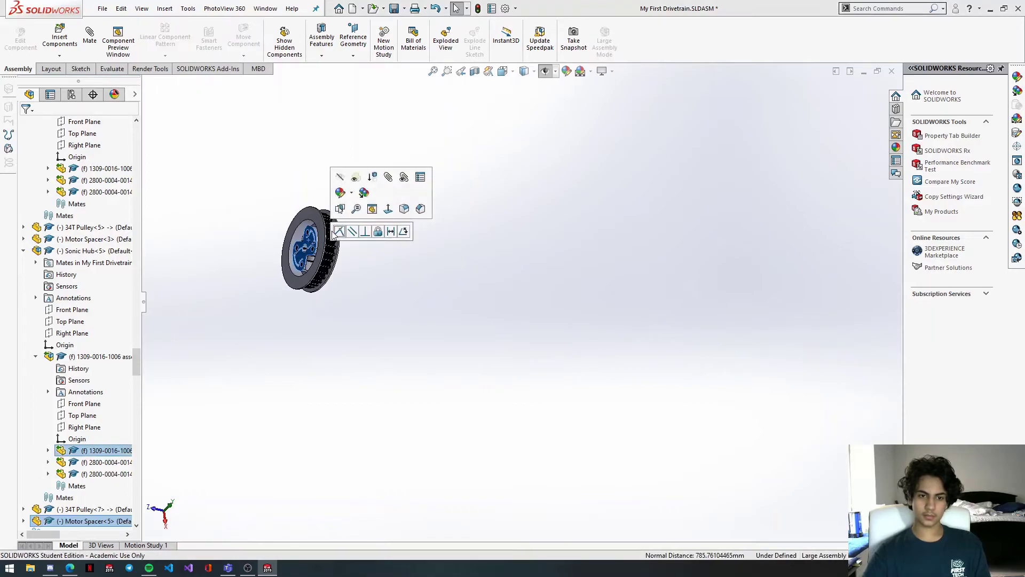
left_click(336, 229)
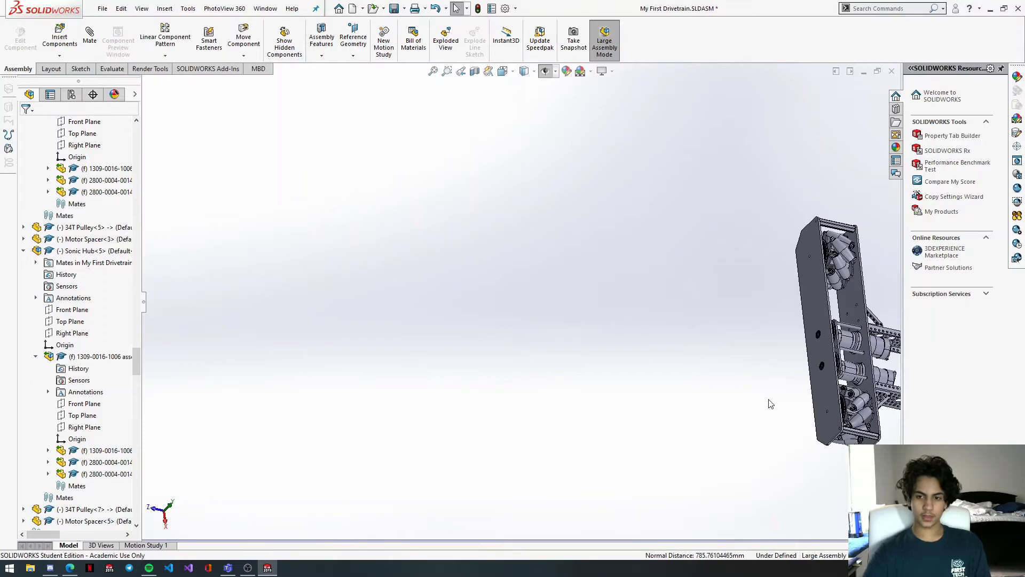
Step: Inspect the whole drivetrain from several angles to check the motors, pulleys and wheels on both sides
scroll(705, 425, "up", 5)
key("f")
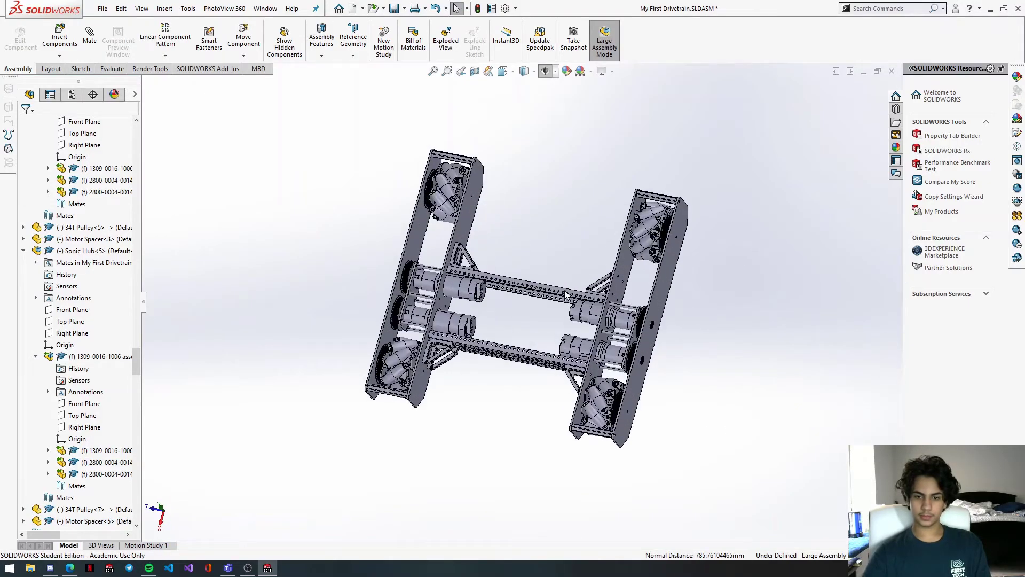
middle_click_drag(586, 402, 594, 382)
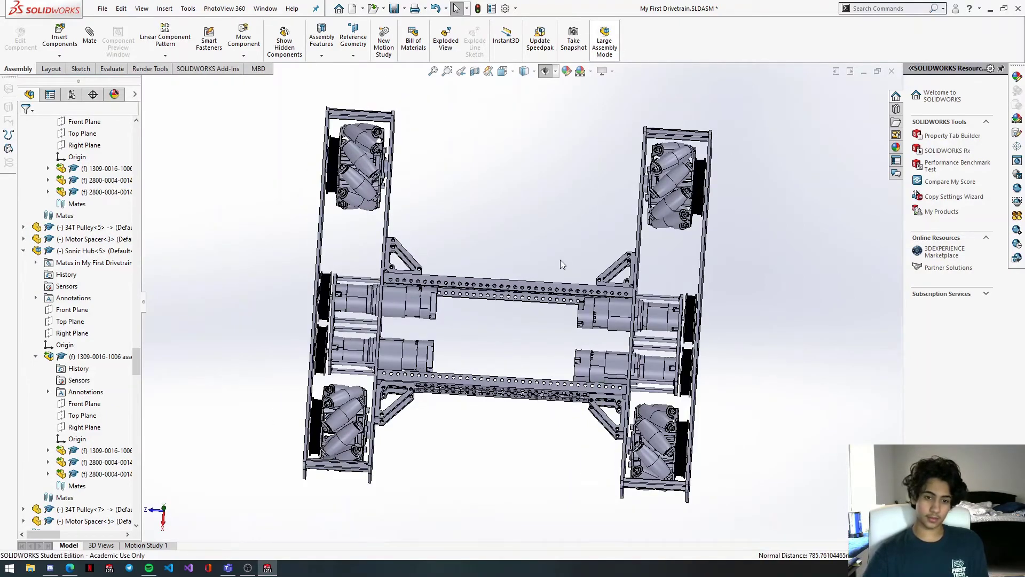
middle_click_drag(534, 398, 275, 380)
middle_click_drag(260, 428, 344, 265)
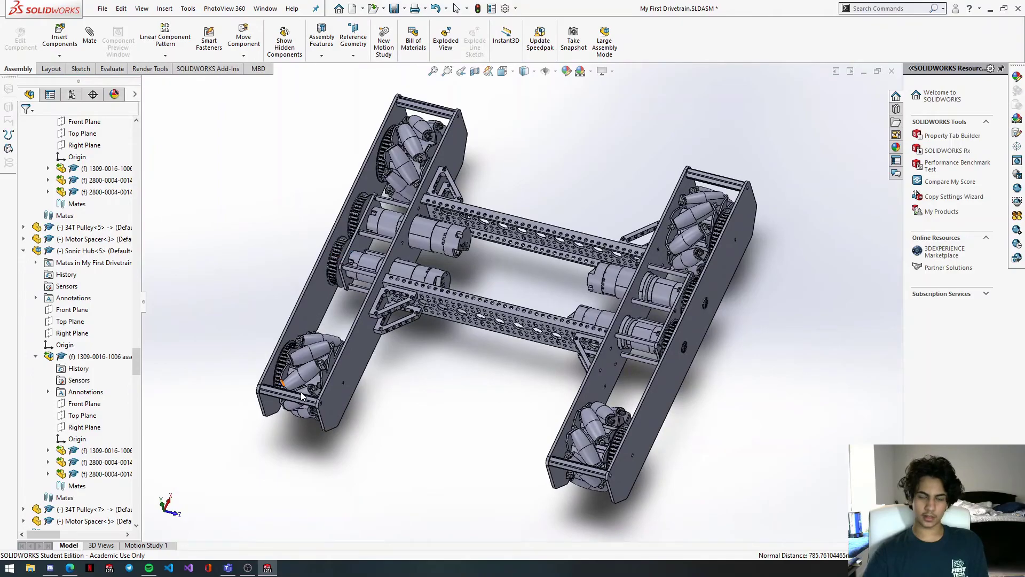